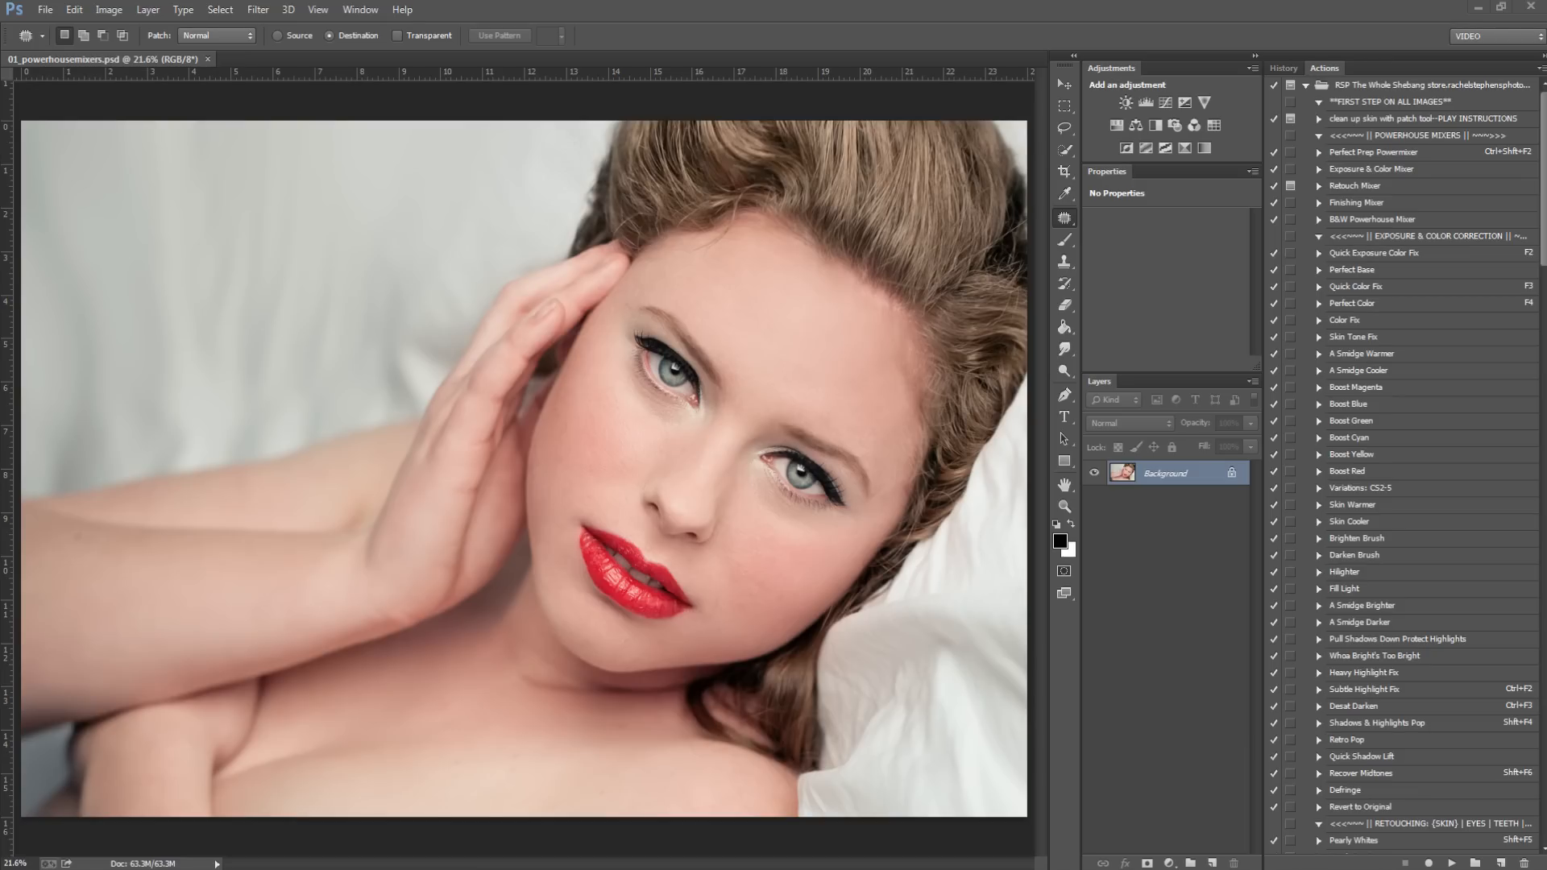
Step: Play the Perfect Prep Powermixer action from the Powerhouse Mixers section on the portrait
{"action": "left_click", "coordinate": [1422, 137]}
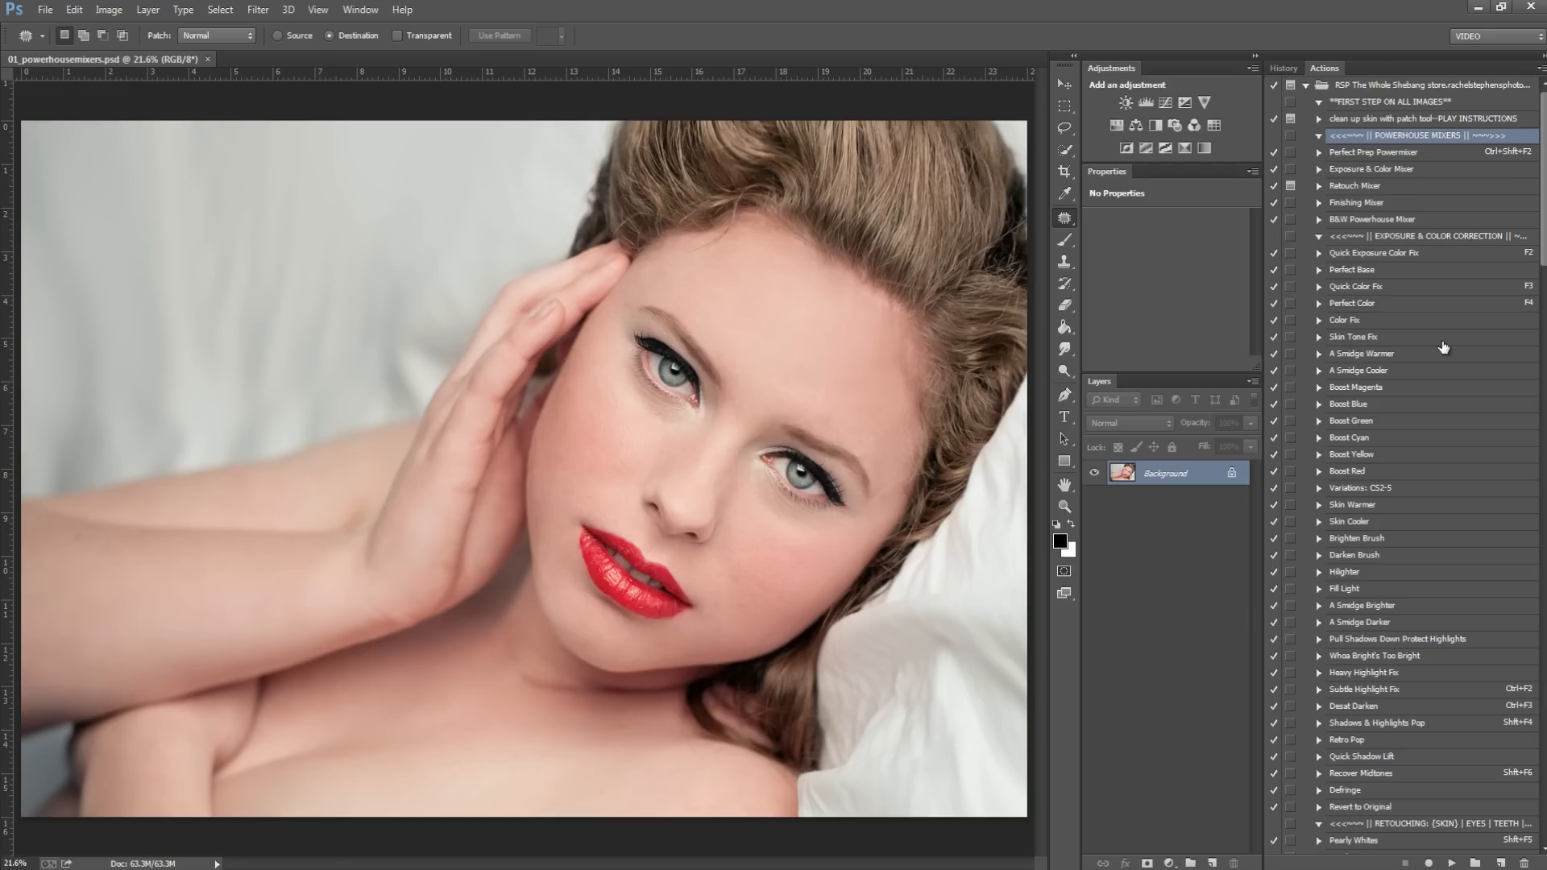
{"action": "left_click", "coordinate": [1375, 155]}
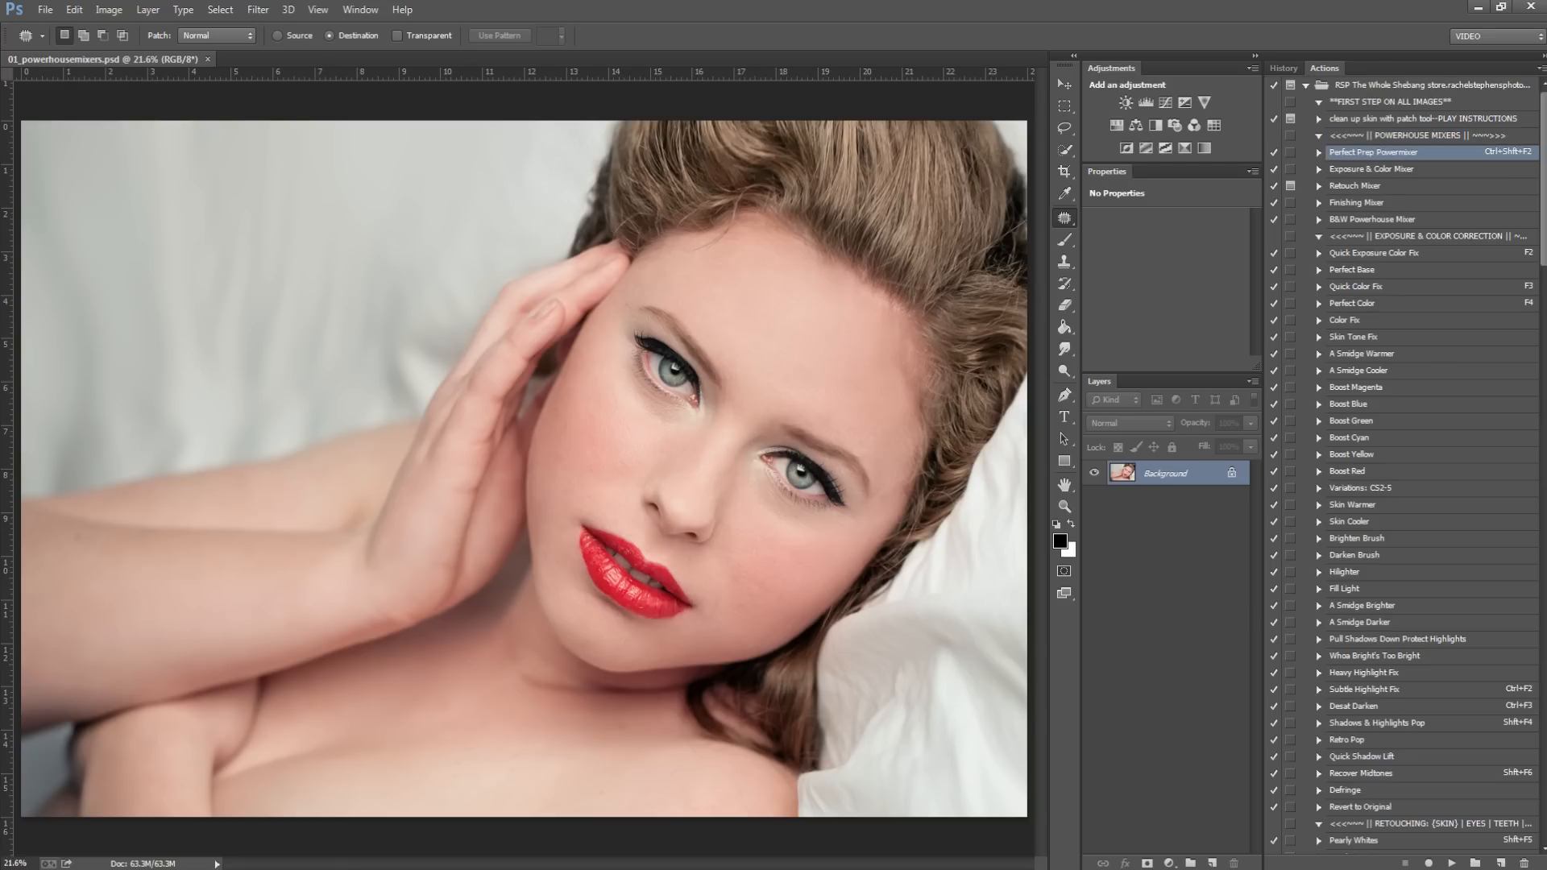
{"action": "left_click", "coordinate": [1451, 864]}
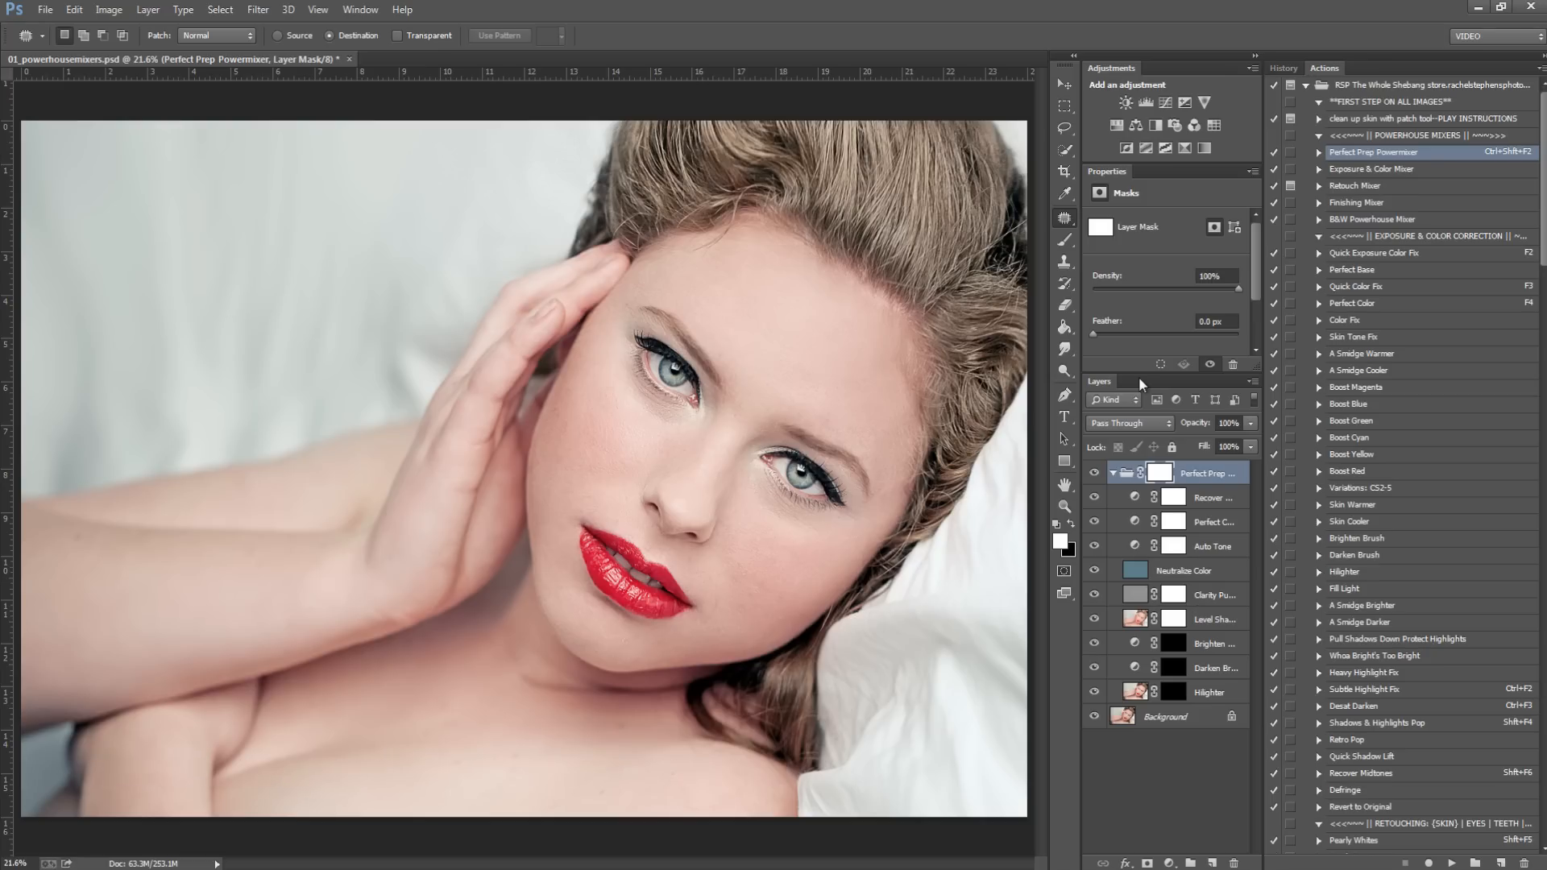
Step: Compare the portrait with and without the Perfect Prep Powermixer layer group
{"action": "left_click", "coordinate": [1095, 474]}
{"action": "left_click", "coordinate": [1094, 473]}
{"action": "left_click", "coordinate": [1095, 474]}
{"action": "left_click", "coordinate": [1094, 473]}
{"action": "left_click", "coordinate": [1094, 474]}
{"action": "left_click", "coordinate": [1095, 474]}
Step: Review the group's layers, from Recover Midtones, Perfect Color and Auto Tone through Clarity Punch and Level Shadows to Brighten Brush
{"action": "left_click", "coordinate": [1173, 499]}
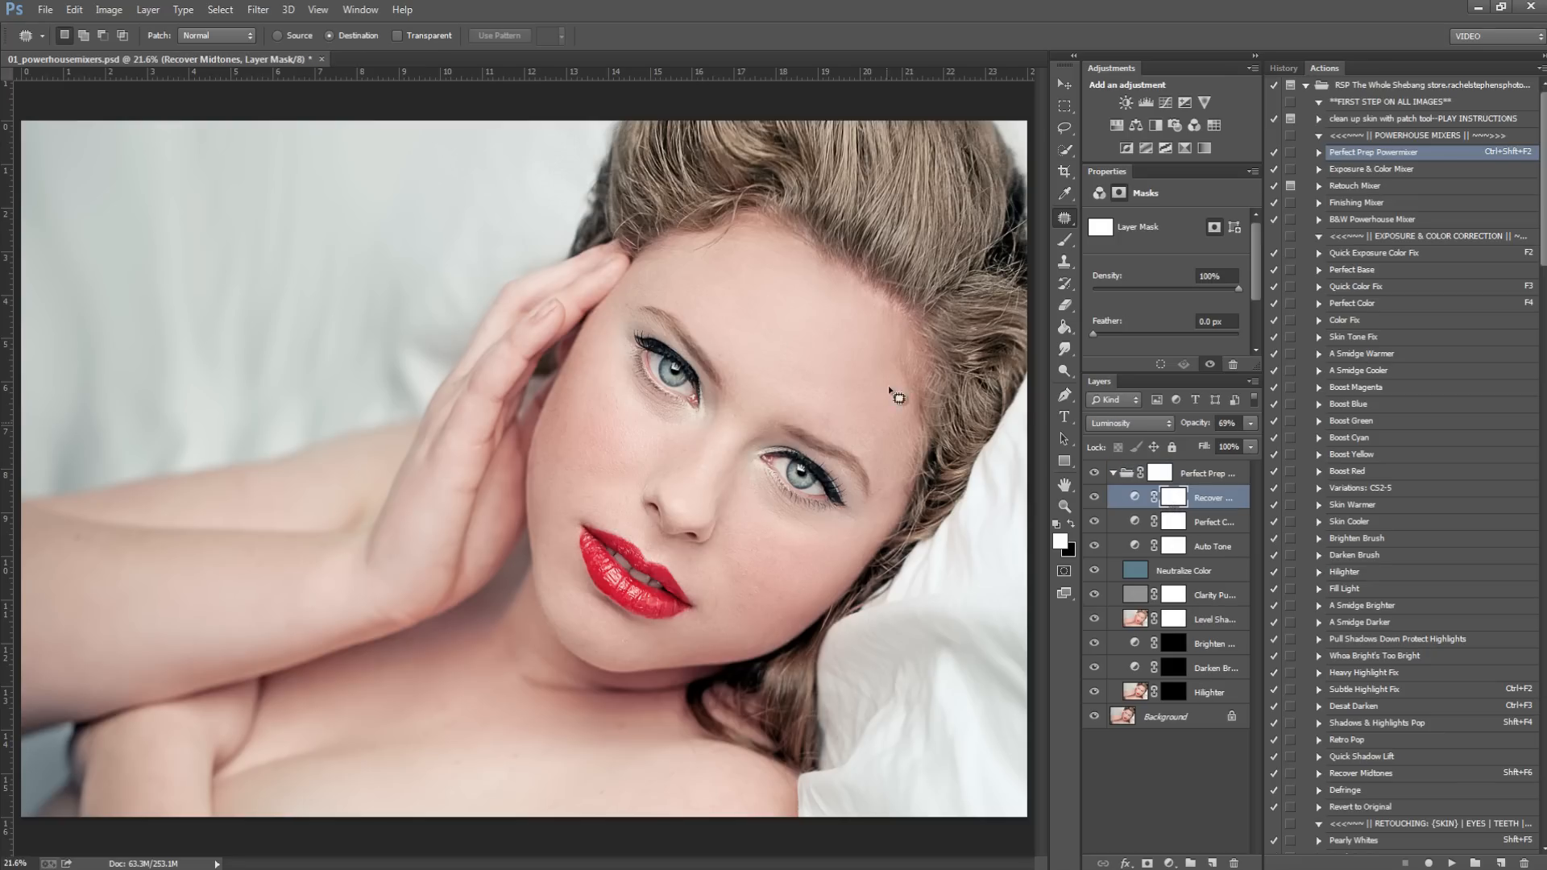
{"action": "left_click", "coordinate": [1213, 523]}
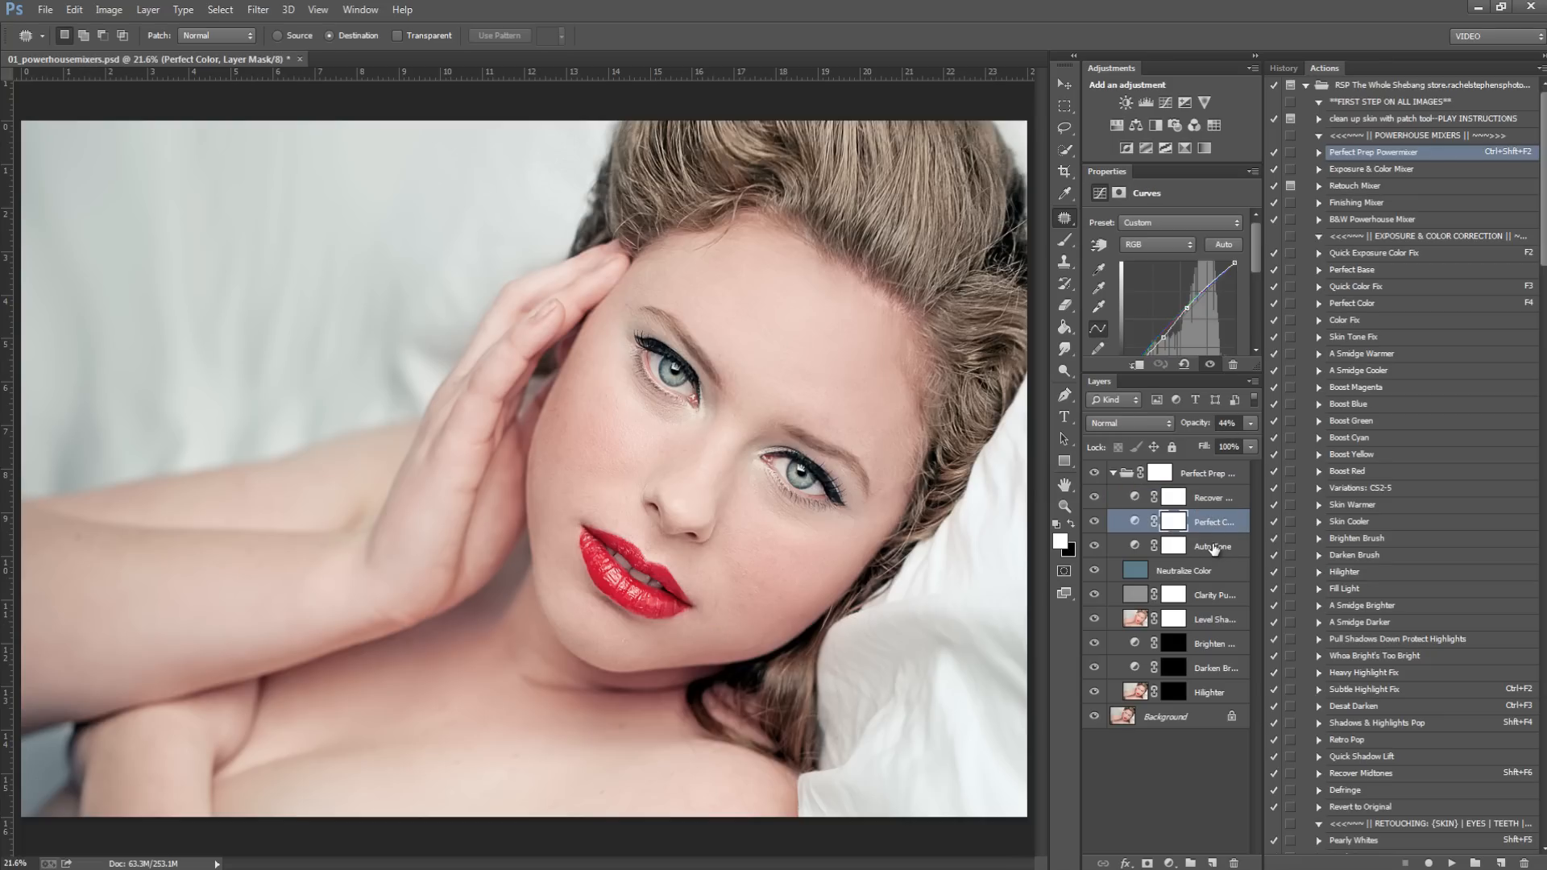
{"action": "left_click", "coordinate": [1213, 547]}
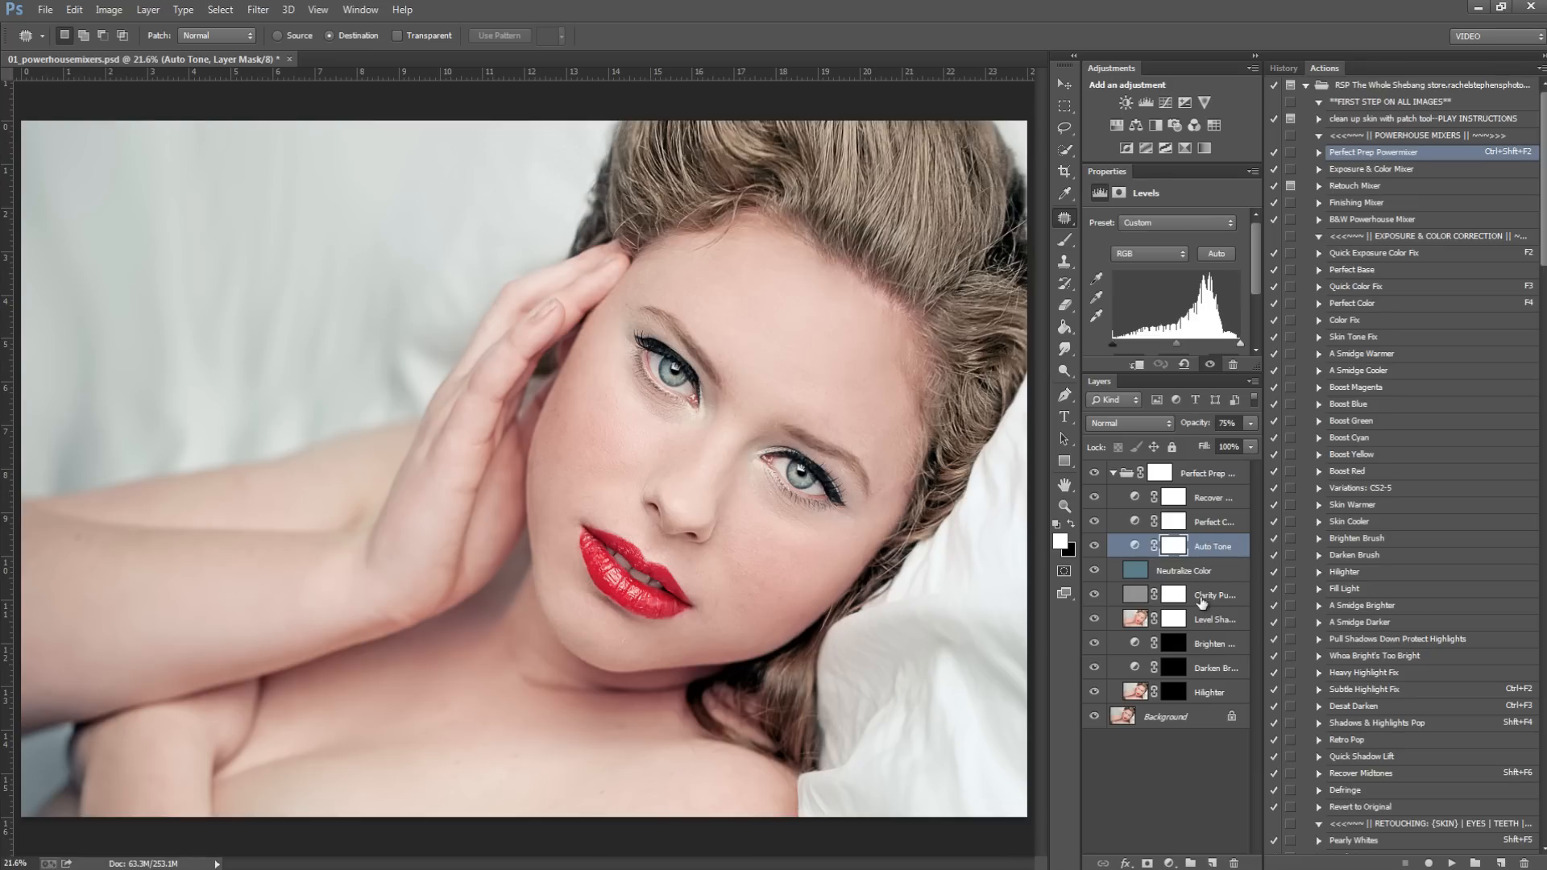
{"action": "left_click", "coordinate": [1204, 600]}
{"action": "left_click", "coordinate": [1203, 620]}
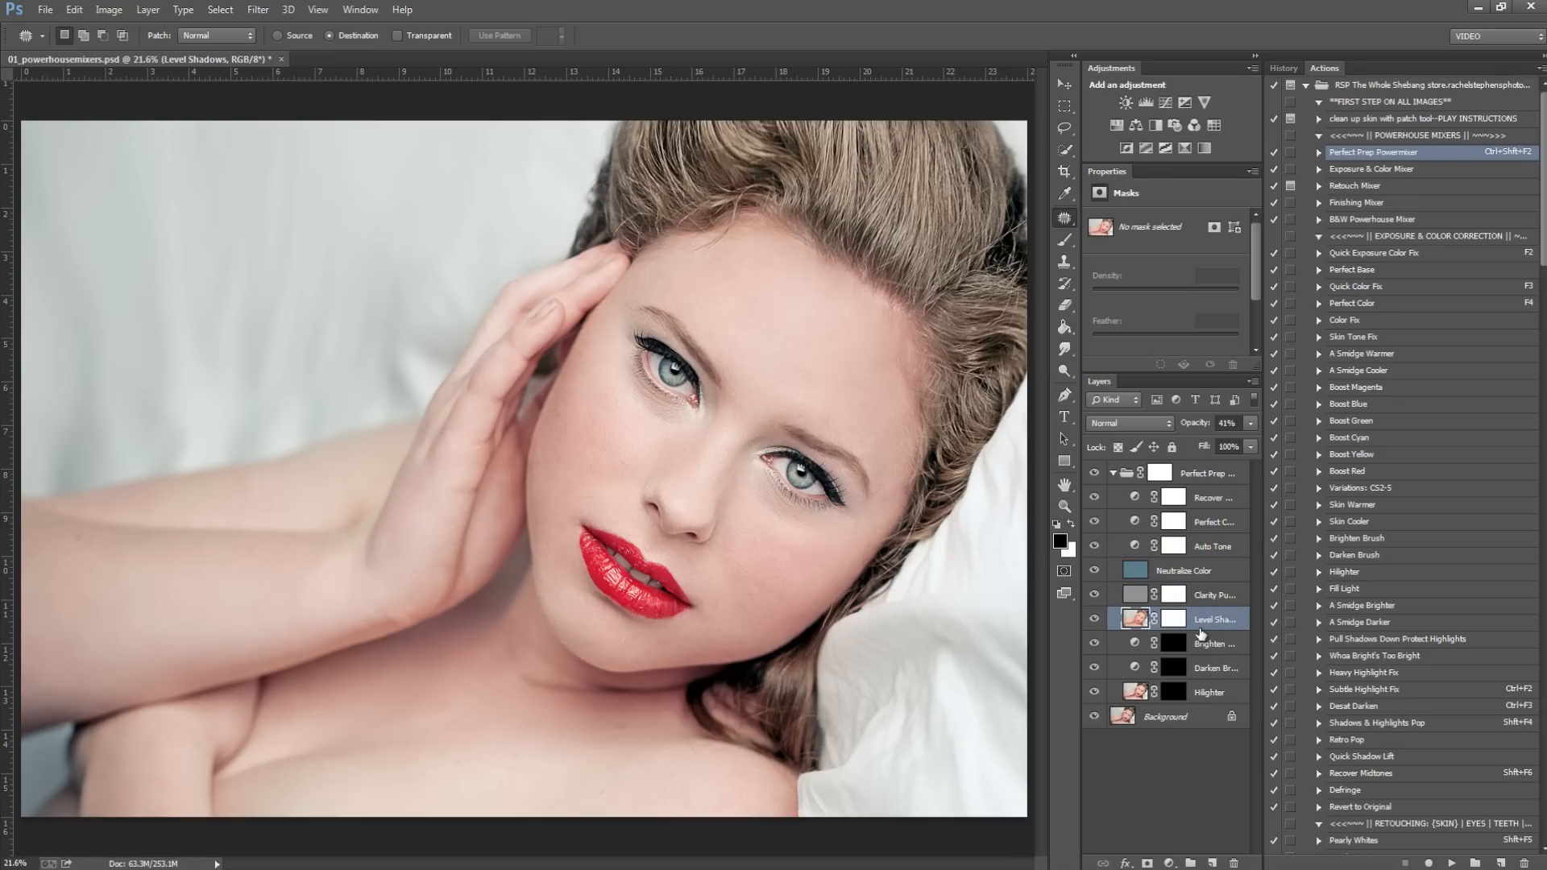
{"action": "left_click", "coordinate": [1194, 650]}
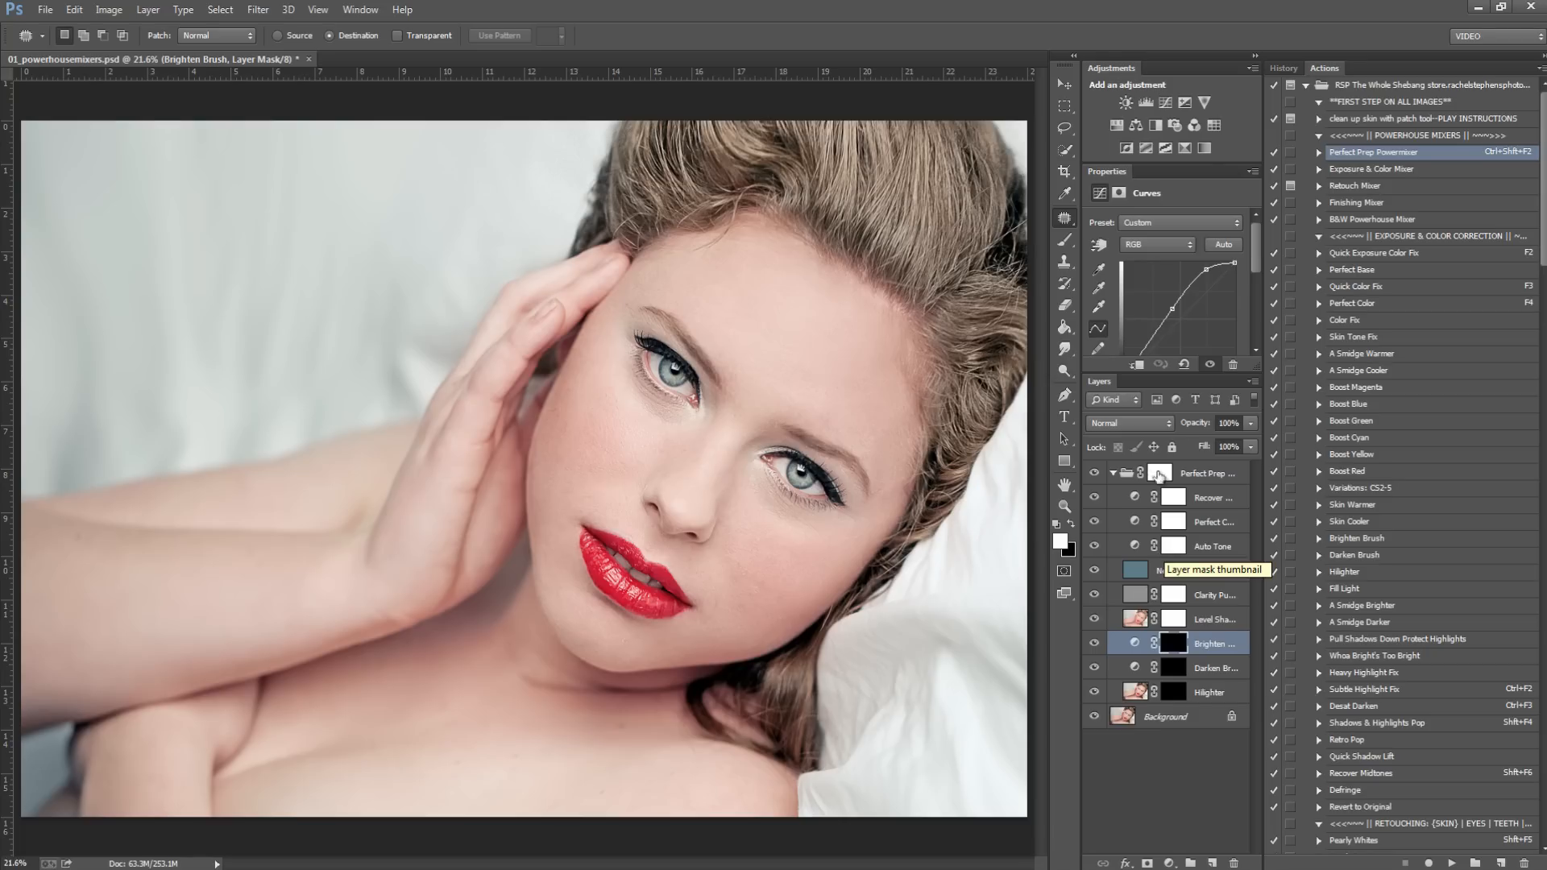
Step: Paint white on the Darken Brush layer's mask over the hair and face with an enlarged brush at 32% opacity
{"action": "left_click", "coordinate": [1062, 241]}
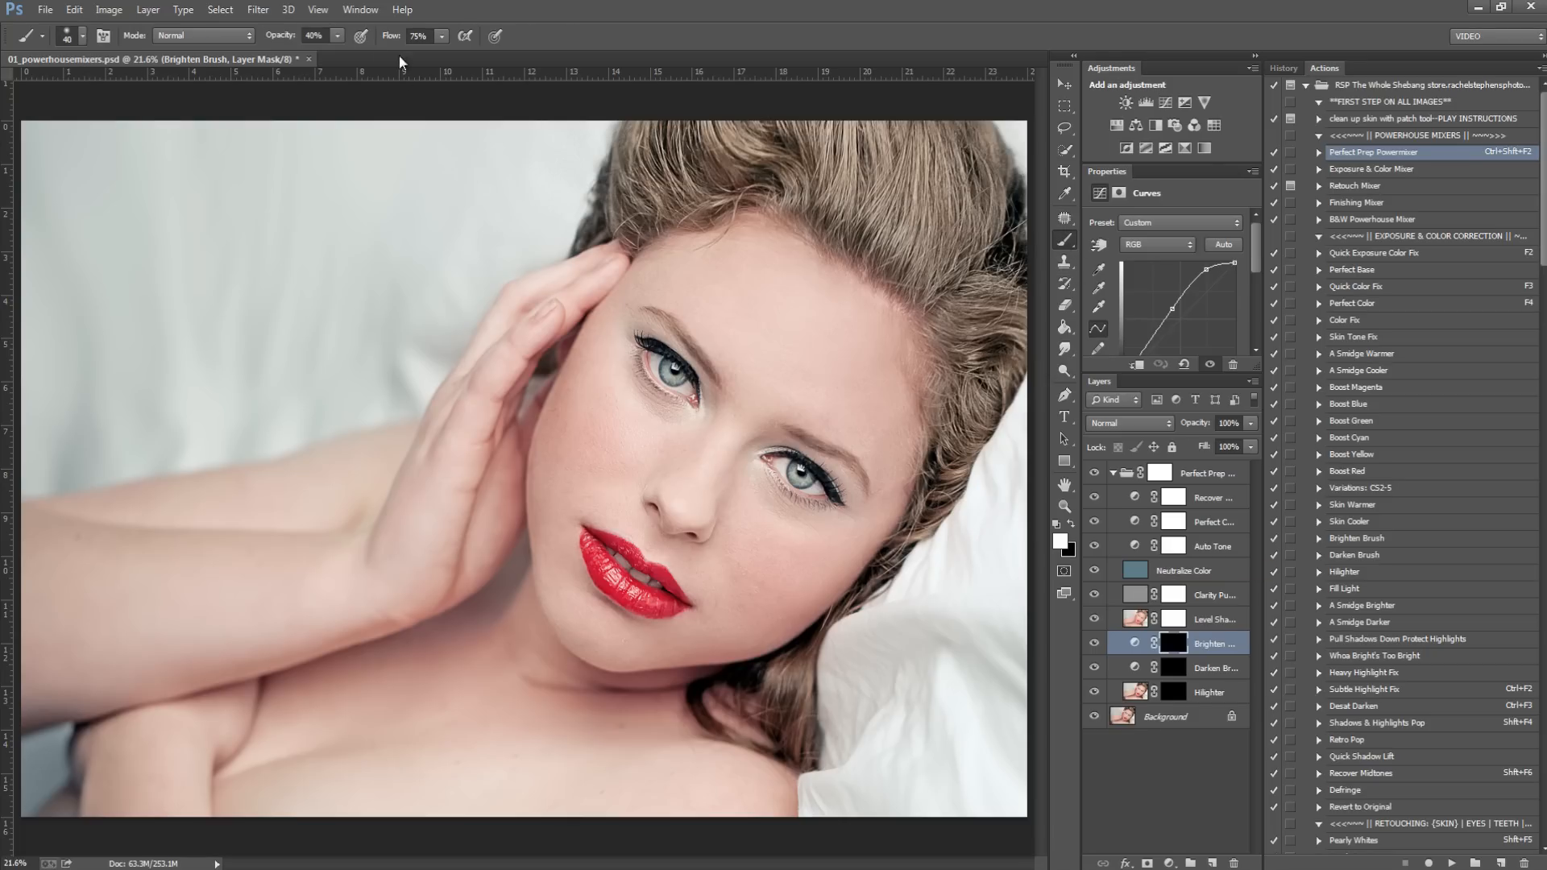
{"action": "left_click", "coordinate": [337, 36]}
{"action": "left_click", "coordinate": [1174, 644]}
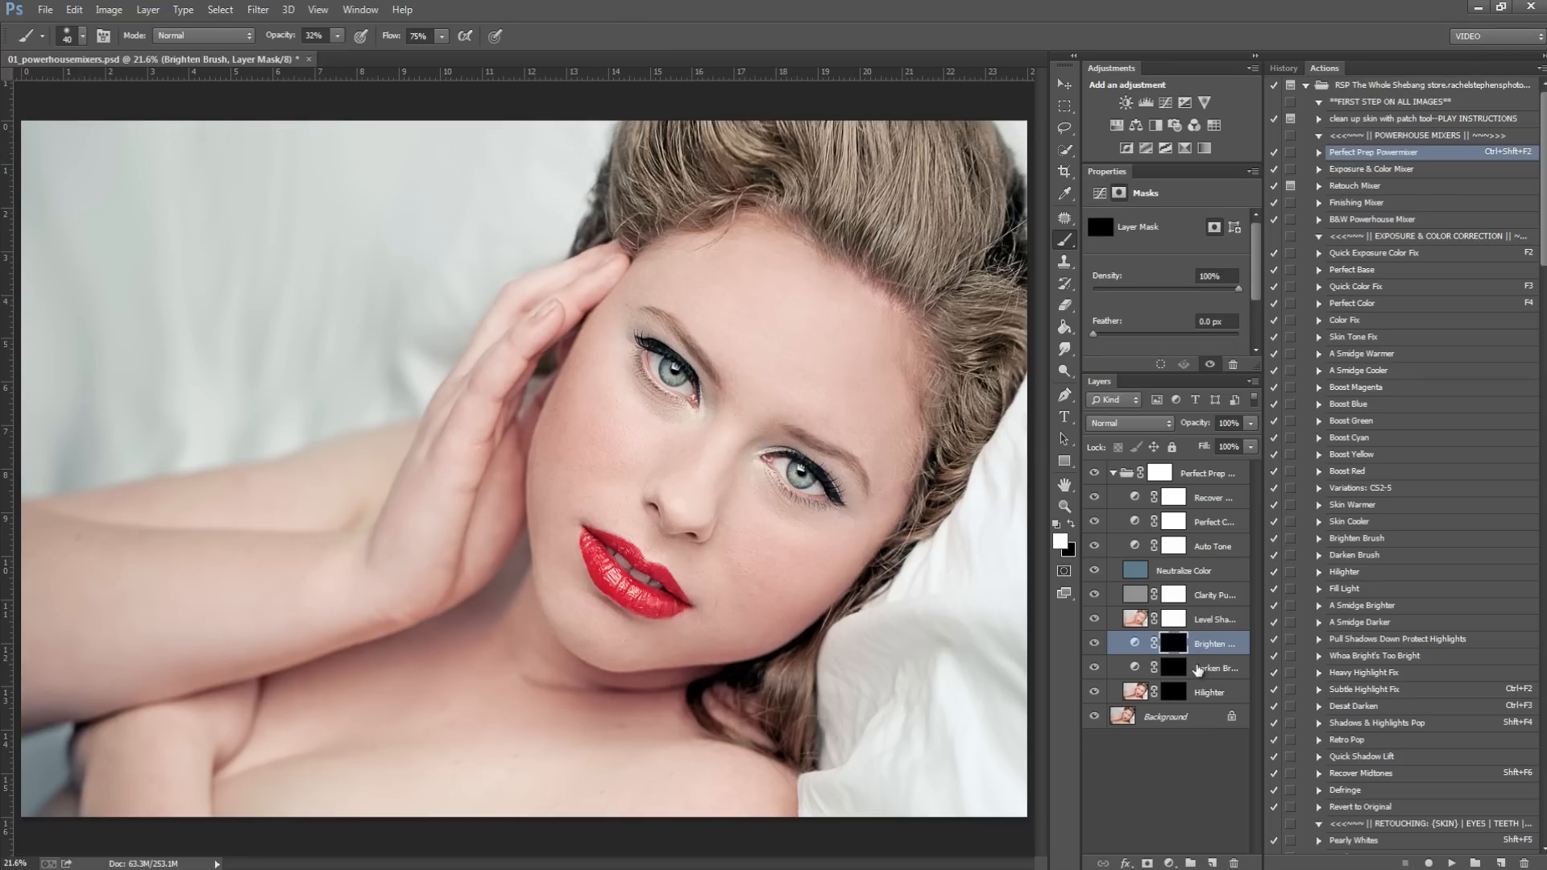
{"action": "left_click", "coordinate": [1176, 671]}
{"action": "key", "text": "bracketright"}
{"action": "key", "text": "bracketright"}
{"action": "key", "text": "bracketright"}
{"action": "key", "text": "bracketright"}
{"action": "key", "text": "bracketright"}
{"action": "key", "text": "bracketright"}
{"action": "key", "text": "bracketright"}
{"action": "key", "text": "bracketright"}
{"action": "key", "text": "bracketright"}
{"action": "key", "text": "bracketright"}
{"action": "key", "text": "bracketright"}
{"action": "key", "text": "bracketright"}
{"action": "key", "text": "bracketright"}
{"action": "key", "text": "bracketright"}
{"action": "mouse_move", "coordinate": [640, 157]}
{"action": "left_mouse_down"}
{"action": "mouse_move", "coordinate": [870, 213]}
{"action": "mouse_move", "coordinate": [971, 161]}
{"action": "mouse_move", "coordinate": [985, 320]}
{"action": "mouse_move", "coordinate": [959, 439]}
{"action": "mouse_move", "coordinate": [786, 697]}
{"action": "mouse_move", "coordinate": [645, 697]}
{"action": "mouse_move", "coordinate": [680, 666]}
{"action": "left_mouse_up"}
Step: Darken the lips and the outer eye corner on the Darken Brush mask with a small brush of about 60 px
{"action": "key", "text": "bracketleft"}
{"action": "key", "text": "bracketleft"}
{"action": "key", "text": "bracketleft"}
{"action": "key", "text": "bracketleft"}
{"action": "key", "text": "bracketleft"}
{"action": "key", "text": "bracketleft"}
{"action": "key", "text": "bracketleft"}
{"action": "key", "text": "bracketleft"}
{"action": "key", "text": "bracketleft"}
{"action": "key", "text": "bracketleft"}
{"action": "mouse_move", "coordinate": [662, 596]}
{"action": "left_mouse_down"}
{"action": "mouse_move", "coordinate": [594, 534]}
{"action": "mouse_move", "coordinate": [681, 589]}
{"action": "mouse_move", "coordinate": [658, 564]}
{"action": "mouse_move", "coordinate": [681, 611]}
{"action": "mouse_move", "coordinate": [610, 598]}
{"action": "left_mouse_up"}
{"action": "key", "text": "bracketleft"}
{"action": "key", "text": "bracketleft"}
{"action": "key", "text": "bracketleft"}
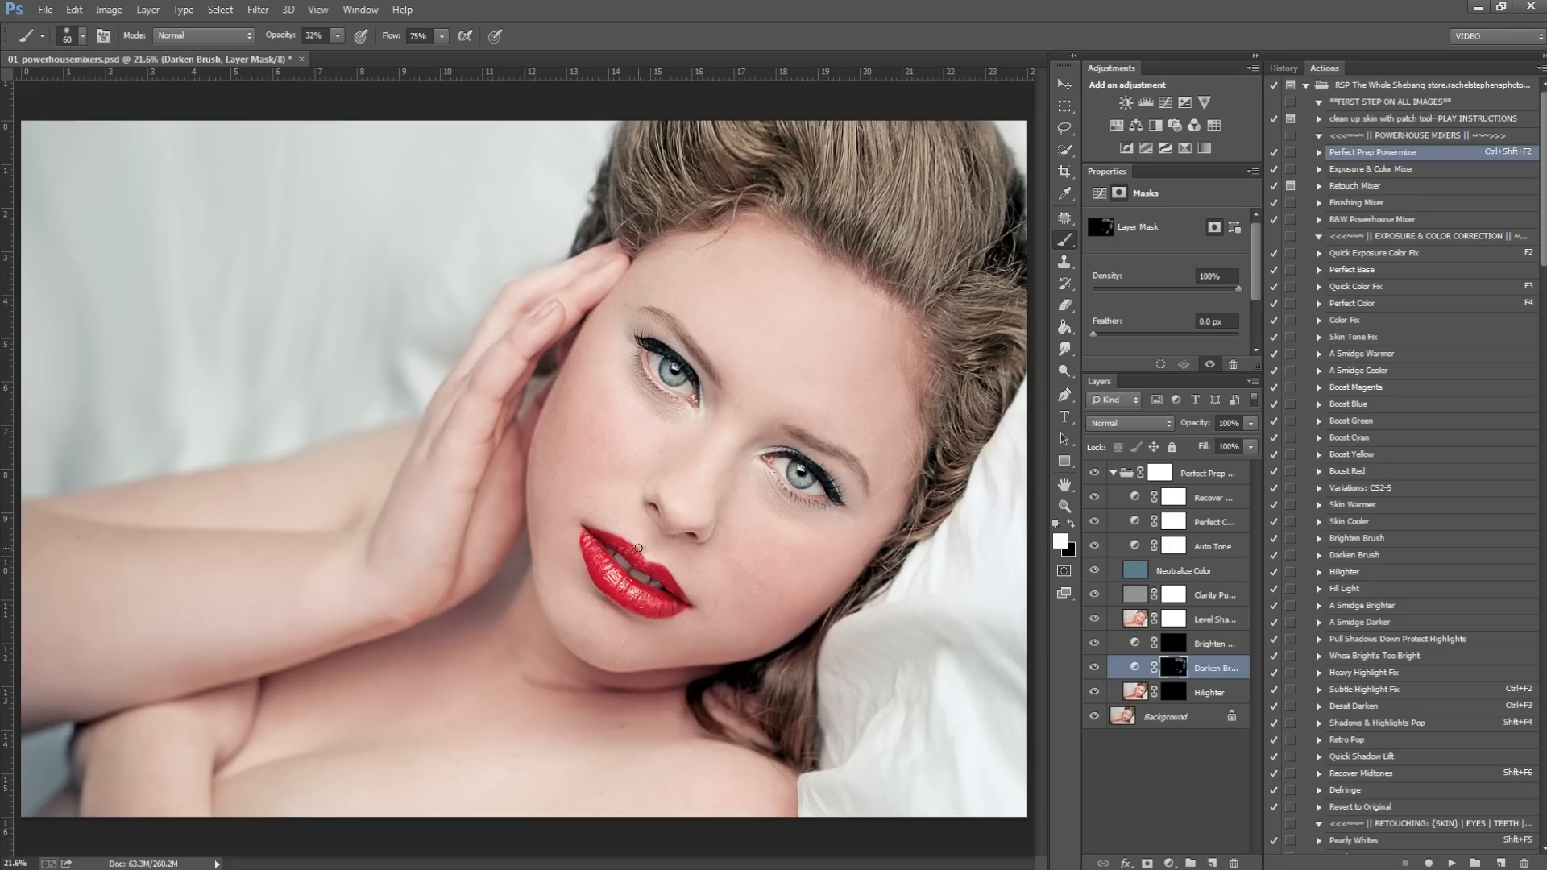
{"action": "left_click_drag", "start_coordinate": [676, 579], "coordinate": [692, 594]}
{"action": "left_click_drag", "start_coordinate": [872, 492], "coordinate": [850, 464]}
Step: Enlarge the brush to 300 px and darken the edge of the face and hair on the Darken Brush mask
{"action": "key", "text": "bracketright"}
{"action": "key", "text": "bracketright"}
{"action": "key", "text": "bracketright"}
{"action": "key", "text": "bracketright"}
{"action": "key", "text": "bracketright"}
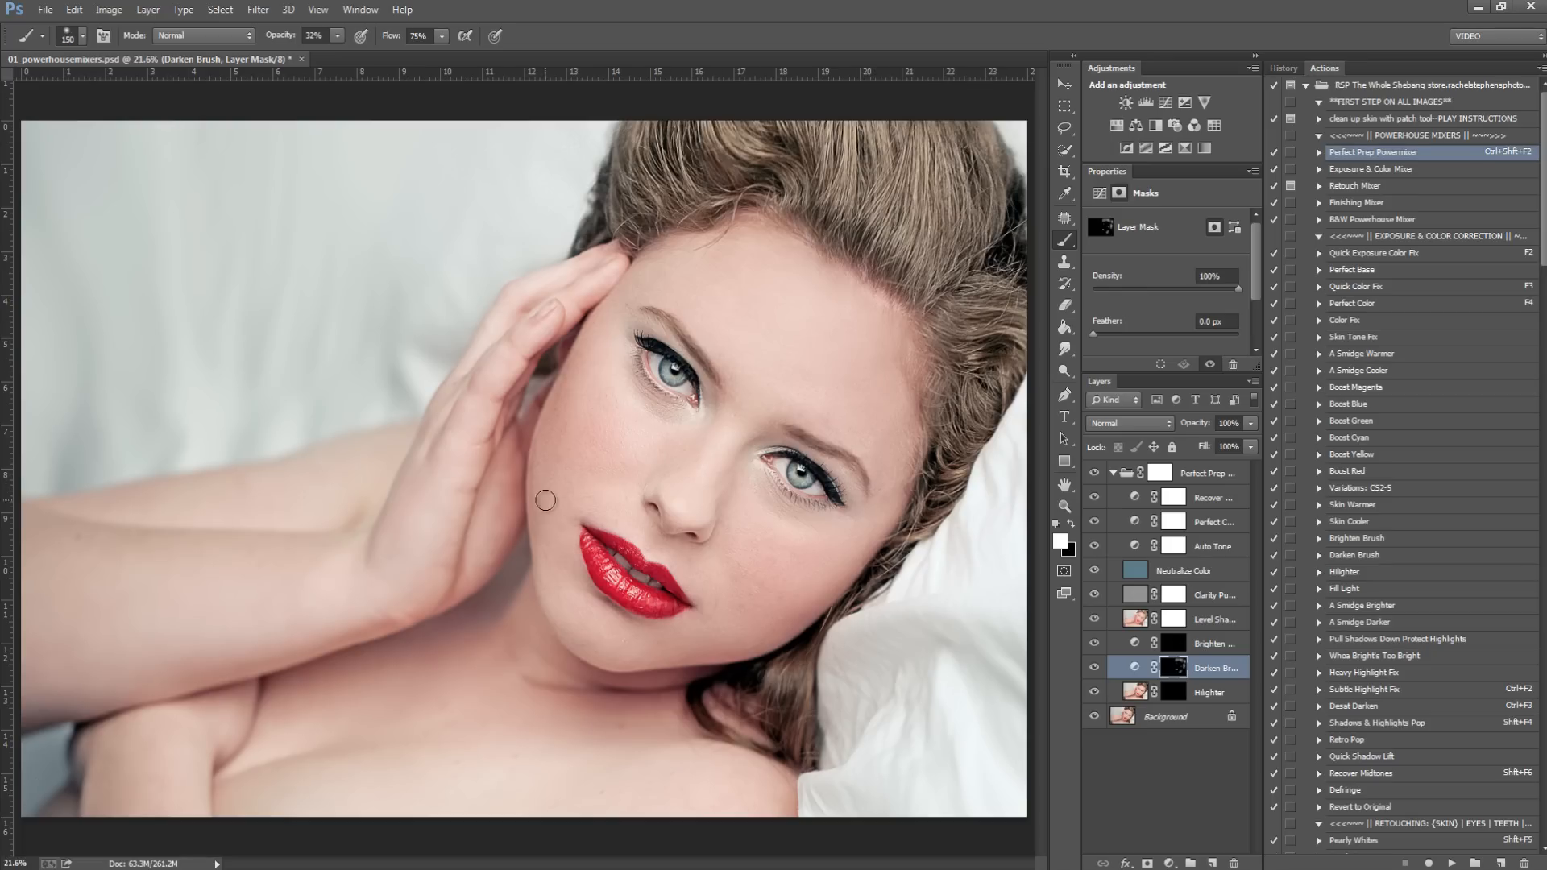
{"action": "key", "text": "bracketright"}
{"action": "key", "text": "bracketright"}
{"action": "key", "text": "bracketright"}
{"action": "key", "text": "bracketright"}
{"action": "key", "text": "bracketright"}
{"action": "mouse_move", "coordinate": [558, 365]}
{"action": "left_mouse_down"}
{"action": "mouse_move", "coordinate": [525, 498]}
{"action": "mouse_move", "coordinate": [518, 456]}
{"action": "mouse_move", "coordinate": [551, 652]}
{"action": "mouse_move", "coordinate": [505, 565]}
{"action": "mouse_move", "coordinate": [557, 699]}
{"action": "mouse_move", "coordinate": [515, 560]}
{"action": "mouse_move", "coordinate": [585, 694]}
{"action": "mouse_move", "coordinate": [578, 677]}
{"action": "mouse_move", "coordinate": [762, 690]}
{"action": "mouse_move", "coordinate": [886, 548]}
{"action": "mouse_move", "coordinate": [790, 606]}
{"action": "mouse_move", "coordinate": [876, 556]}
{"action": "mouse_move", "coordinate": [608, 408]}
{"action": "mouse_move", "coordinate": [549, 410]}
{"action": "mouse_move", "coordinate": [544, 371]}
{"action": "mouse_move", "coordinate": [621, 249]}
{"action": "mouse_move", "coordinate": [746, 155]}
{"action": "mouse_move", "coordinate": [740, 180]}
{"action": "mouse_move", "coordinate": [783, 183]}
{"action": "mouse_move", "coordinate": [668, 152]}
{"action": "mouse_move", "coordinate": [629, 202]}
{"action": "mouse_move", "coordinate": [967, 251]}
{"action": "mouse_move", "coordinate": [963, 376]}
{"action": "mouse_move", "coordinate": [967, 195]}
{"action": "mouse_move", "coordinate": [820, 132]}
{"action": "mouse_move", "coordinate": [982, 137]}
{"action": "mouse_move", "coordinate": [1020, 188]}
{"action": "mouse_move", "coordinate": [755, 162]}
{"action": "mouse_move", "coordinate": [656, 133]}
{"action": "left_mouse_up"}
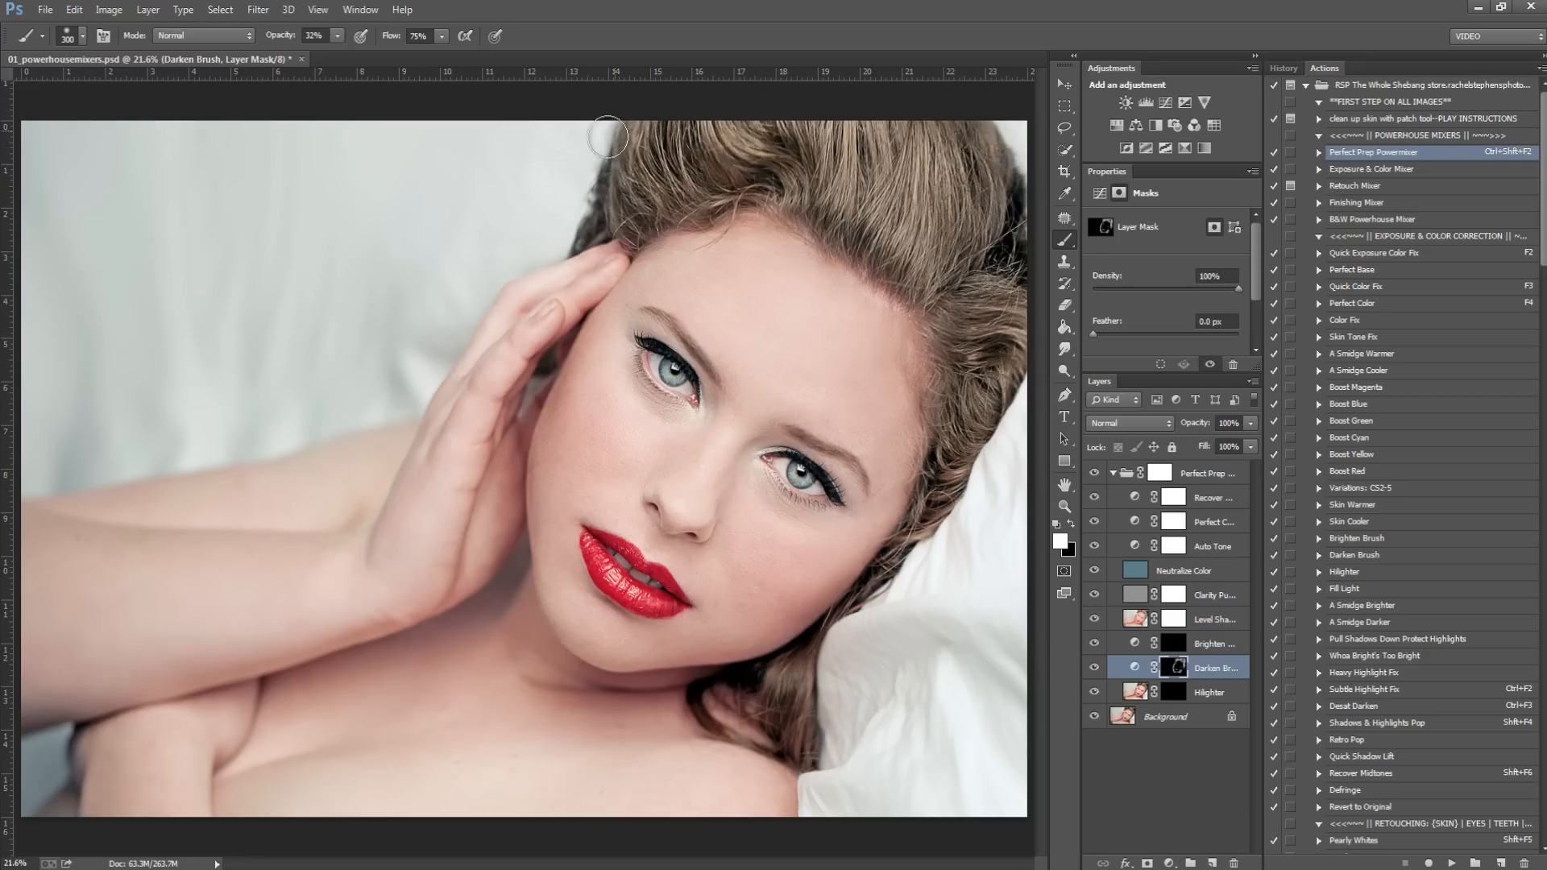
Step: Paint the Darken Brush mask over the arms, shoulders and neck with a brush enlarged up to 1000 px
{"action": "key", "text": "bracketright"}
{"action": "key", "text": "bracketright"}
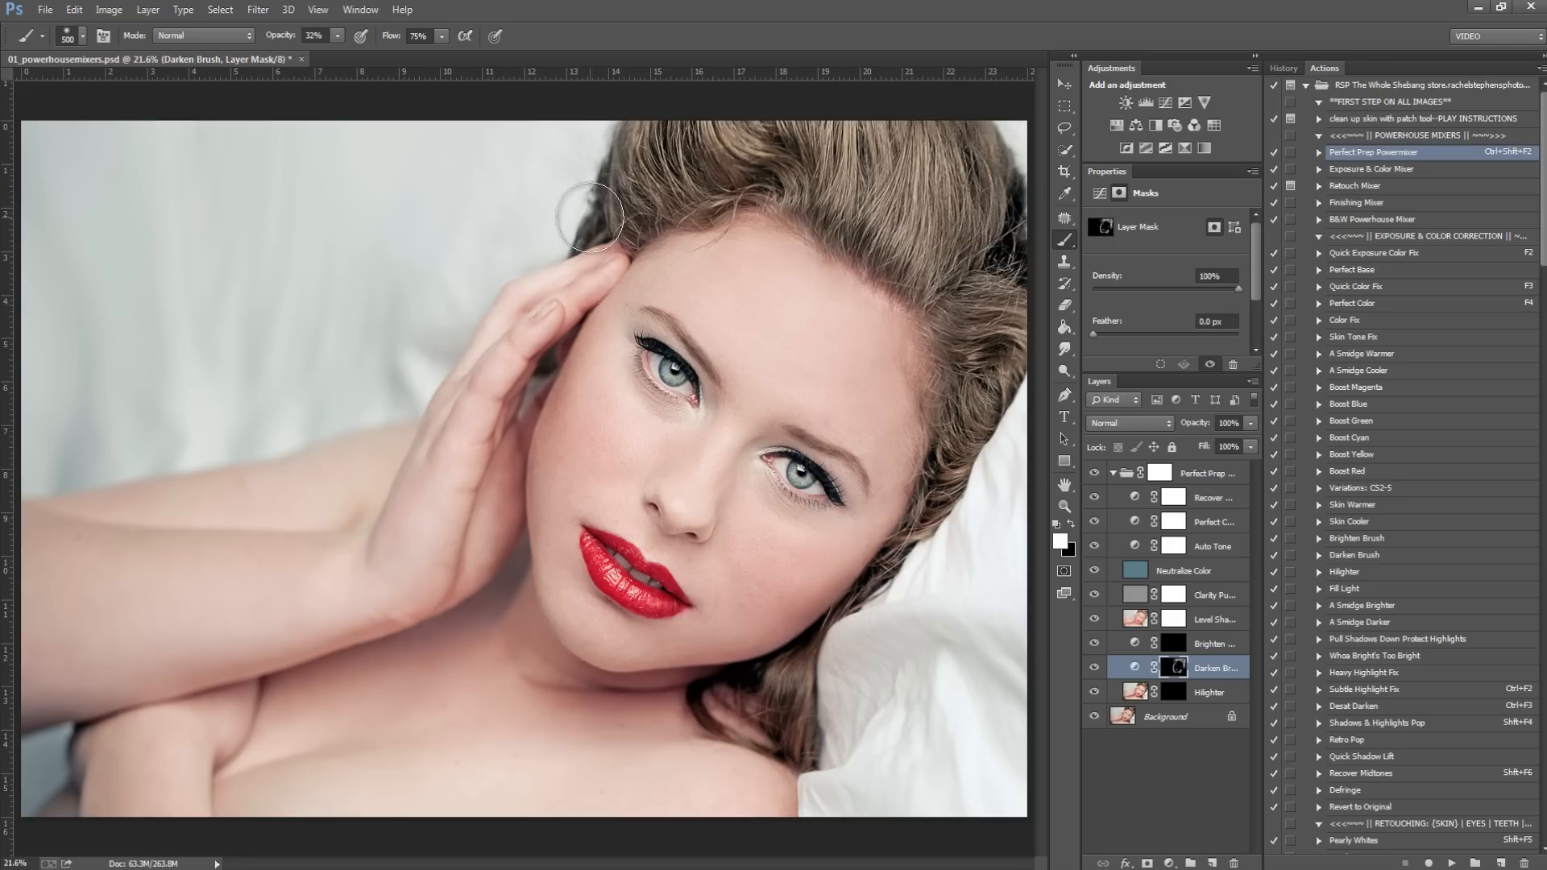
{"action": "key", "text": "bracketright"}
{"action": "key", "text": "bracketright"}
{"action": "key", "text": "bracketright"}
{"action": "key", "text": "bracketright"}
{"action": "key", "text": "bracketright"}
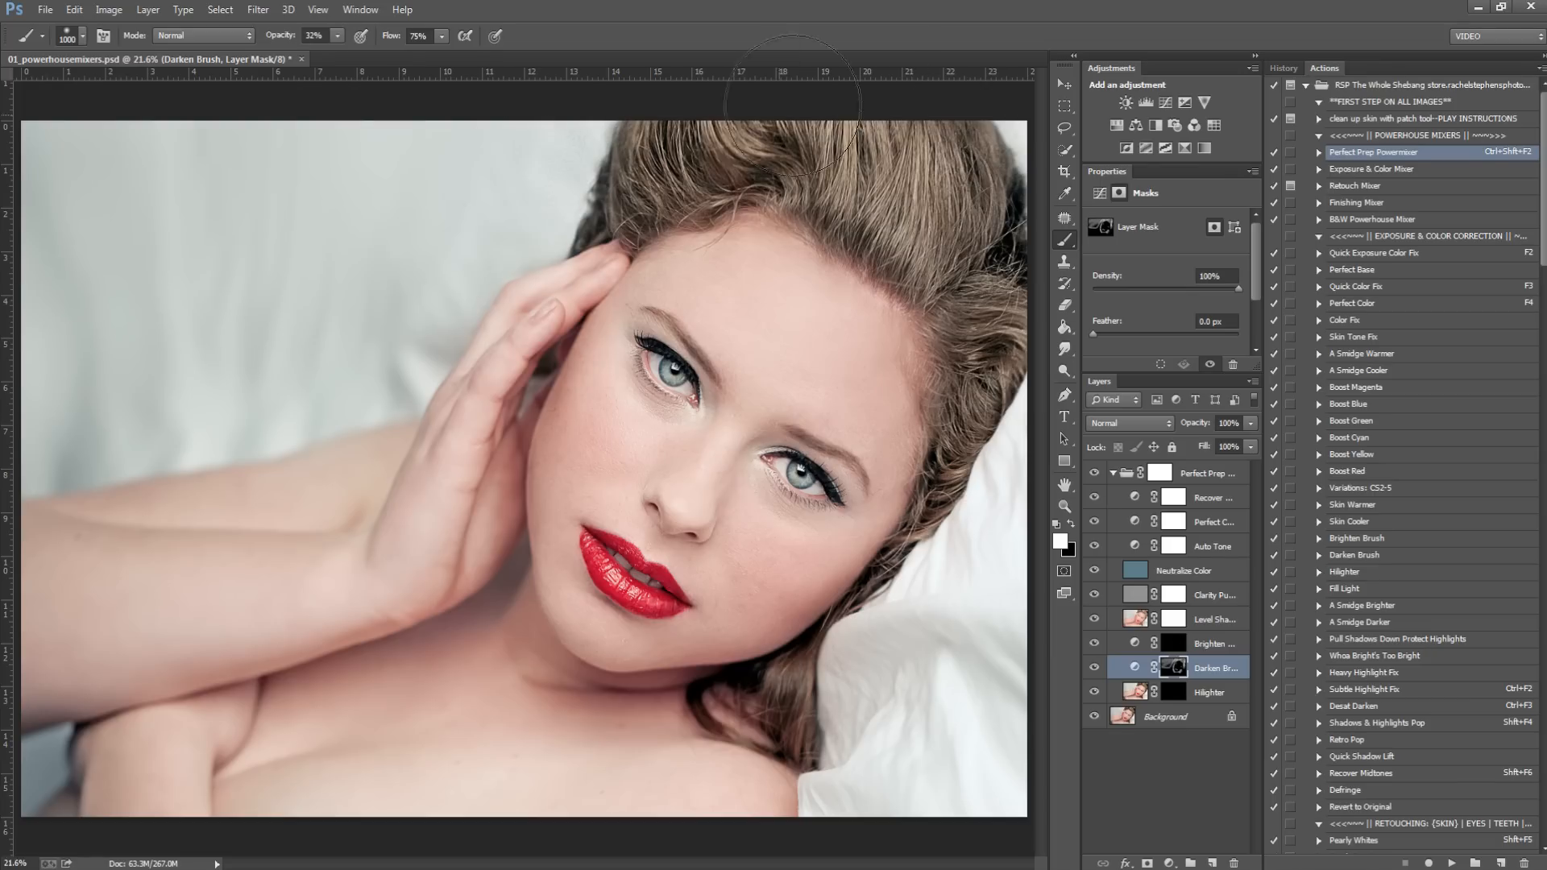
{"action": "left_click_drag", "start_coordinate": [427, 625], "coordinate": [50, 772]}
{"action": "mouse_move", "coordinate": [690, 752]}
{"action": "left_mouse_down"}
{"action": "mouse_move", "coordinate": [891, 684]}
{"action": "mouse_move", "coordinate": [975, 419]}
{"action": "mouse_move", "coordinate": [886, 338]}
{"action": "mouse_move", "coordinate": [672, 197]}
{"action": "mouse_move", "coordinate": [517, 378]}
{"action": "left_mouse_up"}
{"action": "key", "text": "bracketleft"}
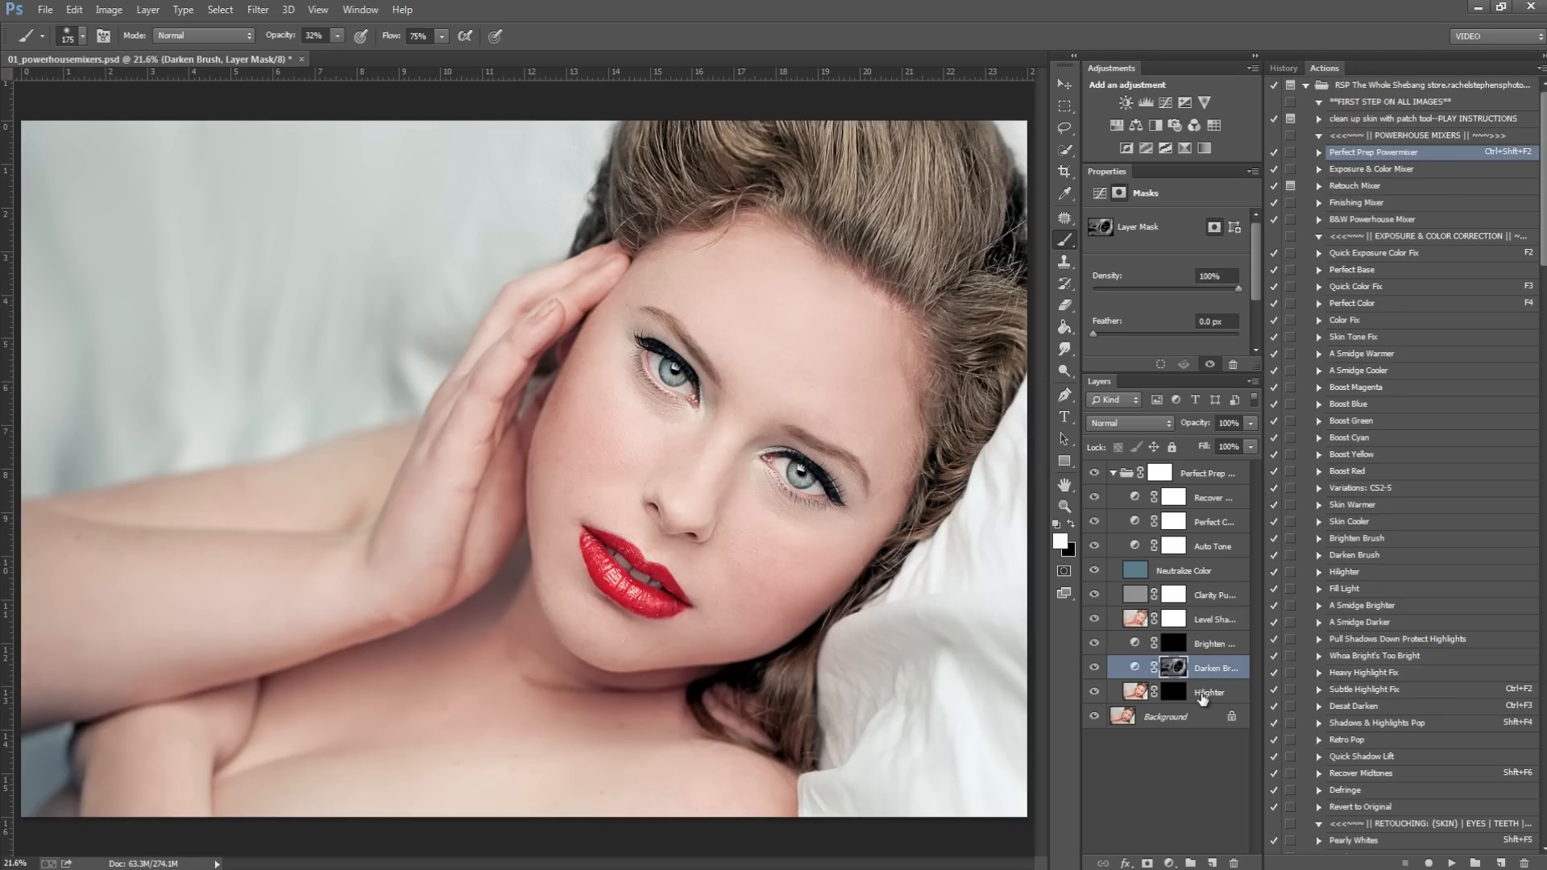
Step: Paint highlights in through the Hilighter layer's mask with a large brush, 1000 px and then 600 px
{"action": "left_click", "coordinate": [1178, 694]}
{"action": "key", "text": "bracketright"}
{"action": "key", "text": "bracketright"}
{"action": "key", "text": "bracketright"}
{"action": "key", "text": "bracketright"}
{"action": "key", "text": "bracketright"}
{"action": "key", "text": "bracketright"}
{"action": "key", "text": "bracketright"}
{"action": "key", "text": "bracketright"}
{"action": "key", "text": "bracketright"}
{"action": "key", "text": "bracketright"}
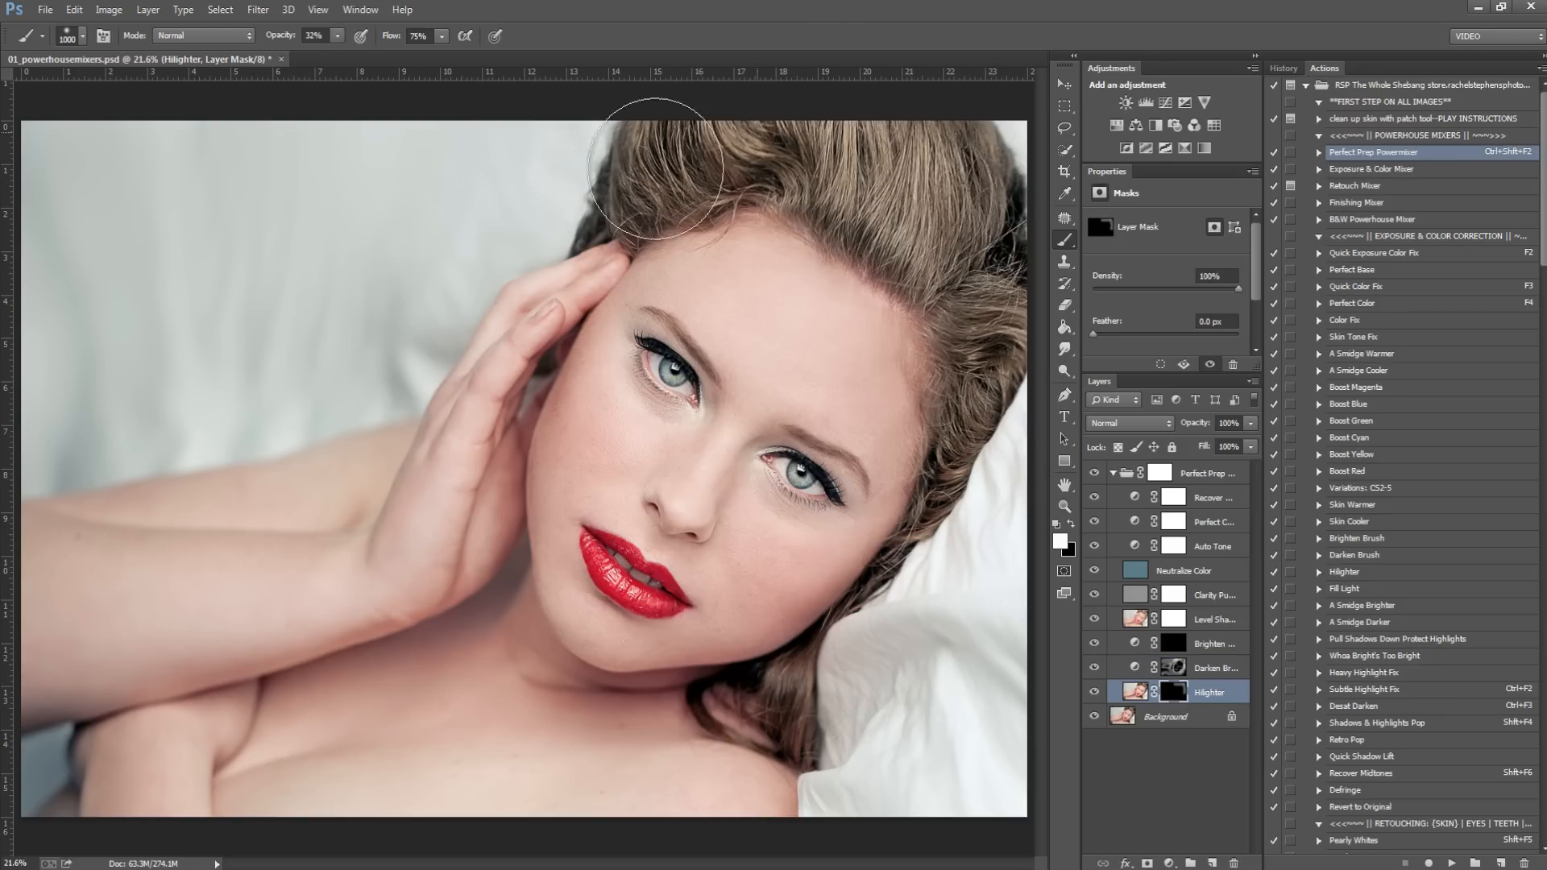
{"action": "key", "text": "bracketleft"}
{"action": "key", "text": "bracketleft"}
{"action": "key", "text": "bracketleft"}
{"action": "key", "text": "bracketleft"}
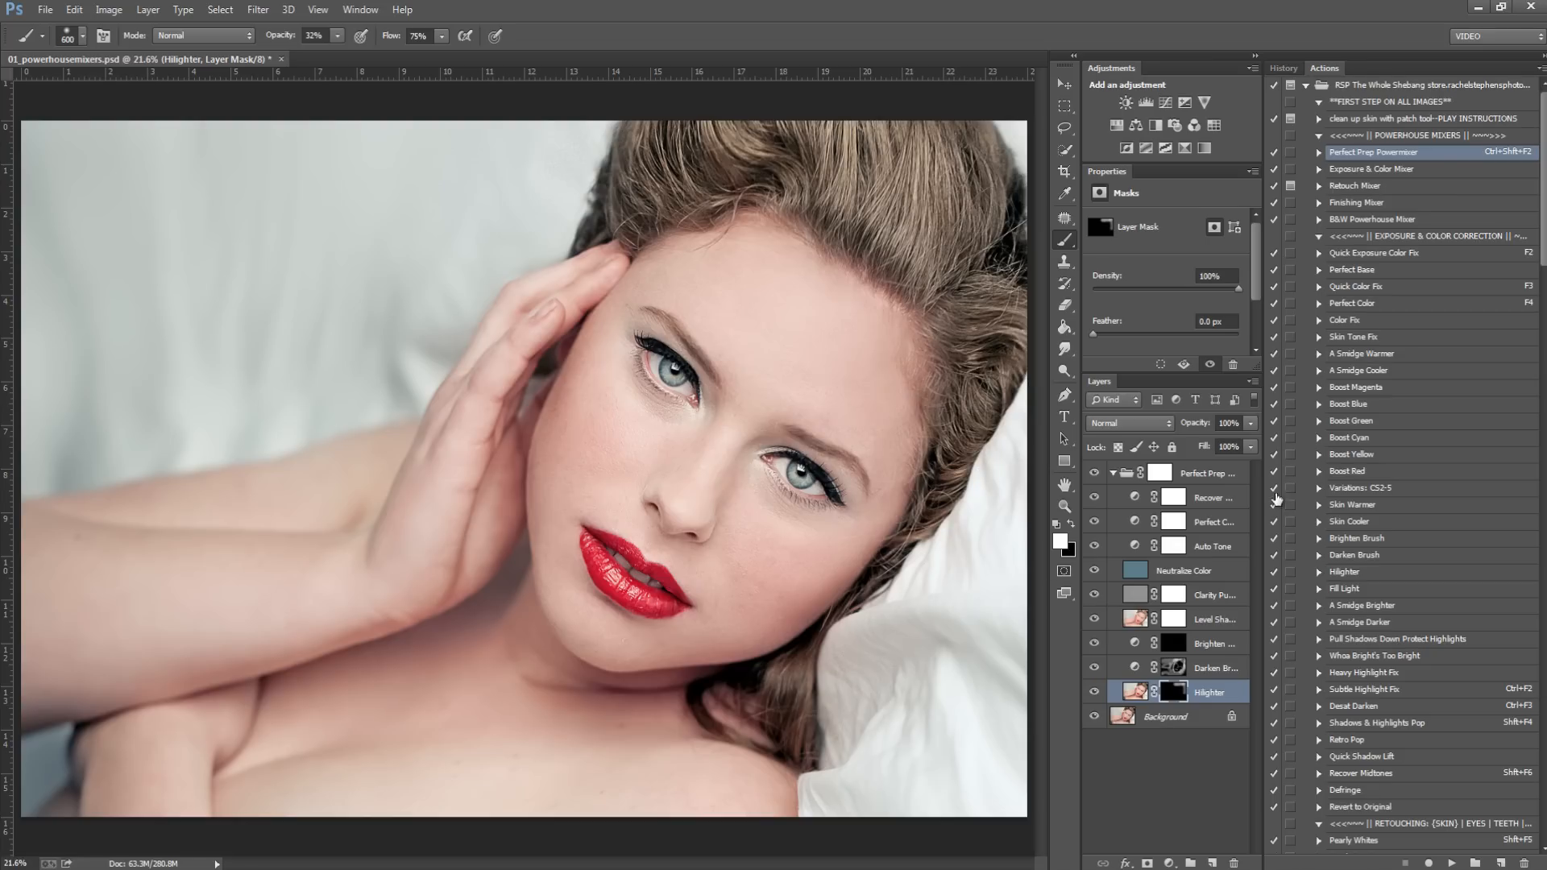
Step: Select the Recover Midtones layer and widen the layer list until the full layer names fit
{"action": "left_click", "coordinate": [1209, 477]}
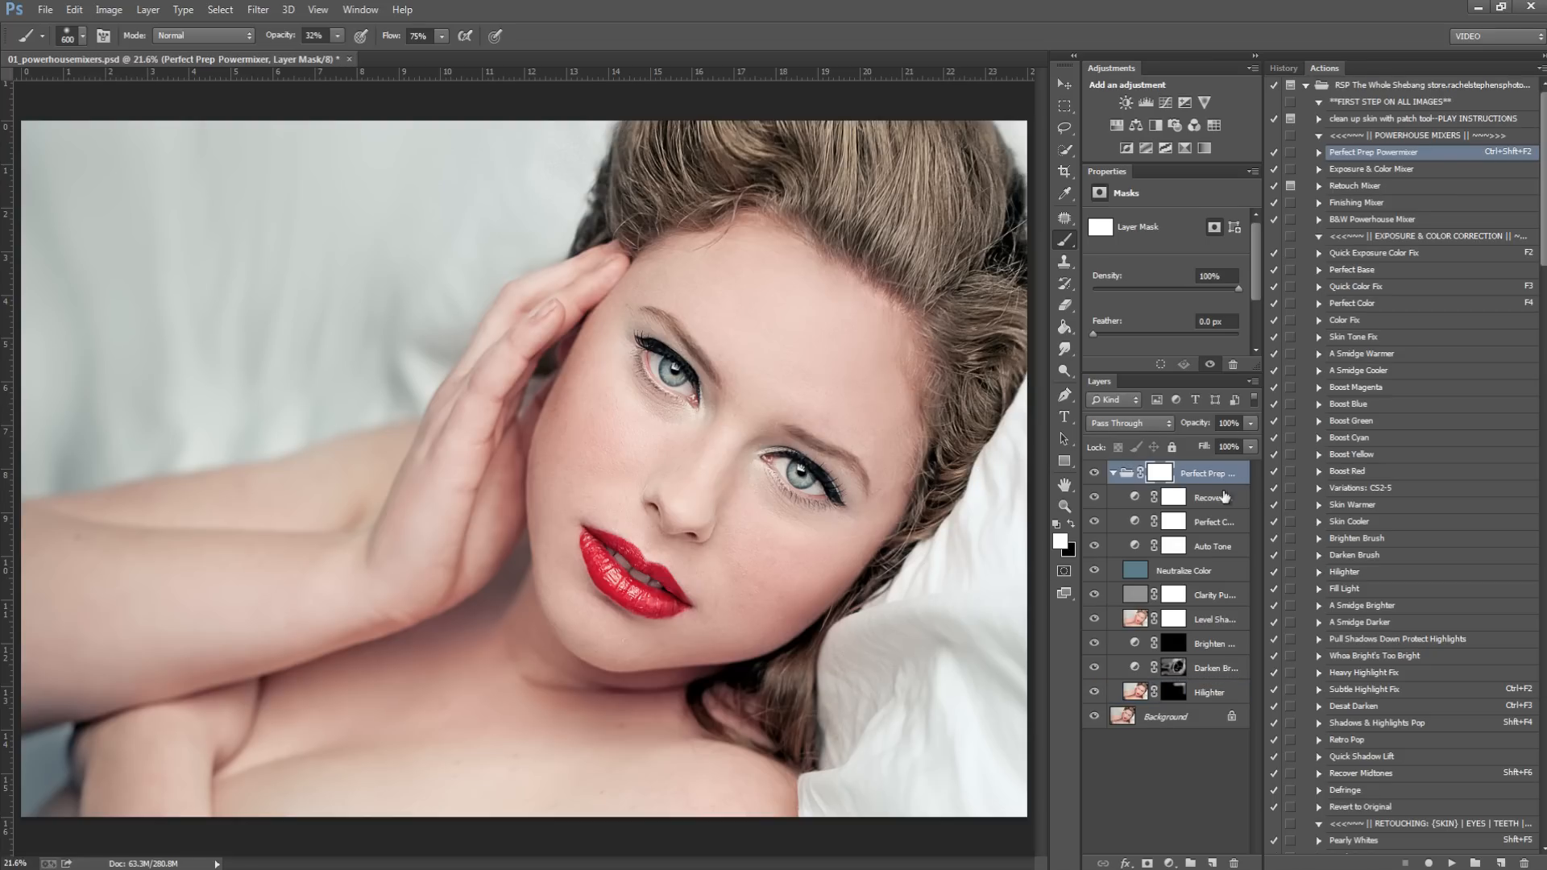
{"action": "left_click", "coordinate": [1206, 501]}
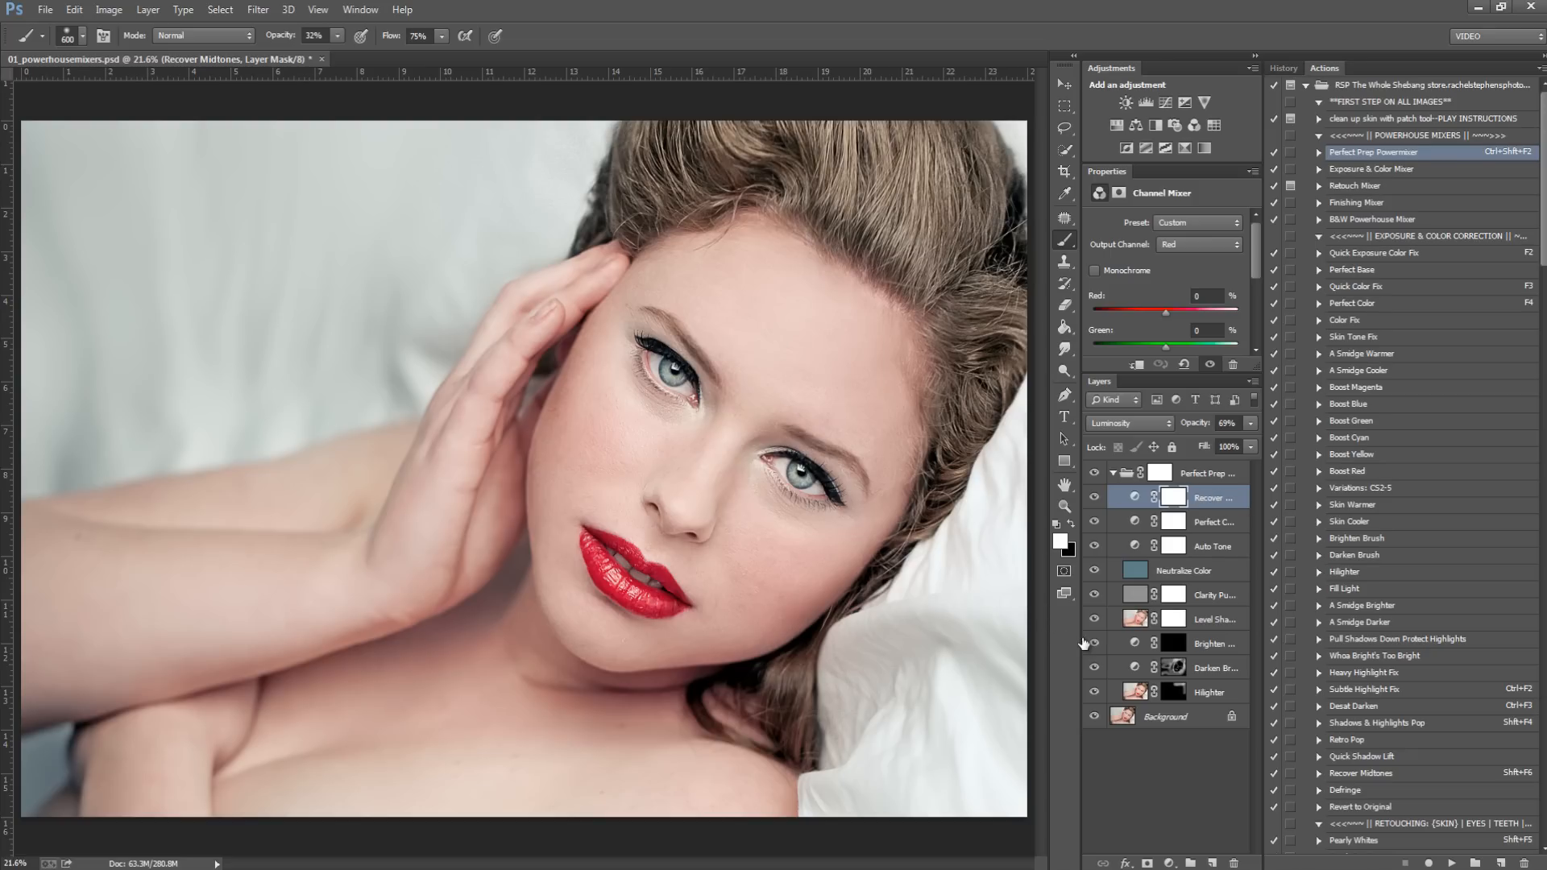
{"action": "left_click_drag", "start_coordinate": [1084, 642], "coordinate": [1040, 646]}
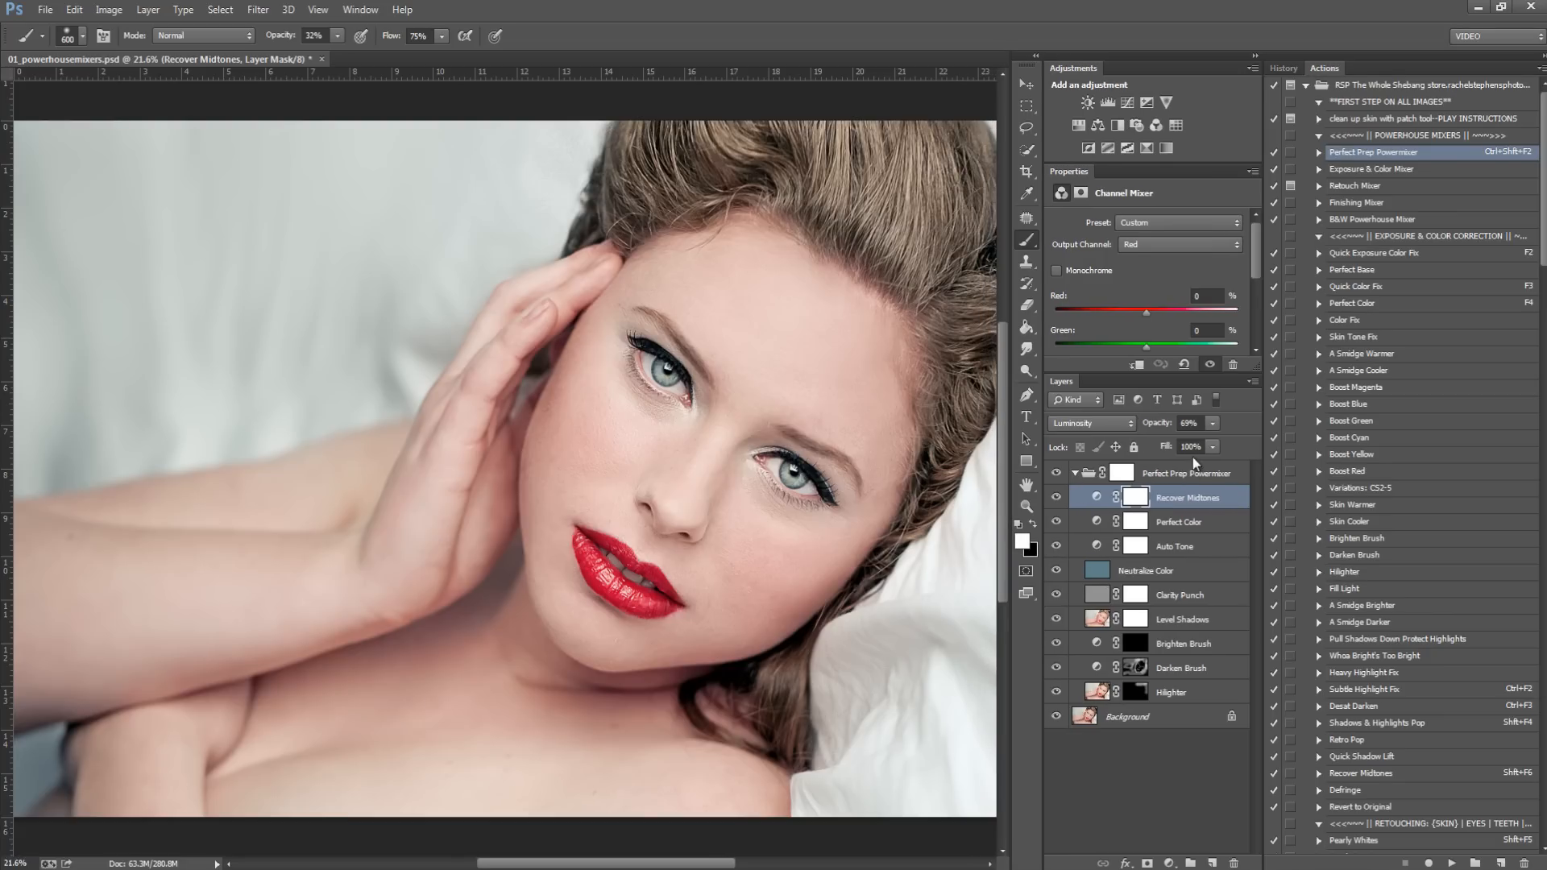
Step: Compare the portrait with and without the Recover Midtones layer
{"action": "left_click", "coordinate": [1056, 499]}
{"action": "left_click", "coordinate": [1056, 498]}
{"action": "left_click", "coordinate": [1056, 498]}
{"action": "left_click", "coordinate": [1056, 499]}
{"action": "left_click", "coordinate": [1056, 500]}
{"action": "left_click", "coordinate": [1056, 500]}
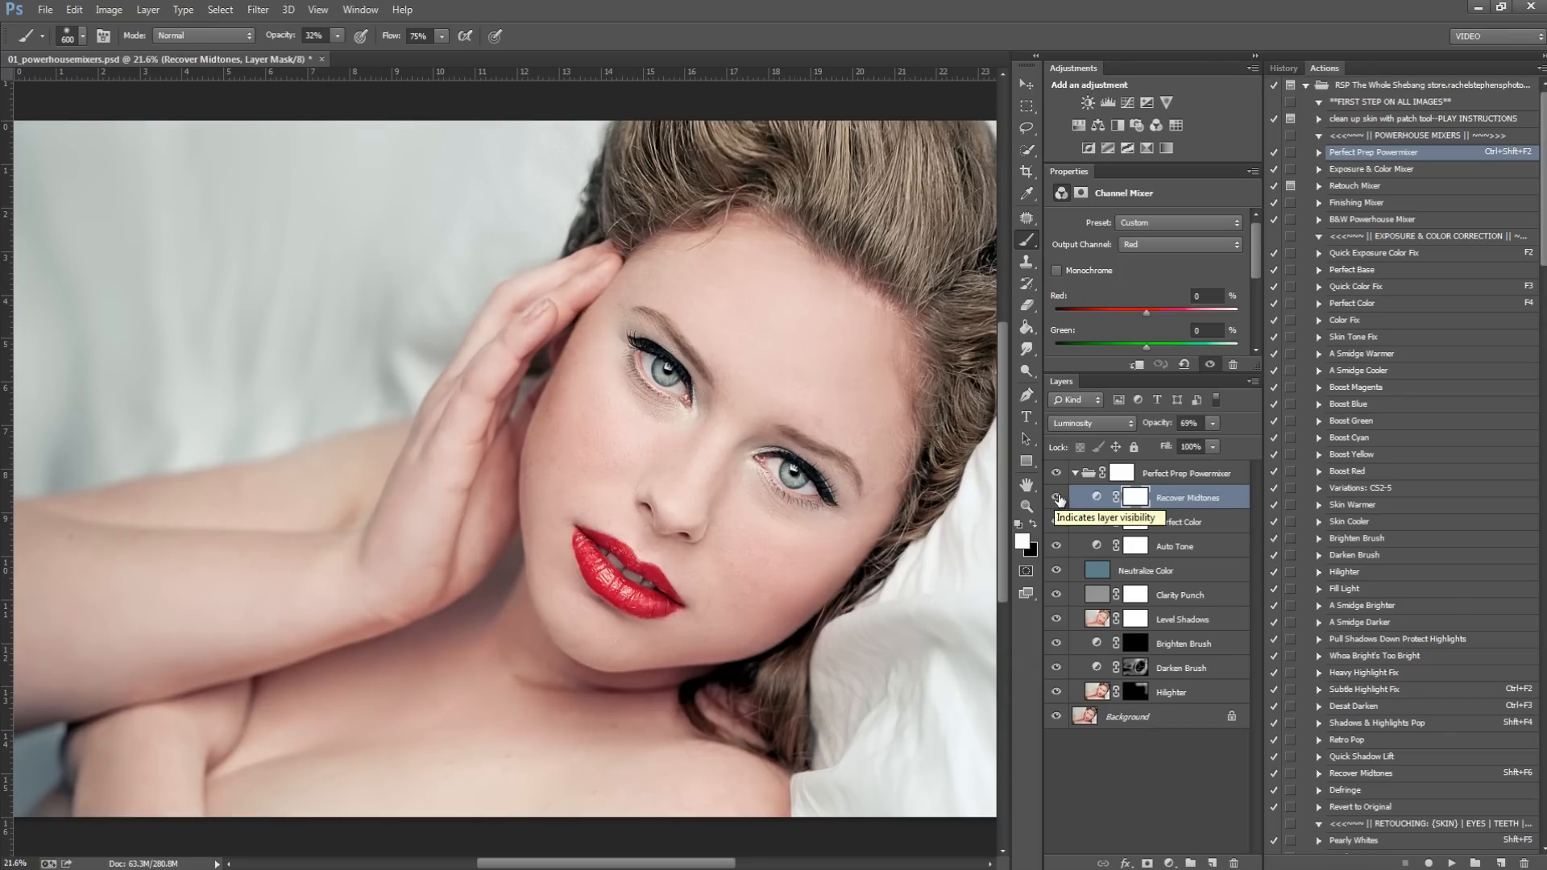
Step: Compare the portrait with and without the Perfect Color layer
{"action": "left_click", "coordinate": [1206, 522]}
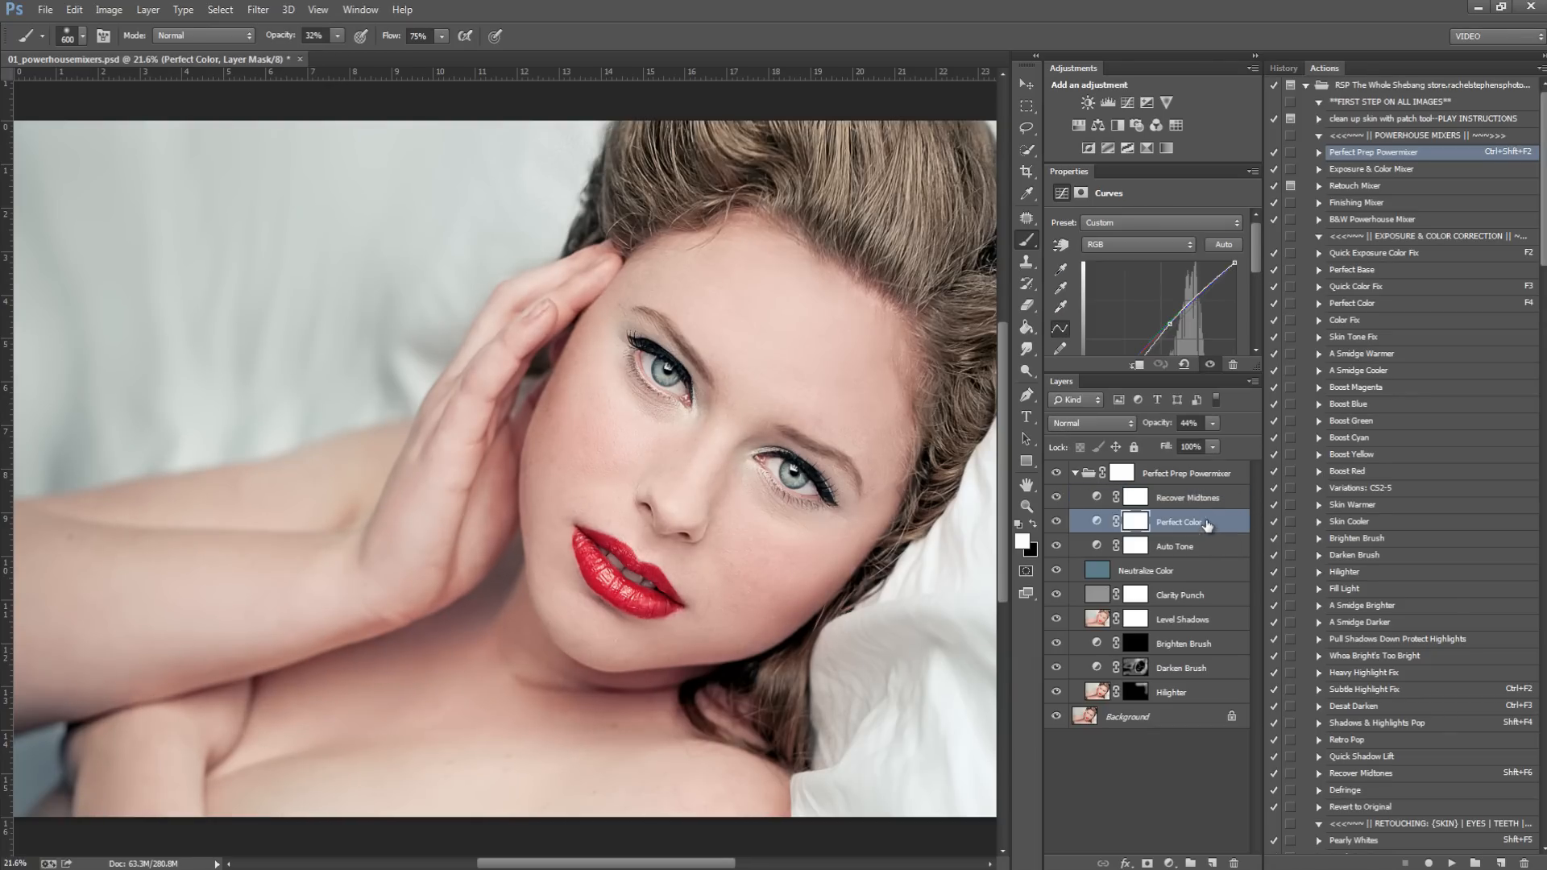
{"action": "left_click", "coordinate": [1057, 524]}
{"action": "left_click", "coordinate": [1057, 524]}
{"action": "left_click", "coordinate": [1056, 524]}
{"action": "left_click", "coordinate": [1056, 524]}
Step: Move the midtone point of the Perfect Color layer's RGB curve up towards the highlights
{"action": "left_click_drag", "start_coordinate": [1254, 259], "coordinate": [1258, 282]}
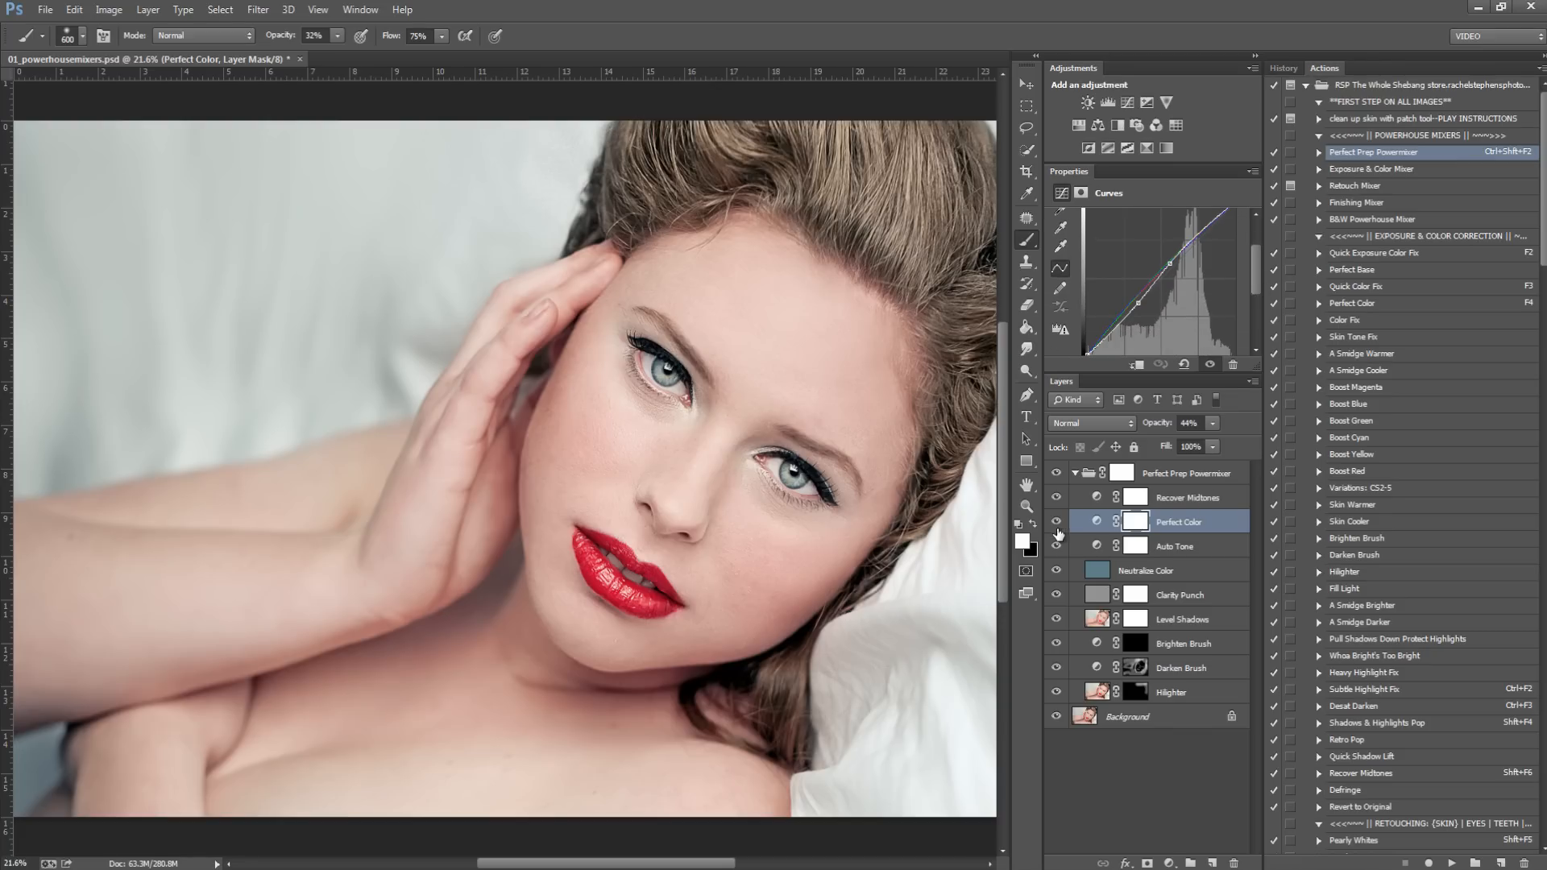
{"action": "left_click", "coordinate": [1096, 522]}
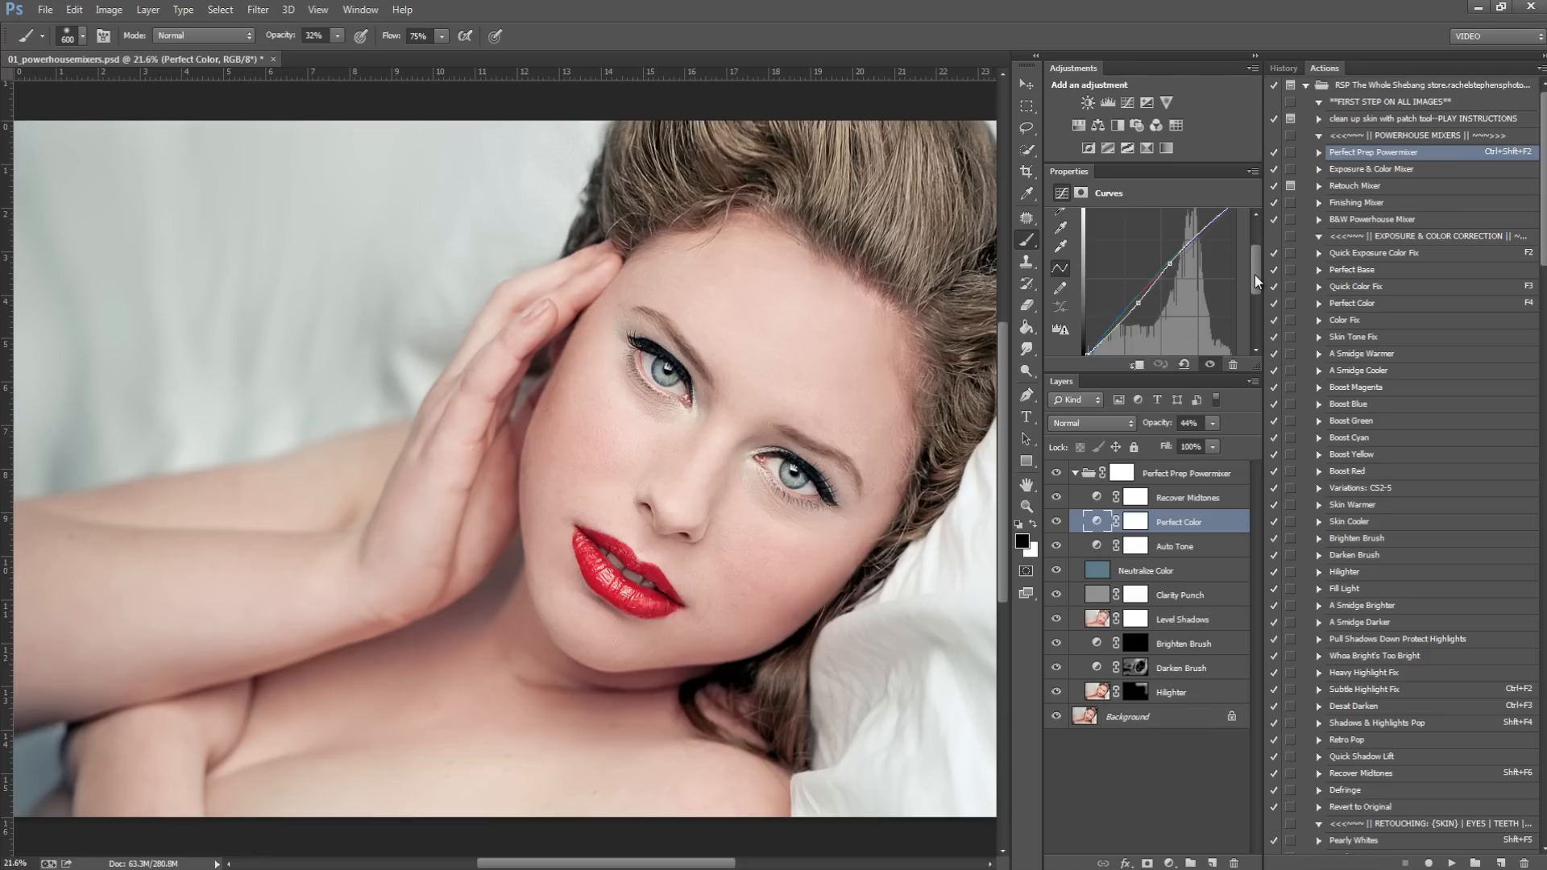
{"action": "left_click_drag", "start_coordinate": [1254, 274], "coordinate": [1254, 240]}
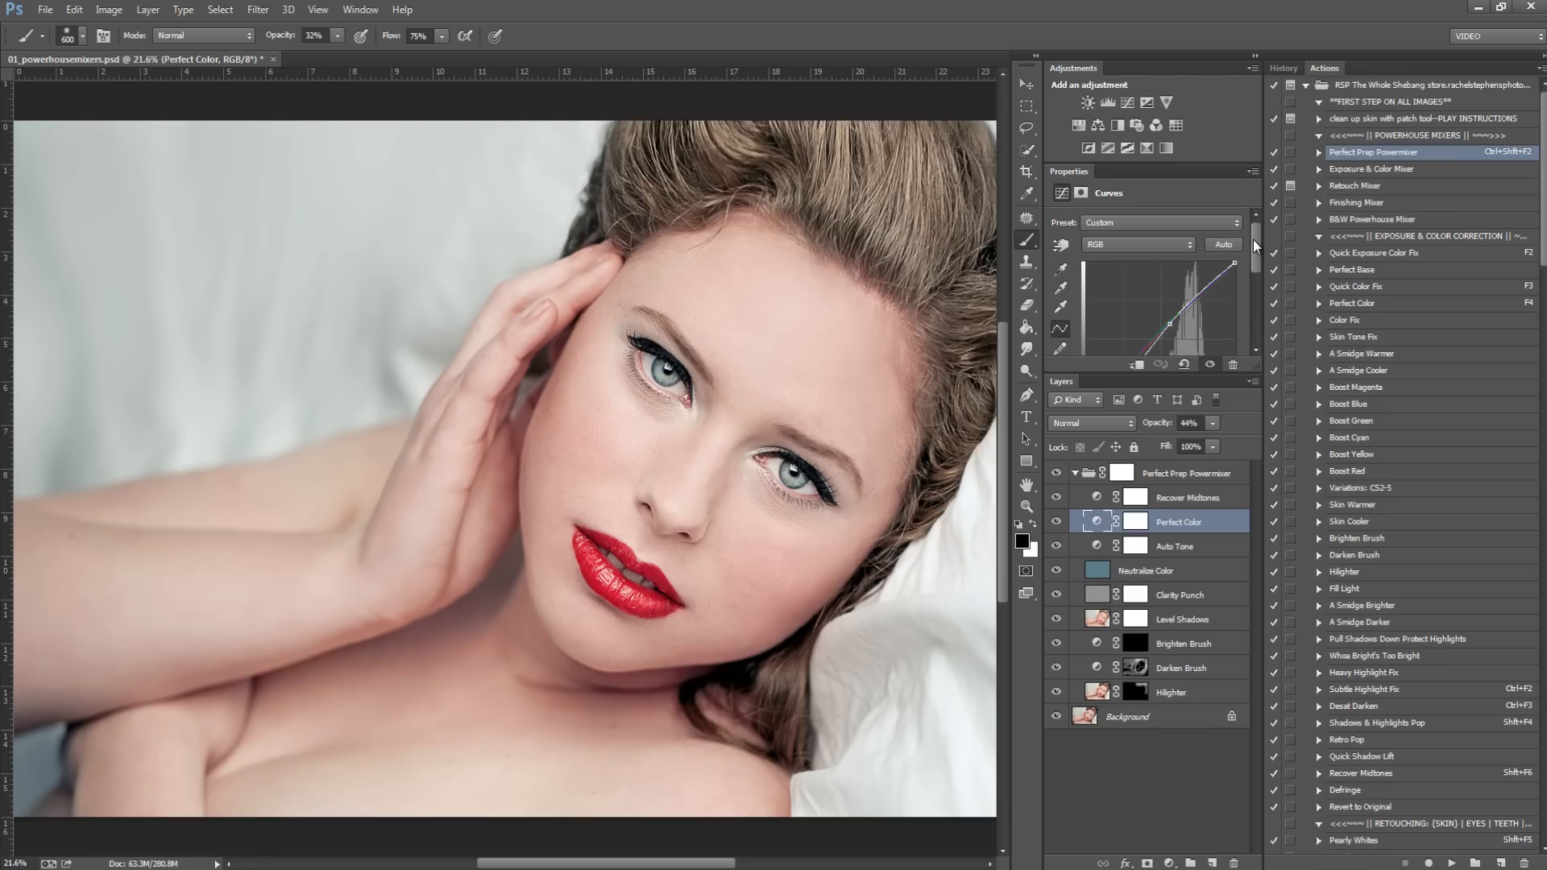
{"action": "left_click", "coordinate": [1153, 244]}
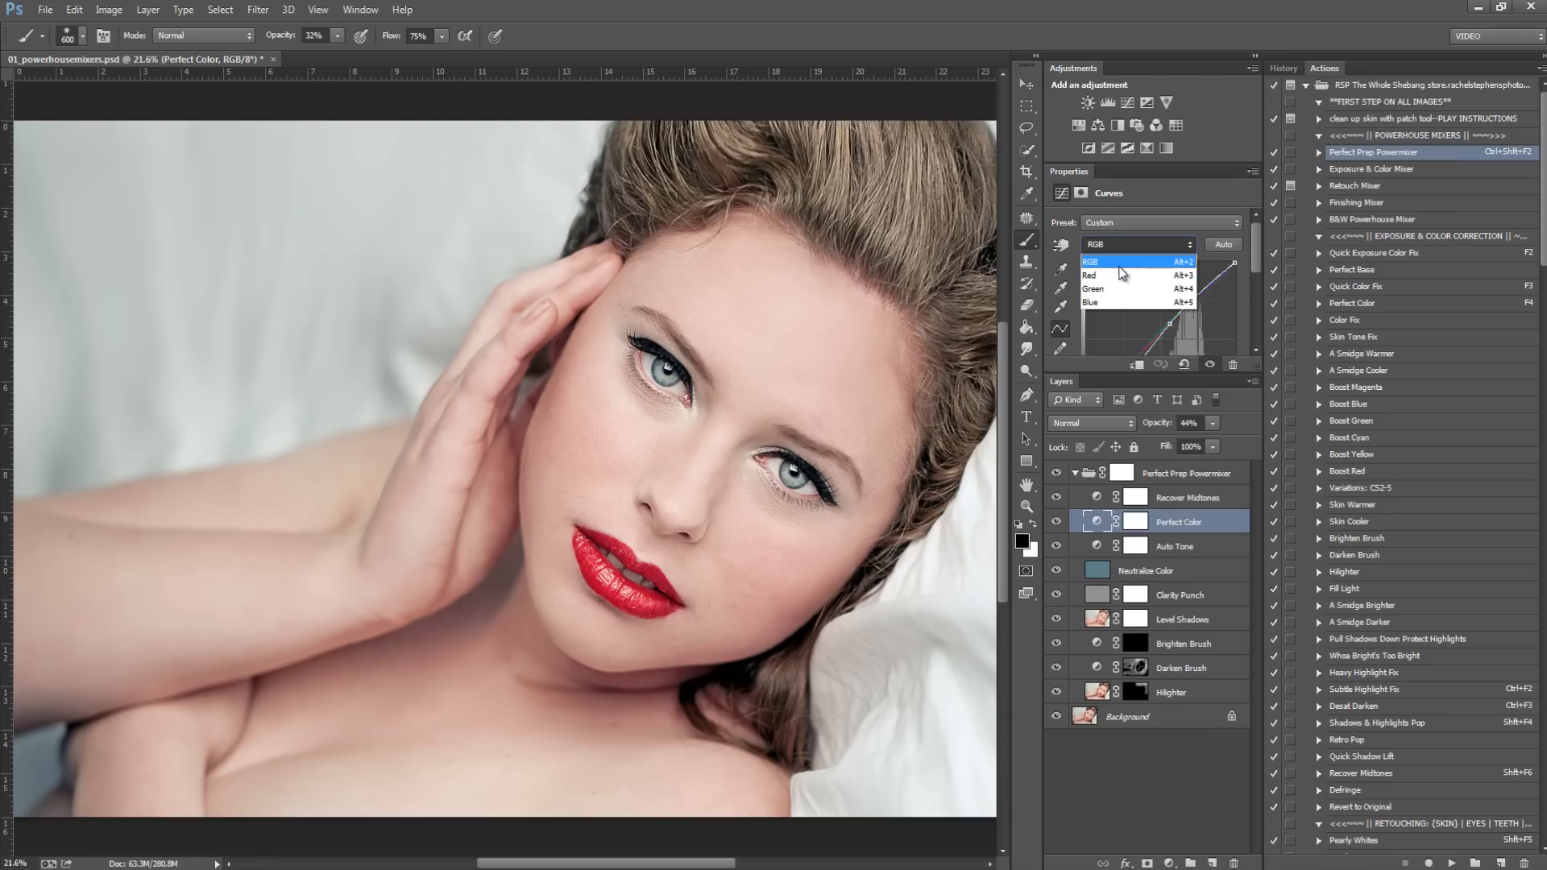
{"action": "left_click", "coordinate": [1119, 264]}
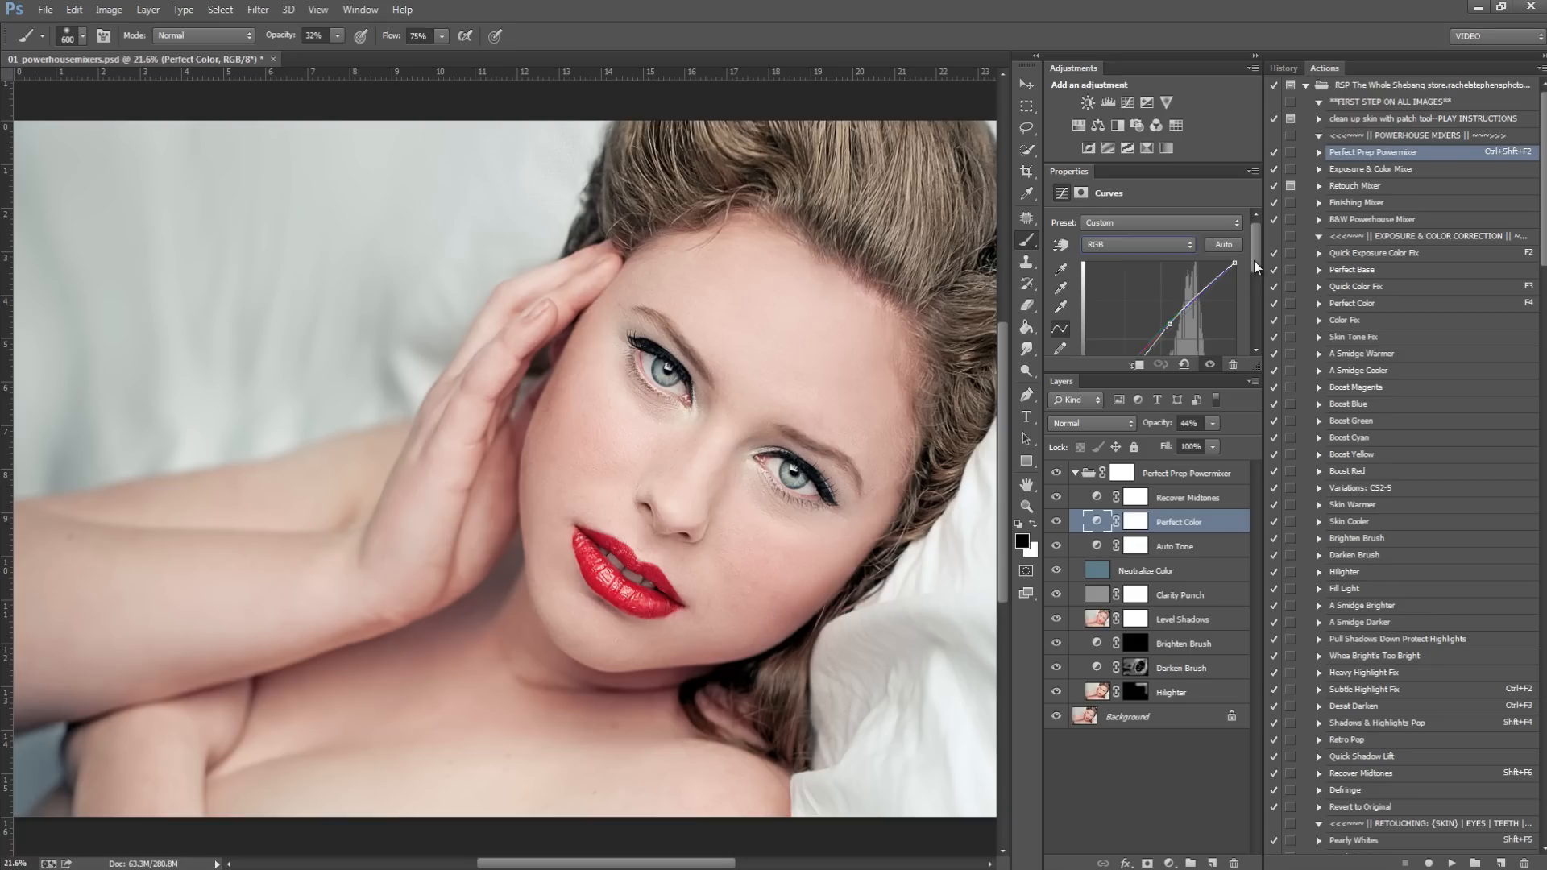
{"action": "mouse_move", "coordinate": [1254, 259]}
{"action": "left_mouse_down"}
{"action": "mouse_move", "coordinate": [1255, 291]}
{"action": "mouse_move", "coordinate": [1259, 239]}
{"action": "mouse_move", "coordinate": [1256, 286]}
{"action": "left_mouse_up"}
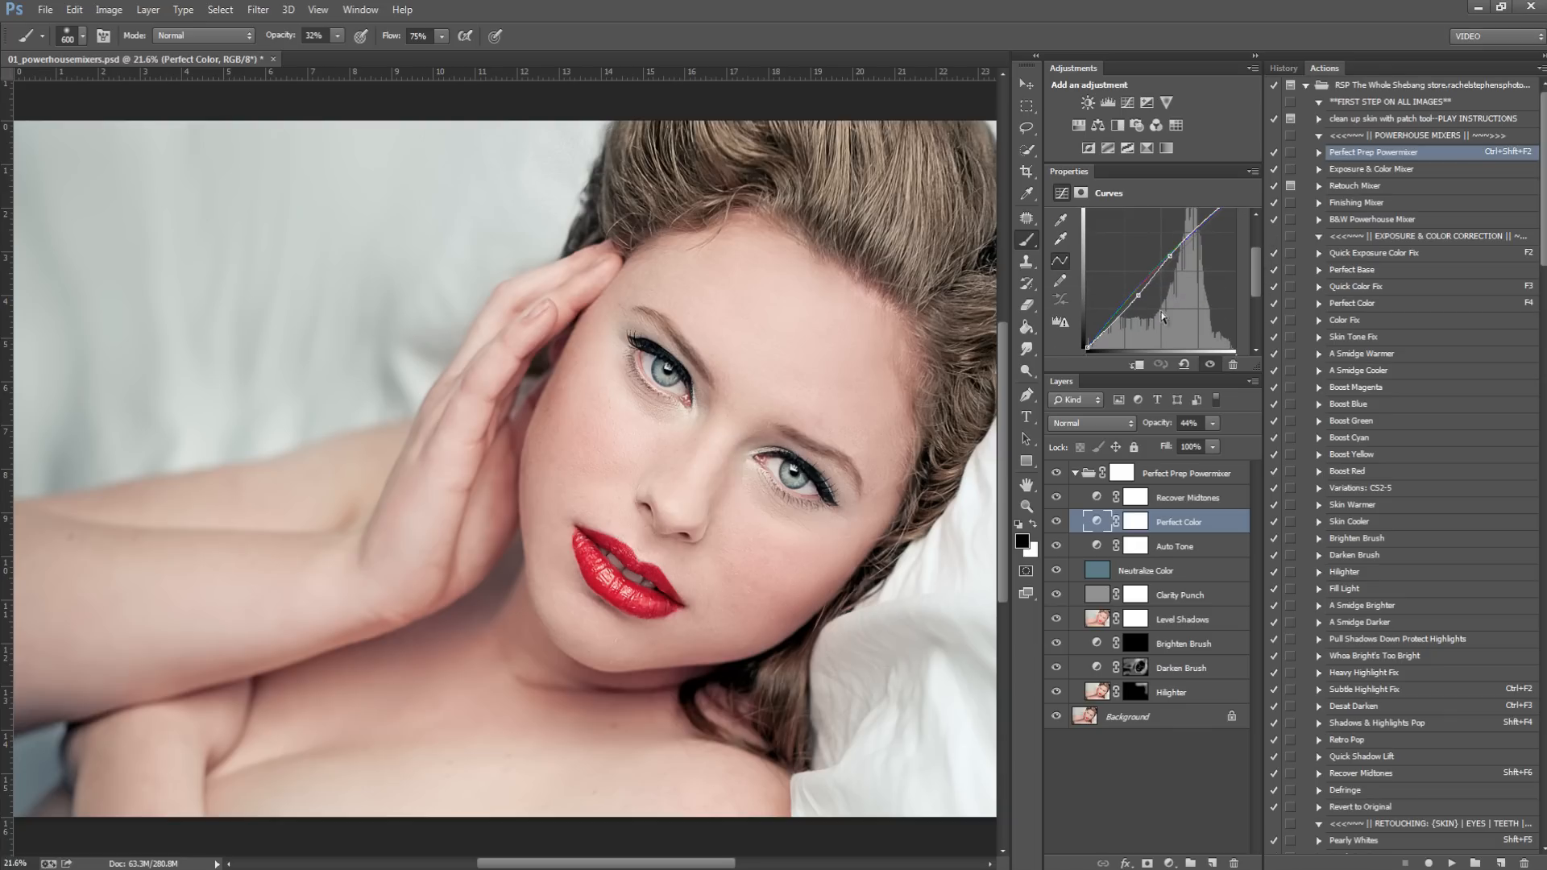
{"action": "left_click_drag", "start_coordinate": [1170, 257], "coordinate": [1254, 262]}
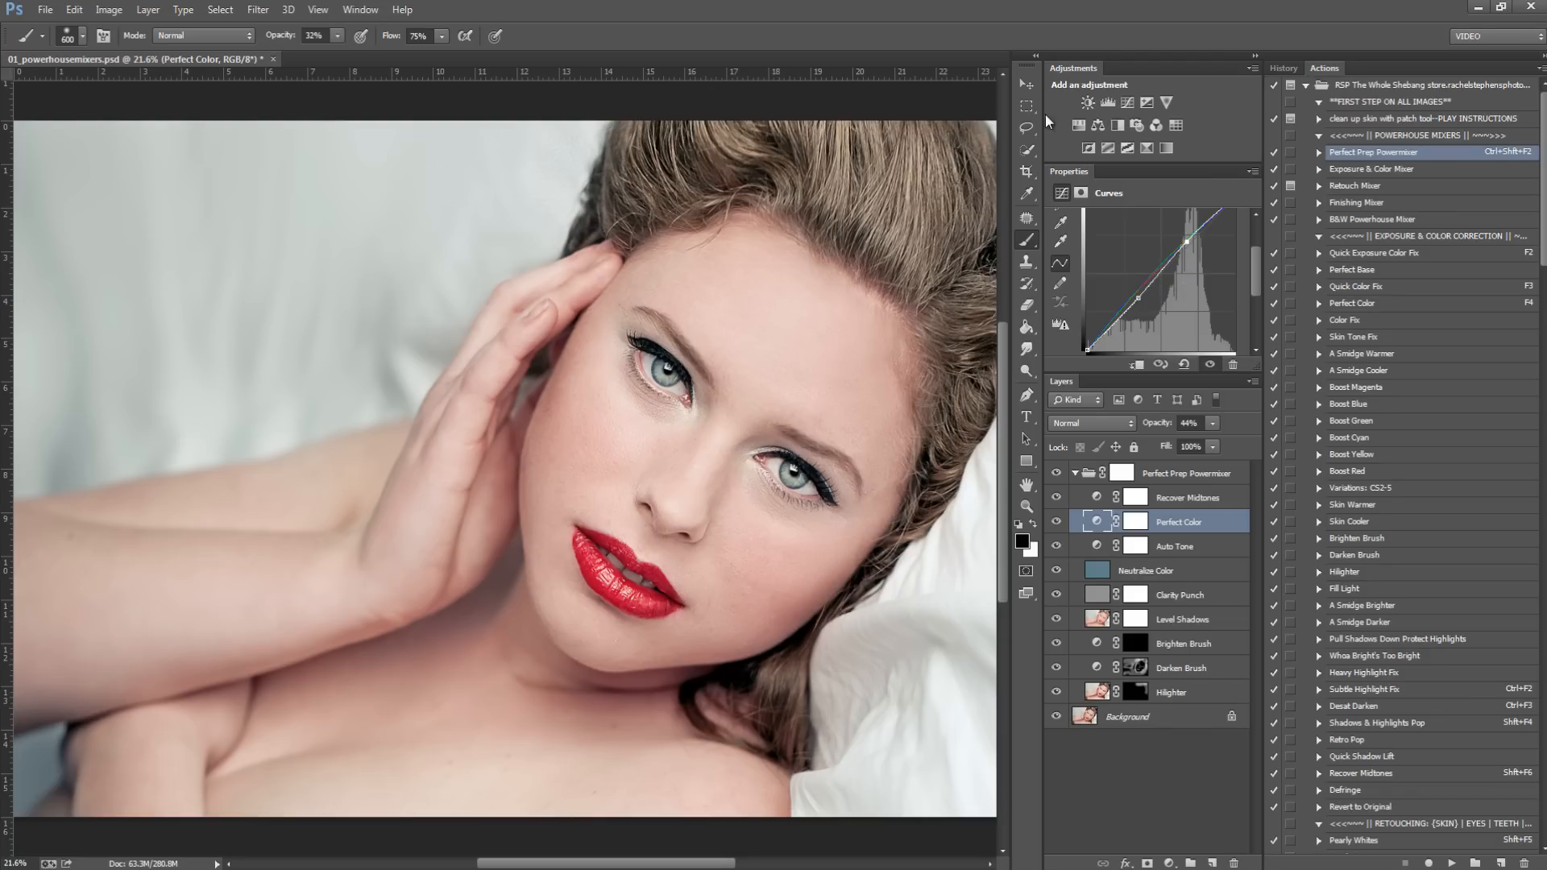
Step: Lower the shadow point of the Perfect Color layer's RGB curve slightly to deepen the shadows
{"action": "left_click_drag", "start_coordinate": [1259, 278], "coordinate": [1255, 258]}
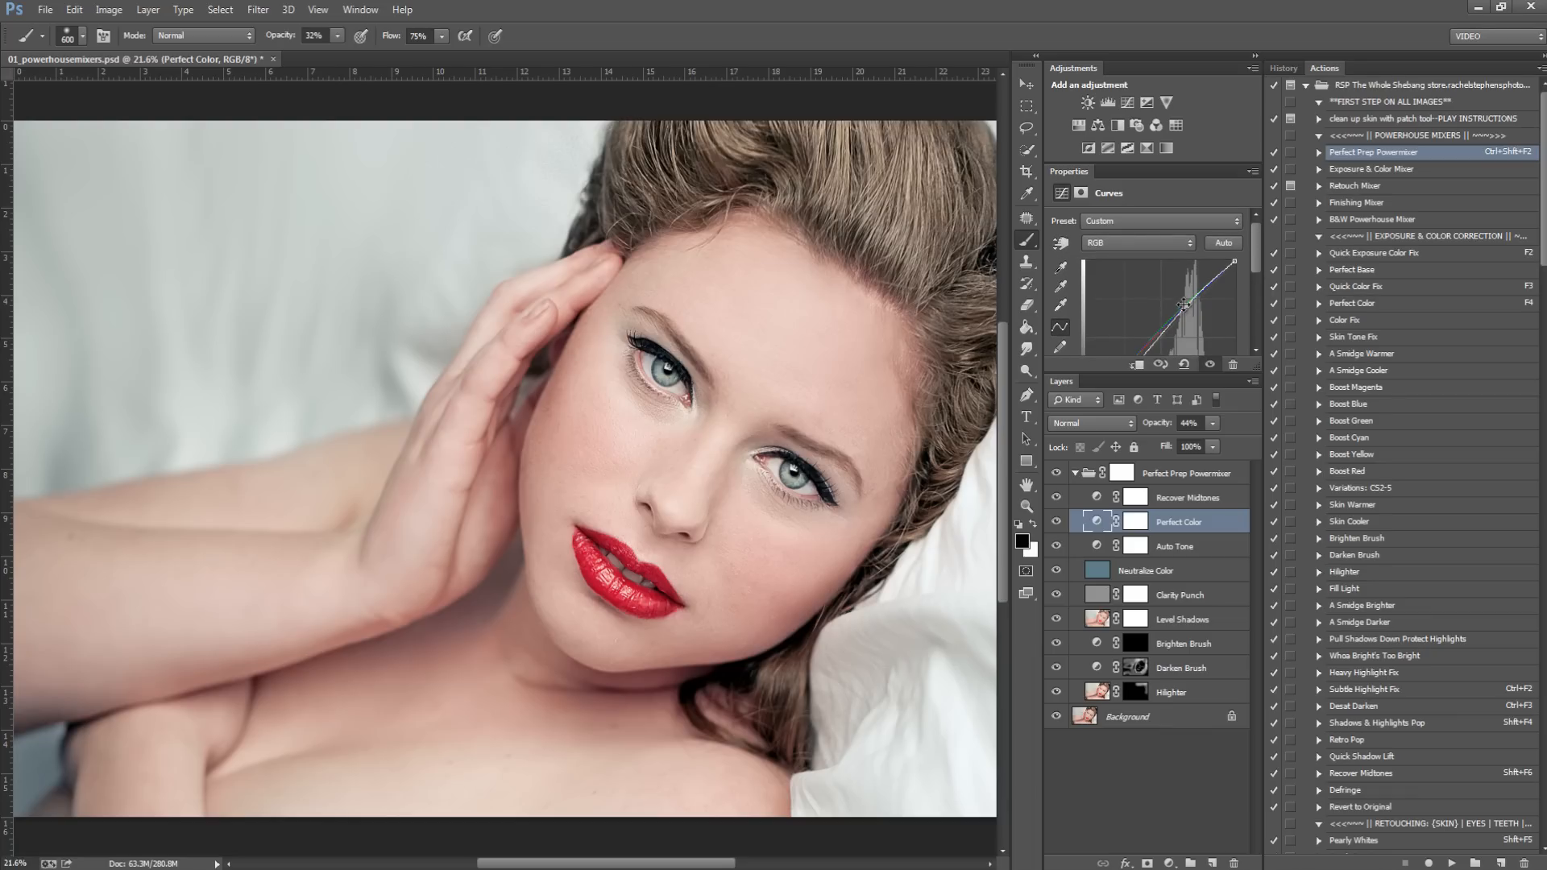
{"action": "left_click_drag", "start_coordinate": [1255, 263], "coordinate": [1255, 280]}
{"action": "left_click_drag", "start_coordinate": [1141, 318], "coordinate": [1137, 326]}
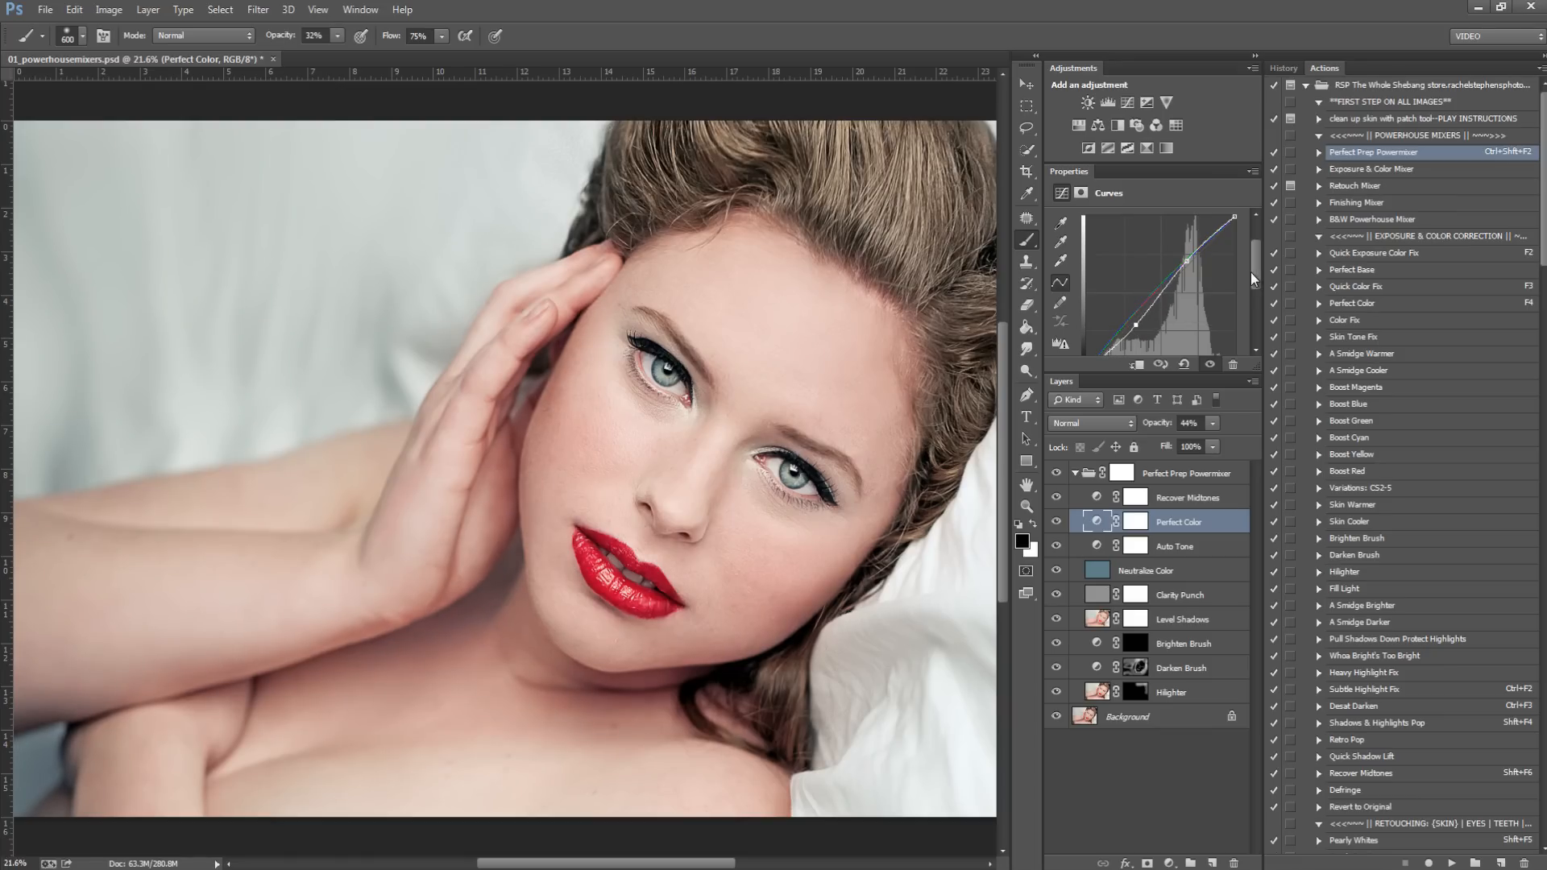
{"action": "left_click_drag", "start_coordinate": [1249, 273], "coordinate": [1249, 237]}
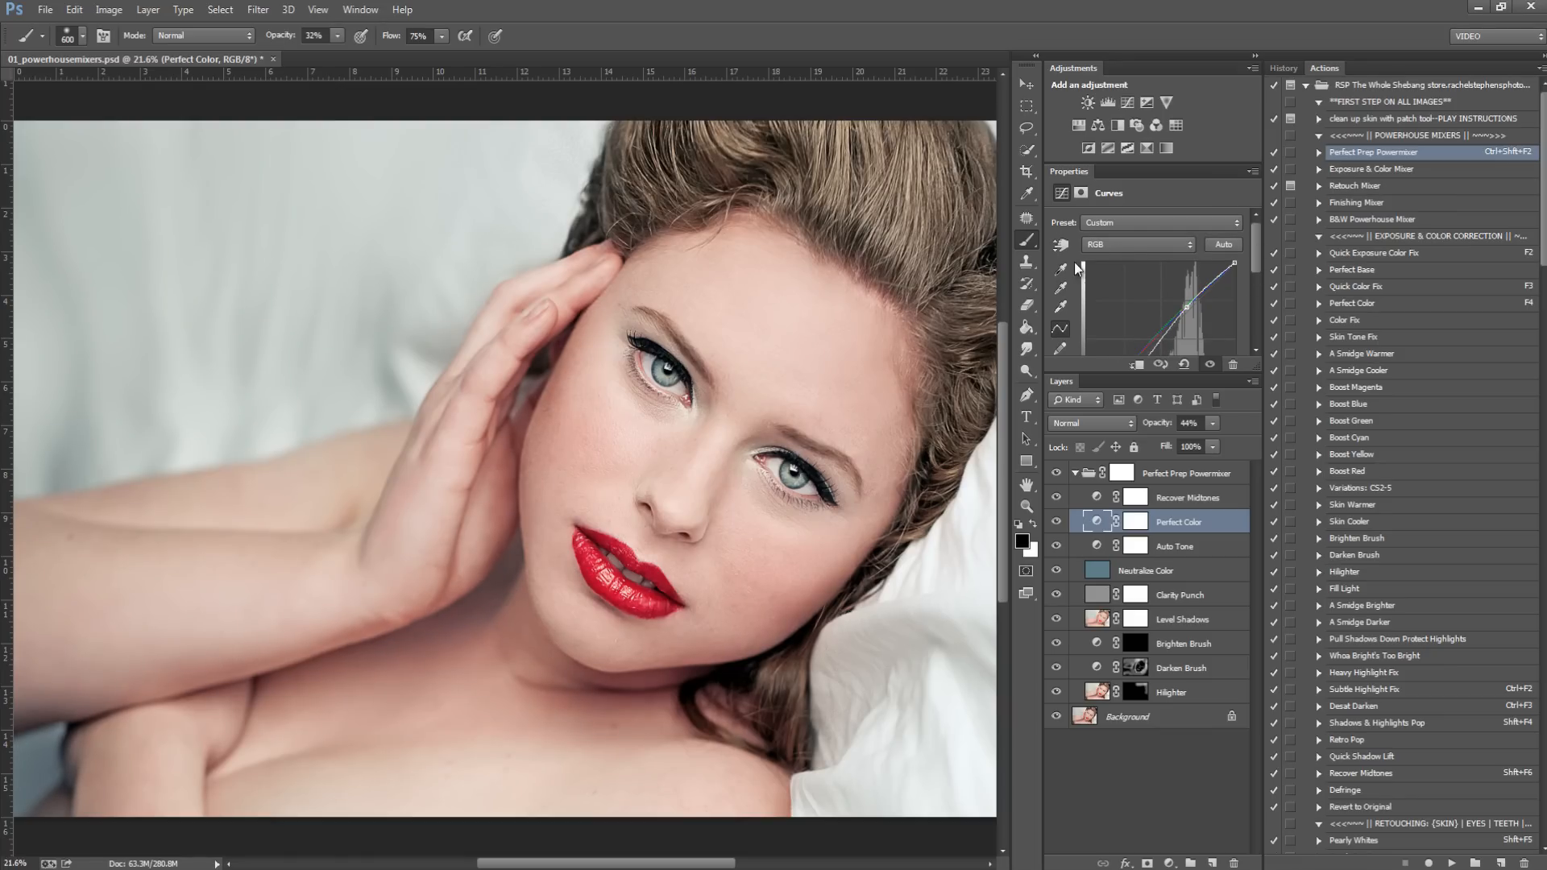
Step: Reshape the midtones of the Perfect Color layer's Red channel curve by moving its midtone point
{"action": "left_click", "coordinate": [1120, 247]}
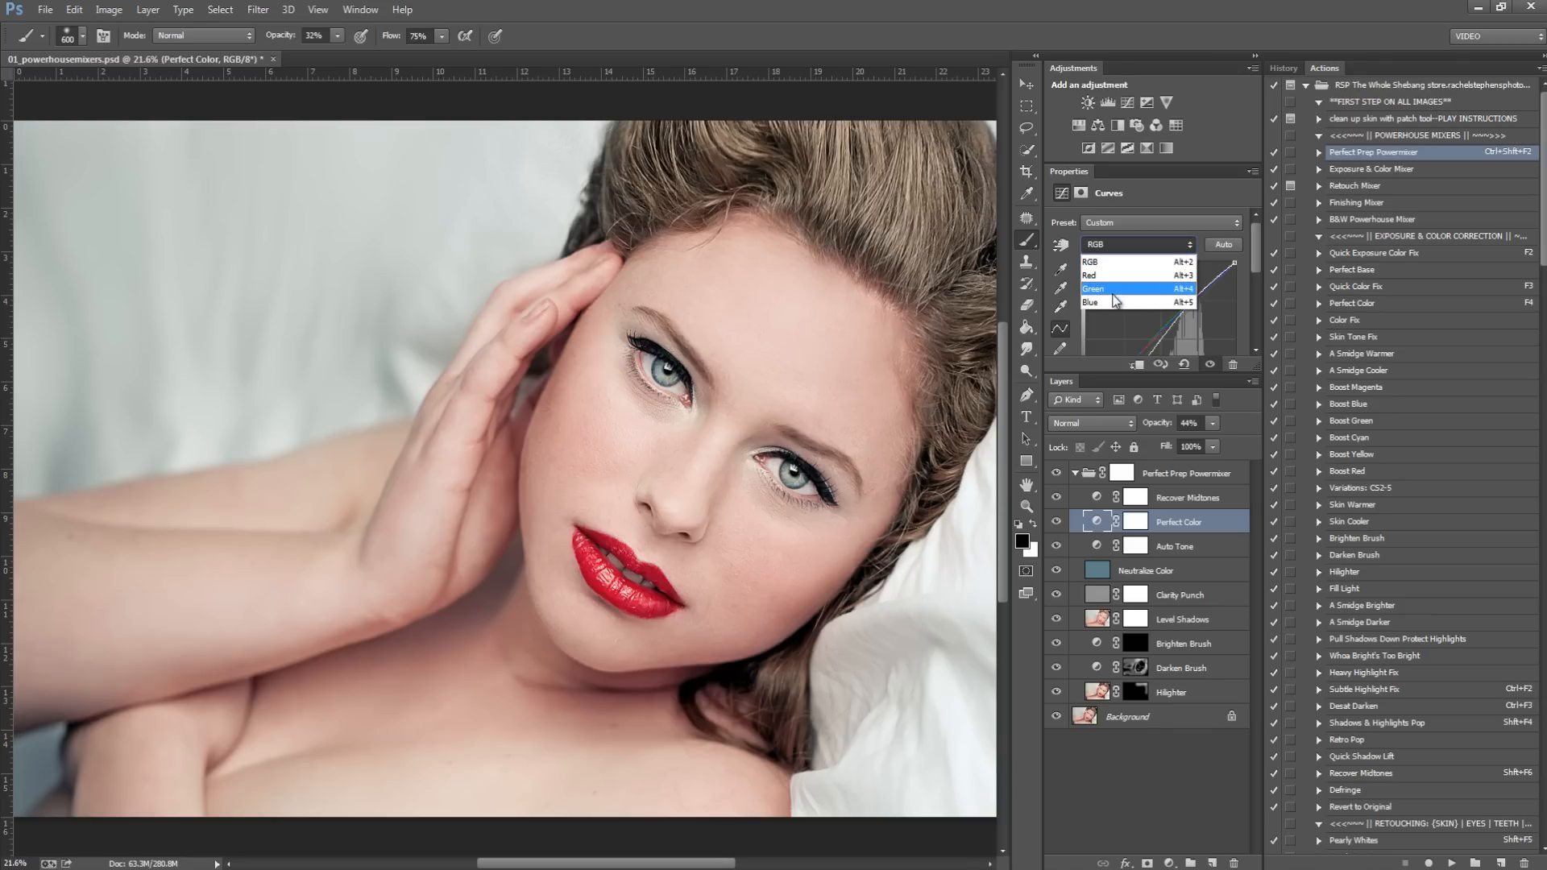
{"action": "left_click", "coordinate": [1110, 275]}
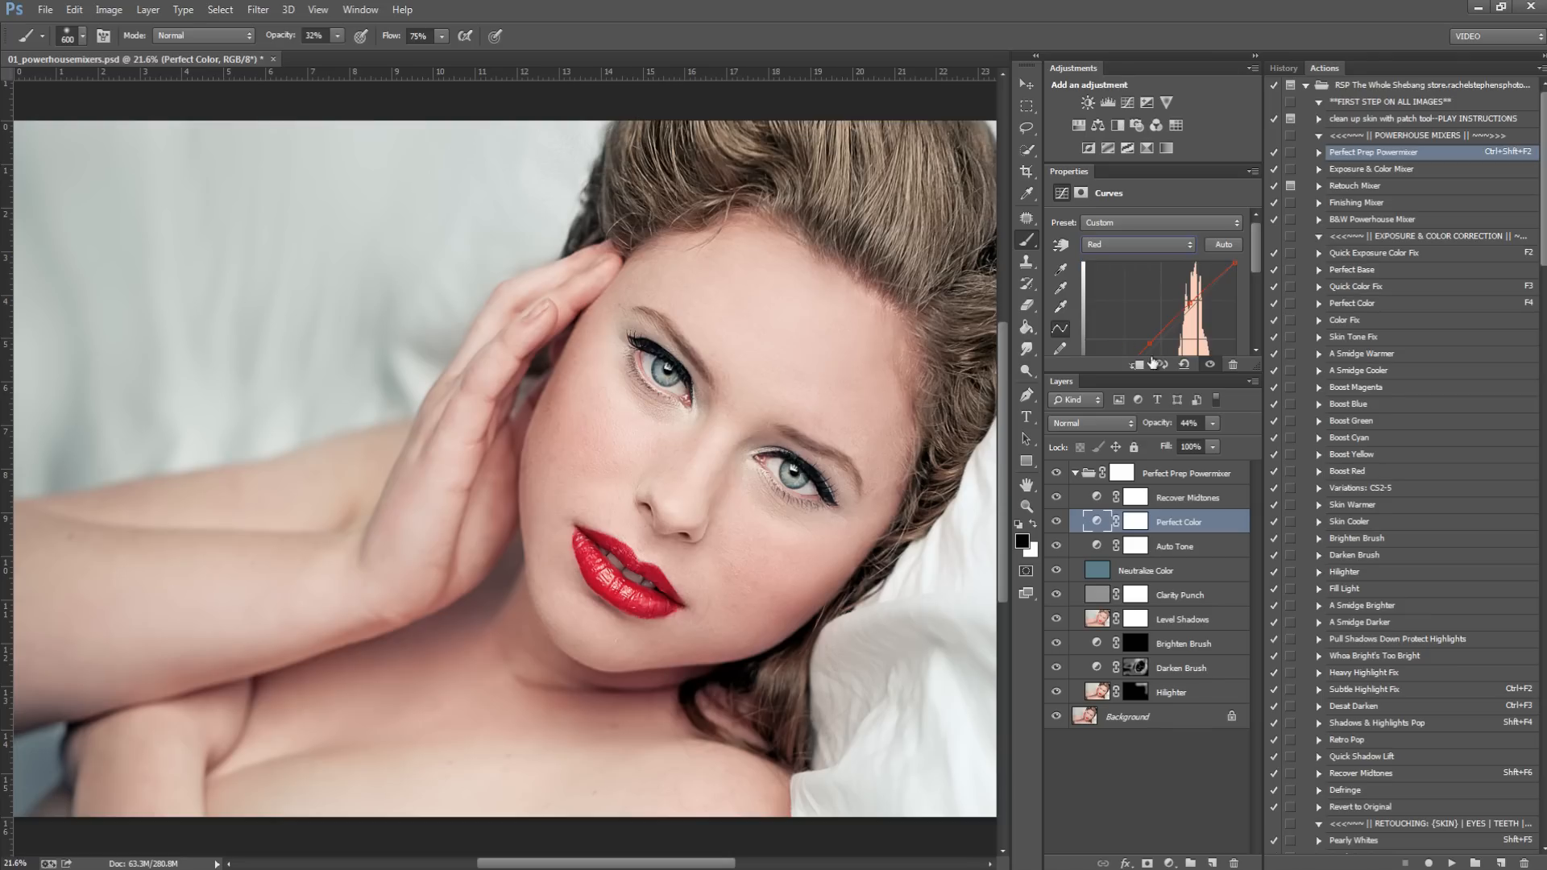
{"action": "left_click_drag", "start_coordinate": [1257, 263], "coordinate": [1254, 280]}
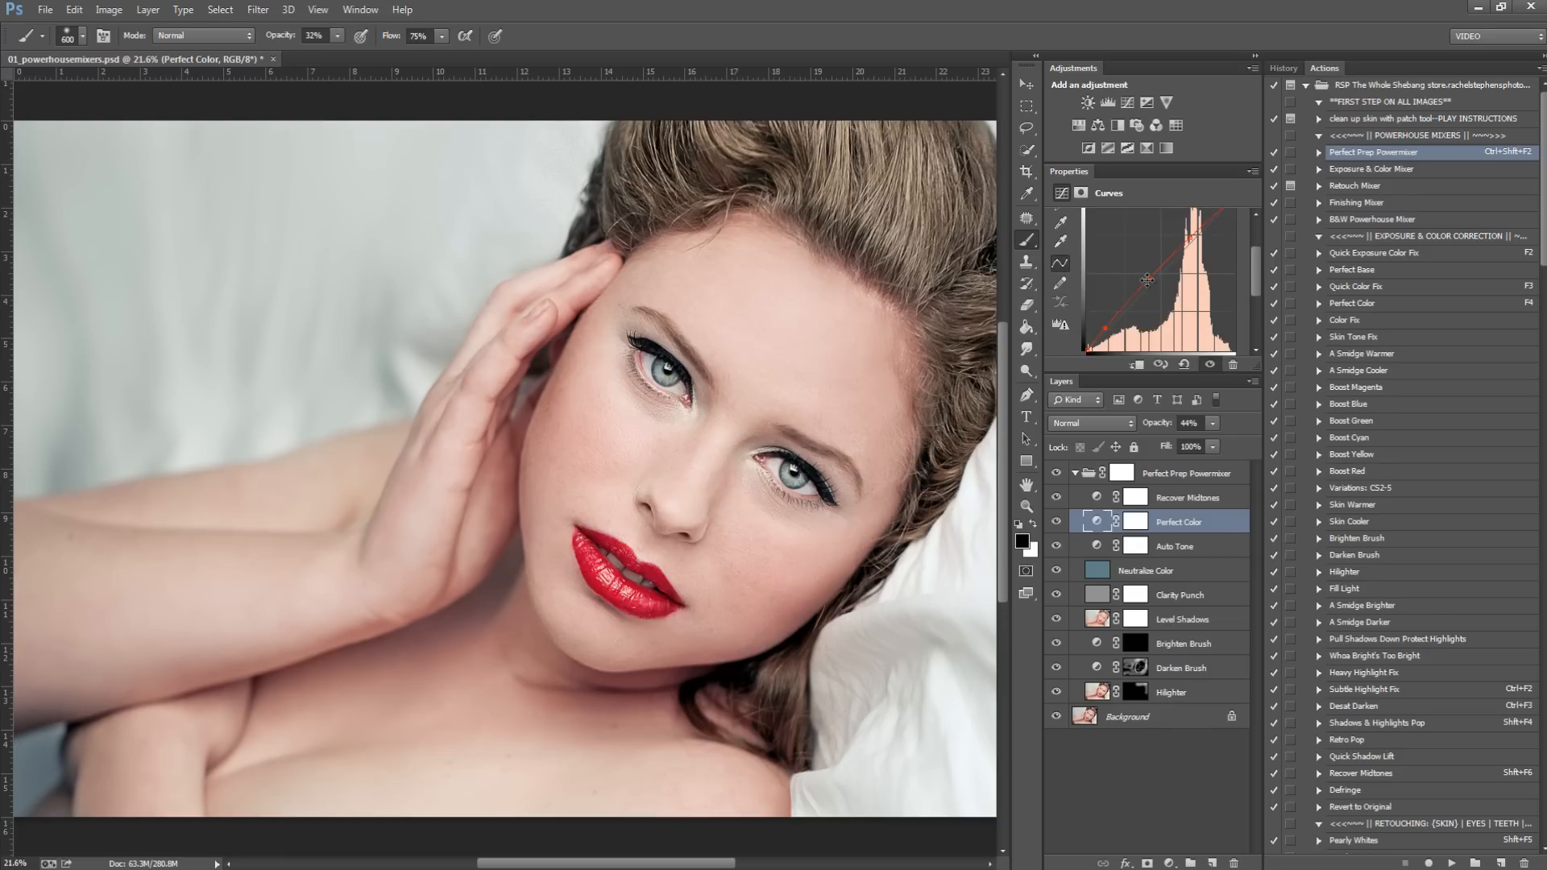
{"action": "left_click_drag", "start_coordinate": [1147, 277], "coordinate": [1220, 226]}
Step: Raise the midtone point of the Perfect Color layer's Green channel curve slightly
{"action": "left_click", "coordinate": [1136, 244]}
{"action": "left_click", "coordinate": [1121, 287]}
{"action": "left_click_drag", "start_coordinate": [1258, 259], "coordinate": [1261, 287]}
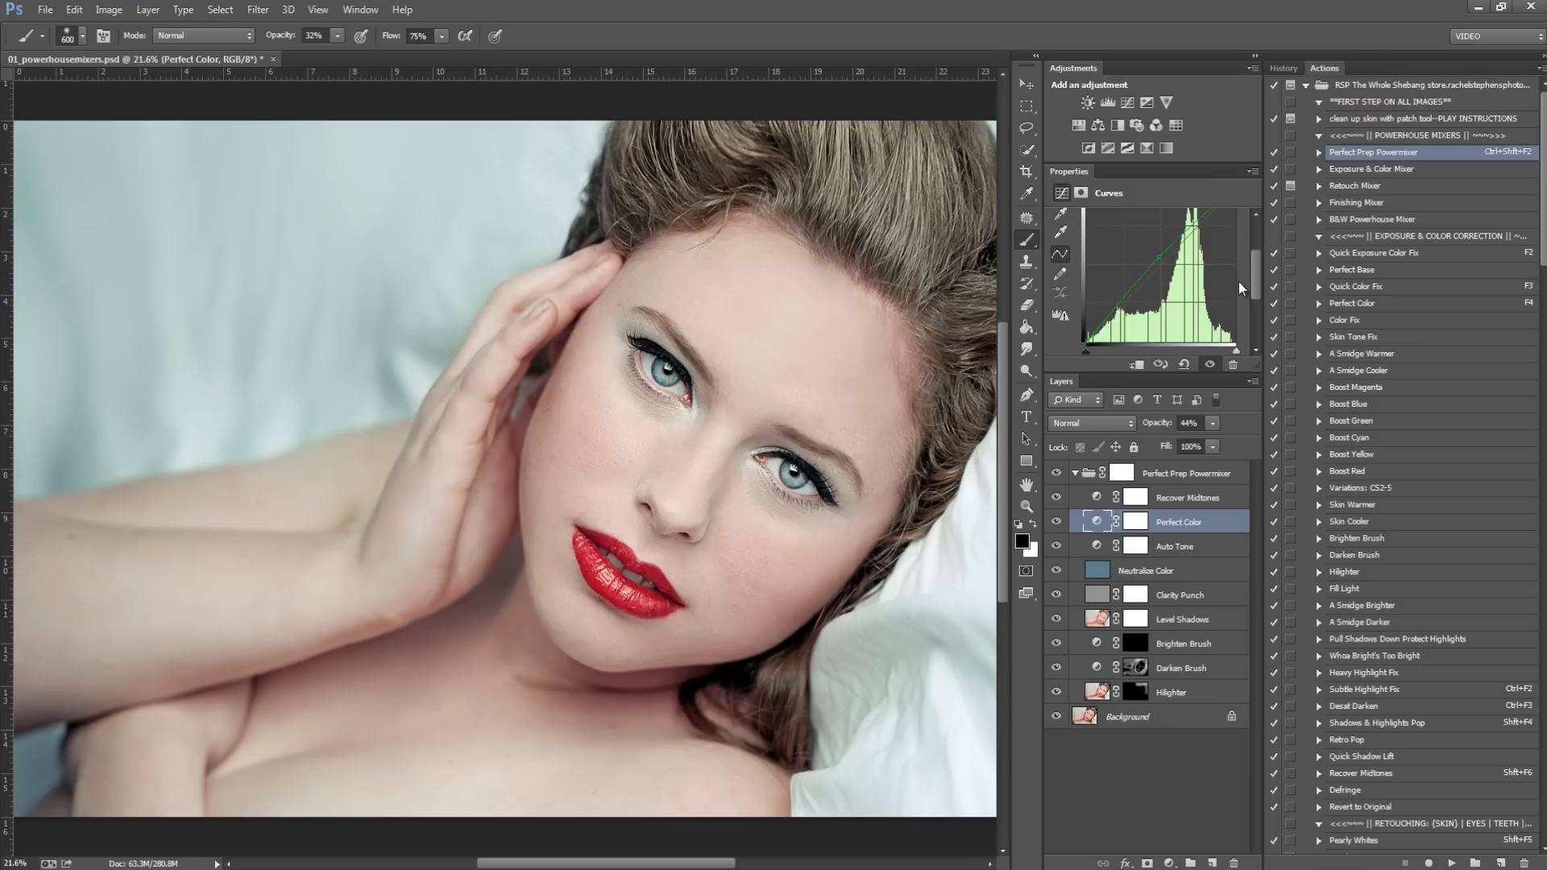
{"action": "left_click_drag", "start_coordinate": [1166, 259], "coordinate": [1167, 253]}
Step: Shift the midtone point of the Perfect Color layer's Blue channel curve slightly towards the highlights
{"action": "scroll", "coordinate": [1251, 276], "scroll_direction": "up", "scroll_amount": 3}
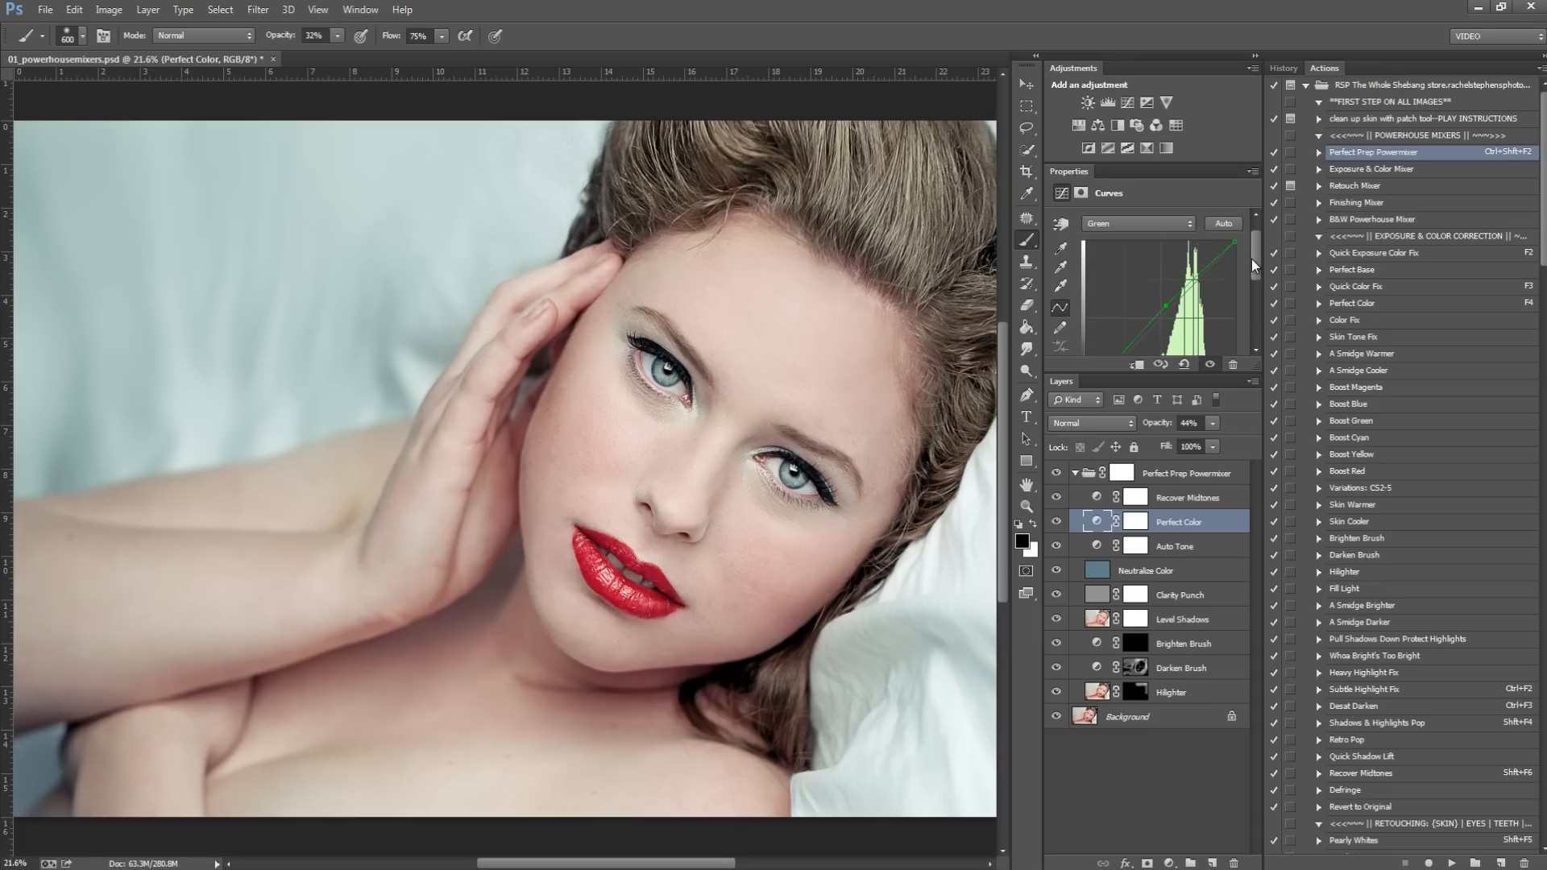
{"action": "left_click", "coordinate": [1160, 245]}
{"action": "left_click", "coordinate": [1152, 302]}
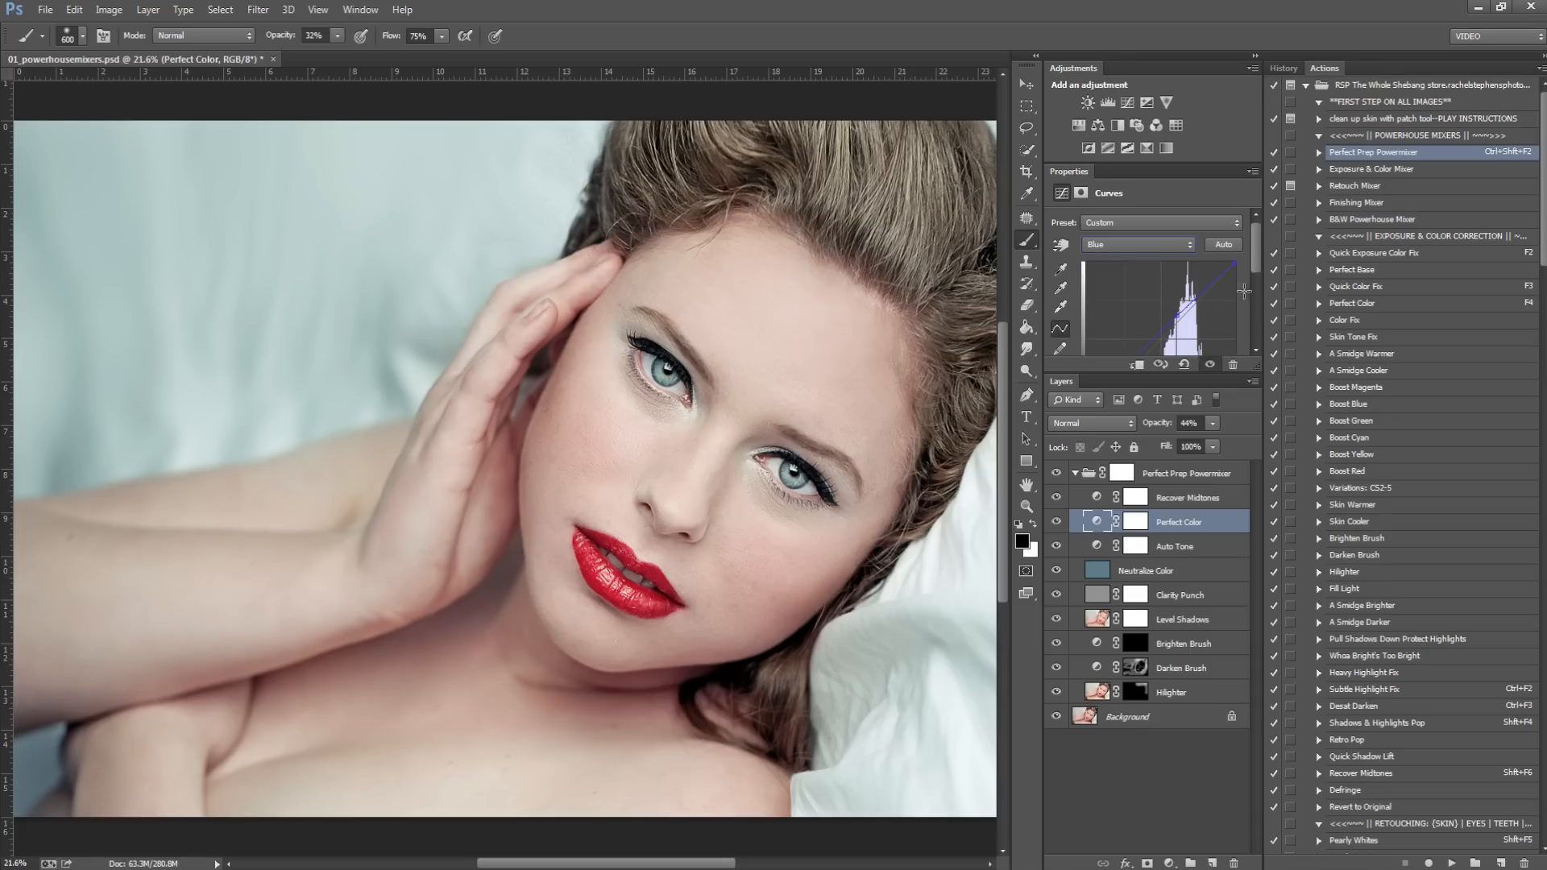
{"action": "left_click_drag", "start_coordinate": [1171, 316], "coordinate": [1182, 309]}
Step: Compare the portrait with and without the Perfect Color layer, and adjust the layer's opacity
{"action": "left_click", "coordinate": [1057, 523]}
{"action": "left_click", "coordinate": [1057, 522]}
{"action": "left_click", "coordinate": [1056, 523]}
{"action": "left_click", "coordinate": [1057, 522]}
{"action": "left_click", "coordinate": [1057, 522]}
{"action": "left_click", "coordinate": [1058, 522]}
{"action": "left_click_drag", "start_coordinate": [1254, 439], "coordinate": [1119, 446]}
Step: Compare the portrait with and without the Auto Tone layer
{"action": "left_click", "coordinate": [1176, 548]}
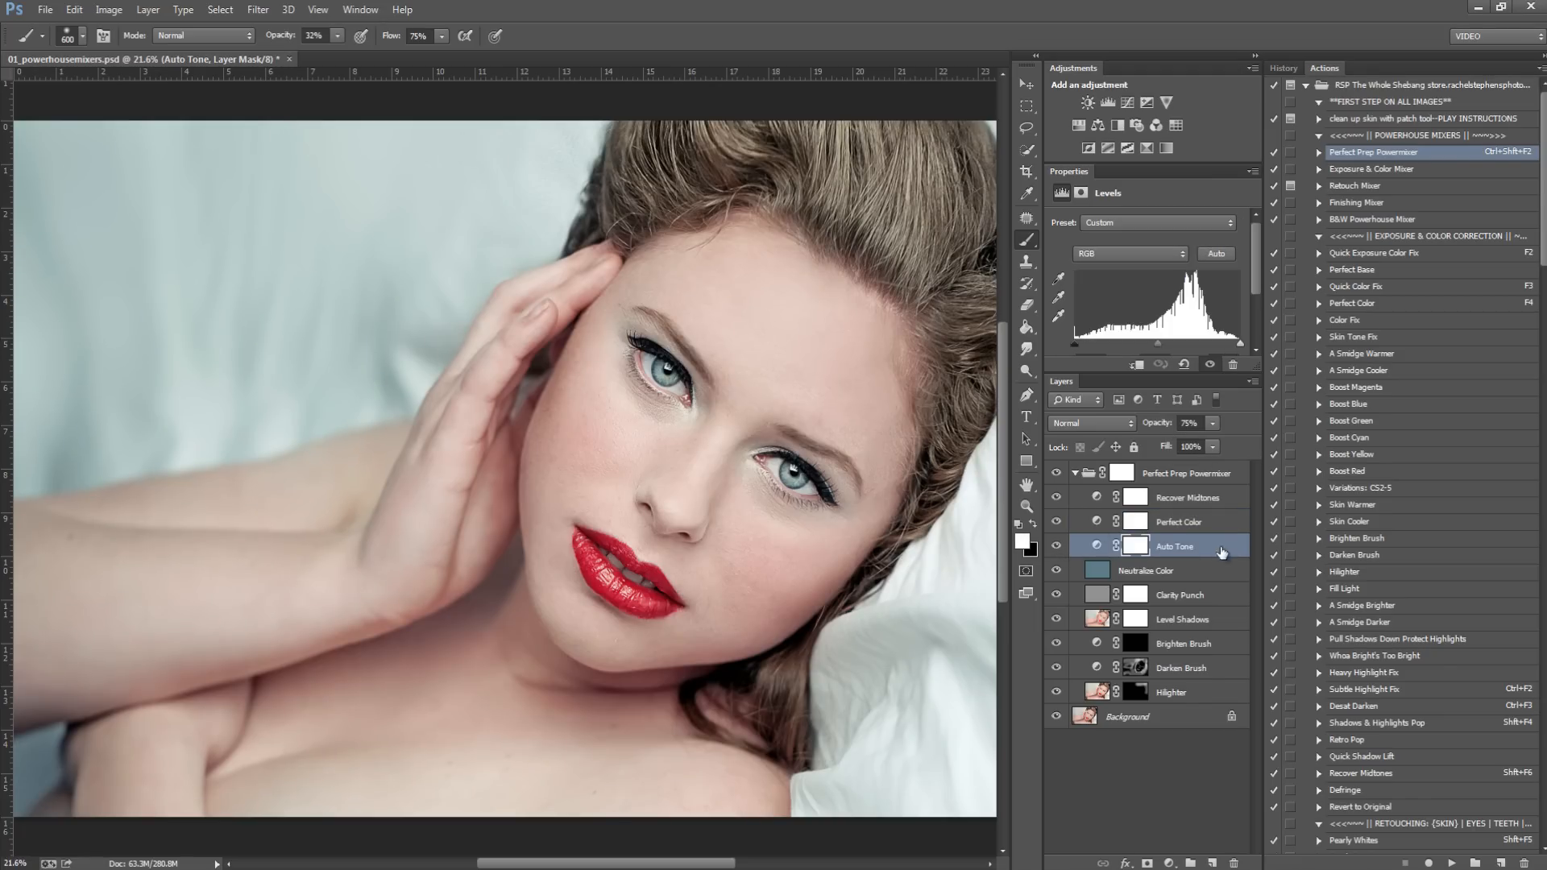
{"action": "left_click", "coordinate": [1060, 546]}
{"action": "left_click", "coordinate": [1061, 546]}
{"action": "left_click", "coordinate": [1059, 547]}
{"action": "left_click", "coordinate": [1059, 546]}
Step: Raise the Auto Tone layer's opacity to 95% and compare the portrait with and without it
{"action": "left_click", "coordinate": [1215, 428]}
{"action": "left_click_drag", "start_coordinate": [1211, 442], "coordinate": [1256, 453]}
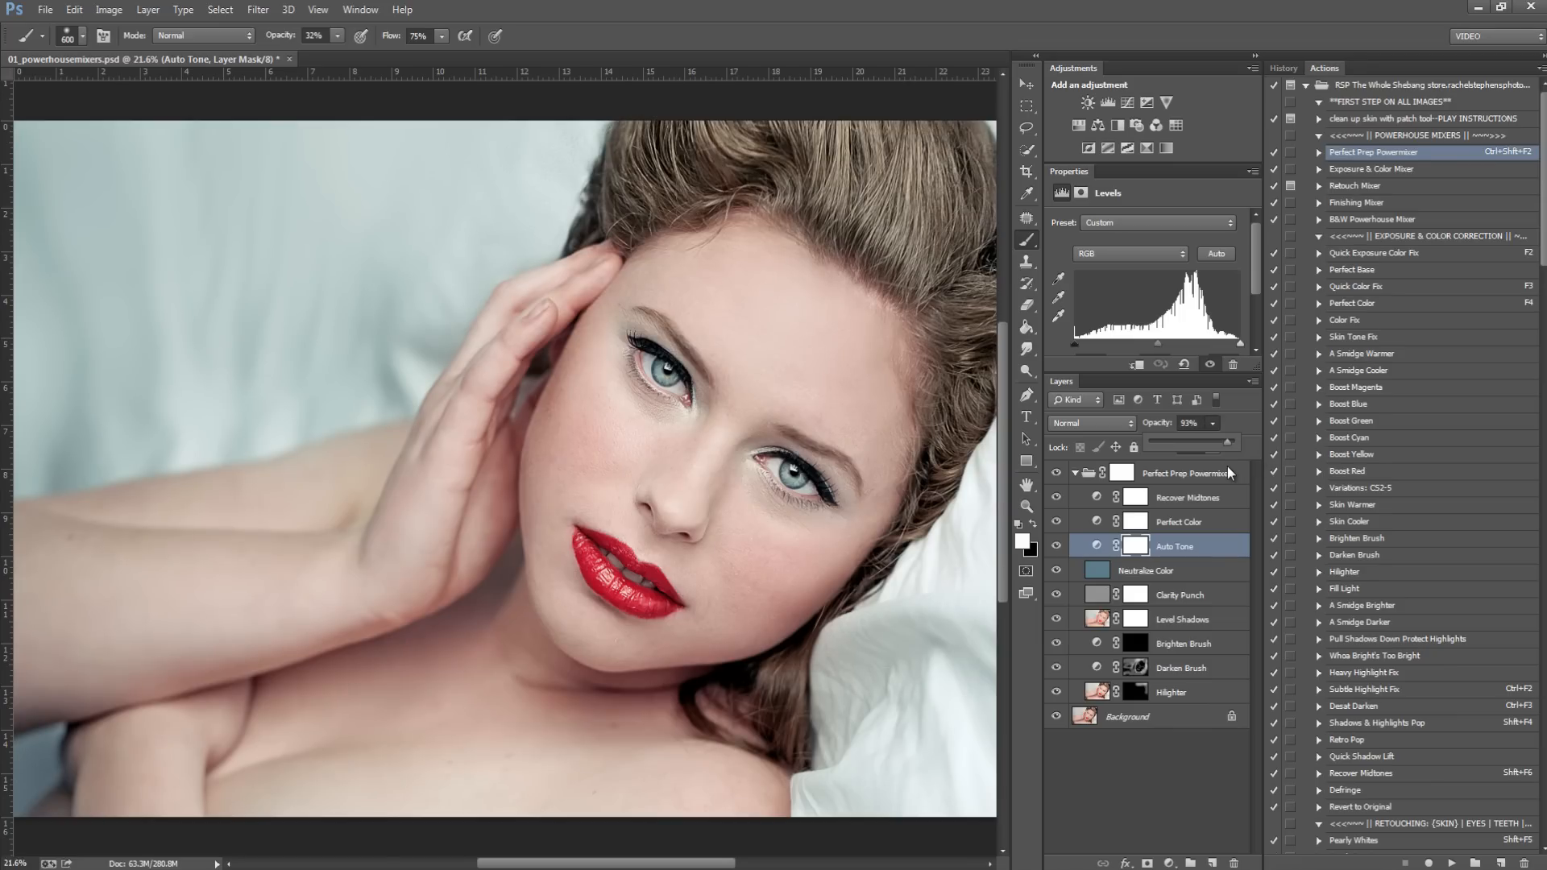
{"action": "left_click_drag", "start_coordinate": [1230, 469], "coordinate": [1229, 469]}
{"action": "left_click", "coordinate": [1057, 549]}
{"action": "left_click", "coordinate": [1057, 548]}
{"action": "left_click", "coordinate": [1057, 549]}
{"action": "left_click", "coordinate": [1057, 549]}
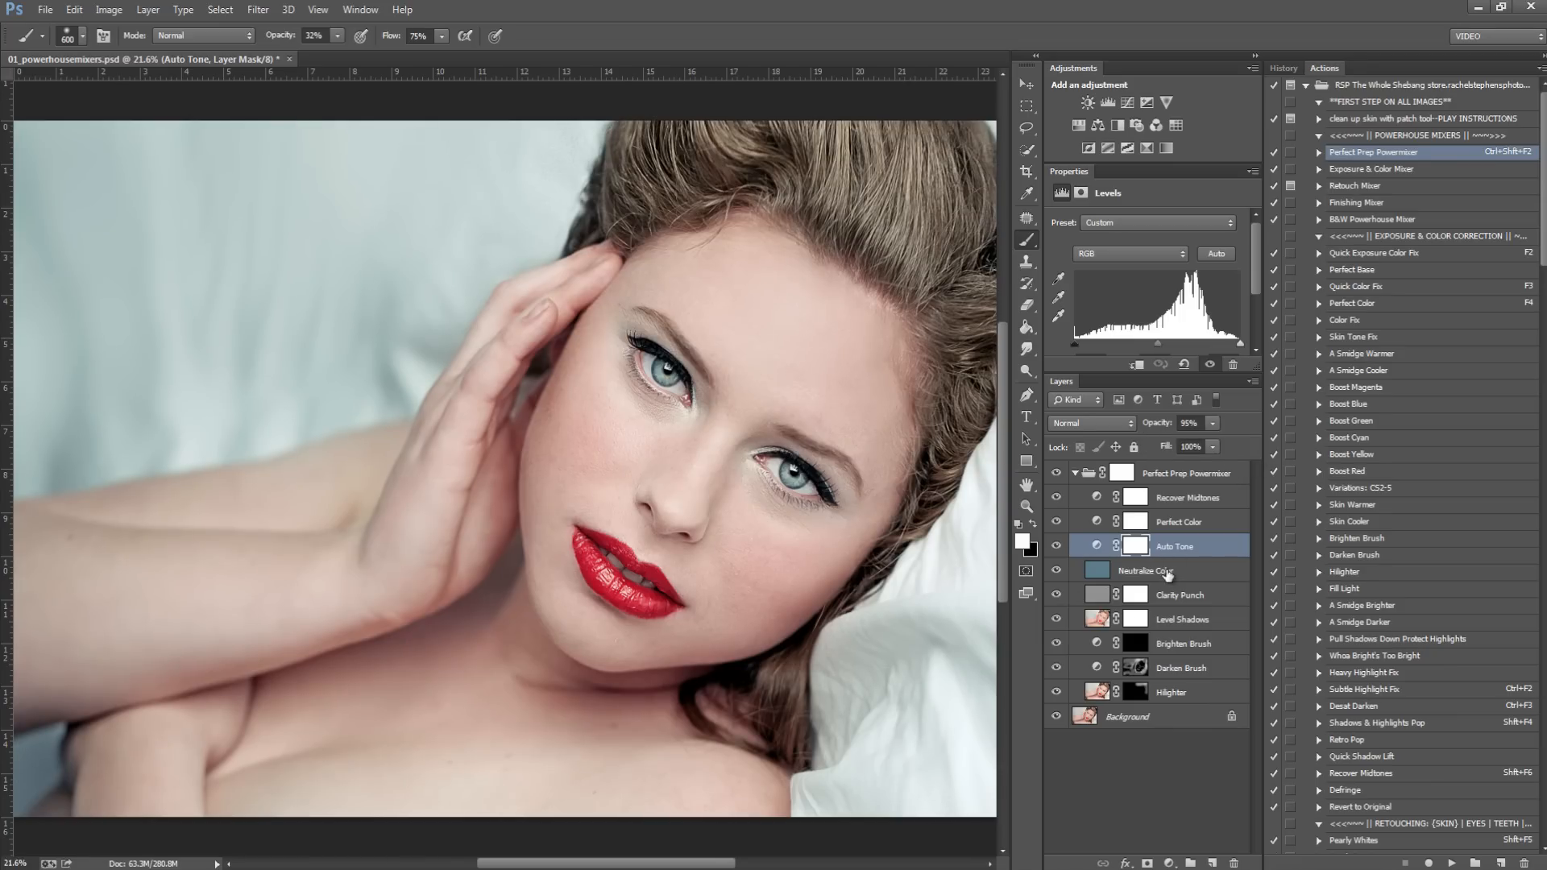
Step: Compare the portrait with and without the Neutralize Color layer, and adjust the layer's fill
{"action": "left_click", "coordinate": [1168, 574]}
{"action": "left_click", "coordinate": [1056, 571]}
{"action": "left_click", "coordinate": [1057, 570]}
{"action": "left_click", "coordinate": [1056, 571]}
{"action": "left_click", "coordinate": [1056, 570]}
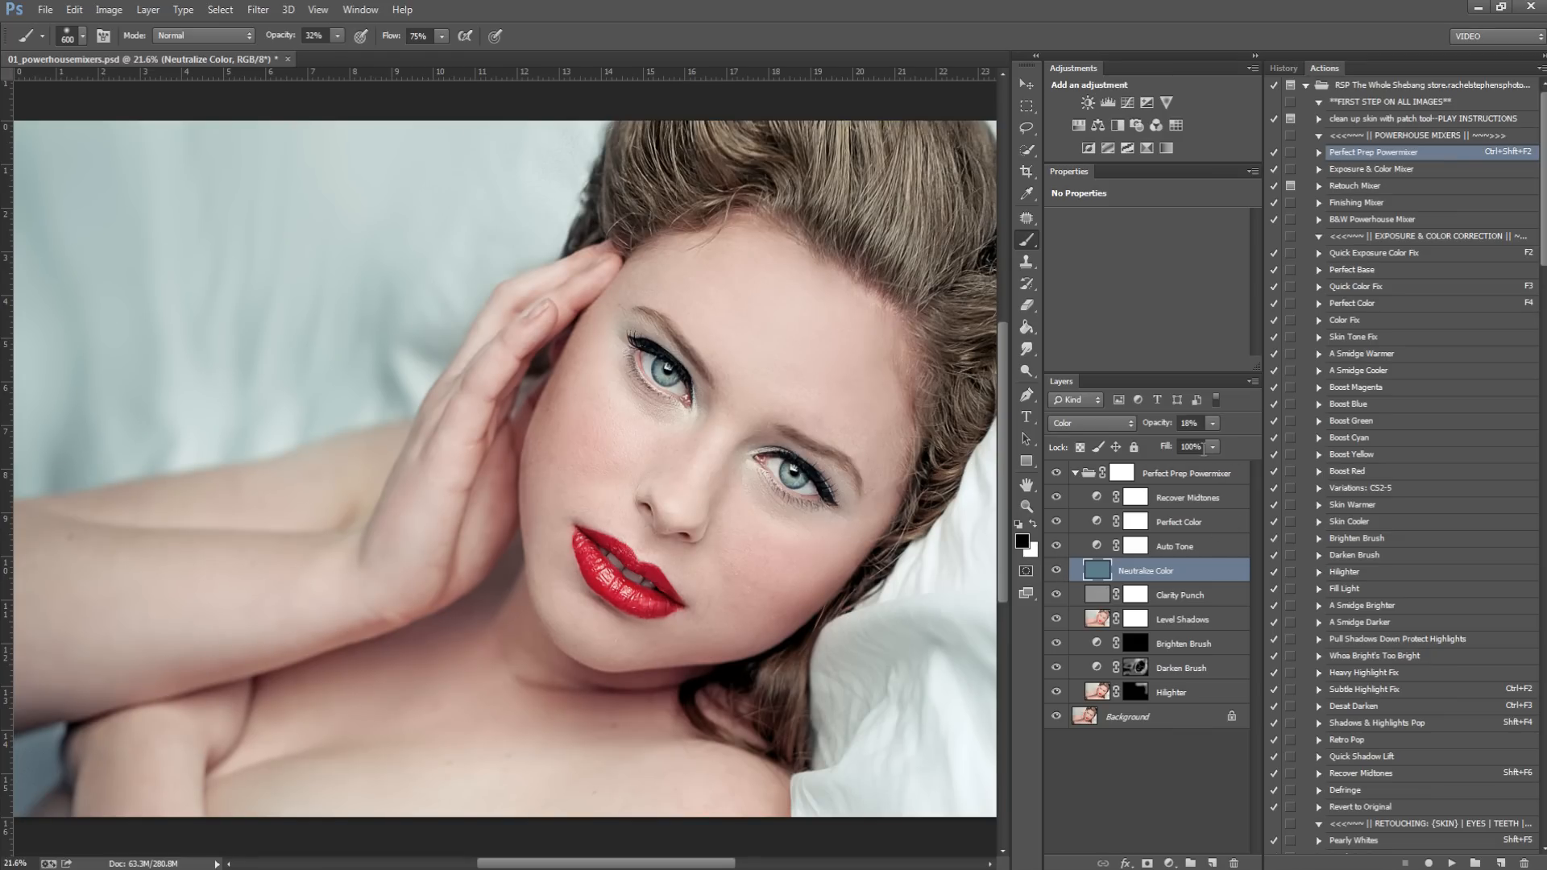
{"action": "left_click", "coordinate": [1211, 448]}
{"action": "left_click_drag", "start_coordinate": [1166, 464], "coordinate": [1139, 470]}
Step: Compare the portrait with and without the Clarity Punch layer
{"action": "left_click", "coordinate": [1165, 603]}
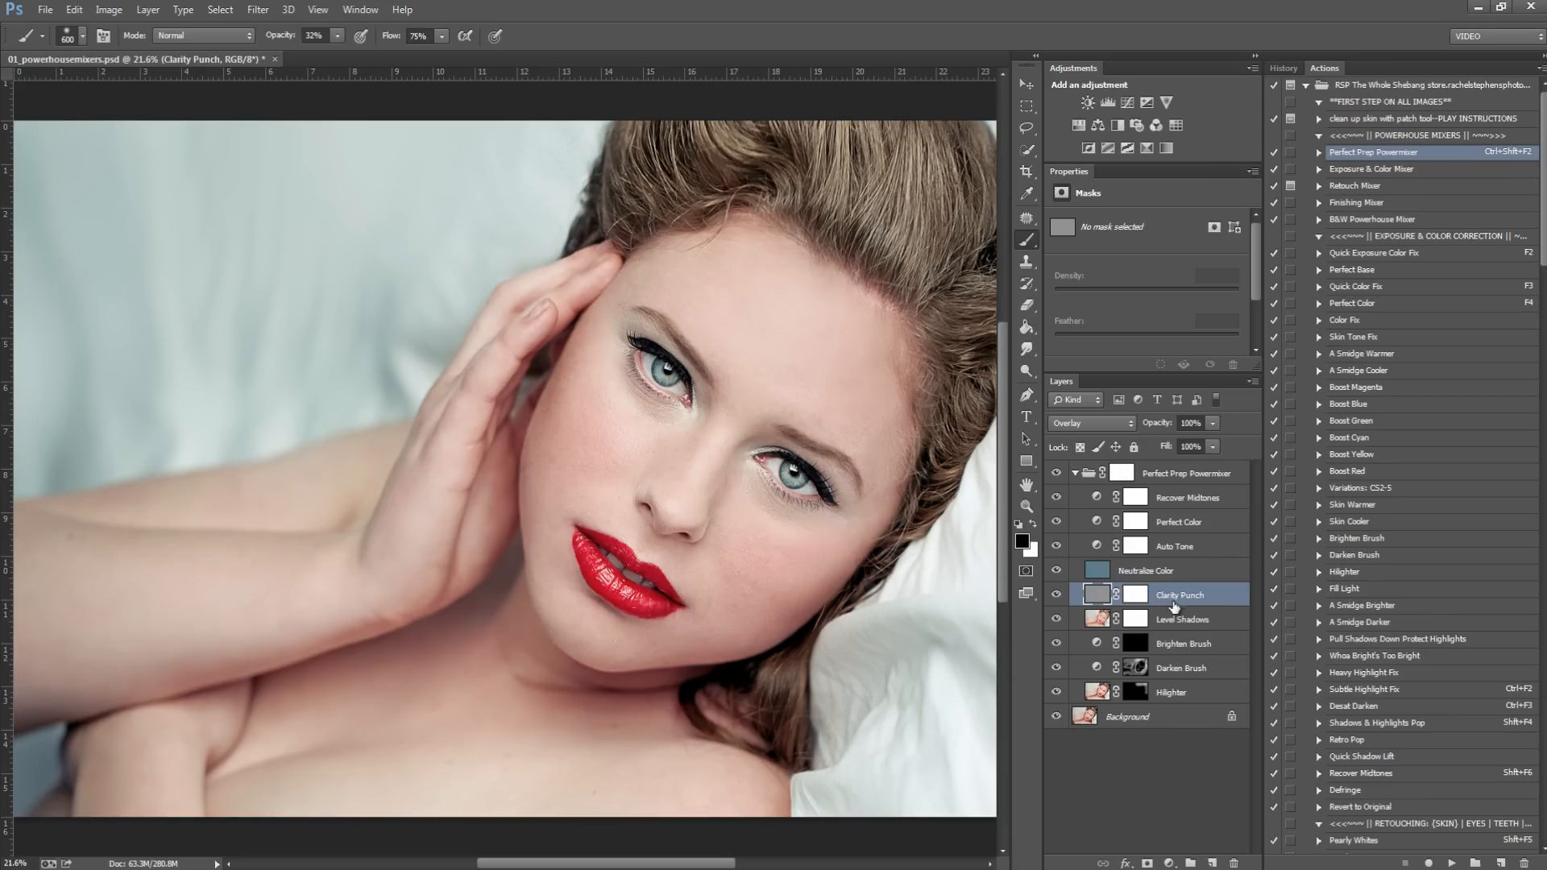
{"action": "left_click", "coordinate": [1056, 597]}
{"action": "left_click", "coordinate": [1056, 597]}
{"action": "left_click", "coordinate": [1055, 598]}
{"action": "left_click", "coordinate": [1056, 597]}
{"action": "left_click", "coordinate": [1055, 597]}
{"action": "left_click", "coordinate": [1056, 597]}
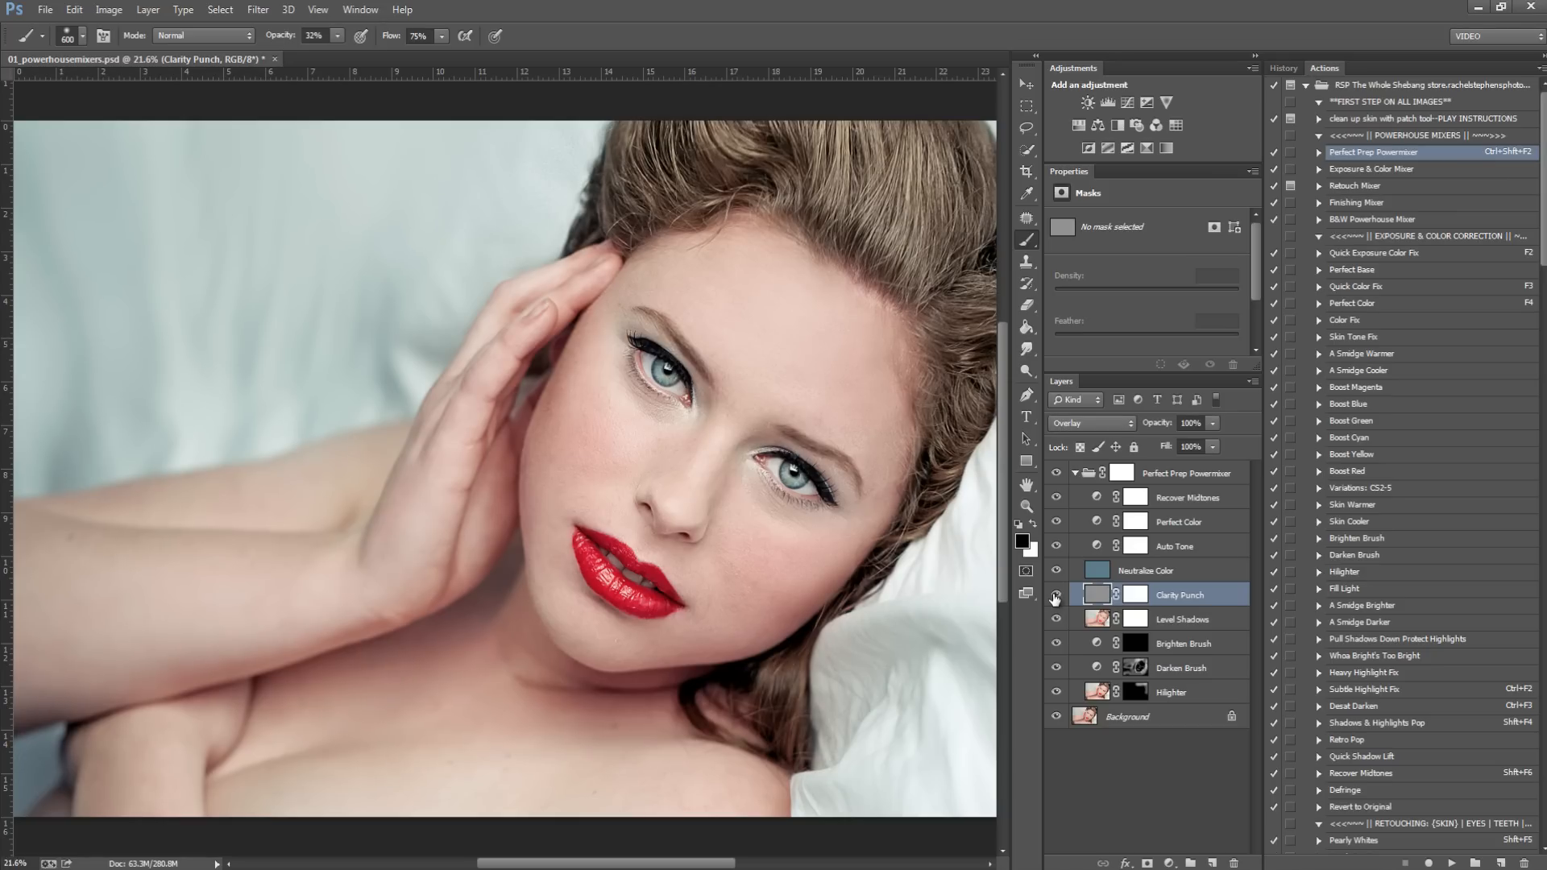
Step: Invert the Clarity Punch layer's mask to black and use white as the painting colour
{"action": "left_click", "coordinate": [1134, 598]}
{"action": "key", "text": "x"}
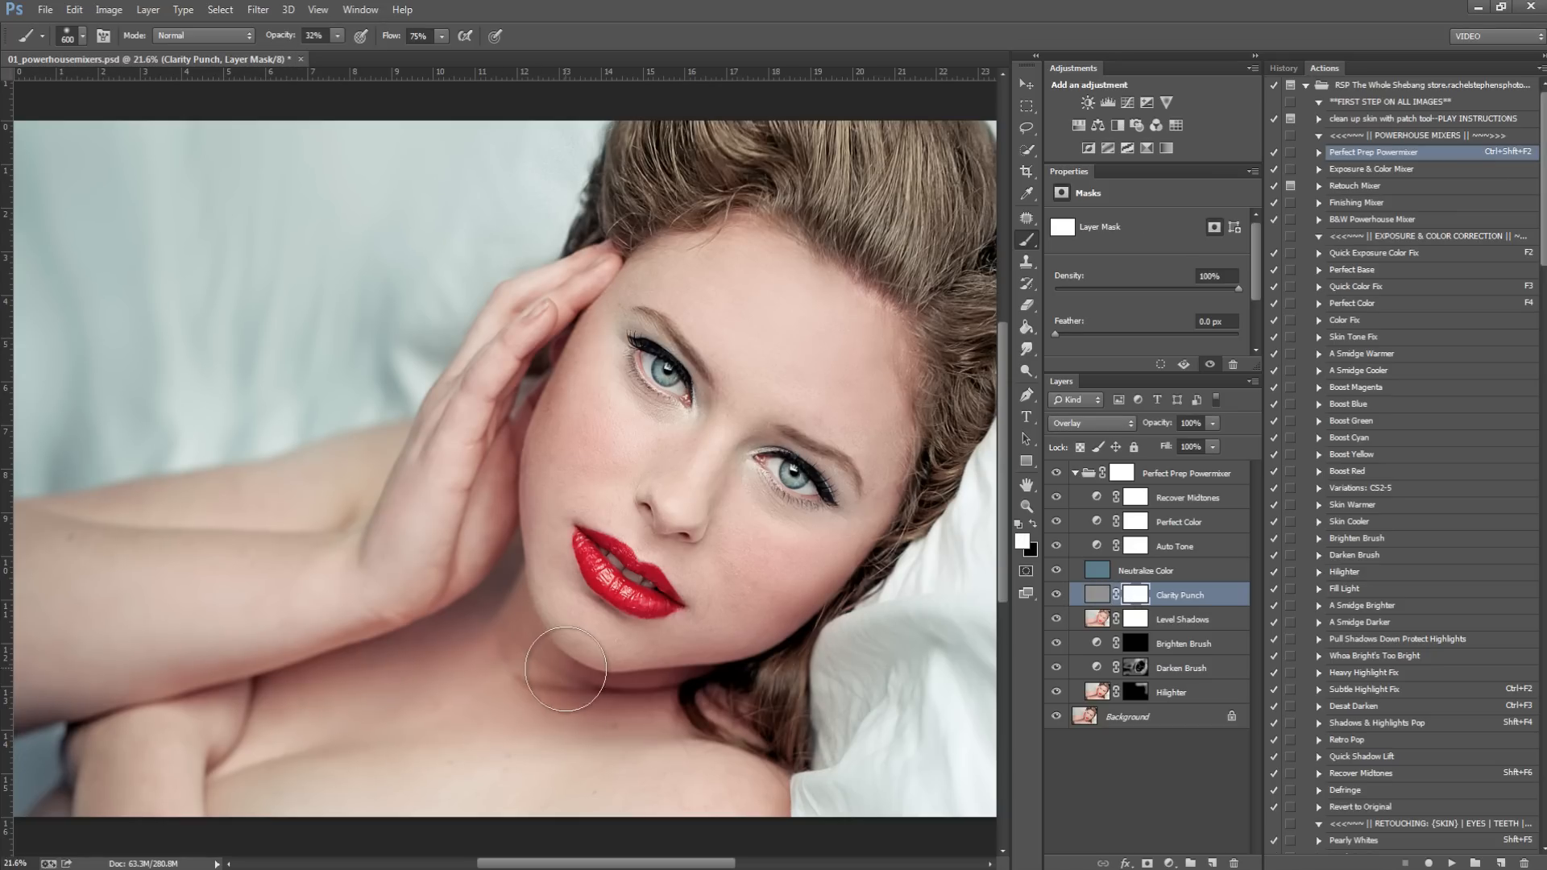
{"action": "key", "text": "ctrl+i"}
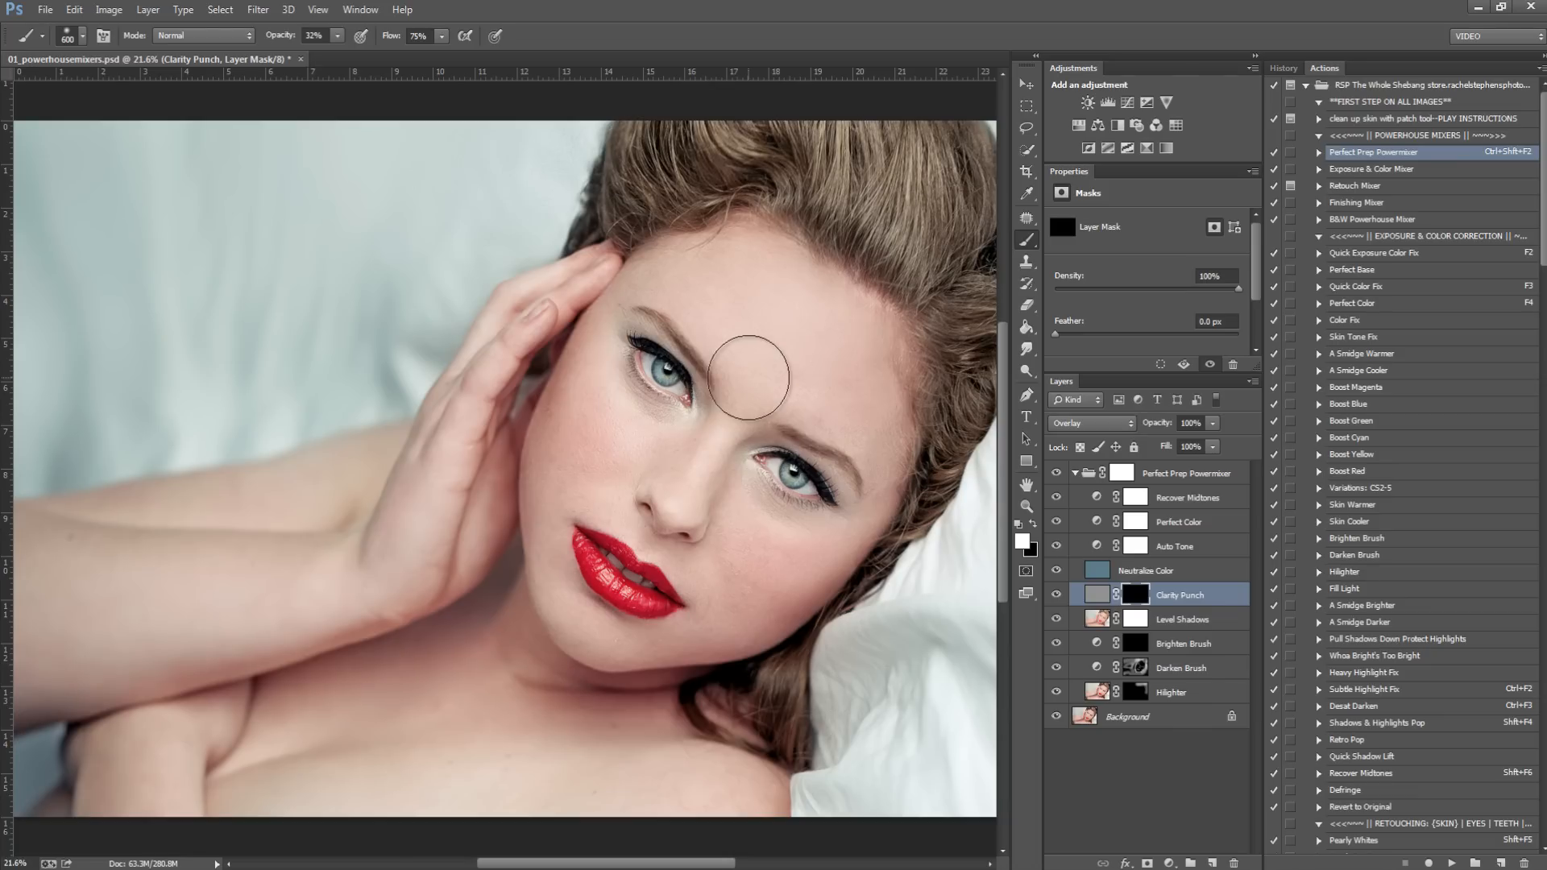
Step: Paint the Clarity Punch effect over the iris of the eye nearer the hand with a small white brush at 60% opacity
{"action": "key", "text": "z"}
{"action": "left_click", "coordinate": [696, 419]}
{"action": "key", "text": "b"}
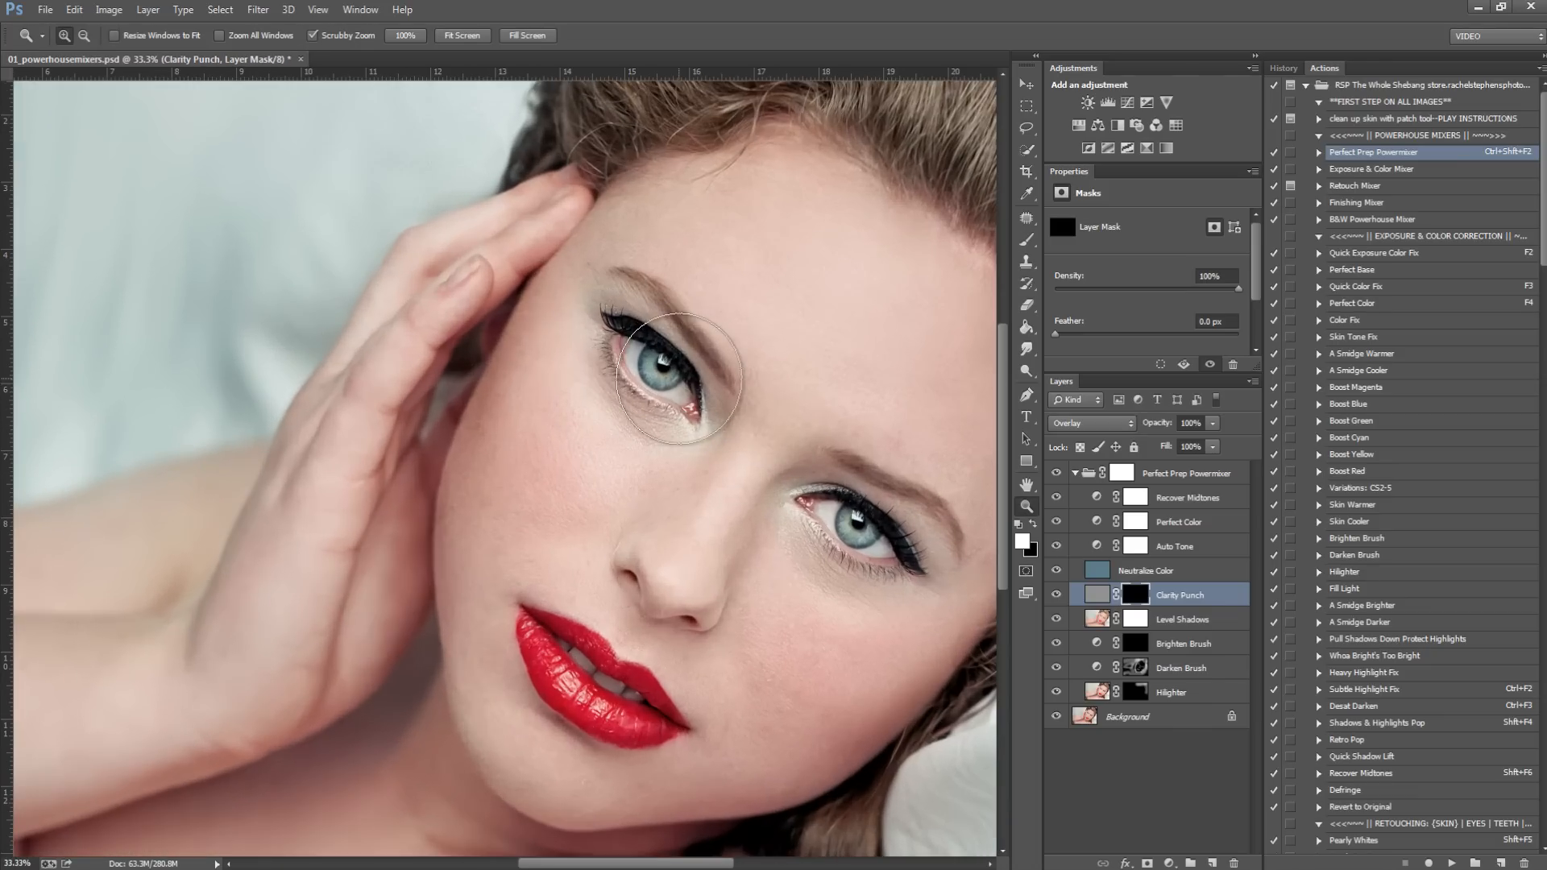
{"action": "key", "text": "bracketleft"}
{"action": "key", "text": "bracketleft"}
{"action": "key", "text": "bracketleft"}
{"action": "key", "text": "bracketleft"}
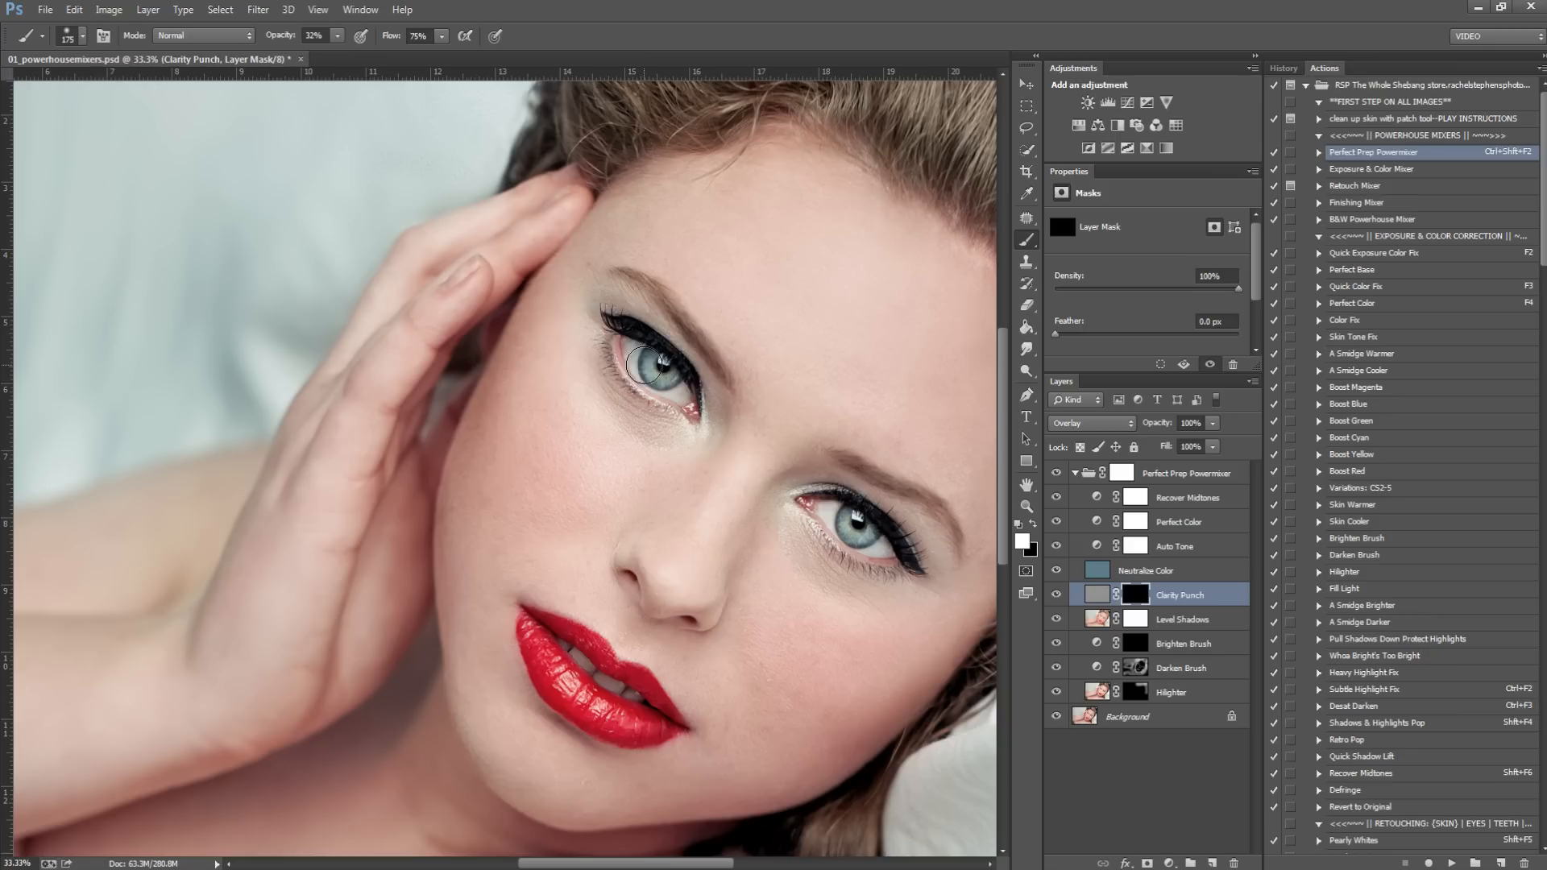
{"action": "key", "text": "6"}
{"action": "key", "text": "bracketleft"}
{"action": "left_click_drag", "start_coordinate": [658, 362], "coordinate": [655, 399]}
Step: Paint the Clarity Punch effect along the lashes of both eyes with a smaller white brush
{"action": "key", "text": "bracketleft"}
{"action": "key", "text": "bracketleft"}
{"action": "key", "text": "bracketleft"}
{"action": "mouse_move", "coordinate": [609, 319]}
{"action": "left_mouse_down"}
{"action": "mouse_move", "coordinate": [688, 409]}
{"action": "mouse_move", "coordinate": [648, 369]}
{"action": "mouse_move", "coordinate": [665, 351]}
{"action": "left_mouse_up"}
{"action": "key", "text": "x"}
{"action": "key", "text": "x"}
{"action": "mouse_move", "coordinate": [919, 557]}
{"action": "left_mouse_down"}
{"action": "mouse_move", "coordinate": [828, 494]}
{"action": "mouse_move", "coordinate": [929, 542]}
{"action": "mouse_move", "coordinate": [878, 532]}
{"action": "mouse_move", "coordinate": [916, 575]}
{"action": "mouse_move", "coordinate": [873, 576]}
{"action": "mouse_move", "coordinate": [820, 542]}
{"action": "left_mouse_up"}
Step: Paint the Clarity Punch effect over the red lips with a 175 px white brush
{"action": "key", "text": "bracketright"}
{"action": "key", "text": "bracketright"}
{"action": "key", "text": "bracketright"}
{"action": "key", "text": "bracketright"}
{"action": "key", "text": "bracketright"}
{"action": "mouse_move", "coordinate": [545, 654]}
{"action": "left_mouse_down"}
{"action": "mouse_move", "coordinate": [558, 690]}
{"action": "mouse_move", "coordinate": [621, 728]}
{"action": "mouse_move", "coordinate": [645, 699]}
{"action": "mouse_move", "coordinate": [638, 678]}
{"action": "left_mouse_up"}
{"action": "key", "text": "ctrl+0"}
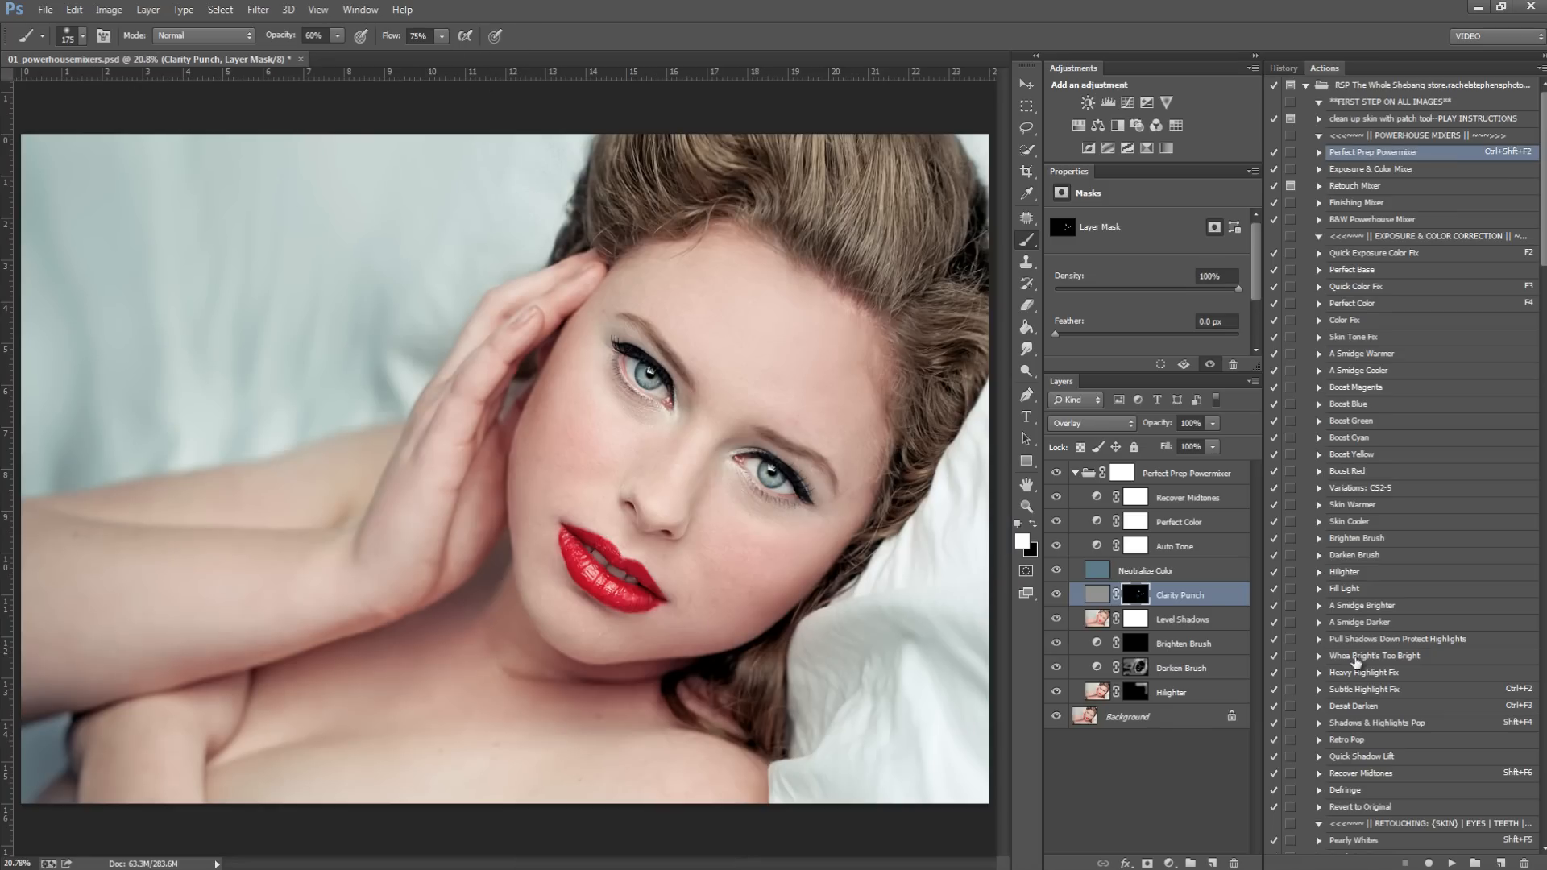
Step: Compare the portrait with and without the Level Shadows layer
{"action": "left_click", "coordinate": [1184, 620]}
{"action": "key", "text": "x"}
{"action": "left_click", "coordinate": [1058, 619]}
{"action": "left_click", "coordinate": [1057, 619]}
{"action": "left_click", "coordinate": [1057, 619]}
{"action": "left_click", "coordinate": [1058, 619]}
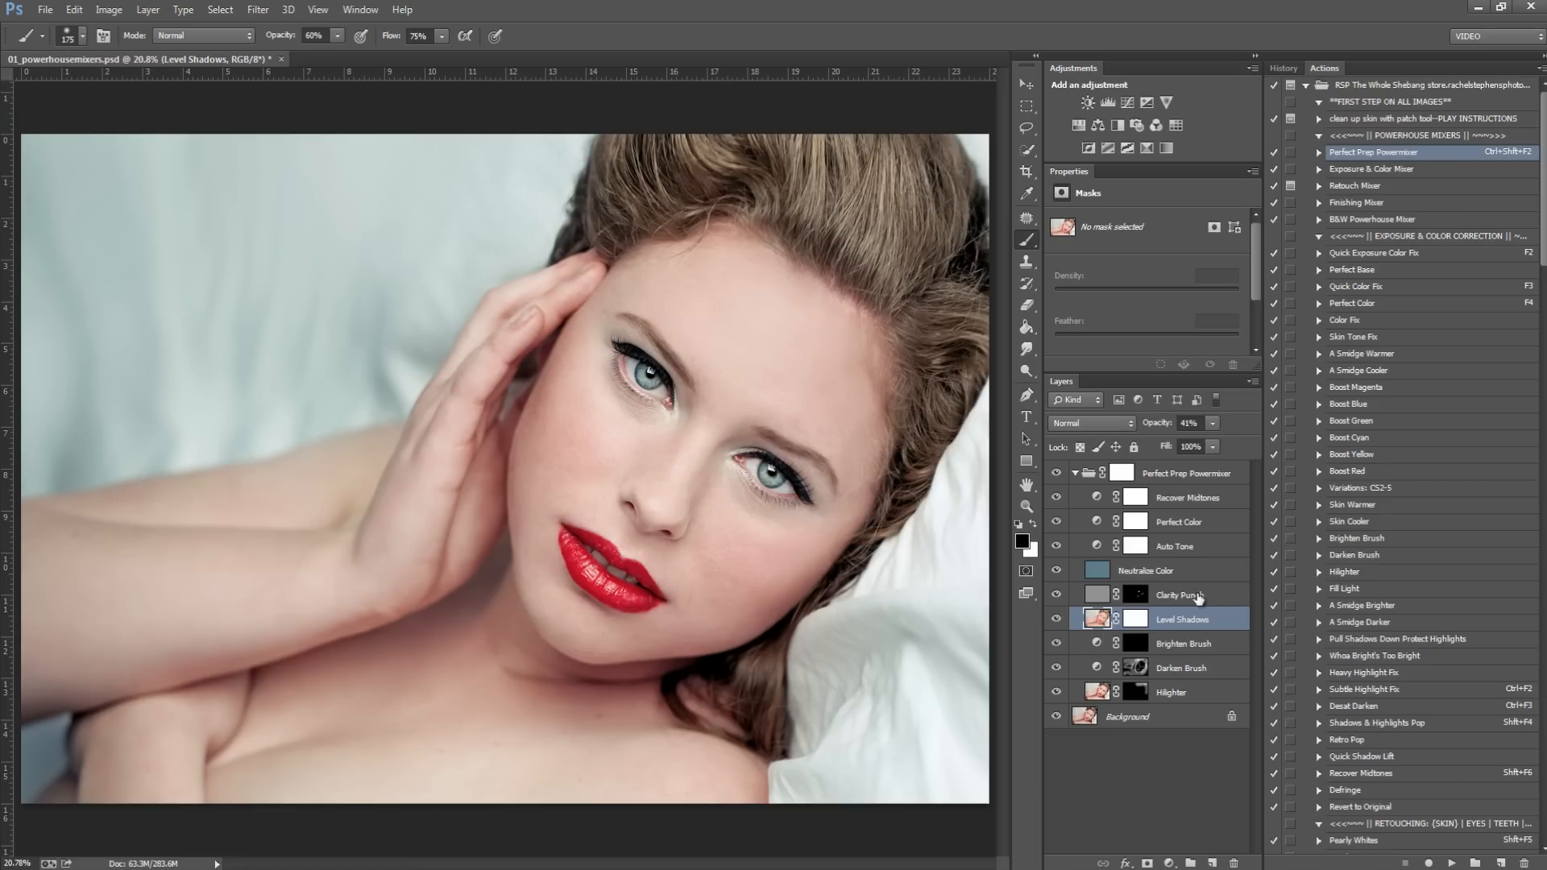
Step: Set the Level Shadows layer's fill to 80% and check its effect on the portrait
{"action": "left_click", "coordinate": [1213, 446]}
{"action": "left_click", "coordinate": [1186, 468]}
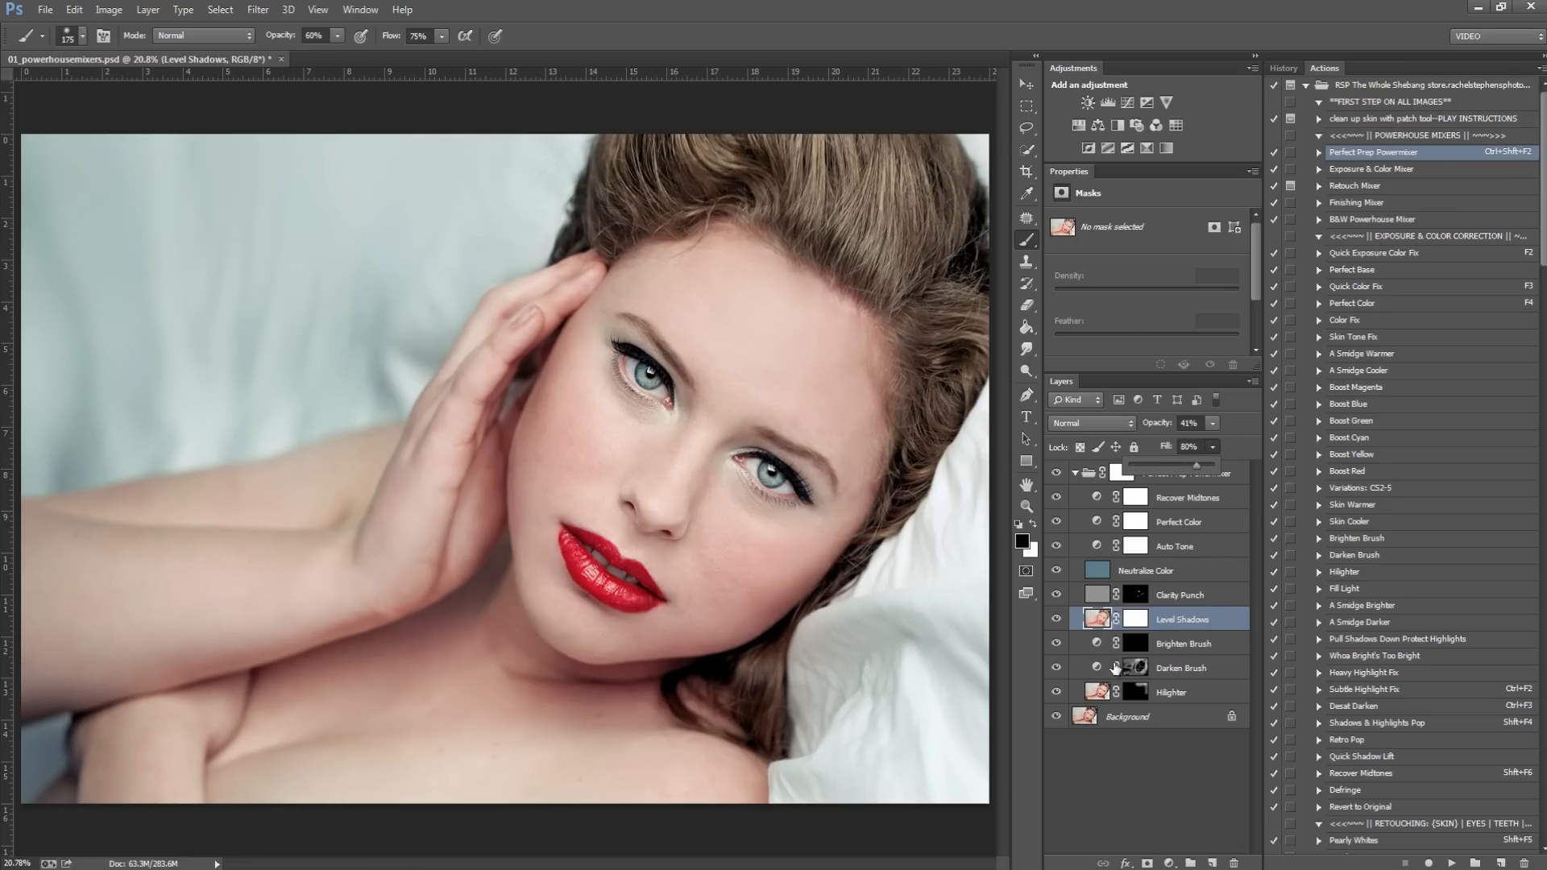
{"action": "left_click", "coordinate": [1058, 618]}
{"action": "left_click", "coordinate": [1058, 619]}
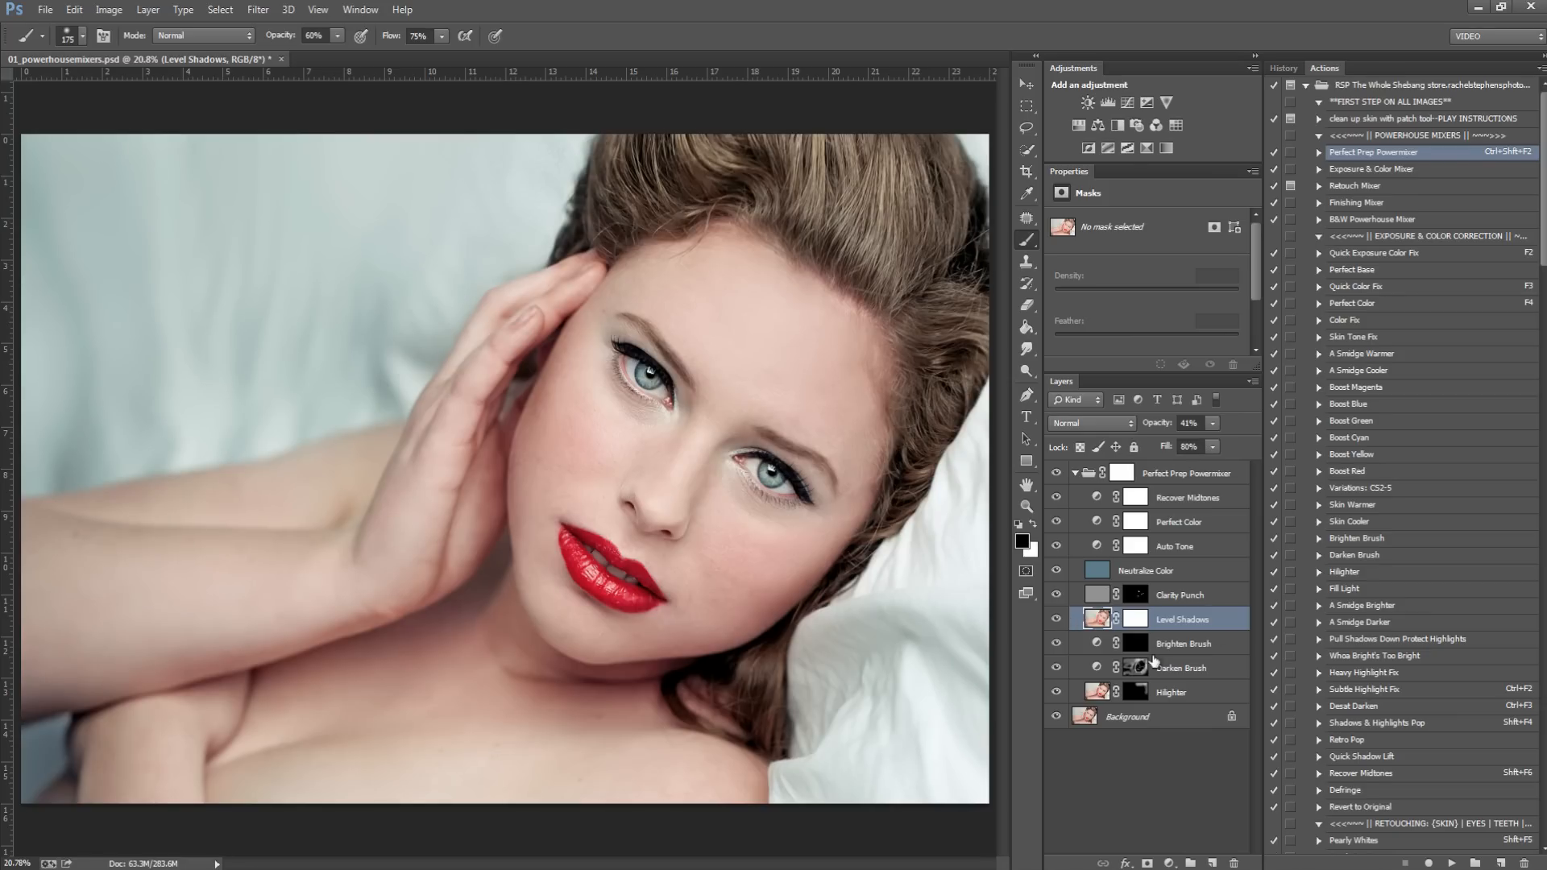
Step: Target the Brighten Brush mask and reduce the brush to 100 px, and select the Hilighter layer
{"action": "left_click", "coordinate": [1206, 645]}
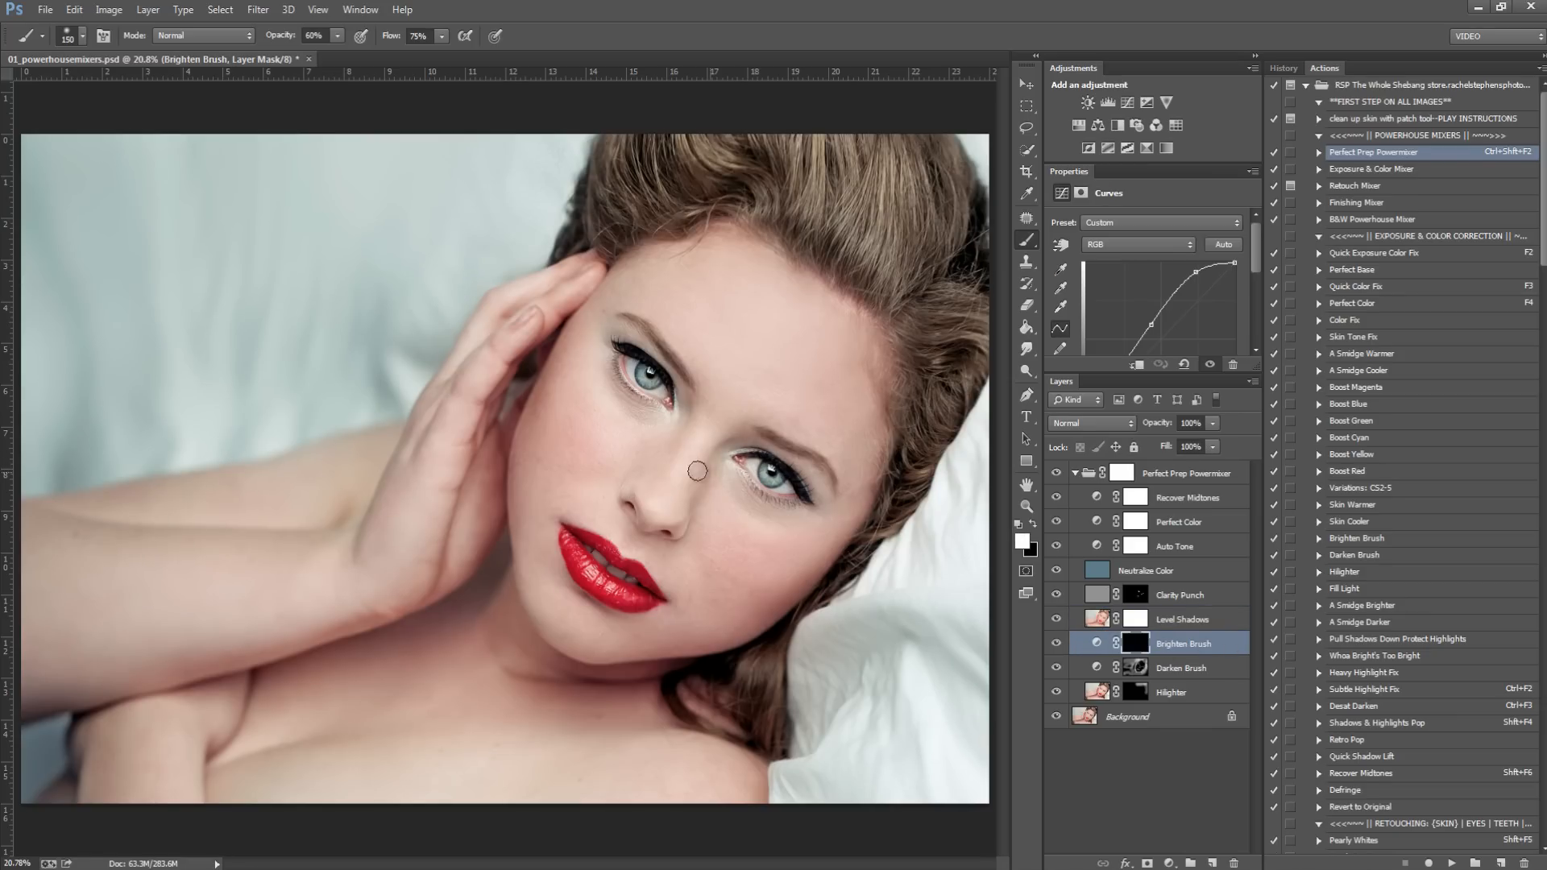
{"action": "key", "text": "bracketleft"}
{"action": "key", "text": "bracketleft"}
{"action": "key", "text": "bracketleft"}
{"action": "left_click", "coordinate": [1191, 698]}
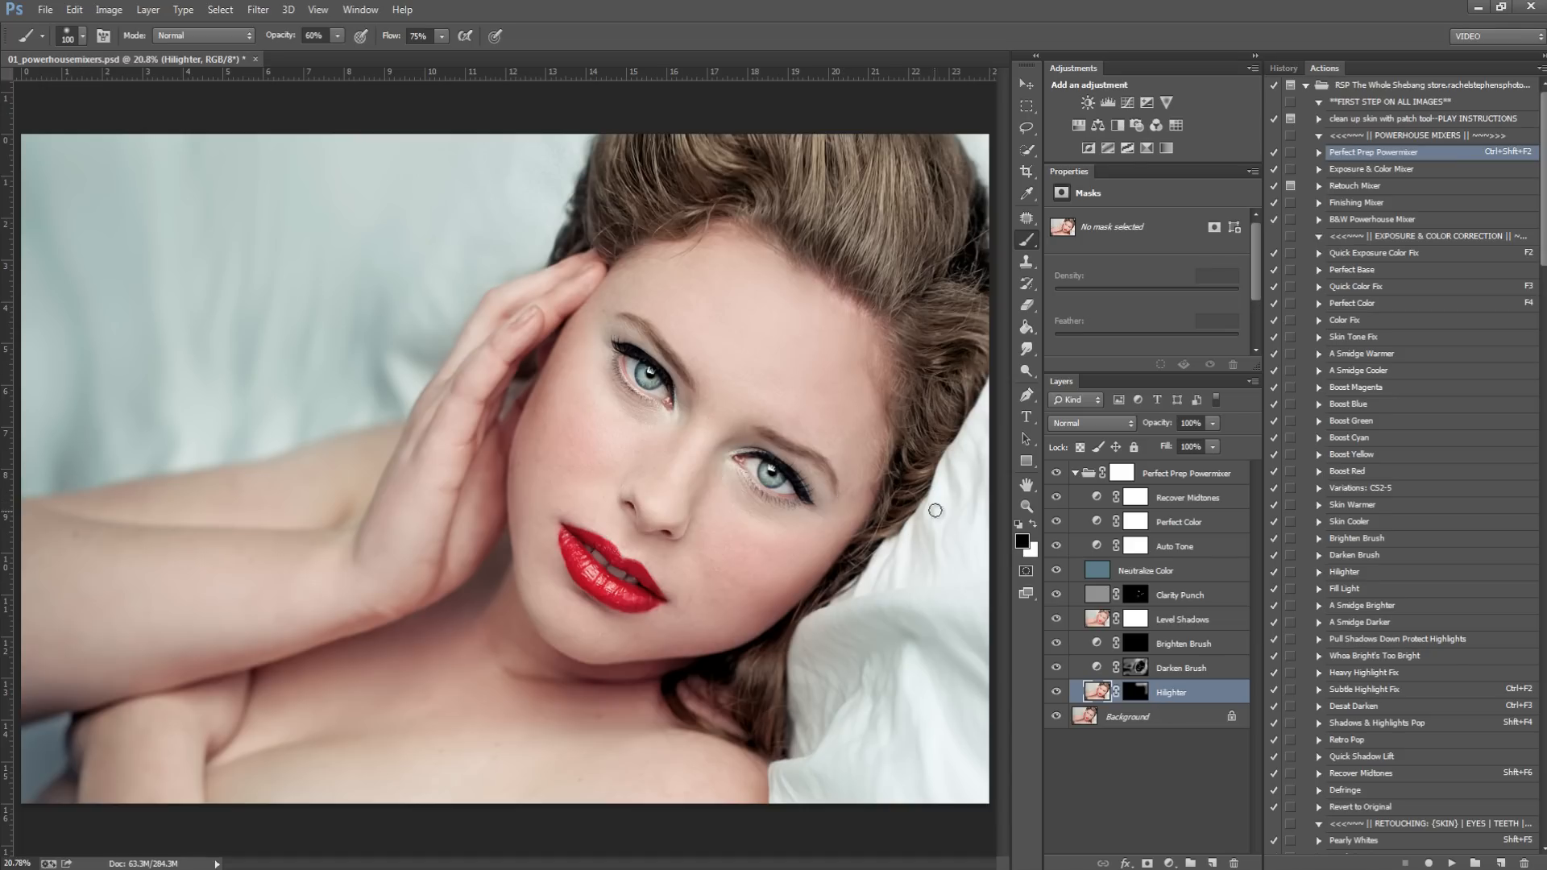
Step: Try out different opacities for the whole Perfect Prep Powermixer group
{"action": "left_click", "coordinate": [1162, 472]}
{"action": "left_click", "coordinate": [1214, 424]}
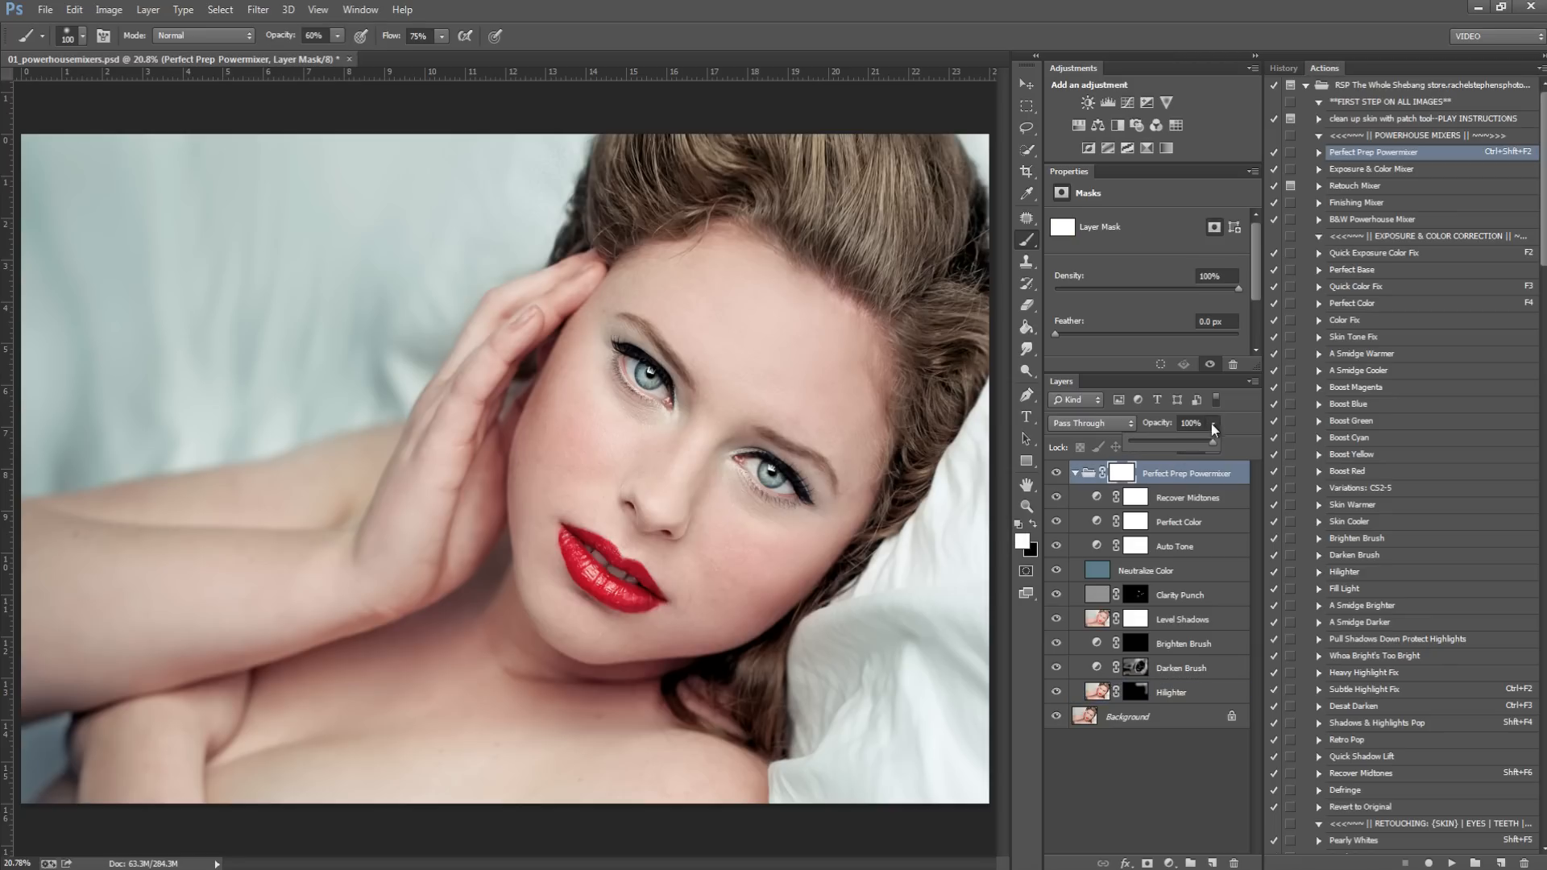
{"action": "left_click_drag", "start_coordinate": [1155, 443], "coordinate": [945, 453]}
{"action": "mouse_move", "coordinate": [1144, 452]}
{"action": "left_mouse_down"}
{"action": "mouse_move", "coordinate": [1394, 435]}
{"action": "mouse_move", "coordinate": [911, 442]}
{"action": "mouse_move", "coordinate": [1334, 466]}
{"action": "mouse_move", "coordinate": [1399, 452]}
{"action": "mouse_move", "coordinate": [1084, 451]}
{"action": "mouse_move", "coordinate": [1134, 456]}
{"action": "left_mouse_up"}
{"action": "mouse_move", "coordinate": [1230, 442]}
{"action": "left_mouse_down"}
{"action": "mouse_move", "coordinate": [999, 434]}
{"action": "mouse_move", "coordinate": [1206, 451]}
{"action": "left_mouse_up"}
Step: Merge all visible layers into the background and save the document
{"action": "key", "text": "ctrl+shift+e"}
{"action": "key", "text": "ctrl+s"}
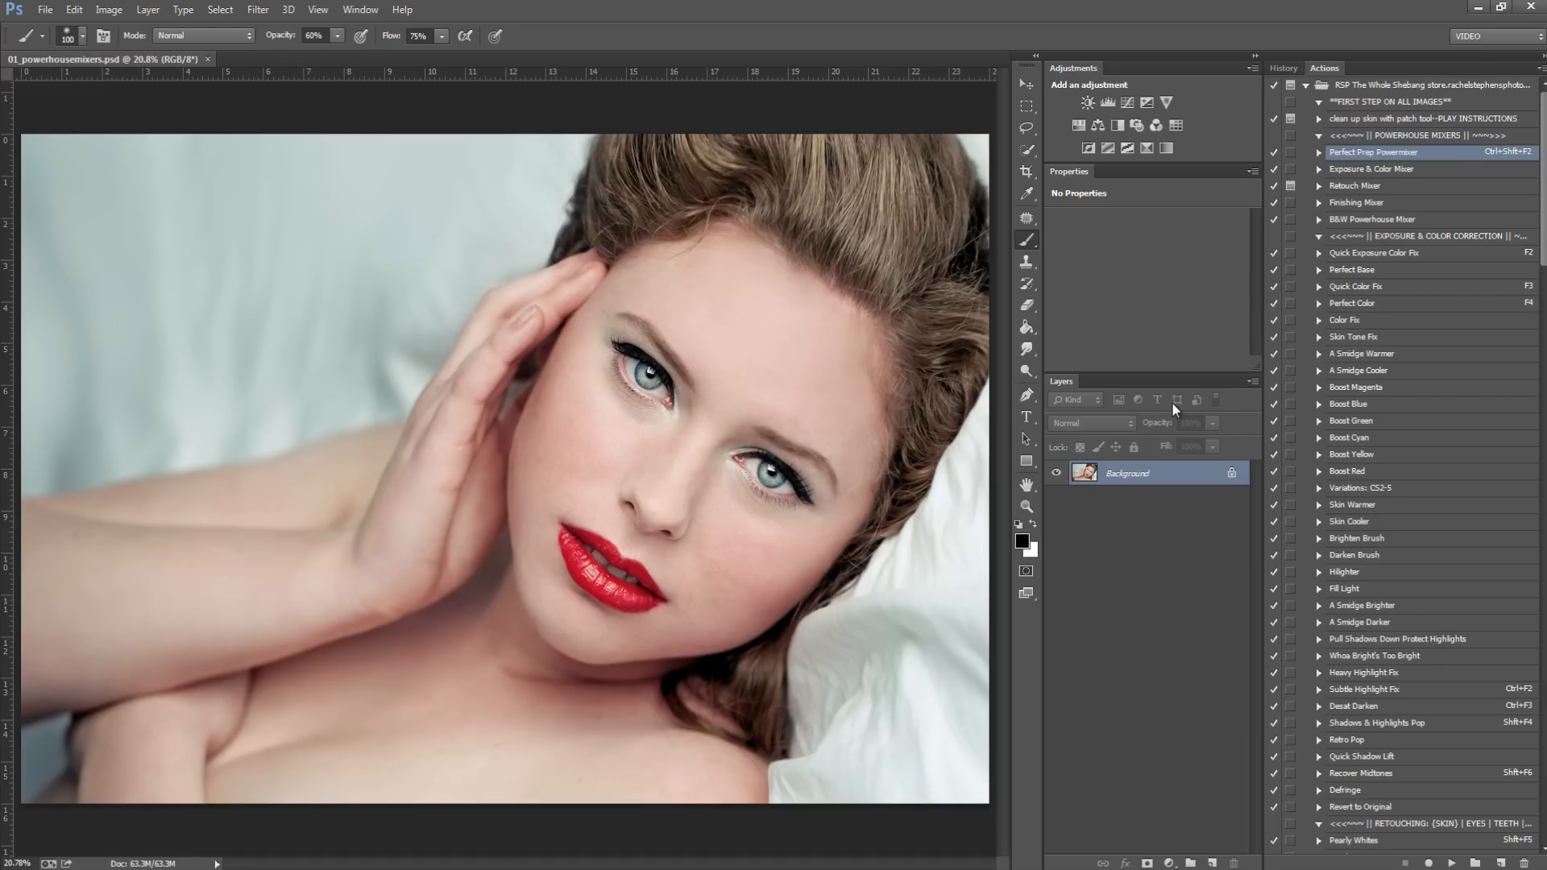
Step: Run the Exposure & Color Mixer action on the merged portrait
{"action": "left_click", "coordinate": [1395, 169]}
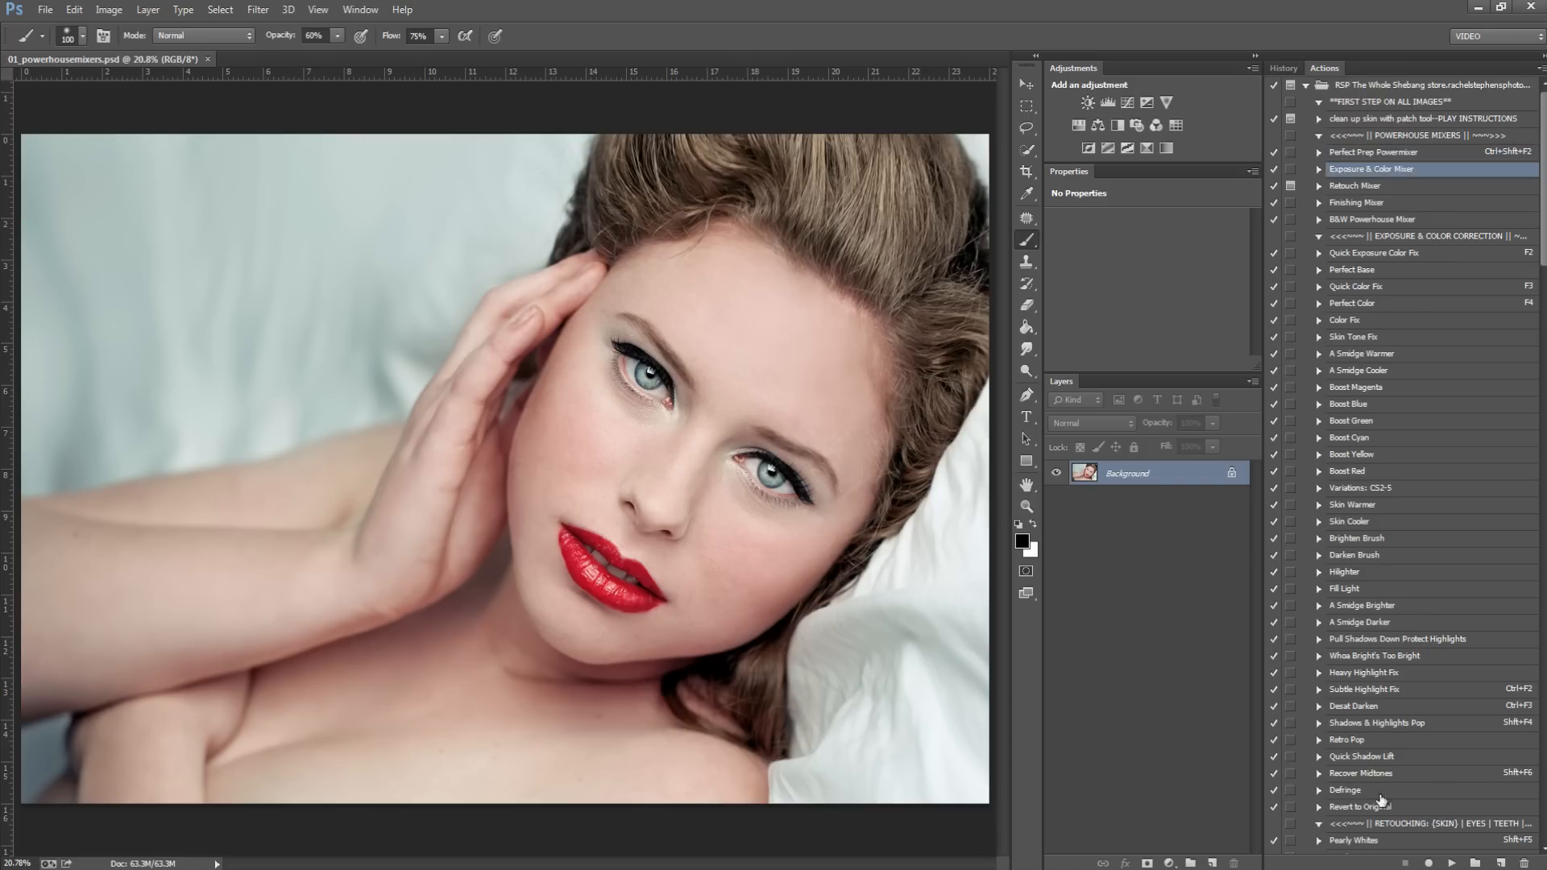
{"action": "left_click", "coordinate": [1452, 863]}
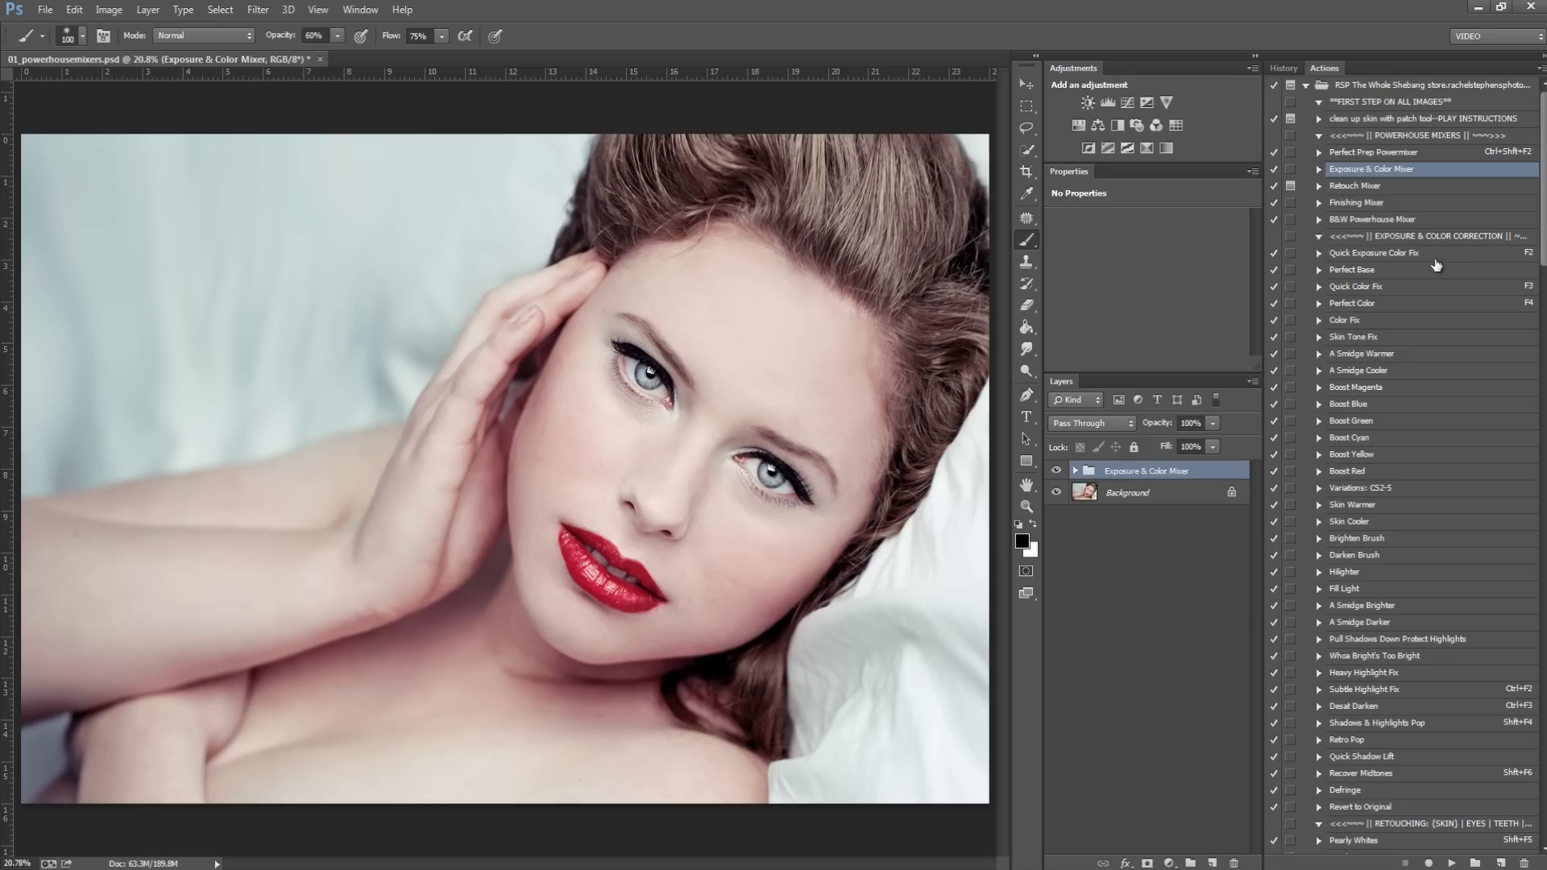
Step: Examine the function keys that can be assigned to the Quick Exposure Color Fix action, and leave its options without changes
{"action": "double_click", "coordinate": [1505, 256]}
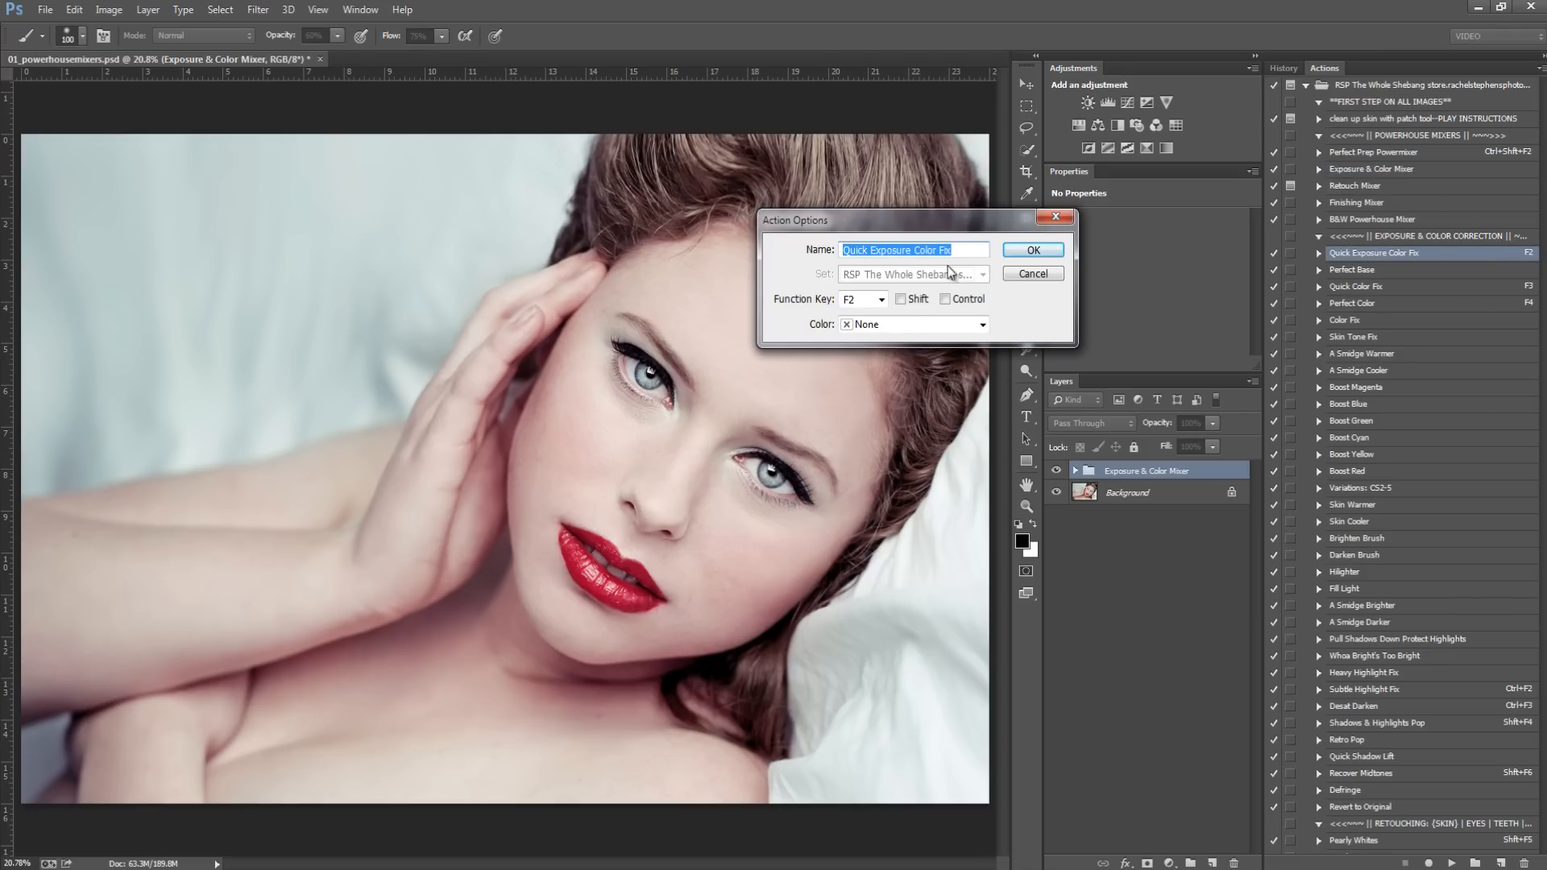
{"action": "left_click", "coordinate": [881, 300]}
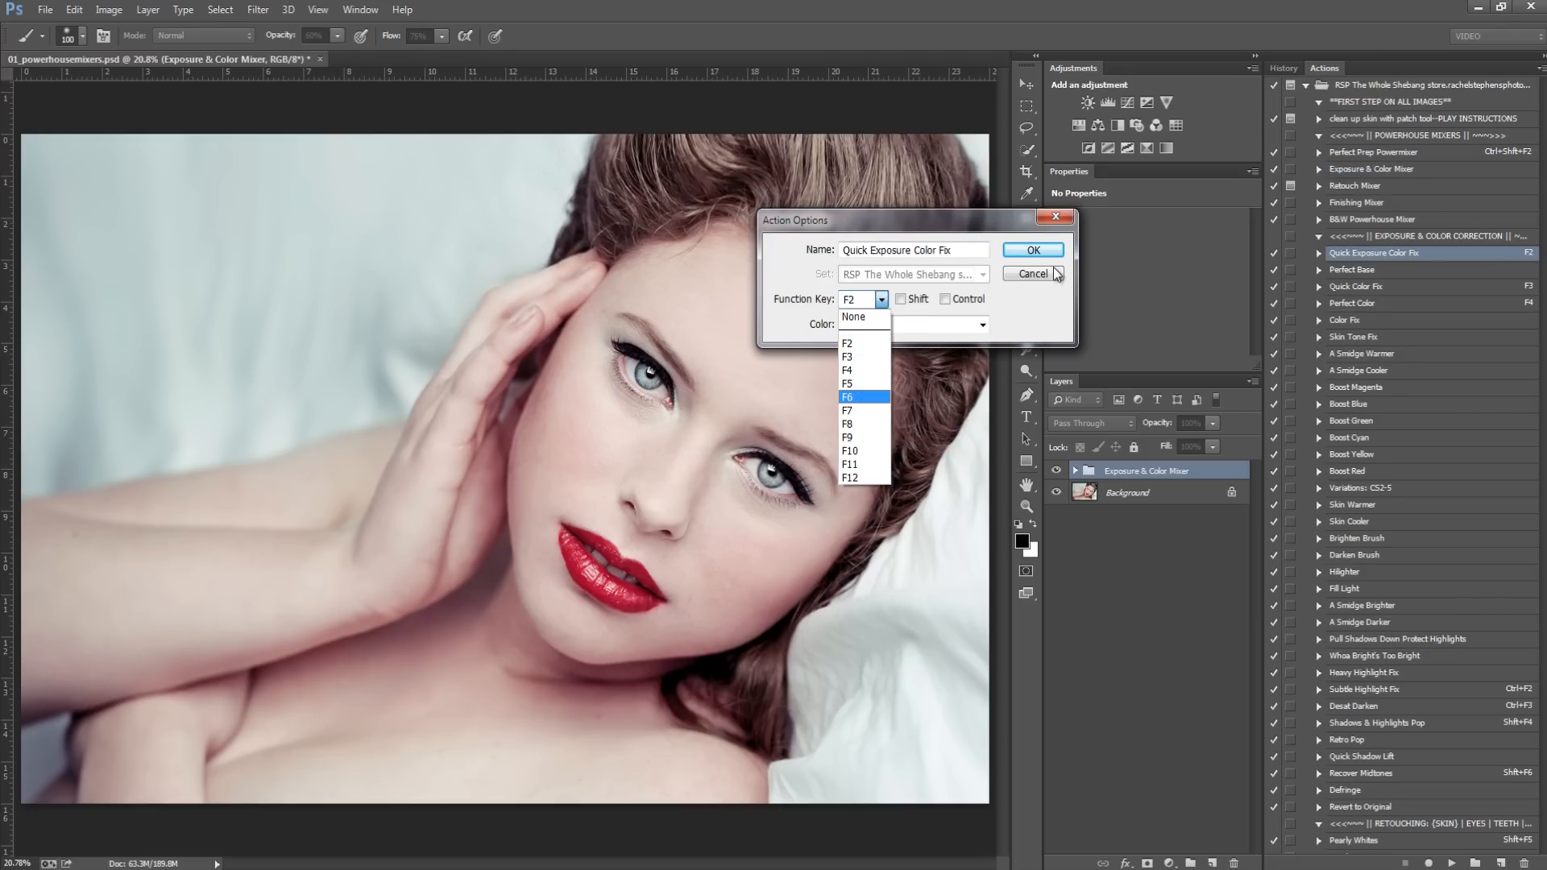
{"action": "left_click", "coordinate": [1028, 279]}
{"action": "left_click", "coordinate": [1027, 274]}
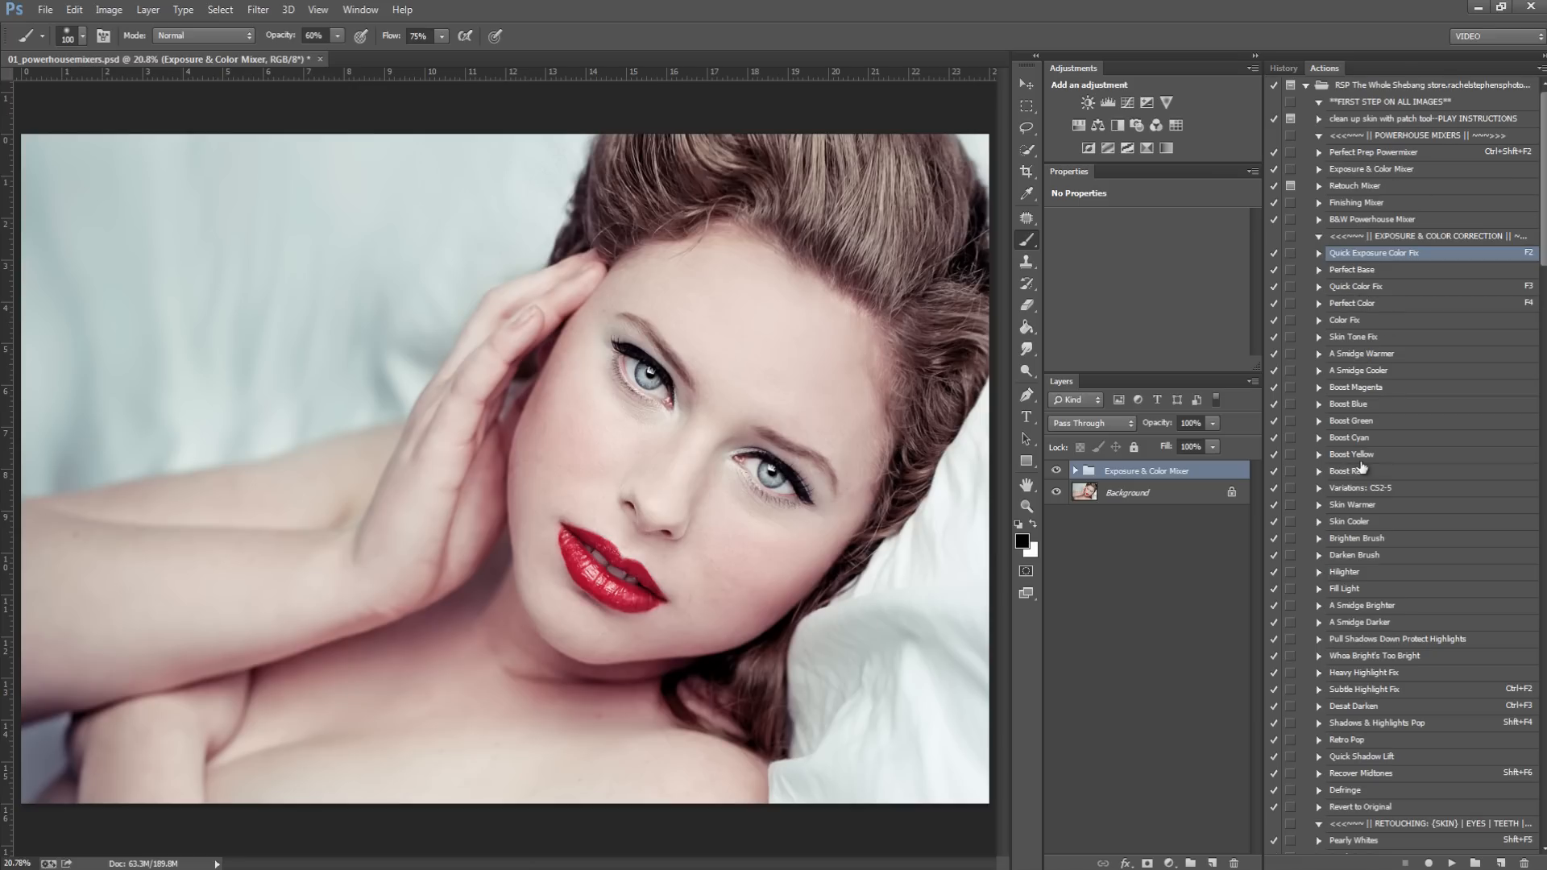
Step: Select the whole RSP The Whole Shebang action set and choose to save its actions
{"action": "left_click", "coordinate": [1367, 338], "text": "shift"}
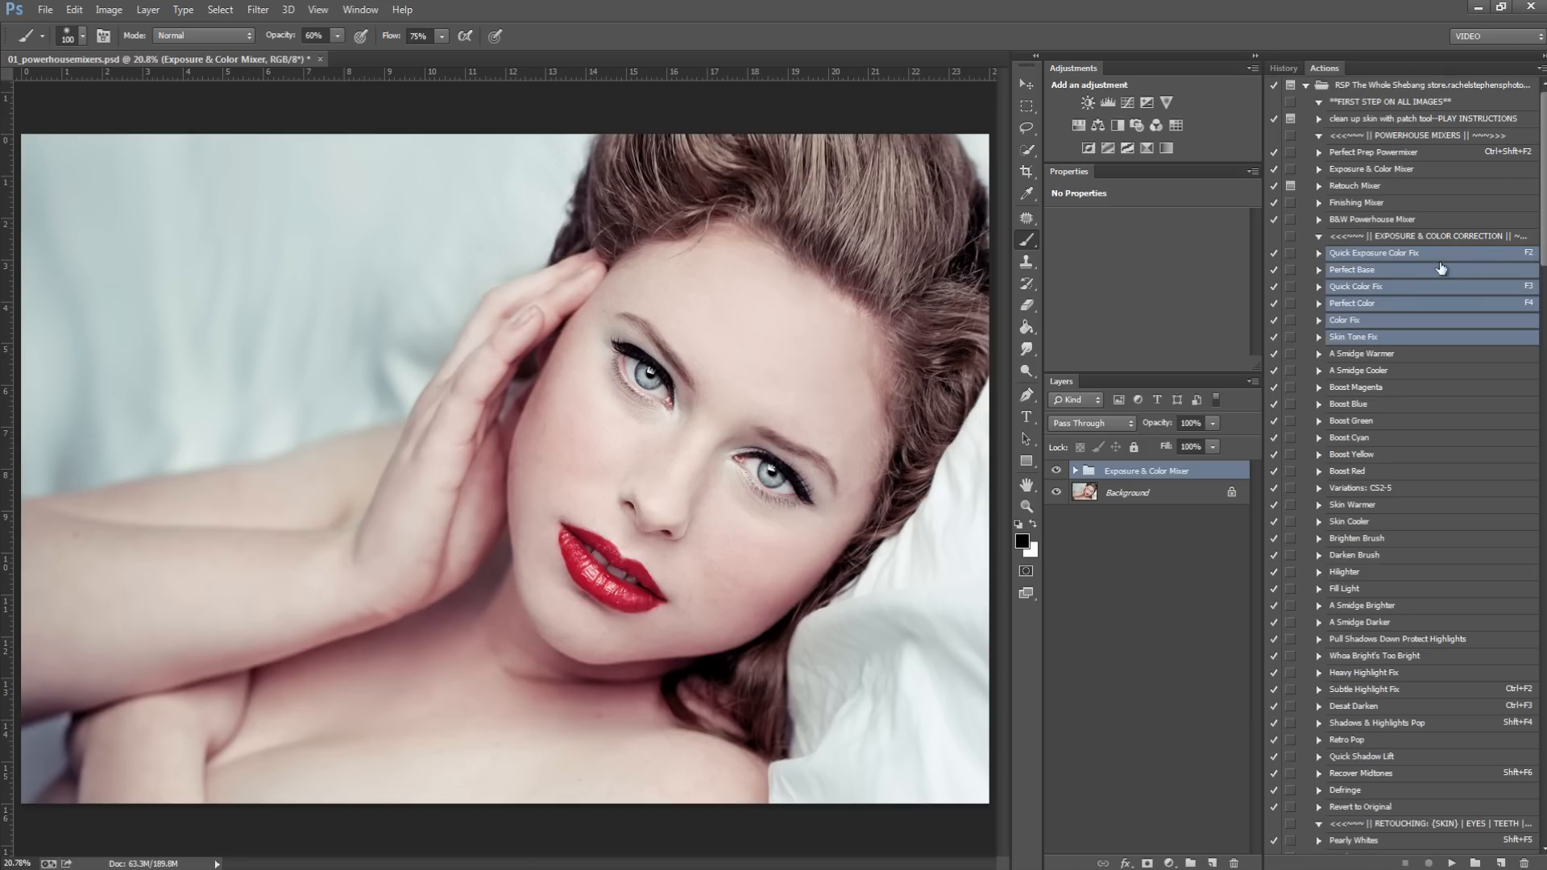
{"action": "left_click", "coordinate": [1390, 169]}
{"action": "left_click", "coordinate": [1399, 85]}
{"action": "left_click", "coordinate": [1540, 71]}
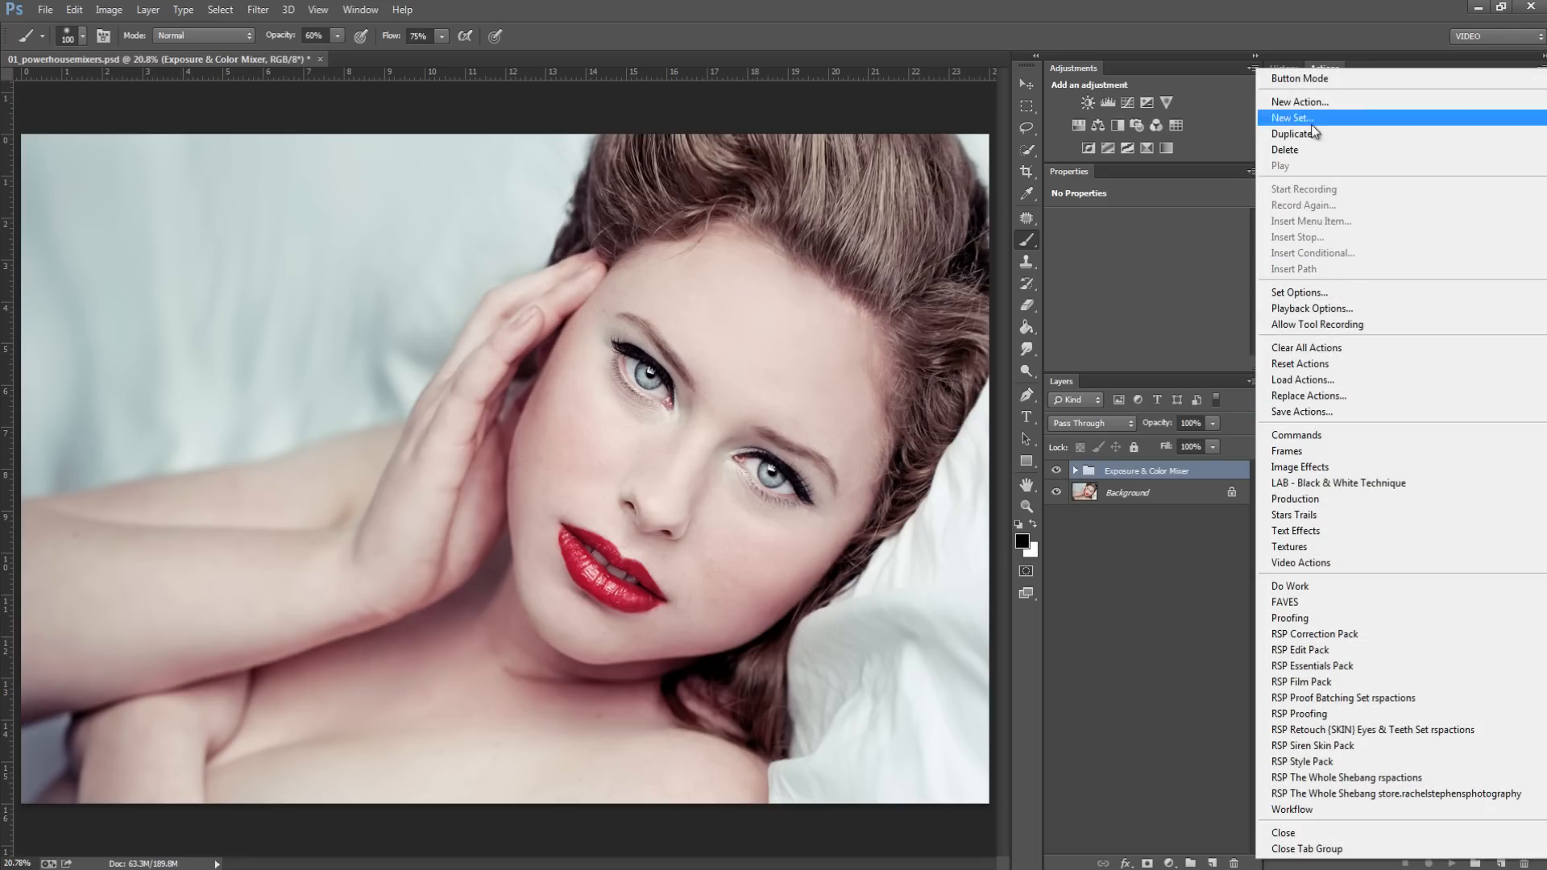
{"action": "left_click", "coordinate": [1340, 410]}
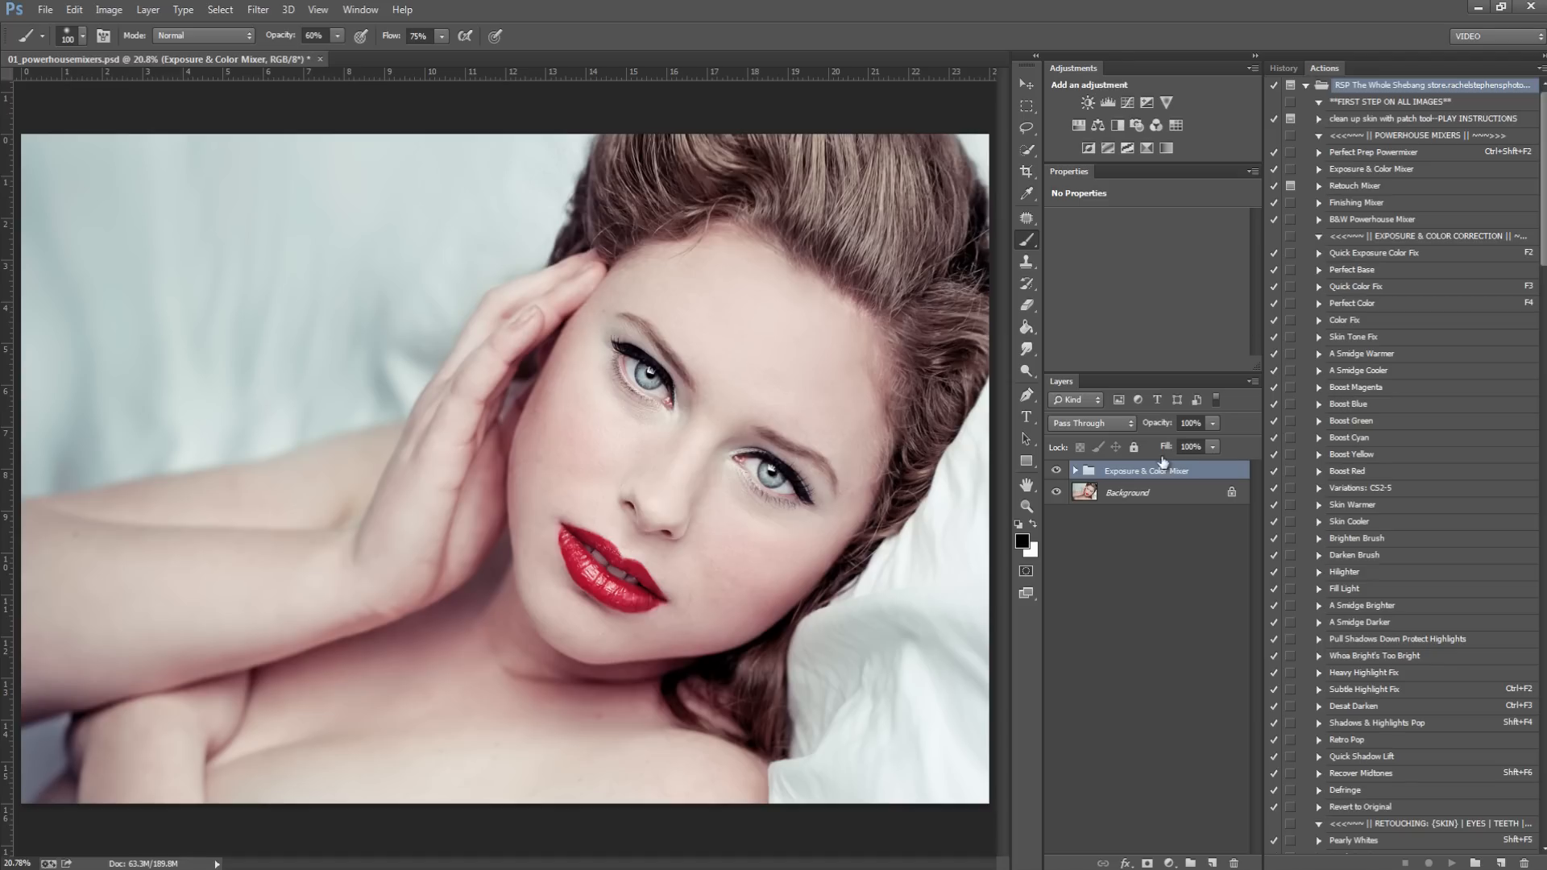
Step: Expand the Exposure & Color Mixer group and compare the portrait with and without the Quick Skin Tone Fix layer
{"action": "left_click", "coordinate": [1076, 472]}
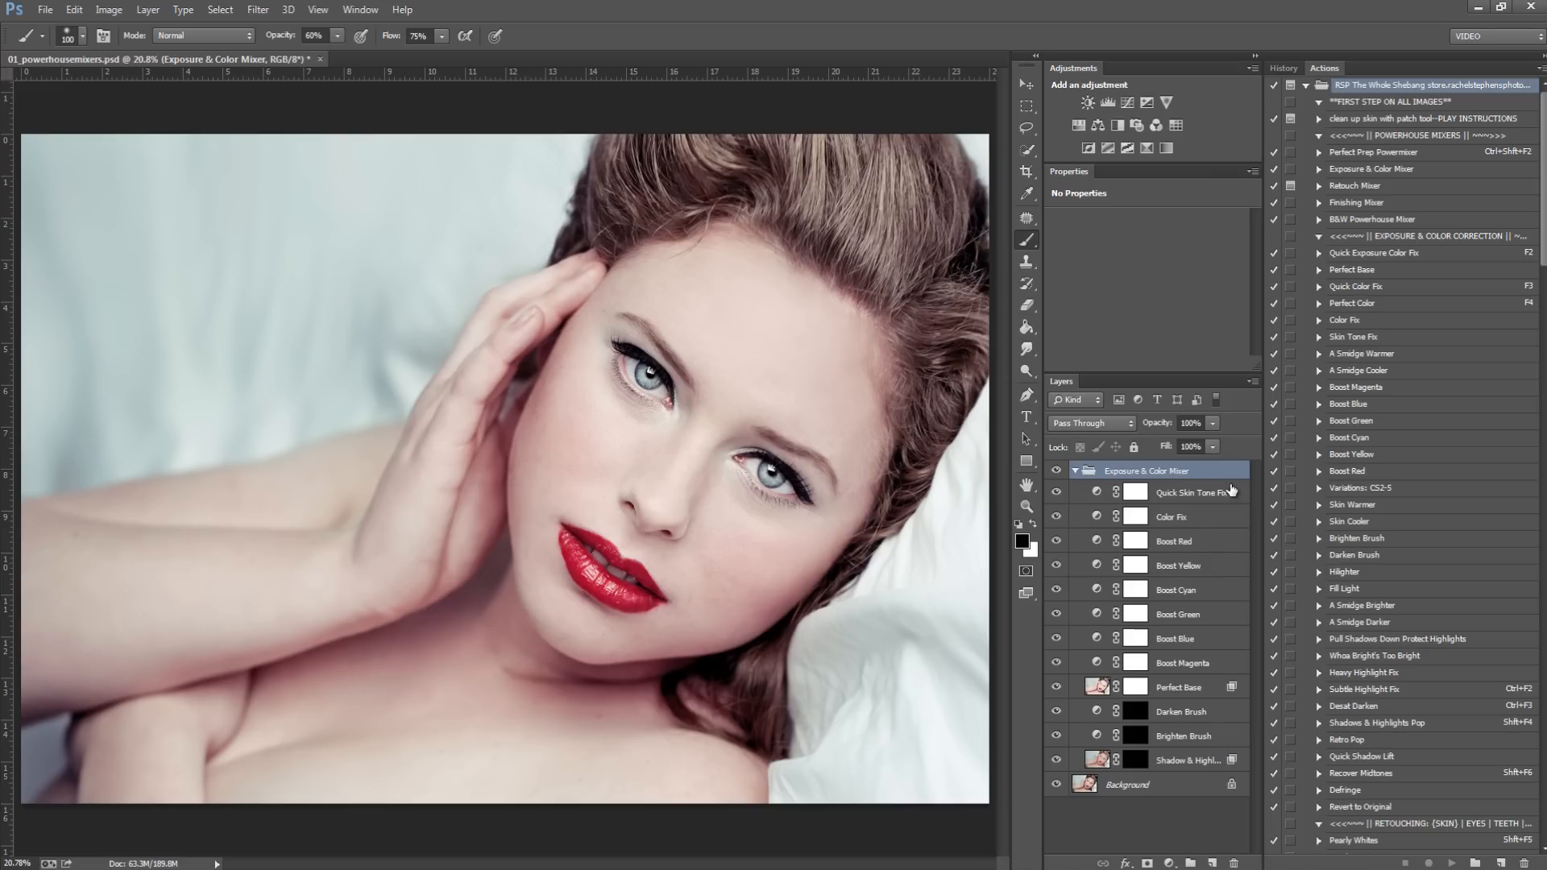
{"action": "left_click", "coordinate": [1189, 495]}
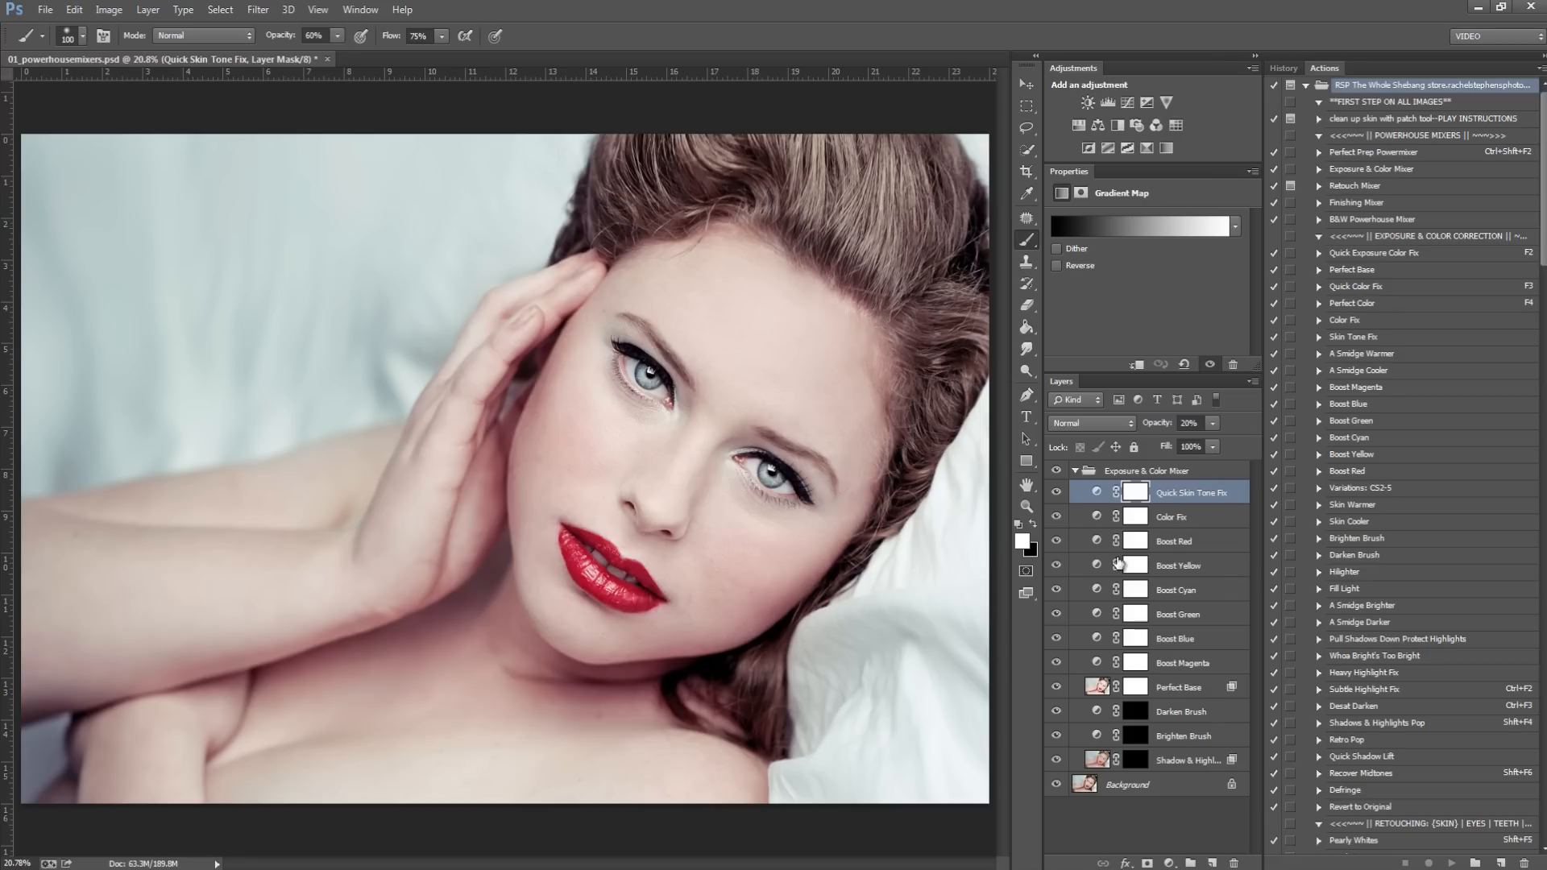
{"action": "left_click", "coordinate": [1058, 493]}
{"action": "left_click", "coordinate": [1057, 494]}
{"action": "left_click", "coordinate": [1058, 494]}
Step: Compare the portrait with and without the Color Fix layer and reduce the layer's fill to 44%
{"action": "left_click", "coordinate": [1178, 520]}
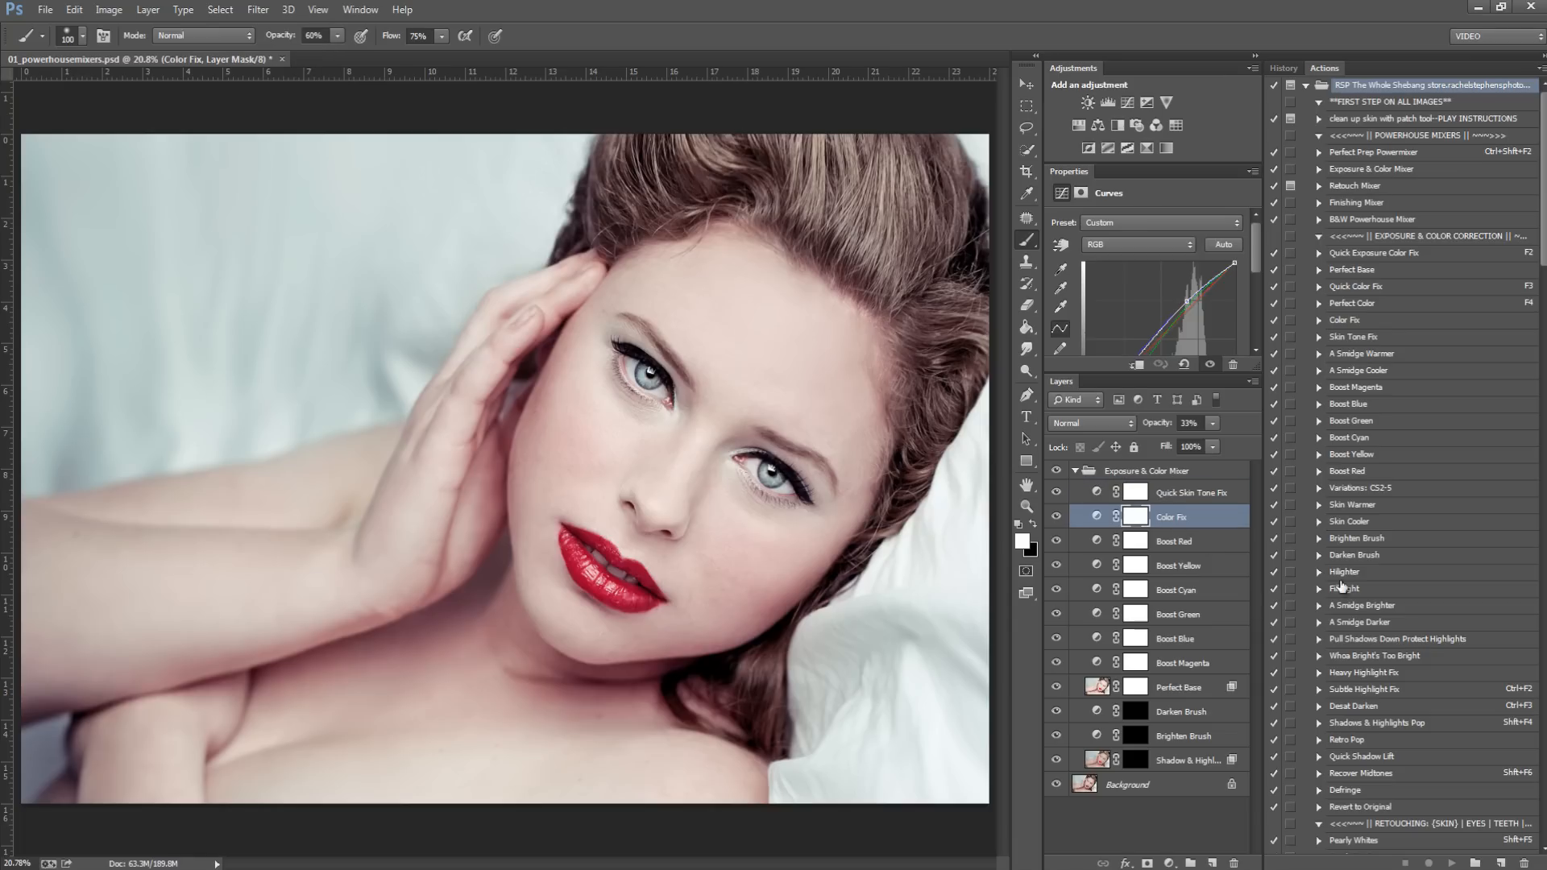
{"action": "left_click", "coordinate": [1057, 518]}
{"action": "left_click", "coordinate": [1057, 517]}
{"action": "left_click", "coordinate": [1057, 517]}
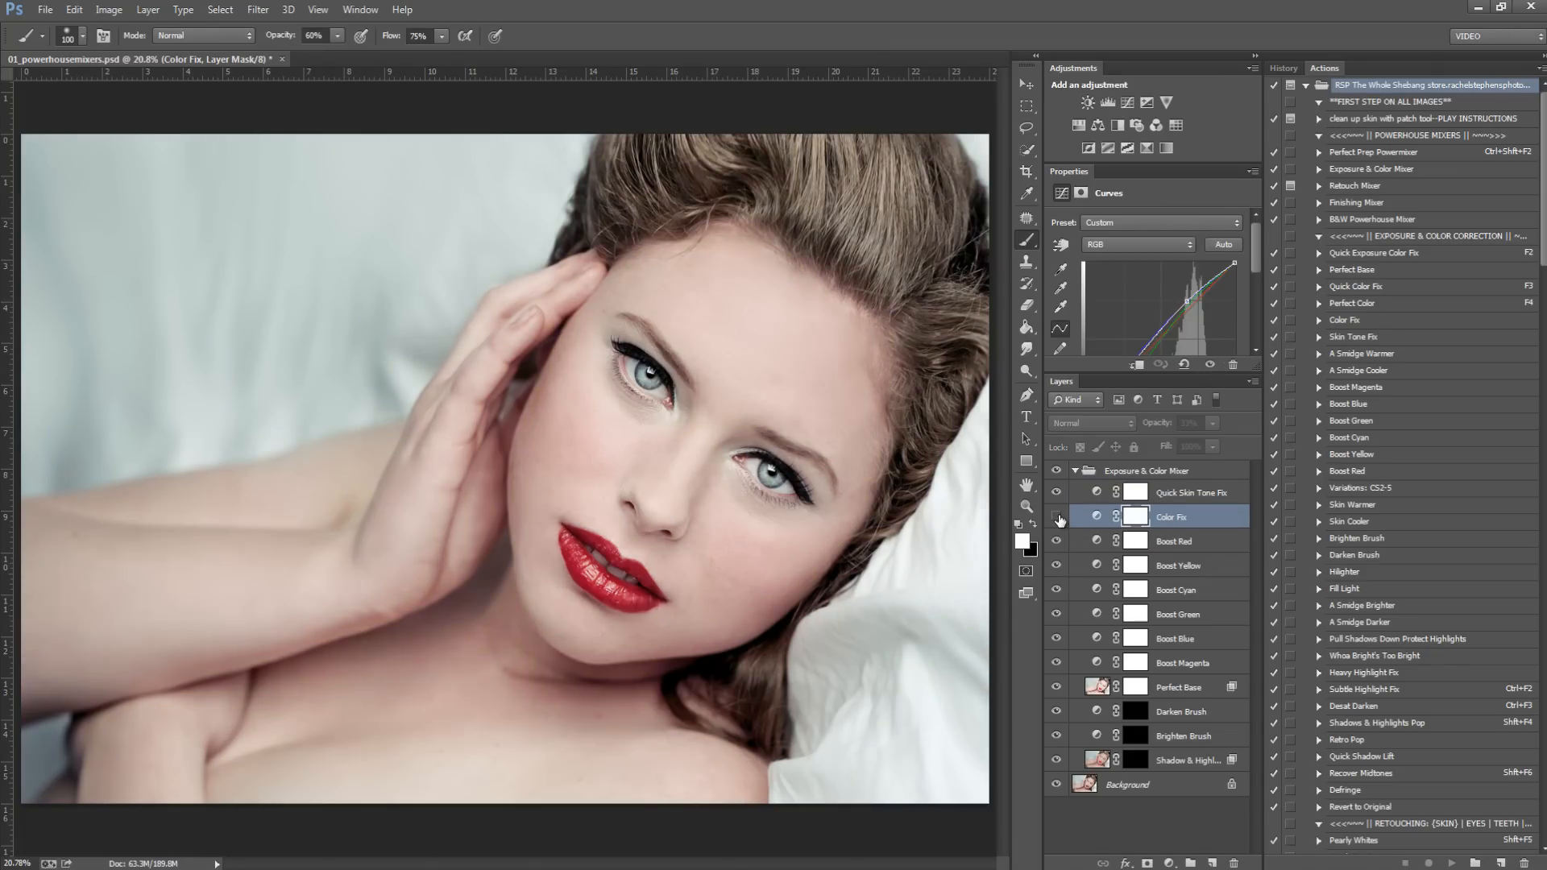
{"action": "left_click", "coordinate": [1058, 517]}
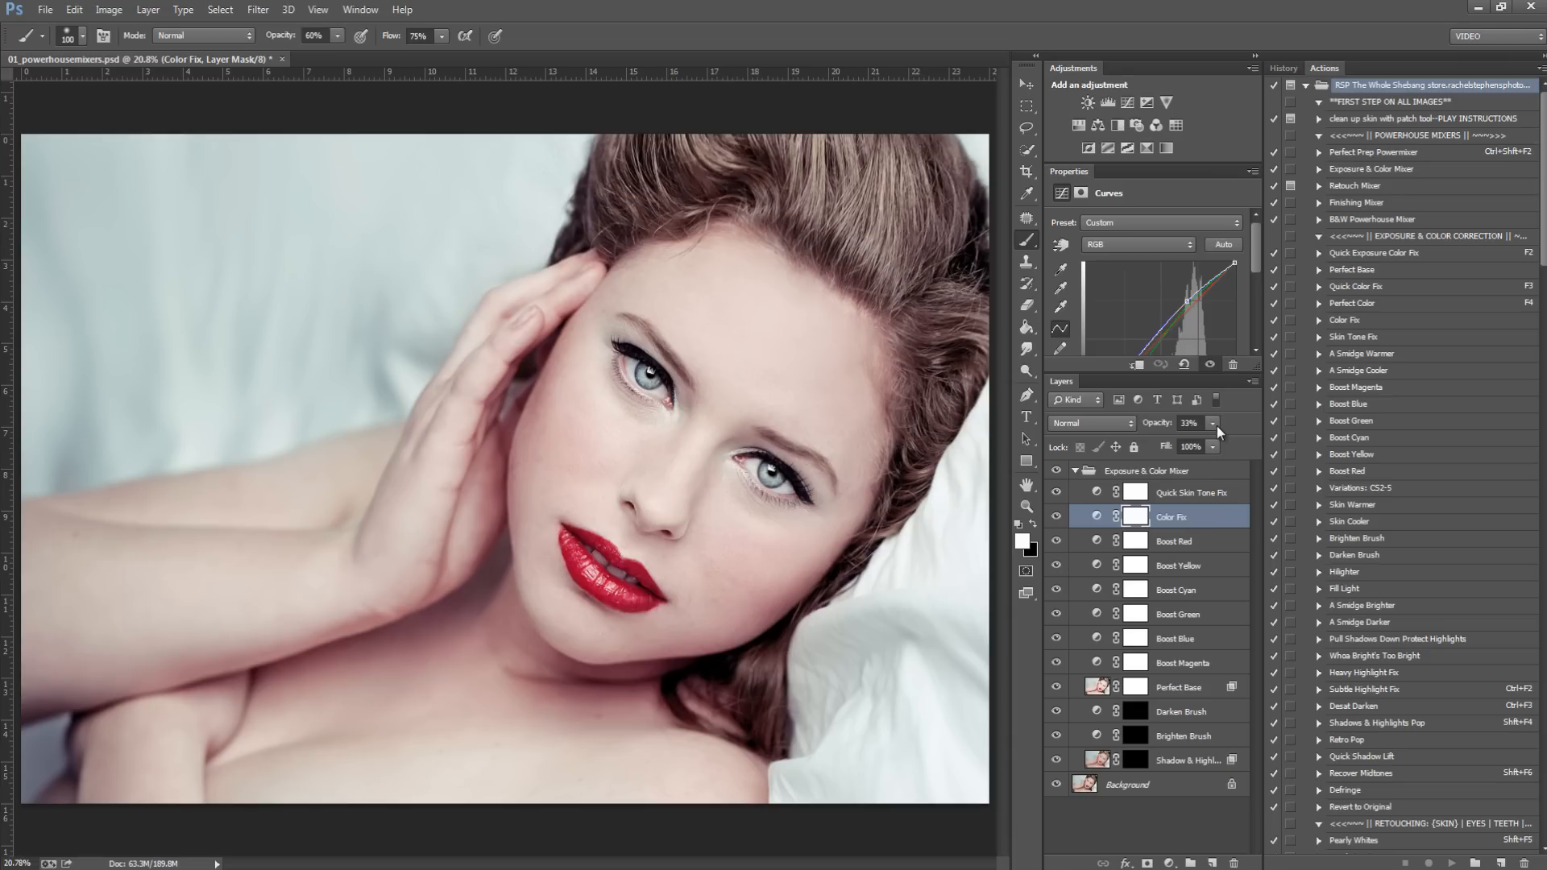
{"action": "left_click", "coordinate": [1212, 447]}
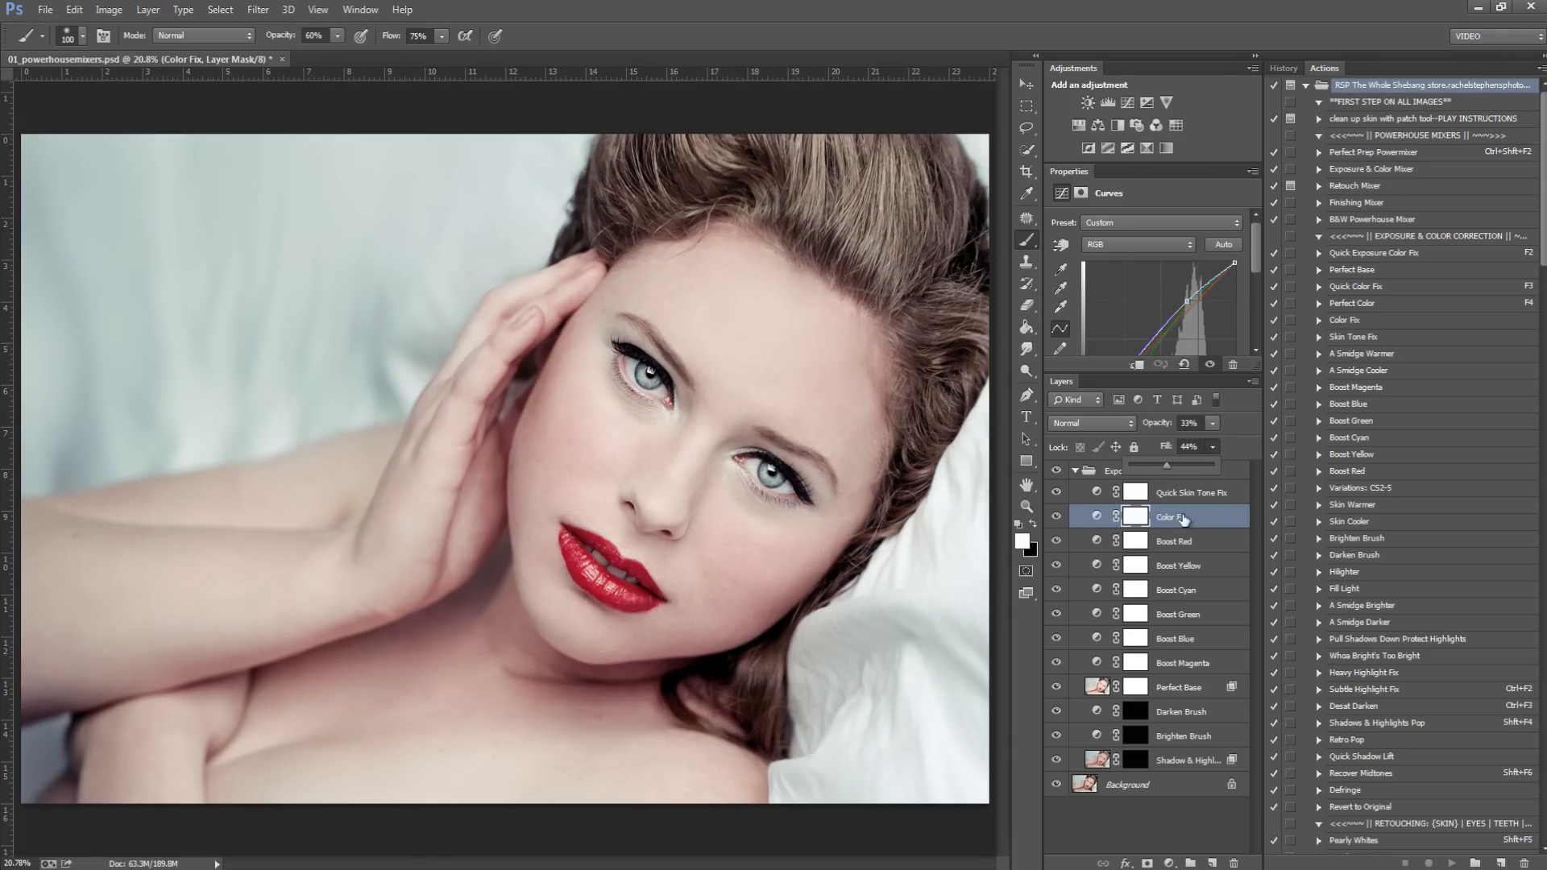
Step: Try several opacity strengths on the Boost Red layer and set it to 13%
{"action": "left_click", "coordinate": [1181, 545]}
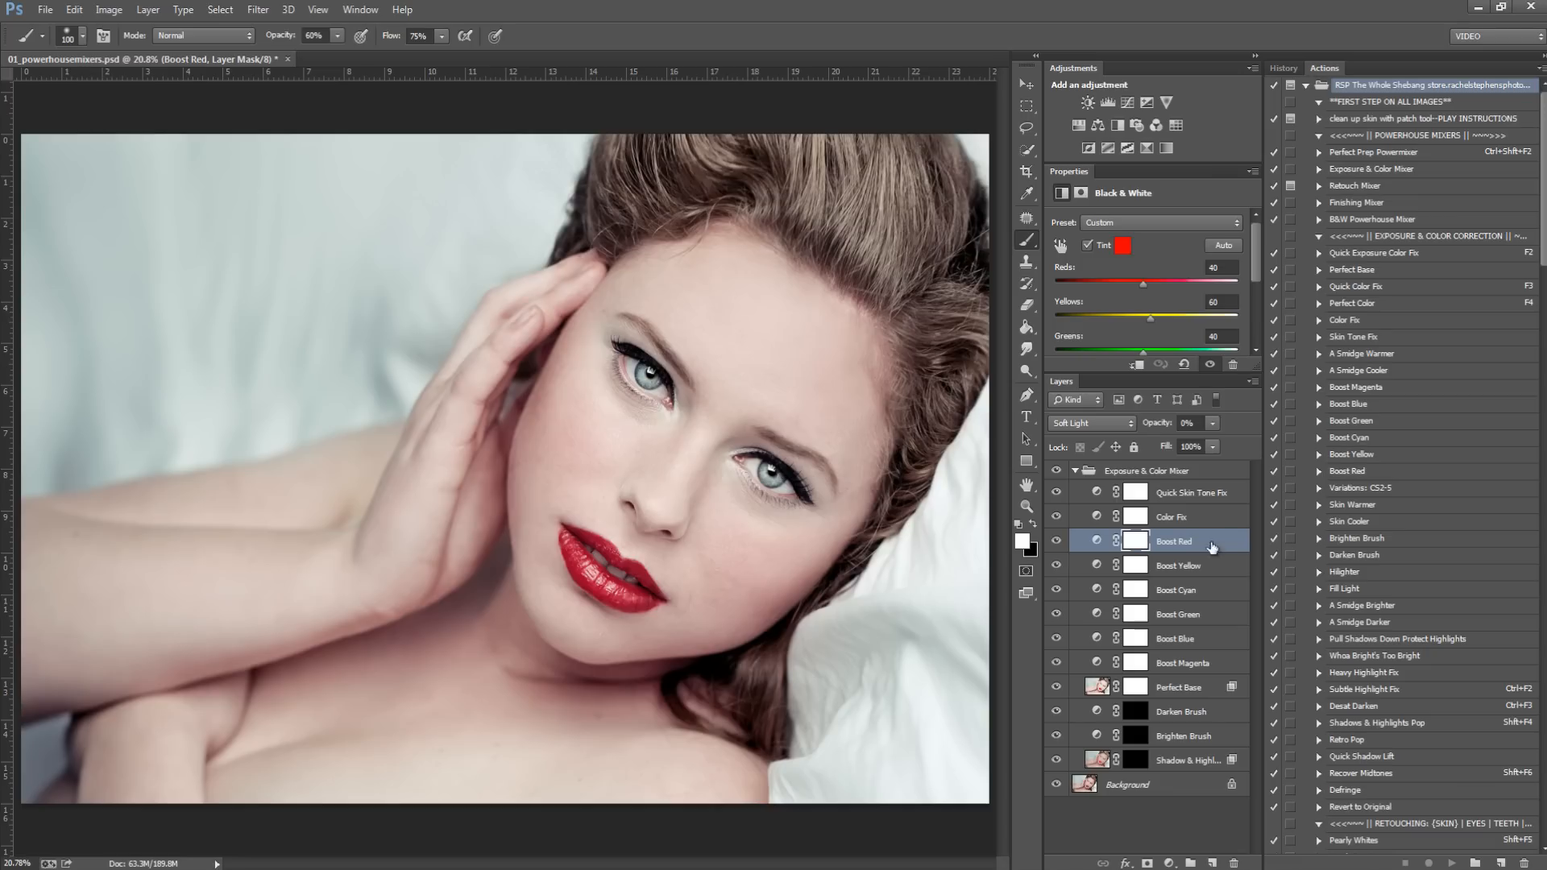
{"action": "left_click", "coordinate": [1212, 423]}
{"action": "left_click_drag", "start_coordinate": [1185, 448], "coordinate": [1170, 452]}
{"action": "left_click_drag", "start_coordinate": [1183, 446], "coordinate": [1164, 489]}
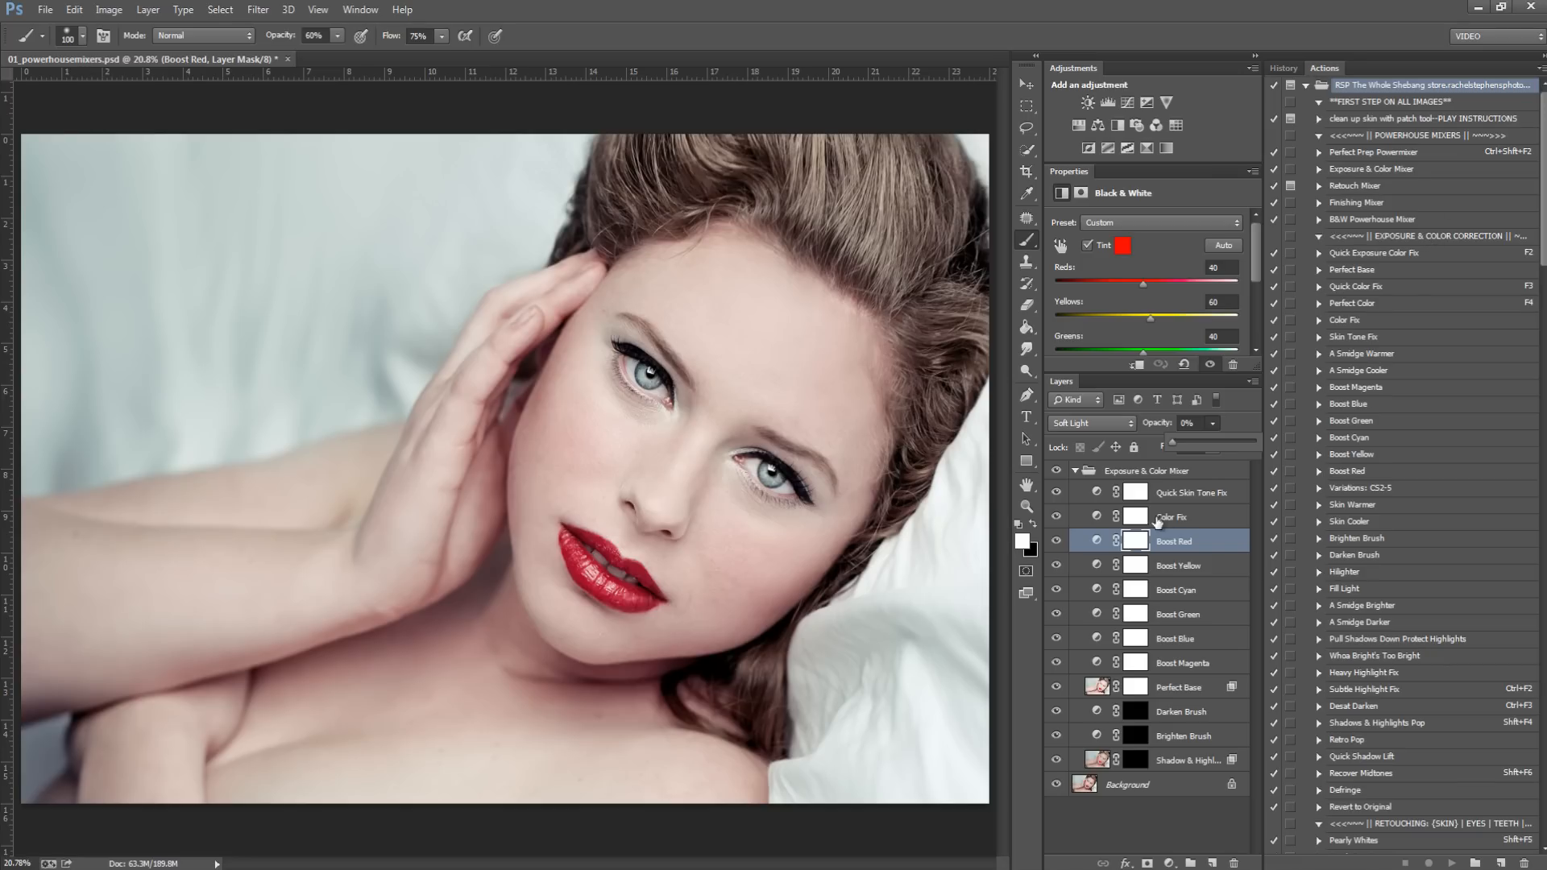
{"action": "left_click_drag", "start_coordinate": [1201, 440], "coordinate": [1190, 439]}
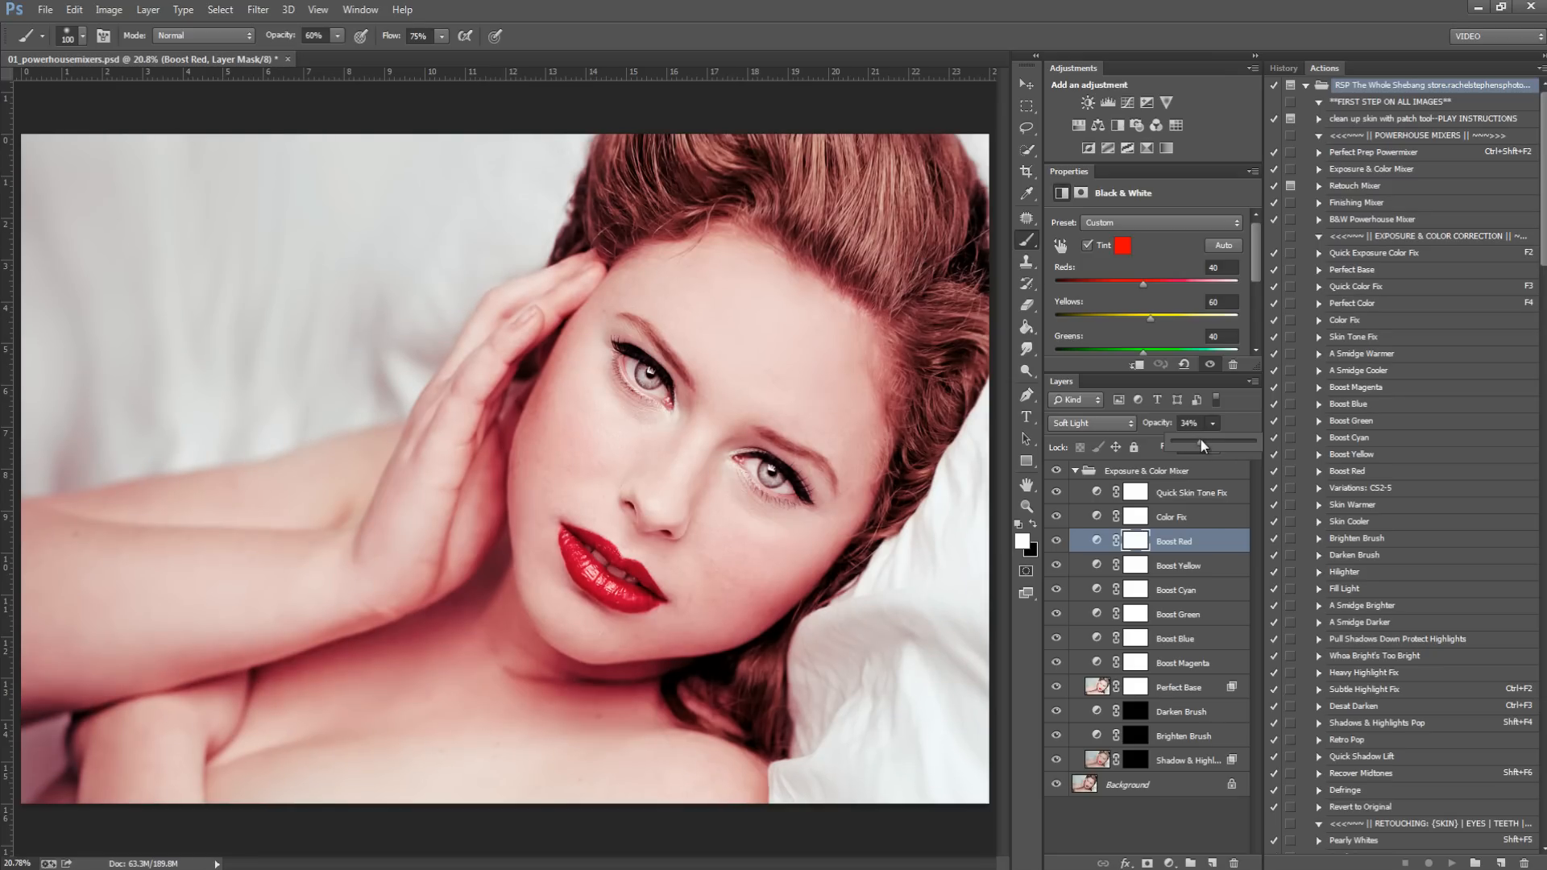
{"action": "left_click_drag", "start_coordinate": [1199, 438], "coordinate": [1162, 443]}
{"action": "left_click_drag", "start_coordinate": [1183, 452], "coordinate": [1182, 451]}
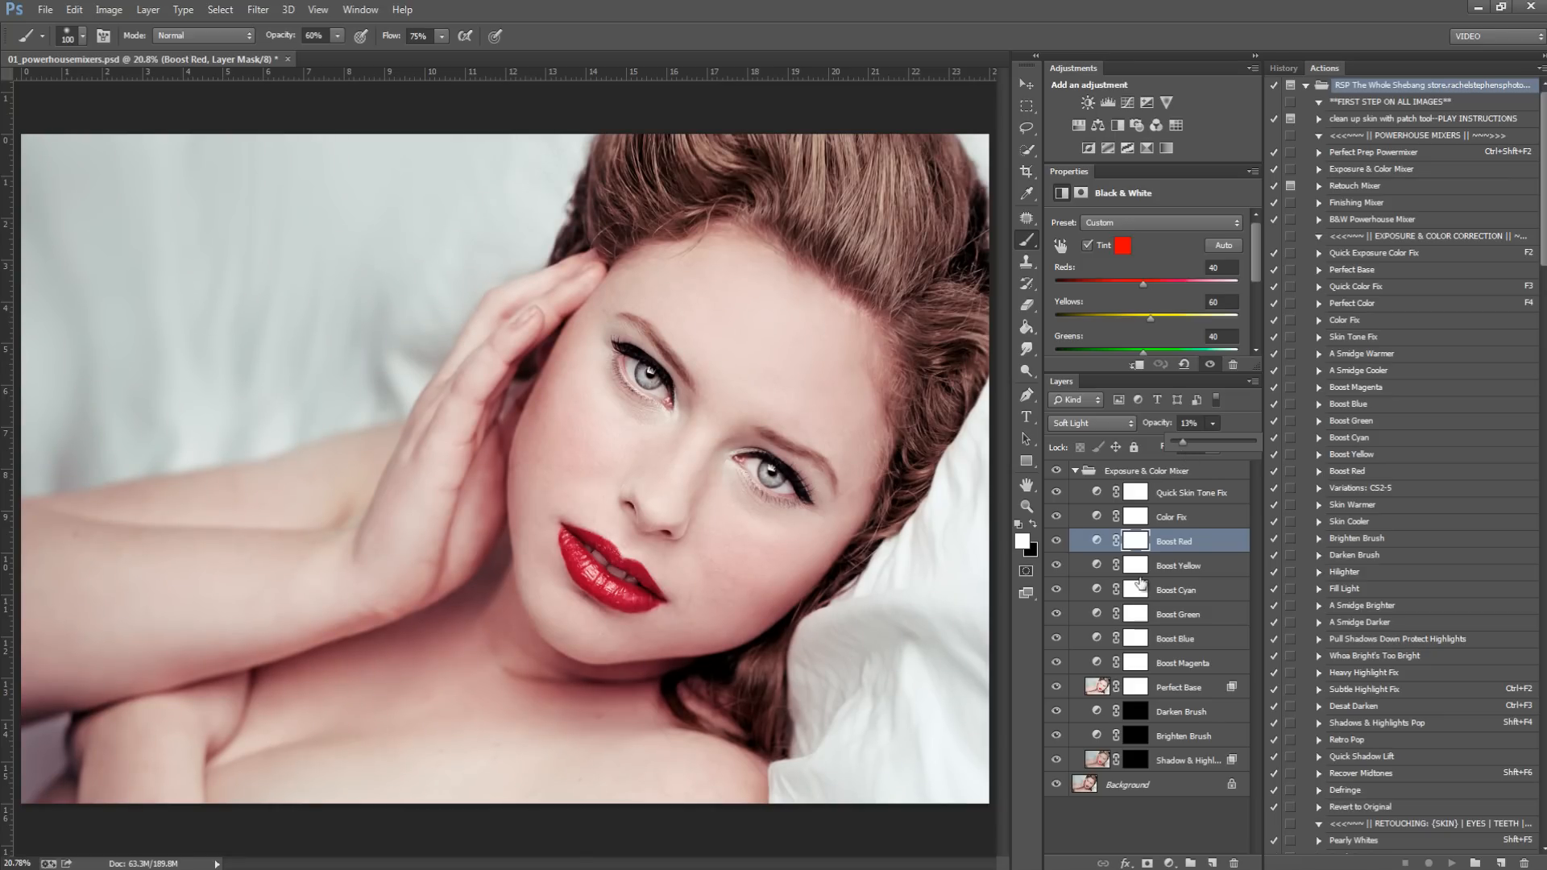
Step: Compare the portrait with and without the Boost Red layer
{"action": "left_click", "coordinate": [1055, 544]}
{"action": "left_click", "coordinate": [1057, 544]}
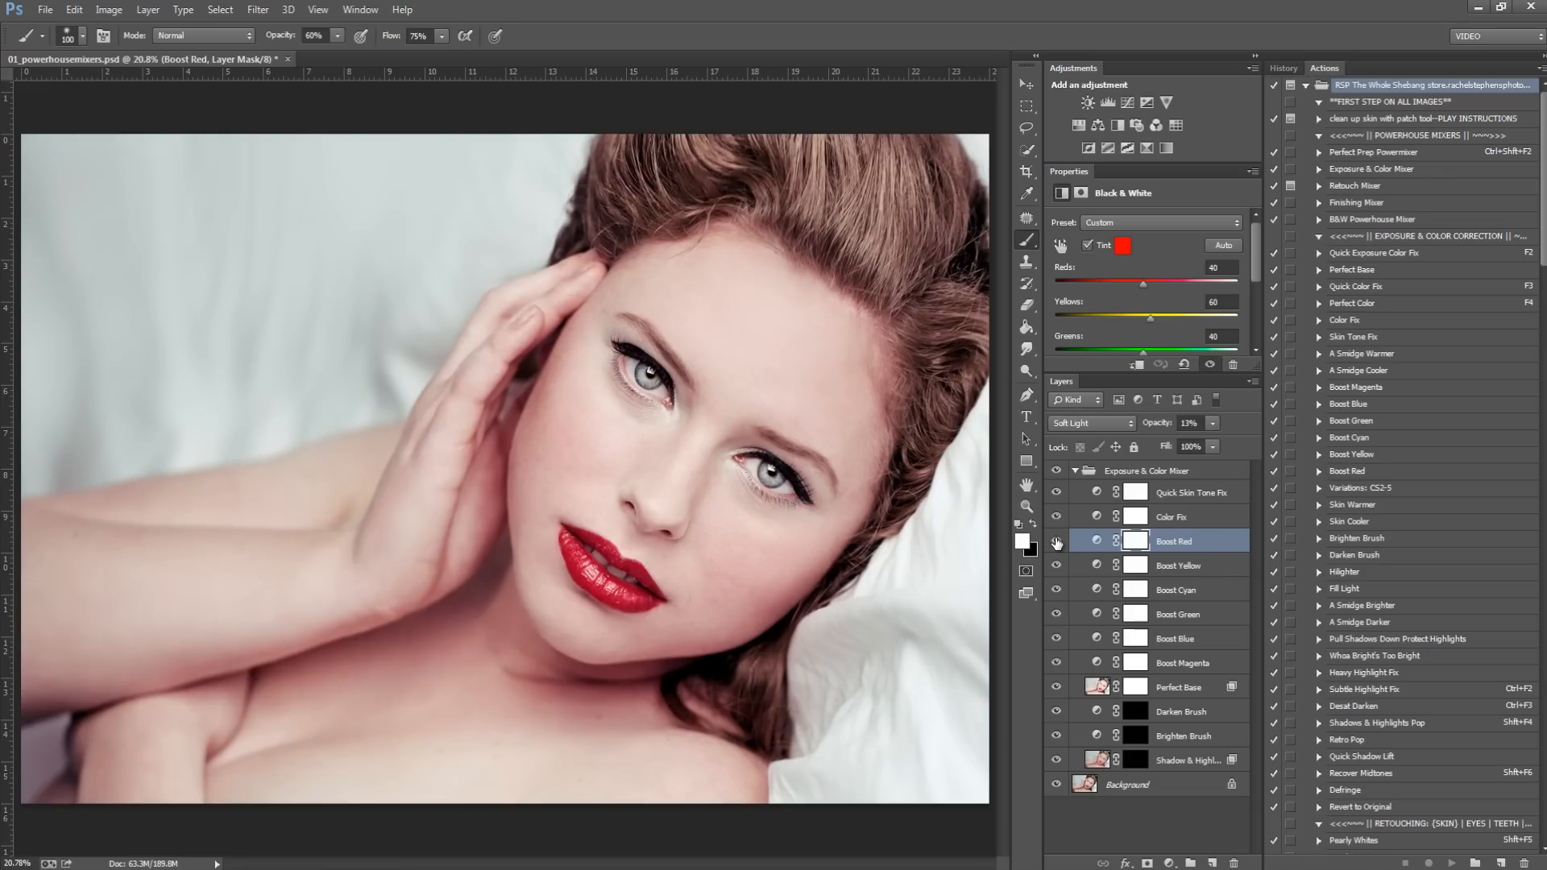
{"action": "left_click", "coordinate": [1057, 543]}
{"action": "left_click", "coordinate": [1058, 543]}
{"action": "left_click", "coordinate": [1059, 542]}
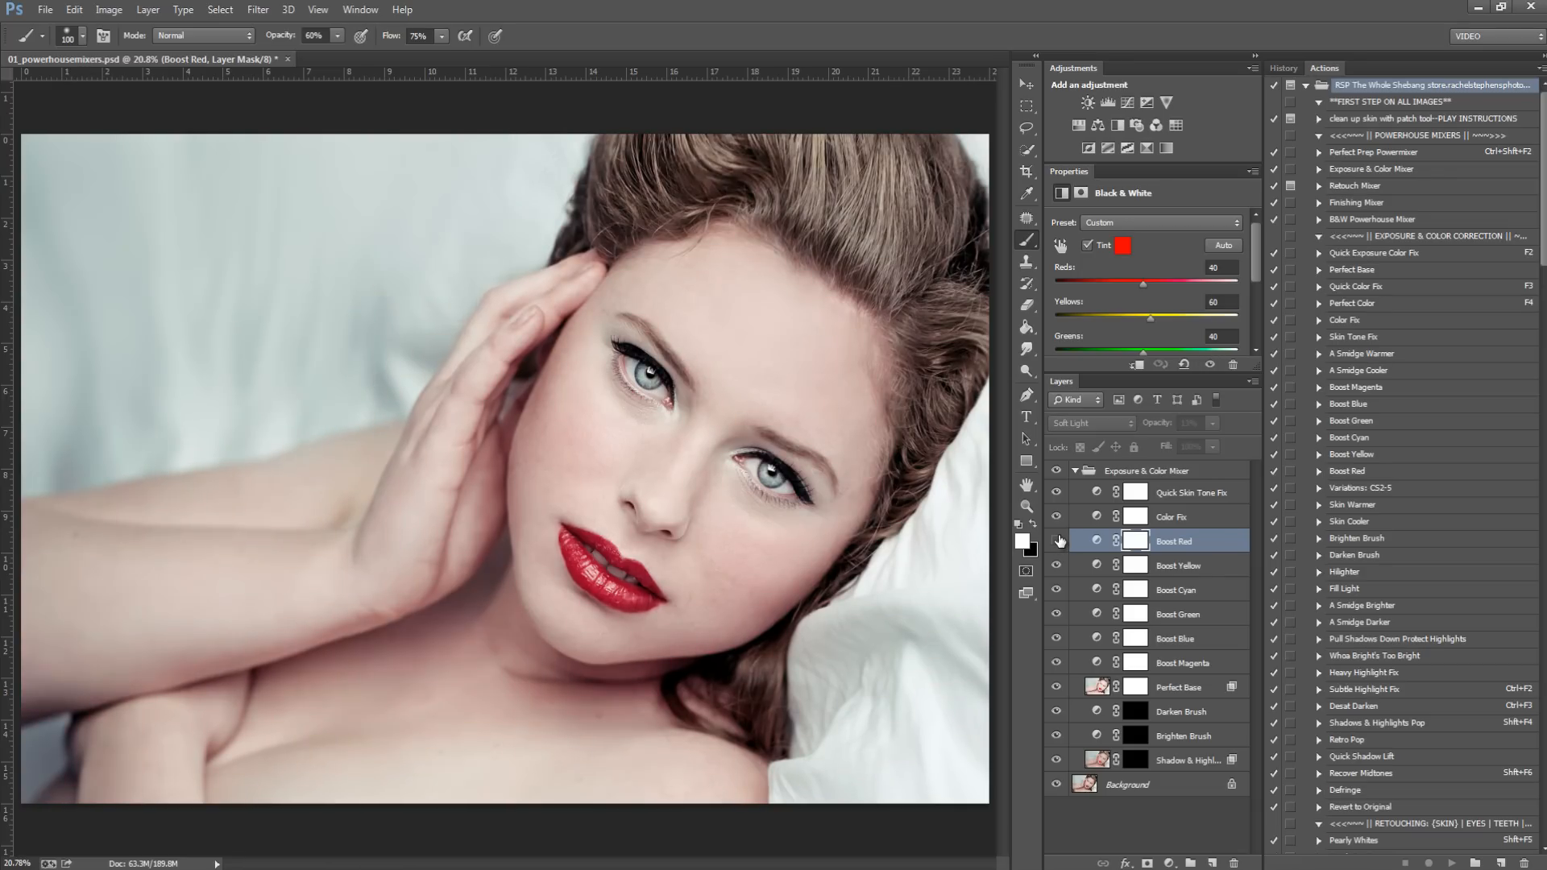
{"action": "left_click", "coordinate": [1060, 541]}
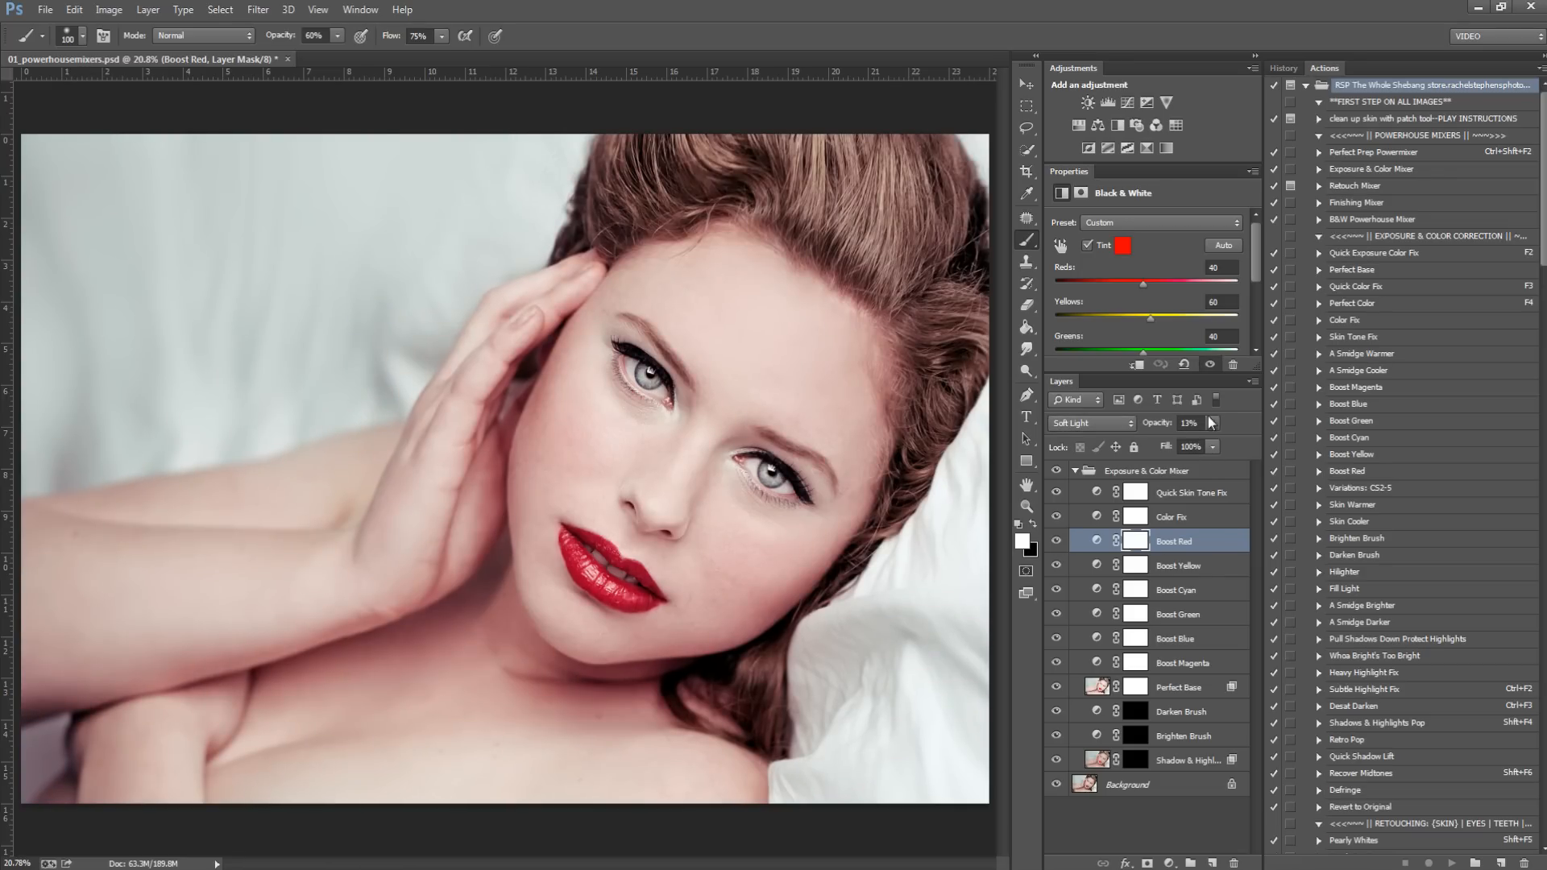
Step: Fine-tune the fill of the Boost Red layer
{"action": "left_click", "coordinate": [1211, 427]}
{"action": "left_click", "coordinate": [1213, 447]}
{"action": "left_click_drag", "start_coordinate": [1105, 471], "coordinate": [1322, 454]}
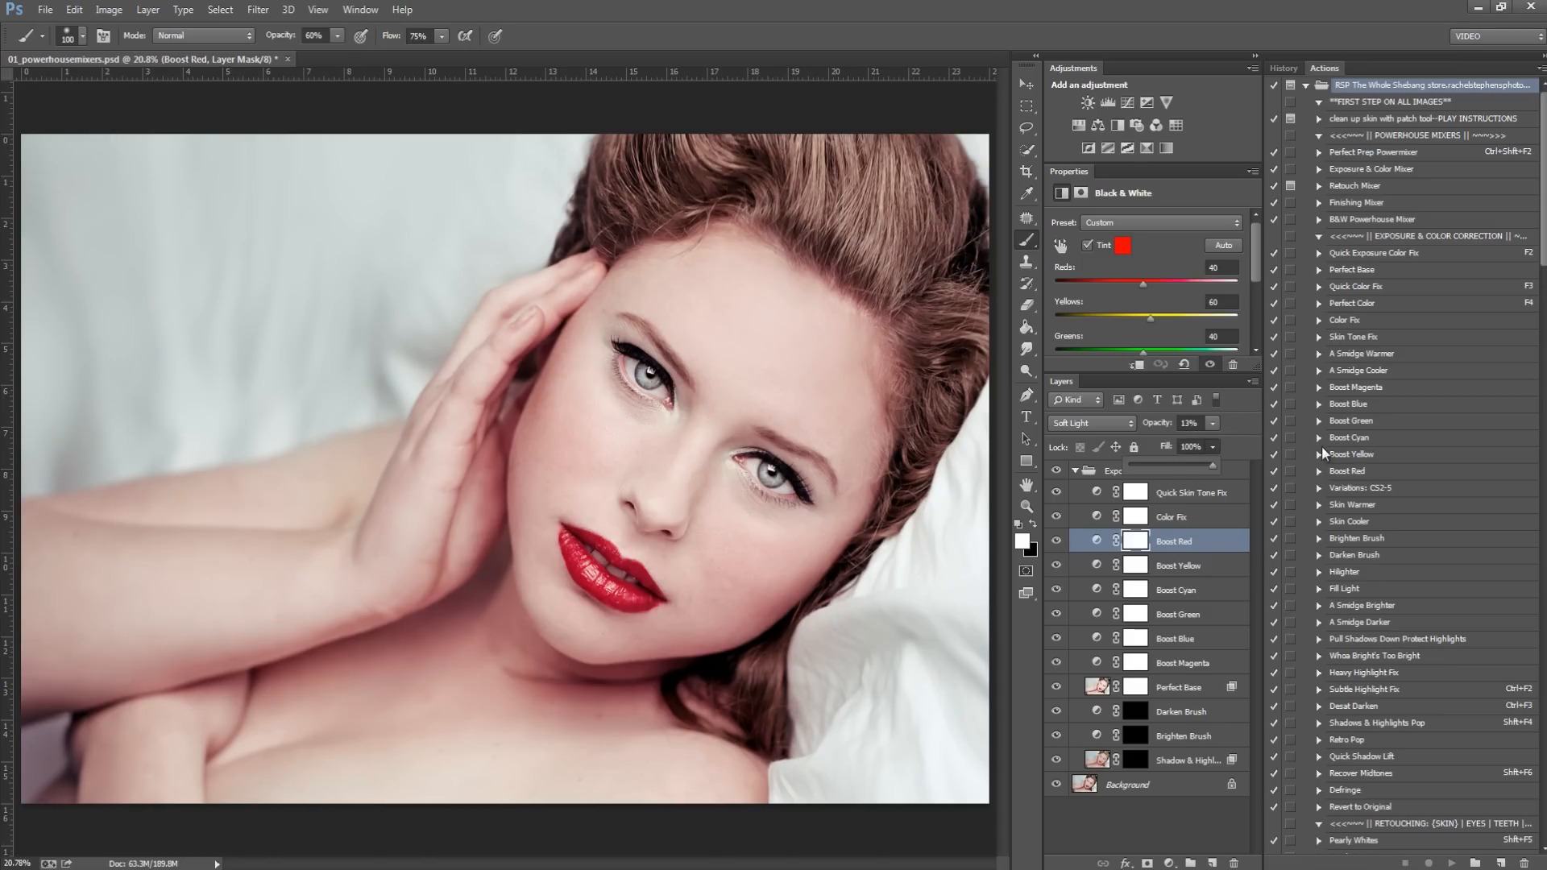
{"action": "left_click_drag", "start_coordinate": [1139, 488], "coordinate": [1168, 506]}
Step: Set the Boost Yellow layer's opacity to 33% and invert its white mask to hide the effect
{"action": "left_click", "coordinate": [1163, 567]}
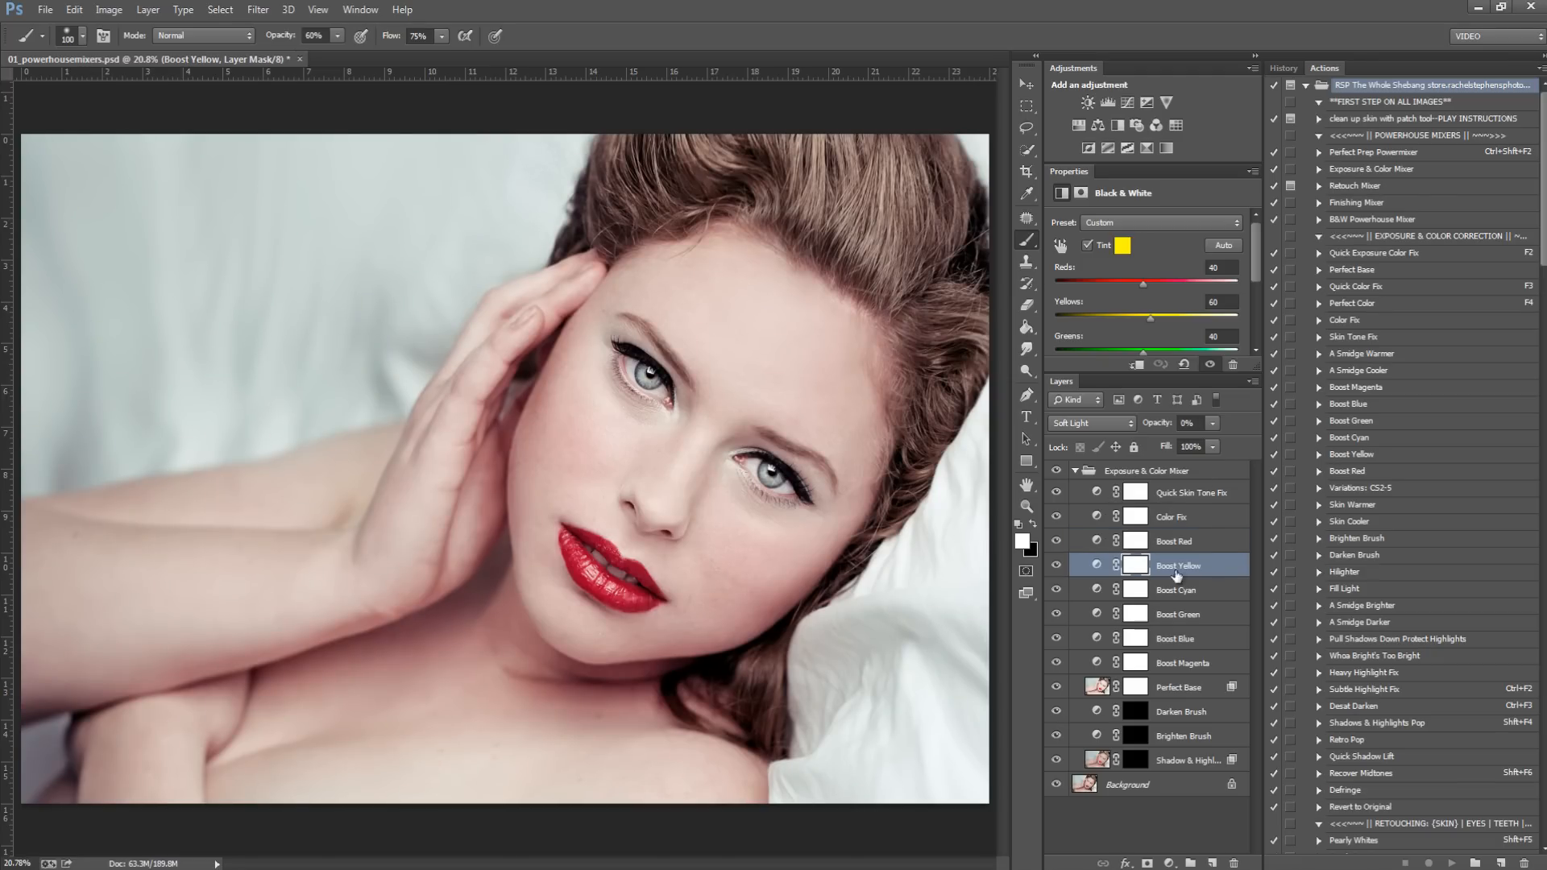
{"action": "mouse_move", "coordinate": [1203, 438]}
{"action": "left_mouse_down"}
{"action": "mouse_move", "coordinate": [1105, 452]}
{"action": "mouse_move", "coordinate": [1186, 462]}
{"action": "left_mouse_up"}
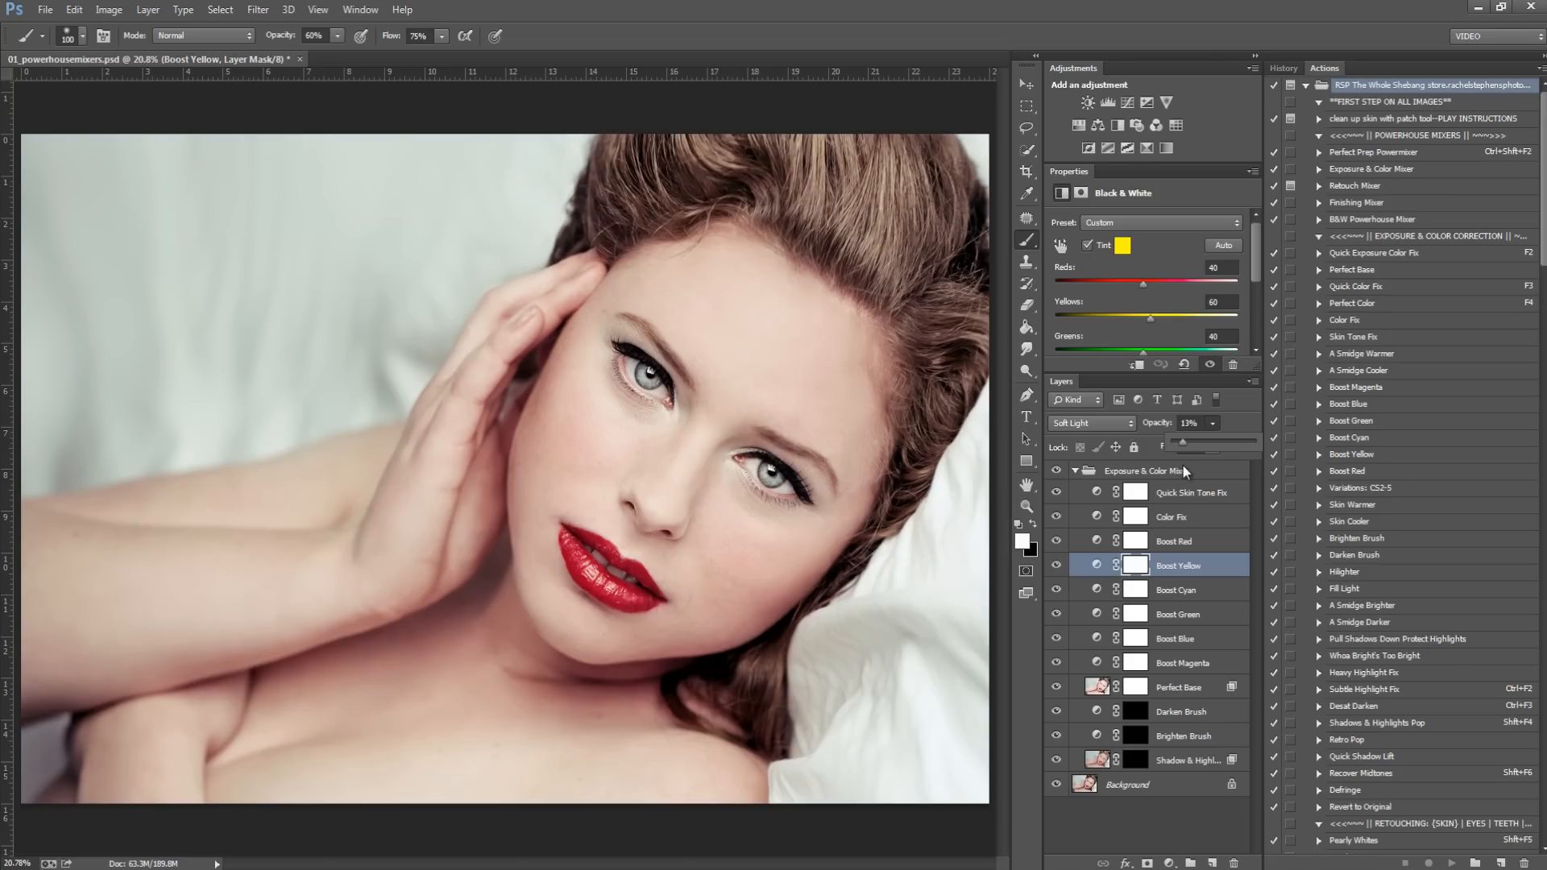
{"action": "left_click_drag", "start_coordinate": [1206, 466], "coordinate": [1210, 467]}
{"action": "left_click", "coordinate": [1136, 567]}
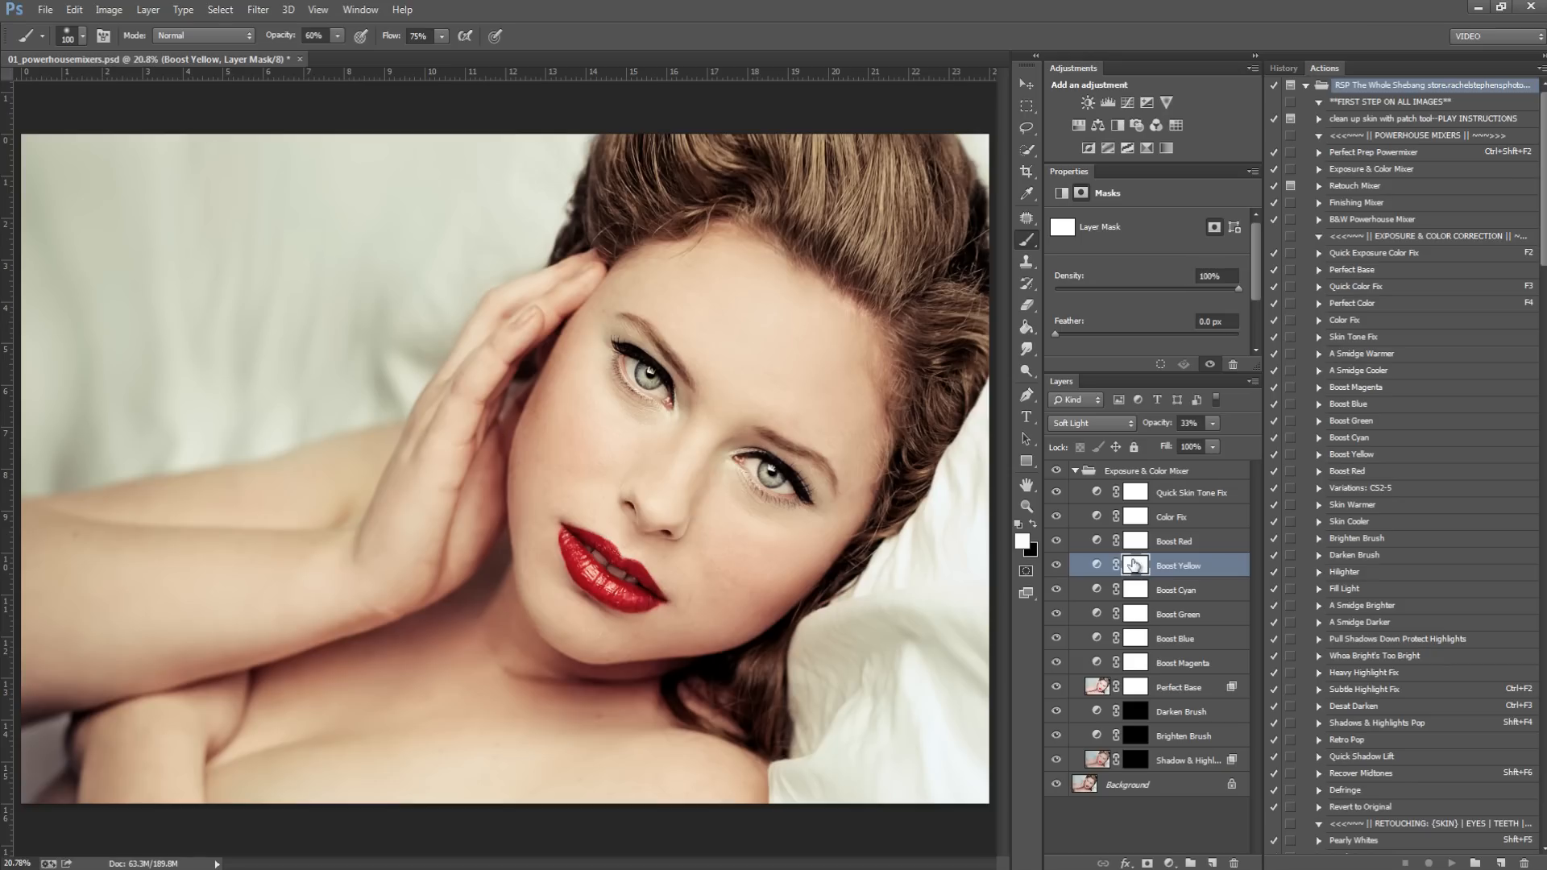
{"action": "key", "text": "ctrl+i"}
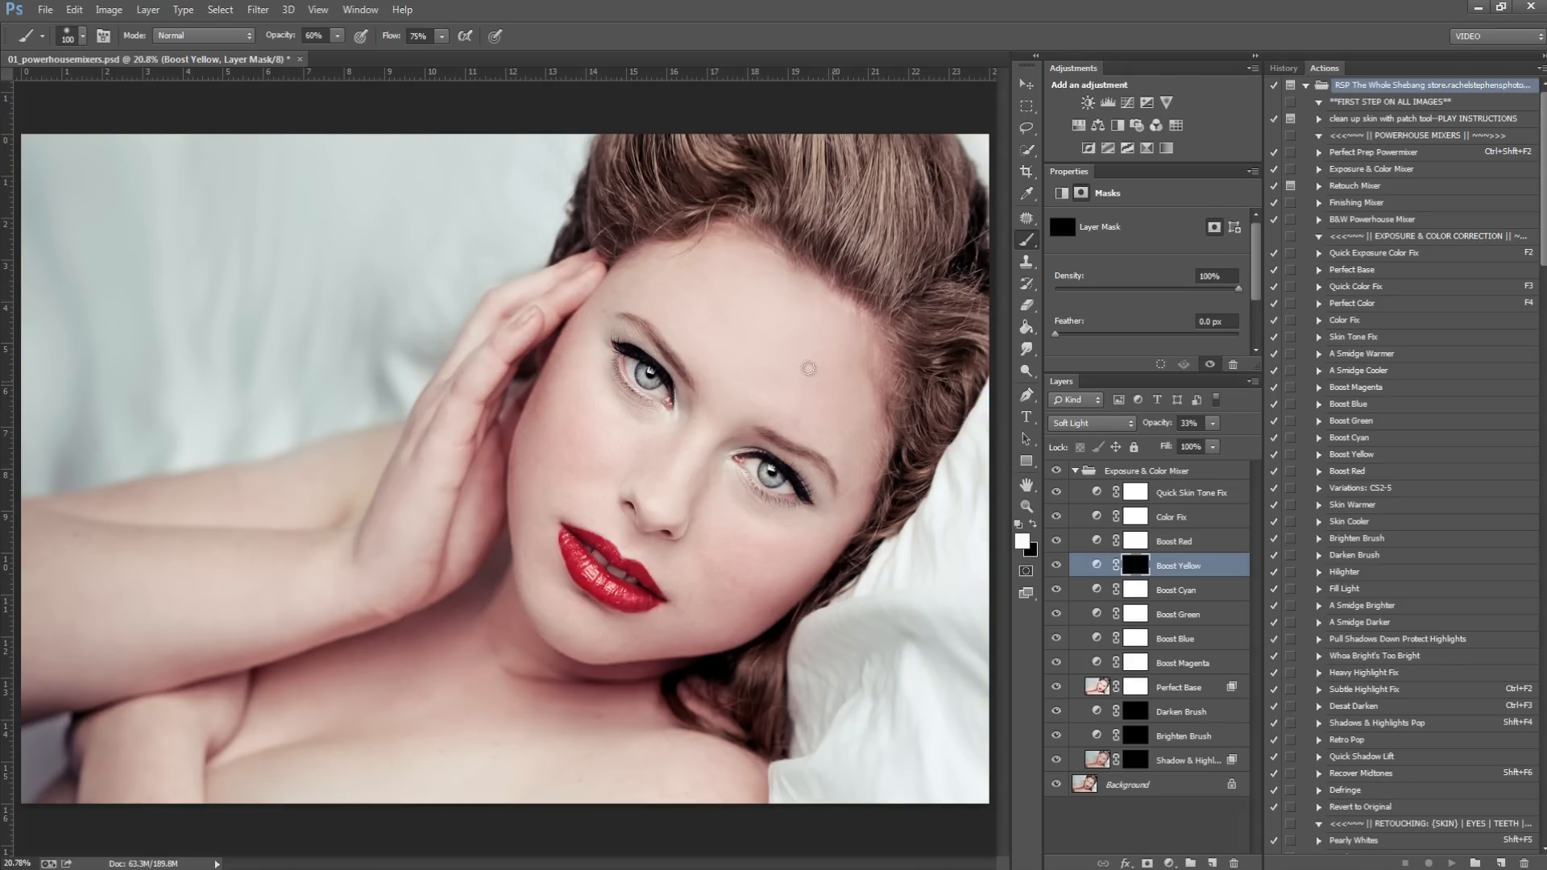
Step: Paint the Boost Yellow effect onto the hair with a 700 px white brush and fine-tune the layer's fill
{"action": "key", "text": "bracketright"}
{"action": "key", "text": "bracketright"}
{"action": "key", "text": "bracketright"}
{"action": "key", "text": "bracketright"}
{"action": "key", "text": "bracketright"}
{"action": "key", "text": "bracketright"}
{"action": "key", "text": "bracketright"}
{"action": "key", "text": "bracketright"}
{"action": "key", "text": "bracketright"}
{"action": "key", "text": "bracketright"}
{"action": "mouse_move", "coordinate": [848, 207]}
{"action": "left_mouse_down"}
{"action": "mouse_move", "coordinate": [917, 252]}
{"action": "mouse_move", "coordinate": [848, 141]}
{"action": "mouse_move", "coordinate": [928, 186]}
{"action": "mouse_move", "coordinate": [932, 292]}
{"action": "left_mouse_up"}
{"action": "mouse_move", "coordinate": [677, 179]}
{"action": "left_mouse_down"}
{"action": "mouse_move", "coordinate": [635, 182]}
{"action": "mouse_move", "coordinate": [893, 163]}
{"action": "mouse_move", "coordinate": [963, 321]}
{"action": "mouse_move", "coordinate": [954, 407]}
{"action": "mouse_move", "coordinate": [912, 161]}
{"action": "mouse_move", "coordinate": [912, 174]}
{"action": "left_mouse_up"}
{"action": "left_click_drag", "start_coordinate": [1212, 447], "coordinate": [1033, 486]}
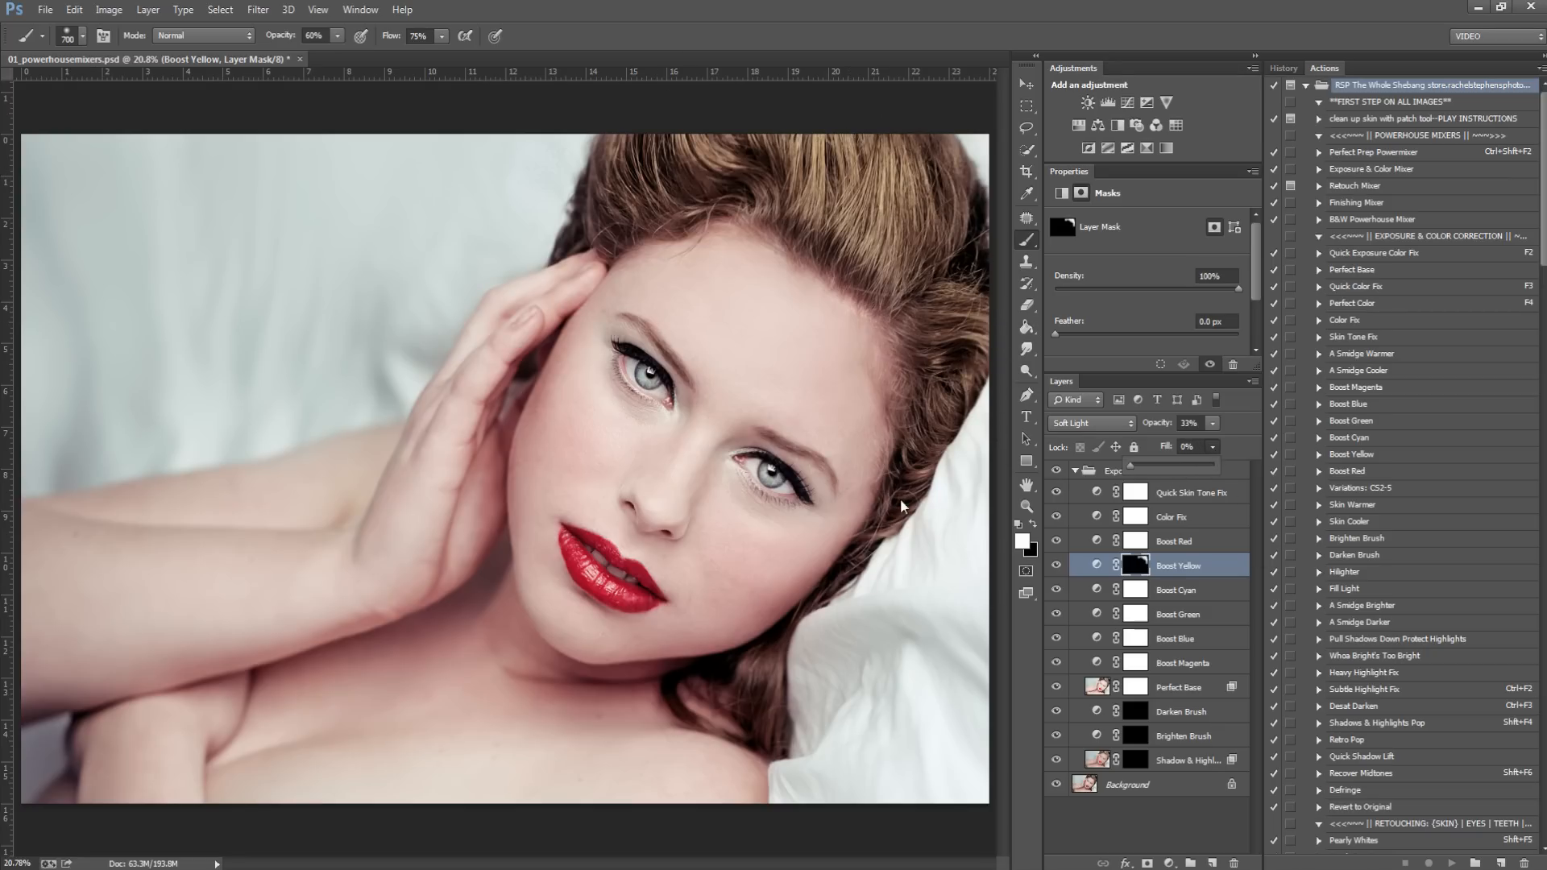
Step: Set the Boost Cyan layer's opacity to 22% and invert its mask to hide the effect
{"action": "left_click", "coordinate": [1152, 595]}
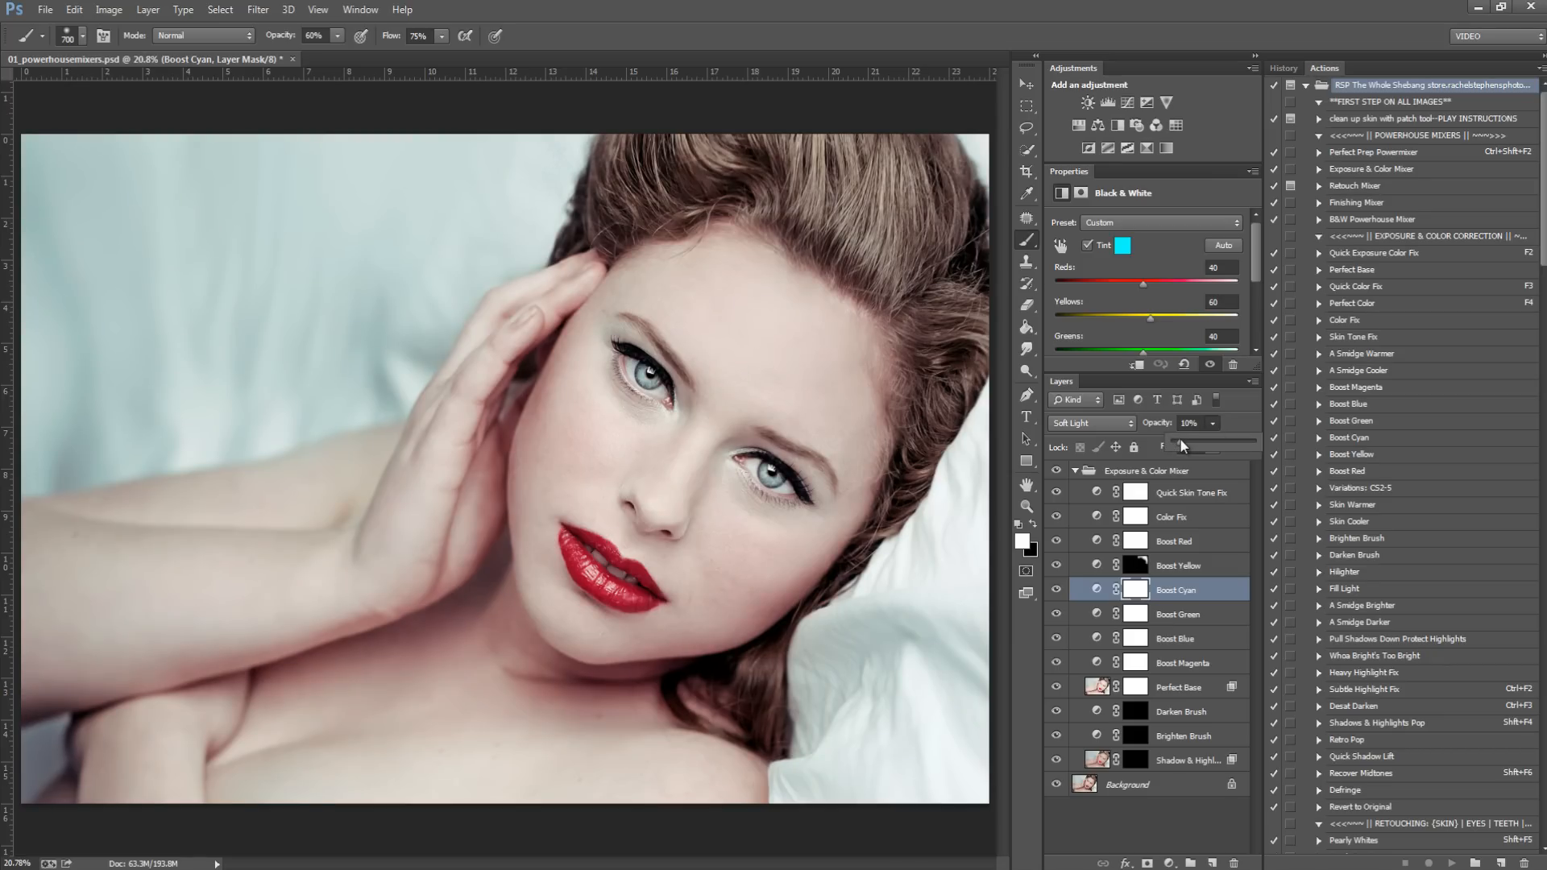
{"action": "left_click_drag", "start_coordinate": [1180, 438], "coordinate": [1209, 443]}
{"action": "left_click", "coordinate": [1130, 597]}
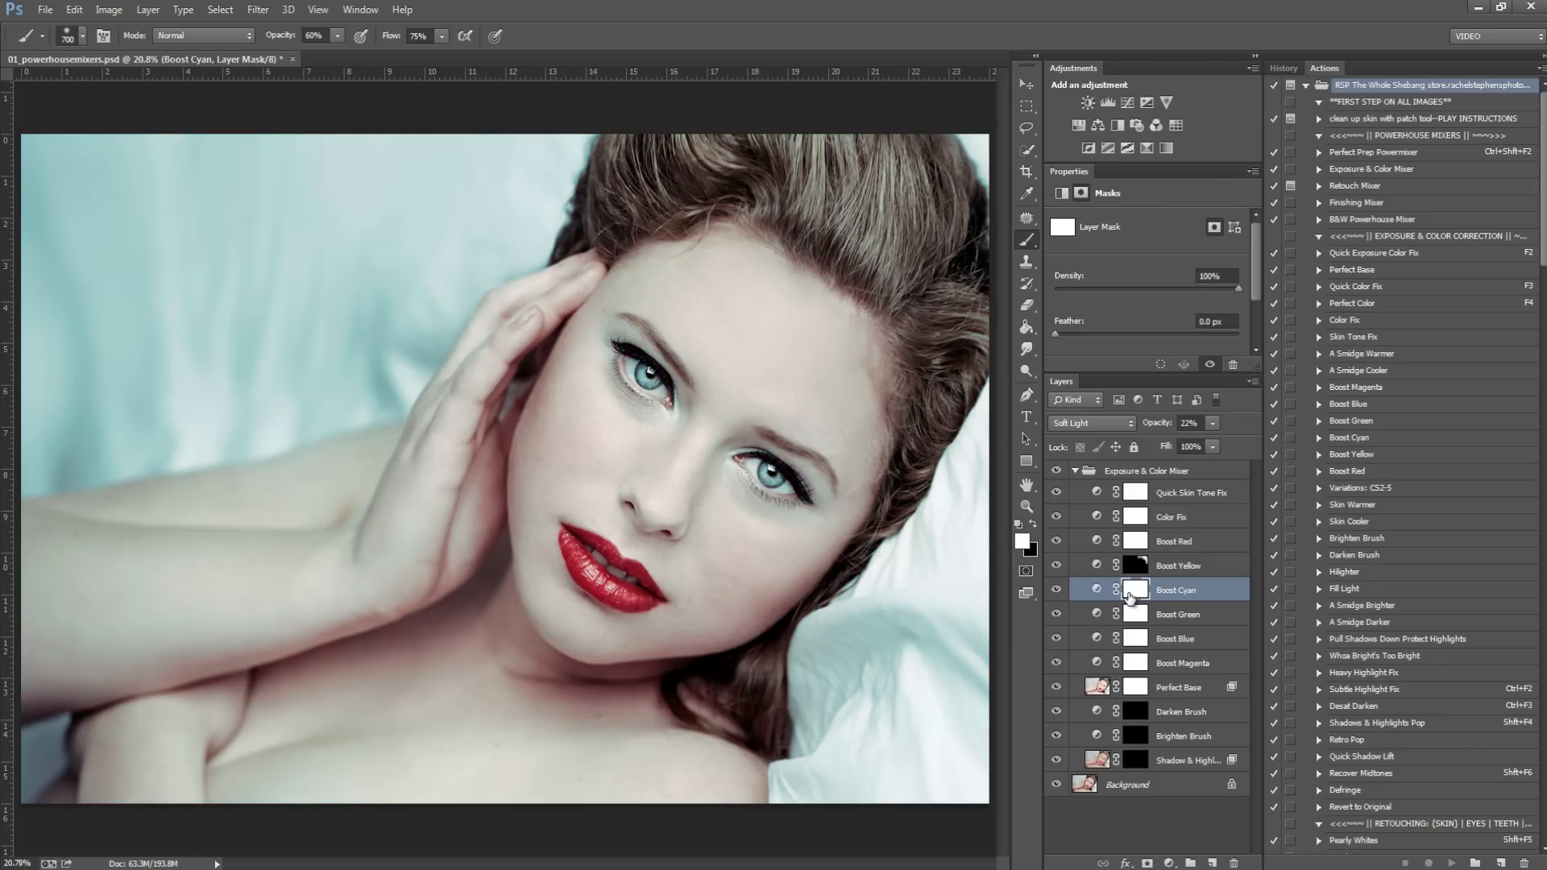
{"action": "key", "text": "ctrl+i"}
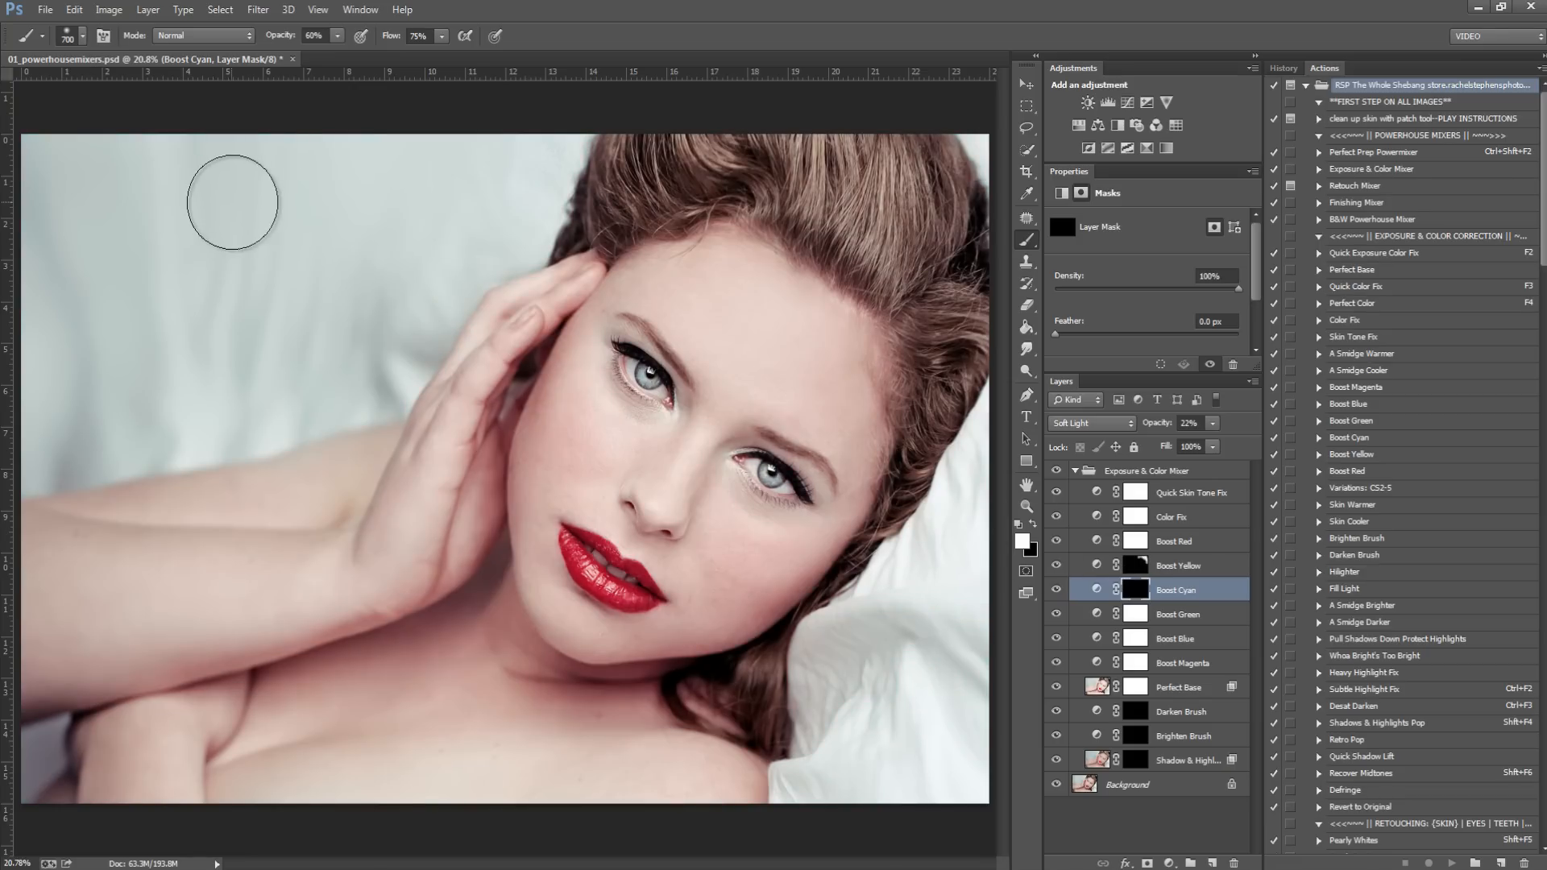
Step: Paint the Boost Cyan effect onto the sheets behind and beside the woman with an 1100 px white brush
{"action": "key", "text": "bracketright"}
{"action": "key", "text": "bracketright"}
{"action": "key", "text": "bracketright"}
{"action": "key", "text": "bracketright"}
{"action": "mouse_move", "coordinate": [263, 214]}
{"action": "left_mouse_down"}
{"action": "mouse_move", "coordinate": [160, 336]}
{"action": "mouse_move", "coordinate": [52, 408]}
{"action": "mouse_move", "coordinate": [234, 379]}
{"action": "mouse_move", "coordinate": [509, 206]}
{"action": "left_mouse_up"}
{"action": "left_click_drag", "start_coordinate": [951, 533], "coordinate": [974, 767]}
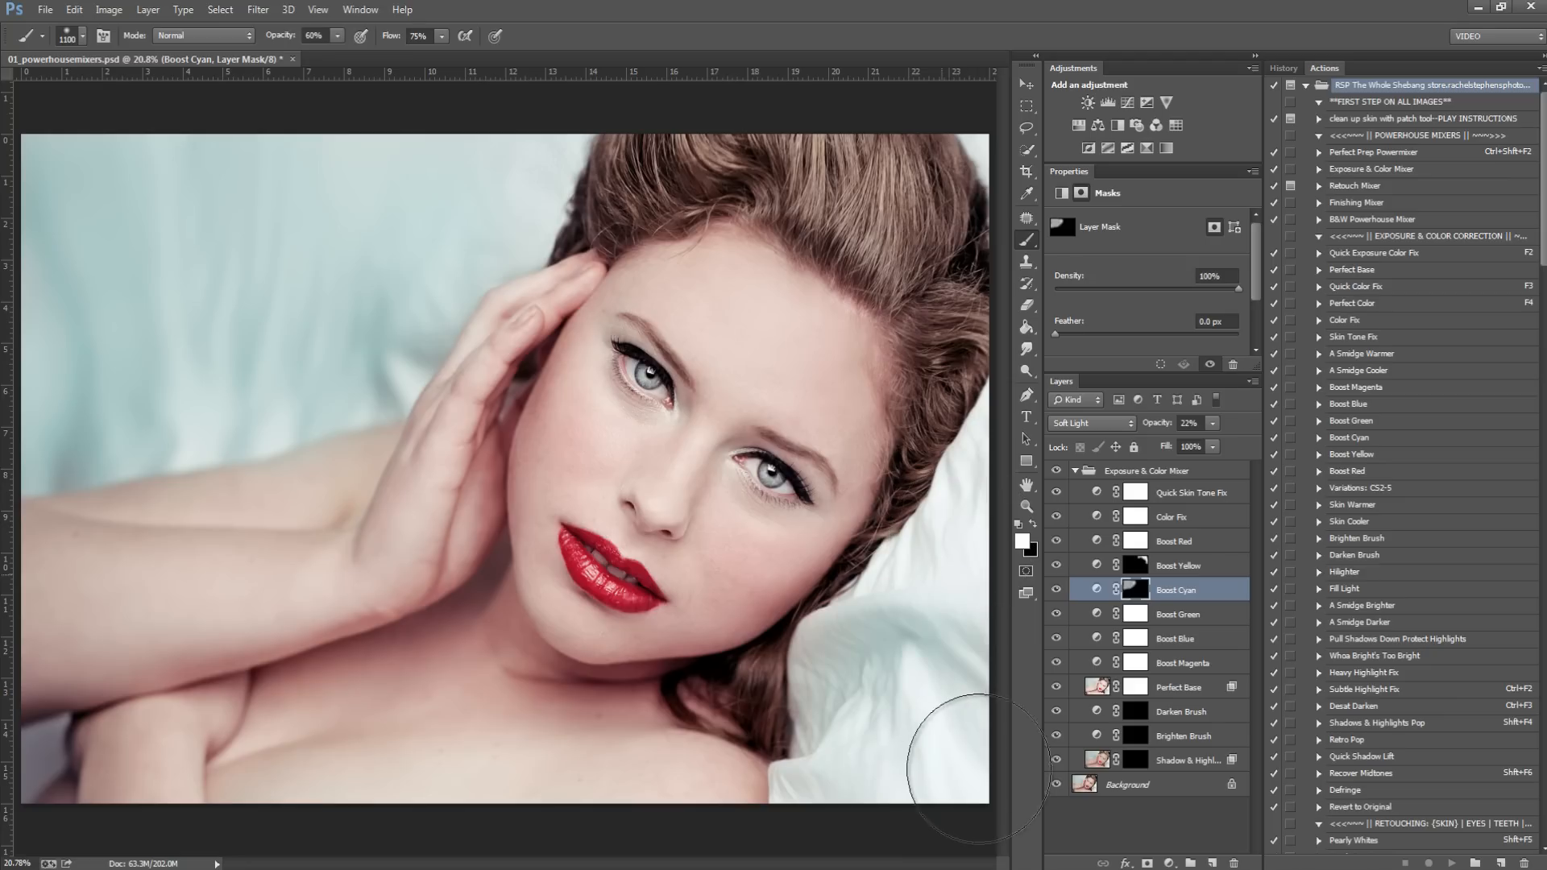
Step: Paint the Boost Cyan effect onto the eyes with a 100 px brush and fine-tune the layer's fill
{"action": "key", "text": "bracketleft"}
{"action": "key", "text": "bracketleft"}
{"action": "key", "text": "bracketleft"}
{"action": "key", "text": "bracketleft"}
{"action": "key", "text": "bracketleft"}
{"action": "key", "text": "bracketleft"}
{"action": "key", "text": "bracketleft"}
{"action": "key", "text": "bracketleft"}
{"action": "key", "text": "bracketleft"}
{"action": "key", "text": "bracketleft"}
{"action": "key", "text": "bracketleft"}
{"action": "key", "text": "bracketleft"}
{"action": "key", "text": "bracketleft"}
{"action": "key", "text": "bracketleft"}
{"action": "left_click_drag", "start_coordinate": [771, 467], "coordinate": [775, 479]}
{"action": "left_click", "coordinate": [1213, 447]}
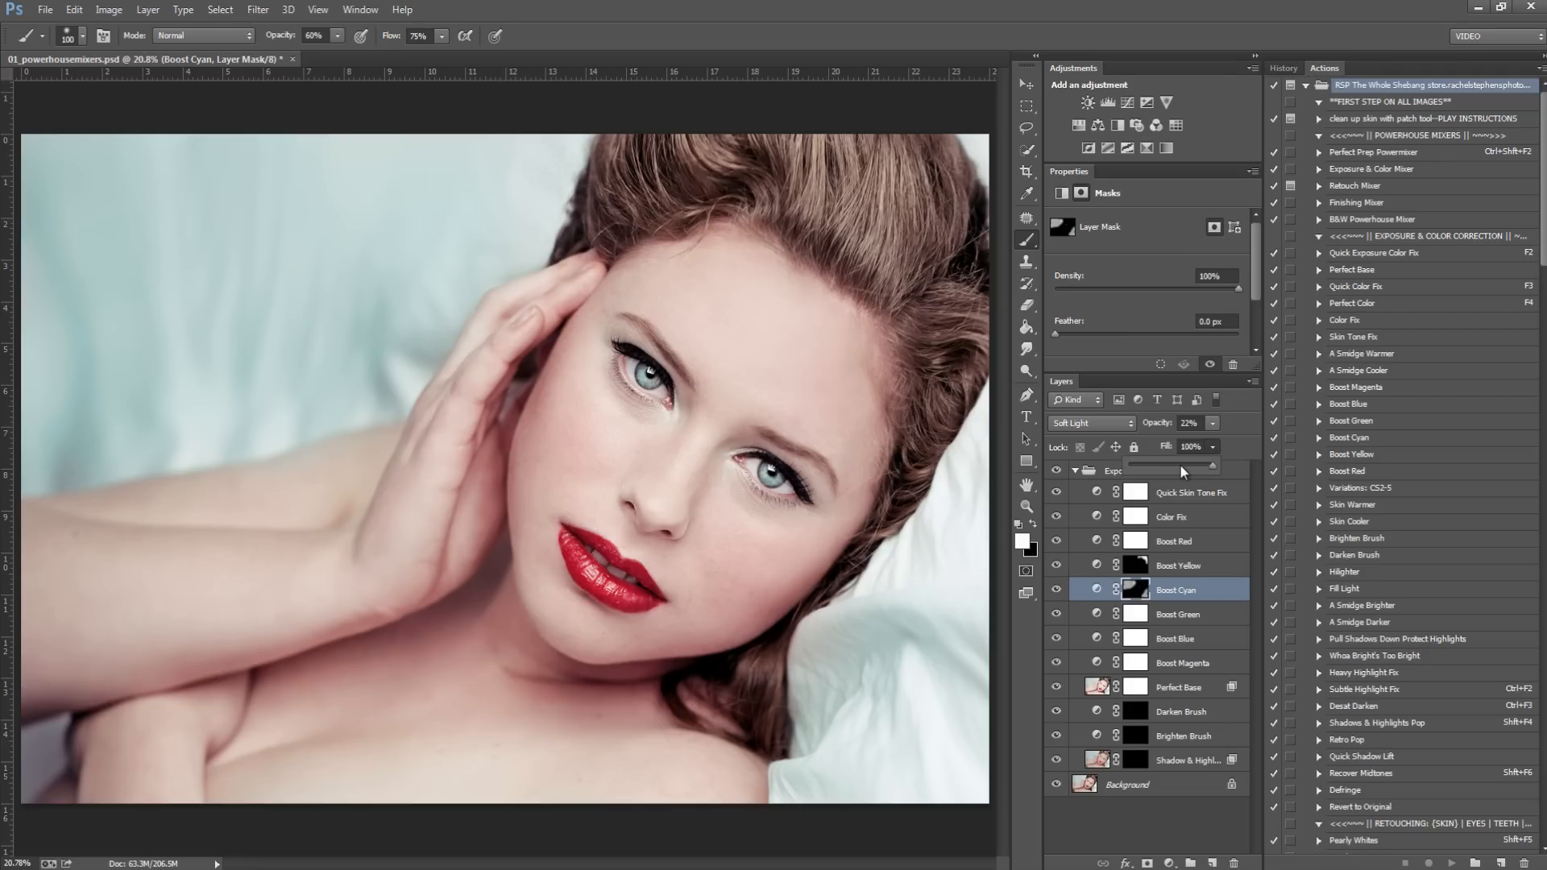
Step: Reduce the fill of the Perfect Base layer
{"action": "left_click", "coordinate": [1178, 614]}
{"action": "left_click", "coordinate": [1173, 700]}
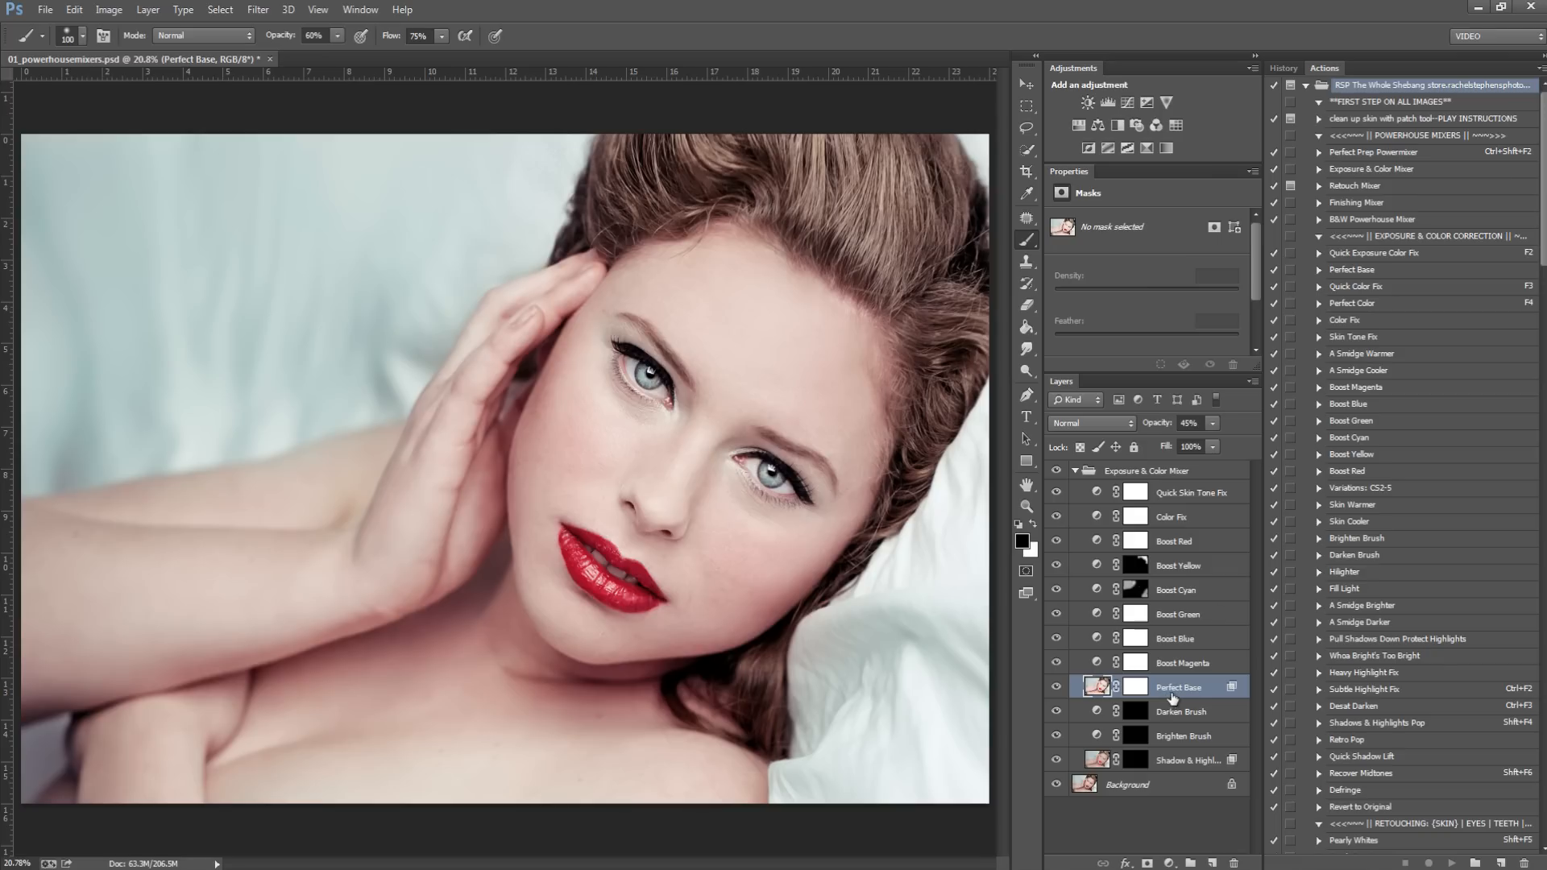
{"action": "left_click", "coordinate": [1213, 447]}
{"action": "left_click_drag", "start_coordinate": [1163, 464], "coordinate": [1166, 518]}
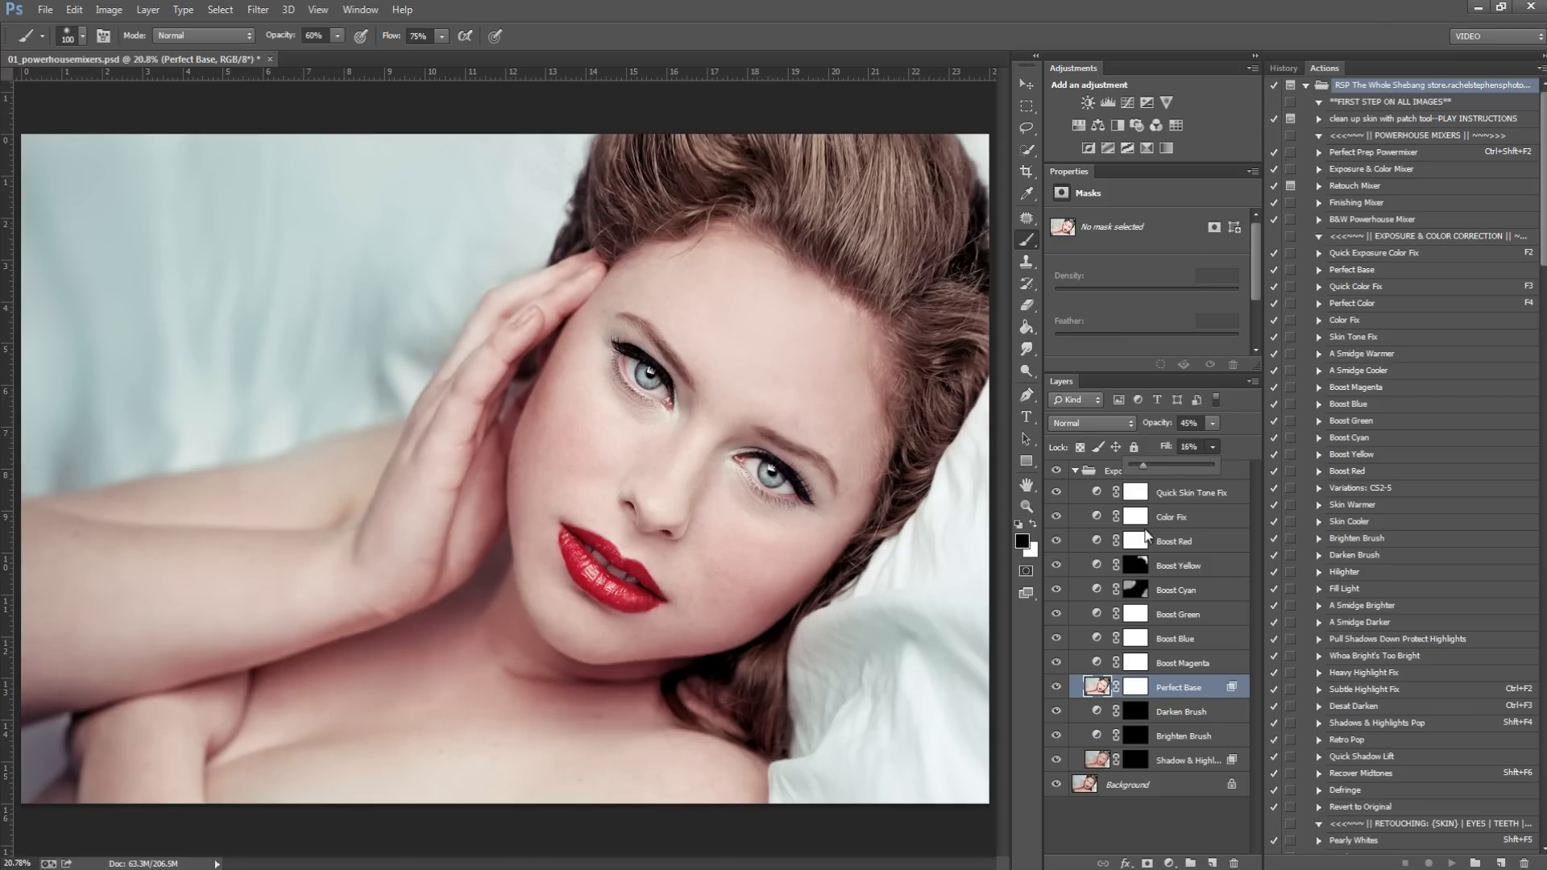
{"action": "left_click_drag", "start_coordinate": [1087, 539], "coordinate": [1164, 564]}
Step: Reveal the Shadow & Highlight Pop effect over the eye by painting white on its mask, and enlarge the brush to 900 px
{"action": "left_click", "coordinate": [1181, 717]}
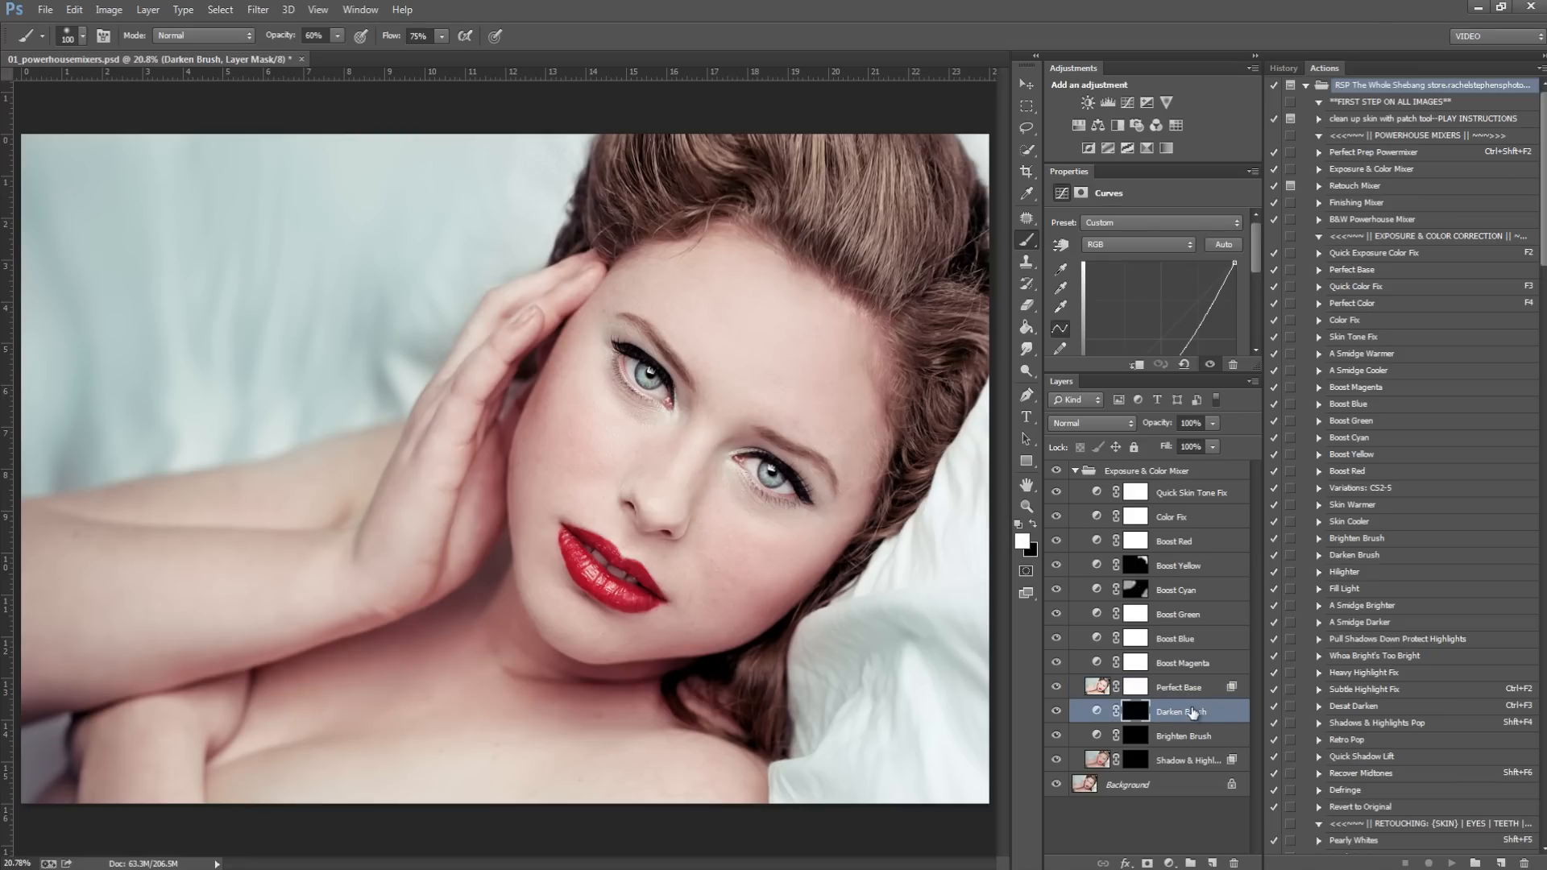
{"action": "left_click", "coordinate": [1131, 764]}
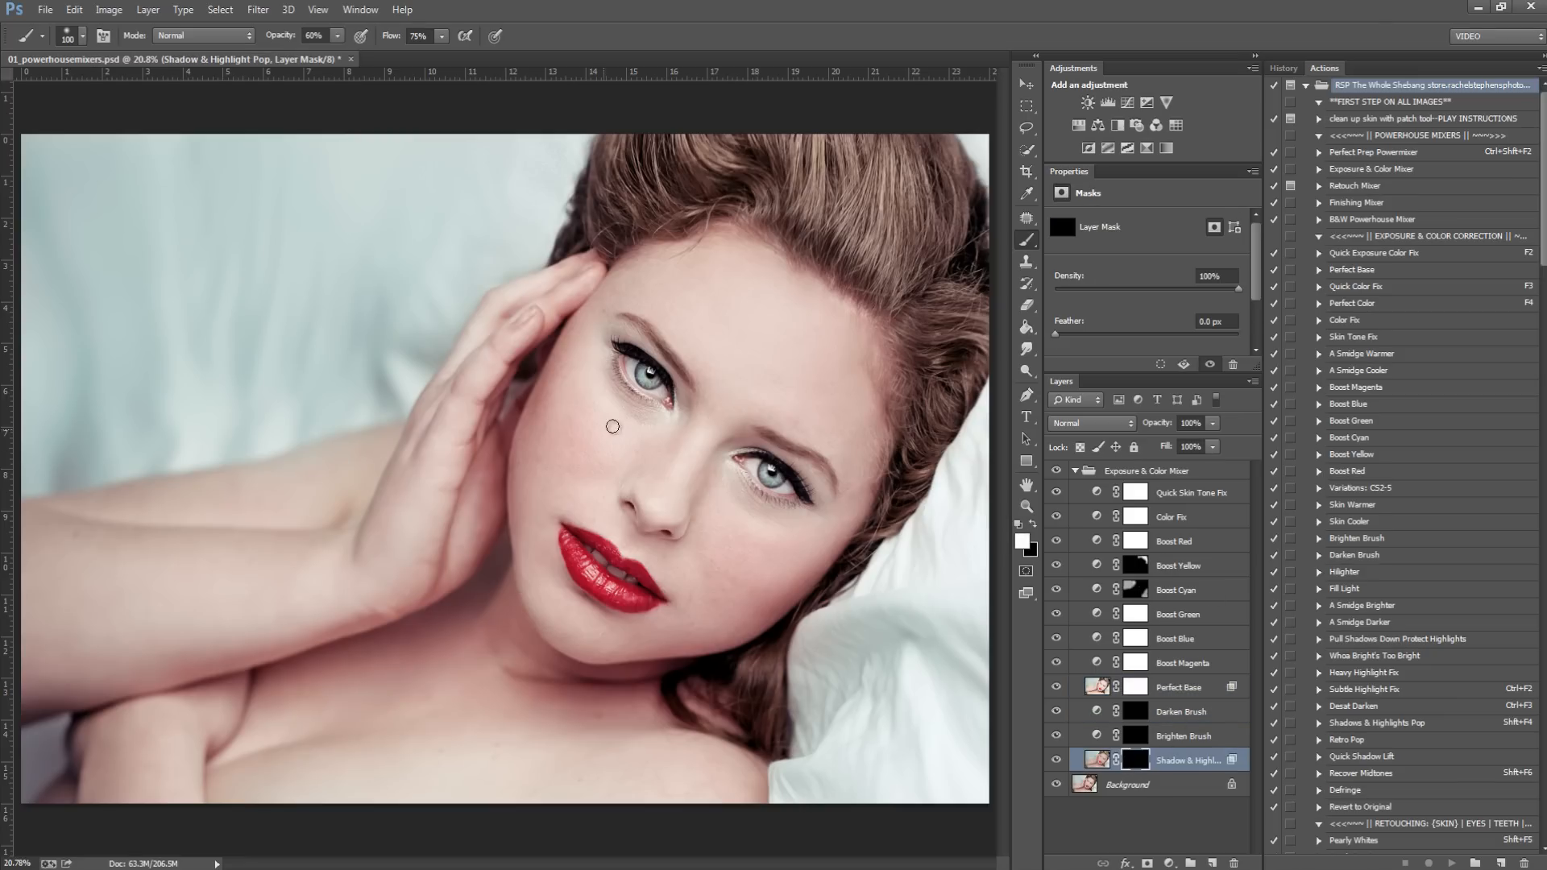
{"action": "key", "text": "bracketright"}
{"action": "key", "text": "bracketright"}
{"action": "key", "text": "bracketright"}
{"action": "key", "text": "bracketright"}
{"action": "key", "text": "bracketright"}
{"action": "key", "text": "bracketright"}
{"action": "left_click", "coordinate": [648, 375]}
{"action": "key", "text": "bracketright"}
{"action": "key", "text": "bracketright"}
{"action": "key", "text": "bracketright"}
{"action": "key", "text": "bracketright"}
{"action": "key", "text": "bracketright"}
{"action": "key", "text": "bracketright"}
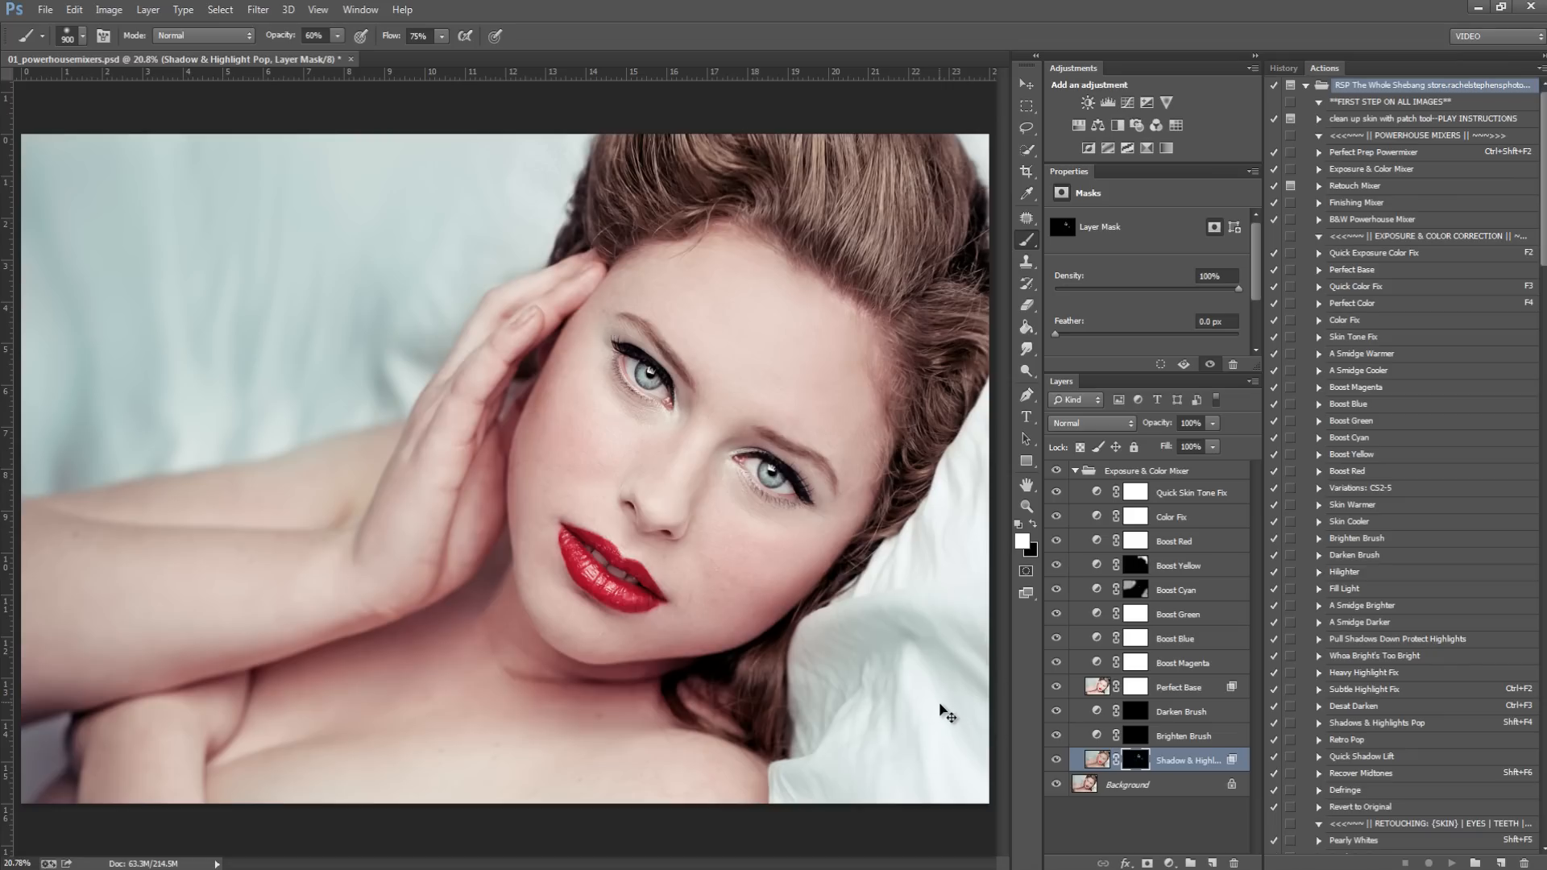
Step: Fine-tune the overall strength of the Exposure & Color Mixer group through its opacity
{"action": "left_click", "coordinate": [1133, 469]}
{"action": "left_click_drag", "start_coordinate": [1152, 446], "coordinate": [912, 482]}
{"action": "left_click_drag", "start_coordinate": [1057, 478], "coordinate": [1174, 491]}
Step: Merge all visible layers into the Background and save the portrait
{"action": "key", "text": "ctrl+shift+e"}
{"action": "key", "text": "ctrl+s"}
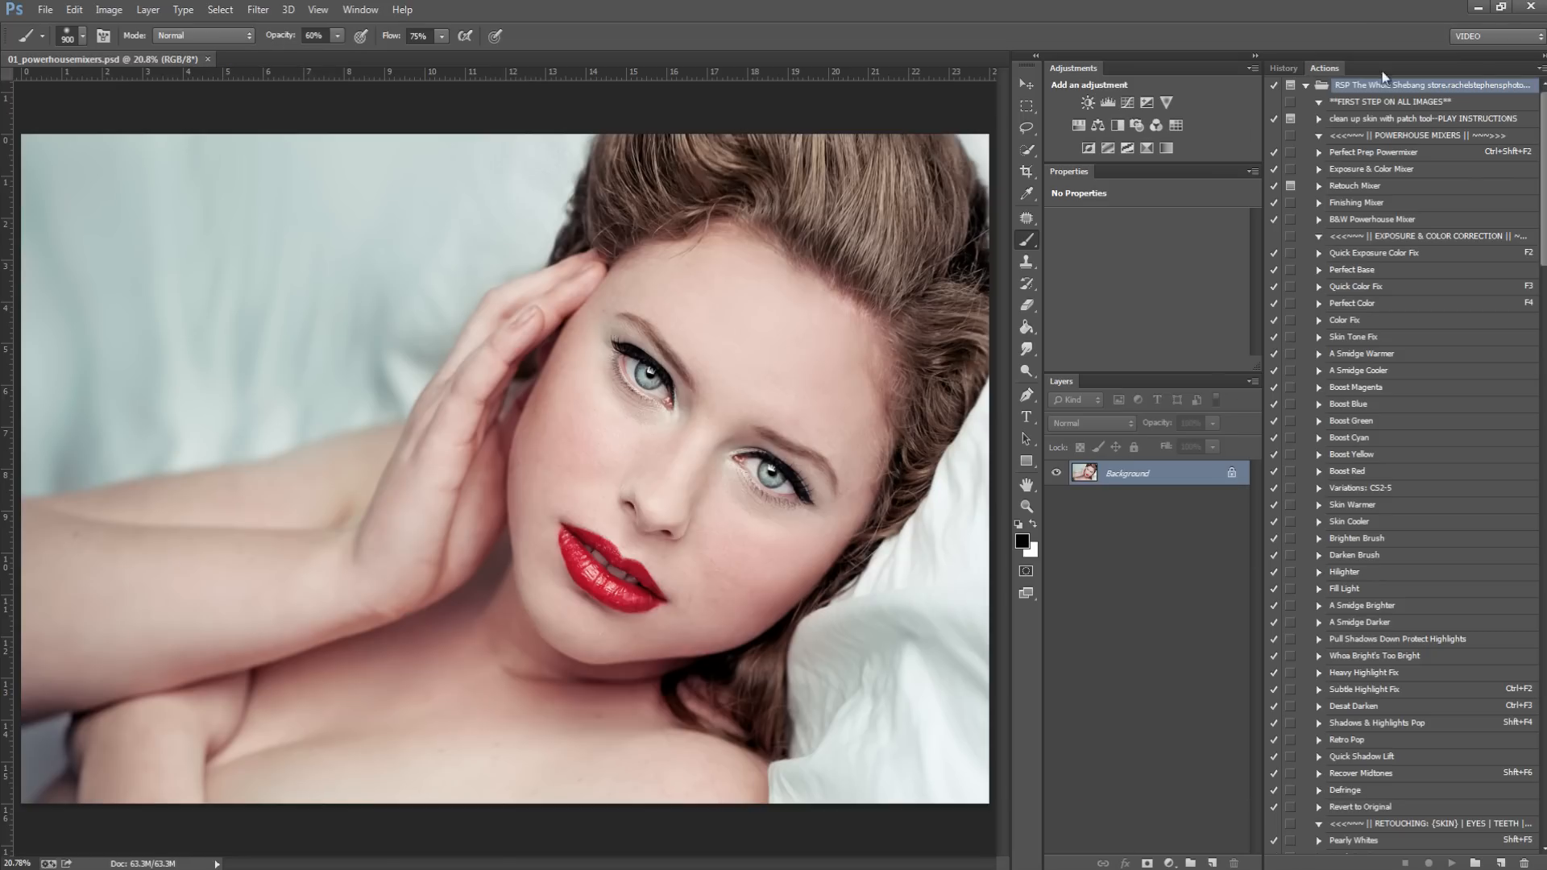
Step: Run the Retouch Mixer action up to its skin-cleaning pause and dismiss the instruction message
{"action": "left_click", "coordinate": [1381, 186]}
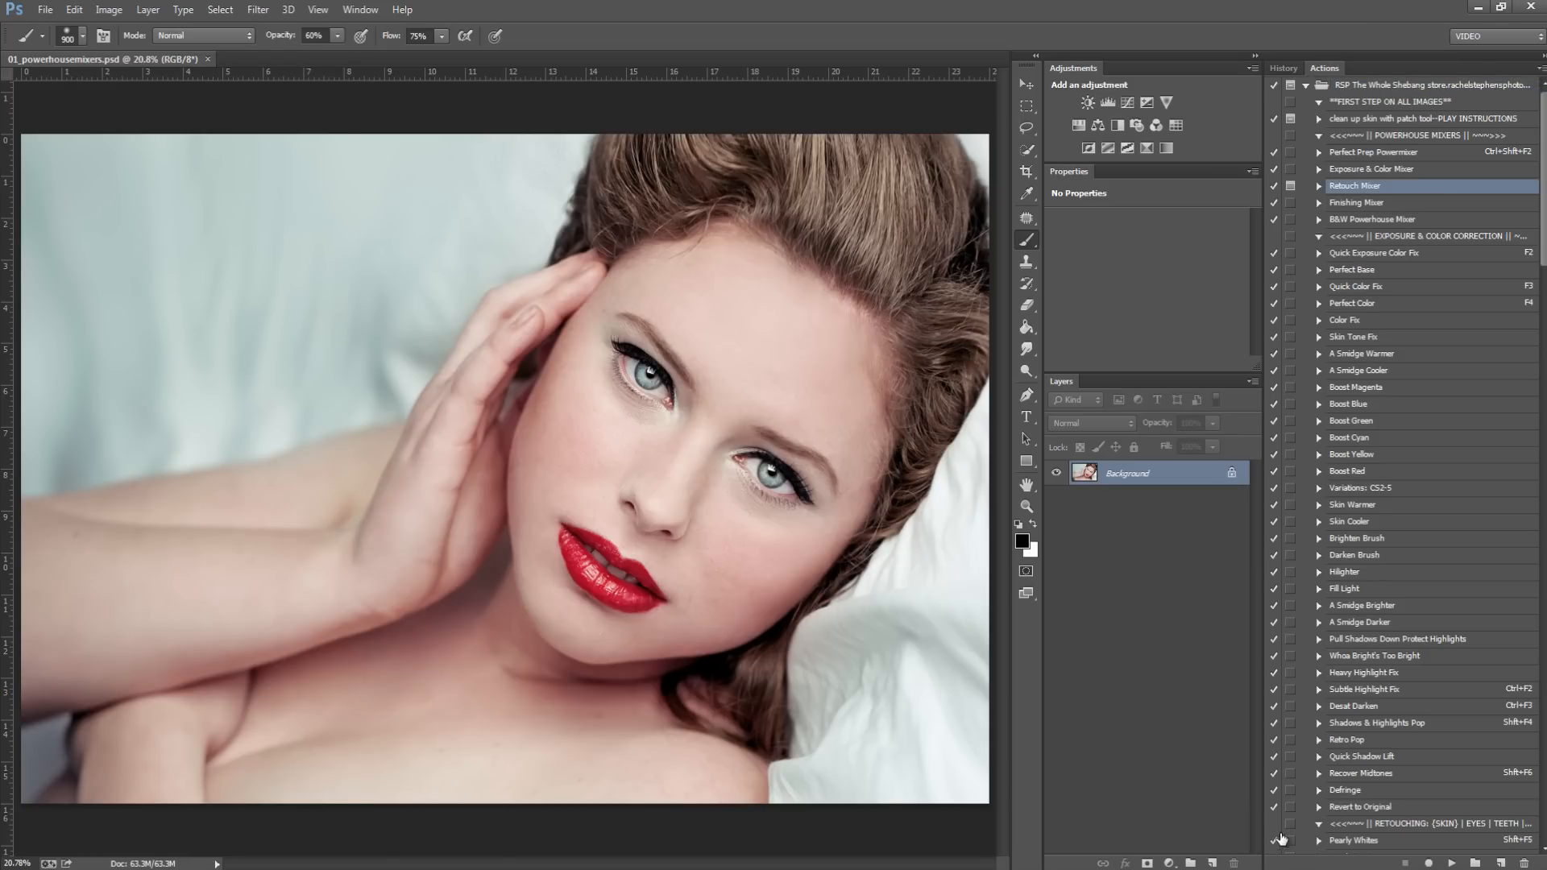
{"action": "key", "text": "F6"}
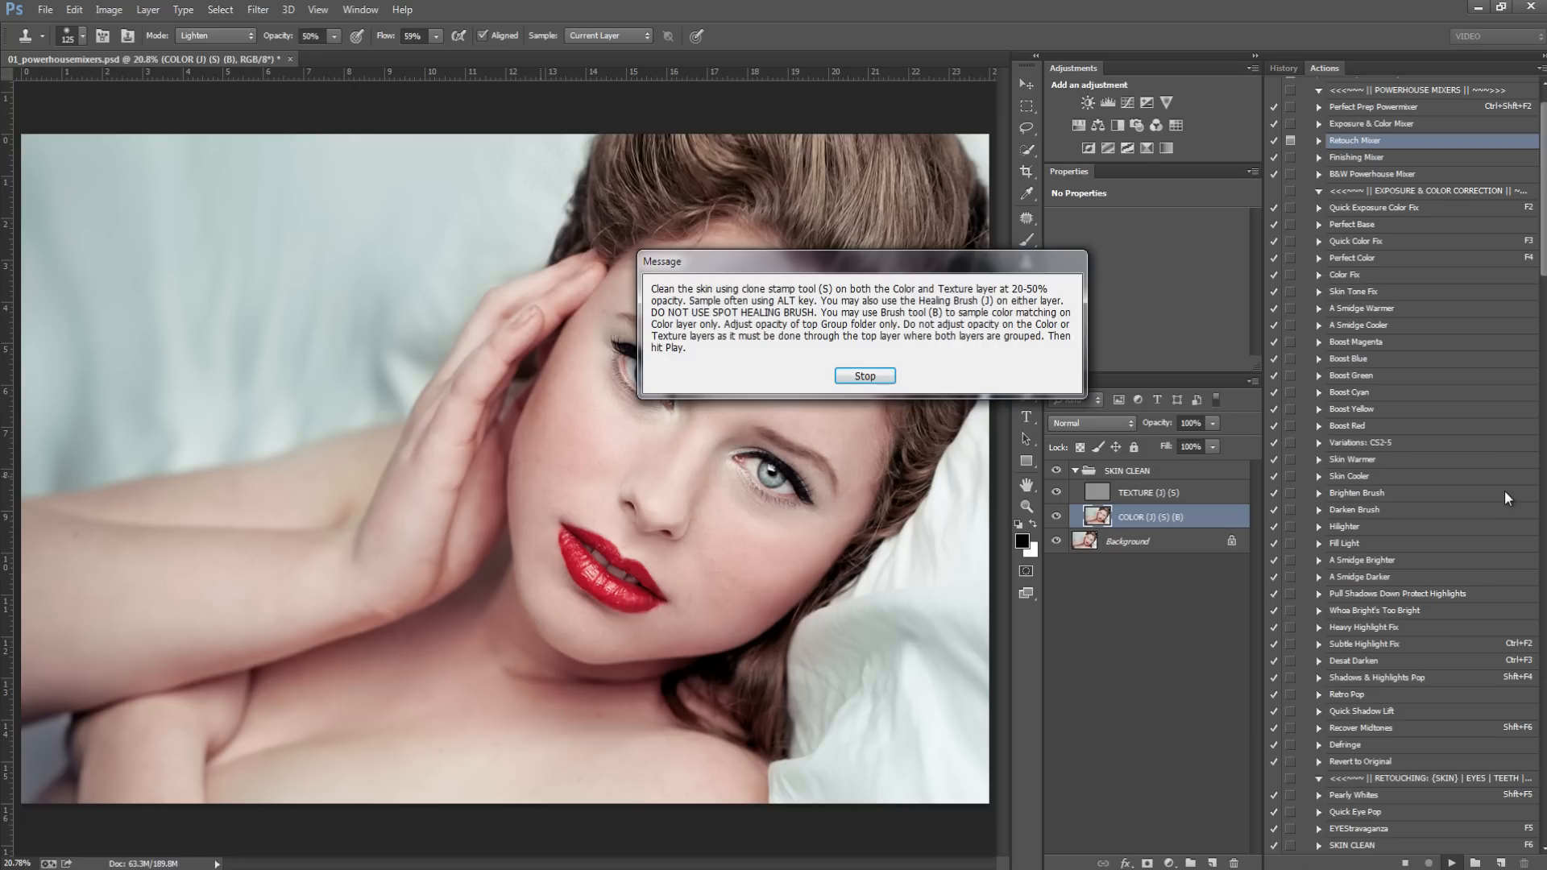
{"action": "left_click_drag", "start_coordinate": [1017, 261], "coordinate": [835, 164]}
{"action": "left_click", "coordinate": [1034, 261]}
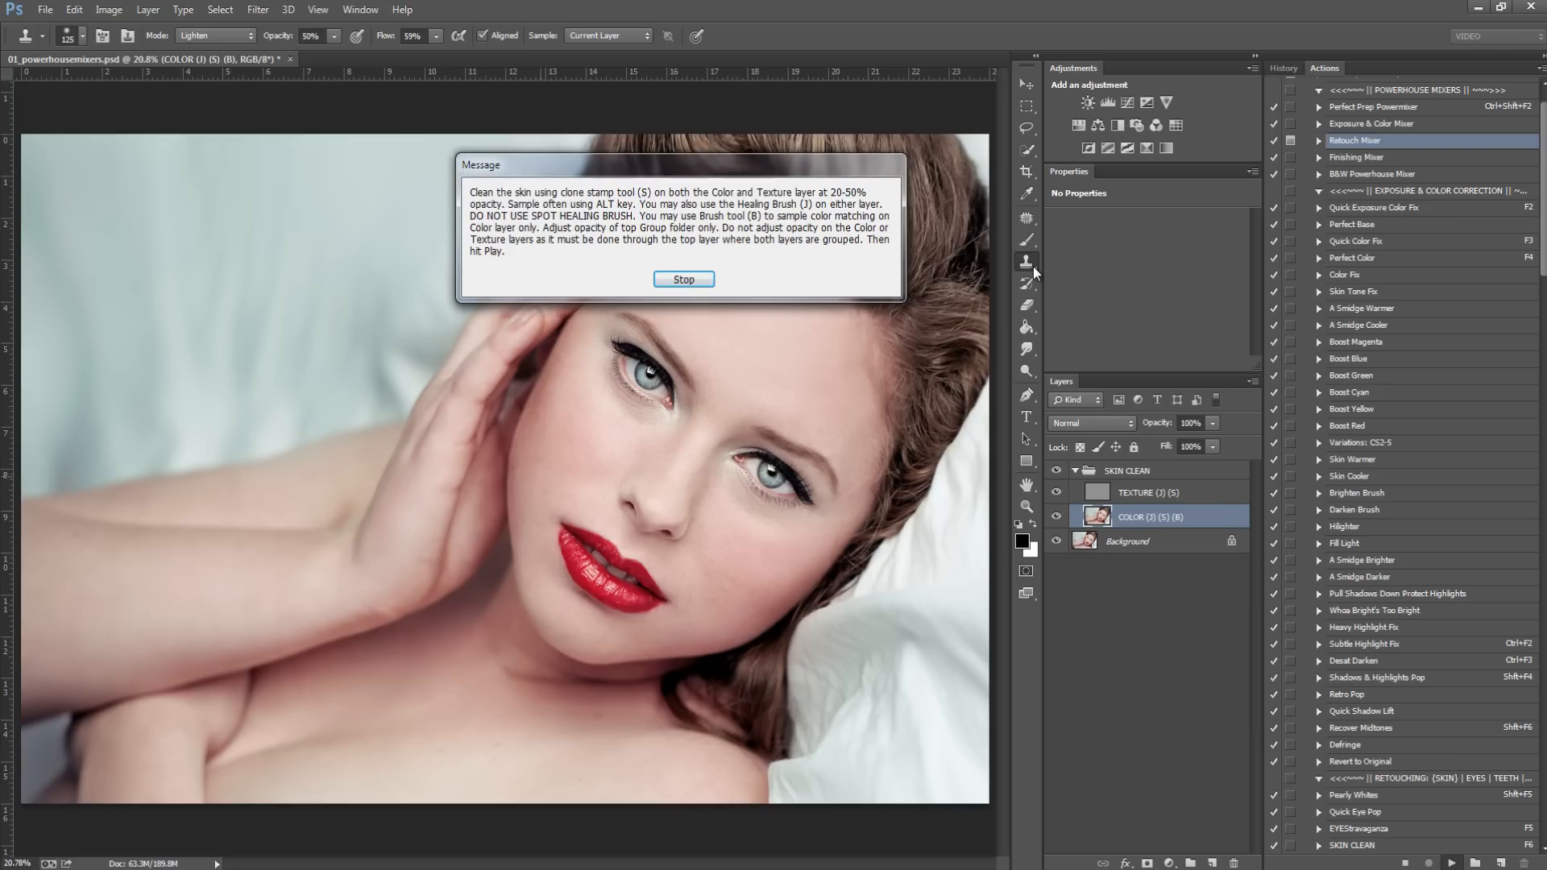
{"action": "left_click", "coordinate": [1032, 266]}
{"action": "left_click", "coordinate": [683, 280]}
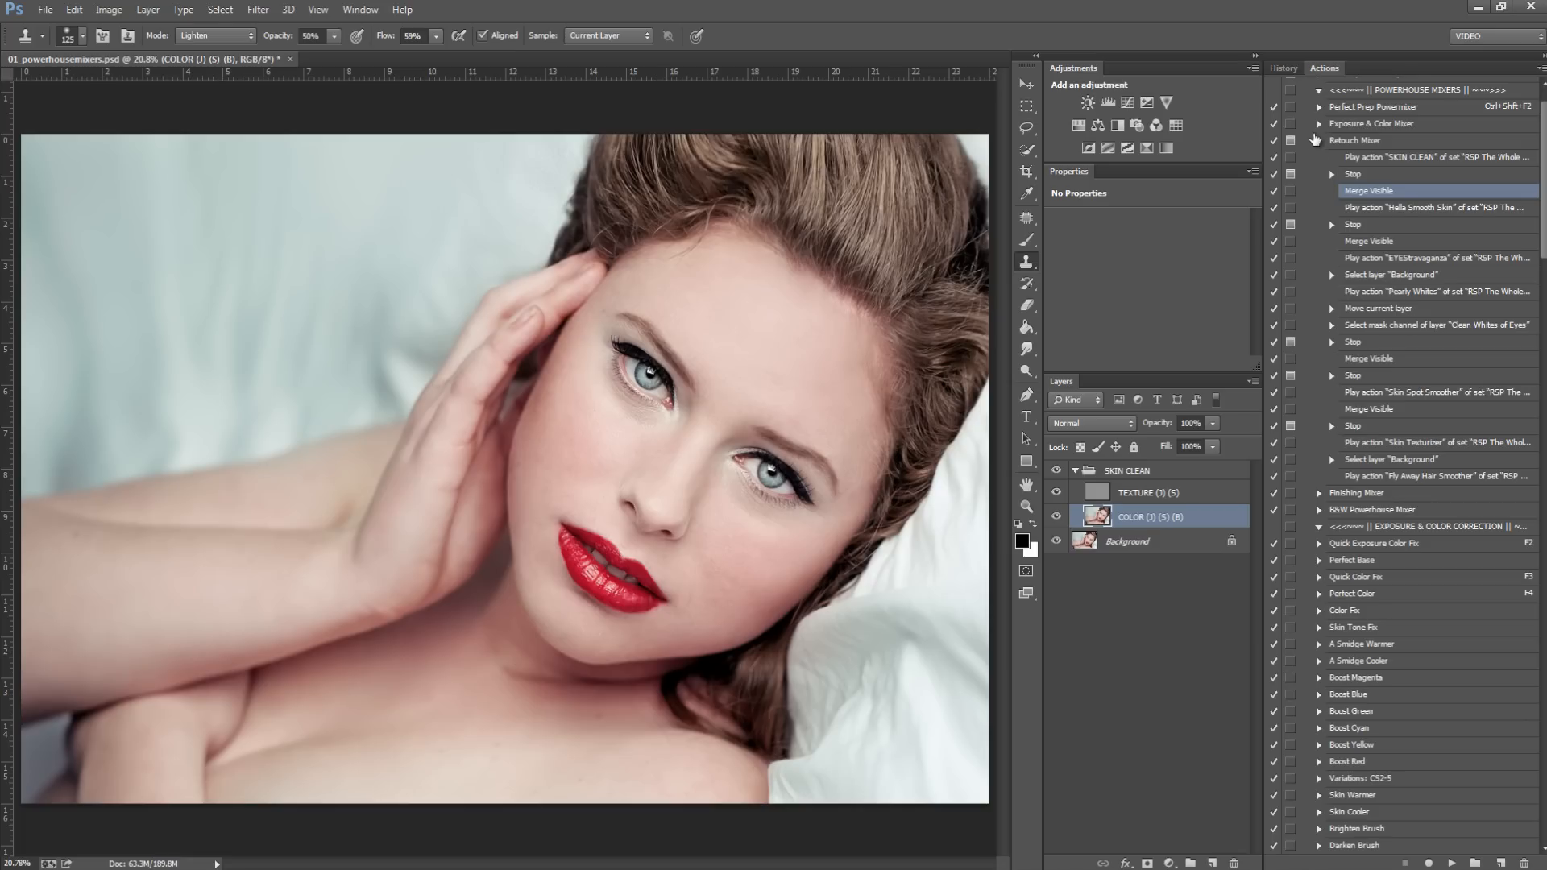
Step: Set the Clone Stamp to Normal mode with 67% flow for retouching the face on the COLOR layer
{"action": "left_click", "coordinate": [1319, 140]}
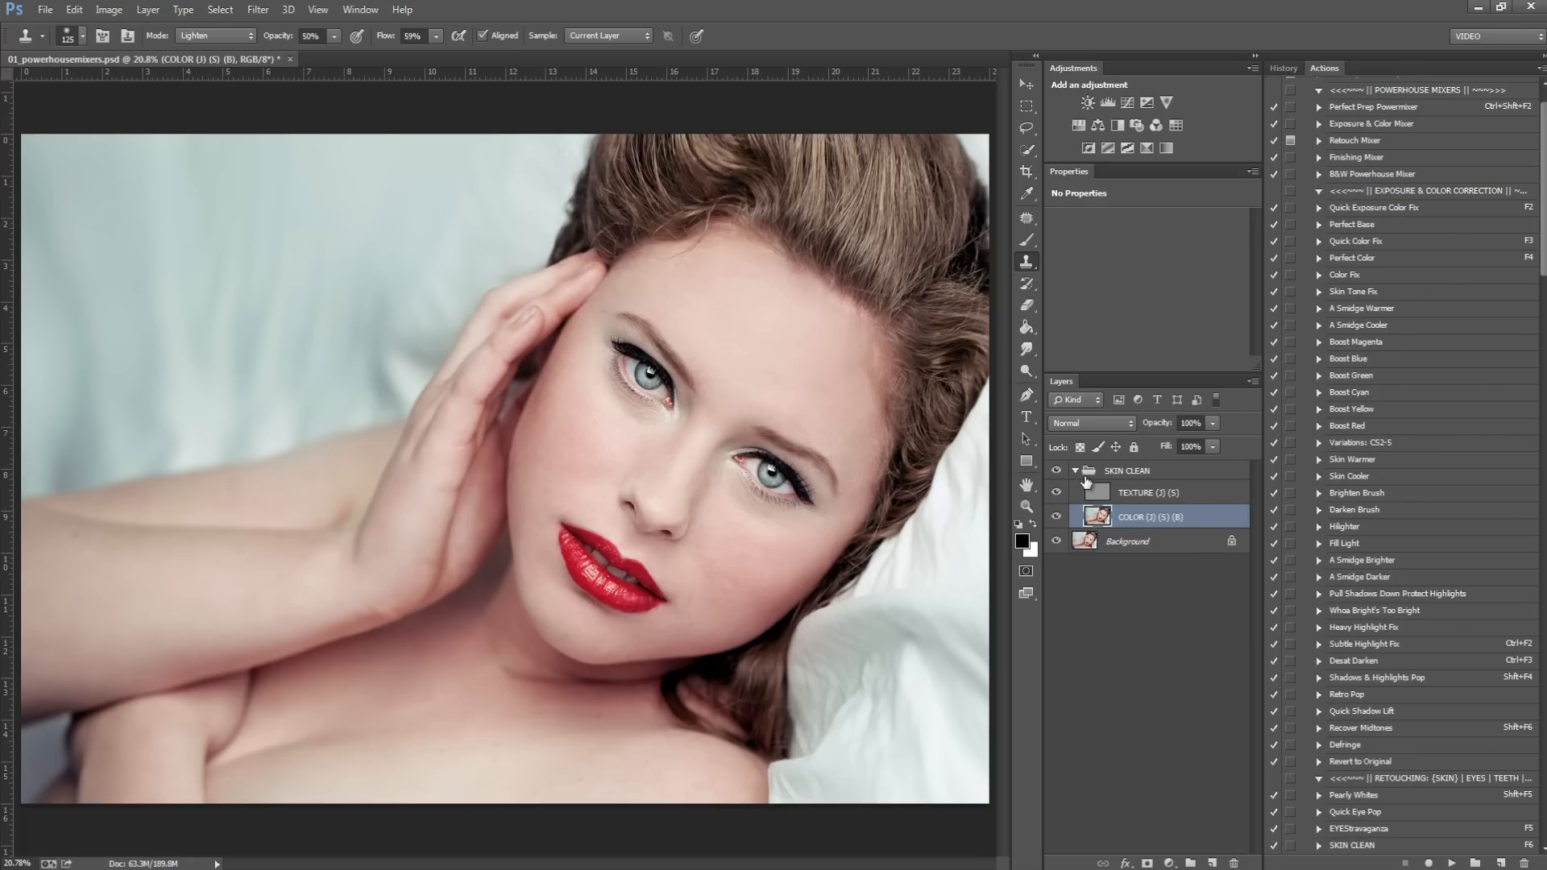
{"action": "key", "text": "z"}
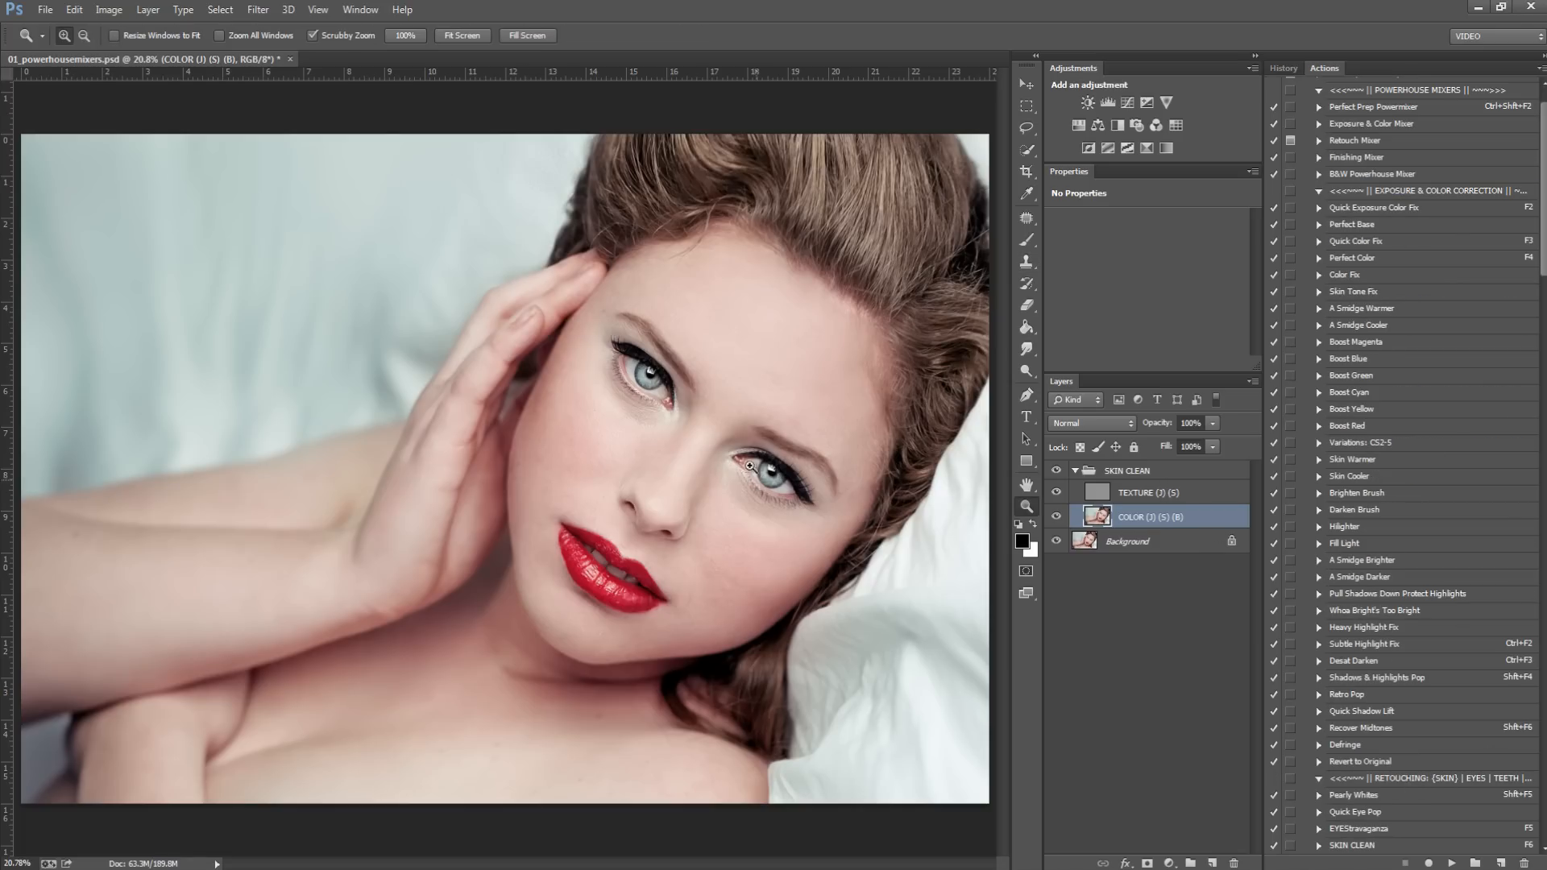
{"action": "left_click", "coordinate": [694, 448]}
{"action": "left_click", "coordinate": [695, 449]}
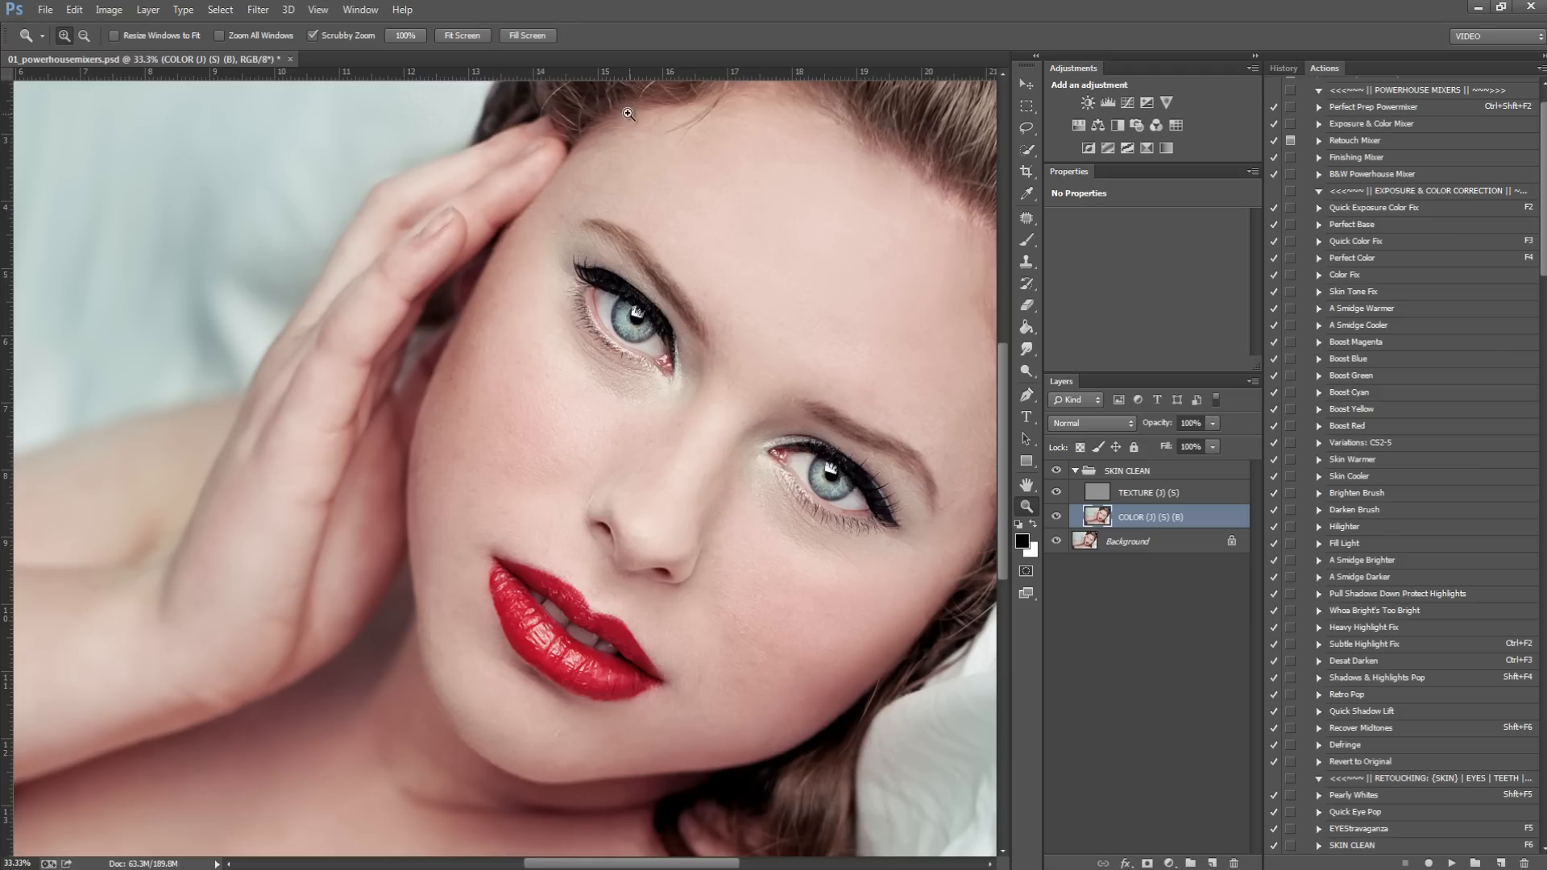
{"action": "key", "text": "s"}
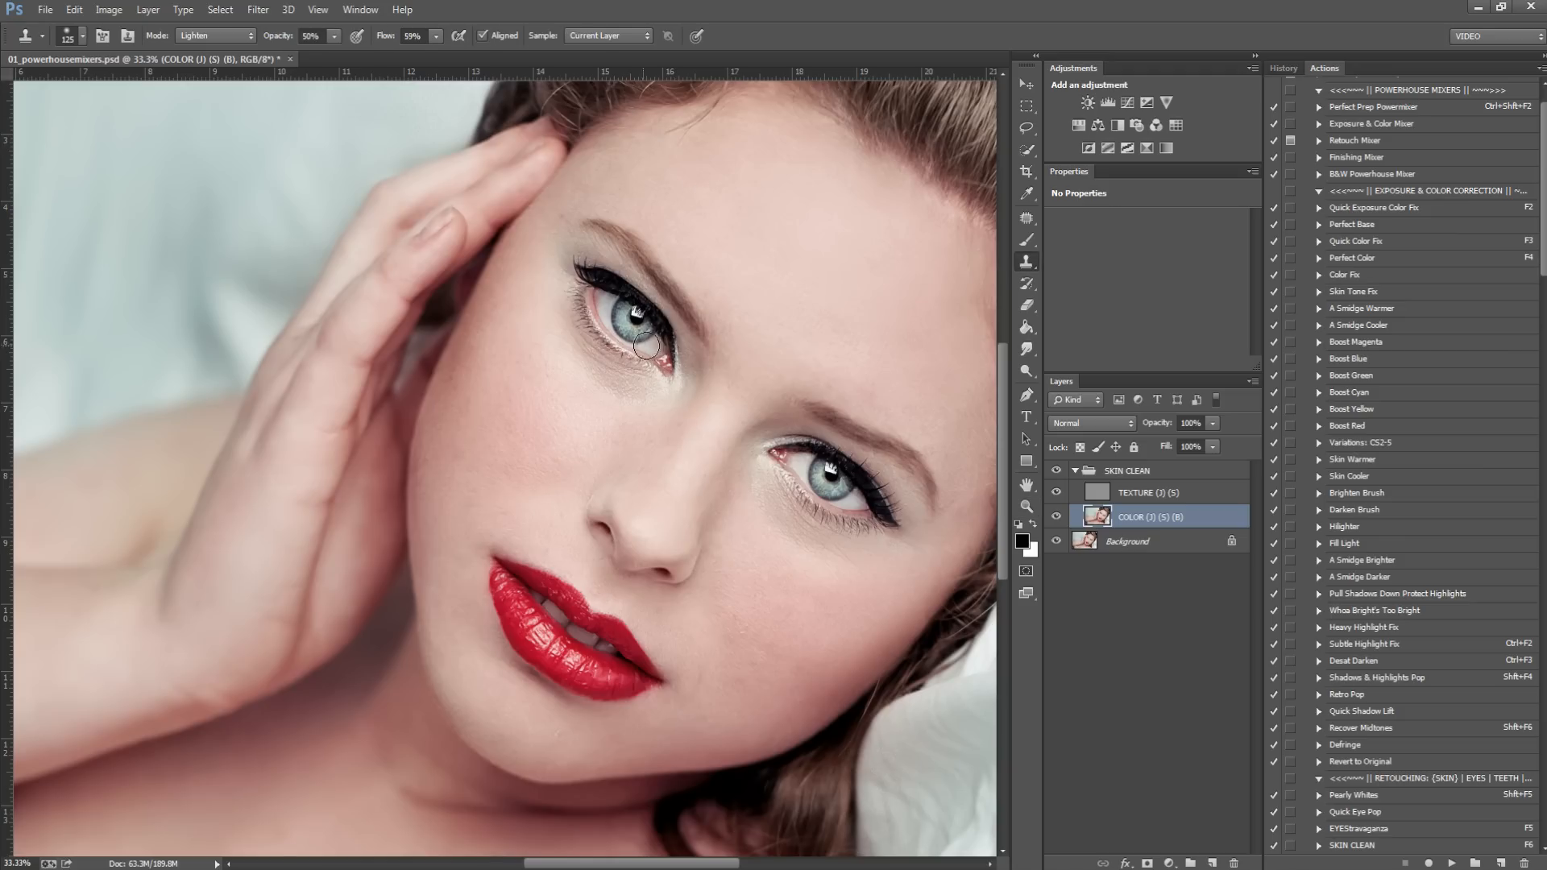
{"action": "left_click", "coordinate": [249, 39]}
{"action": "left_click", "coordinate": [232, 53]}
{"action": "left_click", "coordinate": [435, 37]}
{"action": "left_click_drag", "start_coordinate": [441, 55], "coordinate": [444, 56]}
Step: Even out the skin tone under the eye and on the cheek with the Clone Stamp on the COLOR layer
{"action": "key", "text": "alt"}
{"action": "left_click", "coordinate": [547, 380], "text": "alt"}
{"action": "left_click", "coordinate": [539, 335], "text": "alt"}
{"action": "mouse_move", "coordinate": [568, 330]}
{"action": "left_mouse_down"}
{"action": "mouse_move", "coordinate": [556, 331]}
{"action": "mouse_move", "coordinate": [581, 368]}
{"action": "mouse_move", "coordinate": [587, 353]}
{"action": "mouse_move", "coordinate": [611, 370]}
{"action": "mouse_move", "coordinate": [610, 393]}
{"action": "mouse_move", "coordinate": [654, 394]}
{"action": "mouse_move", "coordinate": [570, 344]}
{"action": "mouse_move", "coordinate": [594, 358]}
{"action": "left_mouse_up"}
{"action": "left_click", "coordinate": [565, 374], "text": "alt"}
{"action": "left_click", "coordinate": [566, 370], "text": "alt"}
{"action": "left_click", "coordinate": [581, 379], "text": "alt"}
{"action": "left_click", "coordinate": [589, 383], "text": "alt"}
{"action": "left_click", "coordinate": [613, 407], "text": "alt"}
{"action": "left_click", "coordinate": [604, 380], "text": "alt"}
{"action": "left_click", "coordinate": [607, 381], "text": "alt"}
{"action": "left_click", "coordinate": [876, 620], "text": "alt"}
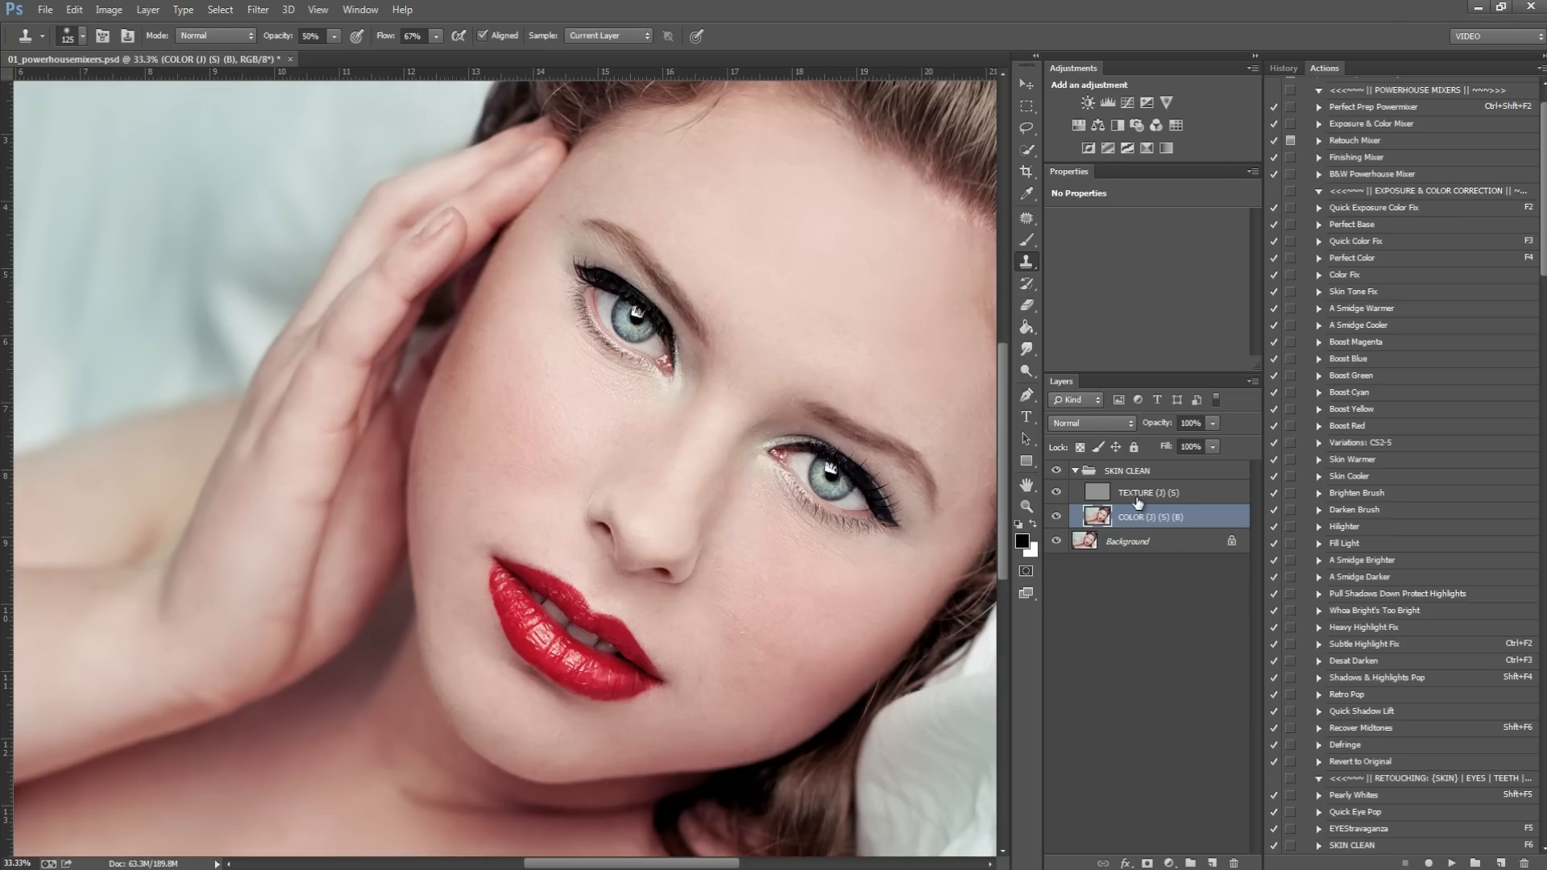
Step: Clone skin texture over the cheek and forehead on the TEXTURE layer with a 200 px Clone Stamp
{"action": "left_click", "coordinate": [1137, 495]}
{"action": "key", "text": "bracketright"}
{"action": "key", "text": "bracketright"}
{"action": "key", "text": "bracketright"}
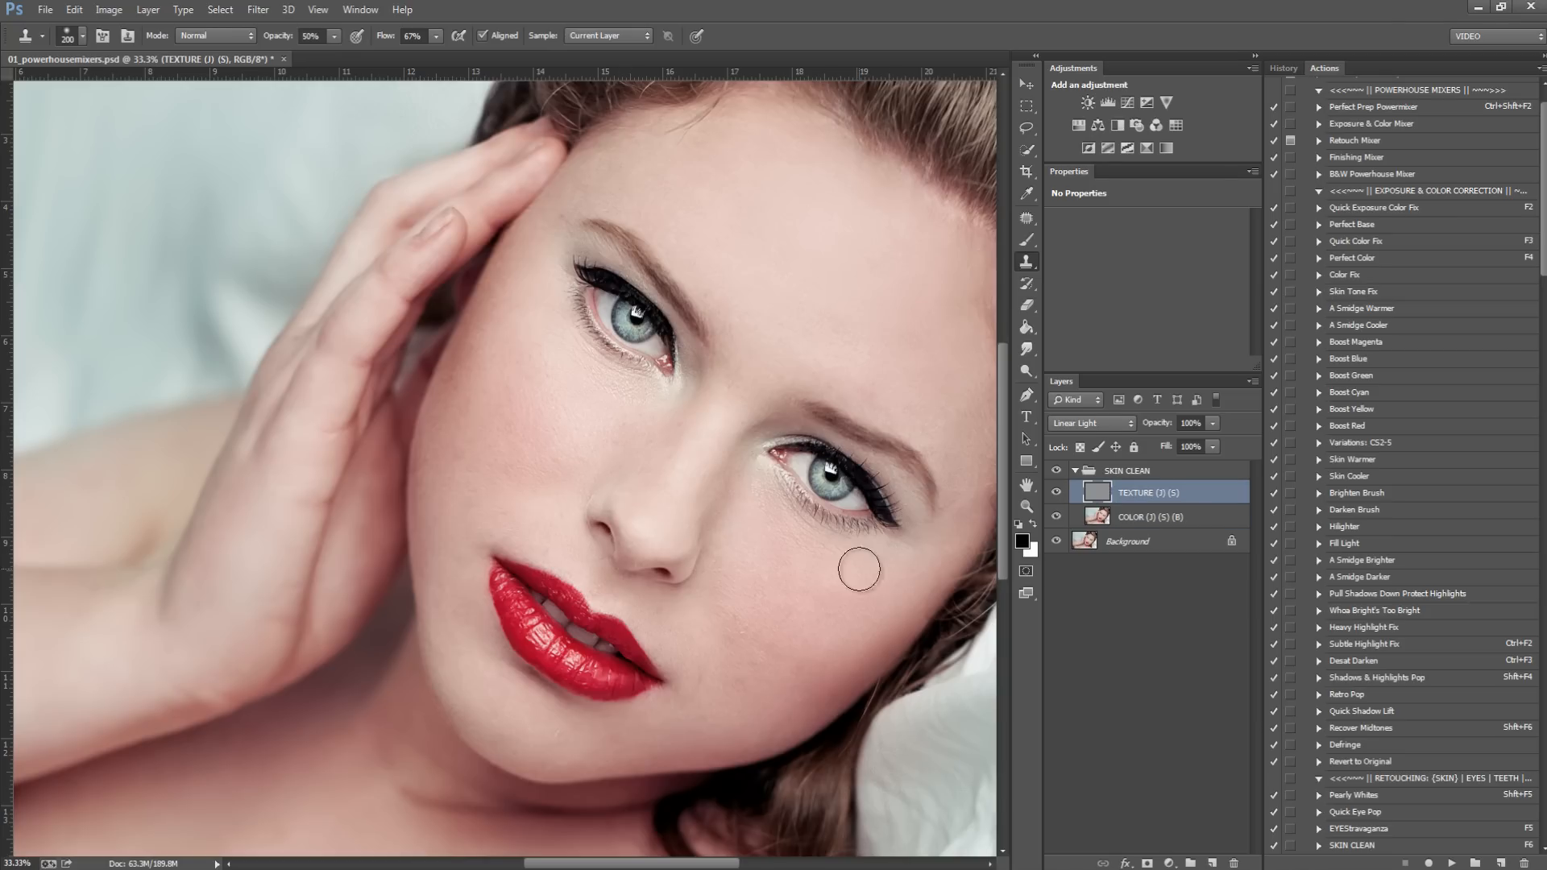
{"action": "left_click", "coordinate": [785, 605], "text": "alt"}
{"action": "left_click_drag", "start_coordinate": [732, 636], "coordinate": [750, 594]}
{"action": "left_click", "coordinate": [799, 582], "text": "alt"}
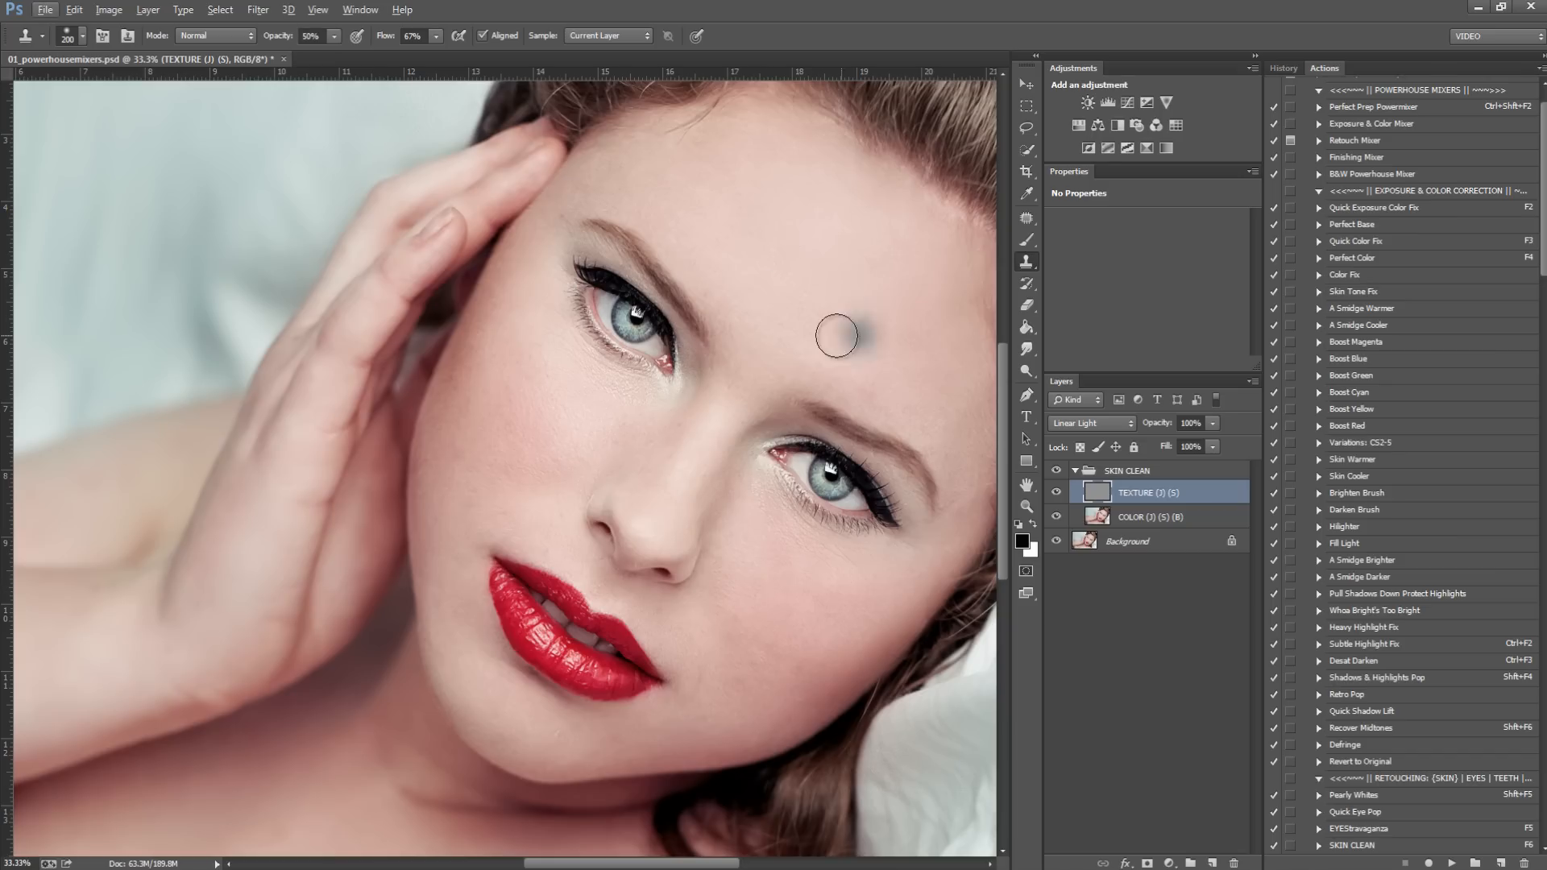
{"action": "left_click", "coordinate": [751, 358], "text": "alt"}
{"action": "left_click_drag", "start_coordinate": [734, 375], "coordinate": [732, 383]}
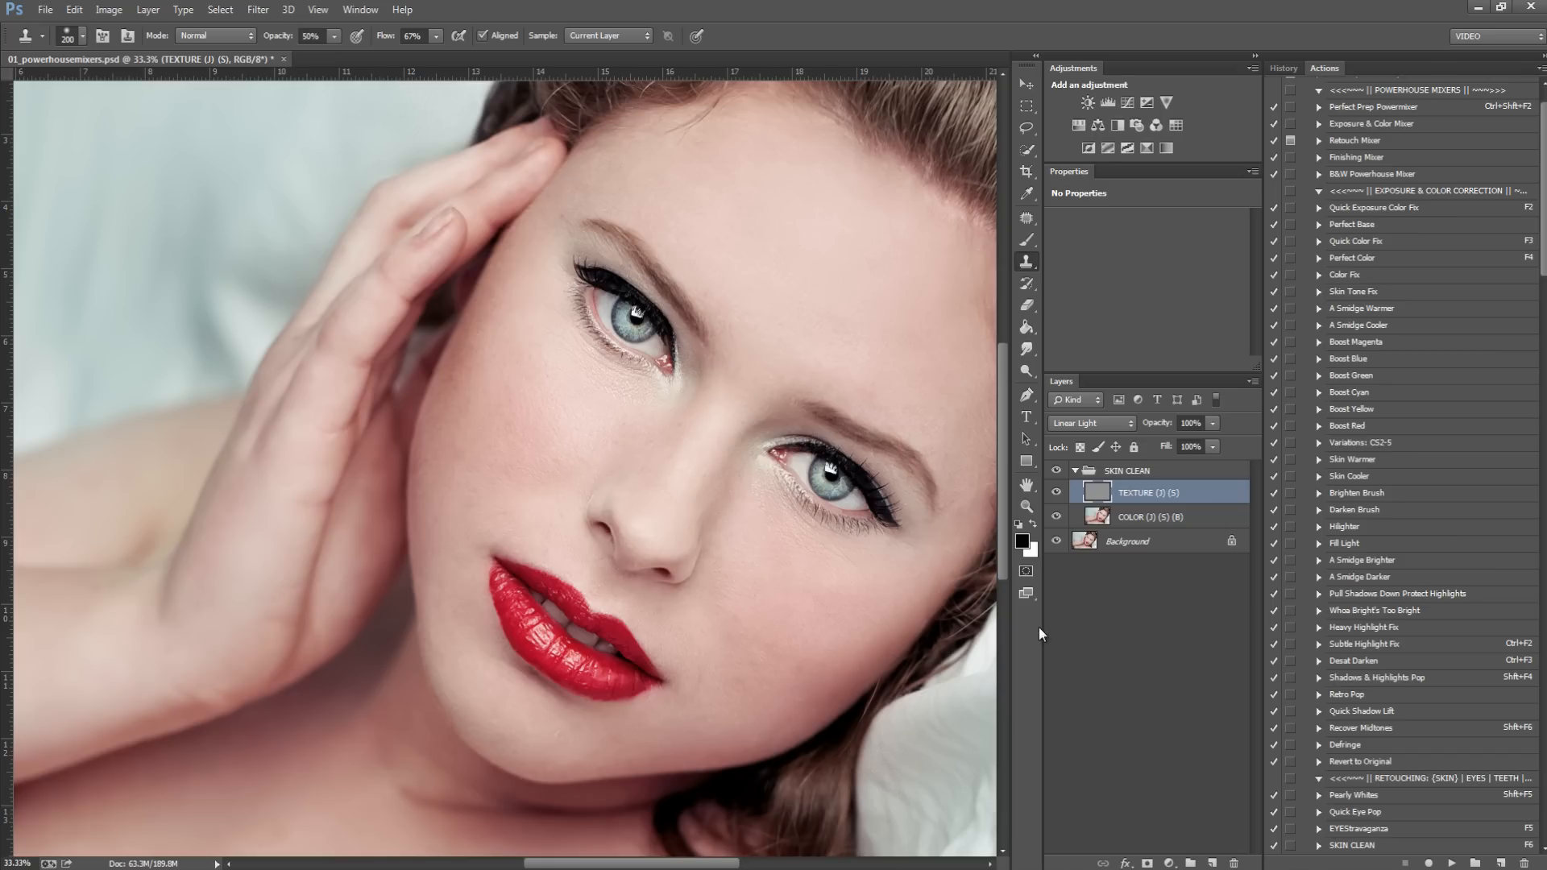
Step: Blend the uneven skin tones across the forehead on the COLOR layer with the Clone Stamp
{"action": "left_click", "coordinate": [1132, 520]}
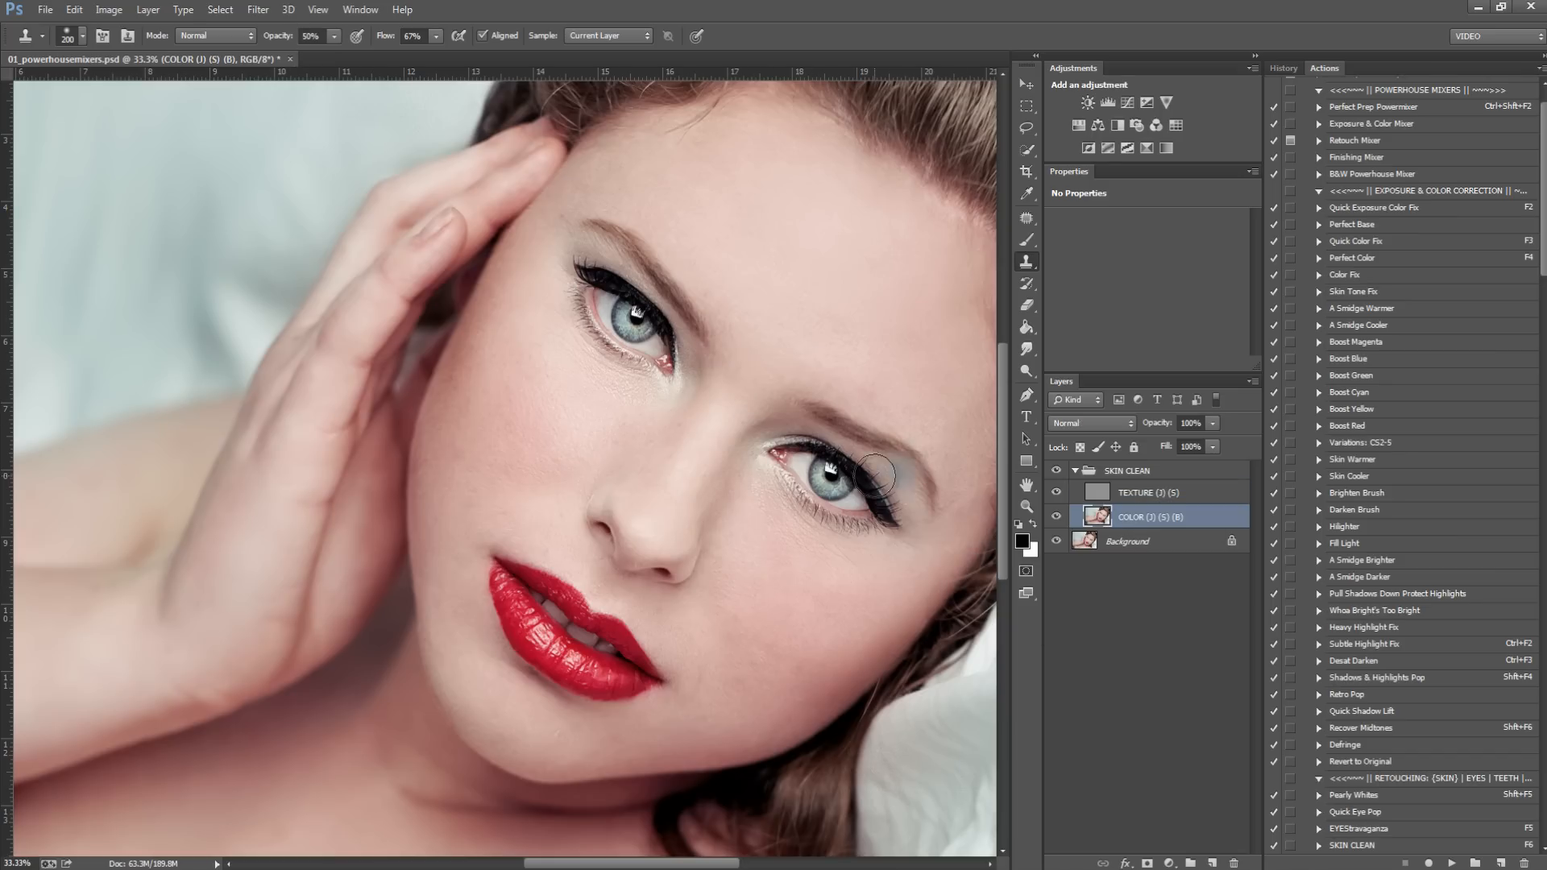
{"action": "mouse_move", "coordinate": [749, 359]}
{"action": "left_mouse_down"}
{"action": "mouse_move", "coordinate": [750, 311]}
{"action": "mouse_move", "coordinate": [741, 335]}
{"action": "mouse_move", "coordinate": [728, 291]}
{"action": "mouse_move", "coordinate": [783, 372]}
{"action": "left_mouse_up"}
{"action": "left_click", "coordinate": [803, 309], "text": "alt"}
{"action": "left_click", "coordinate": [834, 337], "text": "alt"}
{"action": "mouse_move", "coordinate": [830, 372]}
{"action": "left_mouse_down"}
{"action": "mouse_move", "coordinate": [881, 394]}
{"action": "mouse_move", "coordinate": [851, 386]}
{"action": "left_mouse_up"}
{"action": "left_click", "coordinate": [880, 354], "text": "alt"}
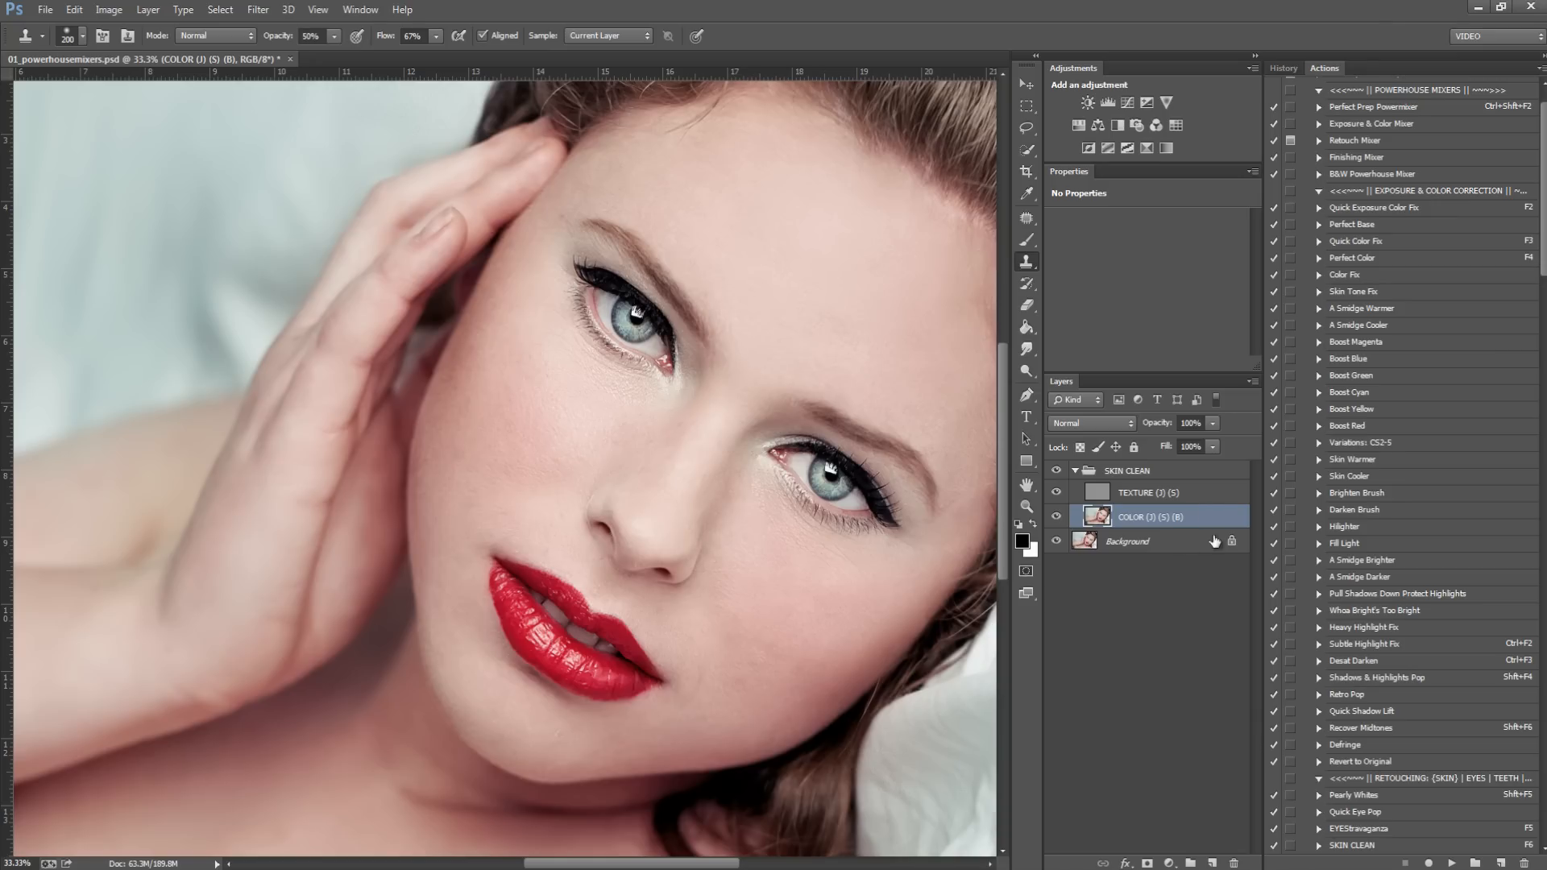
Step: Reduce the SKIN CLEAN group's opacity to 57%
{"action": "left_click", "coordinate": [1161, 475]}
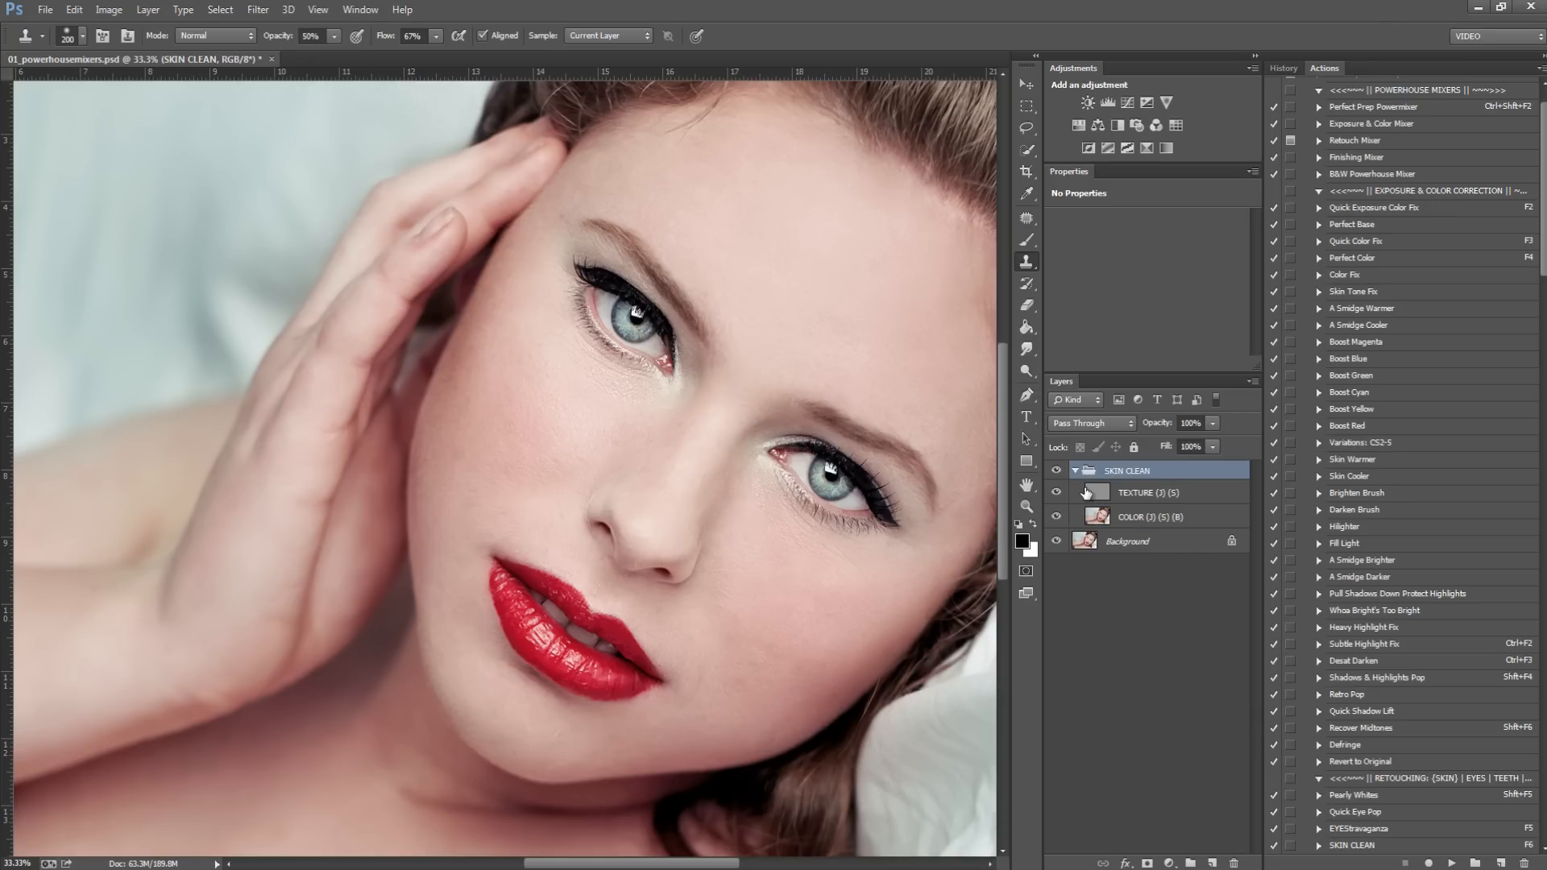
{"action": "left_click_drag", "start_coordinate": [1211, 423], "coordinate": [1336, 500]}
{"action": "left_click_drag", "start_coordinate": [1081, 461], "coordinate": [1077, 461]}
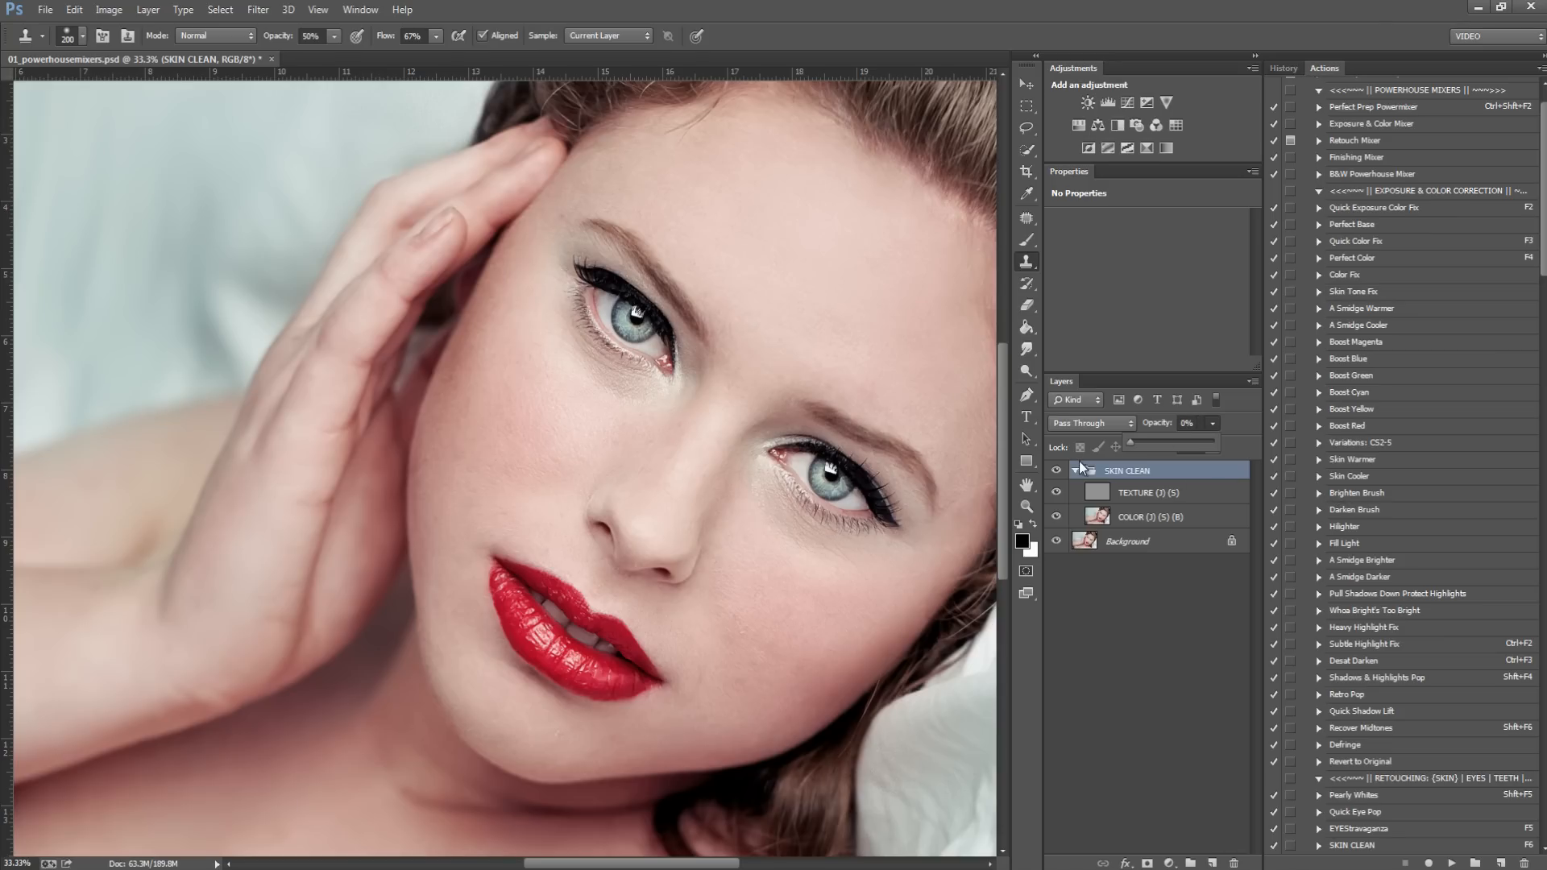
{"action": "left_click_drag", "start_coordinate": [1182, 469], "coordinate": [1178, 583]}
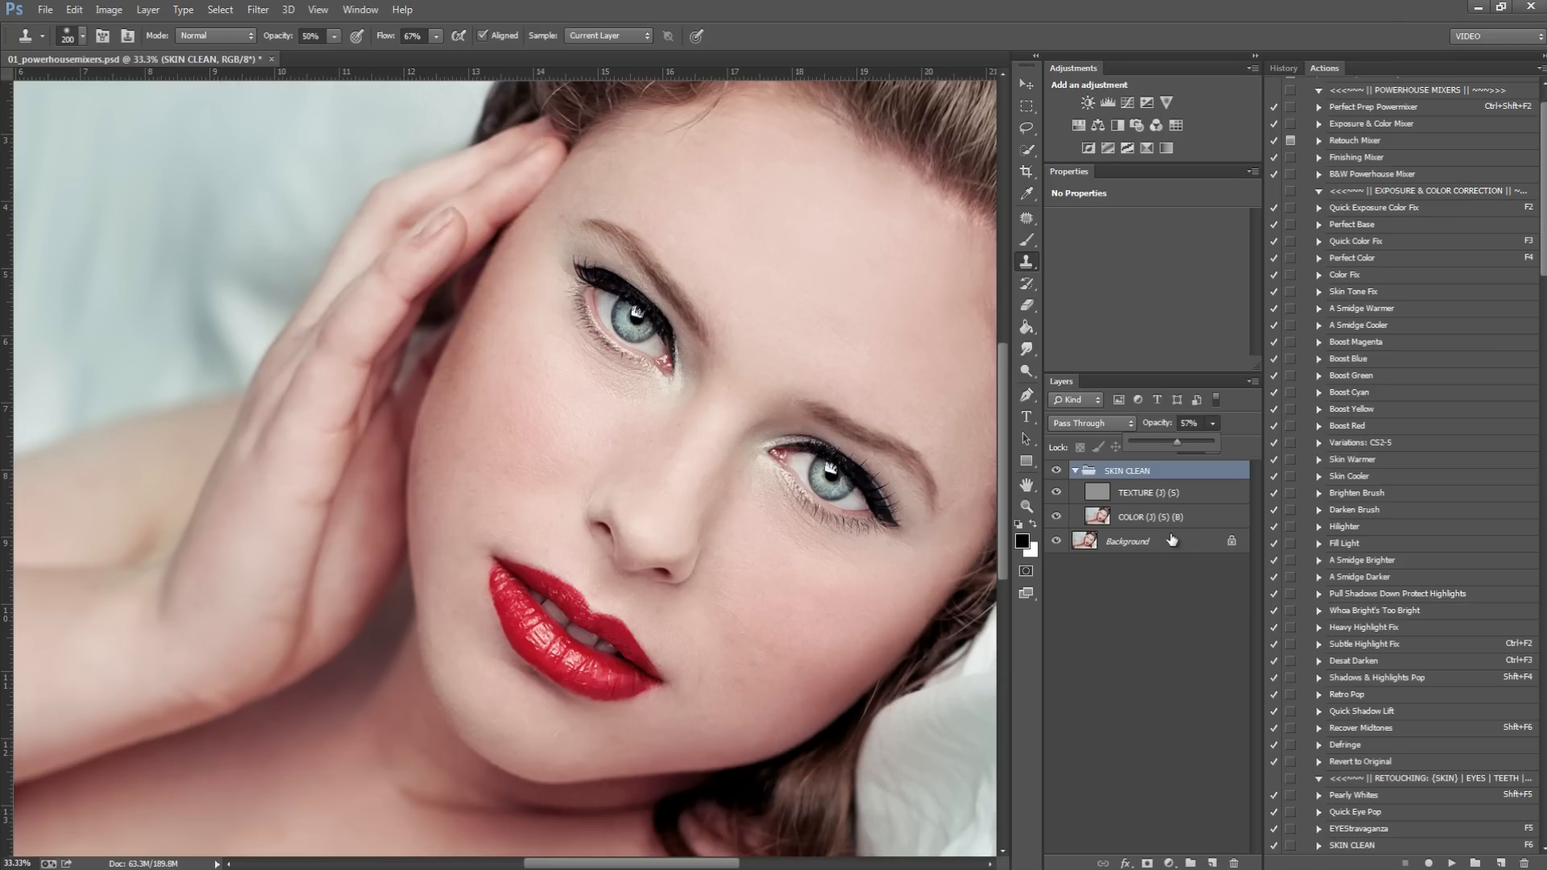
Step: Merge all visible layers into the Background and run the SKIN CLEAN action on the result
{"action": "key", "text": "ctrl+shift+e"}
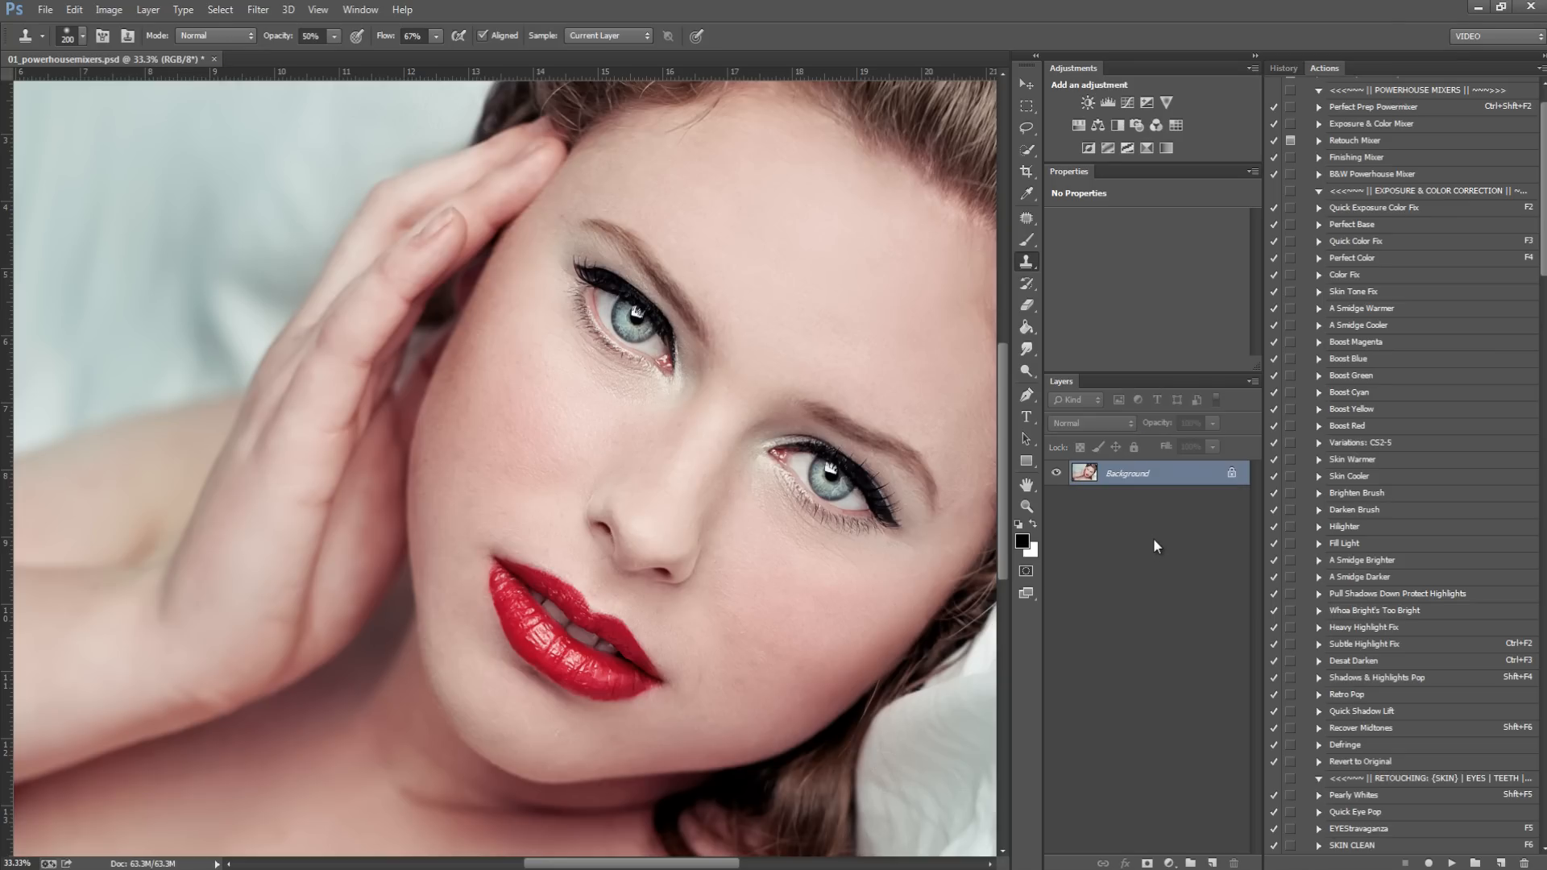
{"action": "key", "text": "F6"}
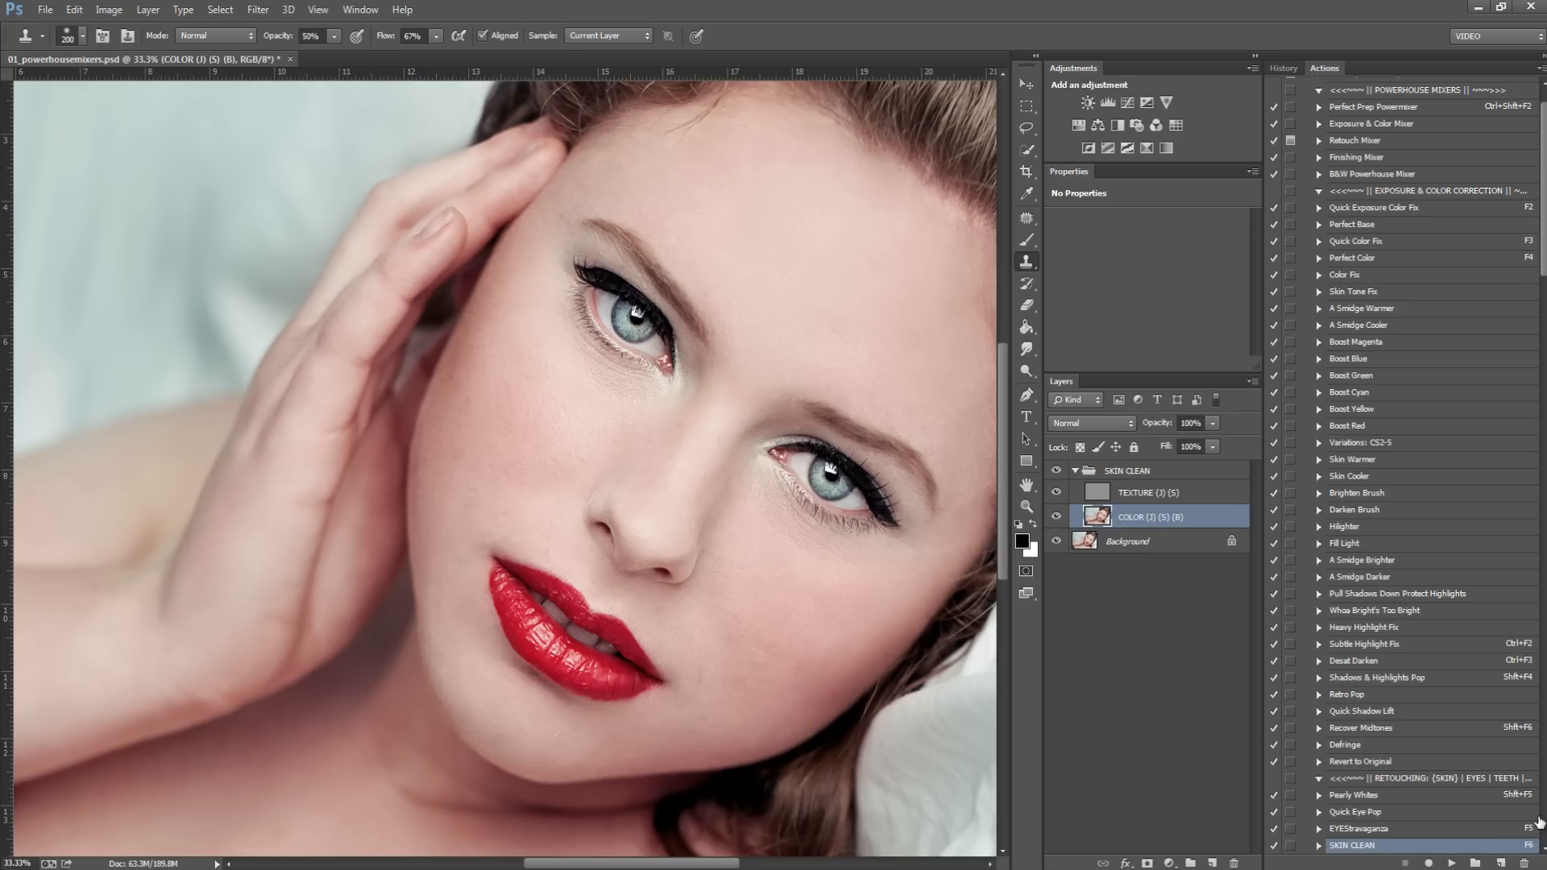
{"action": "scroll", "coordinate": [1501, 761], "scroll_direction": "down", "scroll_amount": 2}
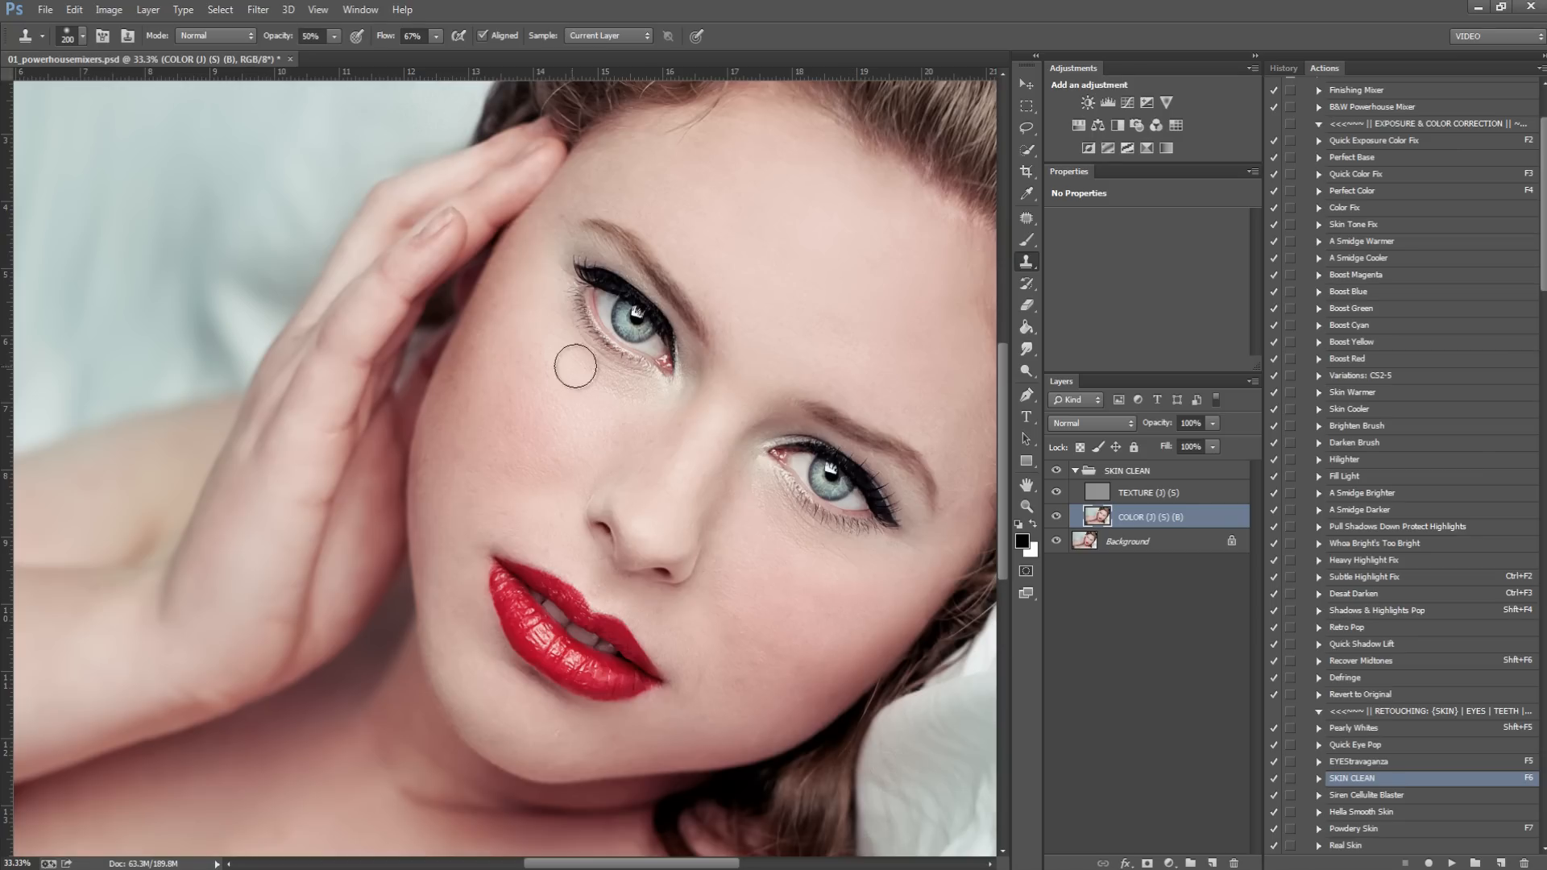
Step: Even out the forehead's skin tone on the new COLOR layer with the Clone Stamp and enlarge the brush to 300 px
{"action": "left_click", "coordinate": [606, 160], "text": "alt"}
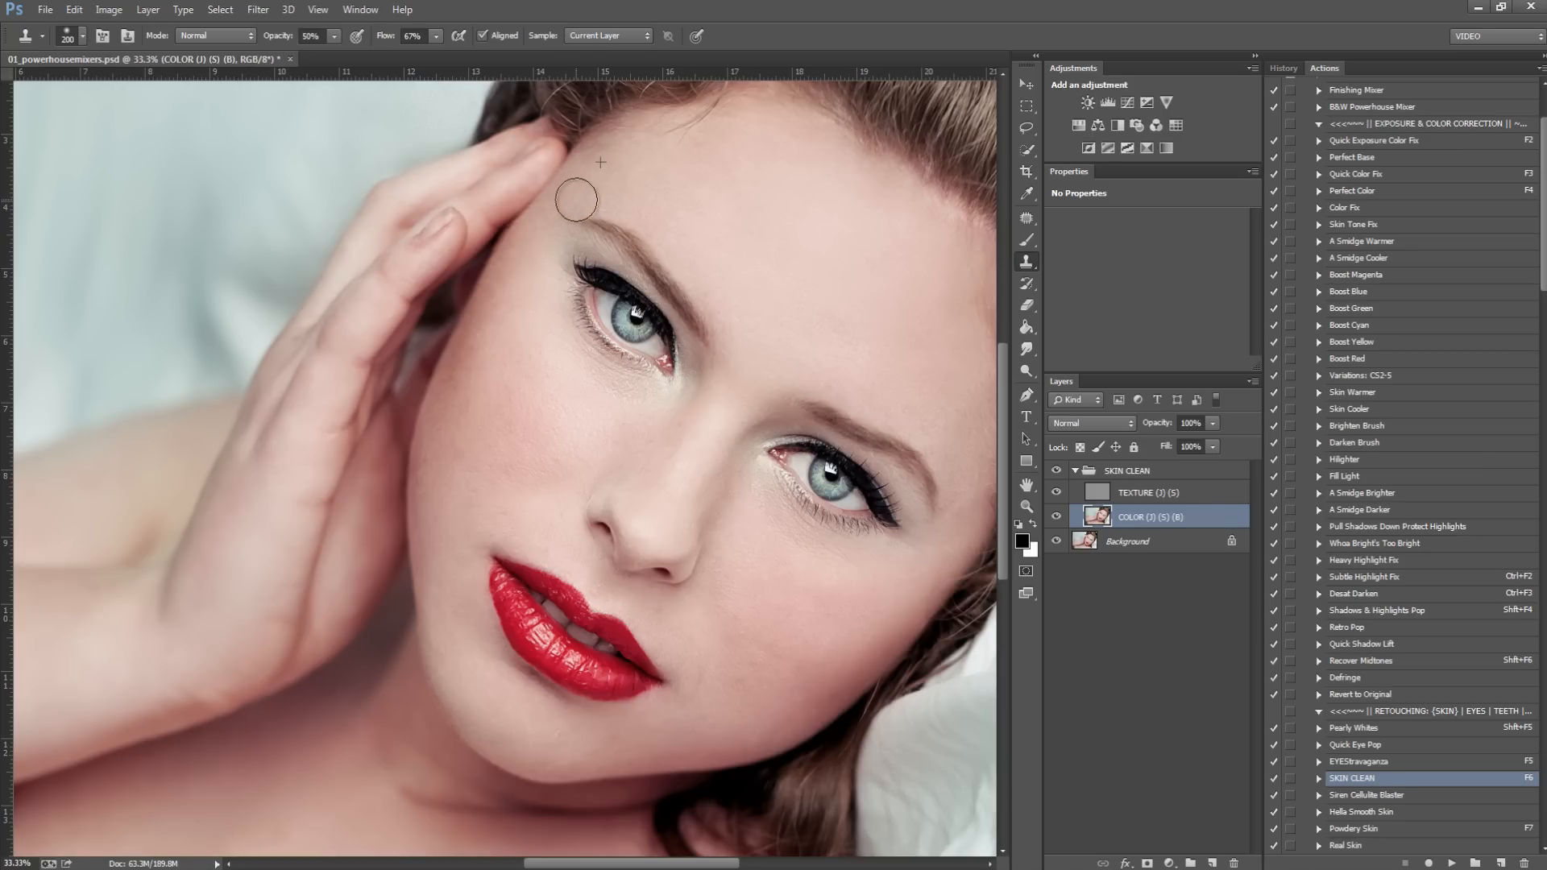
{"action": "left_click", "coordinate": [839, 211], "text": "alt"}
{"action": "left_click", "coordinate": [870, 191]}
{"action": "left_click", "coordinate": [888, 250], "text": "alt"}
{"action": "left_click", "coordinate": [909, 225]}
{"action": "left_click_drag", "start_coordinate": [910, 282], "coordinate": [676, 204]}
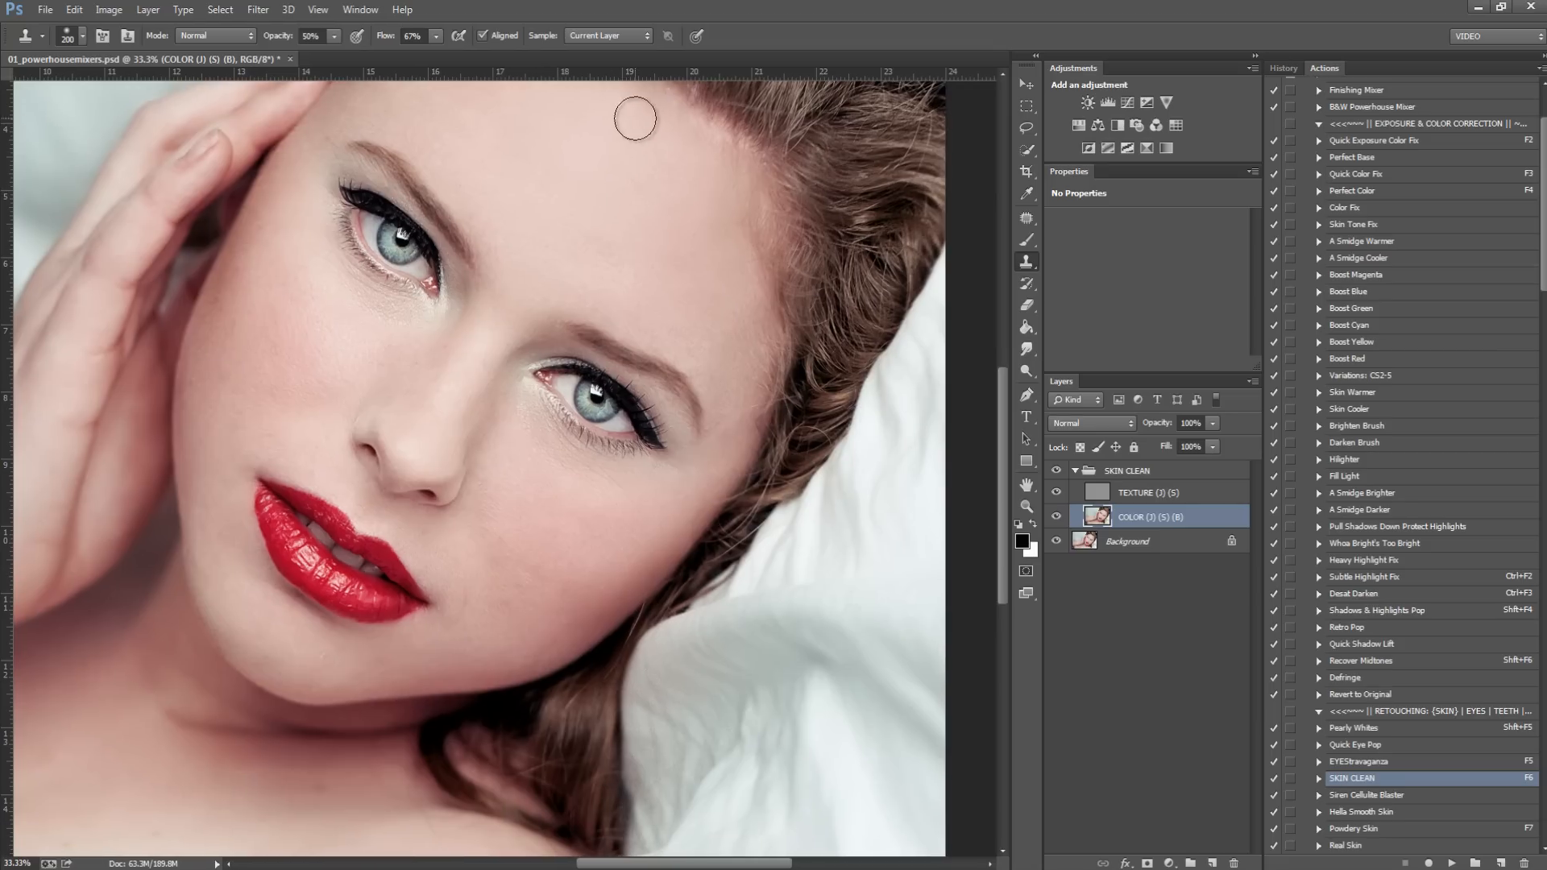
{"action": "key", "text": "bracketright"}
{"action": "key", "text": "bracketright"}
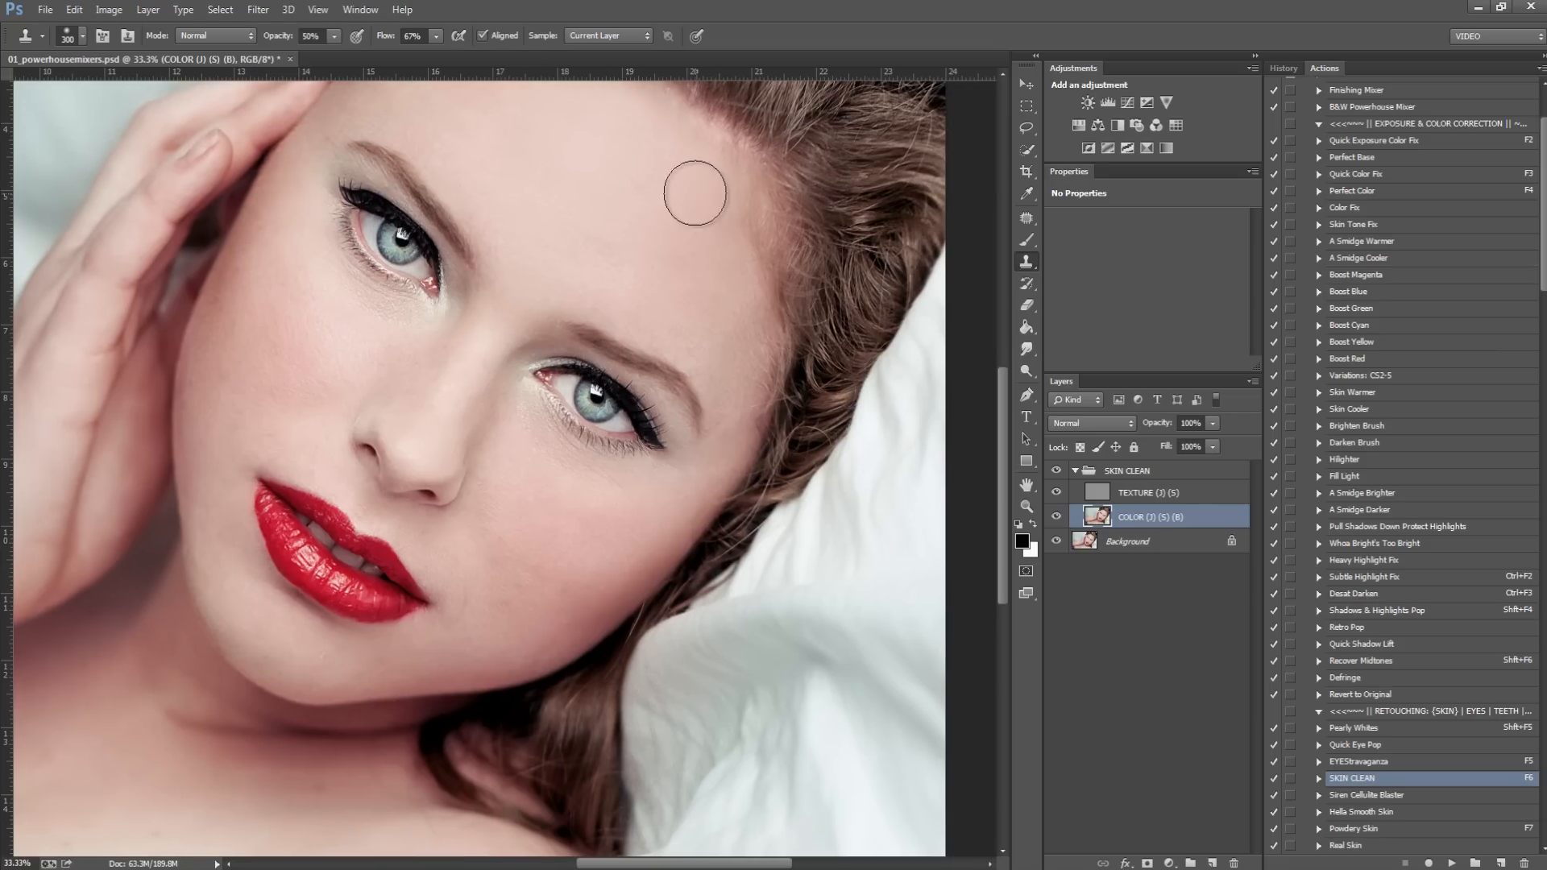
Step: Try to blend the redness along the forehead's hairline with the 300 px Clone Stamp, and undo the strokes
{"action": "left_click", "coordinate": [654, 228], "text": "alt"}
{"action": "mouse_move", "coordinate": [693, 170]}
{"action": "left_mouse_down"}
{"action": "mouse_move", "coordinate": [701, 243]}
{"action": "mouse_move", "coordinate": [715, 194]}
{"action": "mouse_move", "coordinate": [734, 251]}
{"action": "left_mouse_up"}
{"action": "left_click", "coordinate": [686, 244], "text": "alt"}
{"action": "left_click", "coordinate": [707, 233]}
{"action": "left_click", "coordinate": [698, 223], "text": "alt"}
{"action": "mouse_move", "coordinate": [745, 192]}
{"action": "left_mouse_down"}
{"action": "mouse_move", "coordinate": [746, 297]}
{"action": "mouse_move", "coordinate": [728, 313]}
{"action": "mouse_move", "coordinate": [744, 353]}
{"action": "left_mouse_up"}
{"action": "left_click", "coordinate": [708, 298], "text": "alt"}
{"action": "key", "text": "ctrl+alt+z"}
{"action": "key", "text": "ctrl+alt+z"}
{"action": "key", "text": "ctrl+alt+z"}
Step: Blend the skin tone beside the hairline on the COLOR layer with fresh Clone Stamp samples
{"action": "left_click", "coordinate": [705, 280], "text": "alt"}
{"action": "left_click", "coordinate": [811, 363]}
{"action": "mouse_move", "coordinate": [727, 294]}
{"action": "left_mouse_down"}
{"action": "mouse_move", "coordinate": [941, 229]}
{"action": "mouse_move", "coordinate": [947, 286]}
{"action": "mouse_move", "coordinate": [900, 381]}
{"action": "left_mouse_up"}
{"action": "left_click", "coordinate": [699, 340], "text": "alt"}
Step: Smooth the color transitions on the lower forehead and under the eye on the COLOR layer with a 175 px Clone Stamp
{"action": "key", "text": "bracketleft"}
{"action": "key", "text": "bracketleft"}
{"action": "key", "text": "bracketleft"}
{"action": "left_click", "coordinate": [727, 318], "text": "alt"}
{"action": "left_click", "coordinate": [714, 353]}
{"action": "mouse_move", "coordinate": [714, 353]}
{"action": "left_mouse_down"}
{"action": "mouse_move", "coordinate": [673, 414]}
{"action": "mouse_move", "coordinate": [726, 395]}
{"action": "left_mouse_up"}
{"action": "left_click", "coordinate": [756, 334], "text": "alt"}
{"action": "left_click", "coordinate": [707, 559], "text": "alt"}
{"action": "mouse_move", "coordinate": [741, 582]}
{"action": "left_mouse_down"}
{"action": "mouse_move", "coordinate": [737, 594]}
{"action": "mouse_move", "coordinate": [723, 546]}
{"action": "left_mouse_up"}
{"action": "left_click", "coordinate": [738, 590], "text": "alt"}
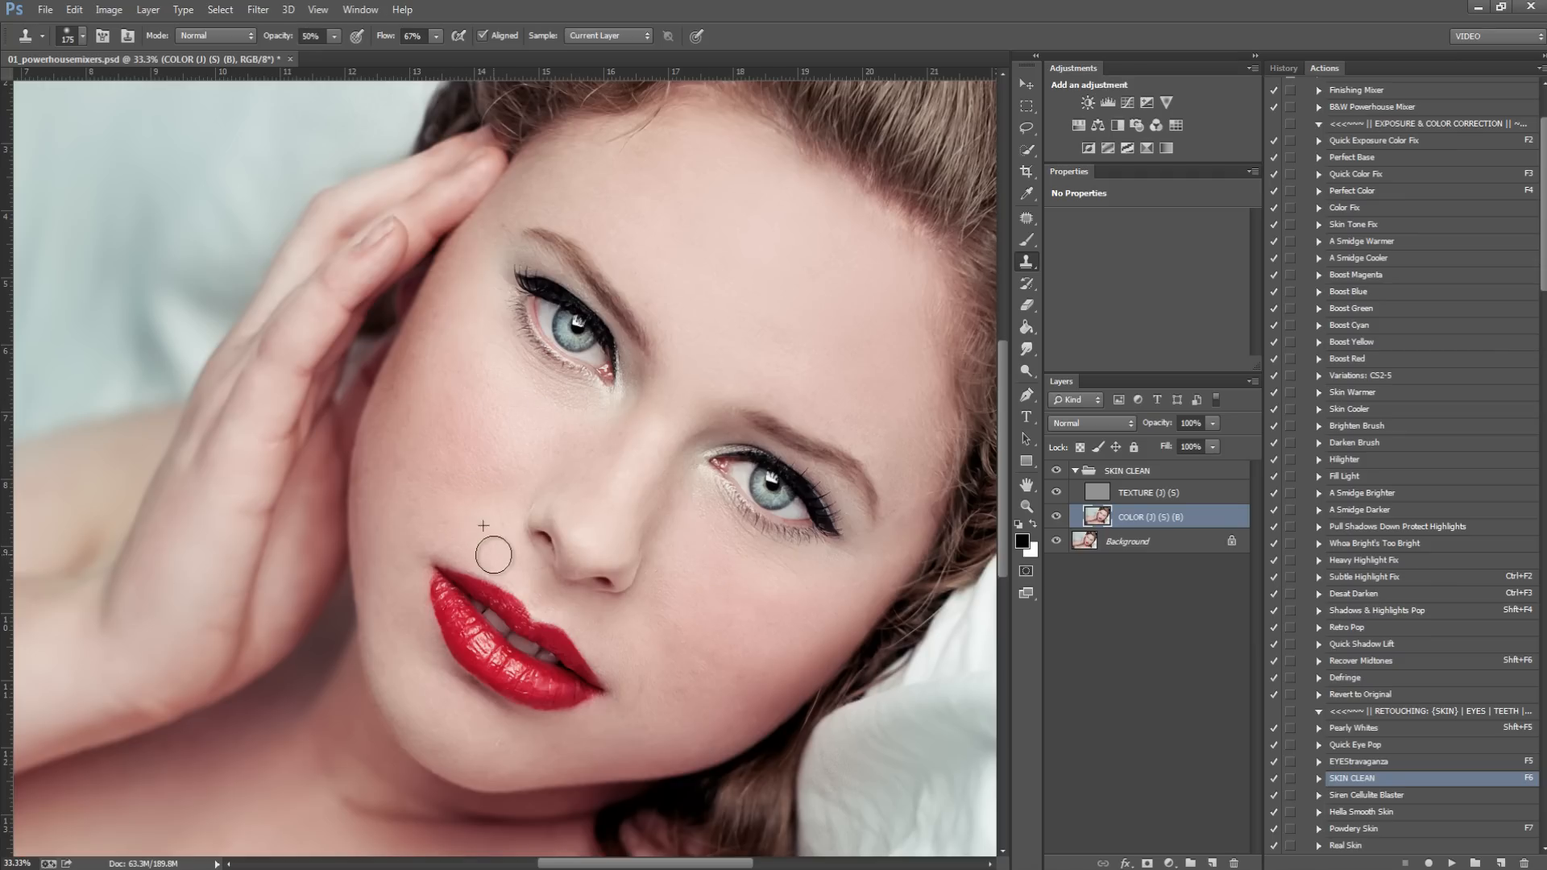
Step: Even out the skin tone on the chin and jaw on the COLOR layer with a 150 px Clone Stamp
{"action": "key", "text": "bracketleft"}
{"action": "key", "text": "bracketleft"}
{"action": "key", "text": "alt"}
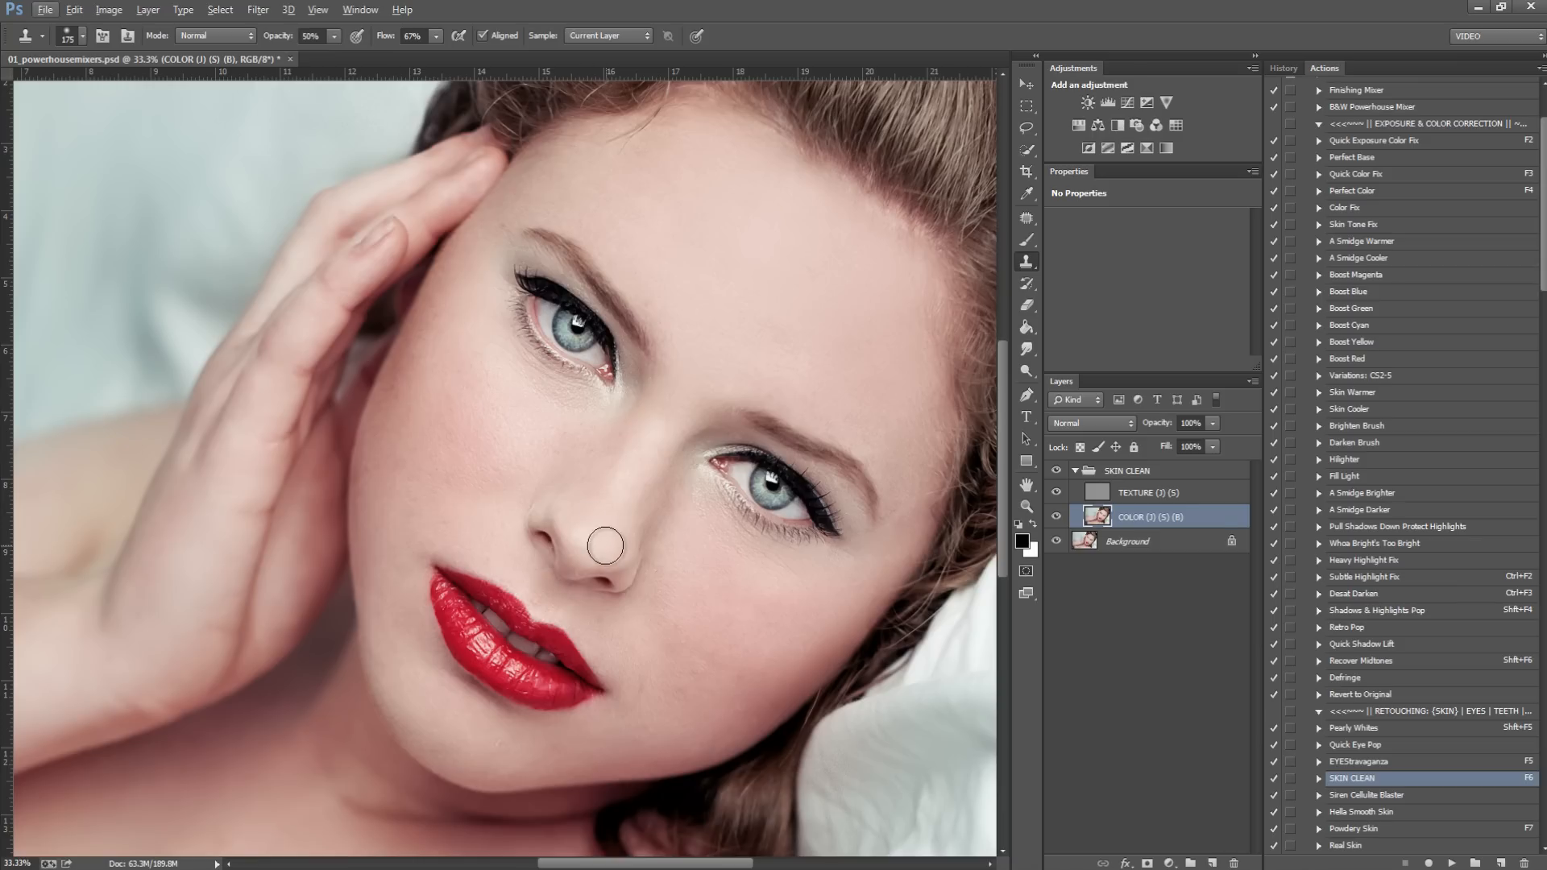
{"action": "key", "text": "bracketright"}
{"action": "left_click", "coordinate": [421, 715], "text": "alt"}
{"action": "left_click", "coordinate": [478, 751]}
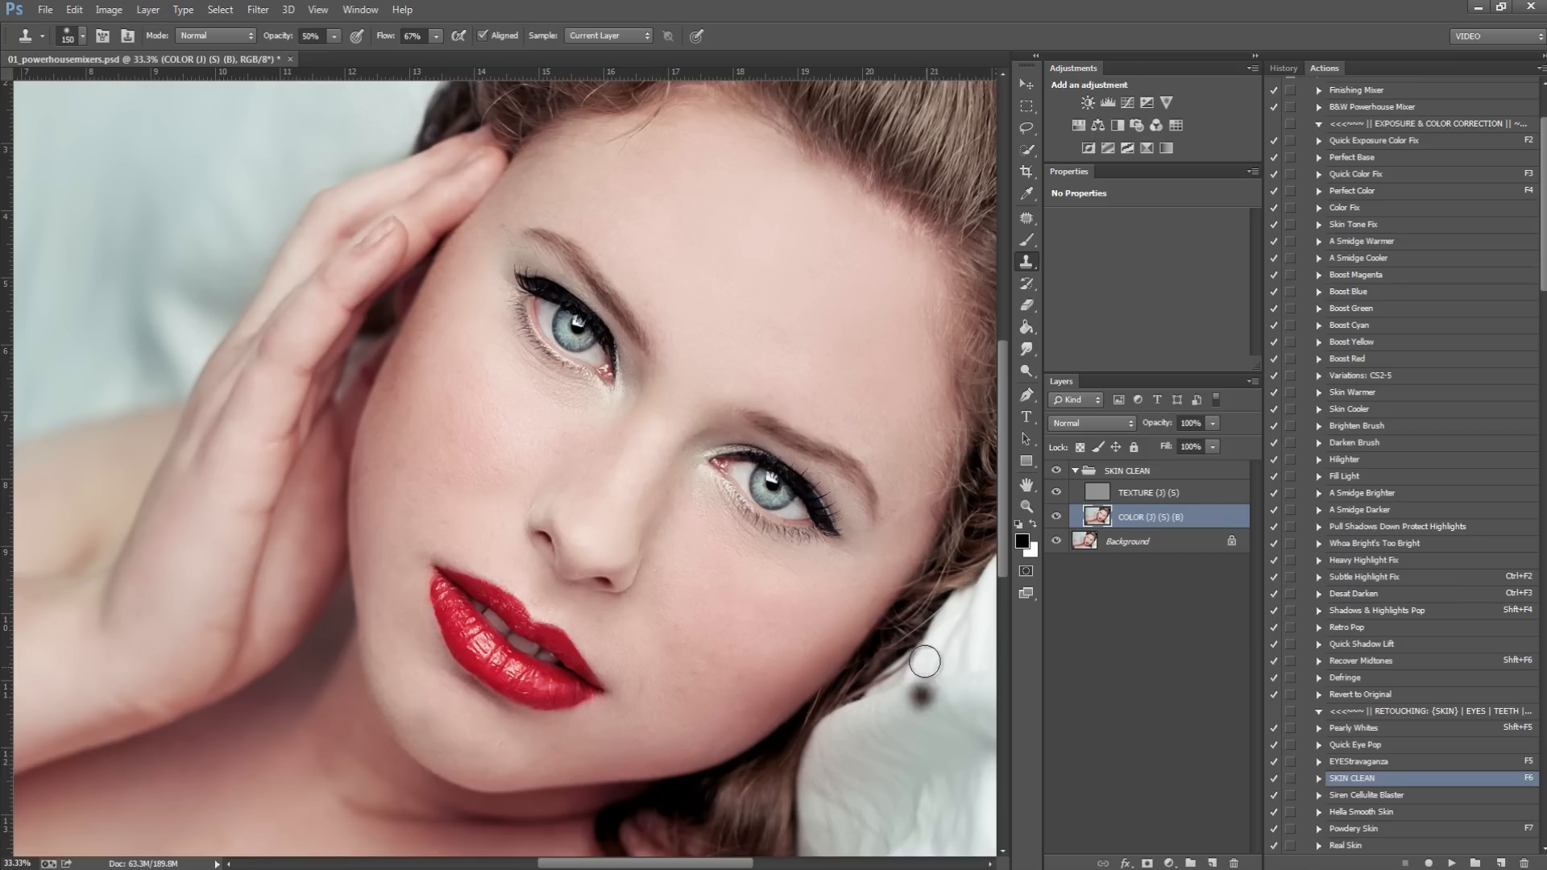
{"action": "left_click", "coordinate": [717, 716], "text": "alt"}
Step: Clone clean skin texture over the blemishes below the lips and on the chin, using a 70 px brush on the TEXTURE layer
{"action": "left_click_drag", "start_coordinate": [631, 541], "coordinate": [694, 444]}
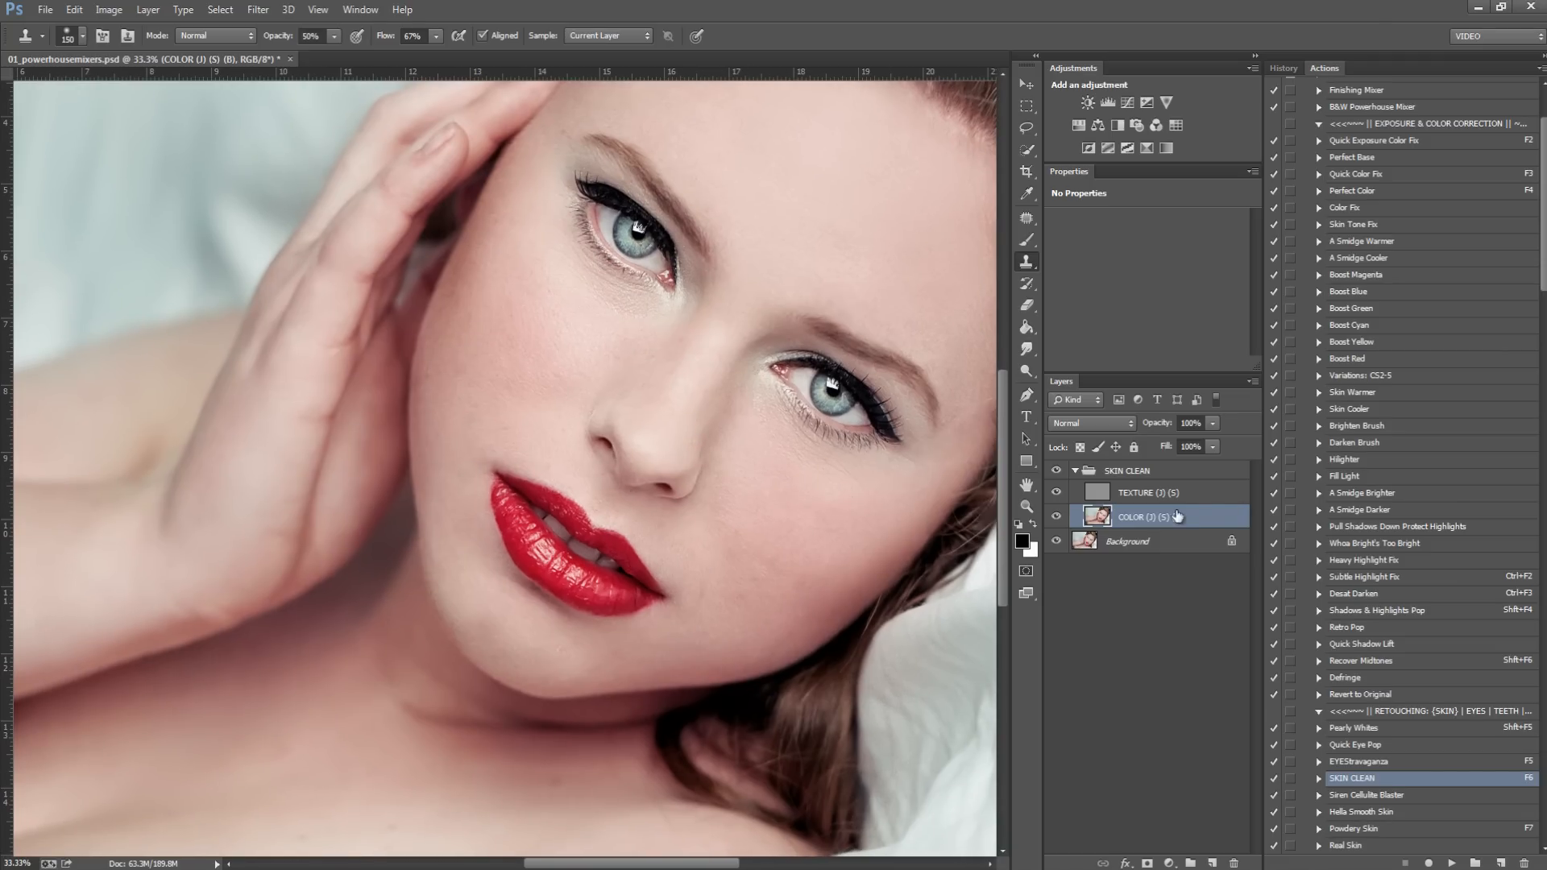
{"action": "key", "text": "z"}
{"action": "left_click", "coordinate": [642, 493]}
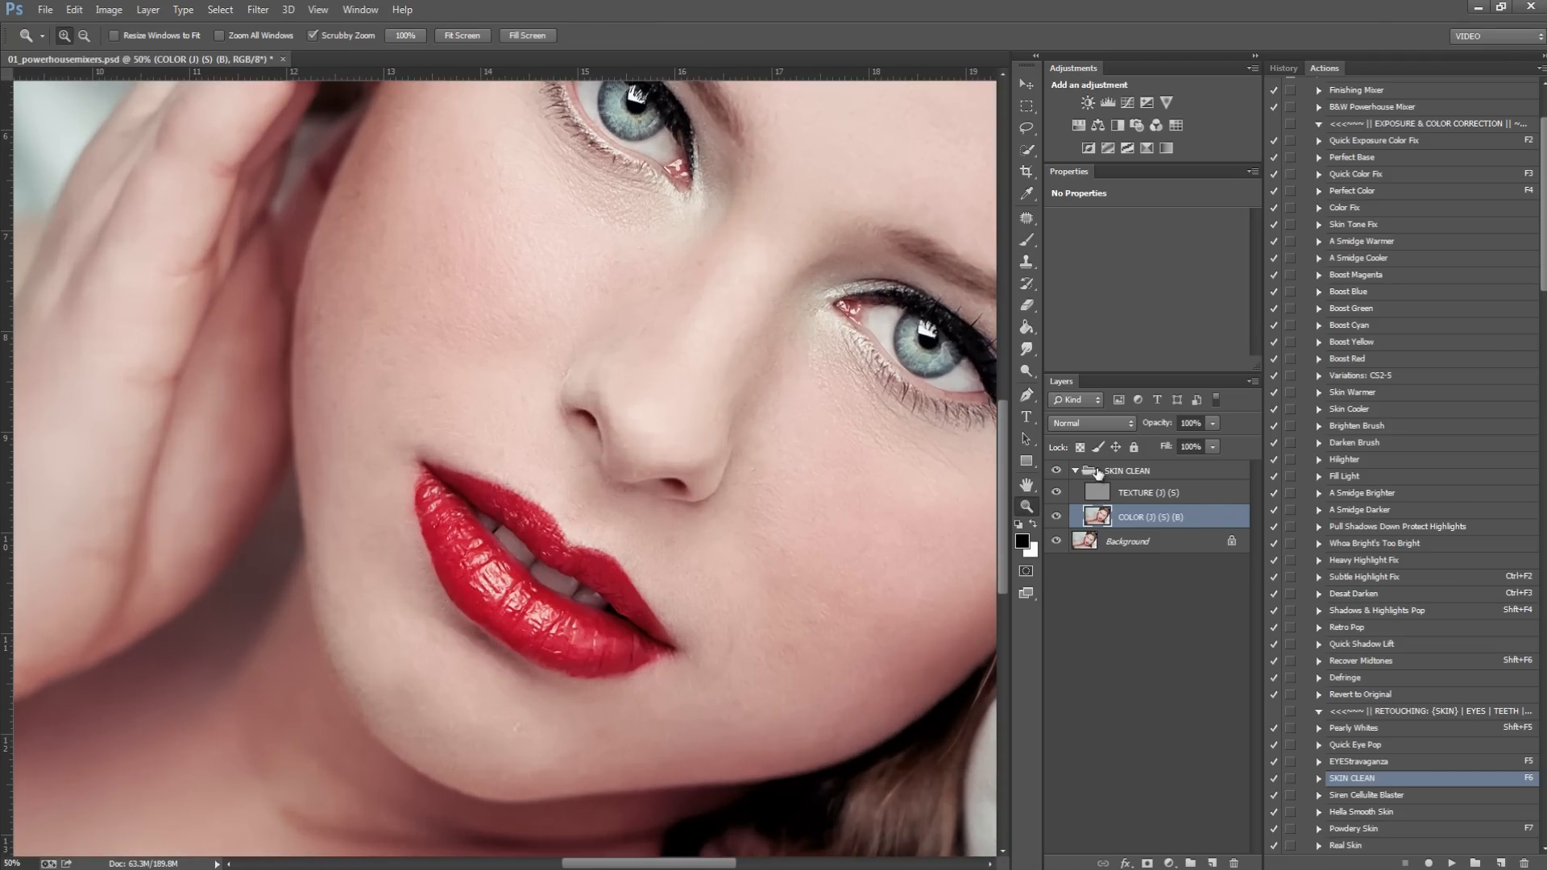
{"action": "left_click", "coordinate": [1144, 499]}
{"action": "key", "text": "s"}
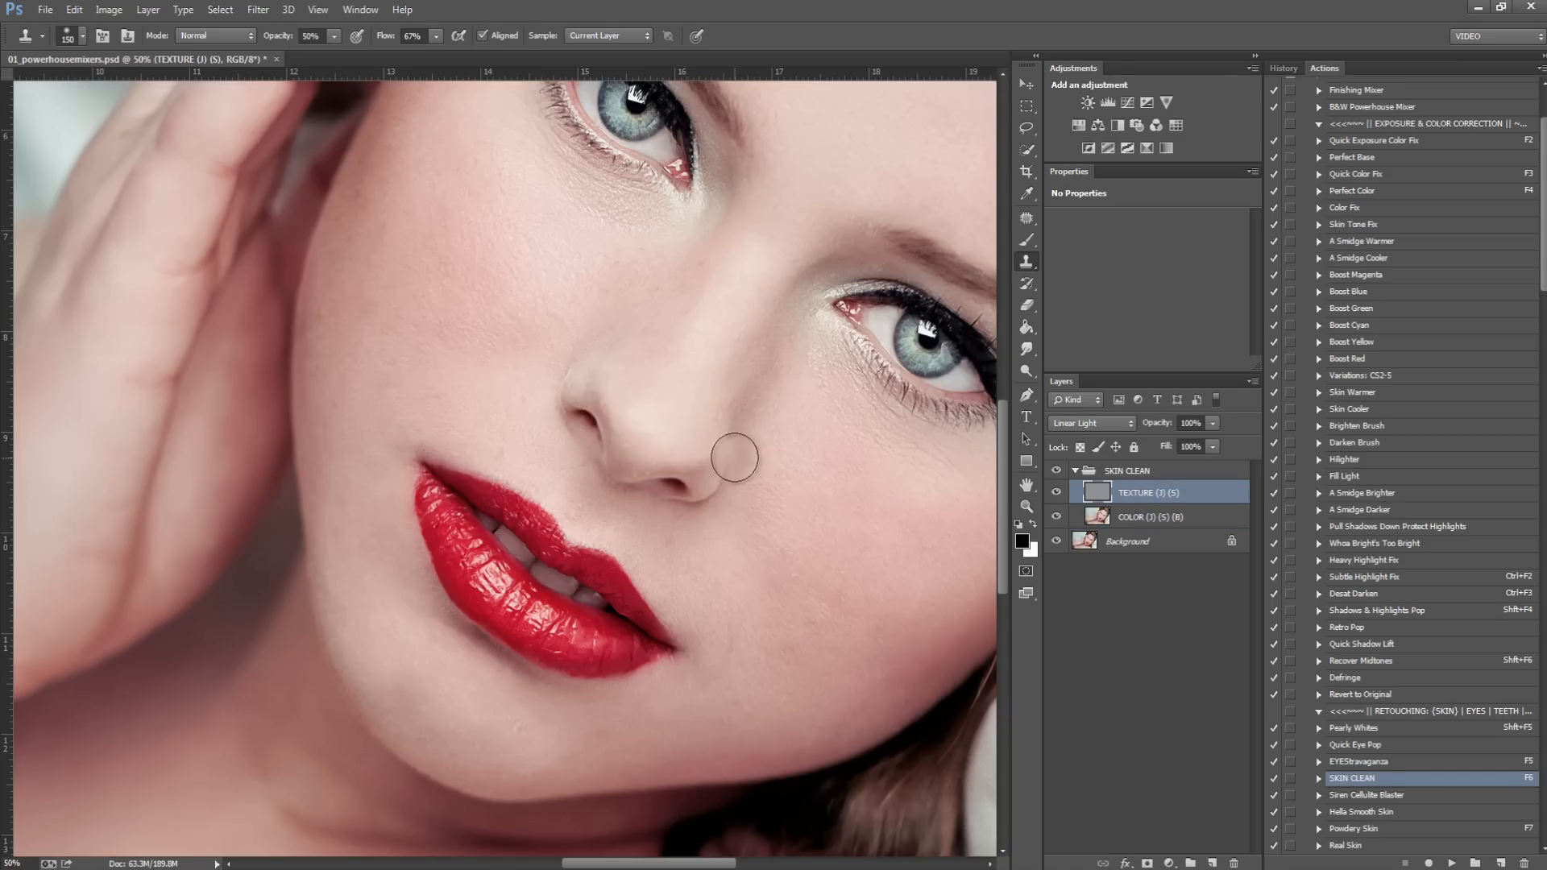
{"action": "key", "text": "bracketleft"}
{"action": "key", "text": "bracketleft"}
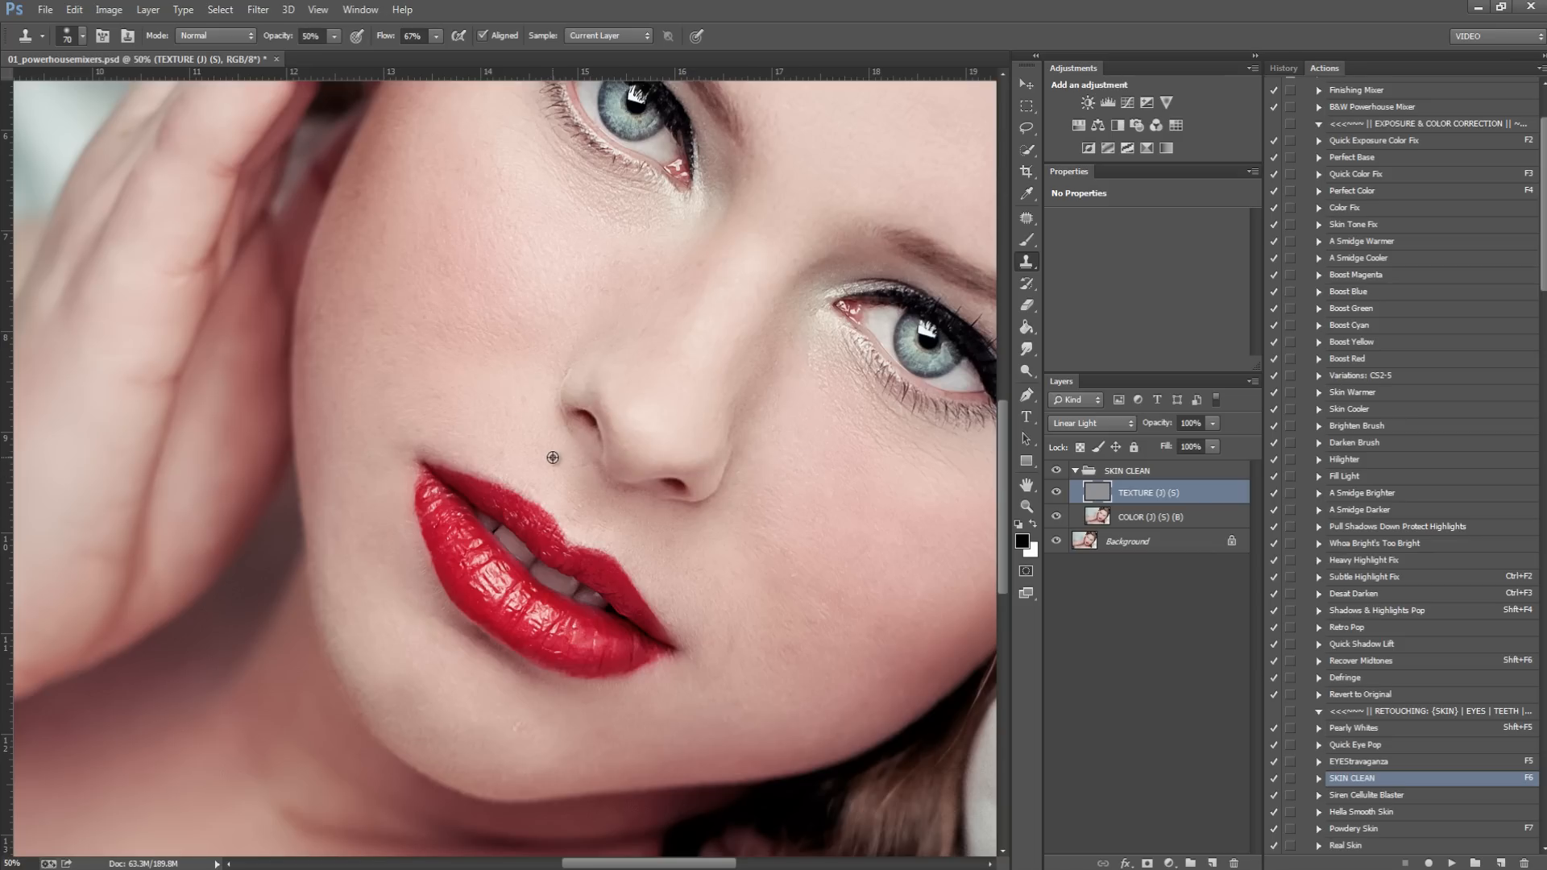
{"action": "left_click", "coordinate": [580, 662], "text": "alt"}
{"action": "left_click", "coordinate": [529, 637], "text": "alt"}
{"action": "left_click", "coordinate": [475, 704], "text": "alt"}
{"action": "left_click", "coordinate": [507, 732]}
{"action": "left_click", "coordinate": [529, 730]}
Step: Clone away the stray hairs over the upper forehead on the TEXTURE layer with a small brush
{"action": "left_click_drag", "start_coordinate": [451, 564], "coordinate": [494, 707]}
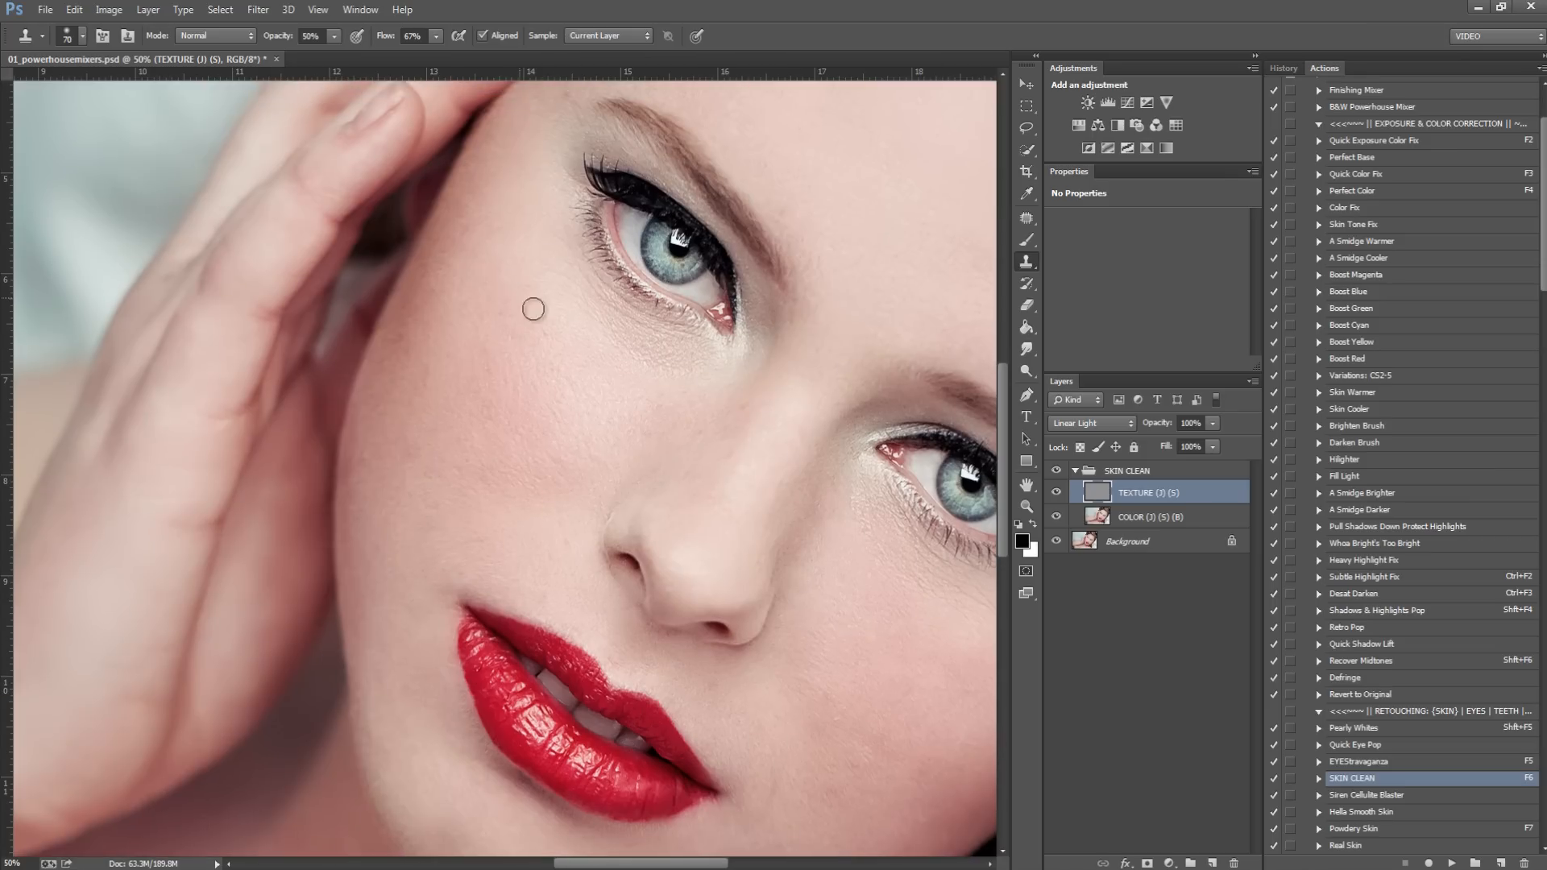
{"action": "left_click_drag", "start_coordinate": [532, 311], "coordinate": [466, 439]}
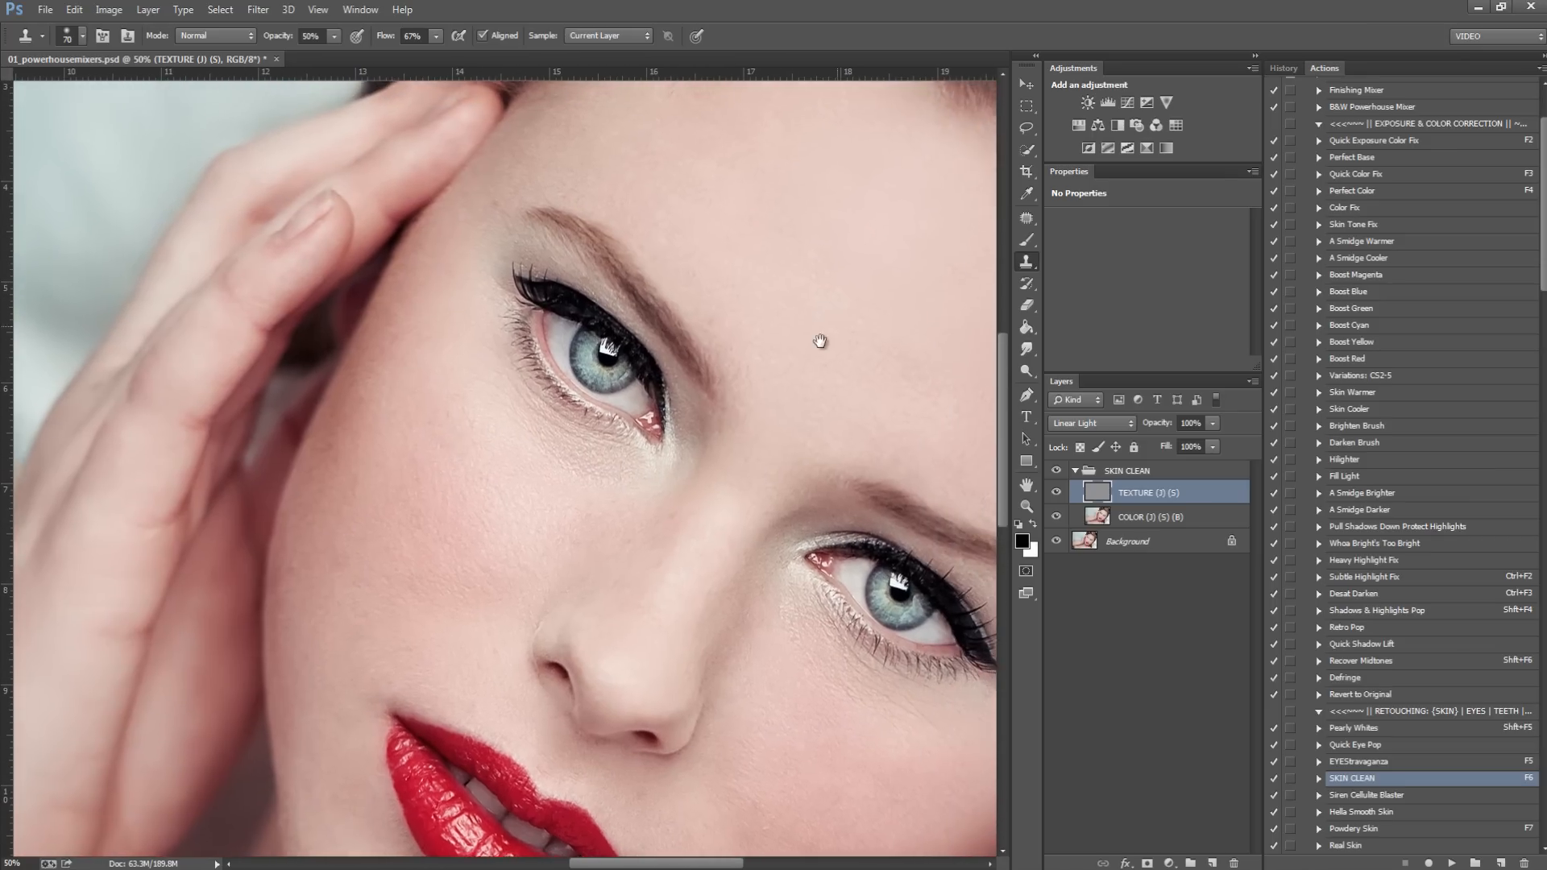
{"action": "left_click_drag", "start_coordinate": [842, 321], "coordinate": [798, 356]}
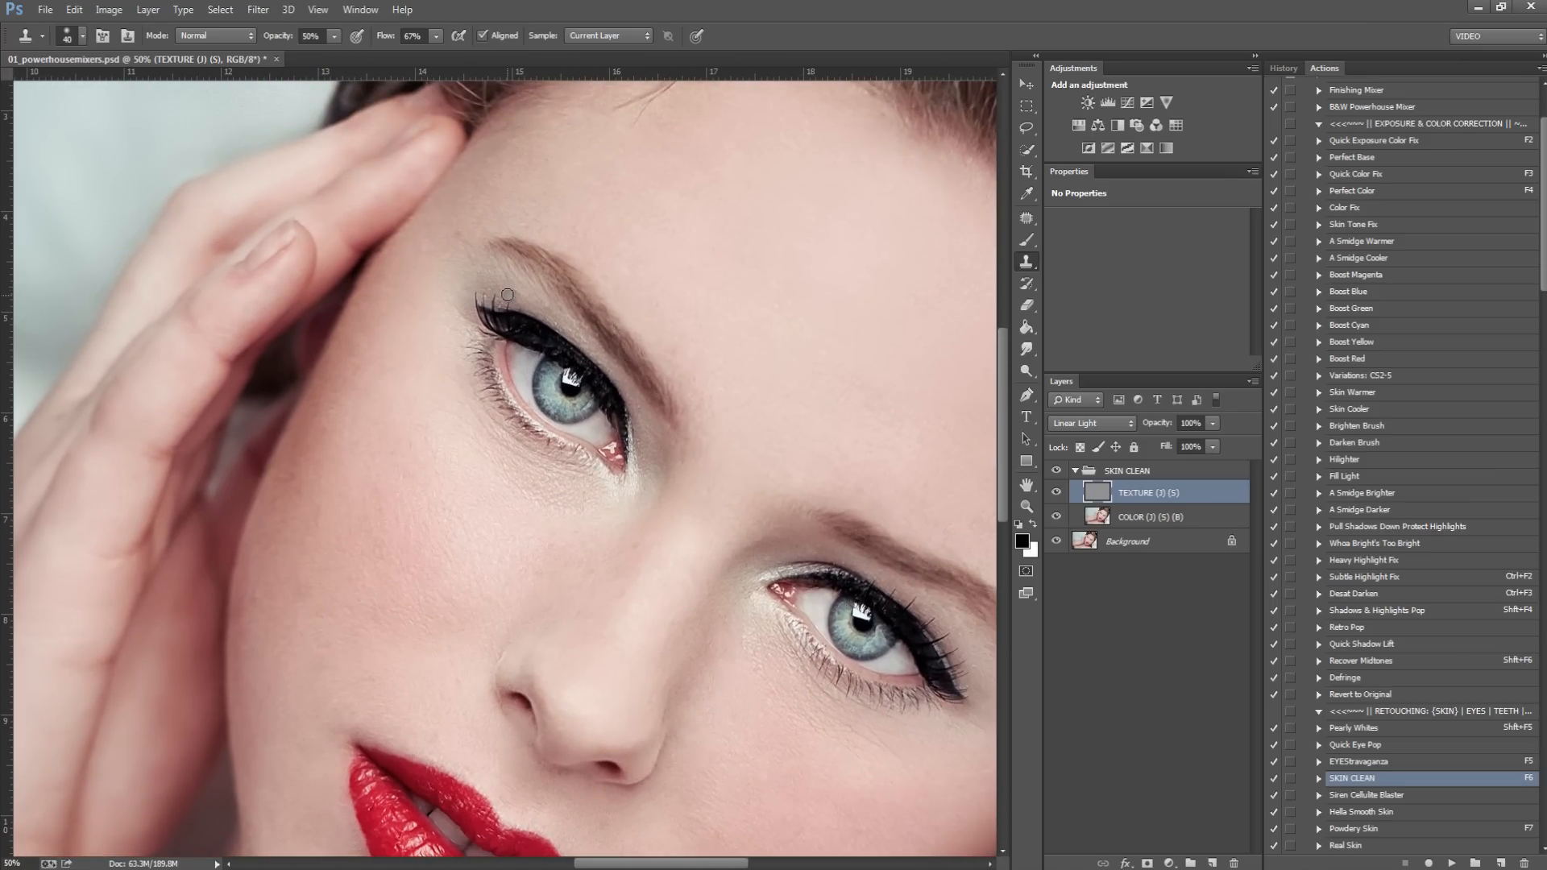
{"action": "left_click_drag", "start_coordinate": [560, 239], "coordinate": [289, 287]}
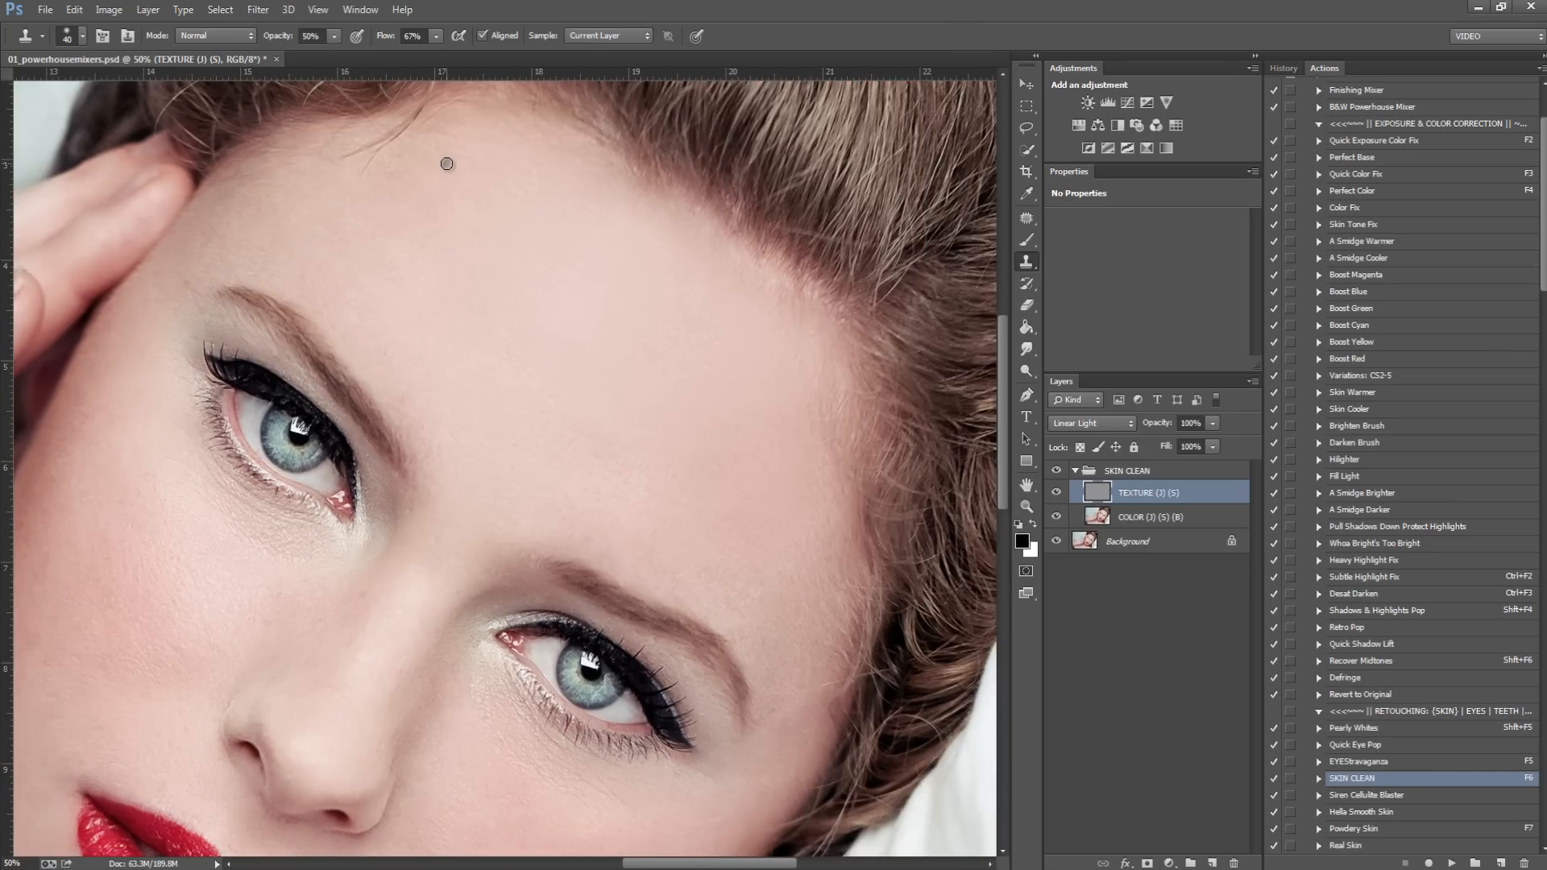
{"action": "key", "text": "bracketright"}
{"action": "key", "text": "bracketright"}
{"action": "mouse_move", "coordinate": [341, 155]}
{"action": "left_mouse_down"}
{"action": "mouse_move", "coordinate": [380, 170]}
{"action": "mouse_move", "coordinate": [384, 132]}
{"action": "mouse_move", "coordinate": [371, 142]}
{"action": "mouse_move", "coordinate": [427, 152]}
{"action": "left_mouse_up"}
Step: Blend the skin tone of the upper forehead on the COLOR layer with a 100 px Clone Stamp at 80% opacity
{"action": "key", "text": "bracketright"}
{"action": "key", "text": "bracketright"}
{"action": "key", "text": "bracketright"}
{"action": "key", "text": "bracketright"}
{"action": "key", "text": "alt+bracketleft"}
{"action": "left_click", "coordinate": [408, 157], "text": "alt"}
{"action": "mouse_move", "coordinate": [431, 128]}
{"action": "left_mouse_down"}
{"action": "mouse_move", "coordinate": [400, 121]}
{"action": "mouse_move", "coordinate": [375, 154]}
{"action": "mouse_move", "coordinate": [316, 162]}
{"action": "left_mouse_up"}
{"action": "left_click", "coordinate": [452, 101], "text": "alt"}
{"action": "left_click", "coordinate": [450, 131], "text": "alt"}
{"action": "left_click", "coordinate": [380, 162], "text": "alt"}
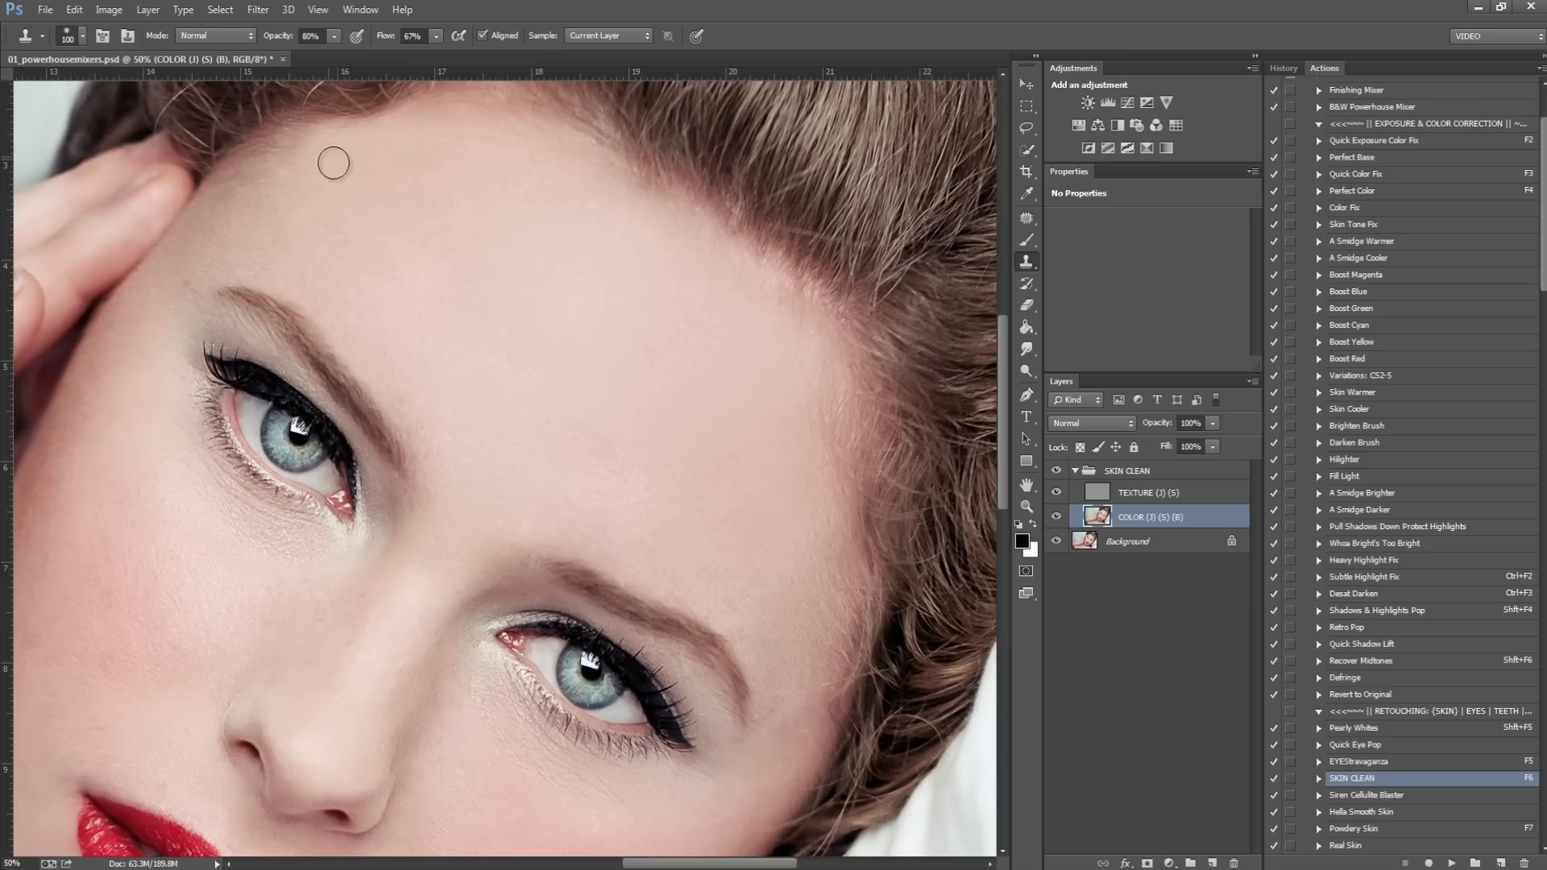
Step: Preview the skin cleaning on the whole portrait by varying the SKIN CLEAN group's opacity, and return it to 100%
{"action": "key", "text": "ctrl+0"}
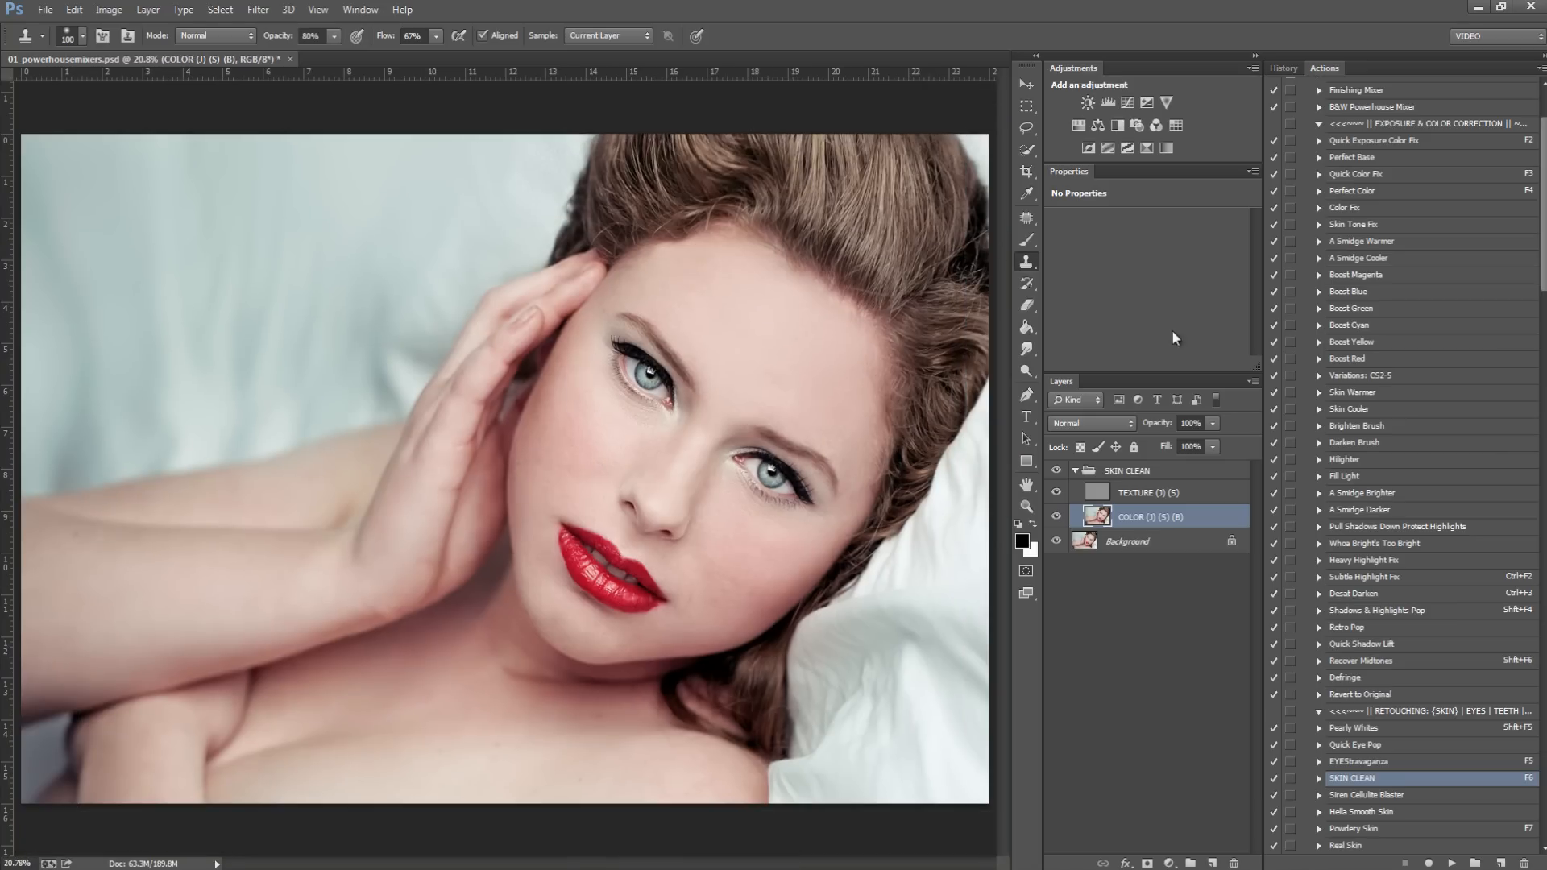
{"action": "left_click", "coordinate": [1176, 471]}
{"action": "left_click", "coordinate": [1212, 423]}
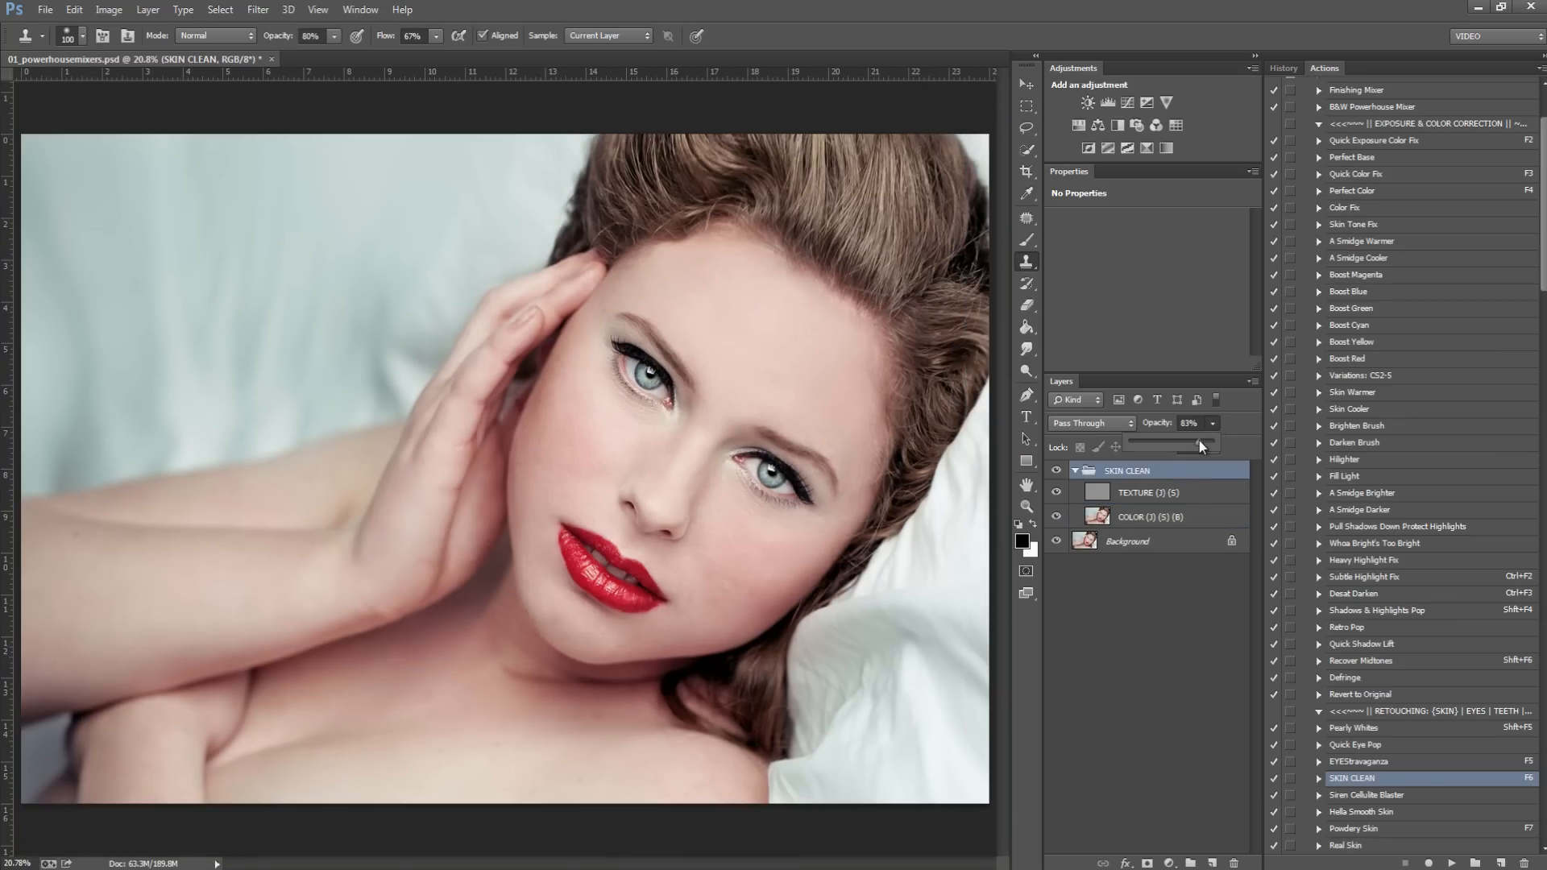
{"action": "left_click_drag", "start_coordinate": [1140, 440], "coordinate": [1212, 444]}
Step: Add a layer mask to the SKIN CLEAN group and paint black at 60% brush opacity along the upper hairline
{"action": "left_click", "coordinate": [1147, 863]}
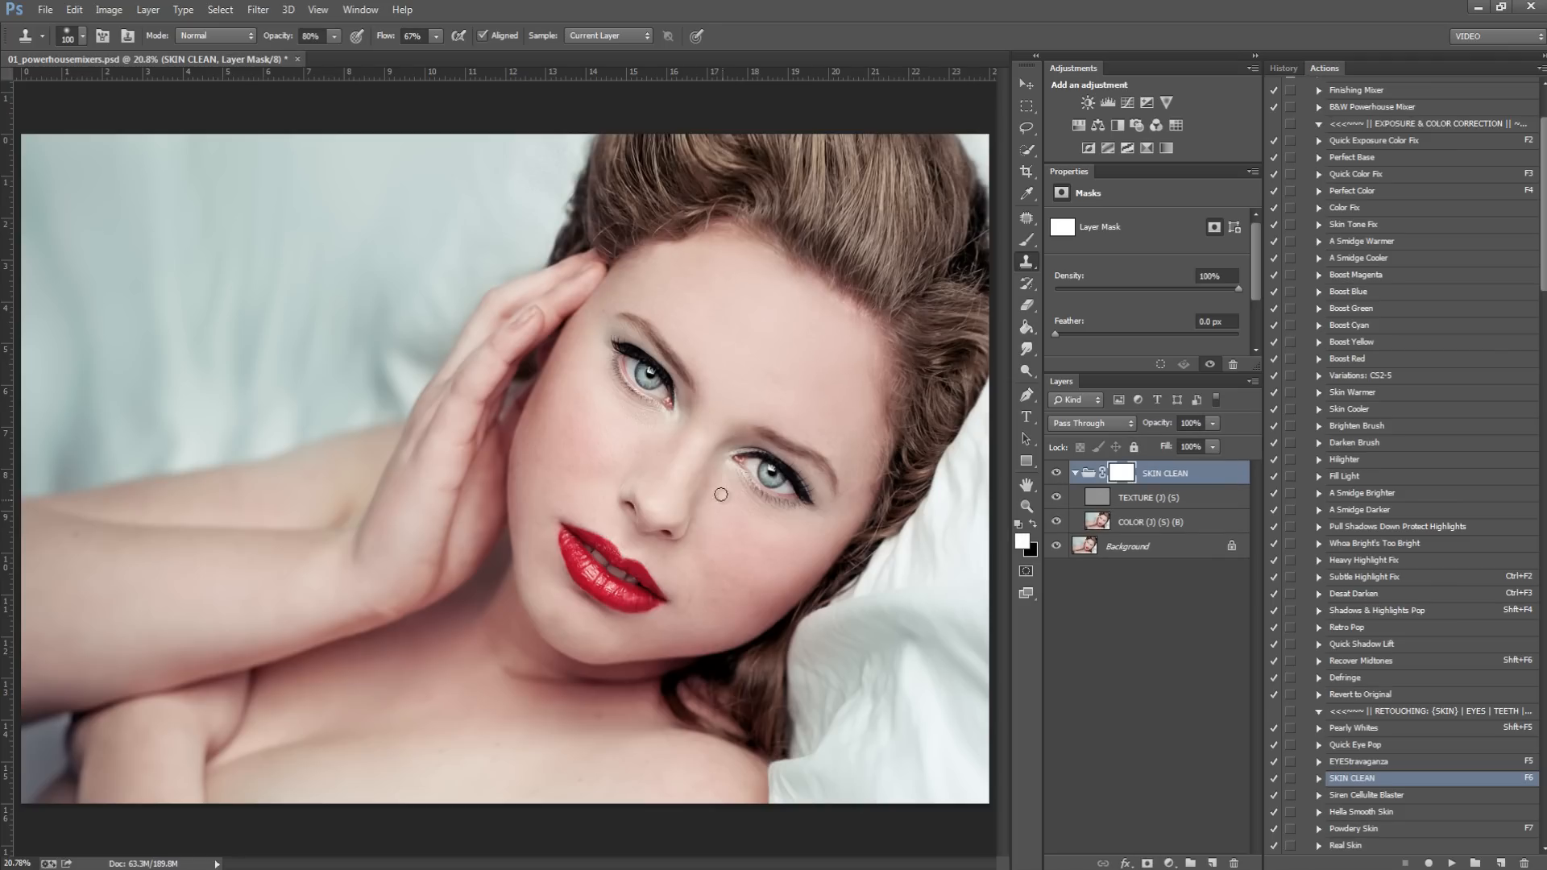
{"action": "key", "text": "b"}
{"action": "key", "text": "x"}
{"action": "key", "text": "bracketleft"}
{"action": "key", "text": "bracketleft"}
{"action": "key", "text": "bracketleft"}
{"action": "key", "text": "bracketleft"}
{"action": "key", "text": "bracketleft"}
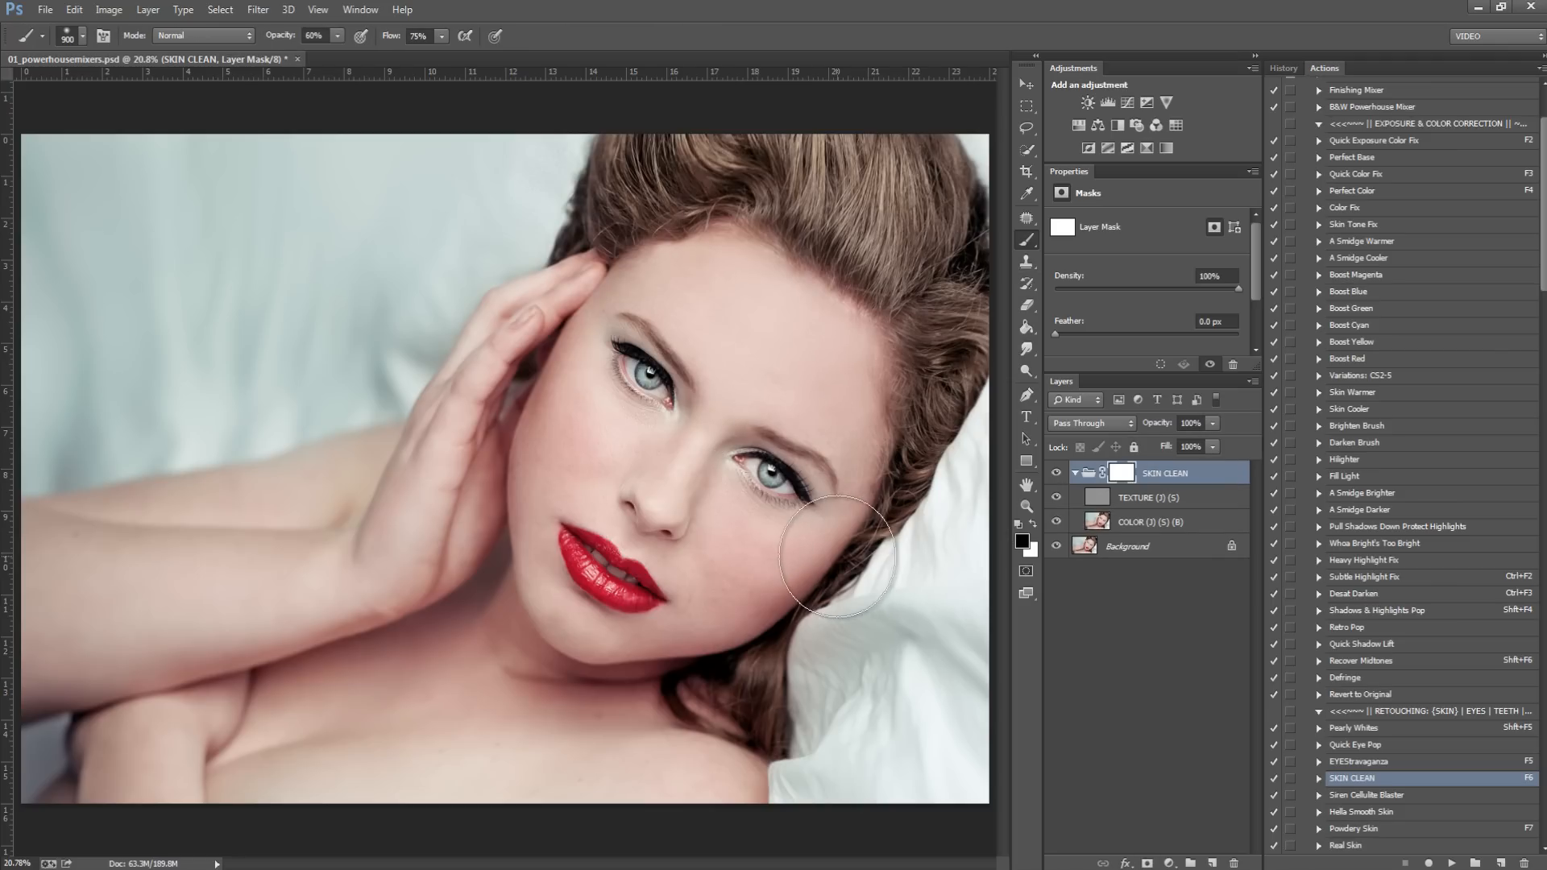
{"action": "key", "text": "x"}
{"action": "key", "text": "bracketleft"}
{"action": "key", "text": "bracketleft"}
{"action": "left_click_drag", "start_coordinate": [699, 221], "coordinate": [647, 254]}
{"action": "key", "text": "x"}
{"action": "key", "text": "bracketleft"}
{"action": "key", "text": "bracketleft"}
{"action": "key", "text": "bracketleft"}
{"action": "key", "text": "bracketleft"}
{"action": "key", "text": "bracketleft"}
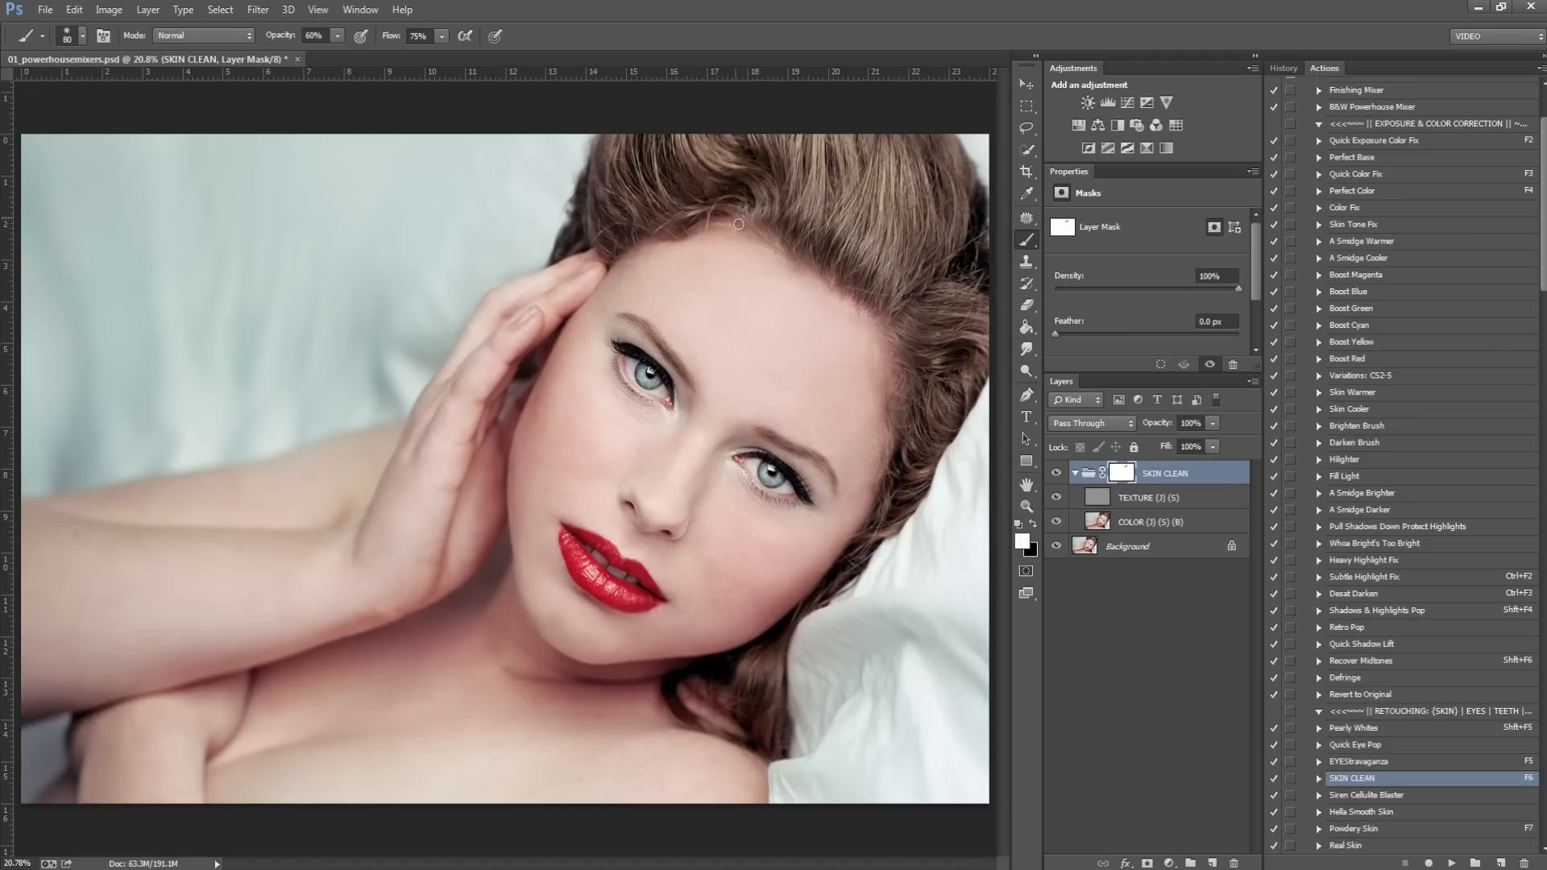
Step: Compare the portrait with the SKIN CLEAN group off and on, and lower the group's opacity to about 80%
{"action": "left_click", "coordinate": [1057, 475]}
{"action": "left_click", "coordinate": [1058, 475]}
{"action": "left_click", "coordinate": [1060, 474]}
{"action": "left_click", "coordinate": [1214, 423]}
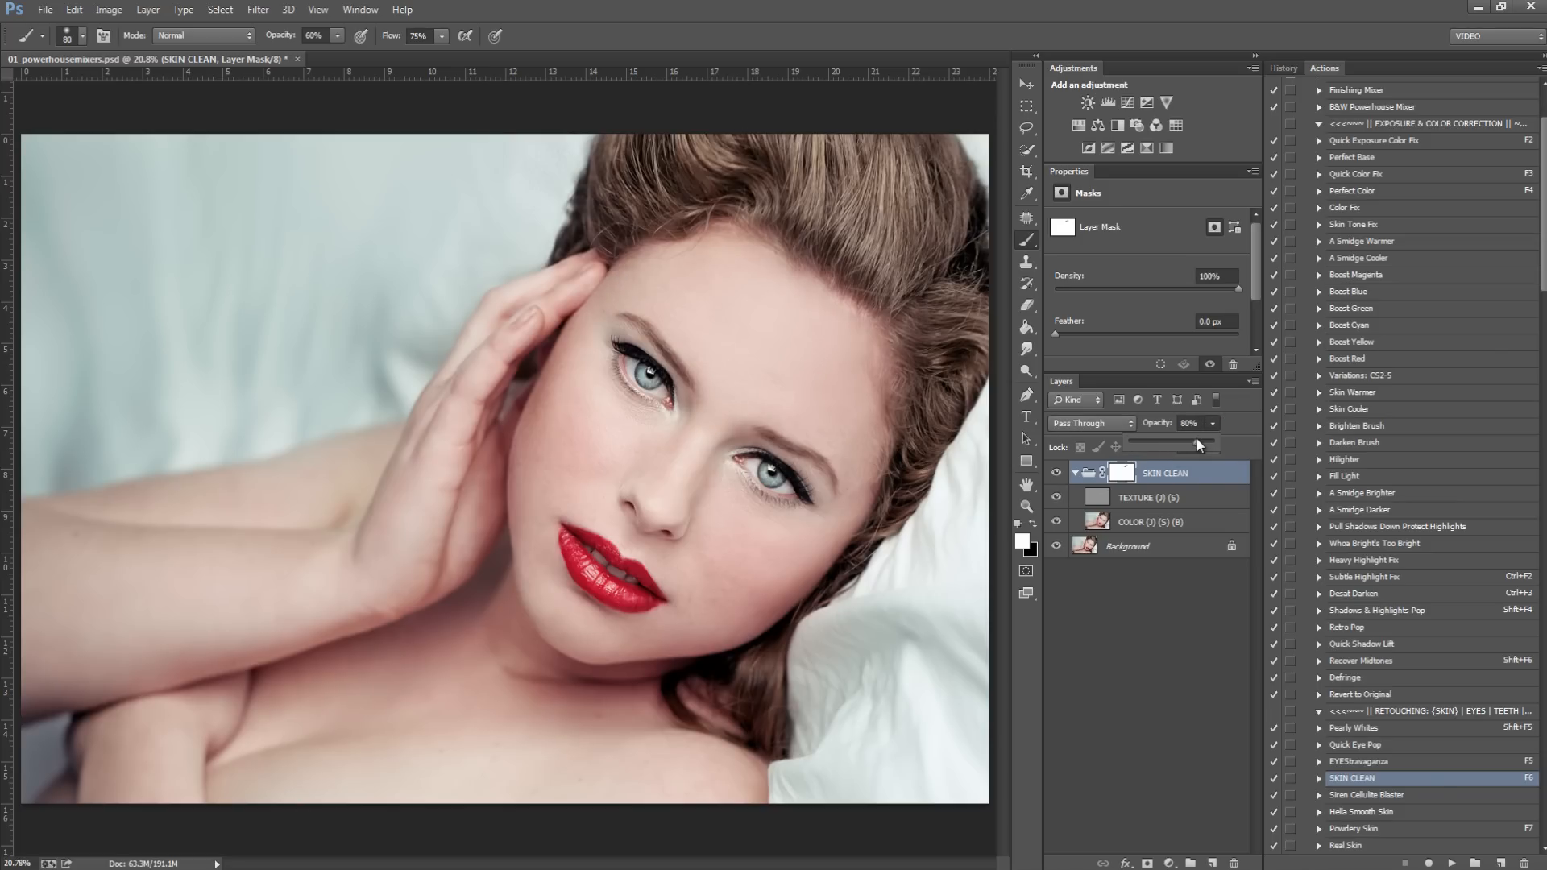
Step: Merge all visible layers into the Background and save the document
{"action": "key", "text": "ctrl+shift+e"}
{"action": "key", "text": "ctrl+s"}
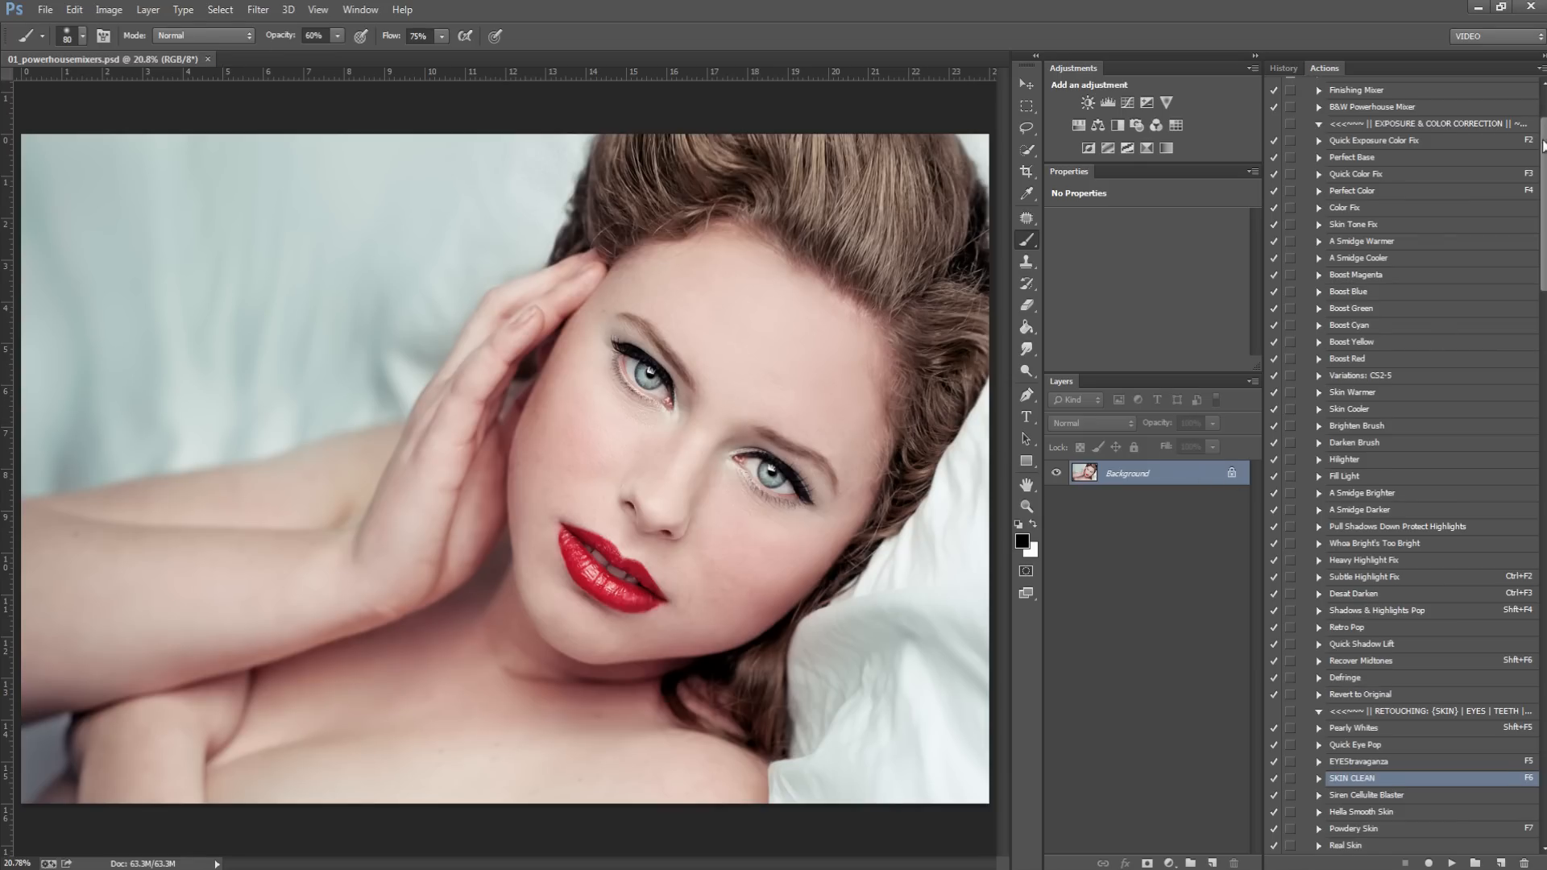
Step: Resume the Retouch Mixer action after its SKIN CLEAN stop, continuing past Merge Visible to build the Hella Smooth Skin layer
{"action": "left_click_drag", "start_coordinate": [1542, 138], "coordinate": [1543, 98]}
{"action": "left_click", "coordinate": [1319, 186]}
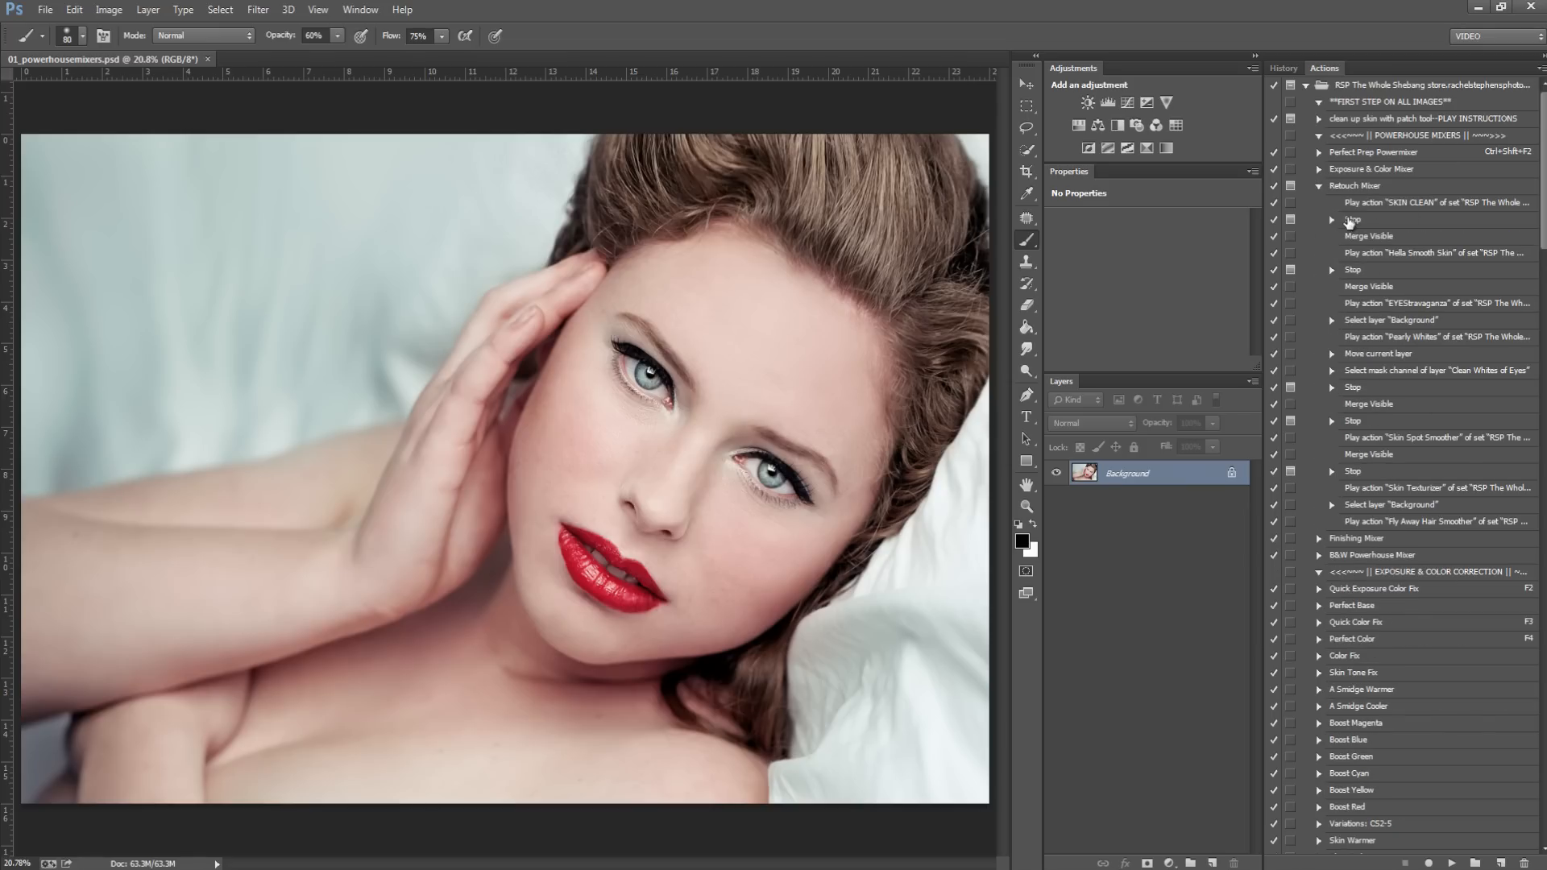
{"action": "double_click", "coordinate": [1354, 220]}
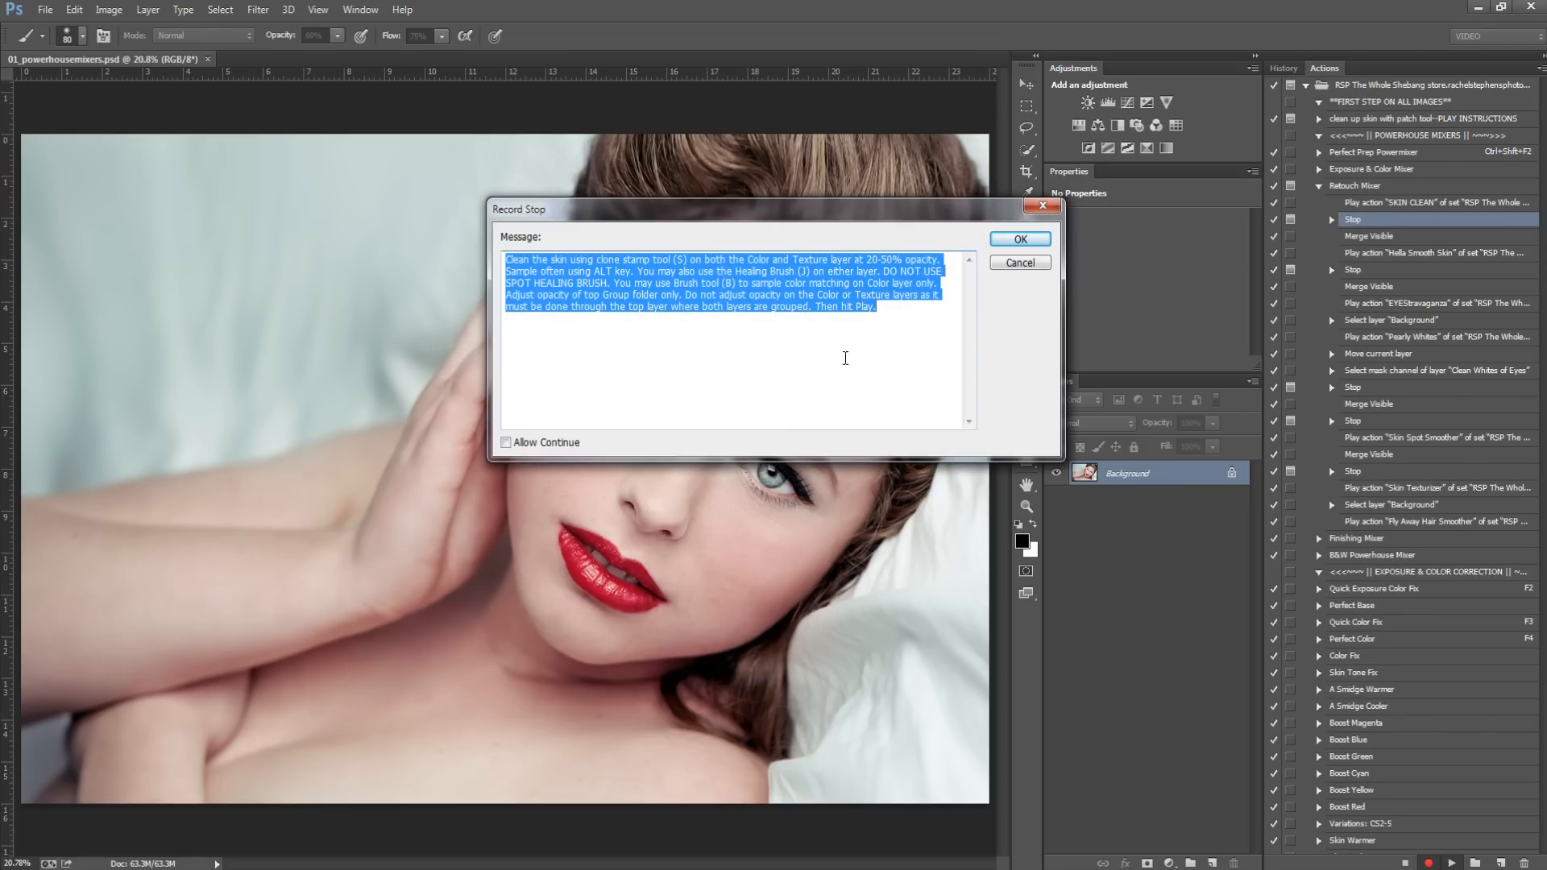
{"action": "left_click", "coordinate": [1018, 264]}
{"action": "left_click", "coordinate": [1451, 863]}
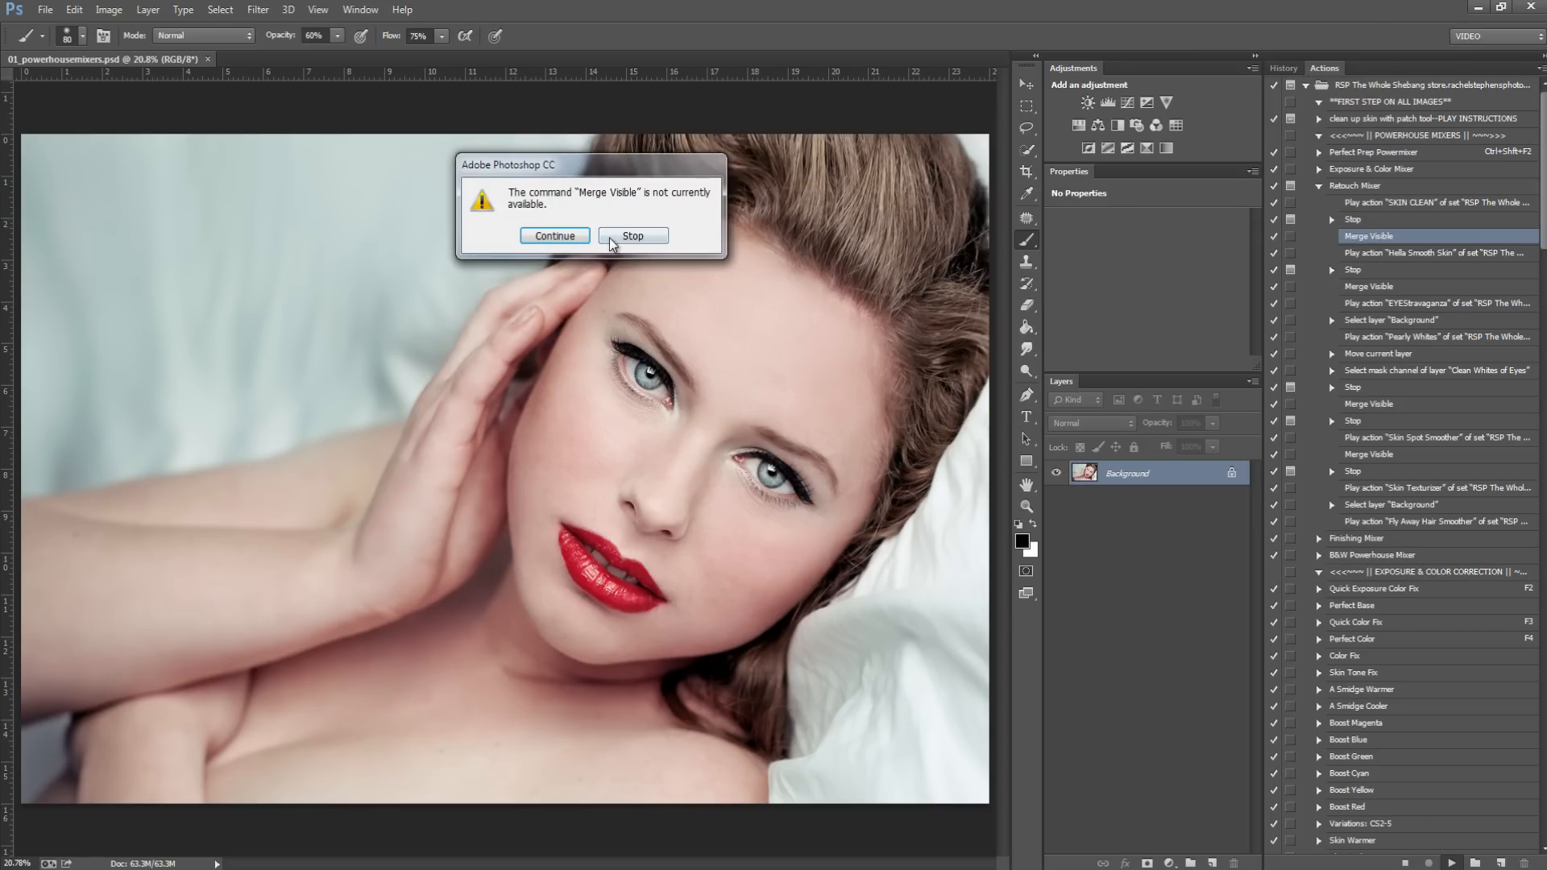
{"action": "left_click", "coordinate": [588, 236]}
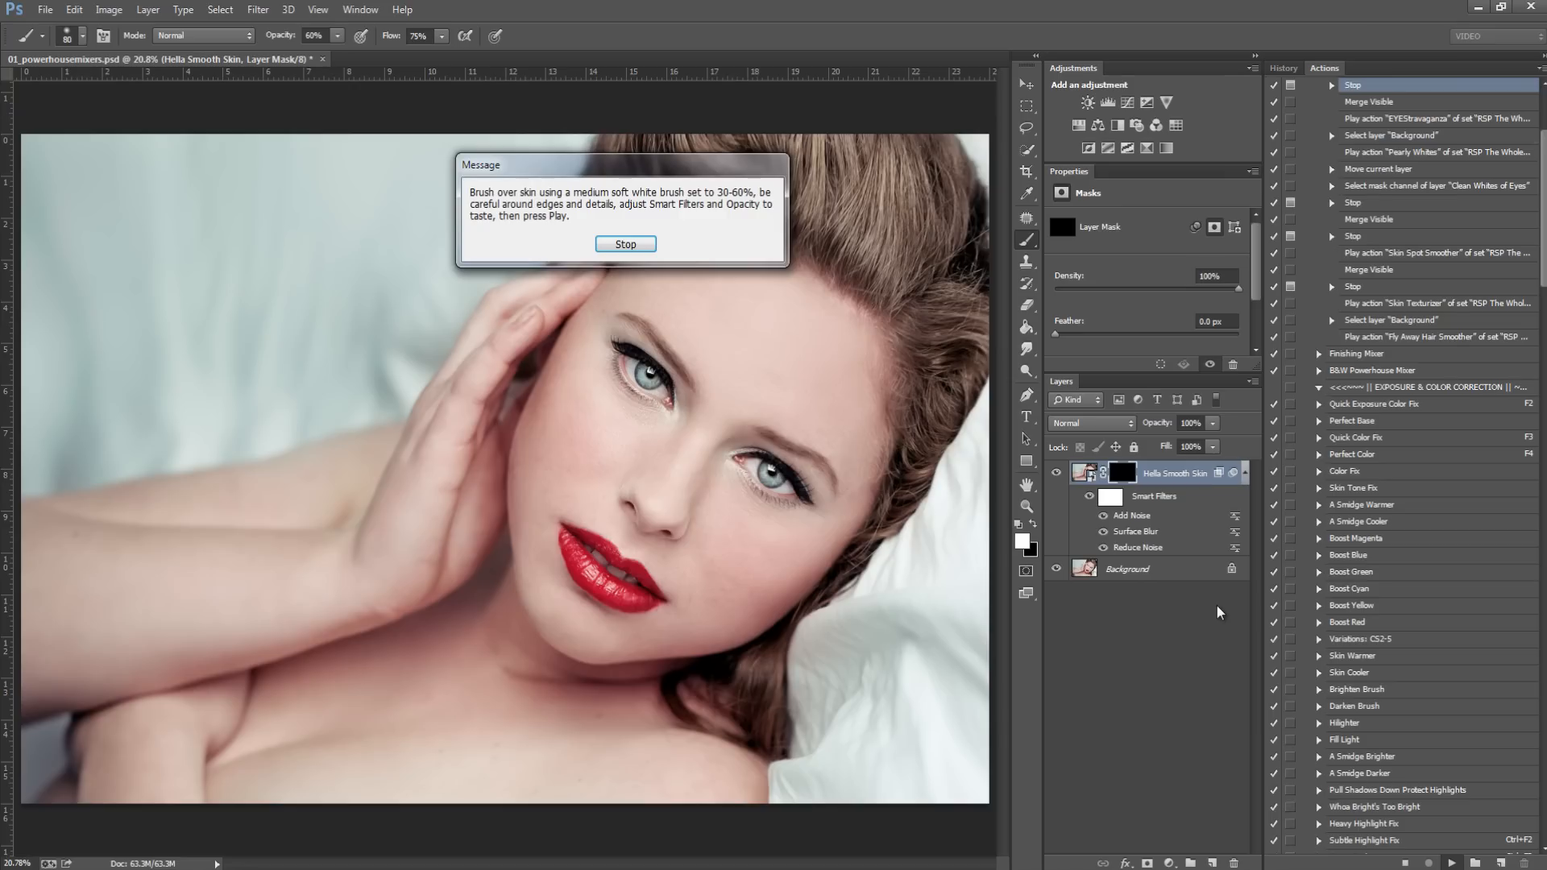
{"action": "left_click_drag", "start_coordinate": [580, 165], "coordinate": [665, 139]}
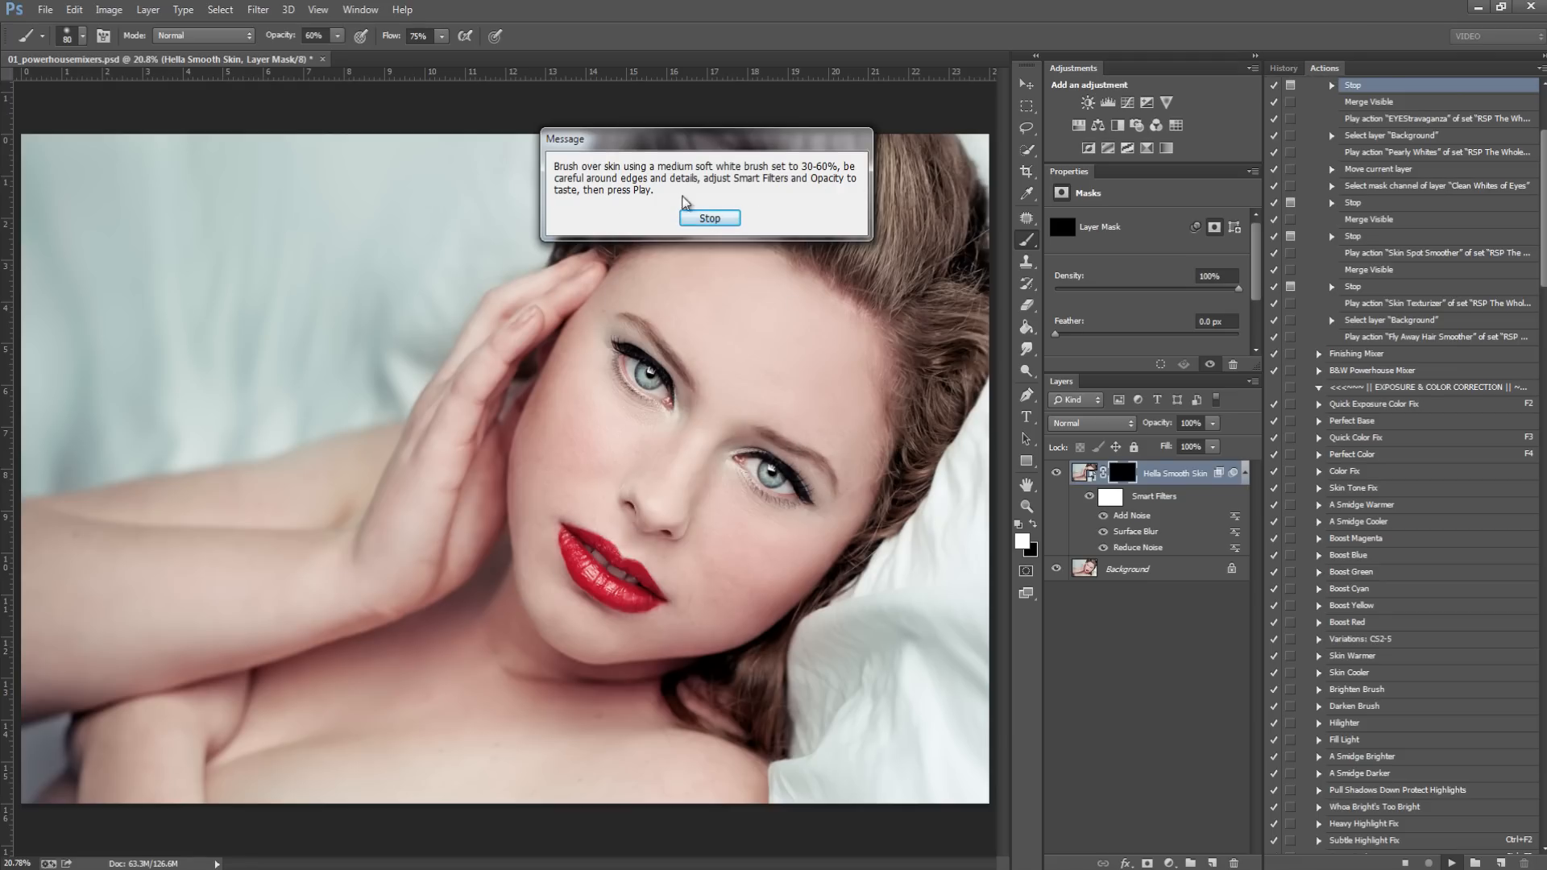
{"action": "left_click", "coordinate": [710, 217]}
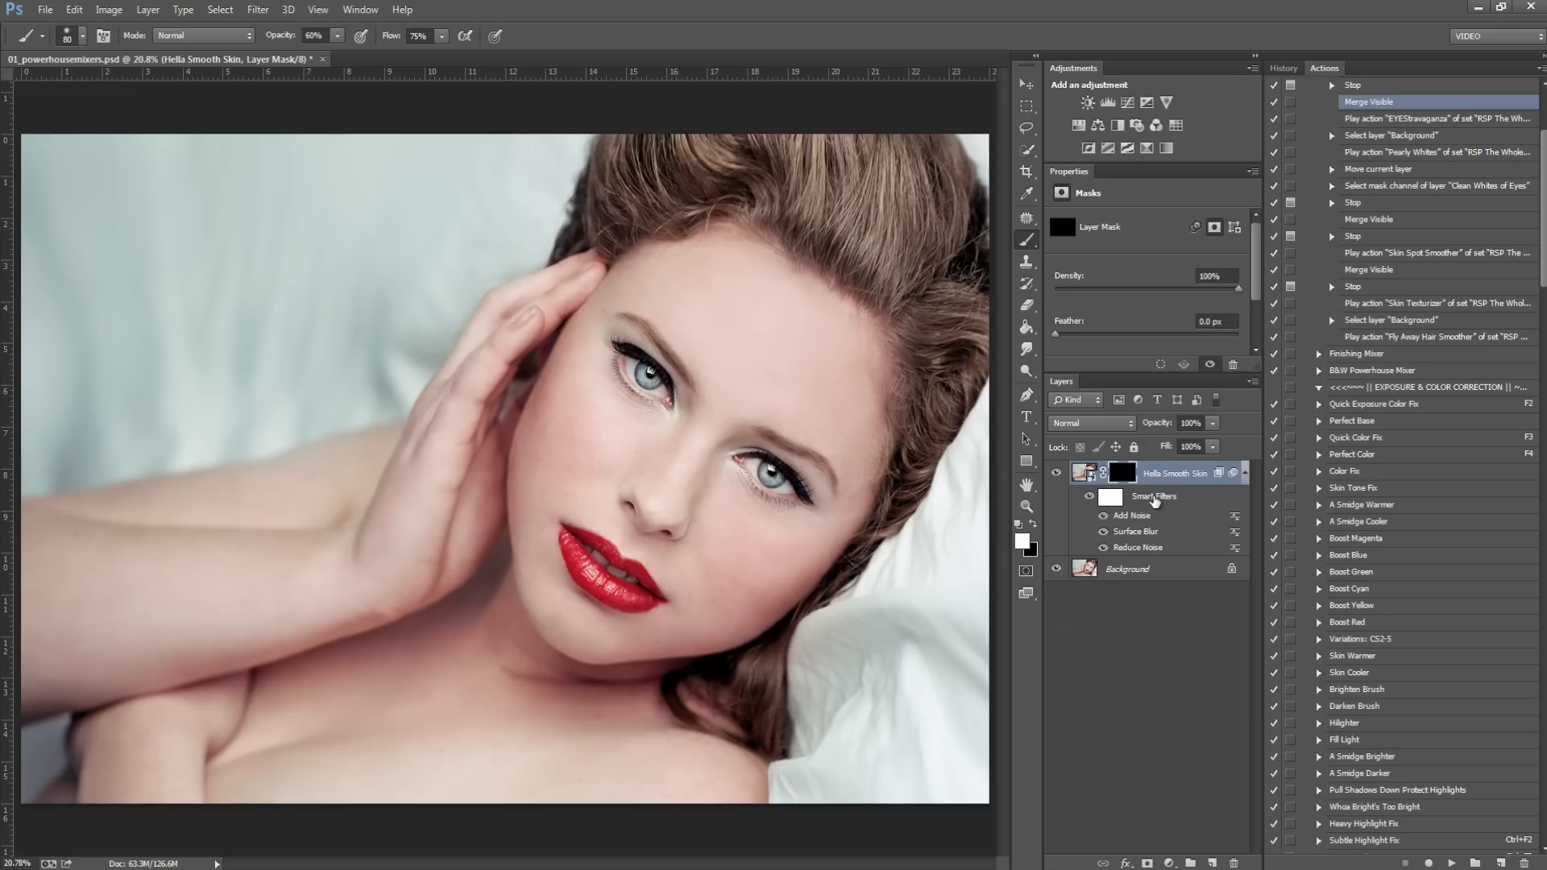
Step: Paint white on the Hella Smooth Skin mask over the forearm and hand with a large brush at 90% opacity
{"action": "left_click", "coordinate": [258, 10]}
{"action": "left_click", "coordinate": [790, 4]}
{"action": "left_click", "coordinate": [220, 681], "text": "ctrl"}
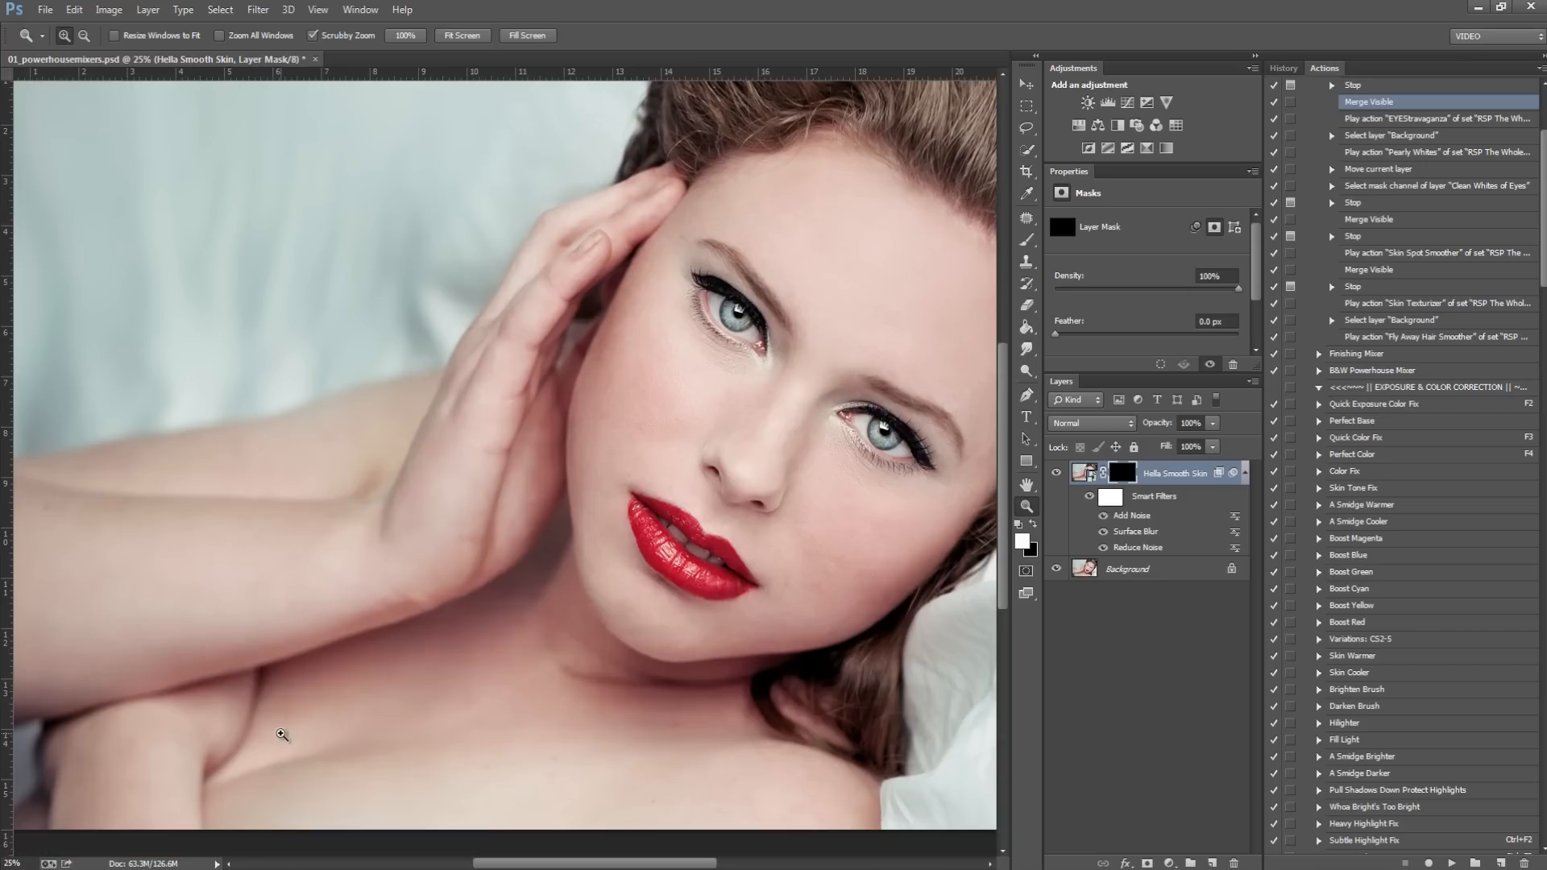
{"action": "key", "text": "9"}
{"action": "key", "text": "bracketright"}
{"action": "key", "text": "bracketright"}
{"action": "key", "text": "bracketright"}
{"action": "key", "text": "bracketright"}
{"action": "key", "text": "bracketright"}
{"action": "key", "text": "bracketright"}
{"action": "key", "text": "bracketright"}
{"action": "key", "text": "bracketright"}
{"action": "key", "text": "bracketright"}
{"action": "key", "text": "bracketright"}
{"action": "key", "text": "bracketright"}
{"action": "key", "text": "bracketright"}
{"action": "key", "text": "bracketright"}
{"action": "key", "text": "bracketright"}
{"action": "key", "text": "bracketright"}
{"action": "key", "text": "bracketright"}
{"action": "key", "text": "bracketright"}
{"action": "mouse_move", "coordinate": [274, 486]}
{"action": "left_mouse_down"}
{"action": "mouse_move", "coordinate": [220, 563]}
{"action": "mouse_move", "coordinate": [258, 564]}
{"action": "mouse_move", "coordinate": [452, 443]}
{"action": "mouse_move", "coordinate": [414, 420]}
{"action": "mouse_move", "coordinate": [440, 442]}
{"action": "left_mouse_up"}
{"action": "key", "text": "bracketleft"}
{"action": "key", "text": "bracketleft"}
{"action": "key", "text": "bracketleft"}
{"action": "key", "text": "bracketleft"}
{"action": "mouse_move", "coordinate": [455, 498]}
{"action": "left_mouse_down"}
{"action": "mouse_move", "coordinate": [410, 568]}
{"action": "mouse_move", "coordinate": [585, 348]}
{"action": "left_mouse_up"}
{"action": "left_click_drag", "start_coordinate": [570, 263], "coordinate": [452, 552]}
Step: Paint the skin smoothing over the fingers on the Hella Smooth Skin mask with a 250 px brush
{"action": "key", "text": "bracketleft"}
{"action": "key", "text": "bracketleft"}
{"action": "key", "text": "bracketleft"}
{"action": "key", "text": "bracketleft"}
{"action": "key", "text": "bracketleft"}
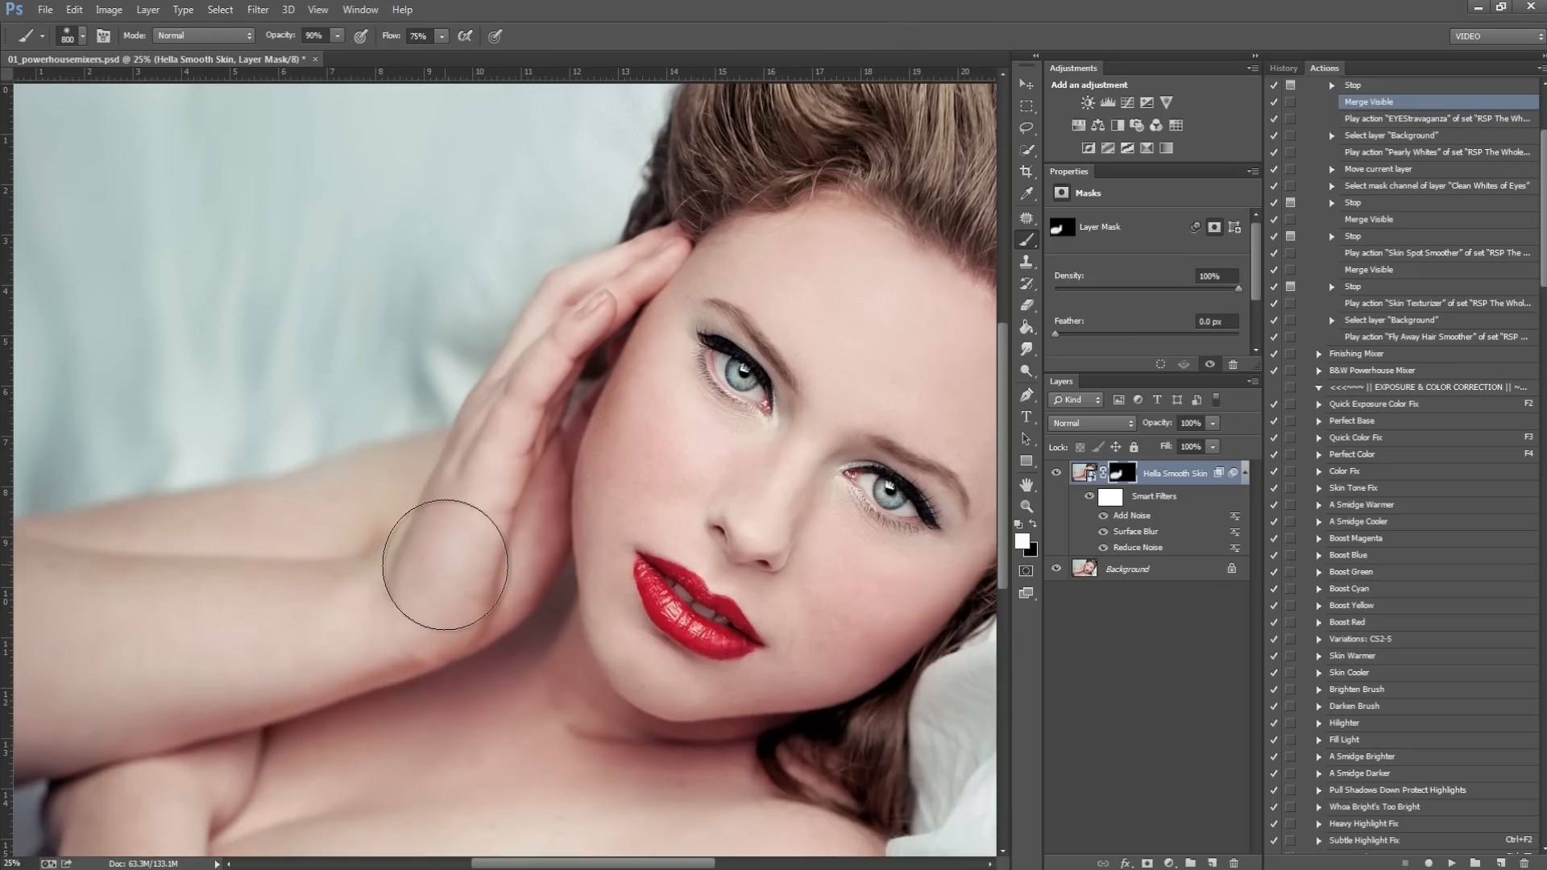
{"action": "key", "text": "bracketleft"}
{"action": "mouse_move", "coordinate": [583, 342]}
{"action": "left_mouse_down"}
{"action": "mouse_move", "coordinate": [549, 367]}
{"action": "mouse_move", "coordinate": [581, 338]}
{"action": "left_mouse_up"}
{"action": "left_click_drag", "start_coordinate": [656, 274], "coordinate": [629, 268]}
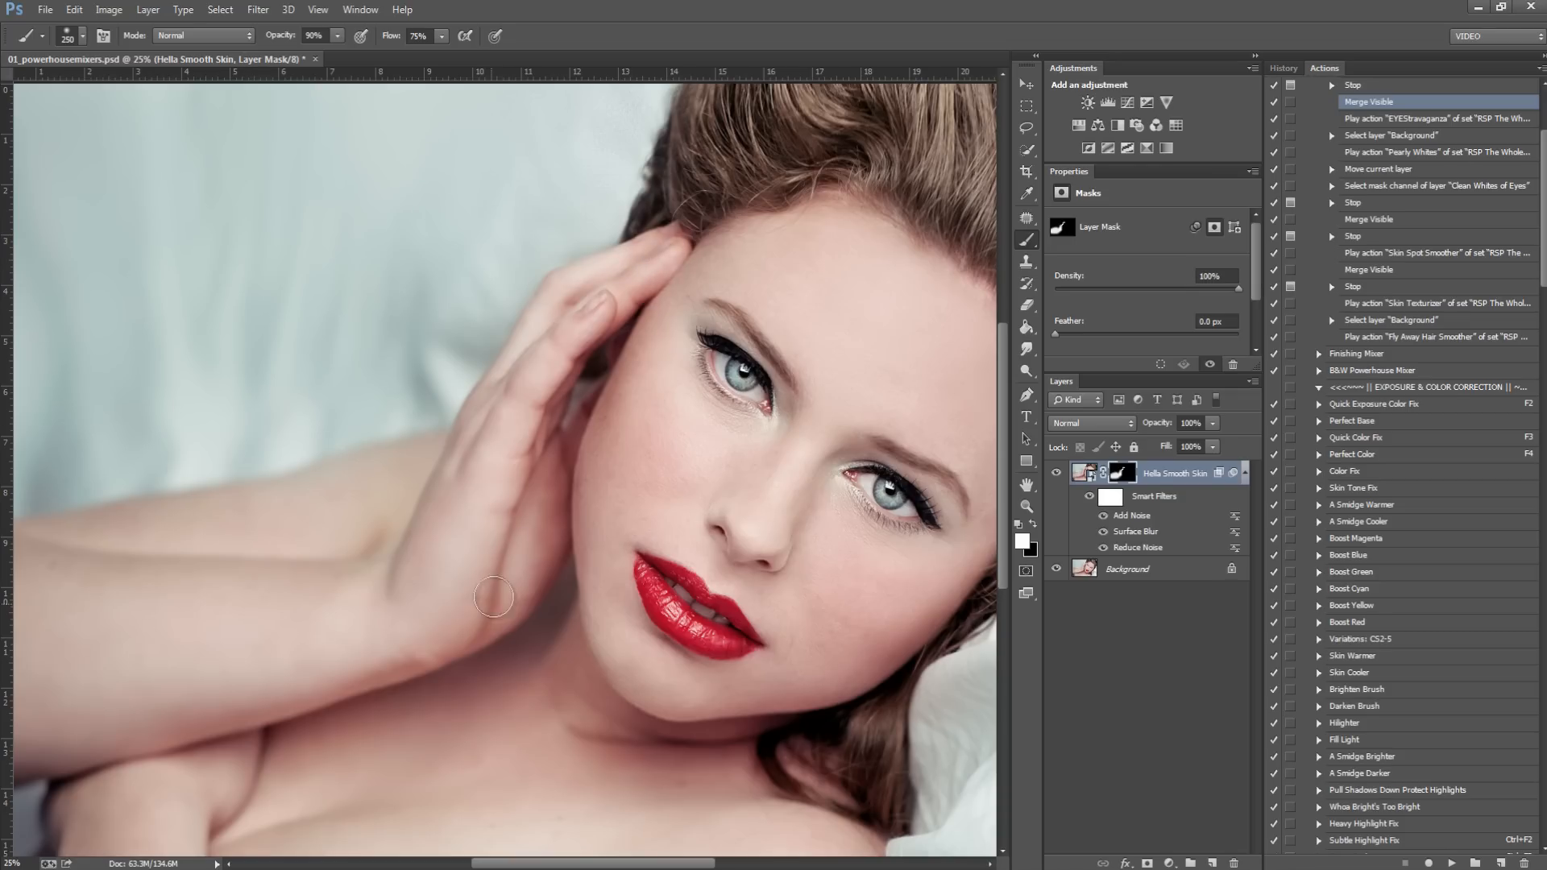
Step: Paint the skin smoothing over the lower arm, chest and shoulder on the mask with a 600 px brush
{"action": "key", "text": "bracketright"}
{"action": "key", "text": "bracketright"}
{"action": "key", "text": "bracketright"}
{"action": "key", "text": "bracketright"}
{"action": "mouse_move", "coordinate": [365, 680]}
{"action": "left_mouse_down"}
{"action": "mouse_move", "coordinate": [459, 304]}
{"action": "mouse_move", "coordinate": [524, 410]}
{"action": "mouse_move", "coordinate": [546, 412]}
{"action": "left_mouse_up"}
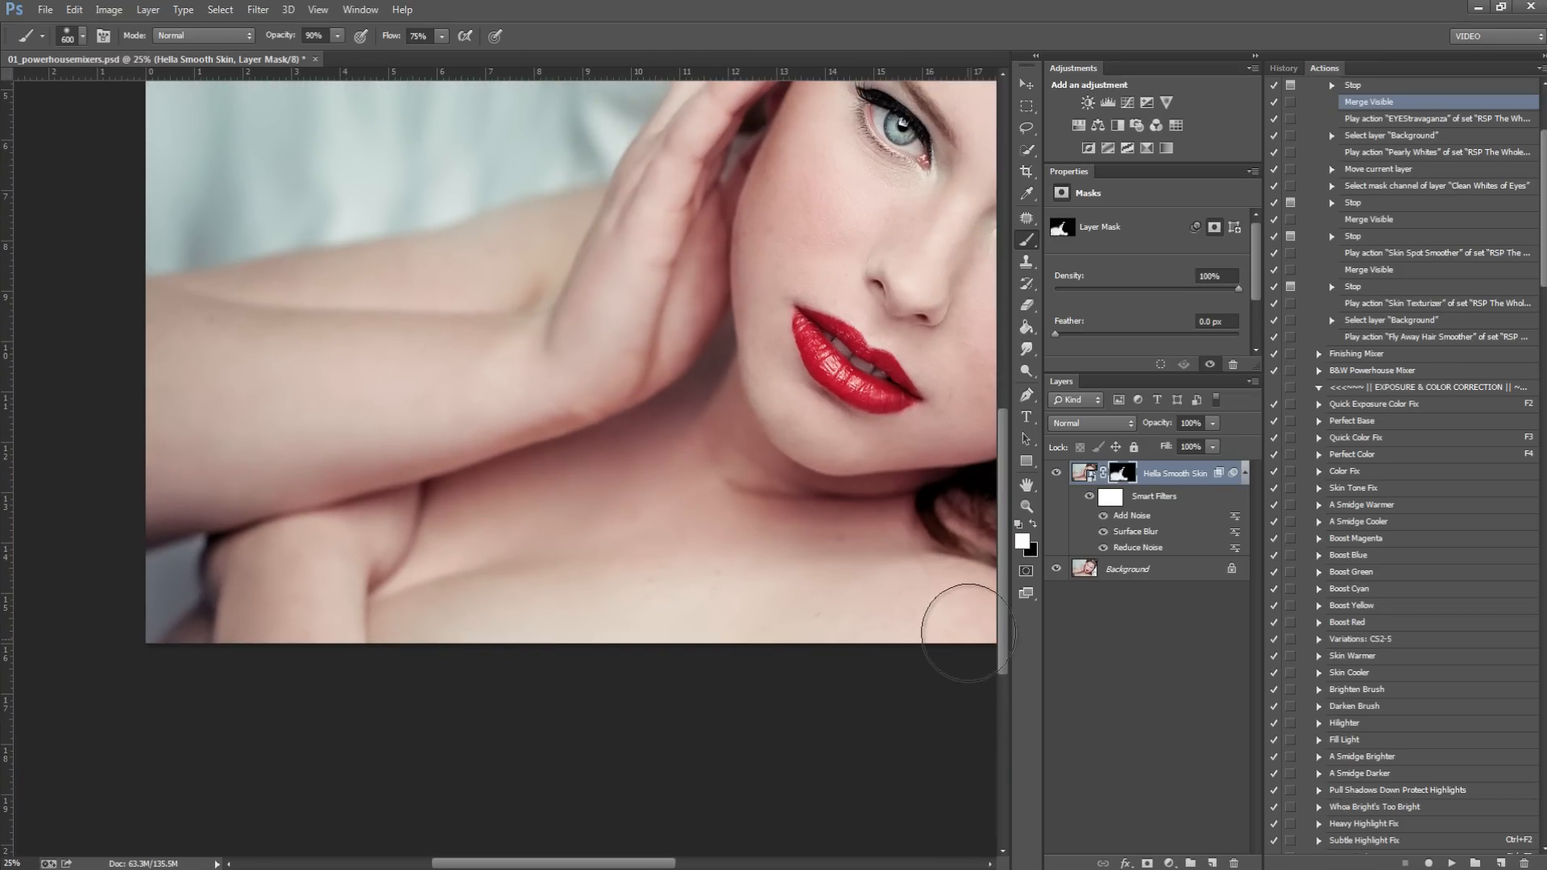
{"action": "left_click_drag", "start_coordinate": [698, 458], "coordinate": [474, 635]}
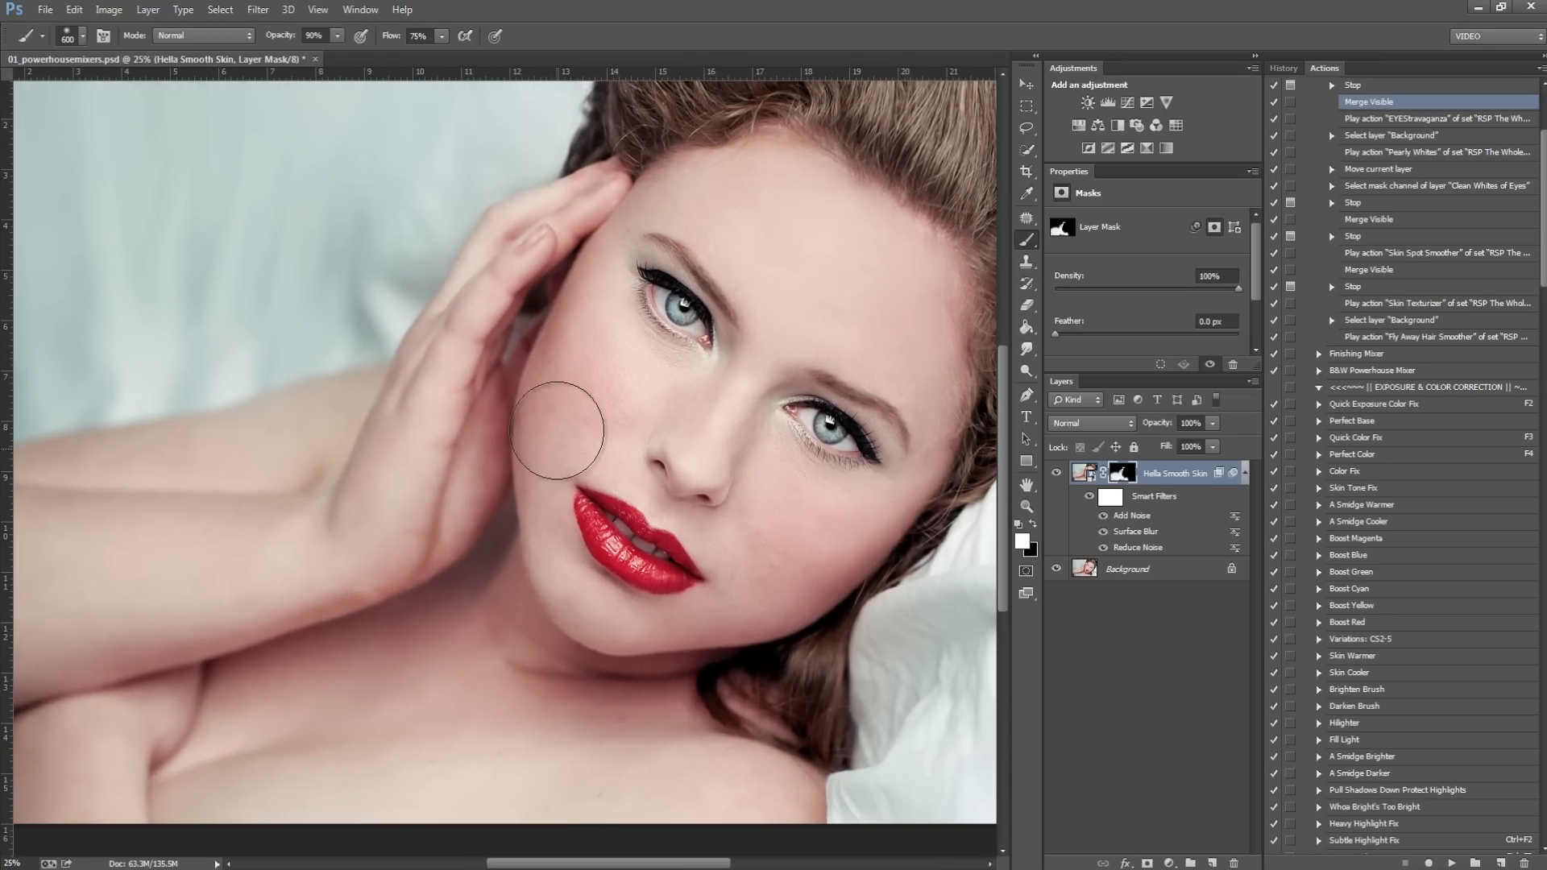
Step: Paint the skin smoothing along the face edge and around the mouth and nose with a 200–300 px brush
{"action": "key", "text": "bracketleft"}
{"action": "key", "text": "bracketleft"}
{"action": "key", "text": "bracketleft"}
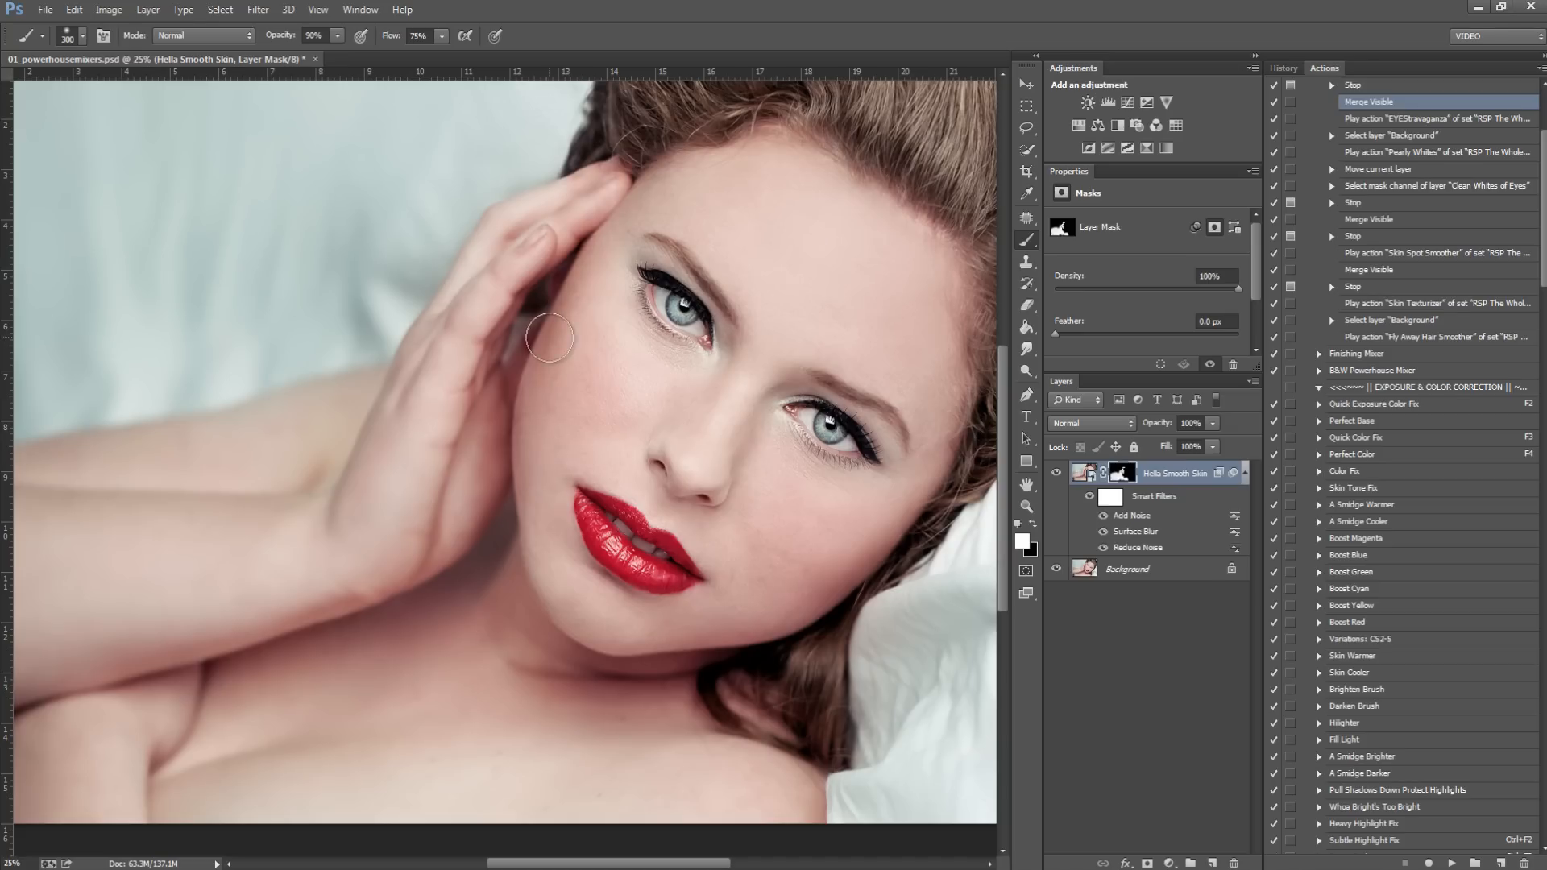
{"action": "key", "text": "bracketleft"}
{"action": "mouse_move", "coordinate": [683, 520]}
{"action": "left_mouse_down"}
{"action": "mouse_move", "coordinate": [585, 459]}
{"action": "mouse_move", "coordinate": [619, 400]}
{"action": "mouse_move", "coordinate": [618, 439]}
{"action": "left_mouse_up"}
Step: Paint the skin smoothing over the cheeks, forehead and remaining skin on the mask with a 400 px brush
{"action": "key", "text": "bracketright"}
{"action": "key", "text": "bracketright"}
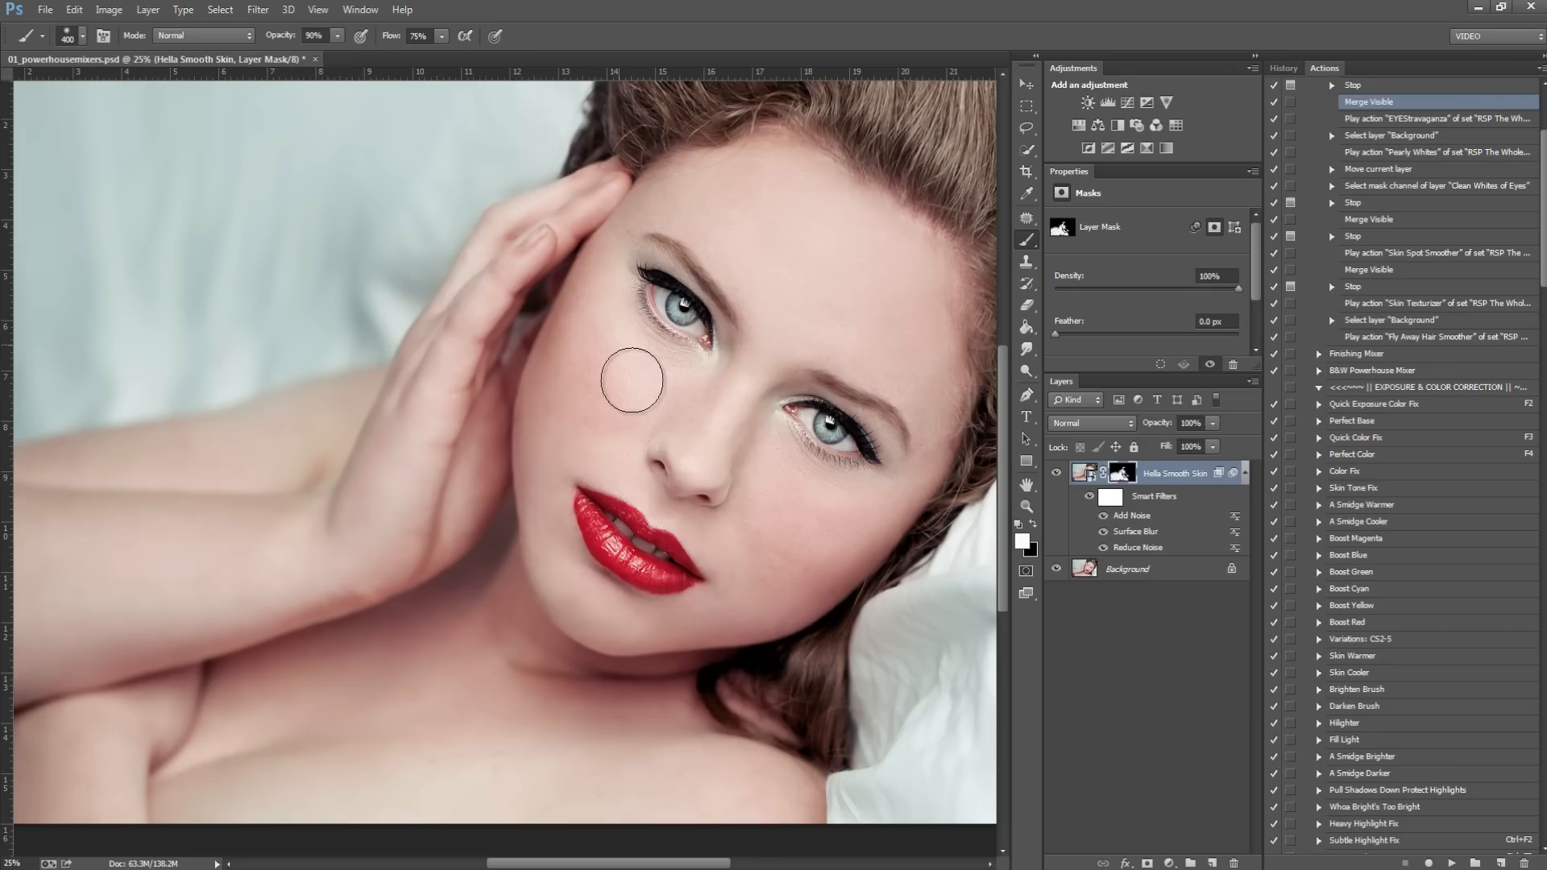
{"action": "mouse_move", "coordinate": [694, 196]}
{"action": "left_mouse_down"}
{"action": "mouse_move", "coordinate": [735, 212]}
{"action": "mouse_move", "coordinate": [786, 356]}
{"action": "mouse_move", "coordinate": [825, 331]}
{"action": "mouse_move", "coordinate": [886, 346]}
{"action": "mouse_move", "coordinate": [937, 407]}
{"action": "left_mouse_up"}
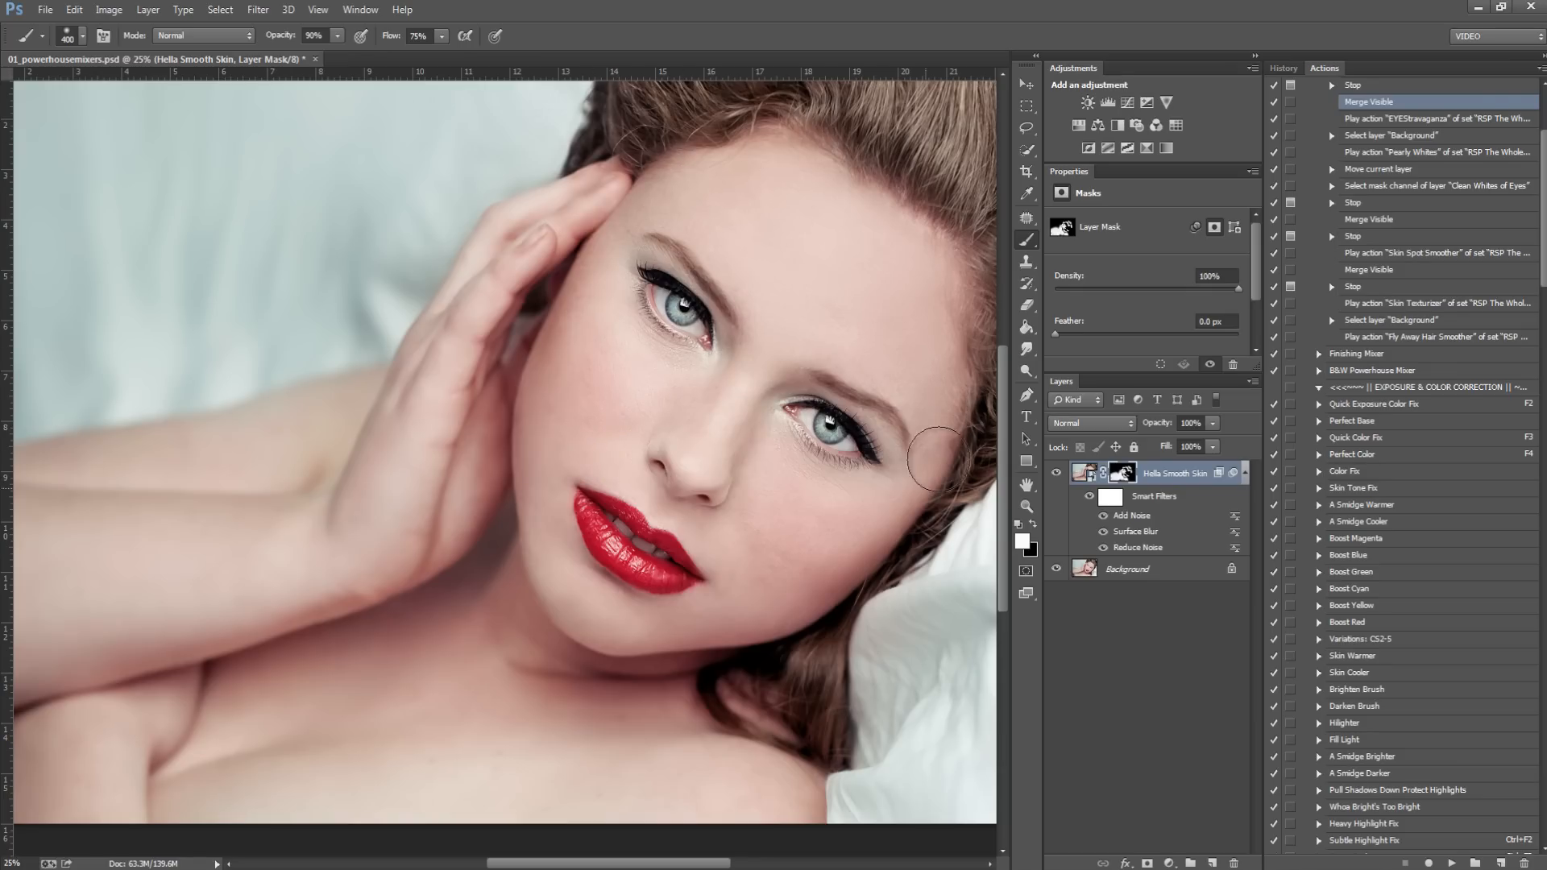
{"action": "mouse_move", "coordinate": [796, 546]}
{"action": "left_mouse_down"}
{"action": "mouse_move", "coordinate": [829, 518]}
{"action": "mouse_move", "coordinate": [625, 739]}
{"action": "mouse_move", "coordinate": [787, 772]}
{"action": "left_mouse_up"}
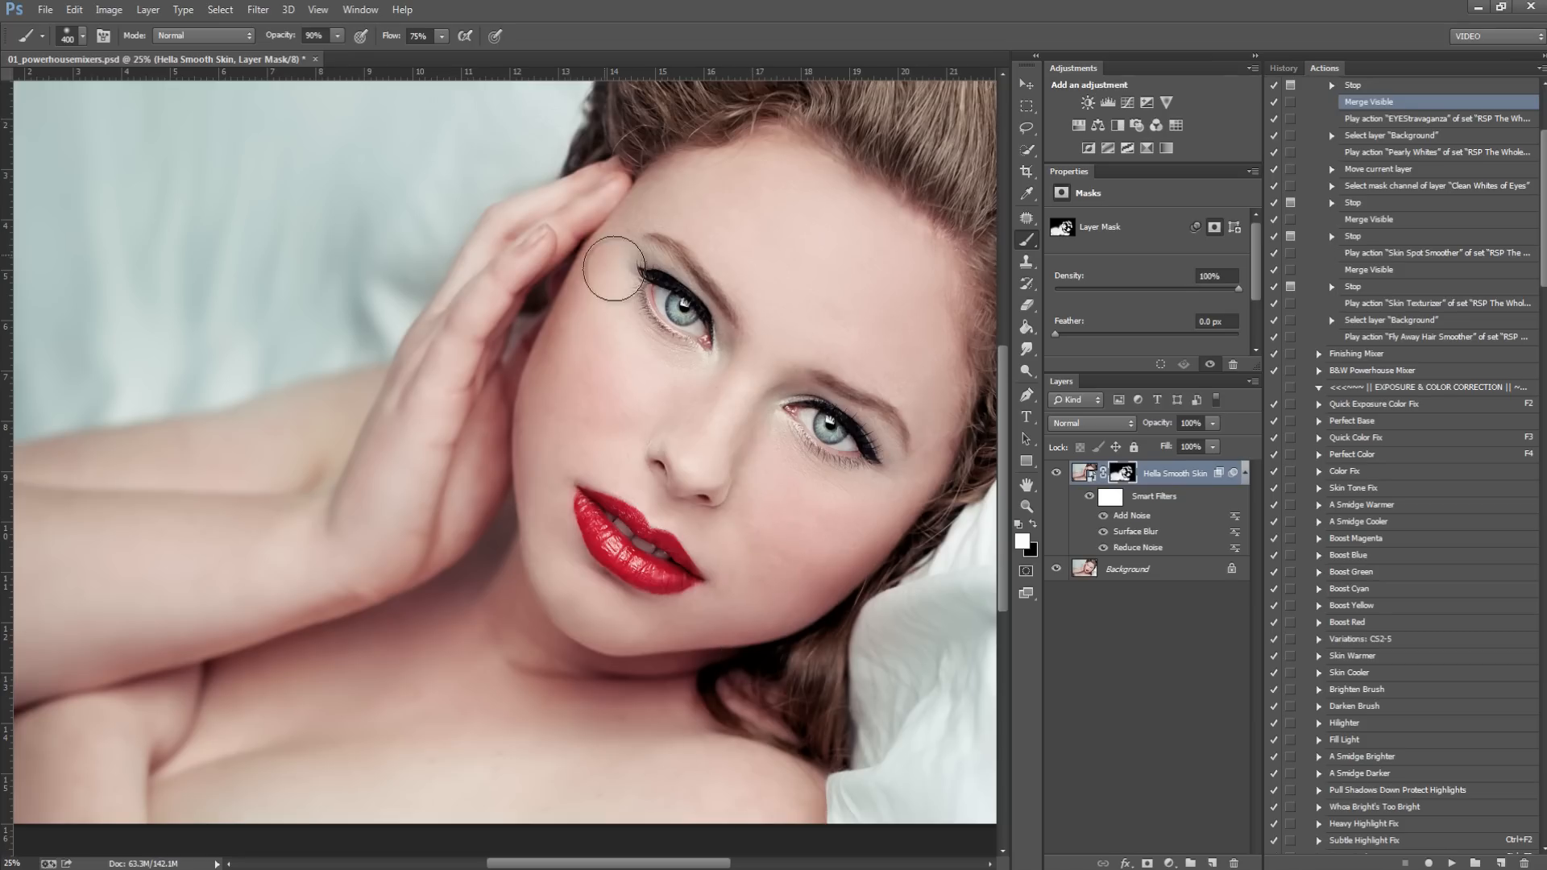
Step: Examine the face at 50% zoom with the Hella Smooth Skin layer switched off and on
{"action": "key", "text": "z"}
{"action": "left_click", "coordinate": [740, 511]}
{"action": "left_click", "coordinate": [725, 532]}
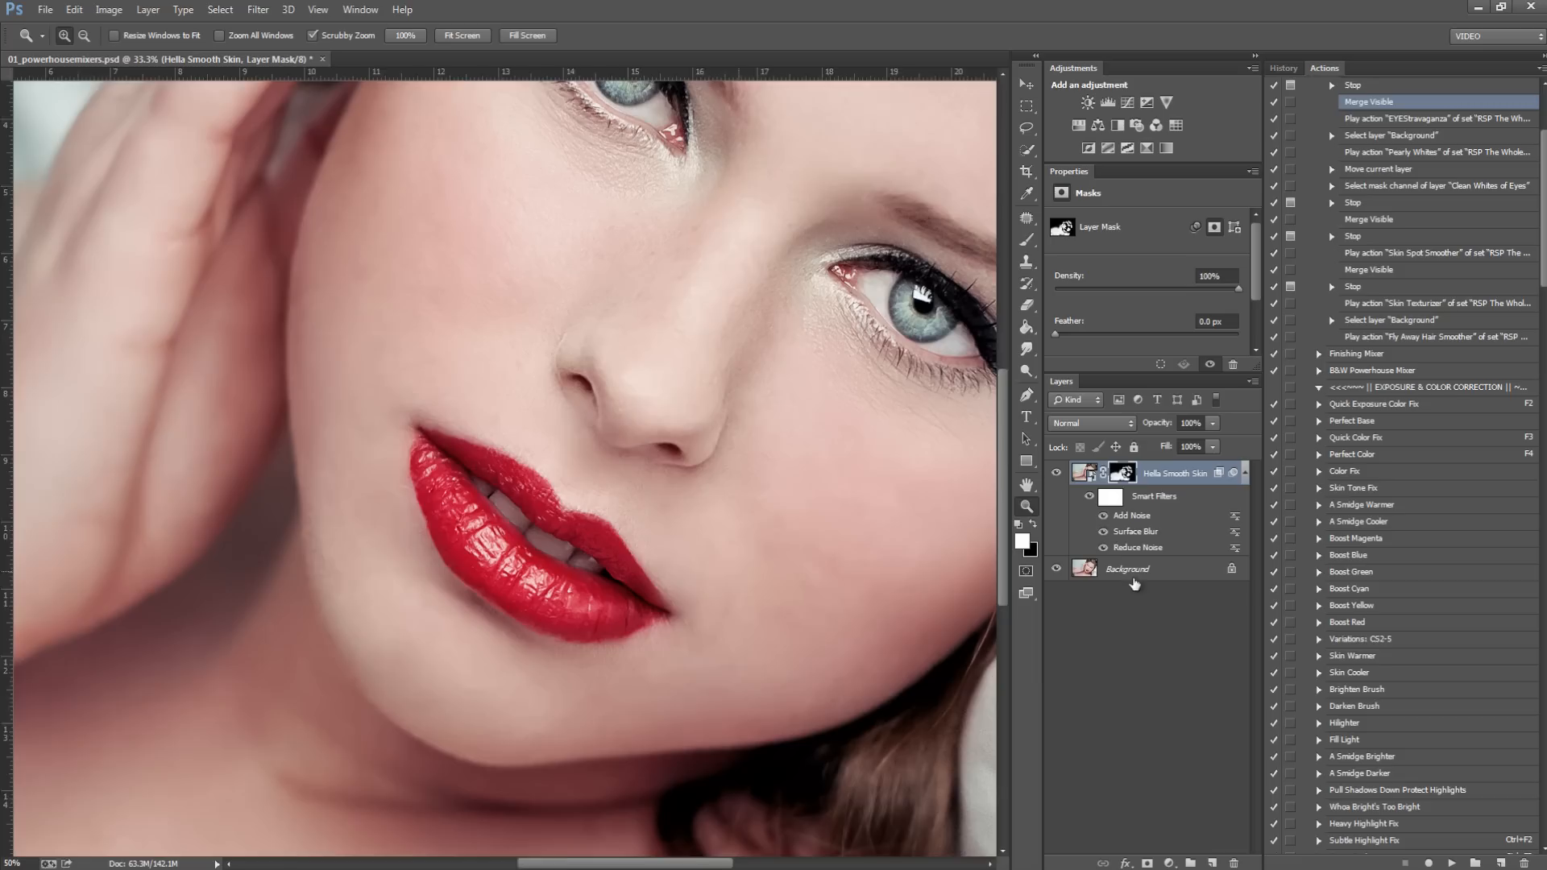
{"action": "left_click", "coordinate": [1058, 474]}
{"action": "left_click", "coordinate": [1058, 474]}
{"action": "left_click", "coordinate": [1058, 474]}
{"action": "left_click", "coordinate": [1058, 473]}
{"action": "left_click", "coordinate": [1058, 473]}
{"action": "left_click", "coordinate": [1058, 473]}
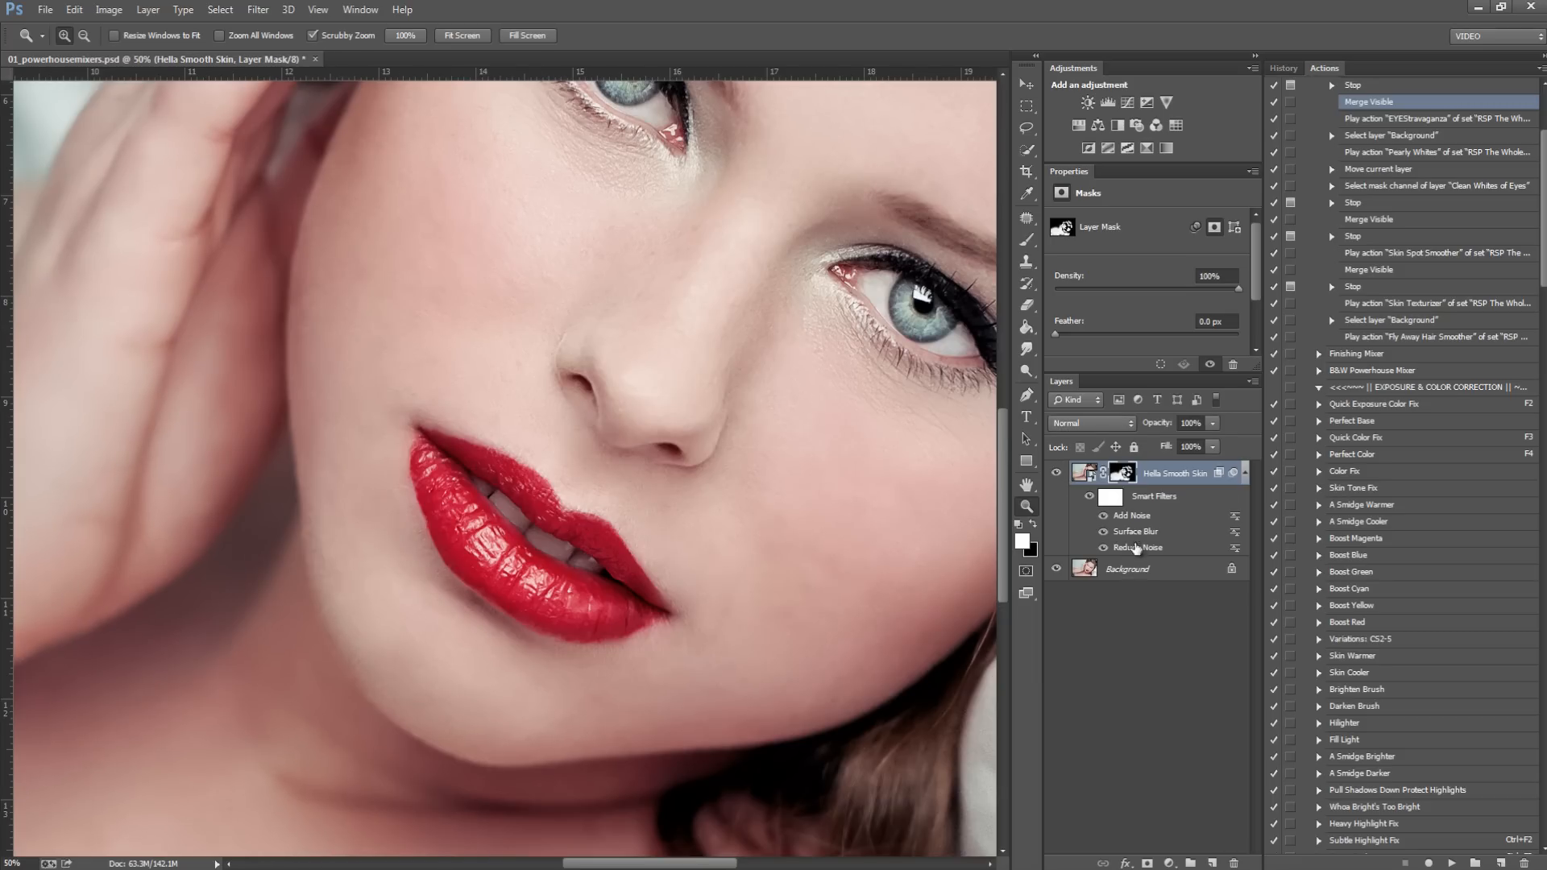
Step: Adjust the amount of the Add Noise smart filter on the Hella Smooth Skin layer
{"action": "double_click", "coordinate": [1136, 518]}
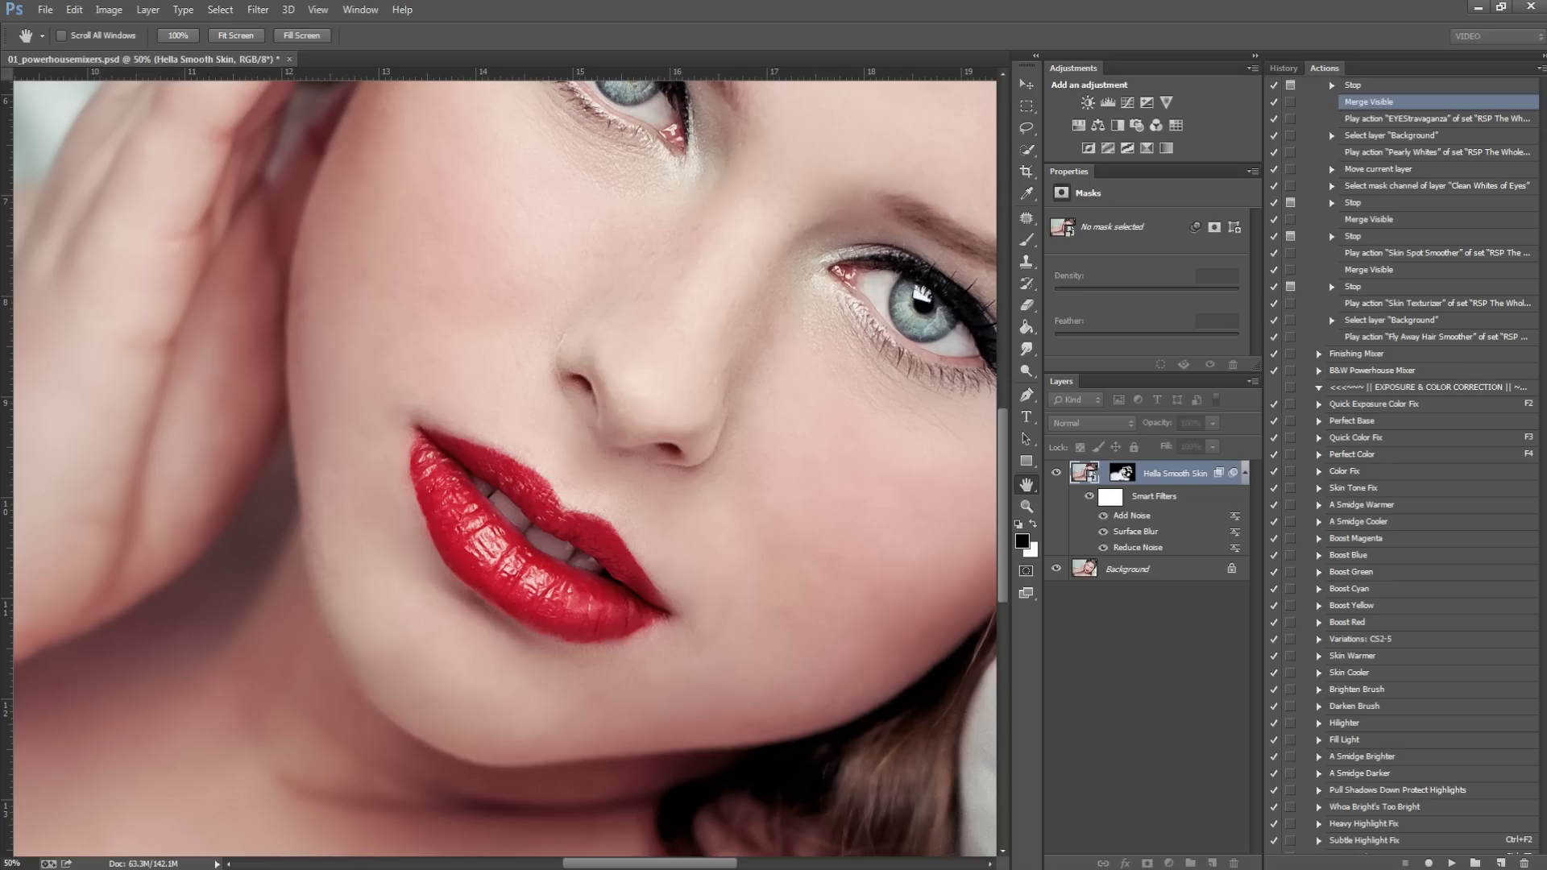
{"action": "left_click_drag", "start_coordinate": [500, 372], "coordinate": [696, 232]}
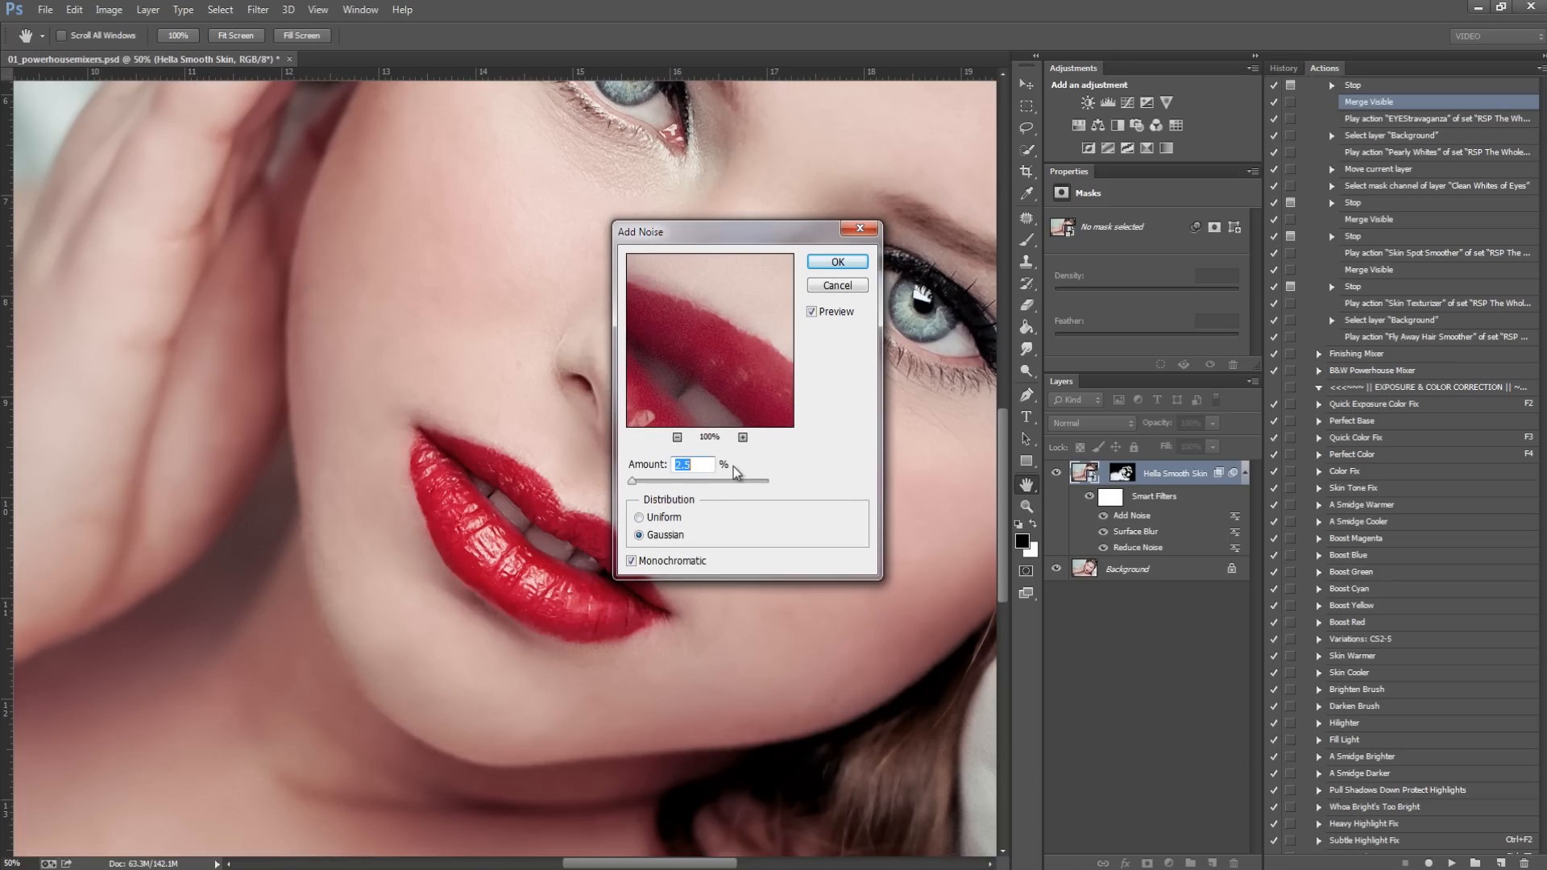
{"action": "type", "text": "5"}
{"action": "key", "text": "BackSpace"}
{"action": "key", "text": "Return"}
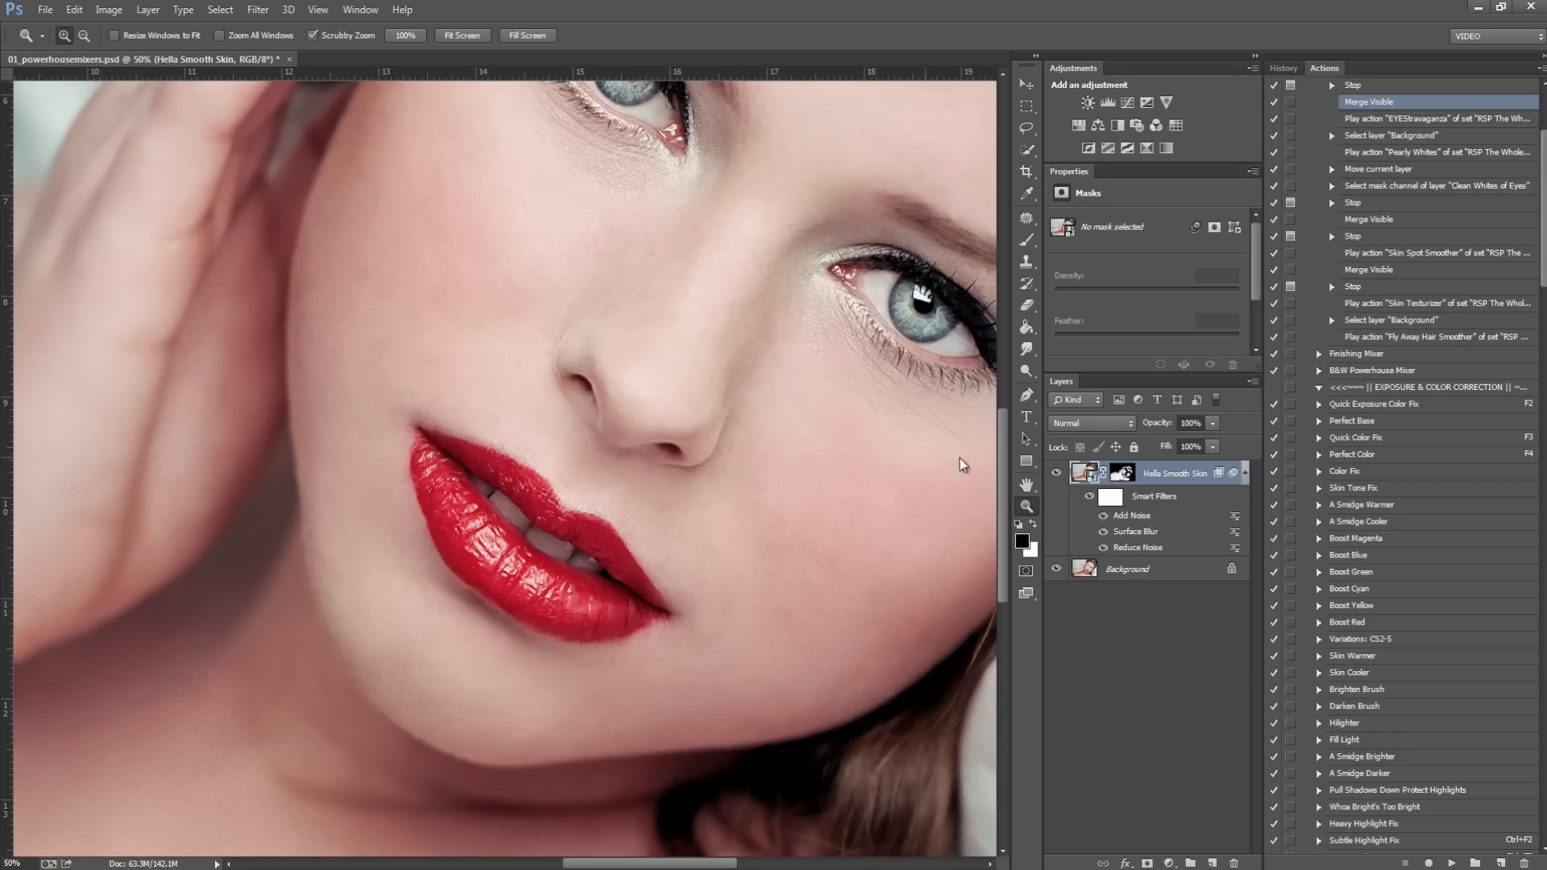
Step: Select the Hella Smooth Skin mask and adjust the layer's opacity to taste
{"action": "left_click", "coordinate": [1122, 473]}
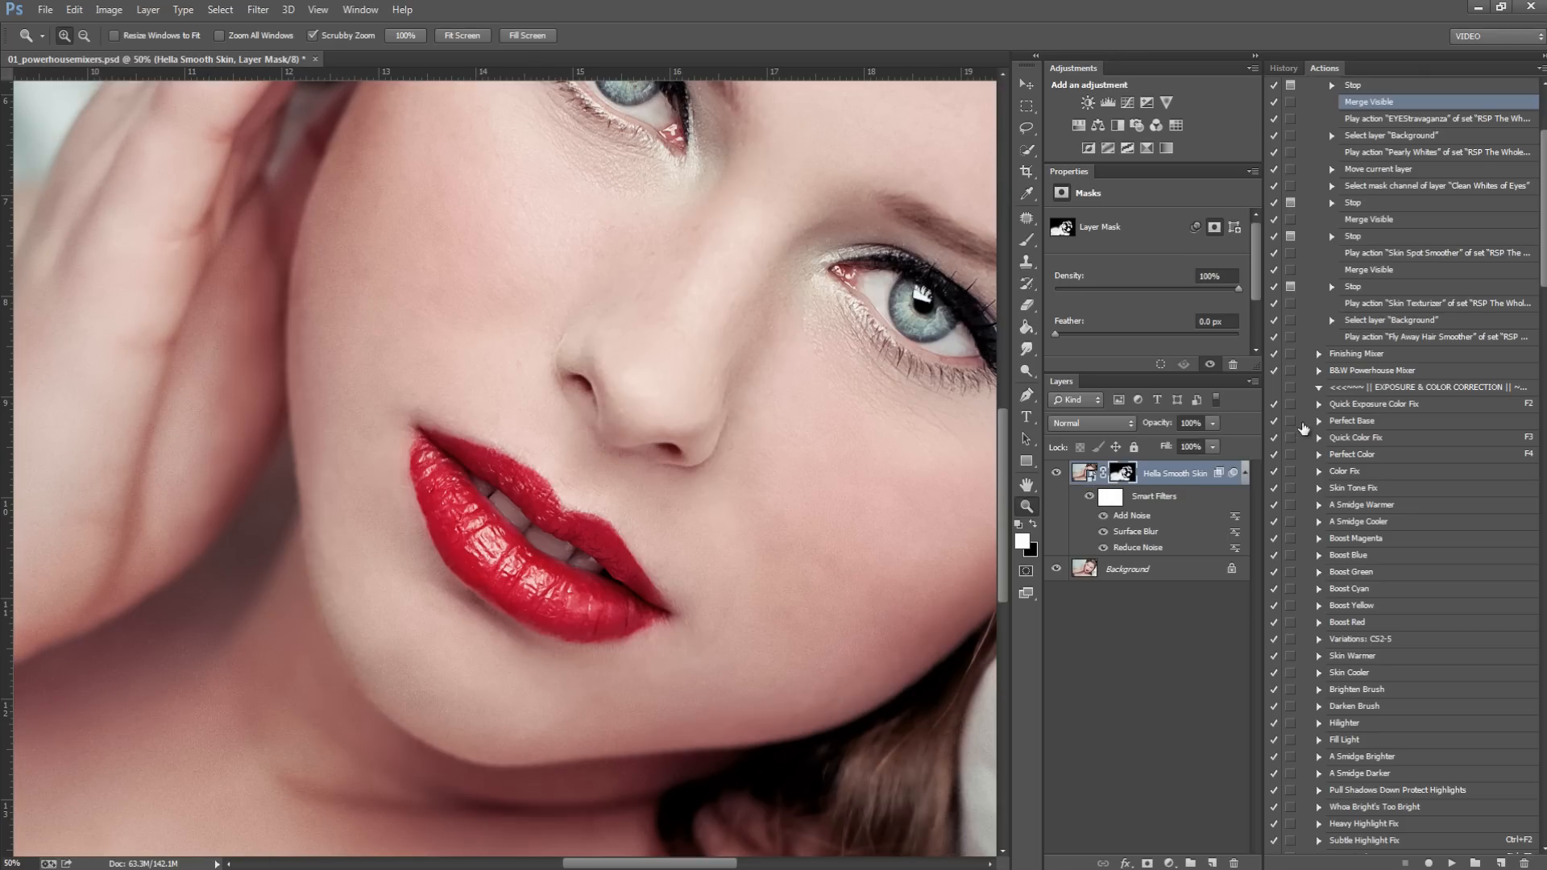
{"action": "left_click_drag", "start_coordinate": [1216, 425], "coordinate": [1161, 466]}
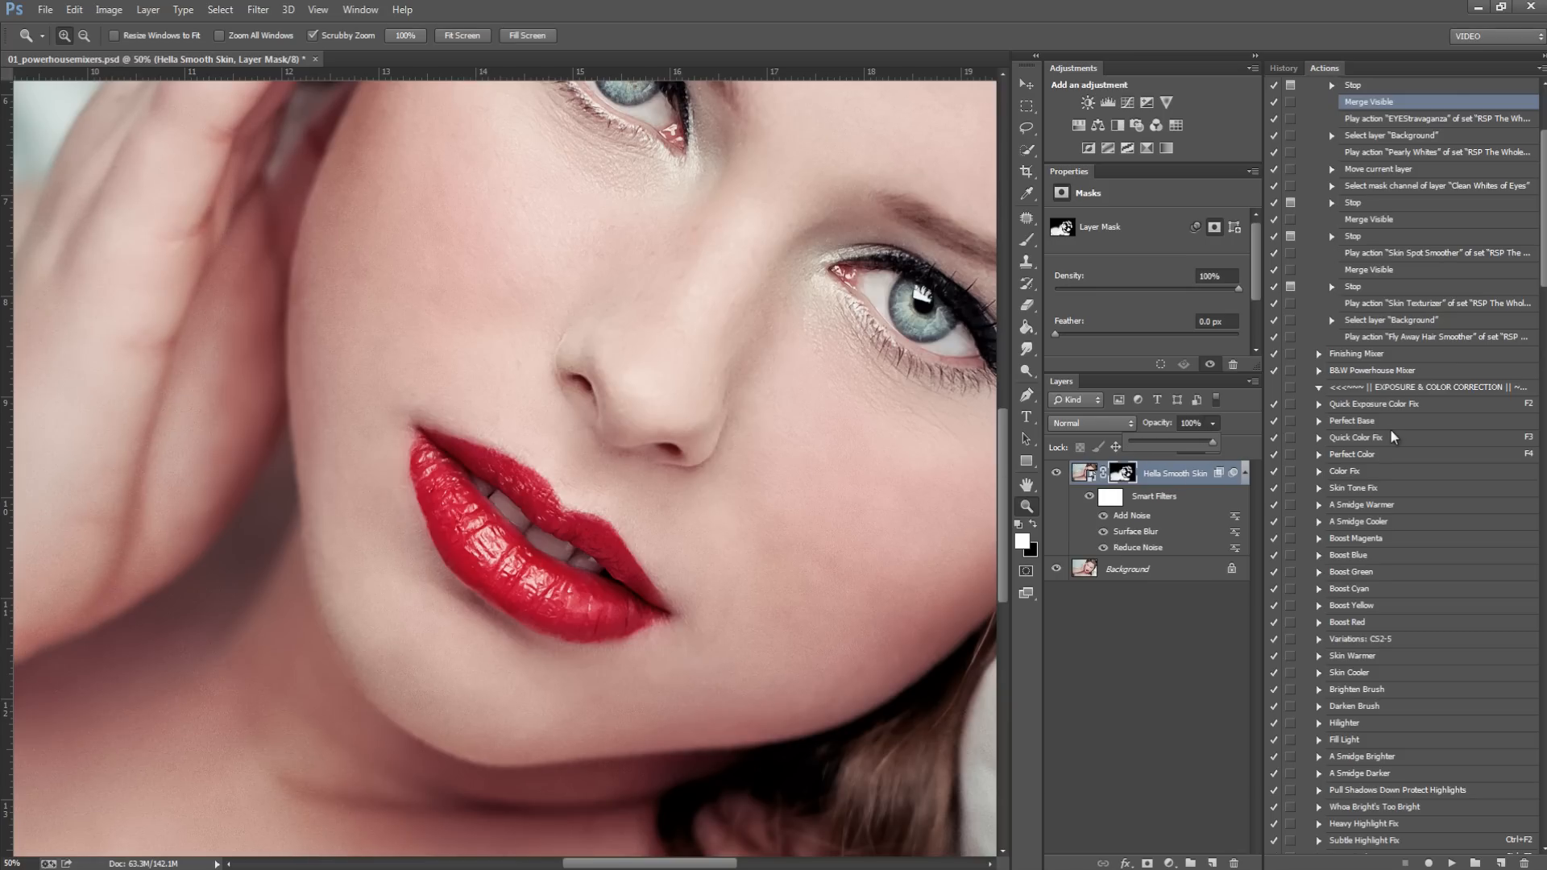
{"action": "left_click_drag", "start_coordinate": [1307, 550], "coordinate": [1007, 580]}
{"action": "left_click_drag", "start_coordinate": [1131, 447], "coordinate": [1173, 452]}
{"action": "left_click_drag", "start_coordinate": [1190, 446], "coordinate": [1162, 446]}
Step: Continue the Retouch Mixer action through to the eyes and teeth stage
{"action": "left_click", "coordinate": [1451, 863]}
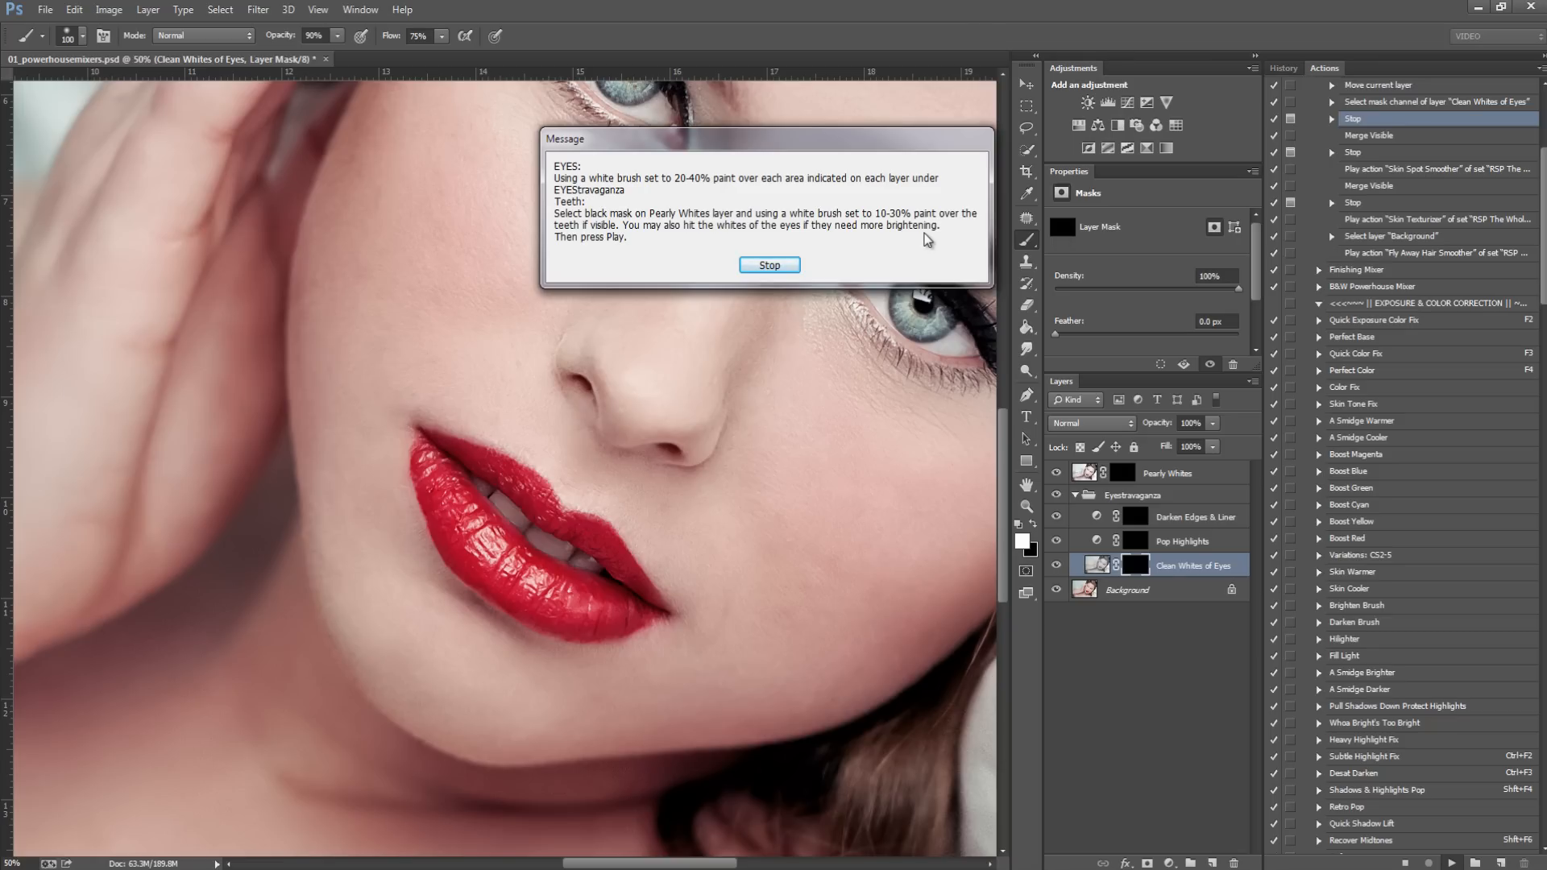
{"action": "left_click", "coordinate": [769, 265]}
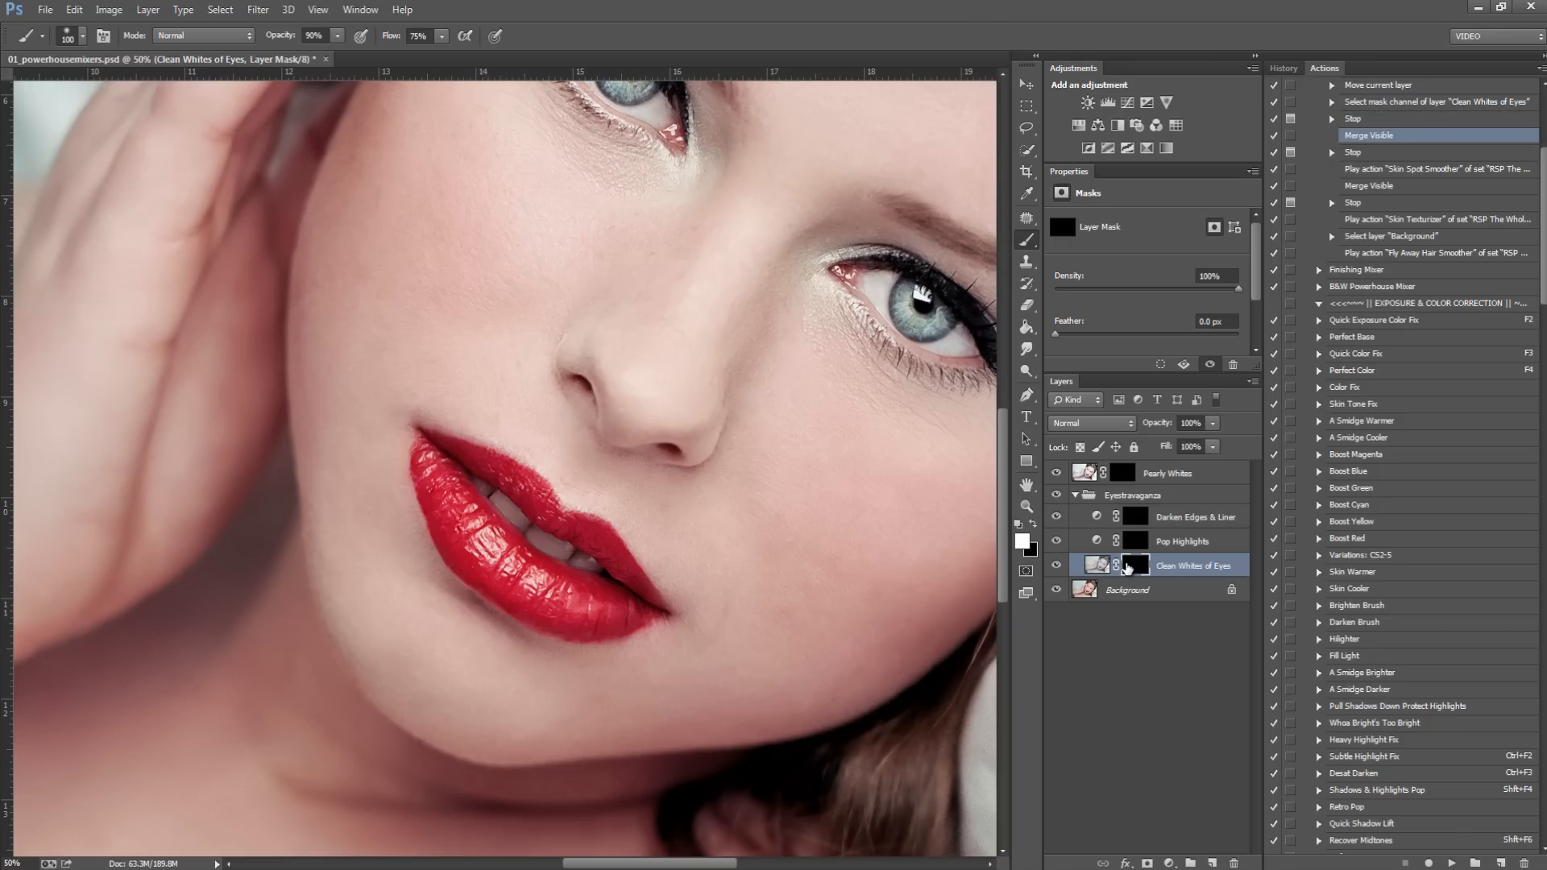
Step: Paint white over the whites of both eyes on the Clean Whites of Eyes mask with a small brush at 60% opacity
{"action": "left_click_drag", "start_coordinate": [614, 161], "coordinate": [655, 368]}
{"action": "key", "text": "bracketleft"}
{"action": "key", "text": "bracketleft"}
{"action": "key", "text": "bracketleft"}
{"action": "key", "text": "bracketleft"}
{"action": "key", "text": "bracketleft"}
{"action": "key", "text": "bracketleft"}
{"action": "key", "text": "6"}
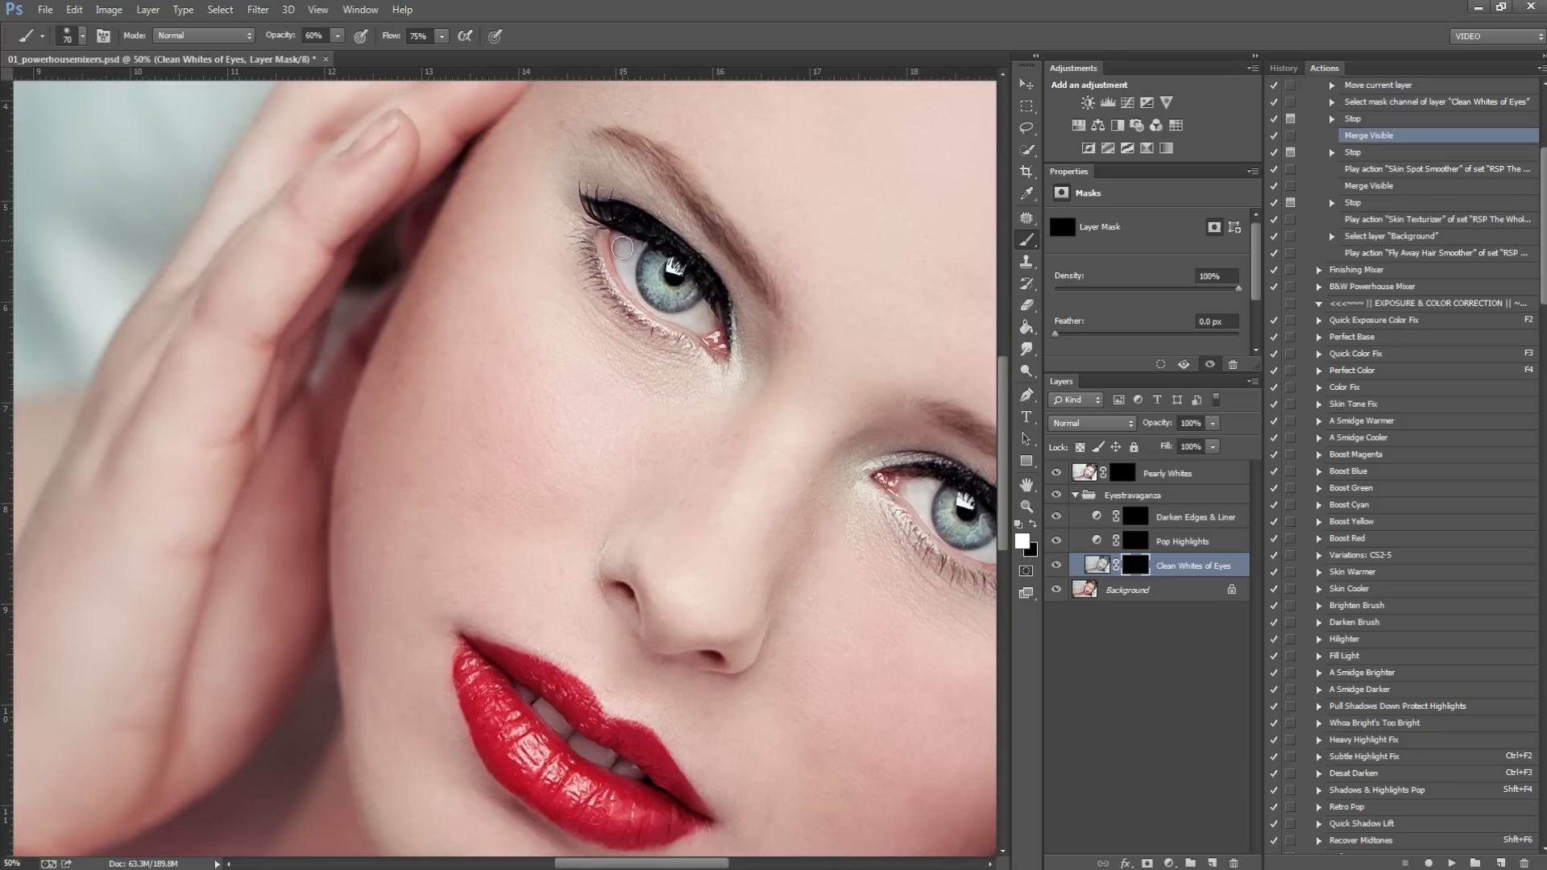
{"action": "key", "text": "bracketleft"}
{"action": "key", "text": "bracketleft"}
{"action": "left_click_drag", "start_coordinate": [822, 408], "coordinate": [735, 165]}
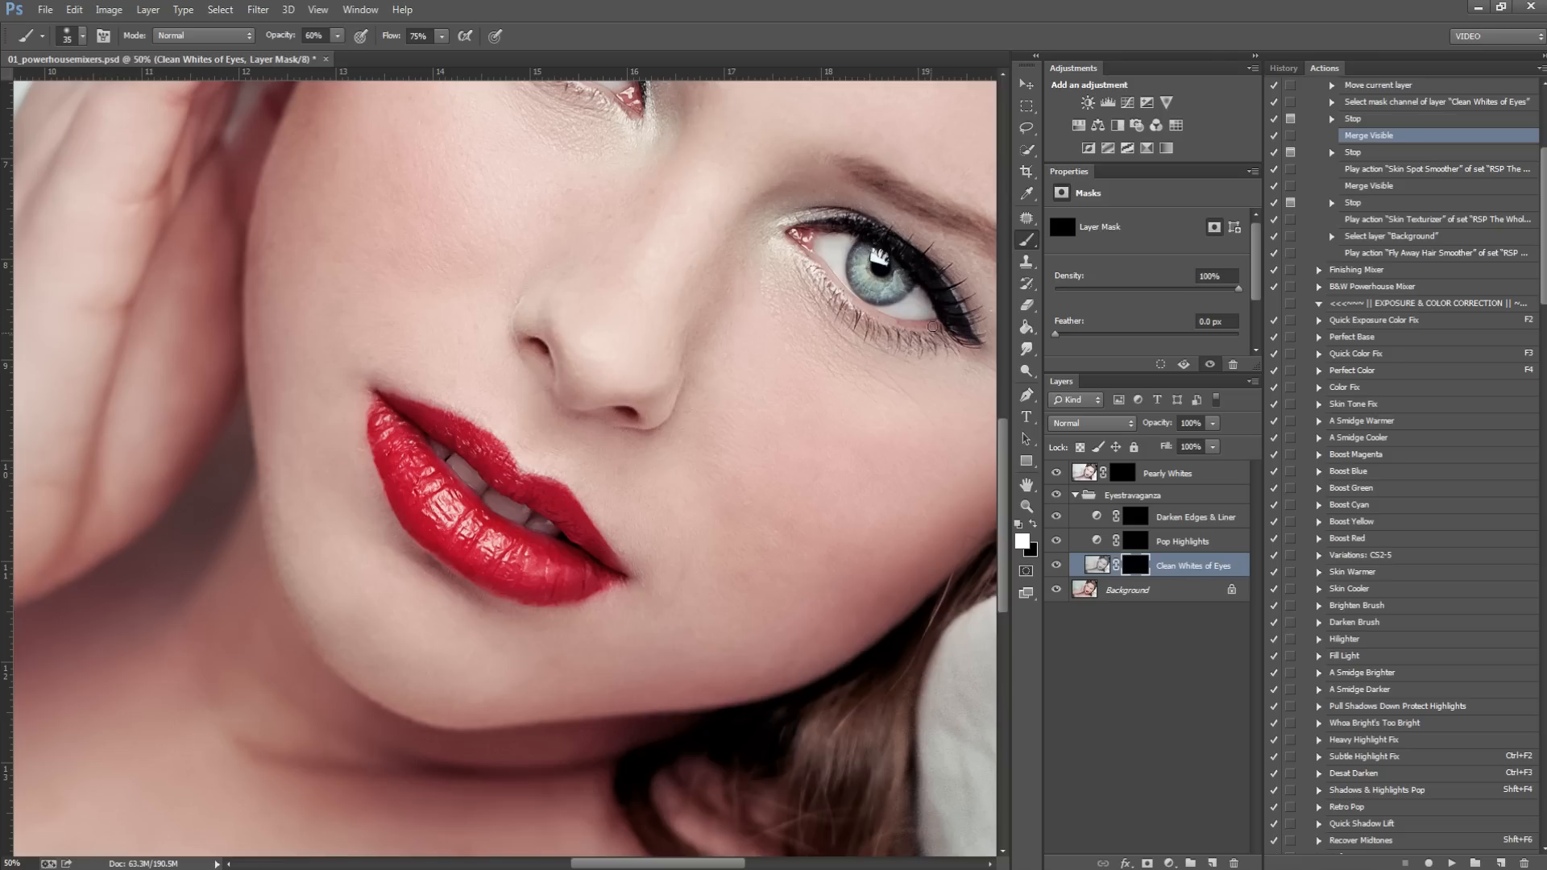
Step: Paint white over the irises on the Pop Highlights mask and along the eye edges on the Darken Edges & Liner mask at 60% opacity
{"action": "left_click", "coordinate": [1136, 543]}
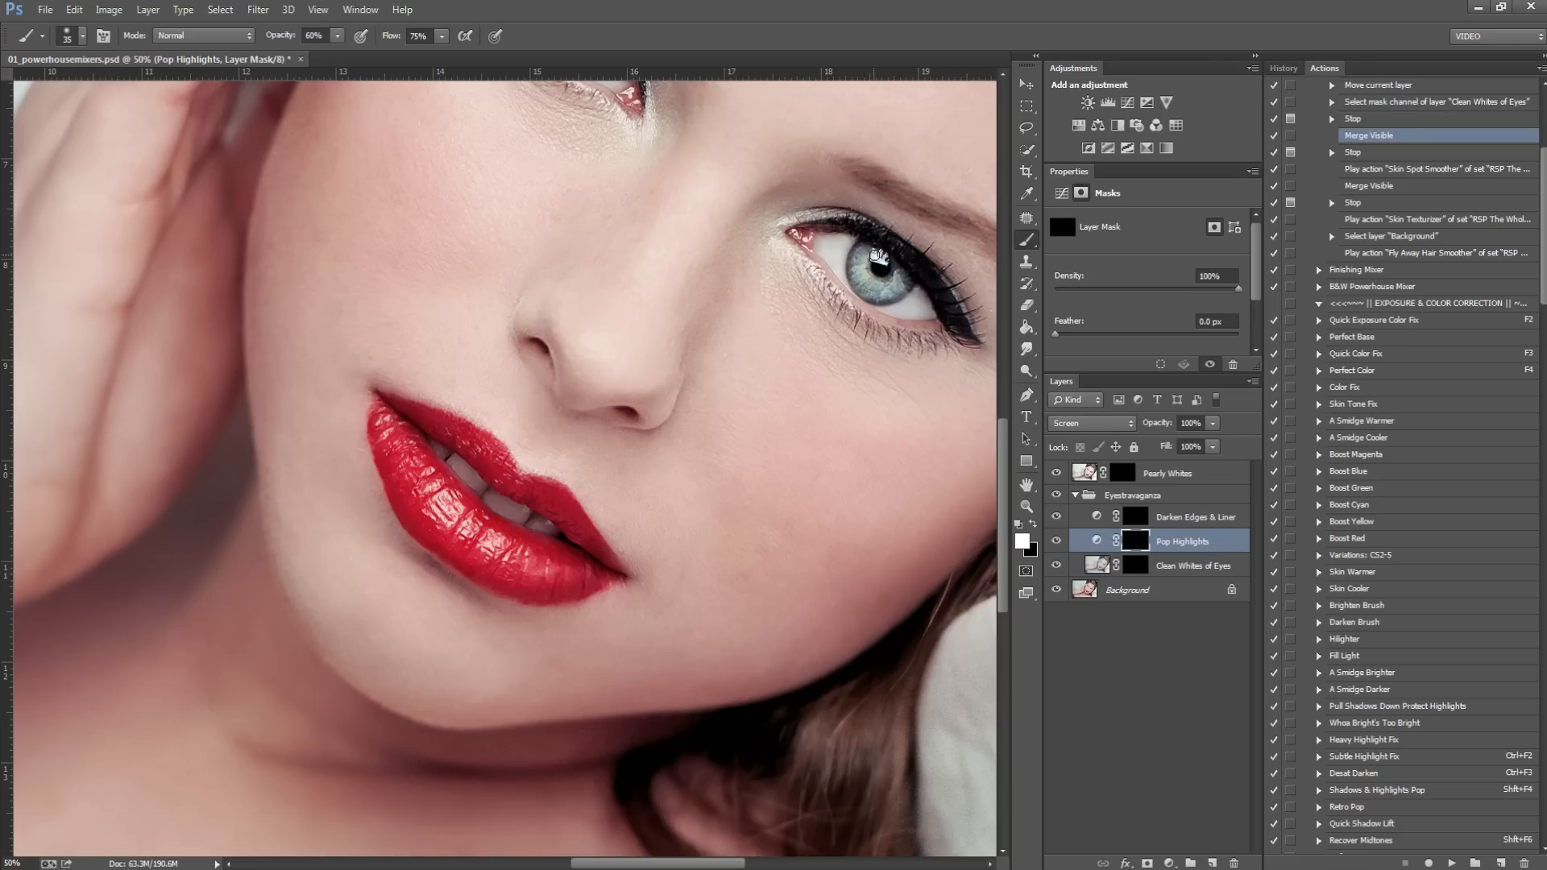
{"action": "scroll", "coordinate": [693, 257], "scroll_direction": "up", "scroll_amount": 3}
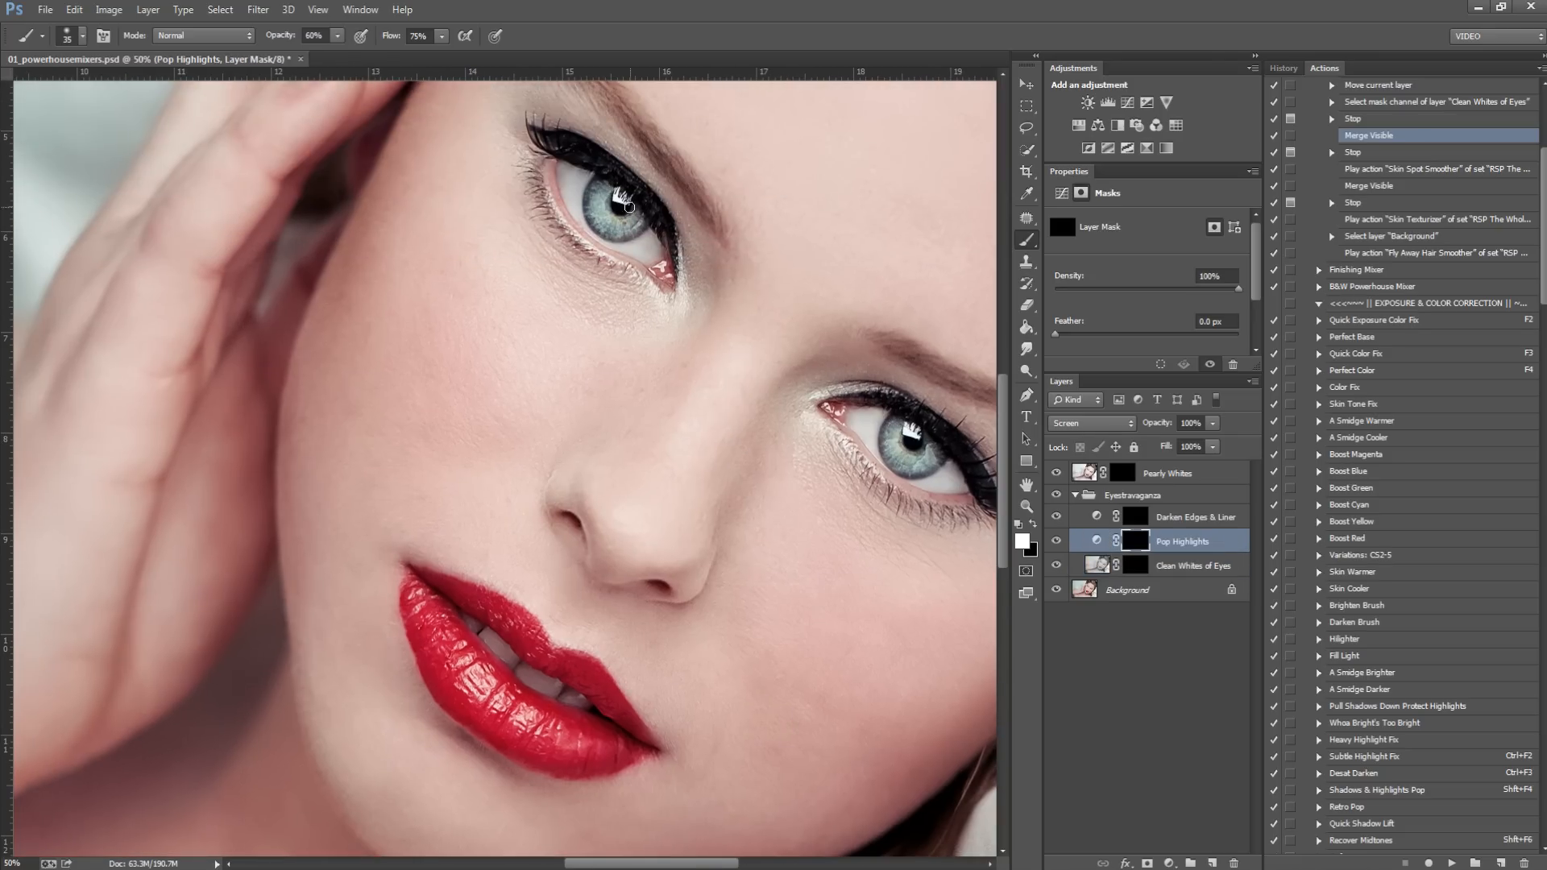
{"action": "left_click", "coordinate": [1136, 522]}
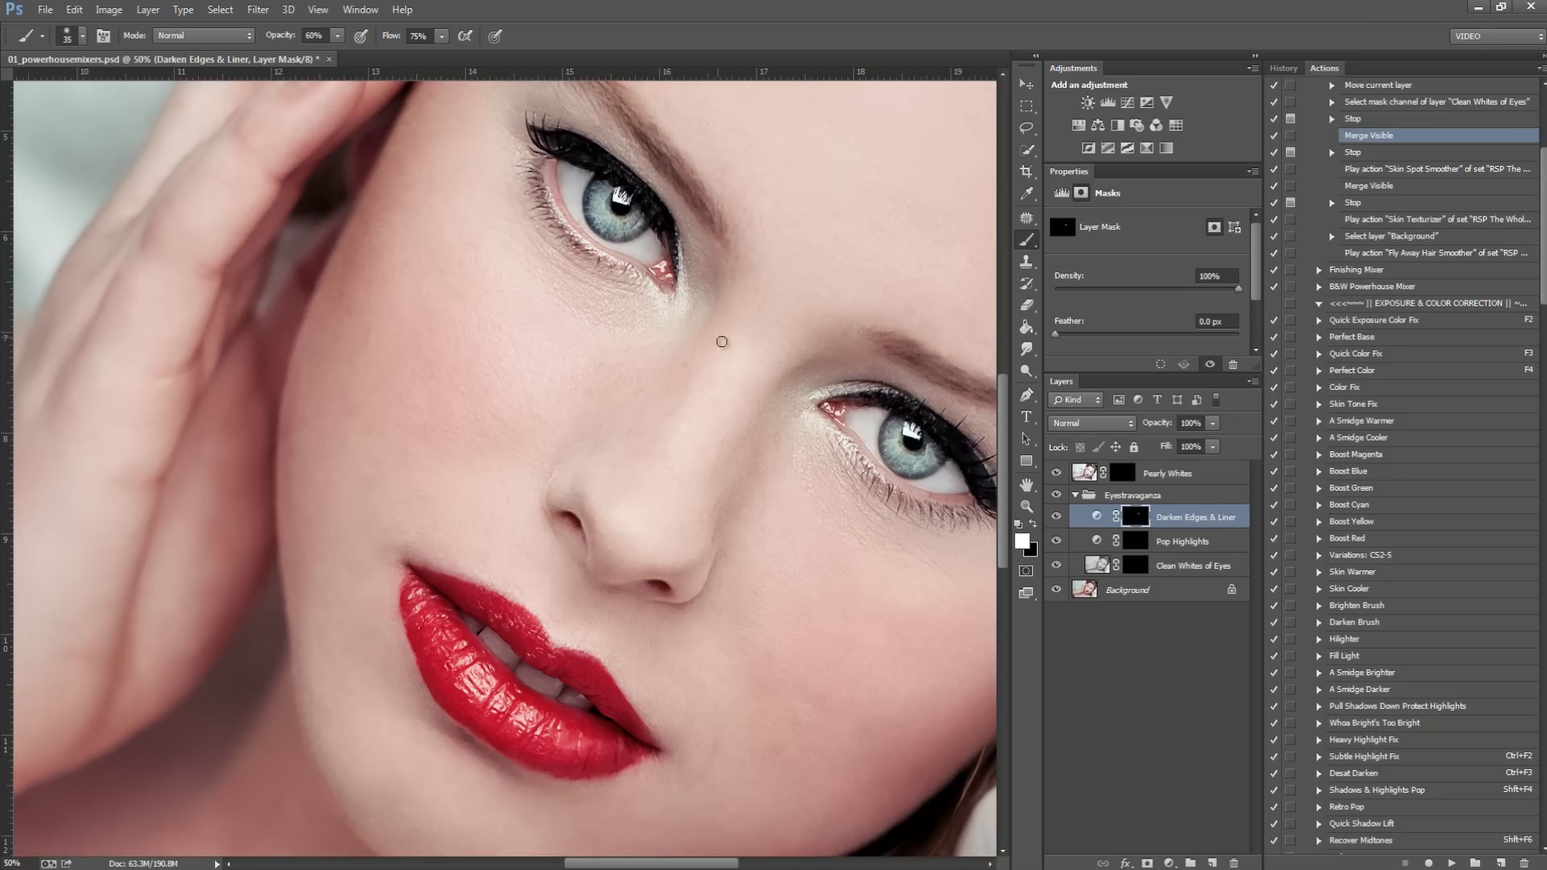
{"action": "left_click_drag", "start_coordinate": [873, 479], "coordinate": [729, 337]}
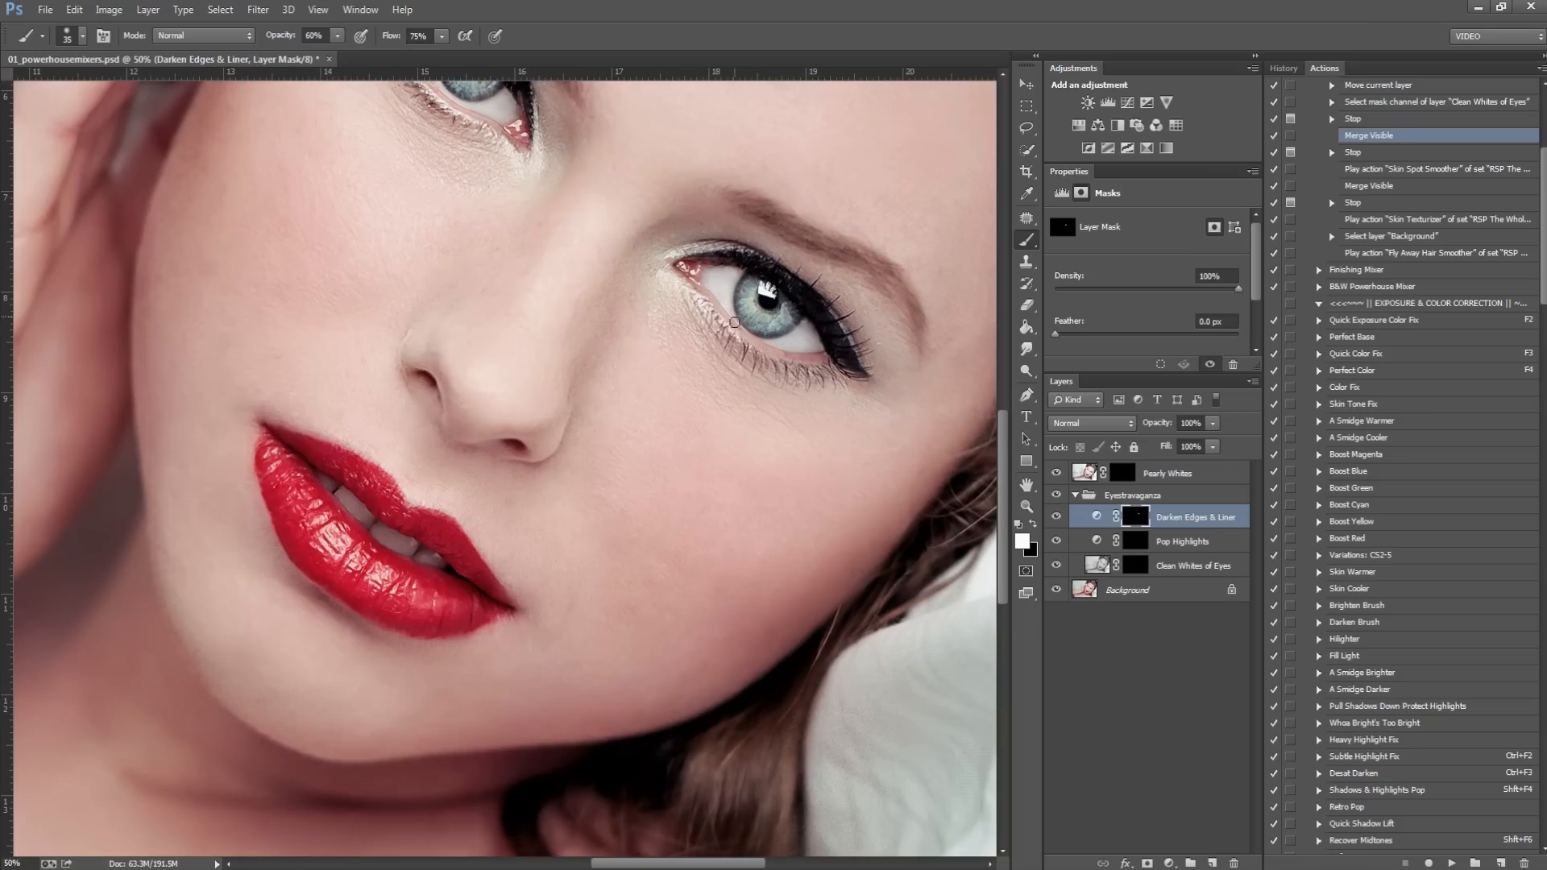
{"action": "left_click_drag", "start_coordinate": [796, 279], "coordinate": [712, 262]}
{"action": "key", "text": "ctrl+0"}
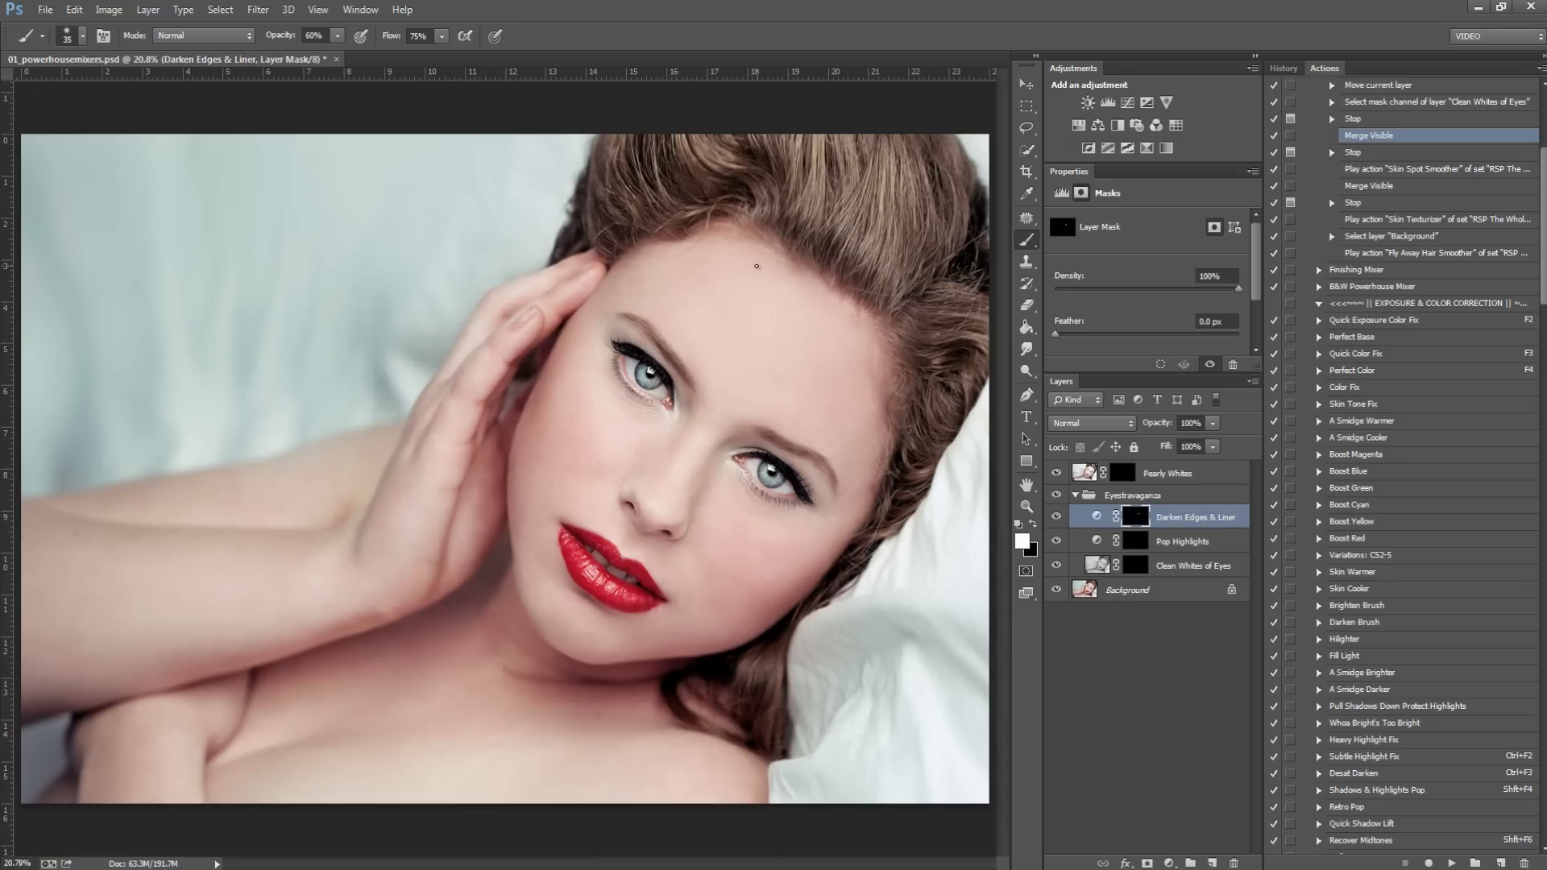
Step: Paint white over the teeth on the Pearly Whites mask and on the Clean Whites of Eyes mask with a small brush at 60% opacity
{"action": "left_click", "coordinate": [1122, 479]}
{"action": "key", "text": "z"}
{"action": "left_click", "coordinate": [613, 614]}
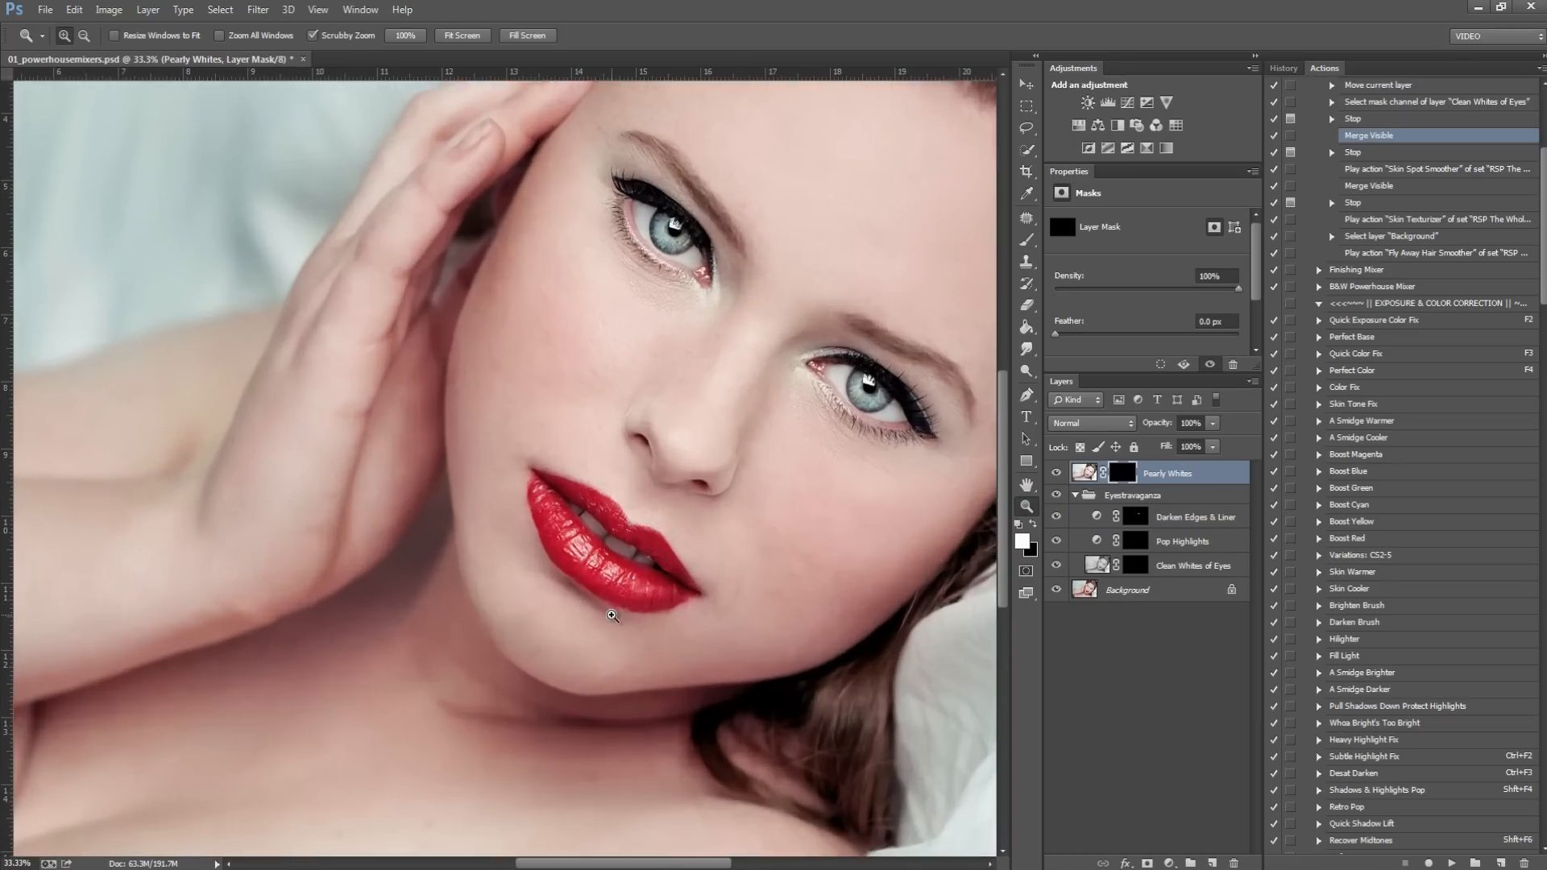
{"action": "left_click", "coordinate": [596, 607]}
{"action": "key", "text": "b"}
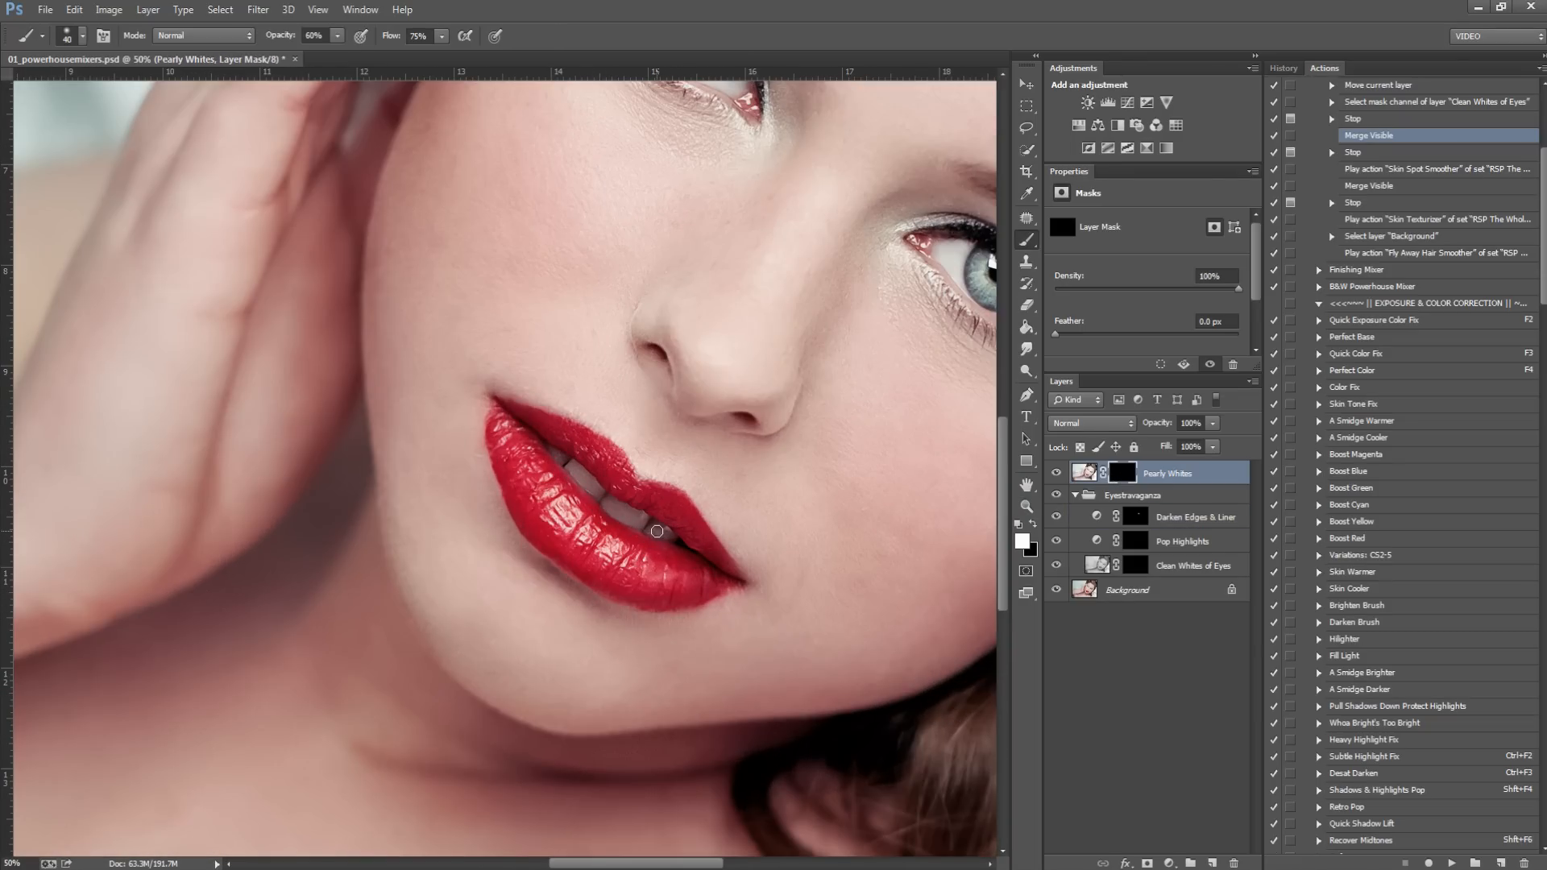
{"action": "left_click_drag", "start_coordinate": [557, 459], "coordinate": [601, 502]}
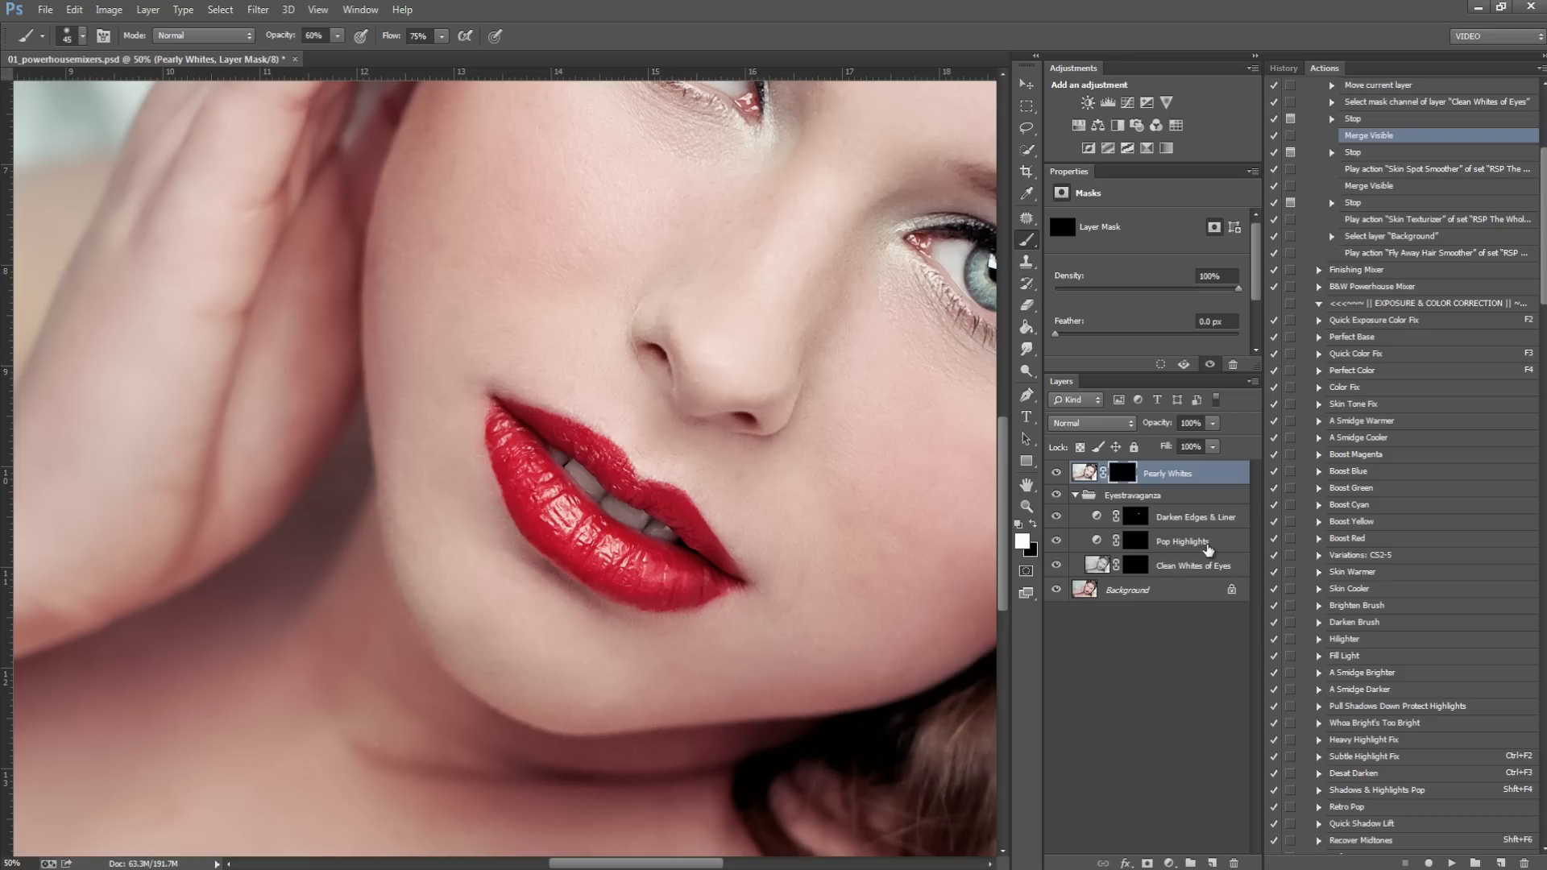
{"action": "left_click", "coordinate": [1142, 559]}
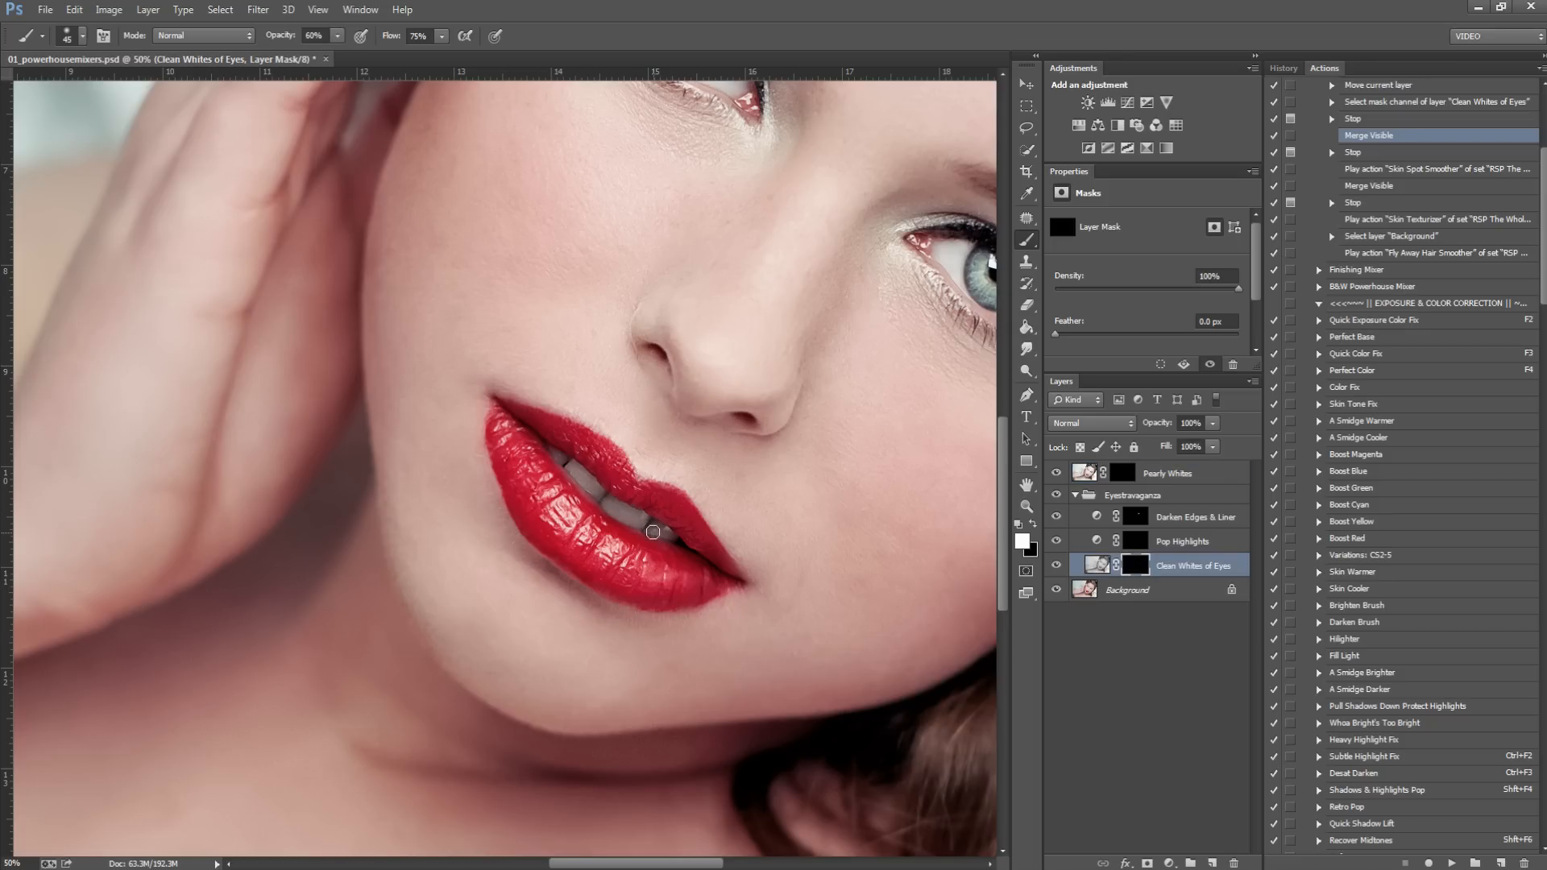
{"action": "key", "text": "ctrl+0"}
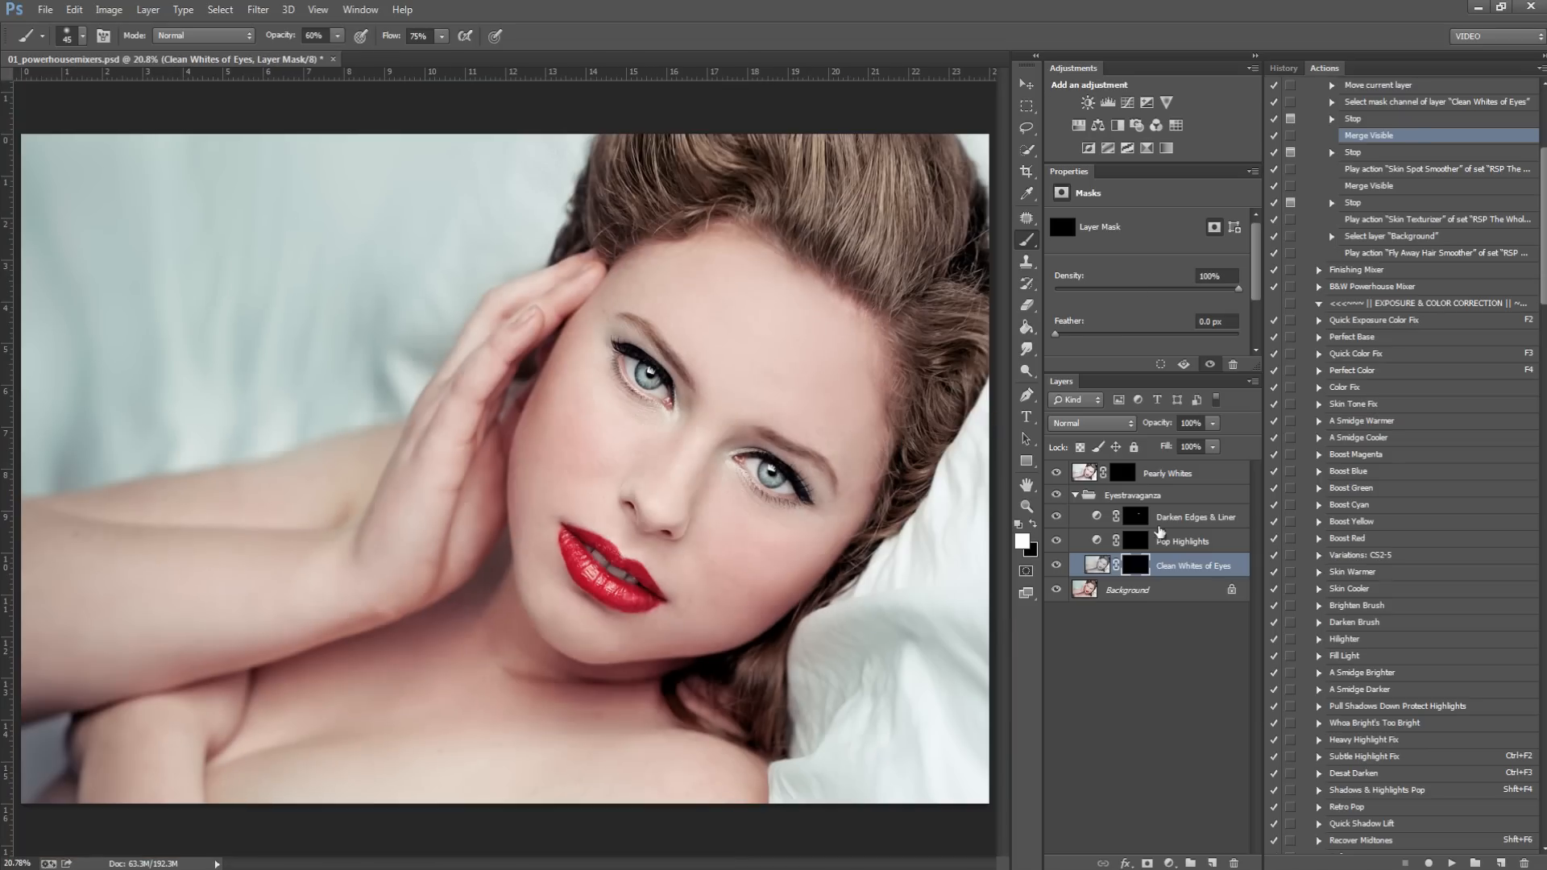
Step: Adjust the Eyestravaganza group's opacity to taste and set the Pearly Whites layer's opacity to 67%
{"action": "left_click", "coordinate": [1174, 498]}
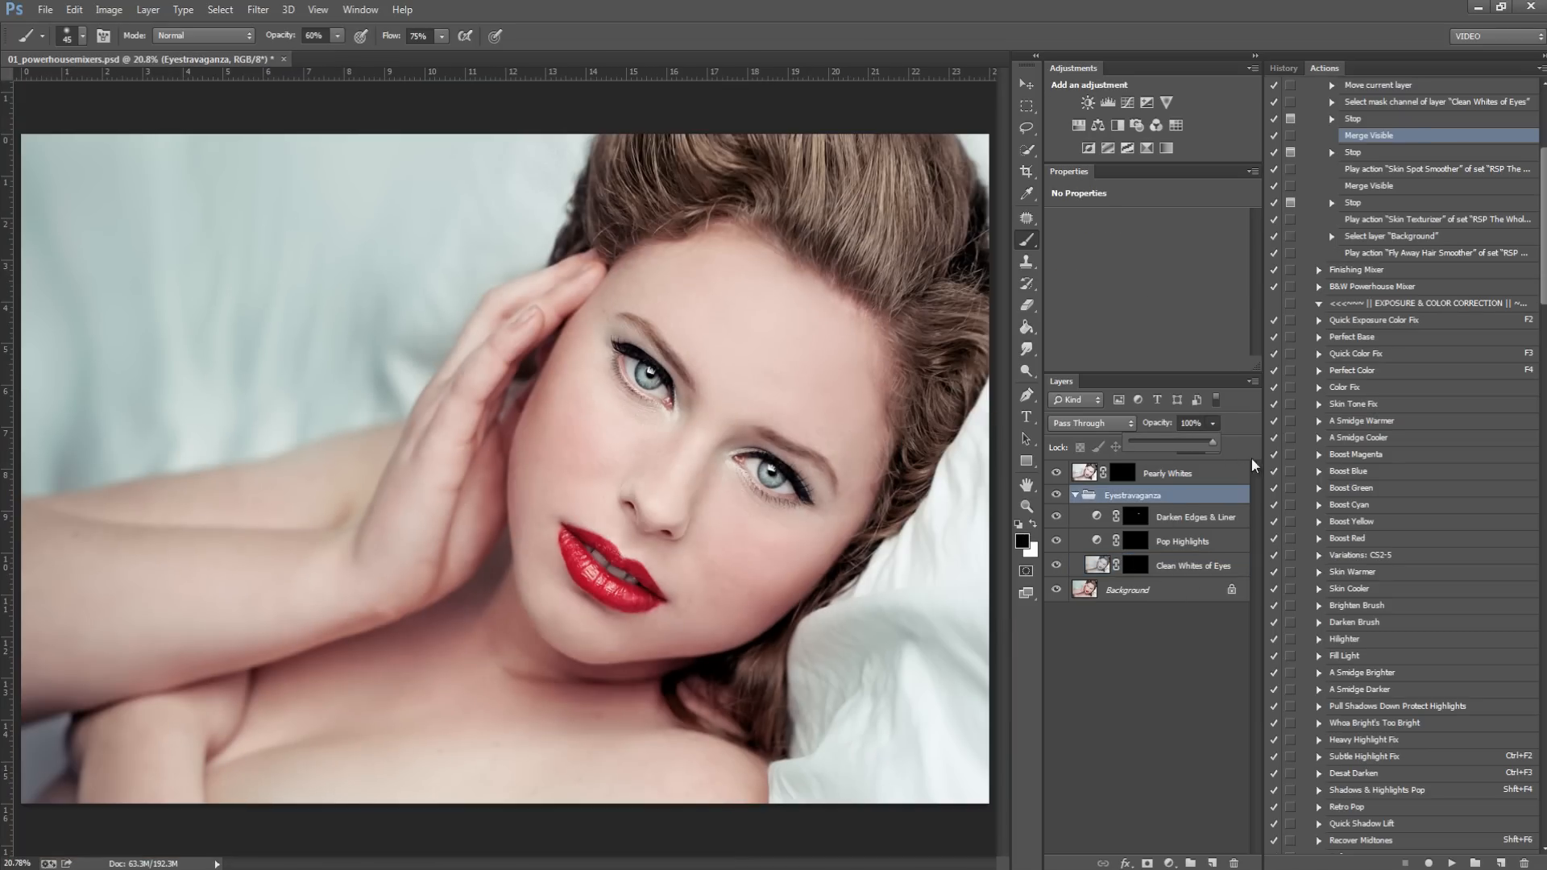
{"action": "left_click_drag", "start_coordinate": [1322, 463], "coordinate": [1071, 471]}
{"action": "left_click", "coordinate": [1180, 473]}
{"action": "left_click_drag", "start_coordinate": [1124, 456], "coordinate": [1199, 510]}
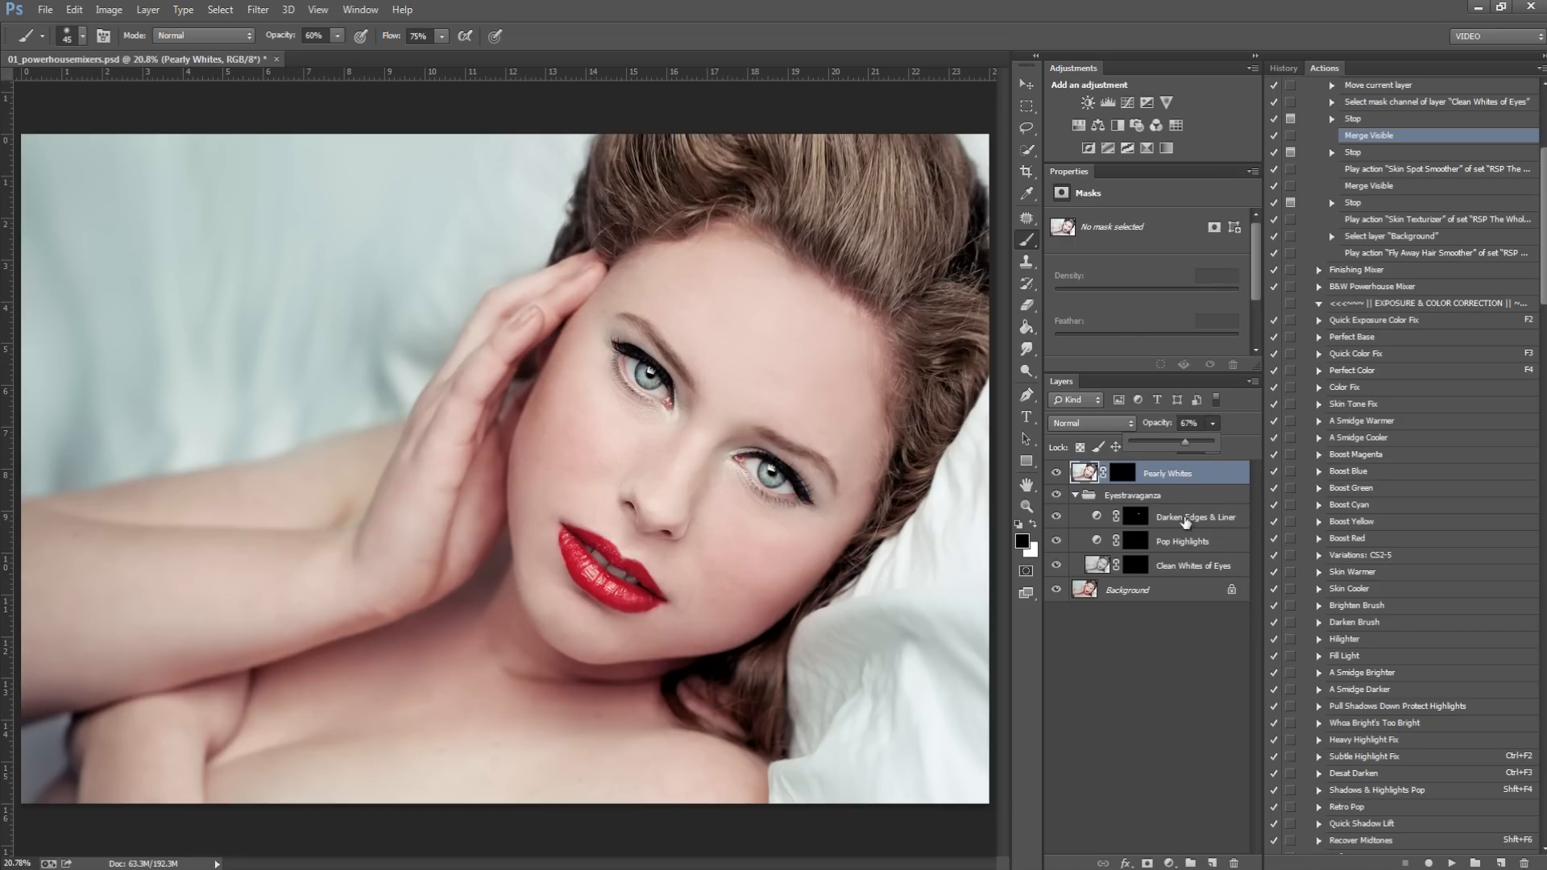
{"action": "key", "text": "ctrl+shift+e"}
{"action": "key", "text": "ctrl+z"}
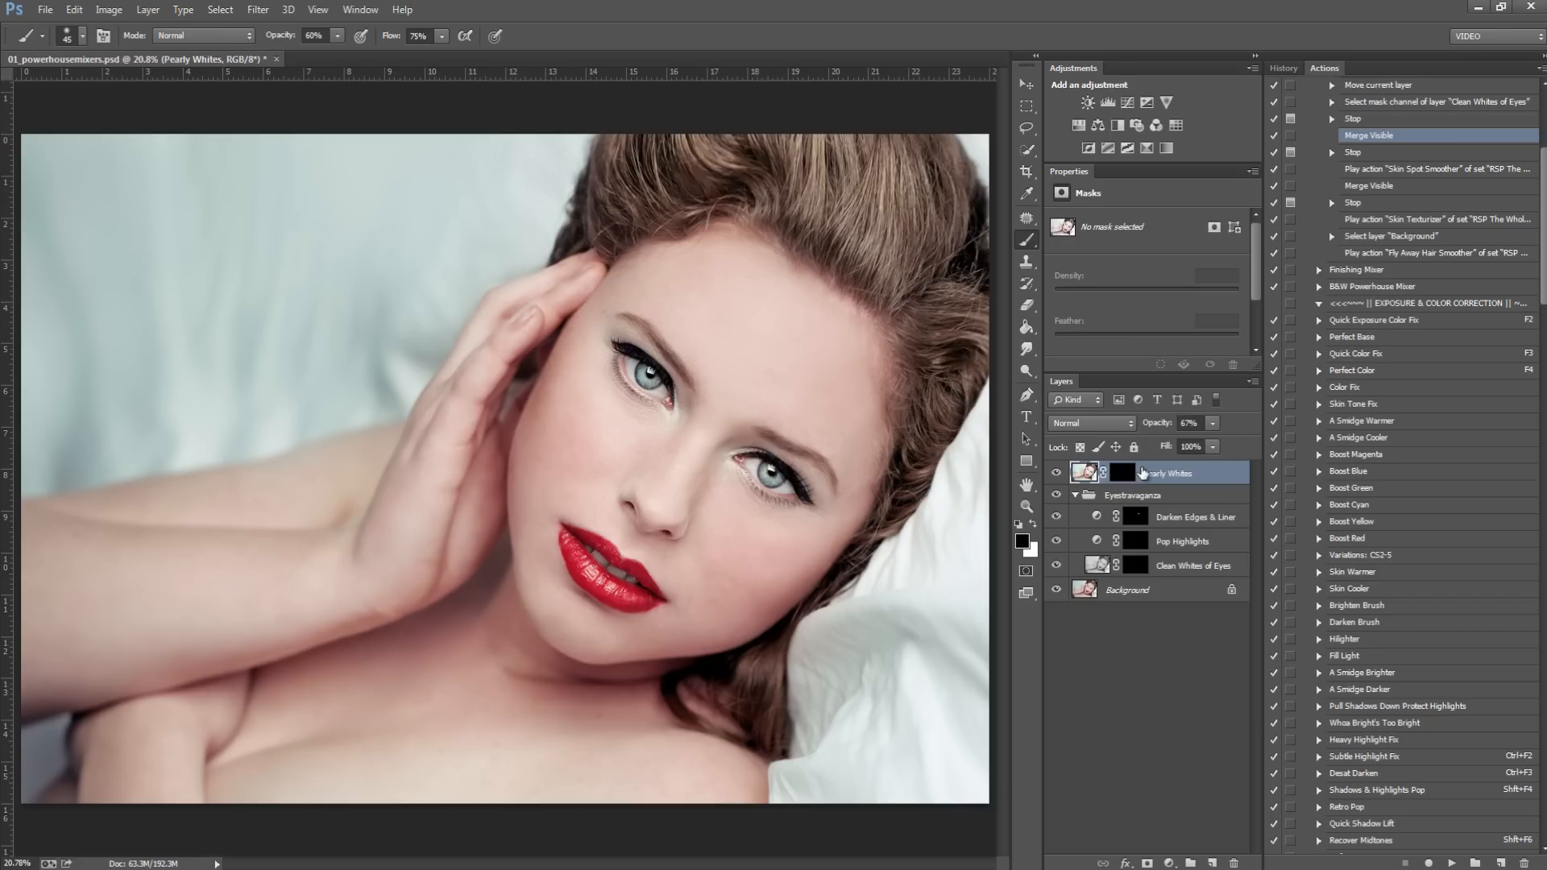
Step: Continue the Retouch Mixer action through the merge and the Skin Spot Smoother stage, dismissing both instruction messages
{"action": "left_click", "coordinate": [1451, 863]}
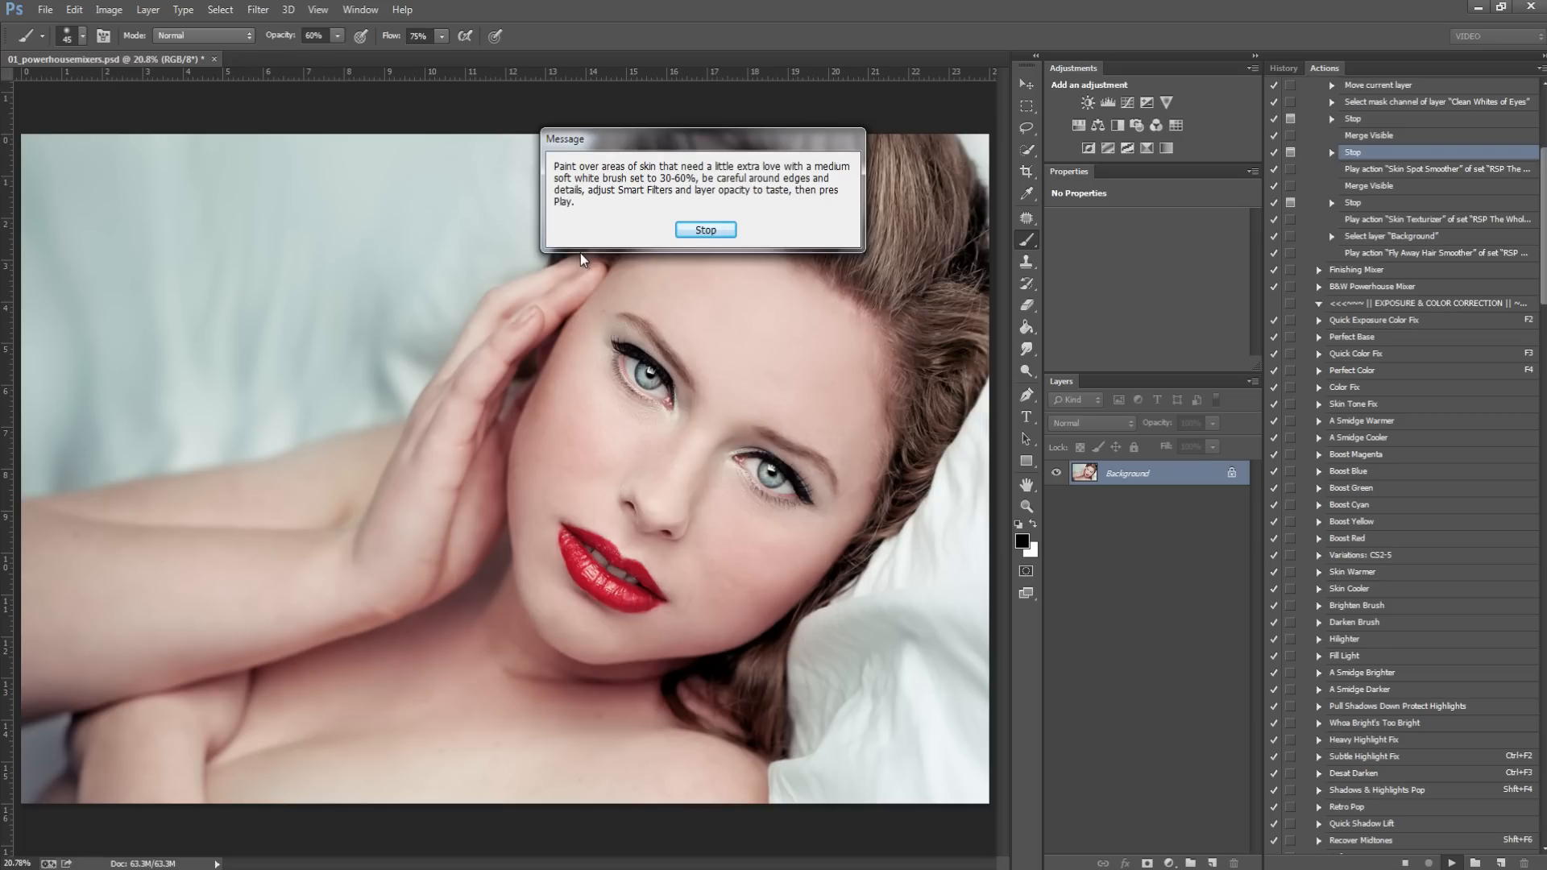
{"action": "left_click", "coordinate": [707, 231]}
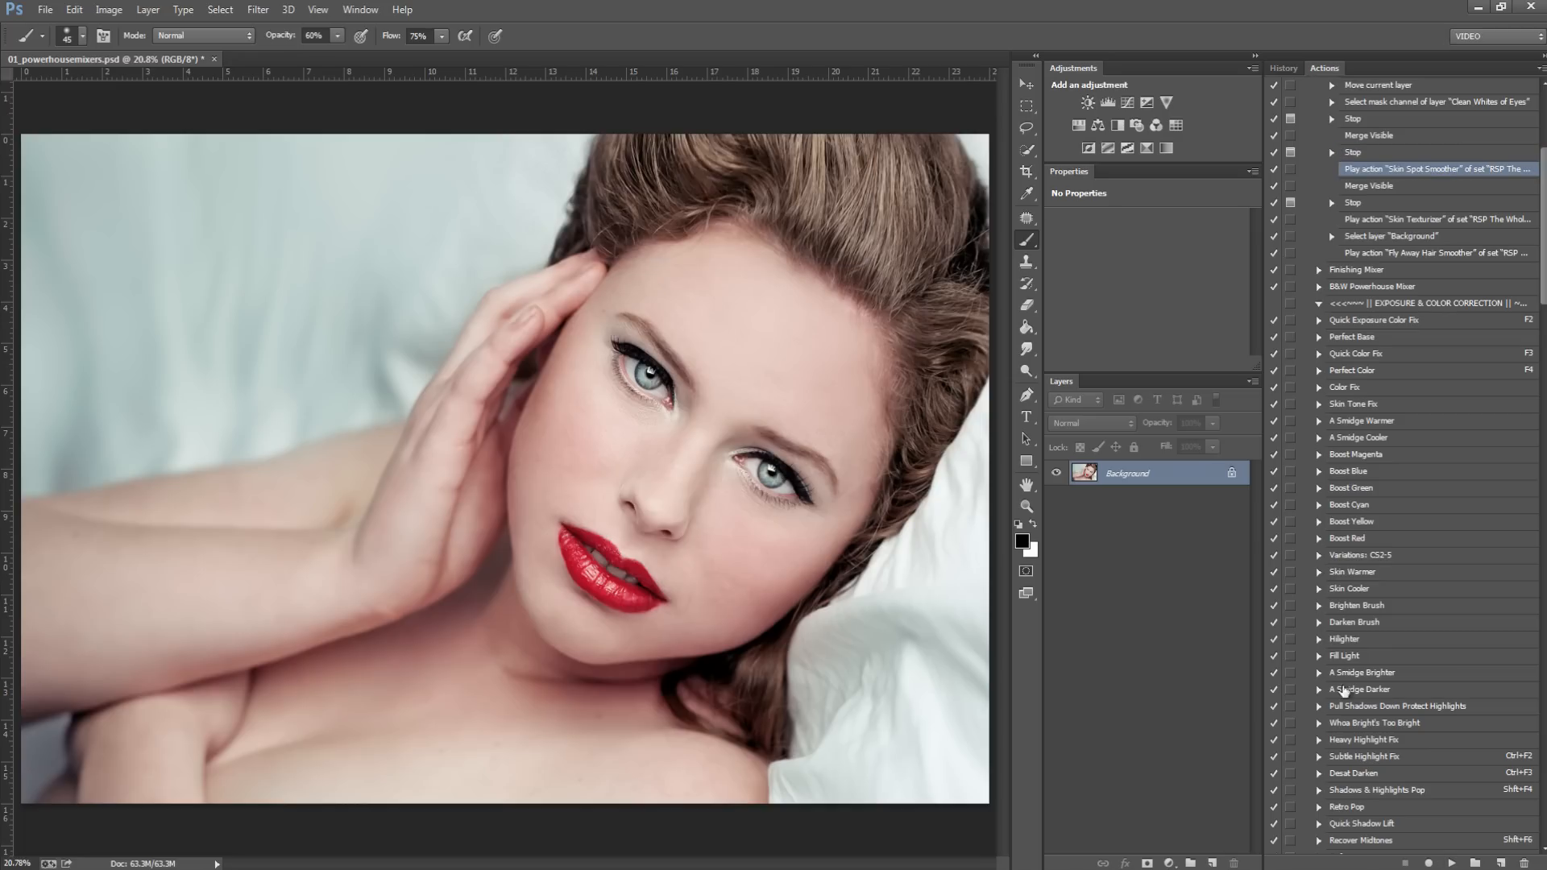
{"action": "left_click", "coordinate": [1451, 863]}
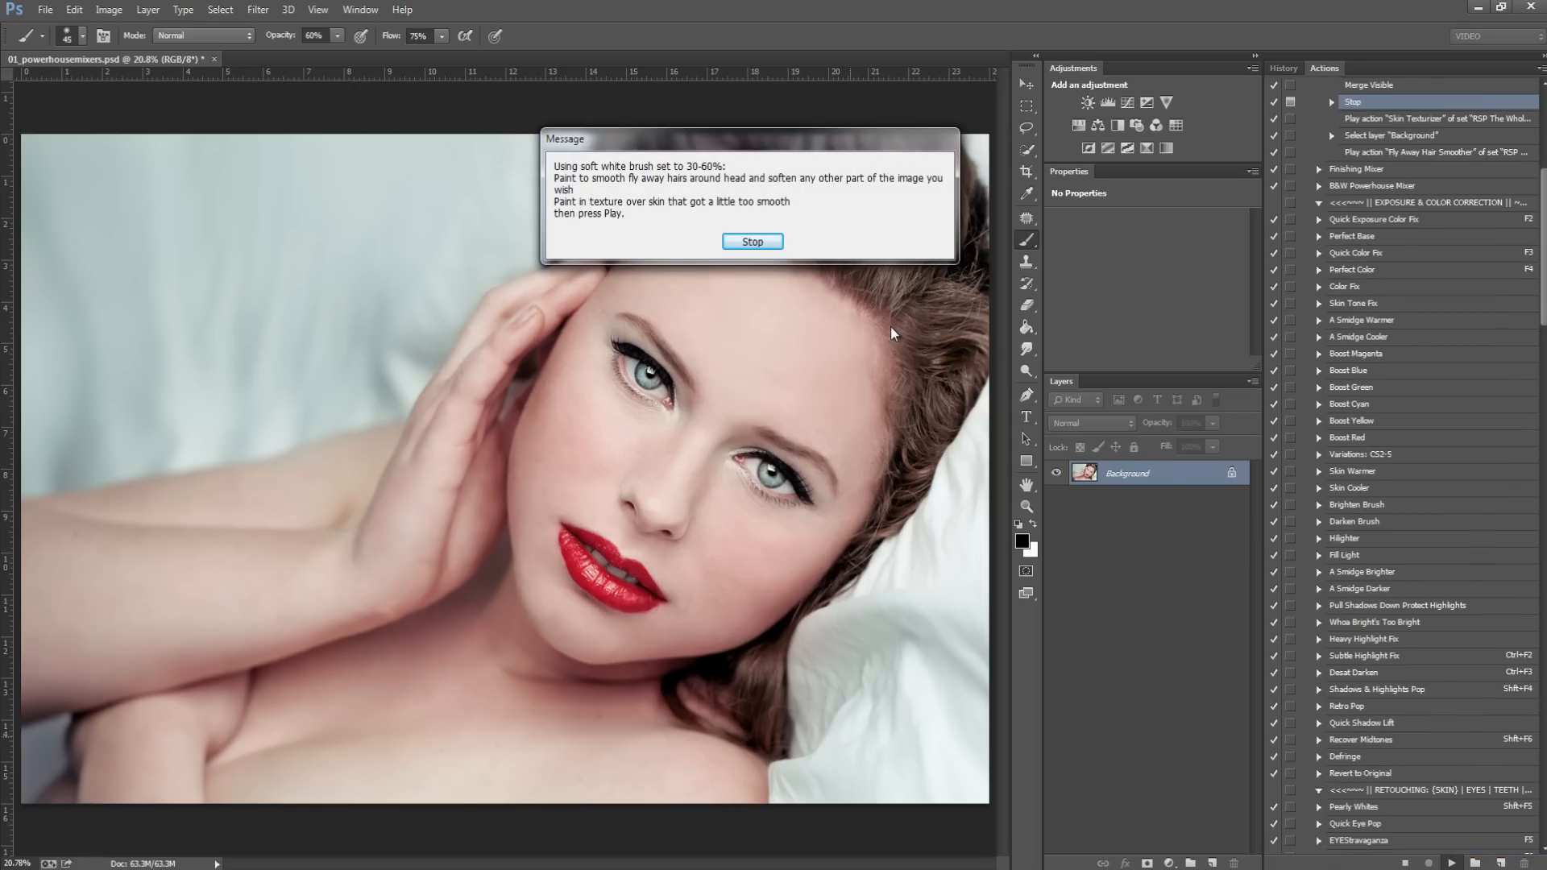
{"action": "left_click", "coordinate": [750, 241]}
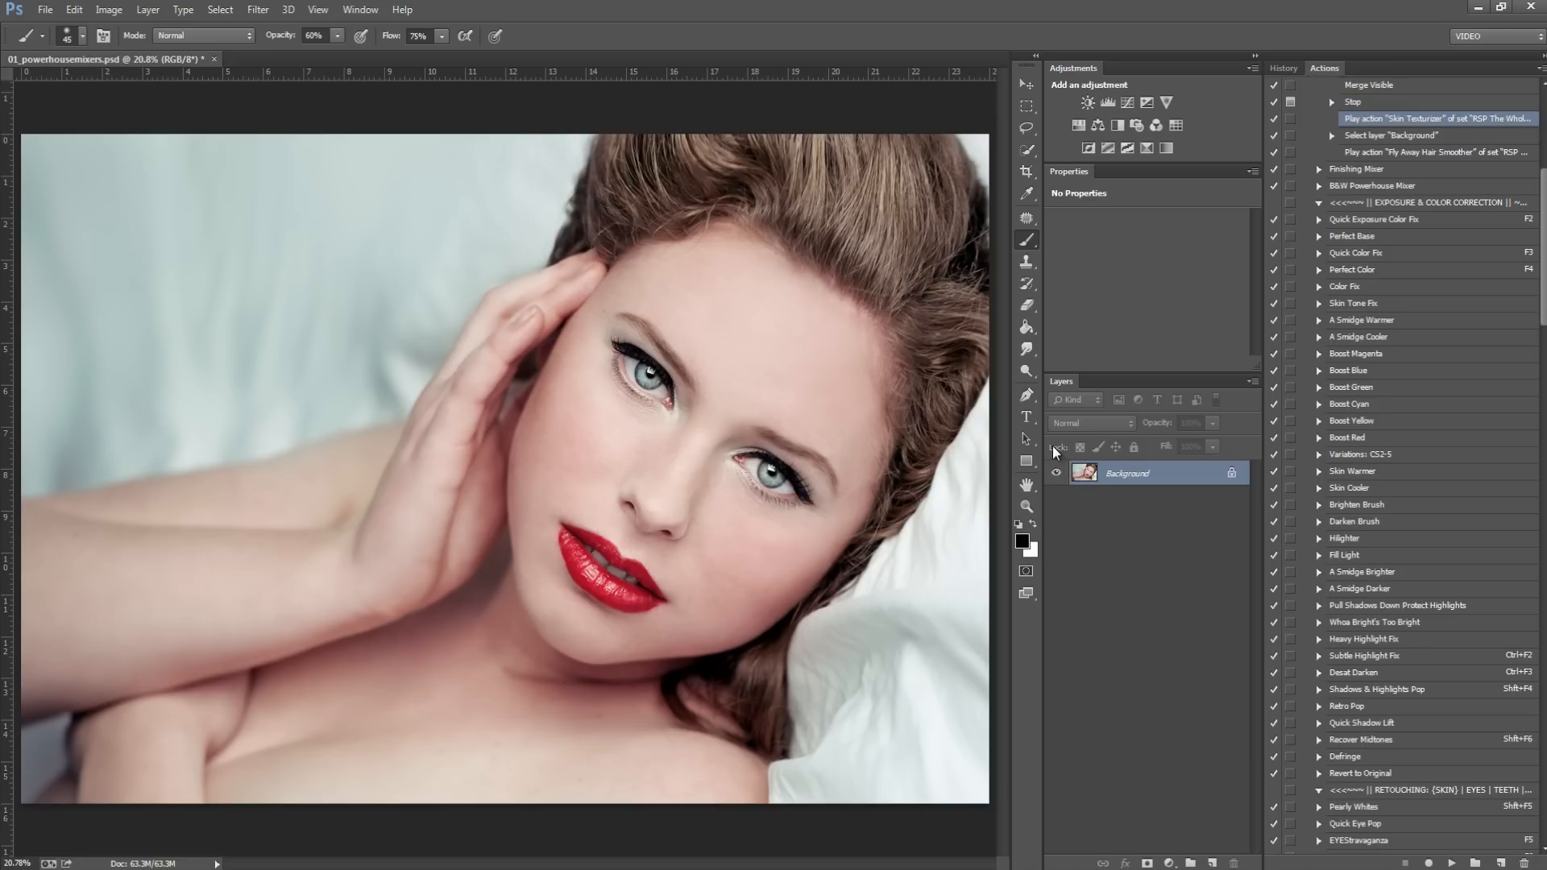
Step: Paint white over the skin of the arms and chest on the Skin Spot Smoother mask with an 800 px brush at 70% opacity
{"action": "left_click", "coordinate": [1115, 480]}
{"action": "key", "text": "bracketright"}
{"action": "key", "text": "bracketright"}
{"action": "key", "text": "bracketright"}
{"action": "key", "text": "bracketright"}
{"action": "key", "text": "bracketright"}
{"action": "key", "text": "bracketright"}
{"action": "key", "text": "bracketright"}
{"action": "key", "text": "bracketright"}
{"action": "key", "text": "bracketright"}
{"action": "key", "text": "bracketright"}
{"action": "key", "text": "bracketright"}
{"action": "key", "text": "bracketright"}
{"action": "key", "text": "bracketright"}
{"action": "key", "text": "bracketright"}
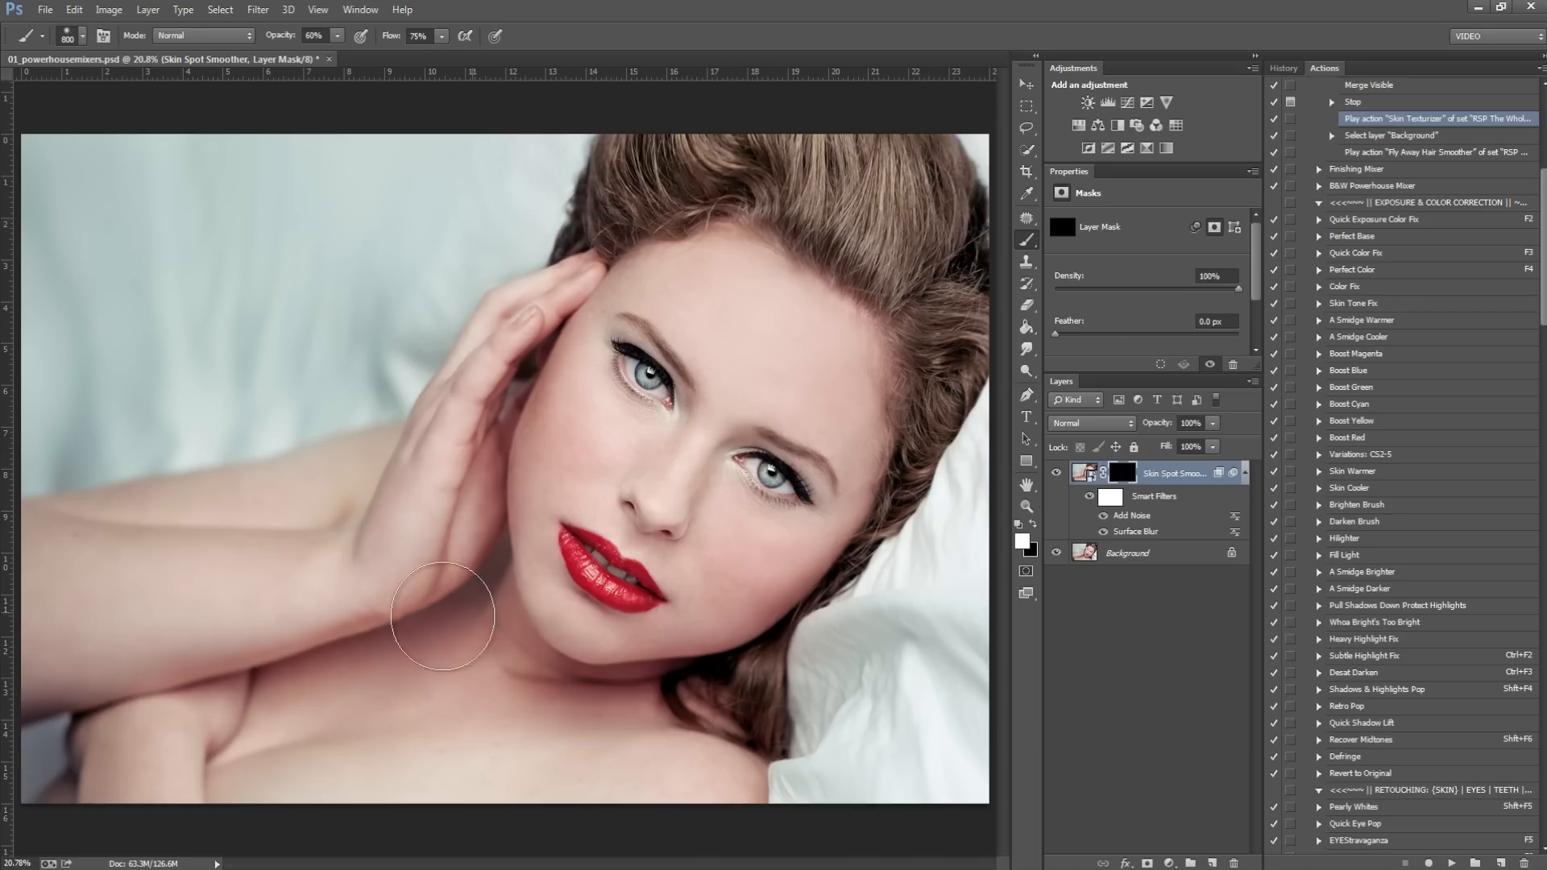
{"action": "key", "text": "7"}
{"action": "mouse_move", "coordinate": [184, 598]}
{"action": "left_mouse_down"}
{"action": "mouse_move", "coordinate": [110, 632]}
{"action": "mouse_move", "coordinate": [217, 587]}
{"action": "mouse_move", "coordinate": [113, 593]}
{"action": "mouse_move", "coordinate": [77, 665]}
{"action": "mouse_move", "coordinate": [249, 607]}
{"action": "mouse_move", "coordinate": [145, 725]}
{"action": "mouse_move", "coordinate": [467, 707]}
{"action": "mouse_move", "coordinate": [490, 628]}
{"action": "mouse_move", "coordinate": [629, 735]}
{"action": "left_mouse_up"}
Step: Compare the smoothed arm and chest skin with and without the Skin Spot Smoother layer and reduce the layer's opacity to 11%
{"action": "key", "text": "z"}
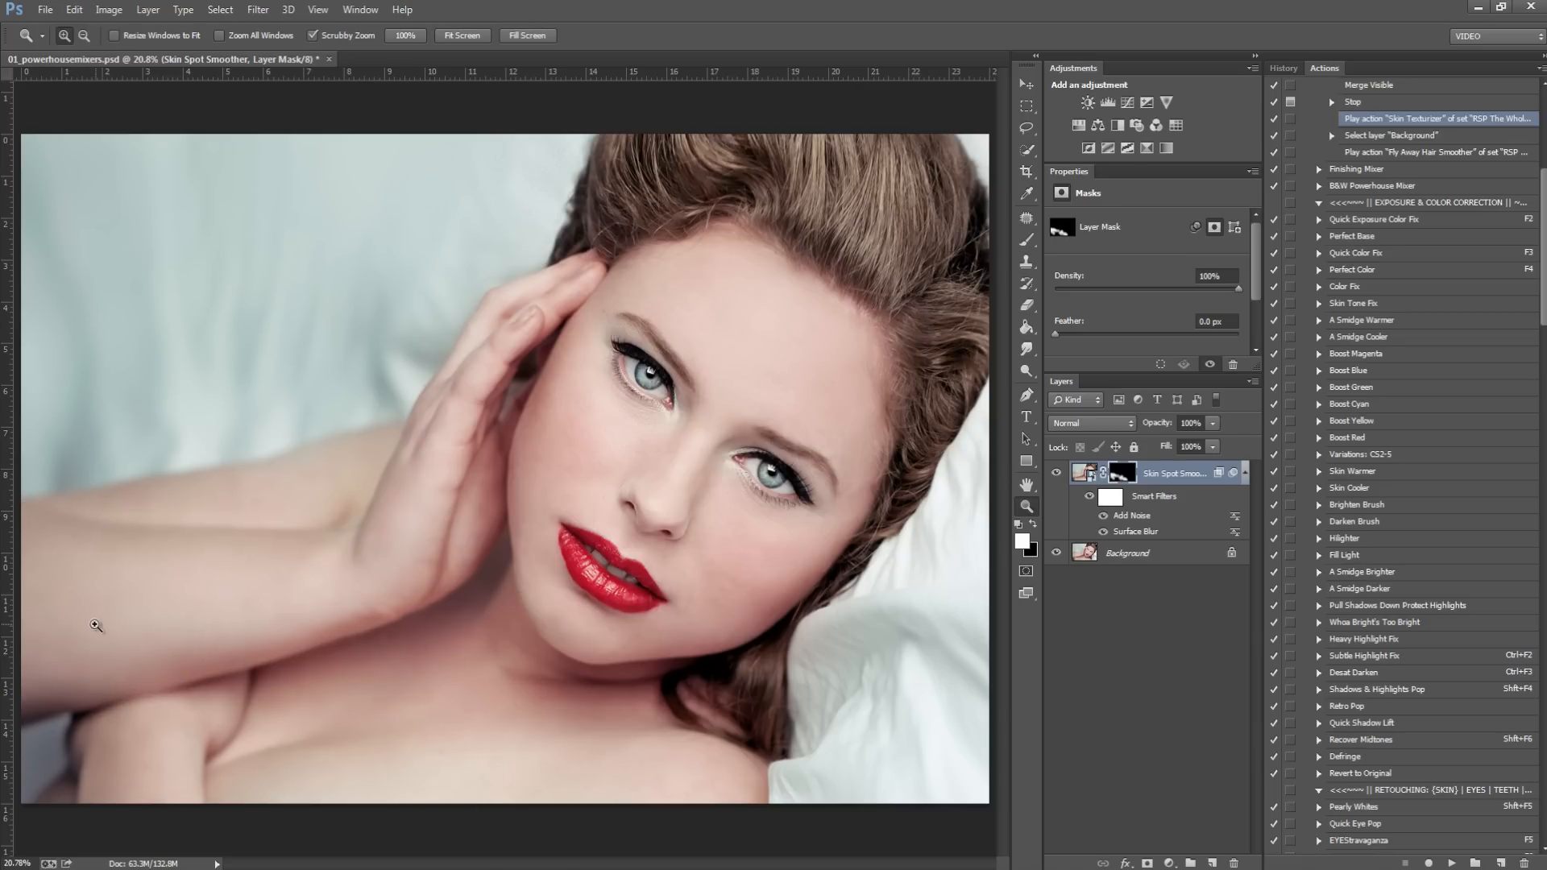
{"action": "left_click", "coordinate": [96, 625]}
{"action": "left_click_drag", "start_coordinate": [559, 608], "coordinate": [563, 298]}
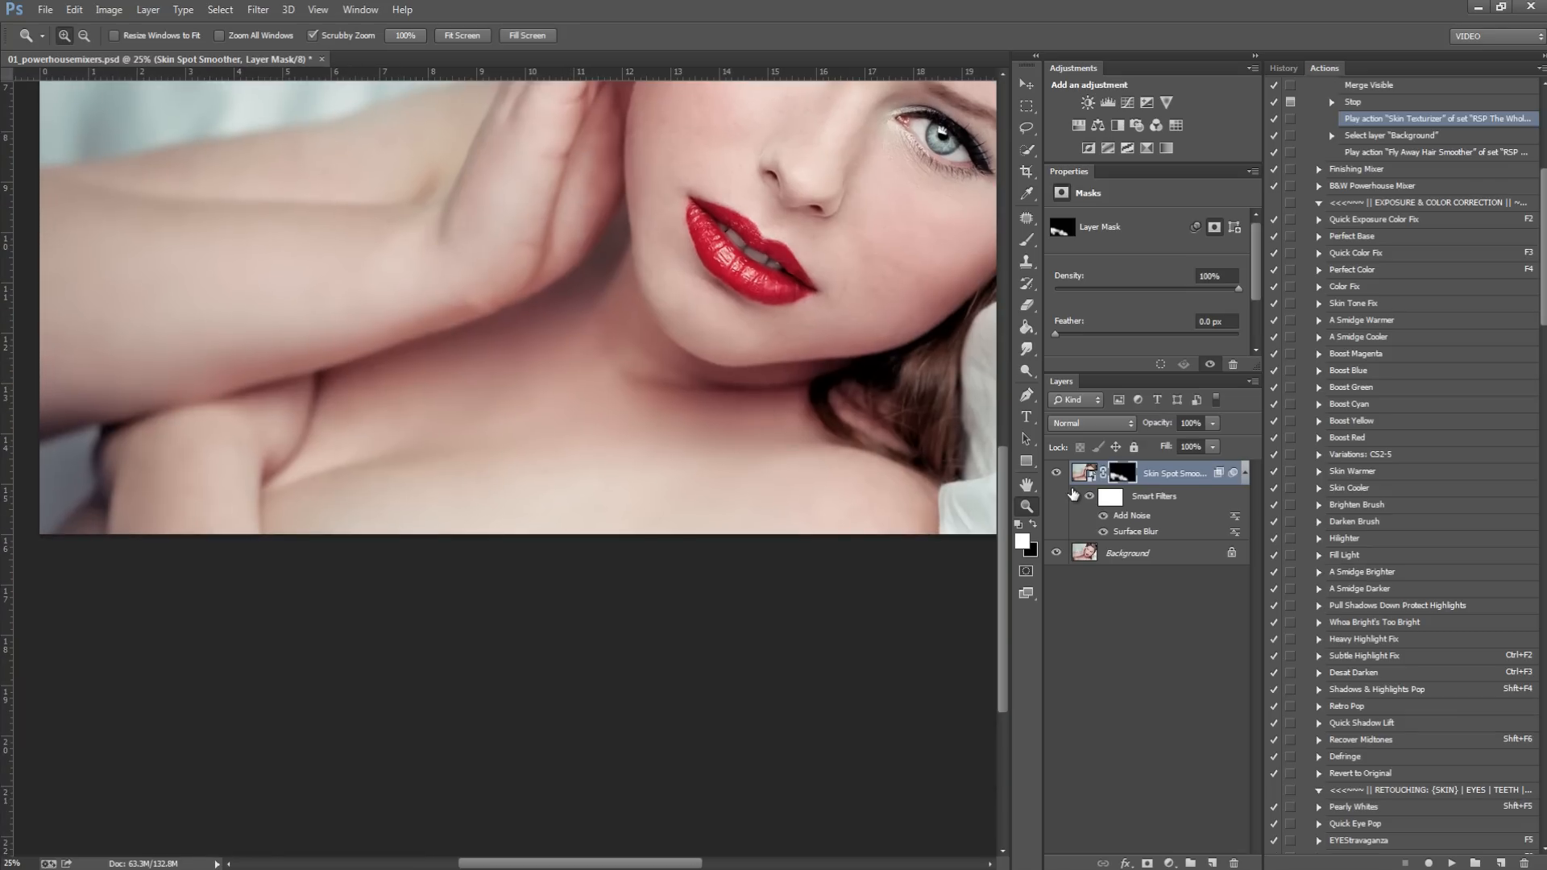
{"action": "left_click", "coordinate": [1057, 473]}
{"action": "left_click", "coordinate": [1056, 473]}
{"action": "left_click", "coordinate": [1056, 473]}
{"action": "left_click", "coordinate": [1057, 473]}
{"action": "left_click", "coordinate": [1057, 473]}
{"action": "left_click", "coordinate": [1056, 473]}
{"action": "left_click", "coordinate": [1213, 425]}
{"action": "left_click_drag", "start_coordinate": [1214, 442], "coordinate": [1153, 446]}
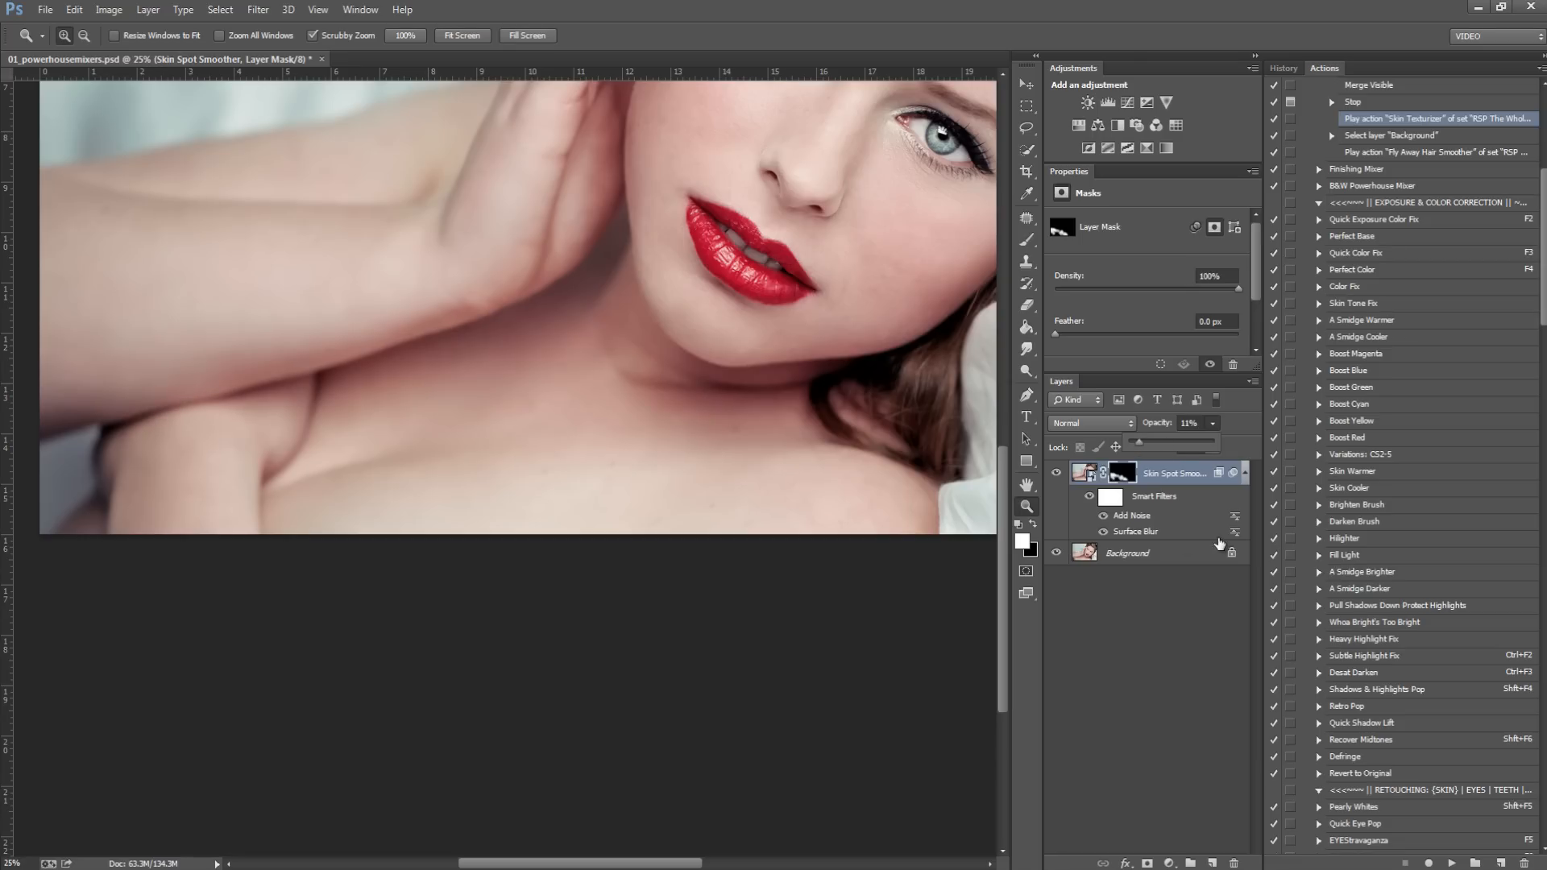
Step: Resume the Retouch Mixer from the Merge Visible after Skin Spot Smoother to generate the Skin Texturizer and Fly Away Hair Smoother layers, and collapse the action
{"action": "mouse_move", "coordinate": [1537, 203]}
{"action": "left_mouse_down"}
{"action": "mouse_move", "coordinate": [1538, 182]}
{"action": "mouse_move", "coordinate": [1522, 209]}
{"action": "left_mouse_up"}
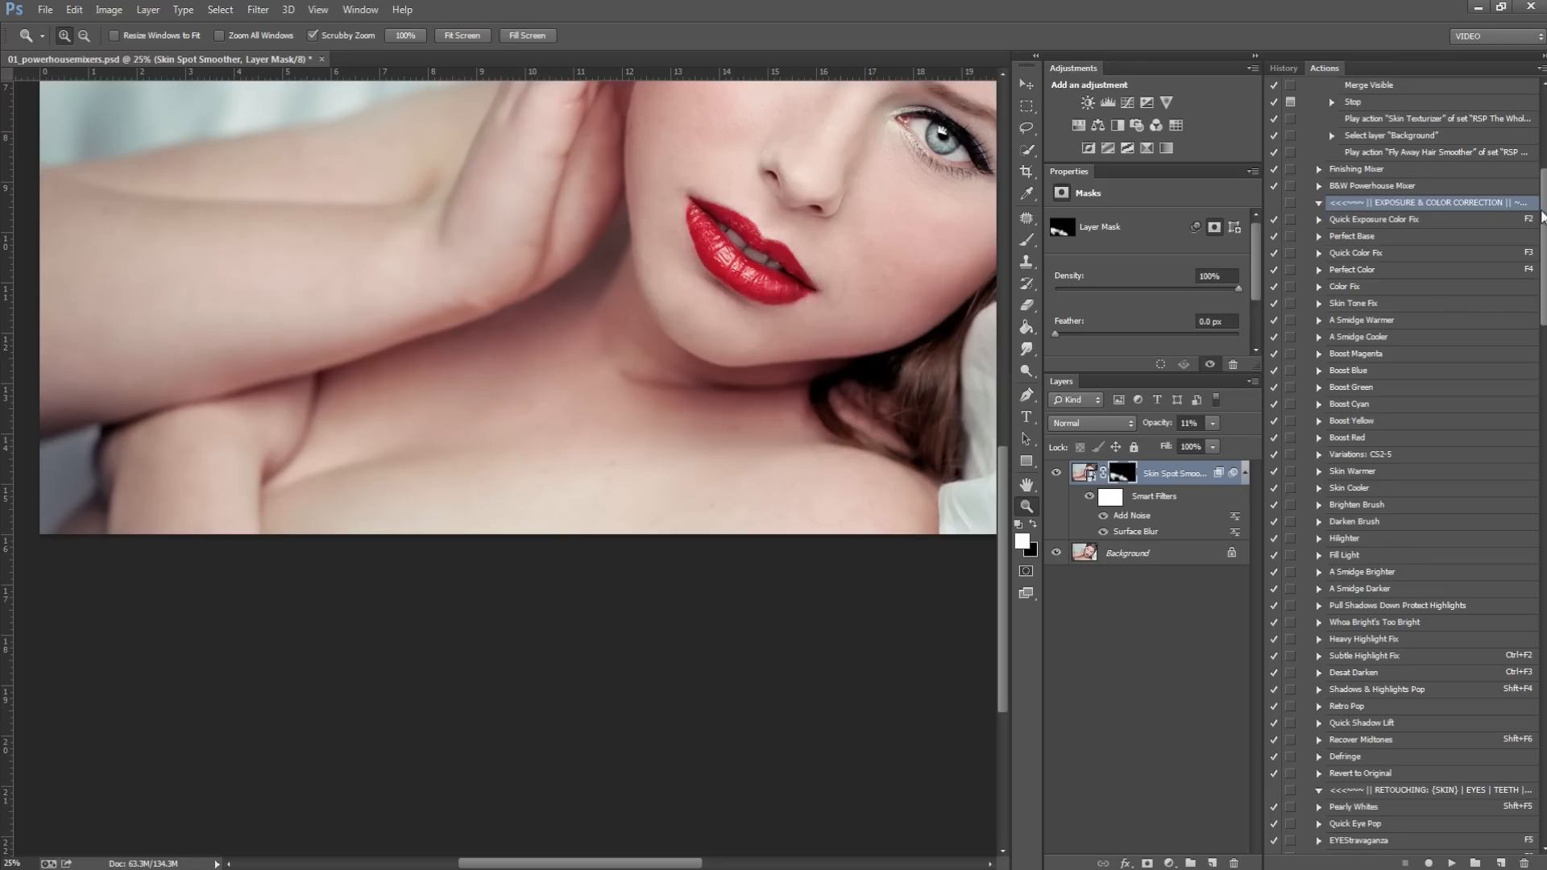
{"action": "scroll", "coordinate": [1418, 323], "scroll_direction": "up", "scroll_amount": 3}
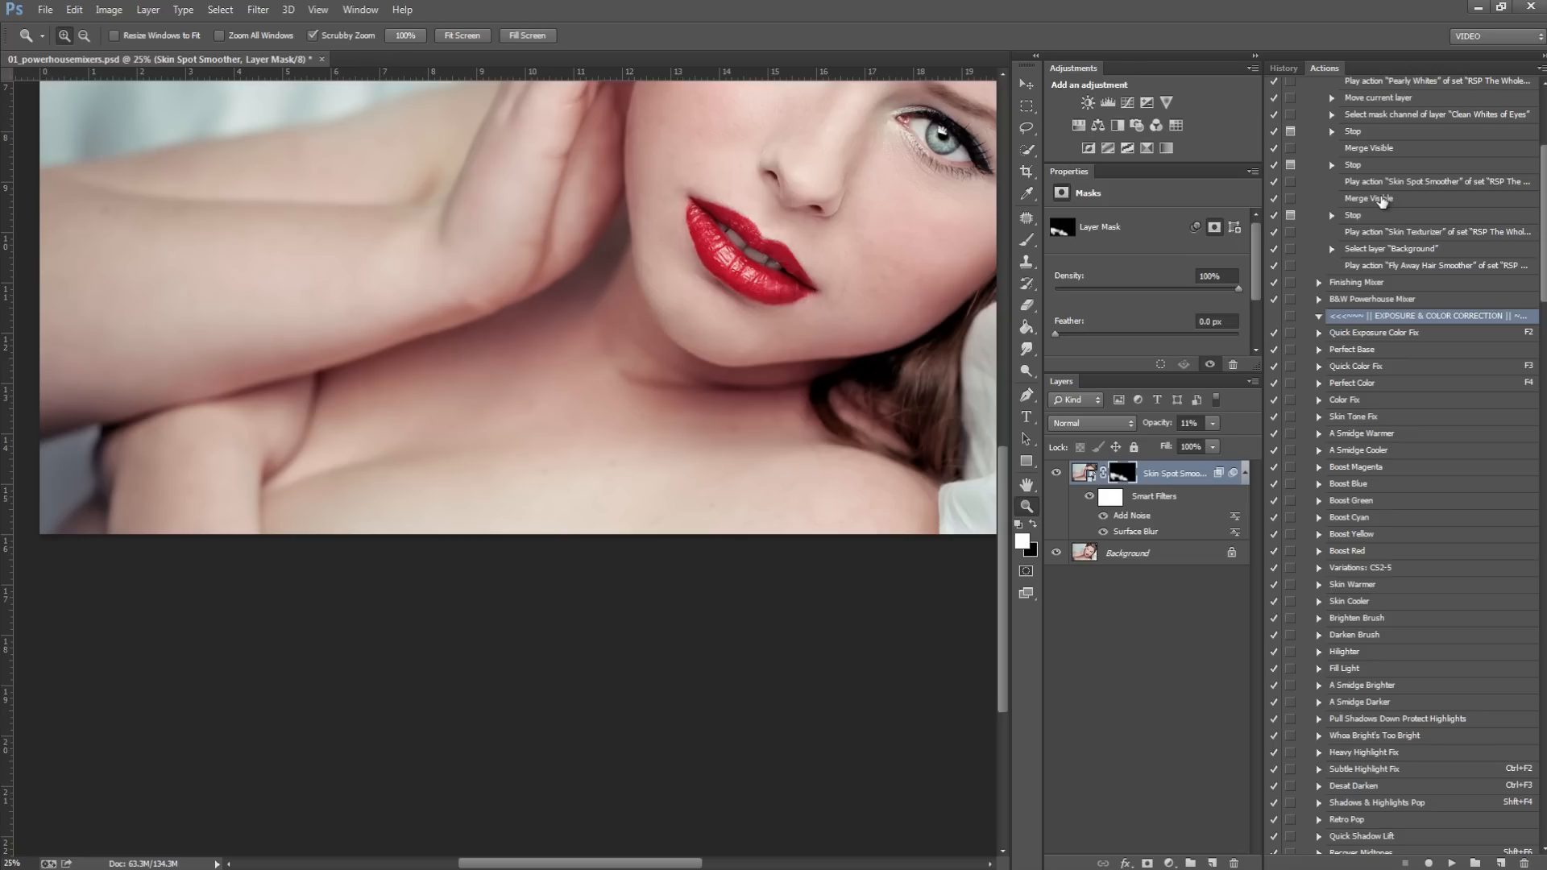
{"action": "left_click", "coordinate": [1383, 200]}
{"action": "left_click", "coordinate": [1451, 863]}
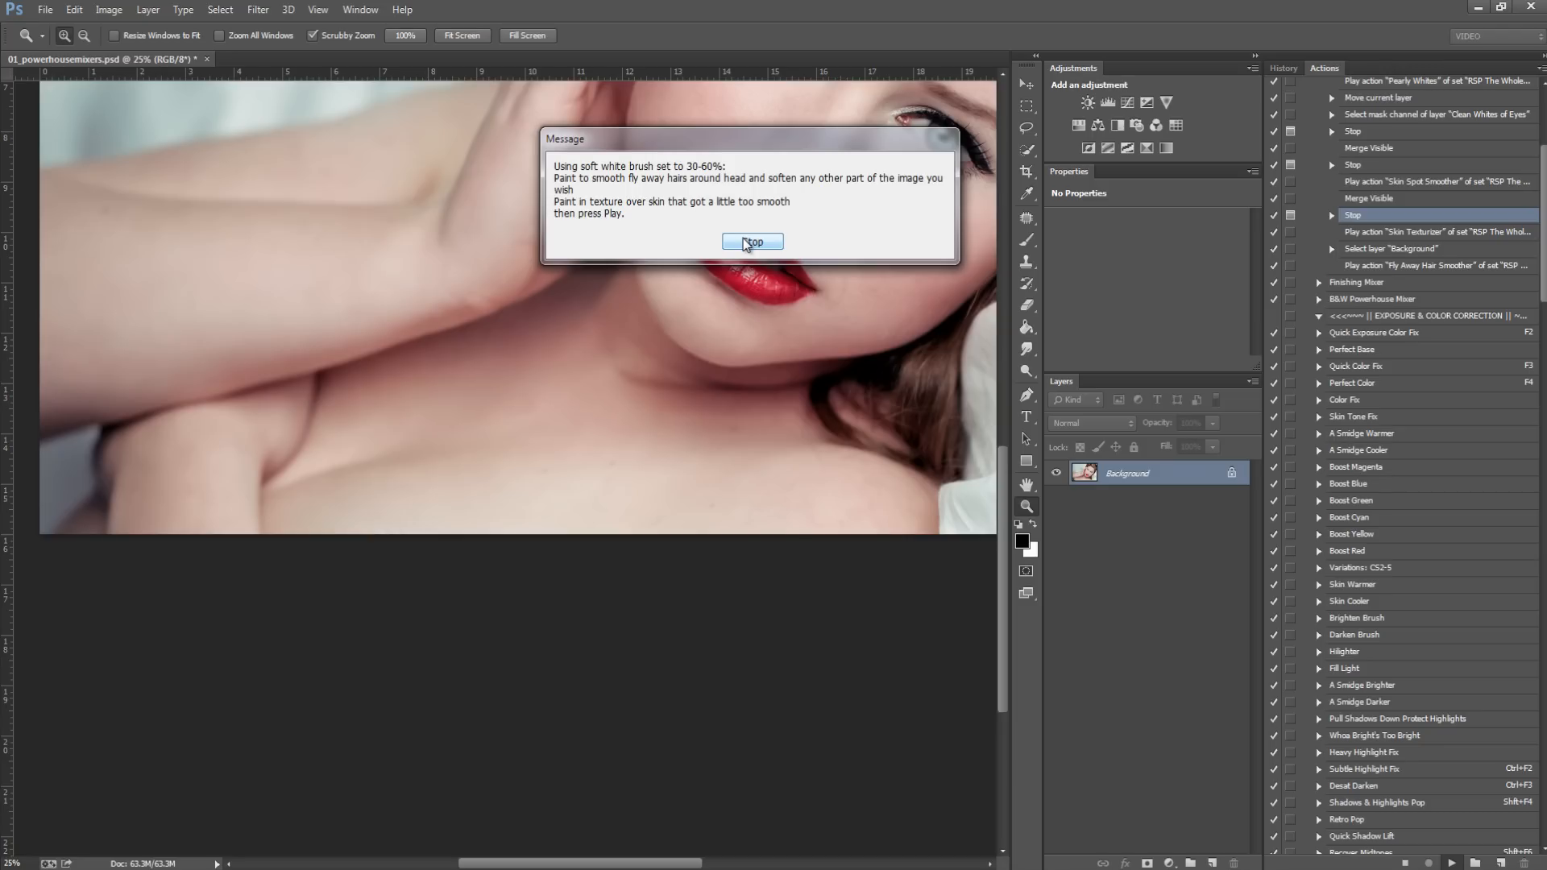
{"action": "left_click", "coordinate": [747, 243]}
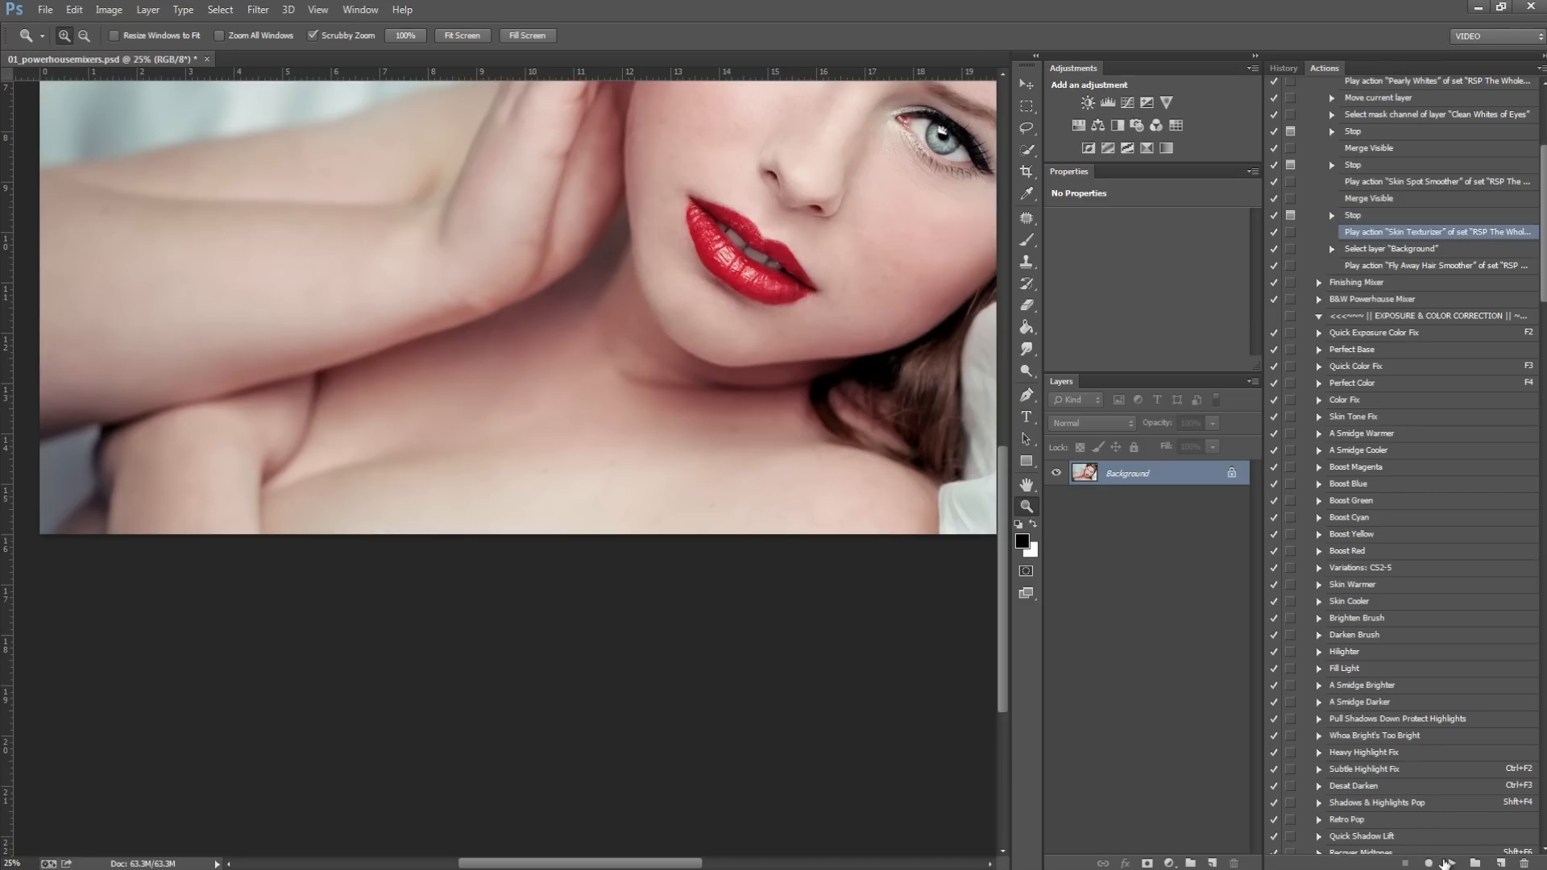
{"action": "left_click", "coordinate": [1452, 863]}
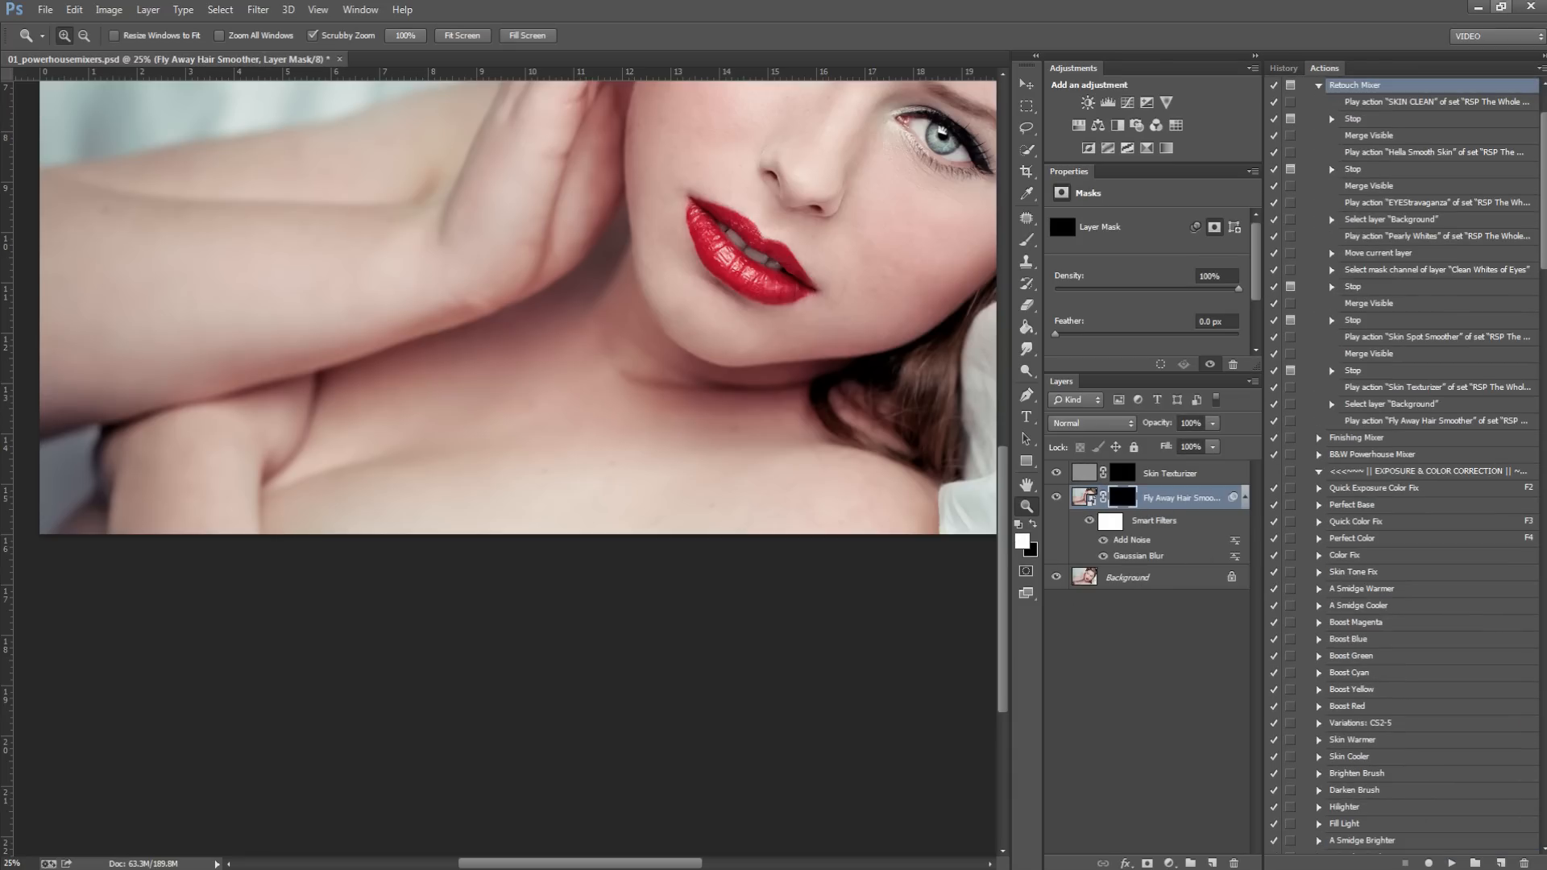
{"action": "left_click", "coordinate": [1319, 86]}
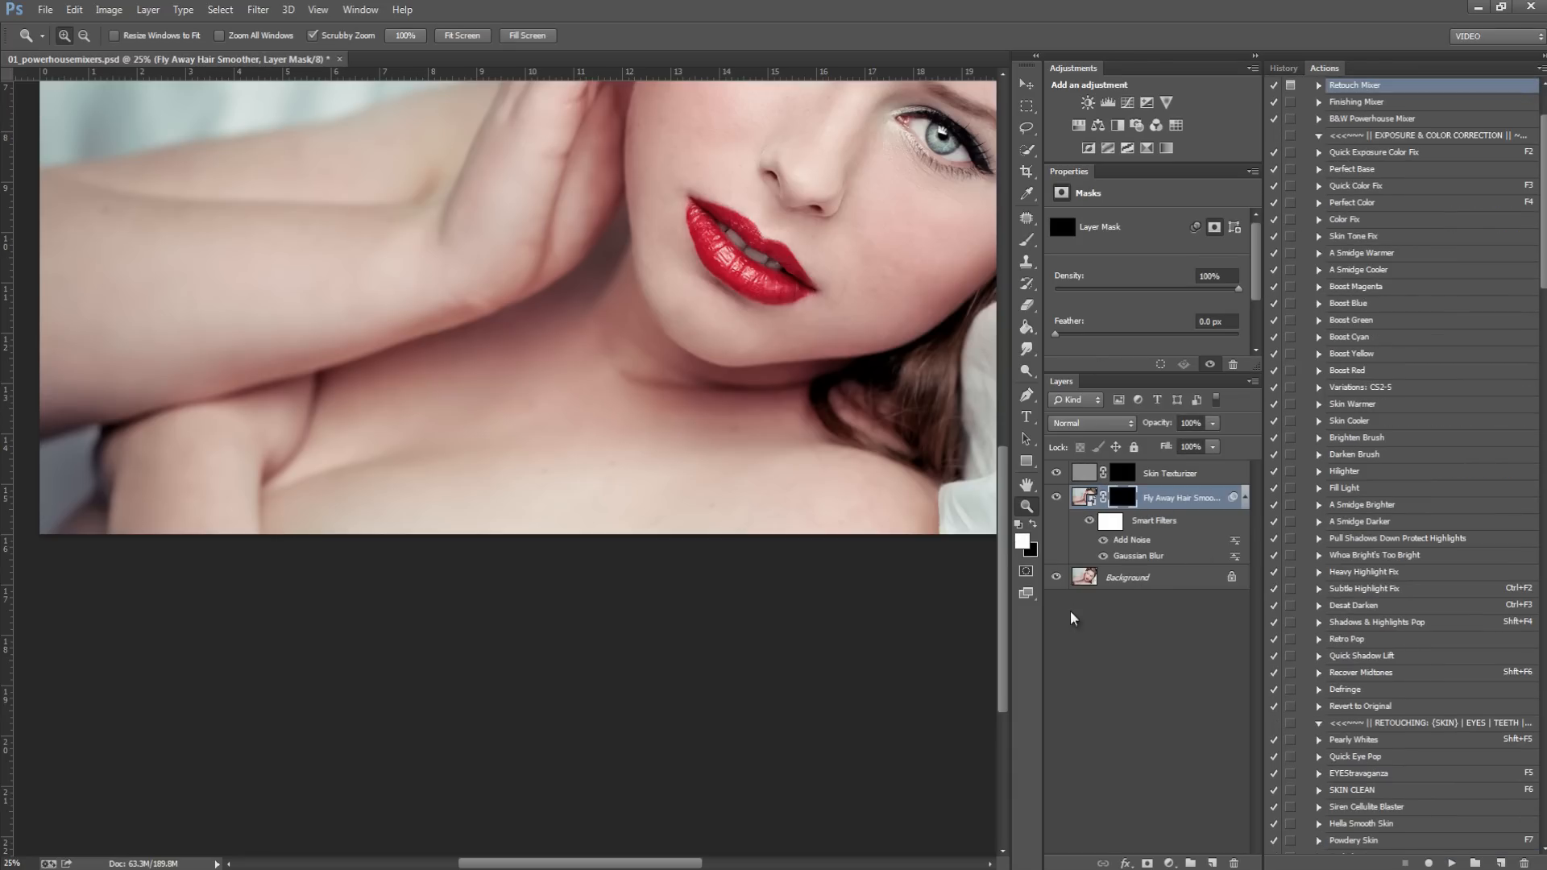
Step: Paint white over stray hairs along the upper hairline on the Fly Away Hair Smoother mask with a soft brush at 70% opacity
{"action": "key", "text": "ctrl+0"}
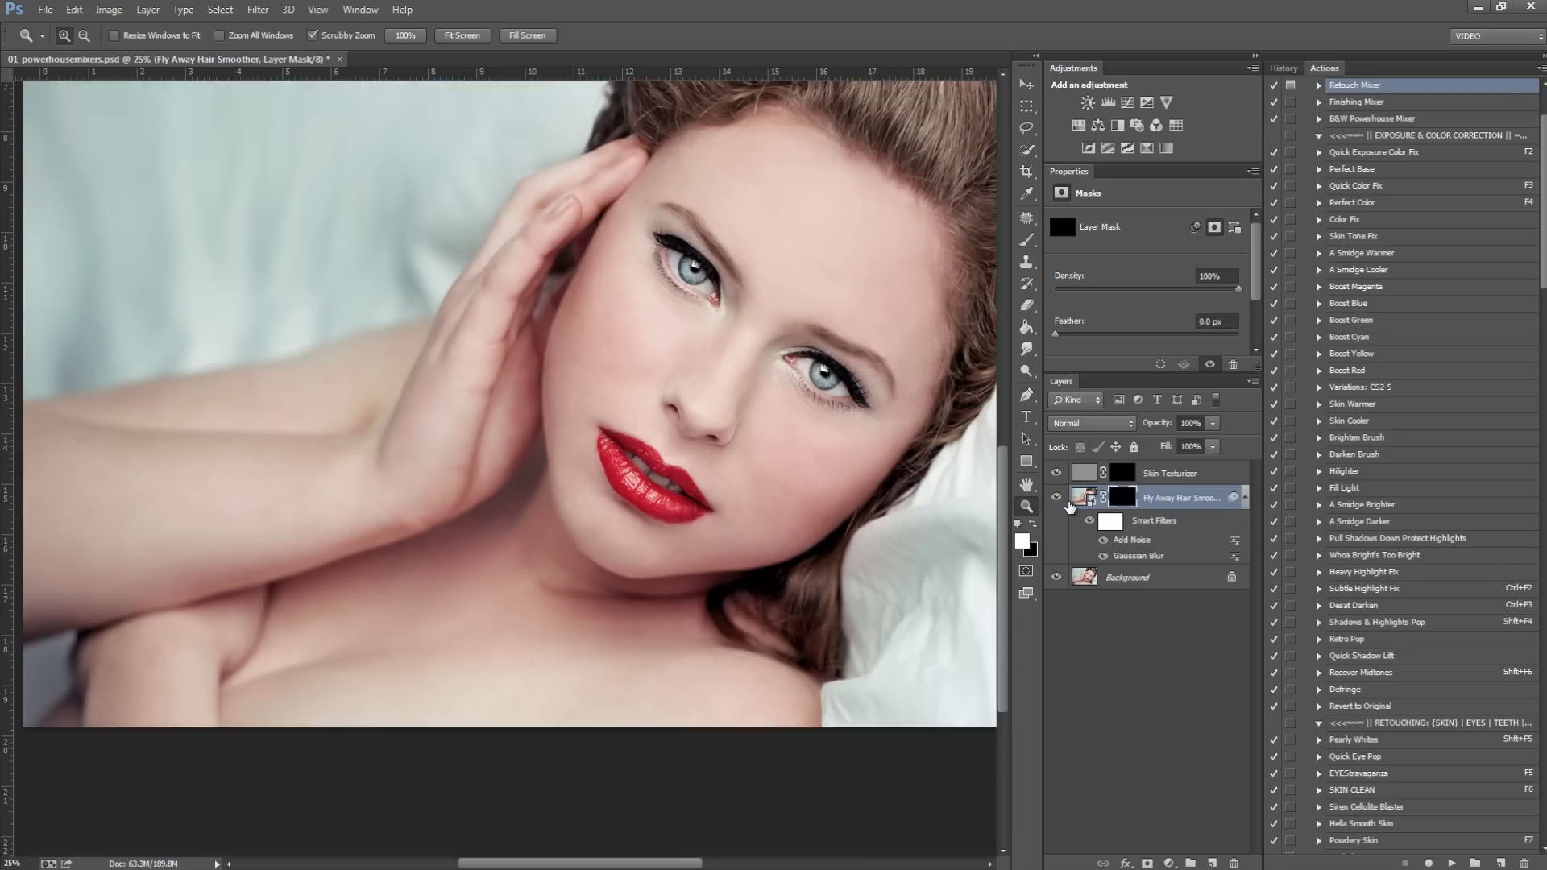
{"action": "left_click", "coordinate": [852, 240]}
{"action": "left_click", "coordinate": [841, 366]}
{"action": "key", "text": "b"}
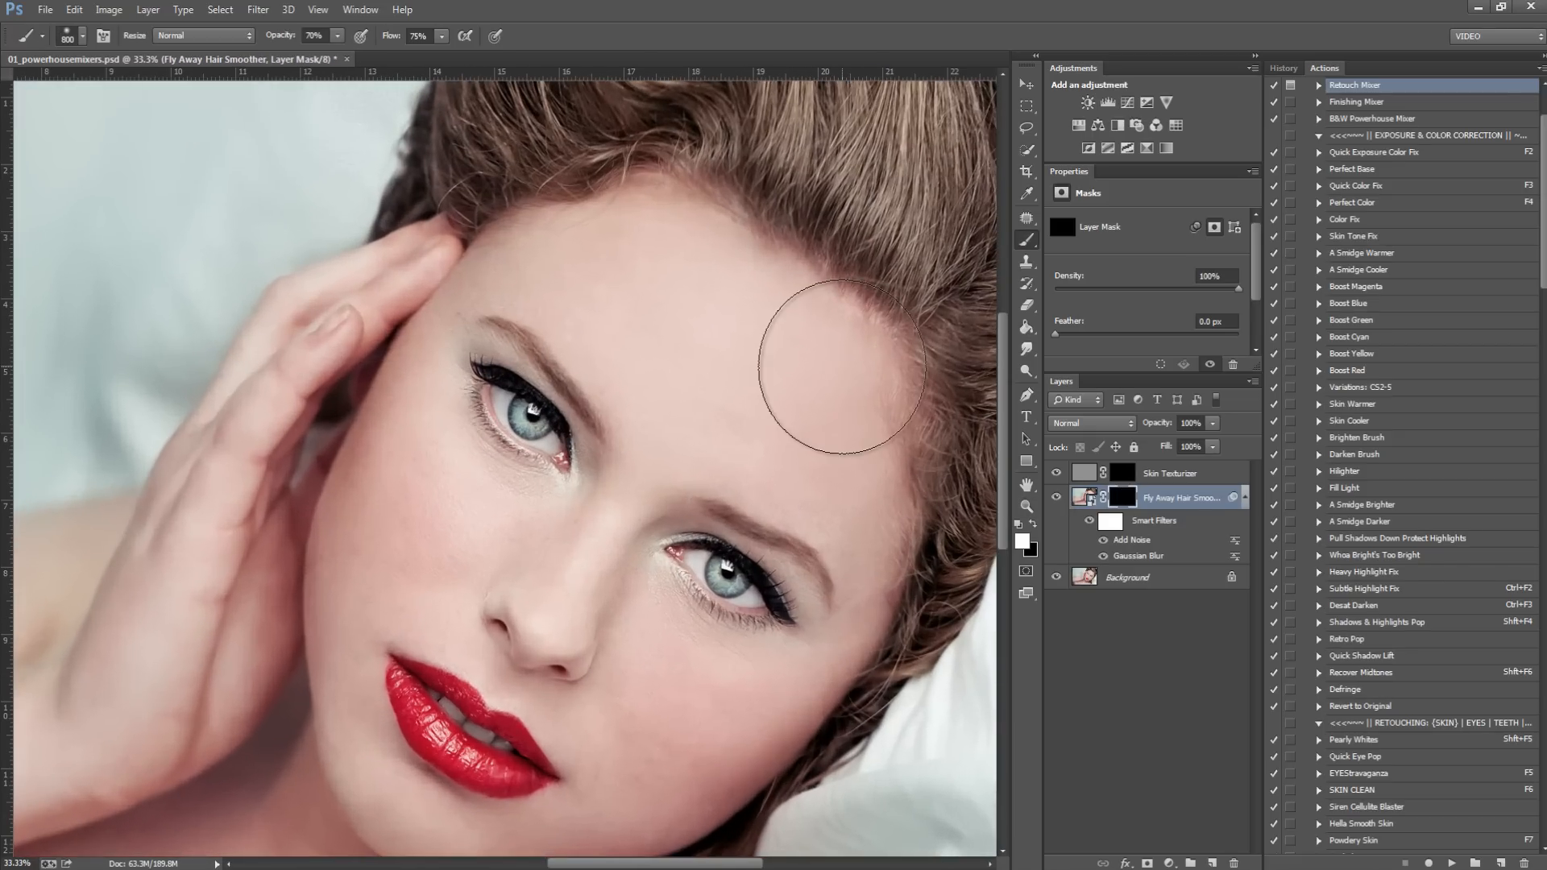
{"action": "key", "text": "bracketleft"}
{"action": "key", "text": "bracketleft"}
{"action": "key", "text": "bracketleft"}
{"action": "key", "text": "bracketleft"}
{"action": "key", "text": "bracketleft"}
{"action": "key", "text": "bracketleft"}
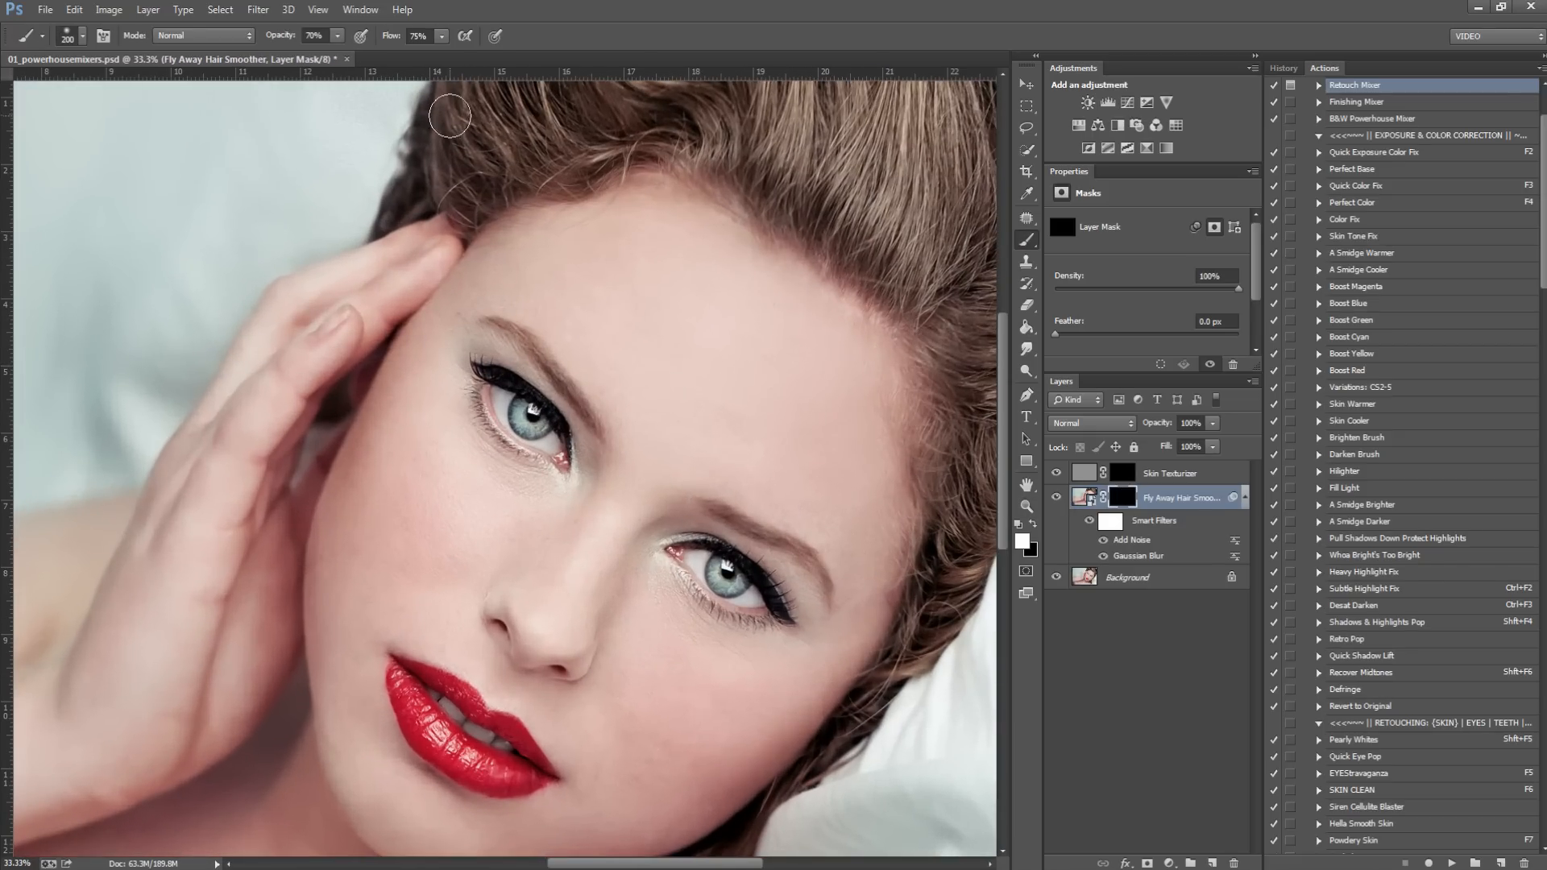
{"action": "mouse_move", "coordinate": [446, 193]}
{"action": "left_mouse_down"}
{"action": "mouse_move", "coordinate": [495, 193]}
{"action": "mouse_move", "coordinate": [479, 161]}
{"action": "mouse_move", "coordinate": [503, 96]}
{"action": "mouse_move", "coordinate": [479, 210]}
{"action": "mouse_move", "coordinate": [538, 128]}
{"action": "mouse_move", "coordinate": [529, 81]}
{"action": "mouse_move", "coordinate": [465, 127]}
{"action": "mouse_move", "coordinate": [460, 101]}
{"action": "mouse_move", "coordinate": [564, 99]}
{"action": "mouse_move", "coordinate": [530, 150]}
{"action": "left_mouse_up"}
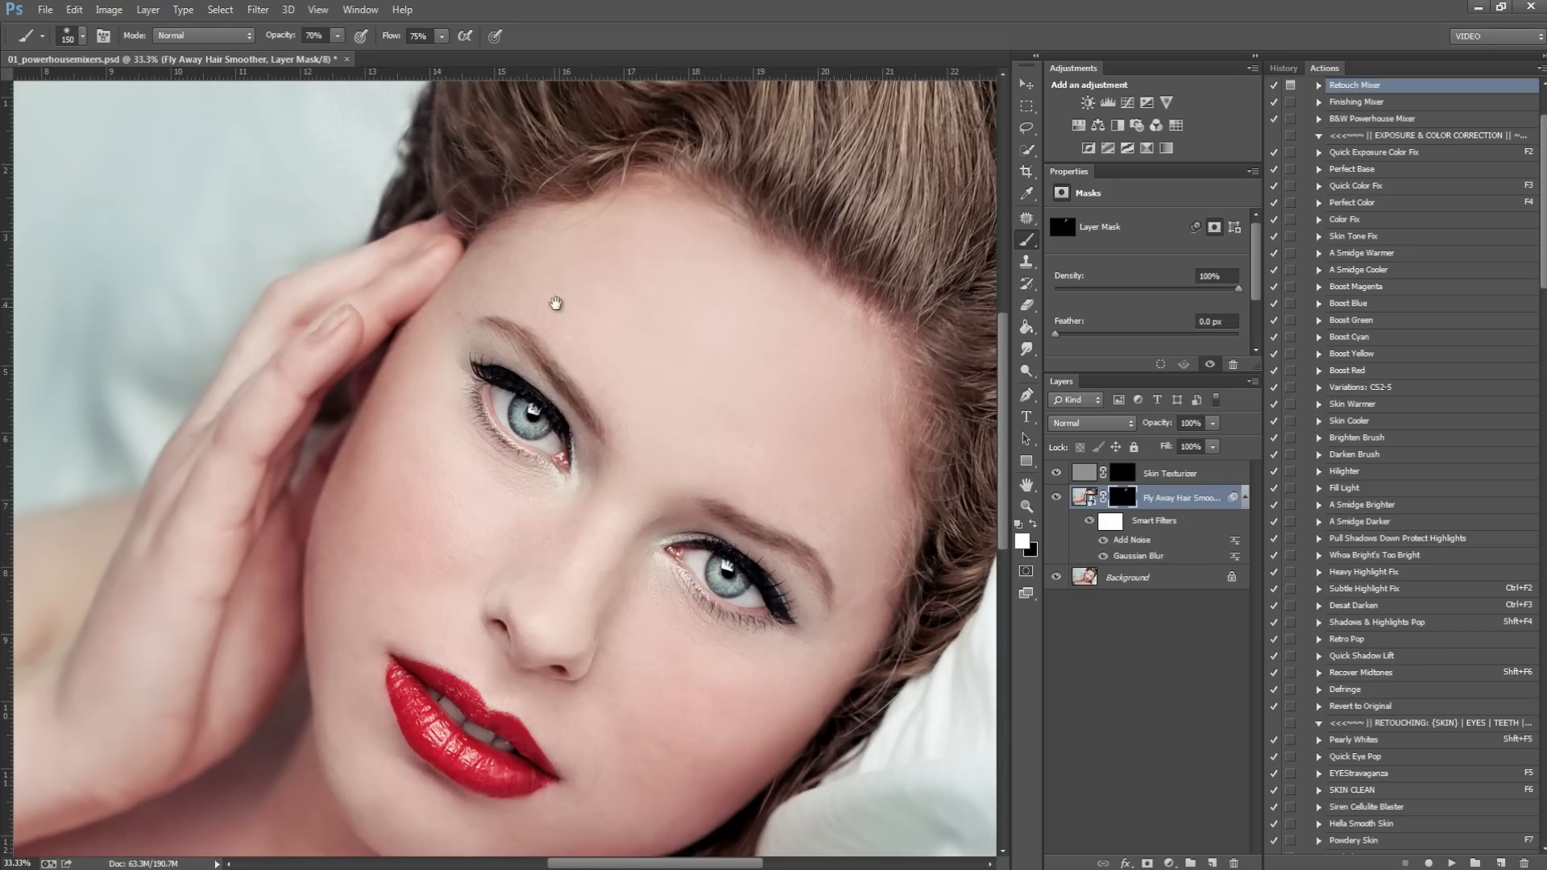
Step: Paint white along the edges of the lower hair beside the cheek and neck on the Fly Away Hair Smoother mask with a 100 px brush
{"action": "left_click_drag", "start_coordinate": [552, 322], "coordinate": [602, 34]}
{"action": "key", "text": "bracketleft"}
{"action": "key", "text": "bracketleft"}
{"action": "key", "text": "bracketleft"}
{"action": "key", "text": "bracketleft"}
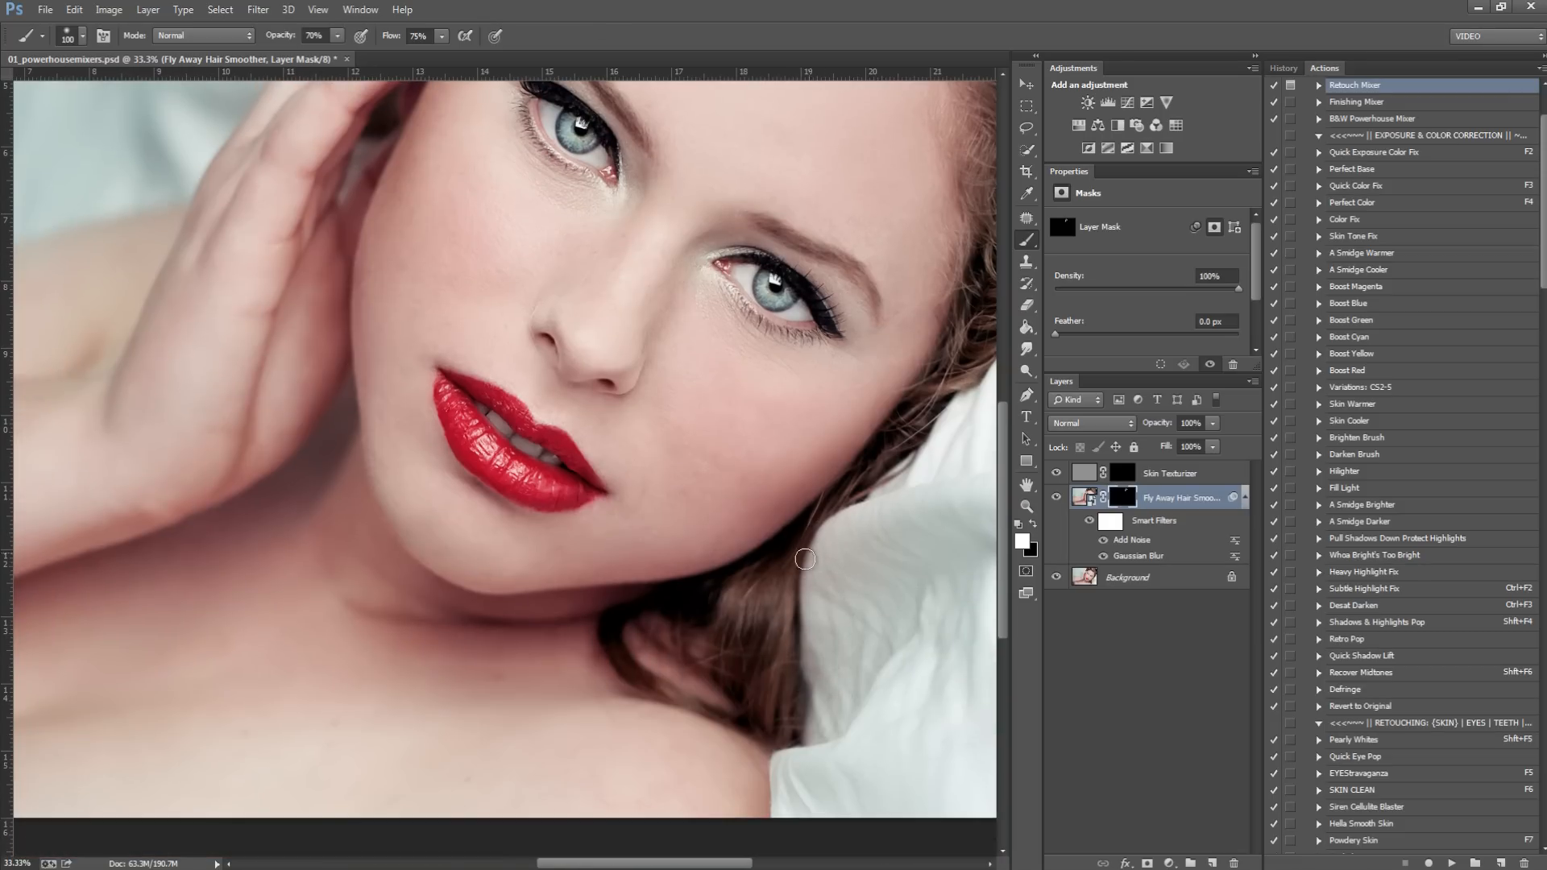
{"action": "mouse_move", "coordinate": [825, 497]}
{"action": "left_mouse_down"}
{"action": "mouse_move", "coordinate": [902, 475]}
{"action": "mouse_move", "coordinate": [867, 471]}
{"action": "left_mouse_up"}
{"action": "mouse_move", "coordinate": [739, 585]}
{"action": "left_mouse_down"}
{"action": "mouse_move", "coordinate": [681, 611]}
{"action": "mouse_move", "coordinate": [583, 720]}
{"action": "left_mouse_up"}
{"action": "left_click_drag", "start_coordinate": [805, 387], "coordinate": [779, 555]}
Step: Soften the backdrop and white sheet by painting white on the Fly Away Hair Smoother mask with a 700 px brush at 70% opacity
{"action": "key", "text": "bracketright"}
{"action": "key", "text": "bracketright"}
{"action": "key", "text": "bracketright"}
{"action": "key", "text": "bracketright"}
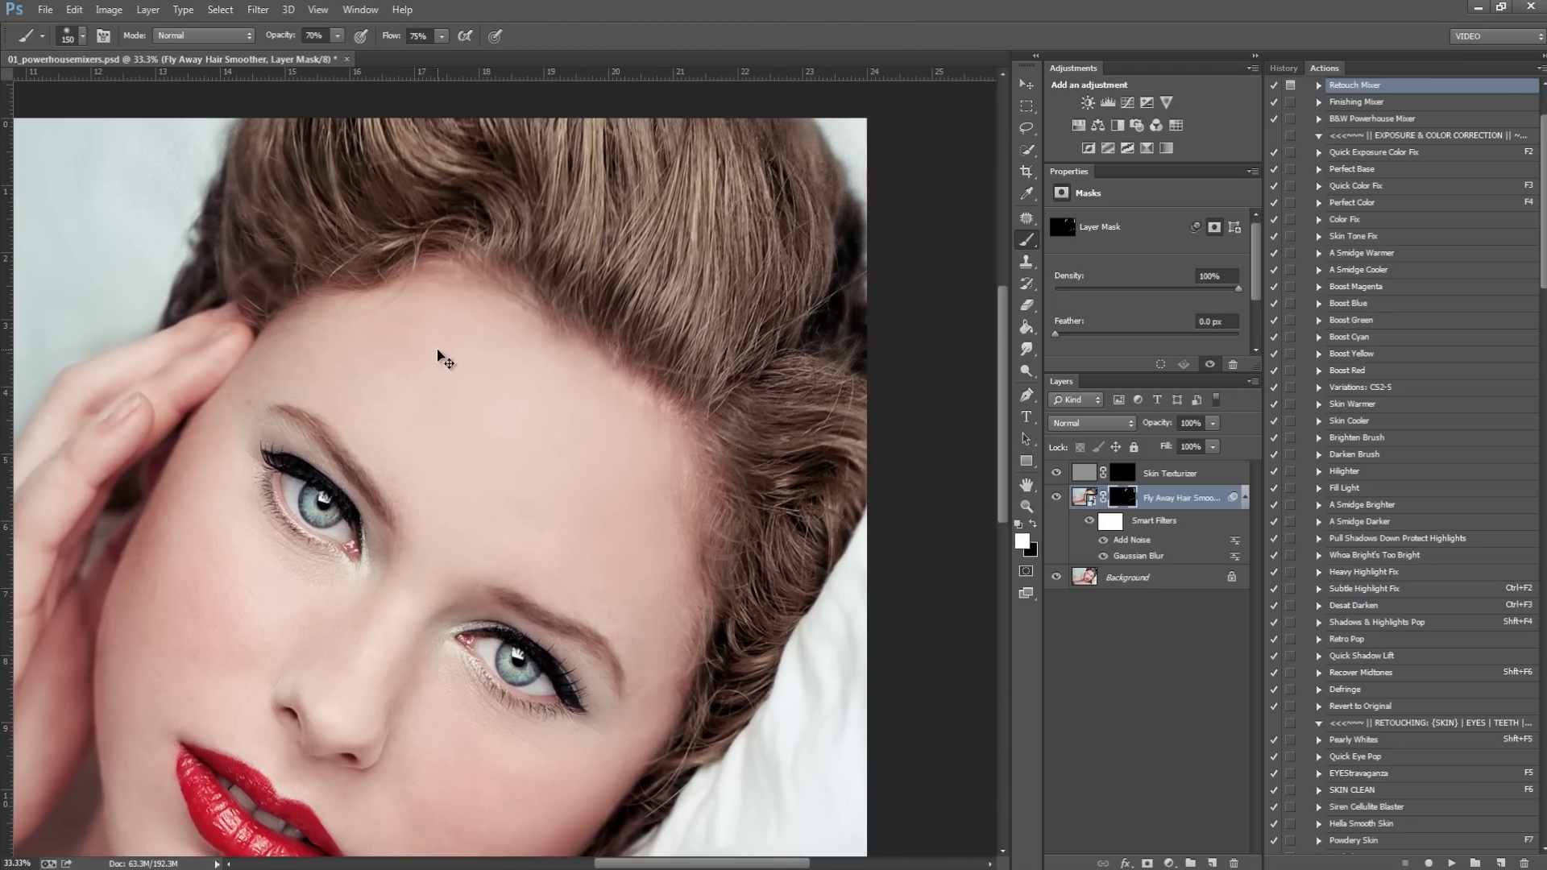
{"action": "key", "text": "ctrl+minus"}
{"action": "key", "text": "ctrl+minus"}
{"action": "key", "text": "bracketright"}
{"action": "key", "text": "bracketright"}
{"action": "key", "text": "bracketright"}
{"action": "key", "text": "bracketright"}
{"action": "key", "text": "bracketright"}
{"action": "key", "text": "bracketright"}
{"action": "key", "text": "bracketright"}
{"action": "key", "text": "bracketright"}
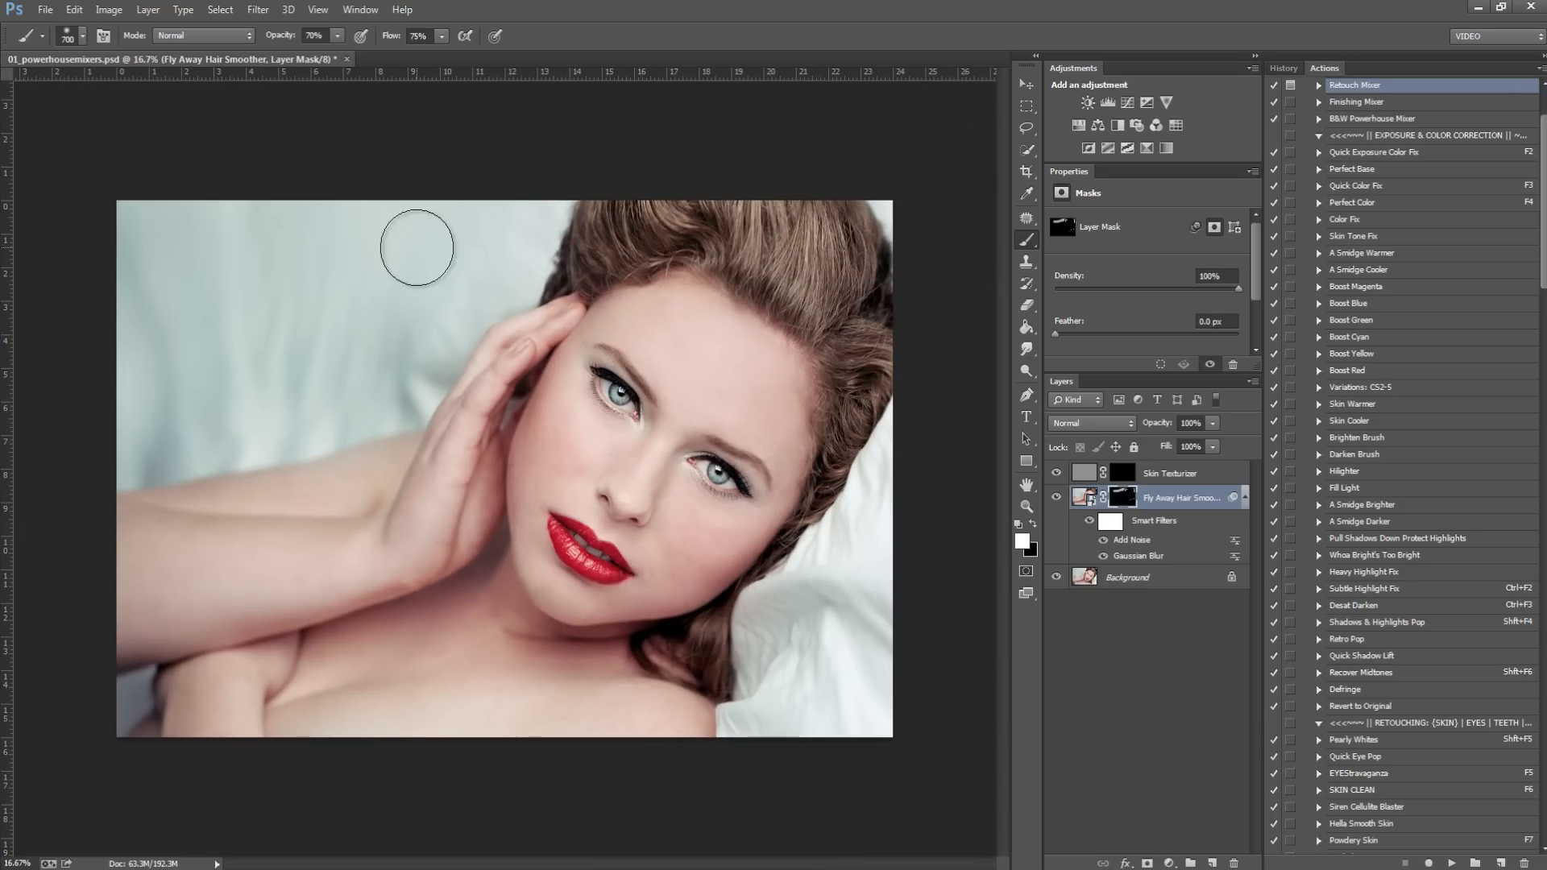
{"action": "mouse_move", "coordinate": [766, 661]}
{"action": "left_mouse_down"}
{"action": "mouse_move", "coordinate": [829, 632]}
{"action": "mouse_move", "coordinate": [794, 656]}
{"action": "left_mouse_up"}
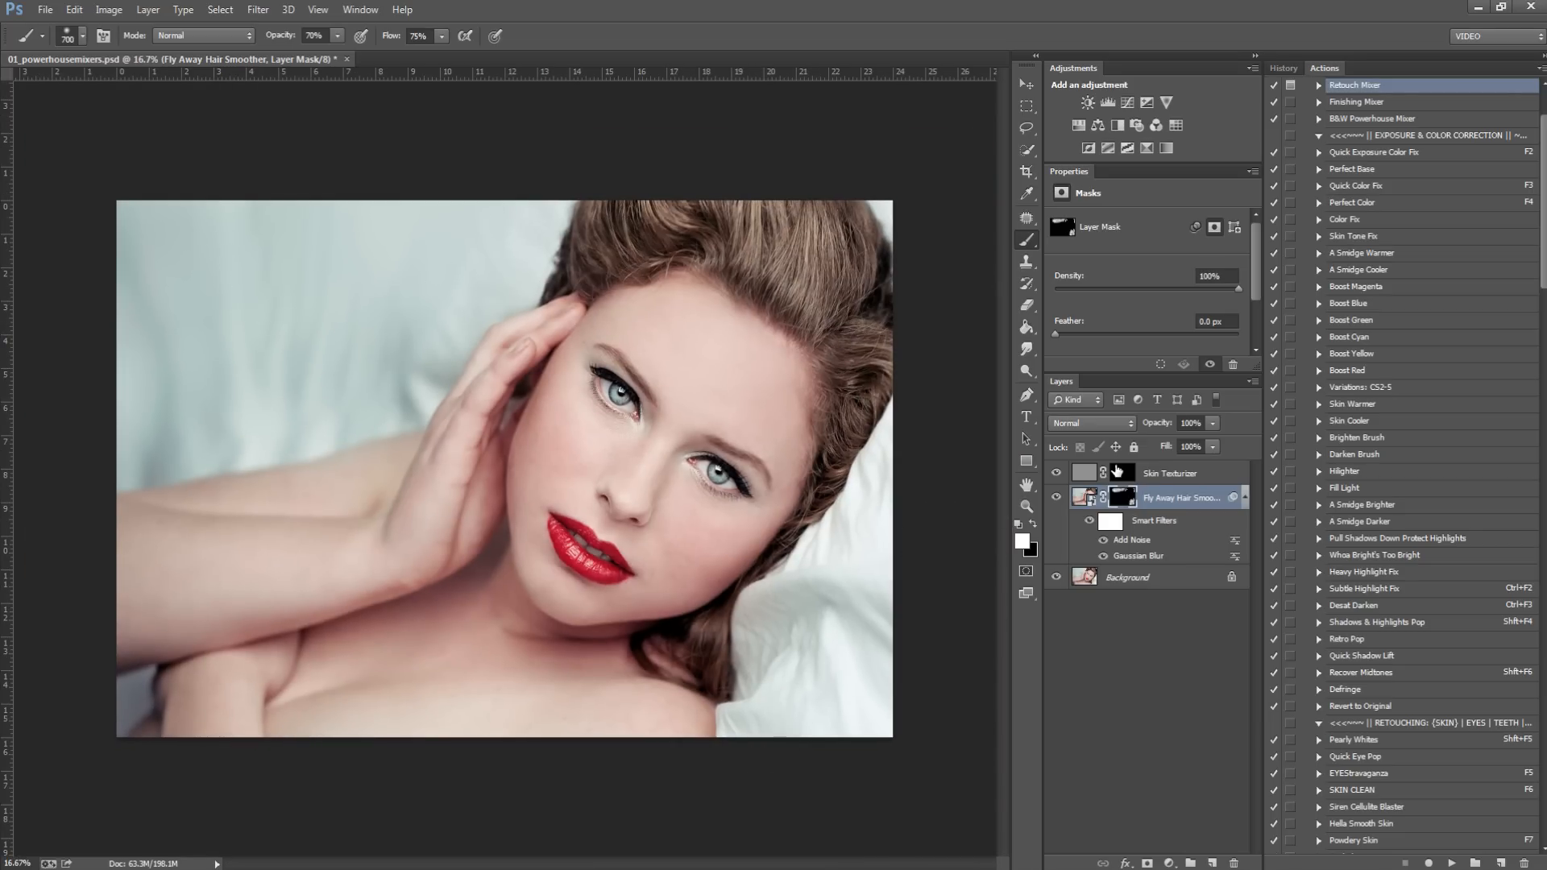
Step: Paint white over the forearm on the Skin Texturizer mask with a 1000 px brush at 70% opacity
{"action": "left_click", "coordinate": [1126, 477]}
{"action": "key", "text": "bracketright"}
{"action": "key", "text": "bracketright"}
{"action": "key", "text": "bracketright"}
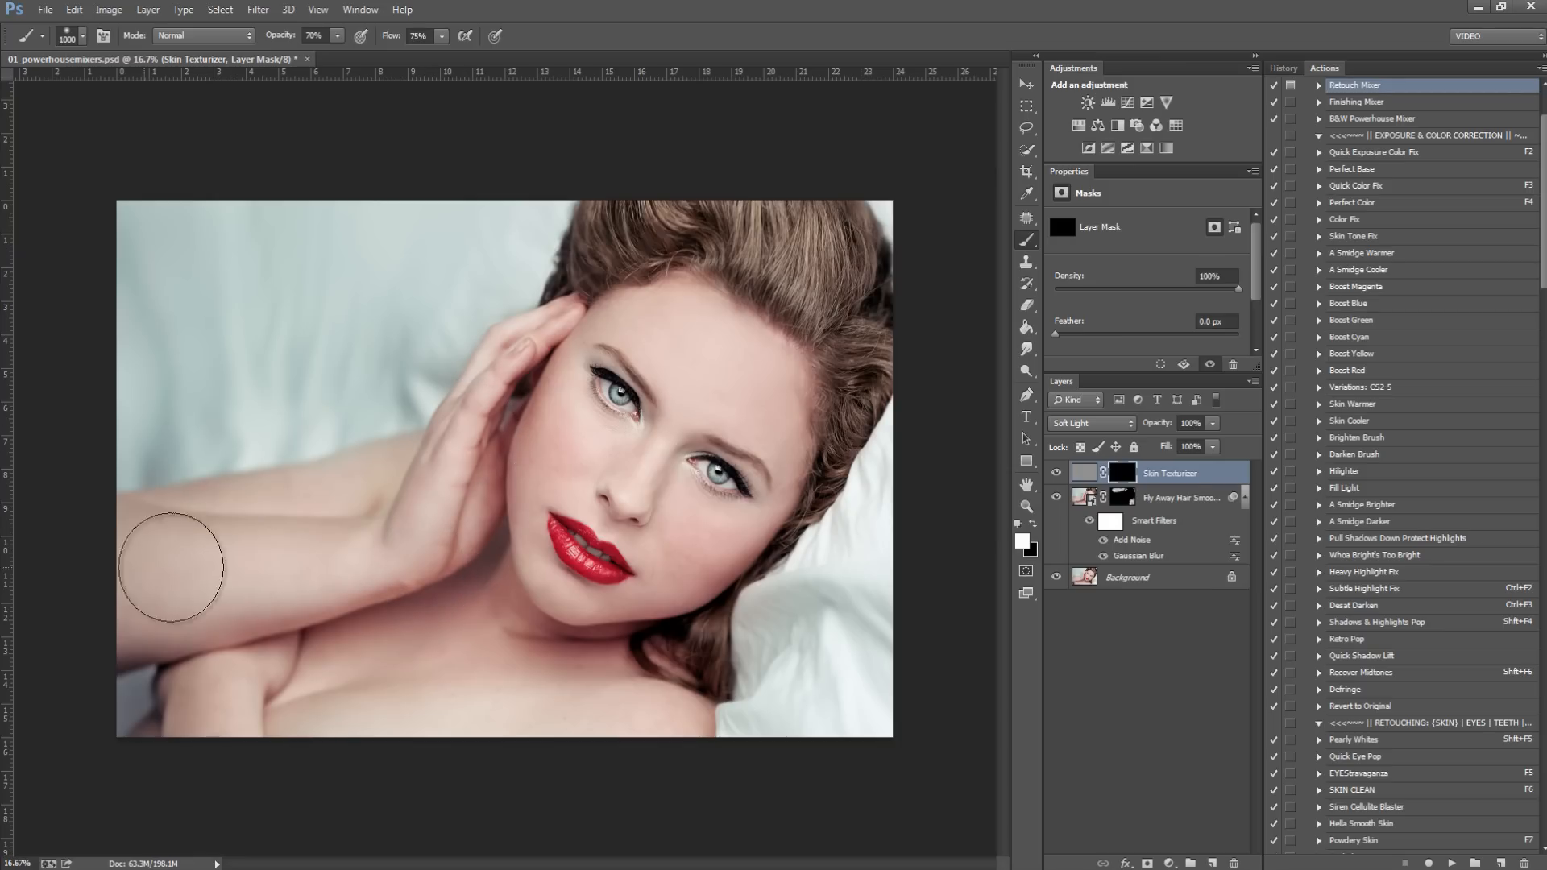
{"action": "key", "text": "z"}
{"action": "left_click", "coordinate": [197, 601]}
{"action": "left_click", "coordinate": [705, 577]}
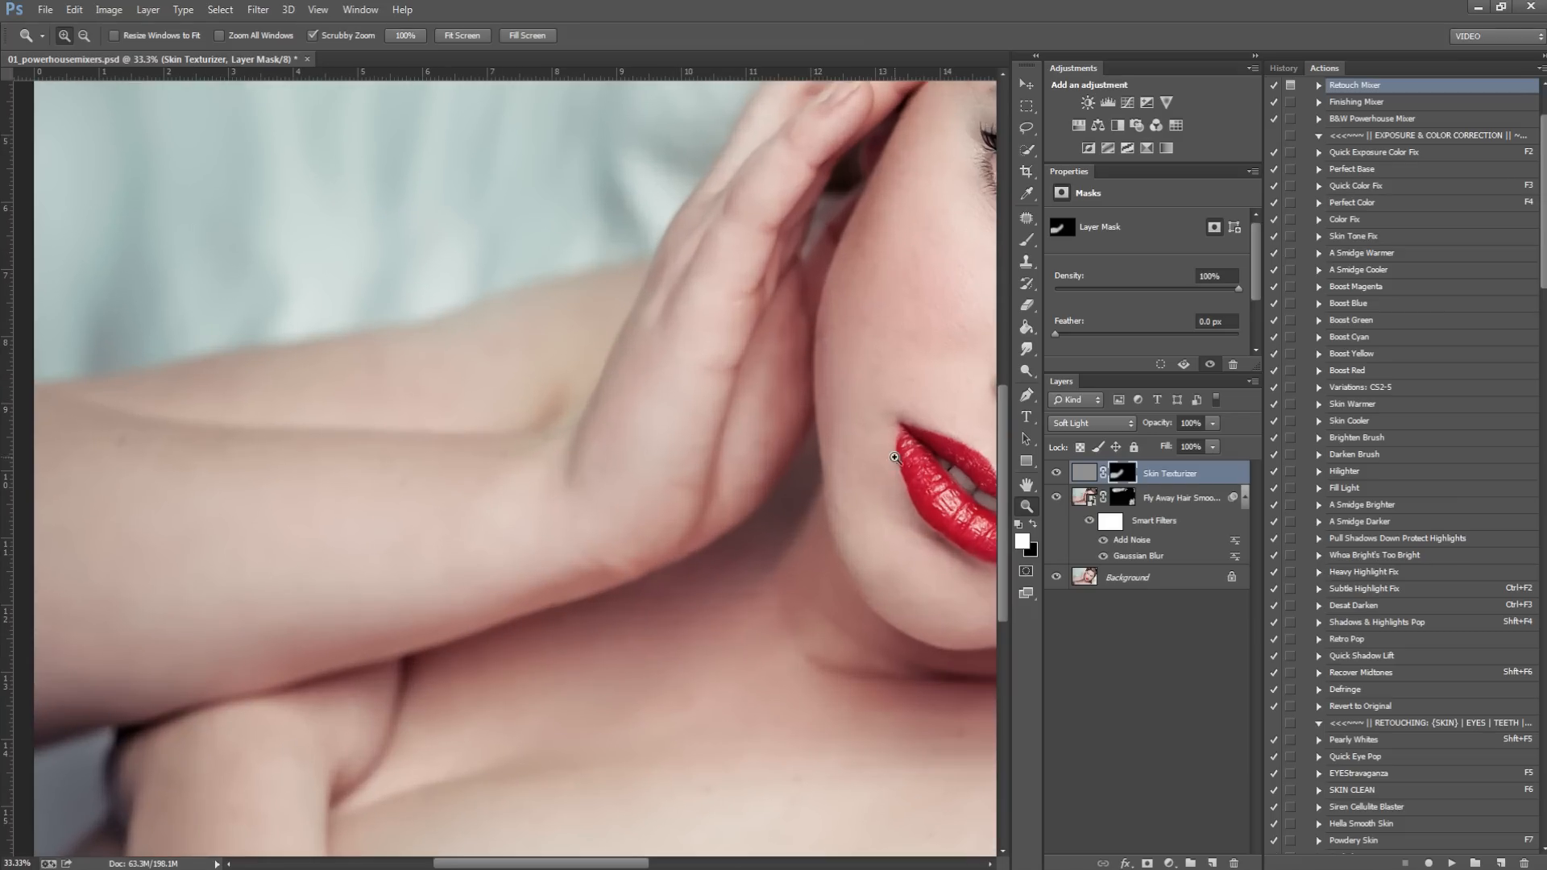
Step: Extend the white painting on the Skin Texturizer mask across the hand, shoulder and chest
{"action": "key", "text": "b"}
{"action": "mouse_move", "coordinate": [577, 530]}
{"action": "left_mouse_down"}
{"action": "mouse_move", "coordinate": [470, 523]}
{"action": "mouse_move", "coordinate": [611, 590]}
{"action": "left_mouse_up"}
{"action": "left_click_drag", "start_coordinate": [495, 637], "coordinate": [430, 361]}
{"action": "left_click_drag", "start_coordinate": [625, 467], "coordinate": [1188, 599]}
{"action": "left_click_drag", "start_coordinate": [729, 519], "coordinate": [534, 866]}
{"action": "mouse_move", "coordinate": [606, 538]}
{"action": "left_mouse_down"}
{"action": "mouse_move", "coordinate": [556, 601]}
{"action": "mouse_move", "coordinate": [564, 636]}
{"action": "left_mouse_up"}
Step: Paint white across the forehead on the Skin Texturizer mask with a 400 px brush
{"action": "key", "text": "["}
{"action": "key", "text": "["}
{"action": "key", "text": "["}
{"action": "key", "text": "["}
{"action": "key", "text": "["}
{"action": "key", "text": "["}
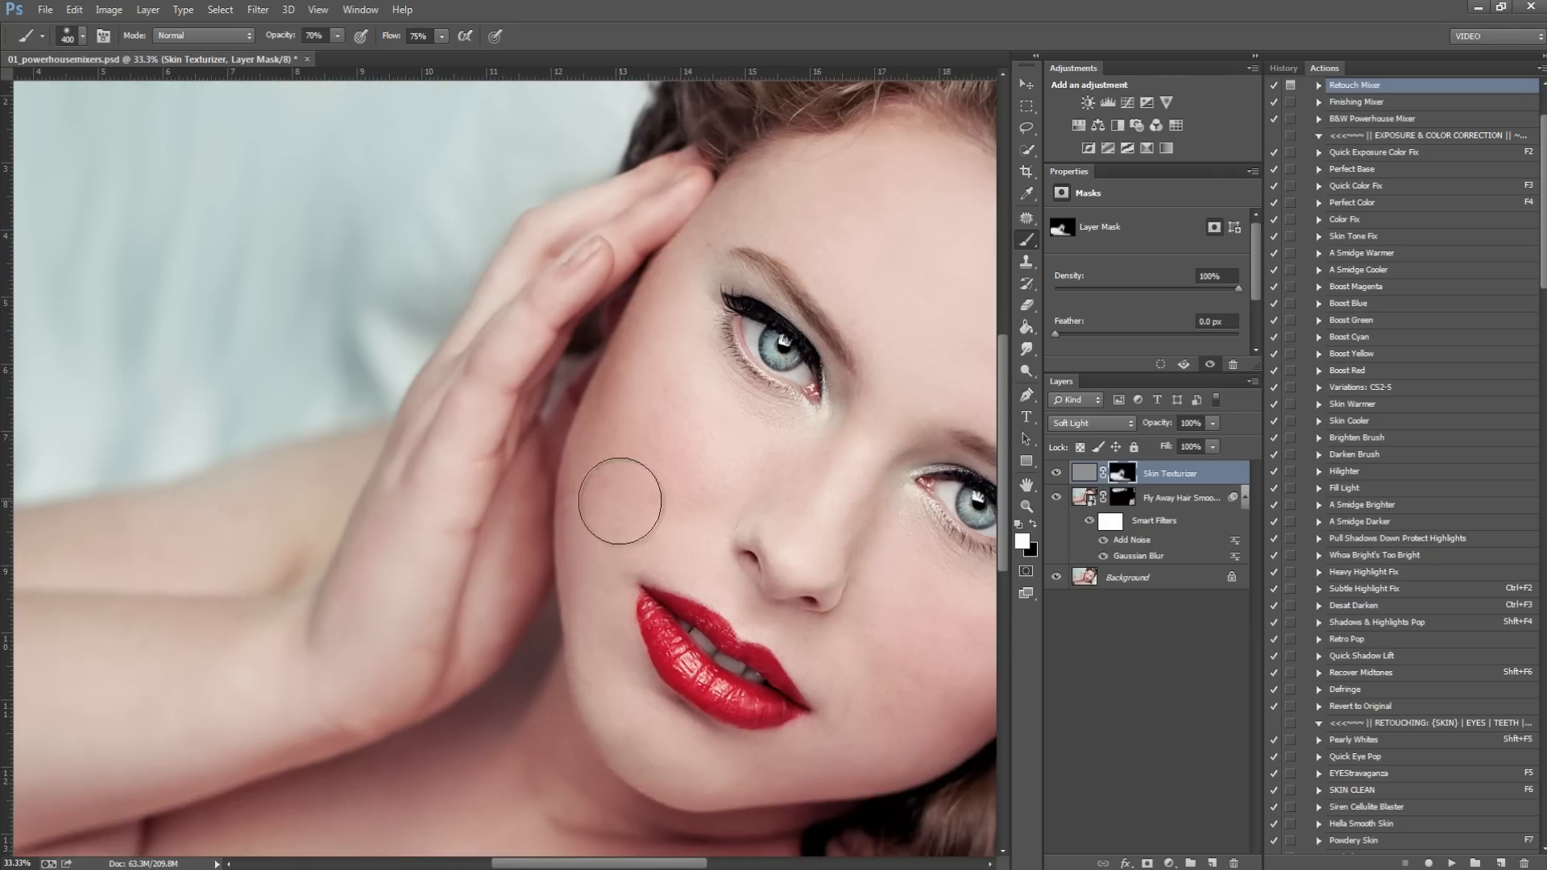
{"action": "left_click_drag", "start_coordinate": [742, 203], "coordinate": [847, 218]}
Step: Paint white over the cheeks, chin and neck on the Skin Texturizer mask with an 800 px brush
{"action": "left_click_drag", "start_coordinate": [707, 401], "coordinate": [398, 253]}
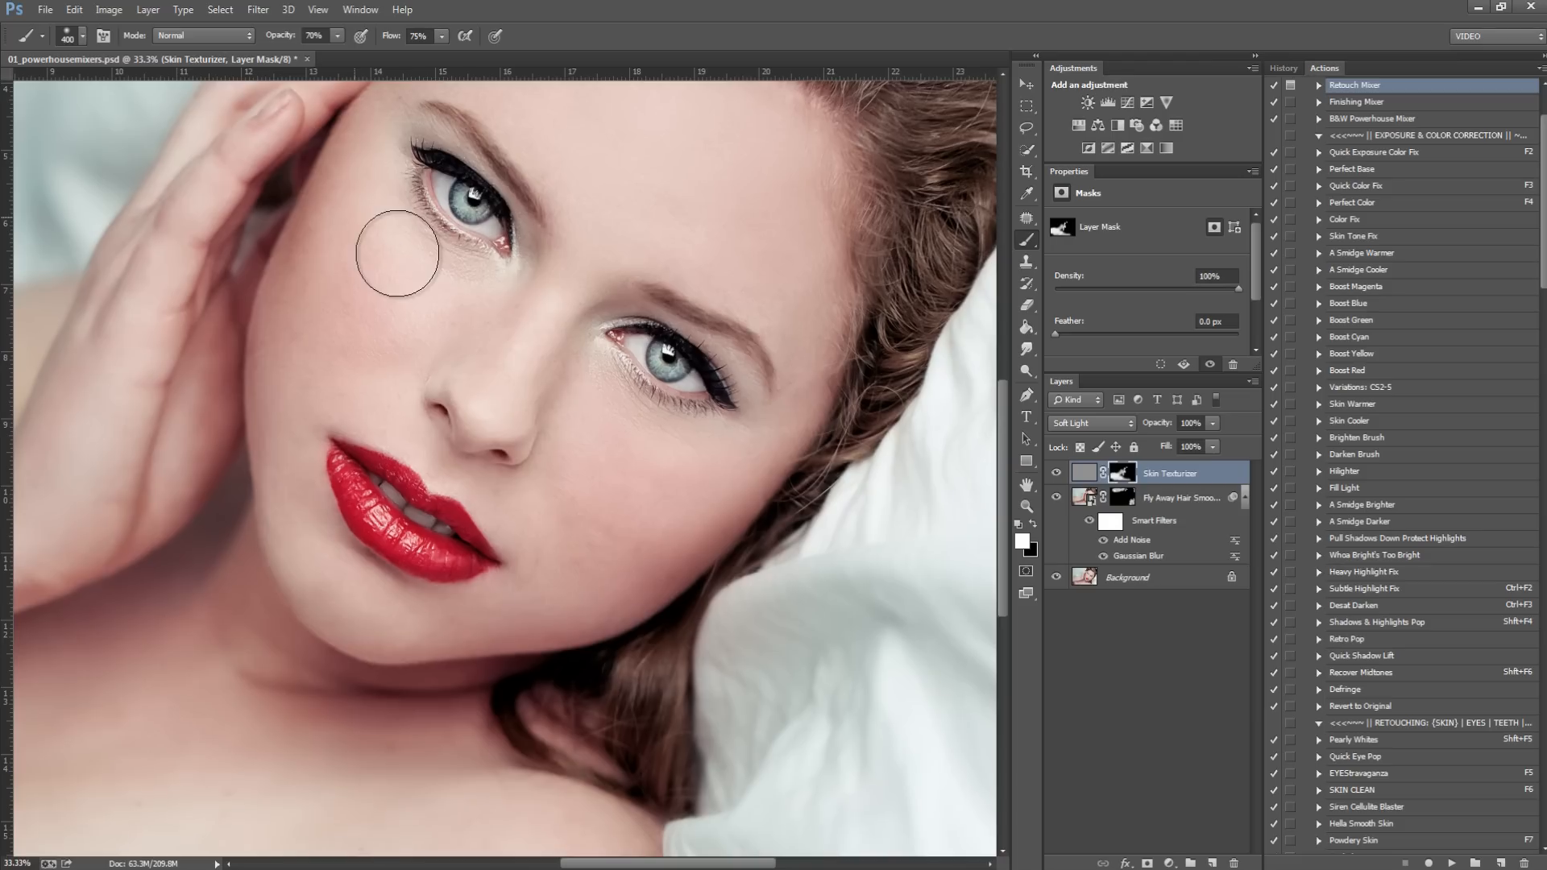
{"action": "key", "text": "]"}
{"action": "key", "text": "]"}
{"action": "key", "text": "]"}
{"action": "key", "text": "]"}
{"action": "mouse_move", "coordinate": [510, 360]}
{"action": "left_mouse_down"}
{"action": "mouse_move", "coordinate": [470, 349]}
{"action": "mouse_move", "coordinate": [562, 538]}
{"action": "mouse_move", "coordinate": [556, 561]}
{"action": "left_mouse_up"}
{"action": "left_click_drag", "start_coordinate": [463, 355], "coordinate": [424, 523]}
{"action": "mouse_move", "coordinate": [569, 438]}
{"action": "left_mouse_down"}
{"action": "mouse_move", "coordinate": [598, 347]}
{"action": "mouse_move", "coordinate": [776, 383]}
{"action": "mouse_move", "coordinate": [699, 238]}
{"action": "mouse_move", "coordinate": [822, 500]}
{"action": "left_mouse_up"}
{"action": "key", "text": "ctrl+0"}
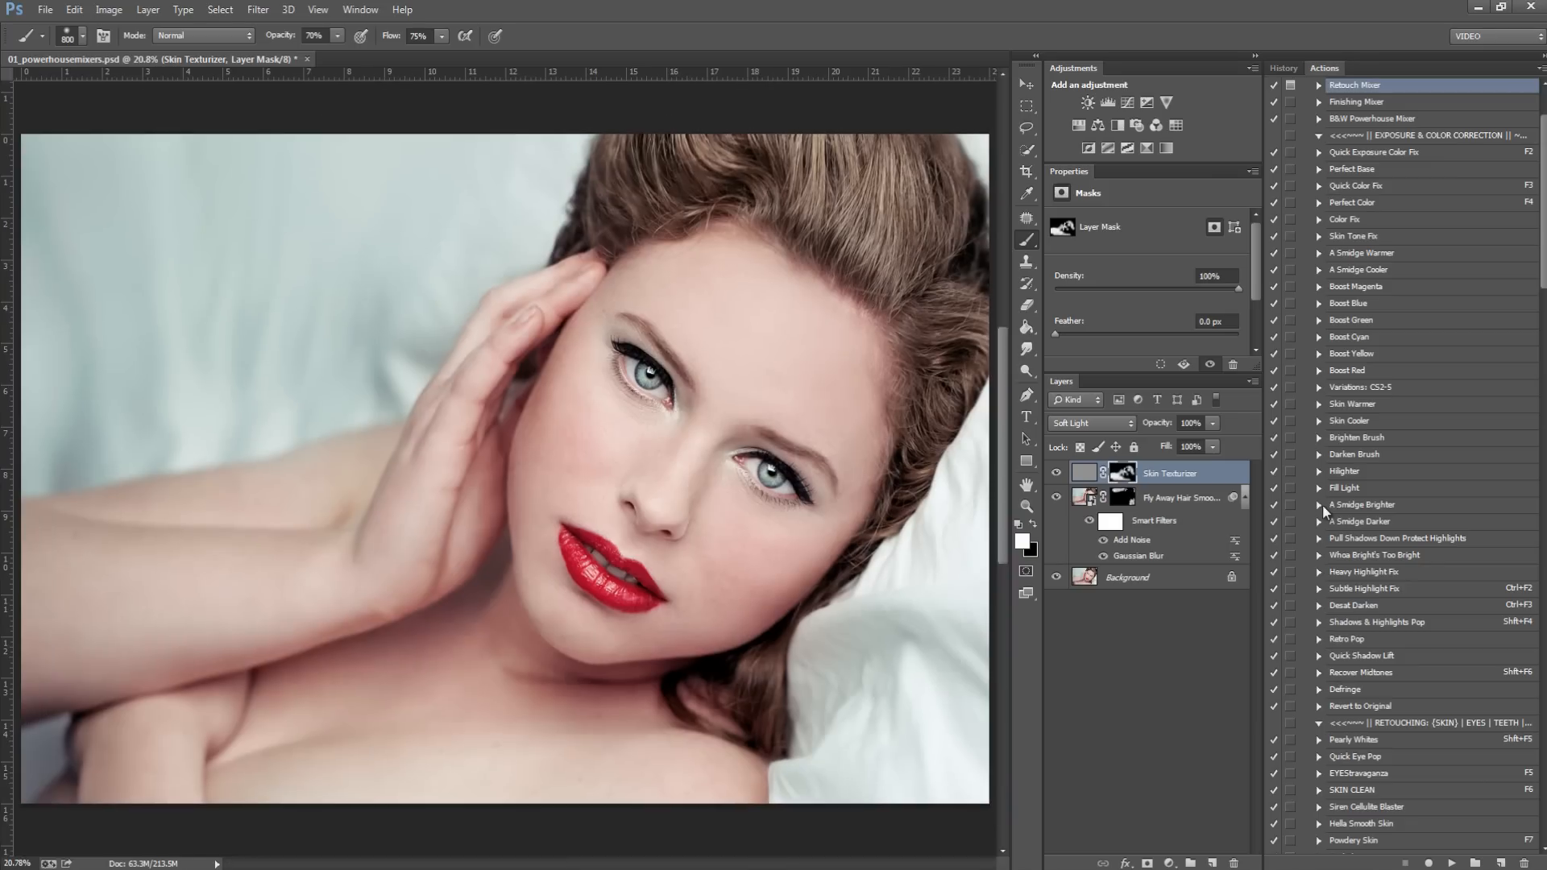
Step: Adjust the Skin Texturizer layer's opacity and set the Fly Away Hair Smoother layer's opacity to 52%
{"action": "left_click_drag", "start_coordinate": [1211, 424], "coordinate": [1170, 454]}
{"action": "left_click", "coordinate": [1193, 493]}
{"action": "left_click", "coordinate": [1212, 423]}
{"action": "left_click_drag", "start_coordinate": [1058, 448], "coordinate": [1174, 455]}
Step: Activate the Fly Away Hair Smoother mask and reduce the brush to 300 px beside the upper hair
{"action": "left_click", "coordinate": [1125, 500]}
{"action": "left_click", "coordinate": [1119, 498]}
{"action": "key", "text": "bracketleft"}
{"action": "key", "text": "bracketleft"}
{"action": "key", "text": "bracketleft"}
{"action": "key", "text": "bracketleft"}
{"action": "key", "text": "bracketleft"}
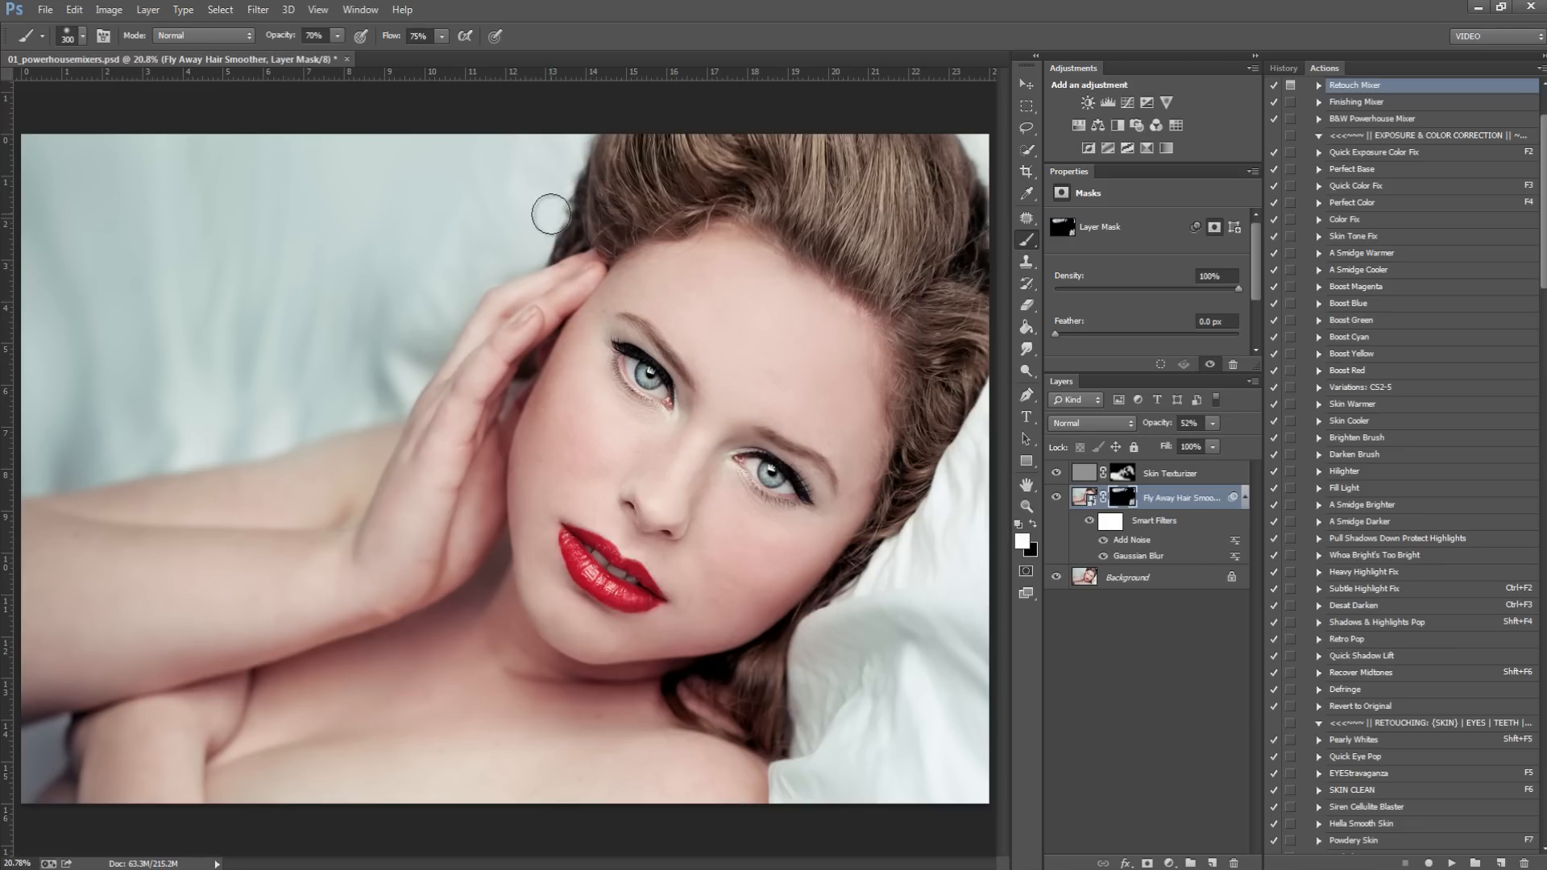
Step: Merge all layers into the Background and save the document
{"action": "key", "text": "ctrl+shift+e"}
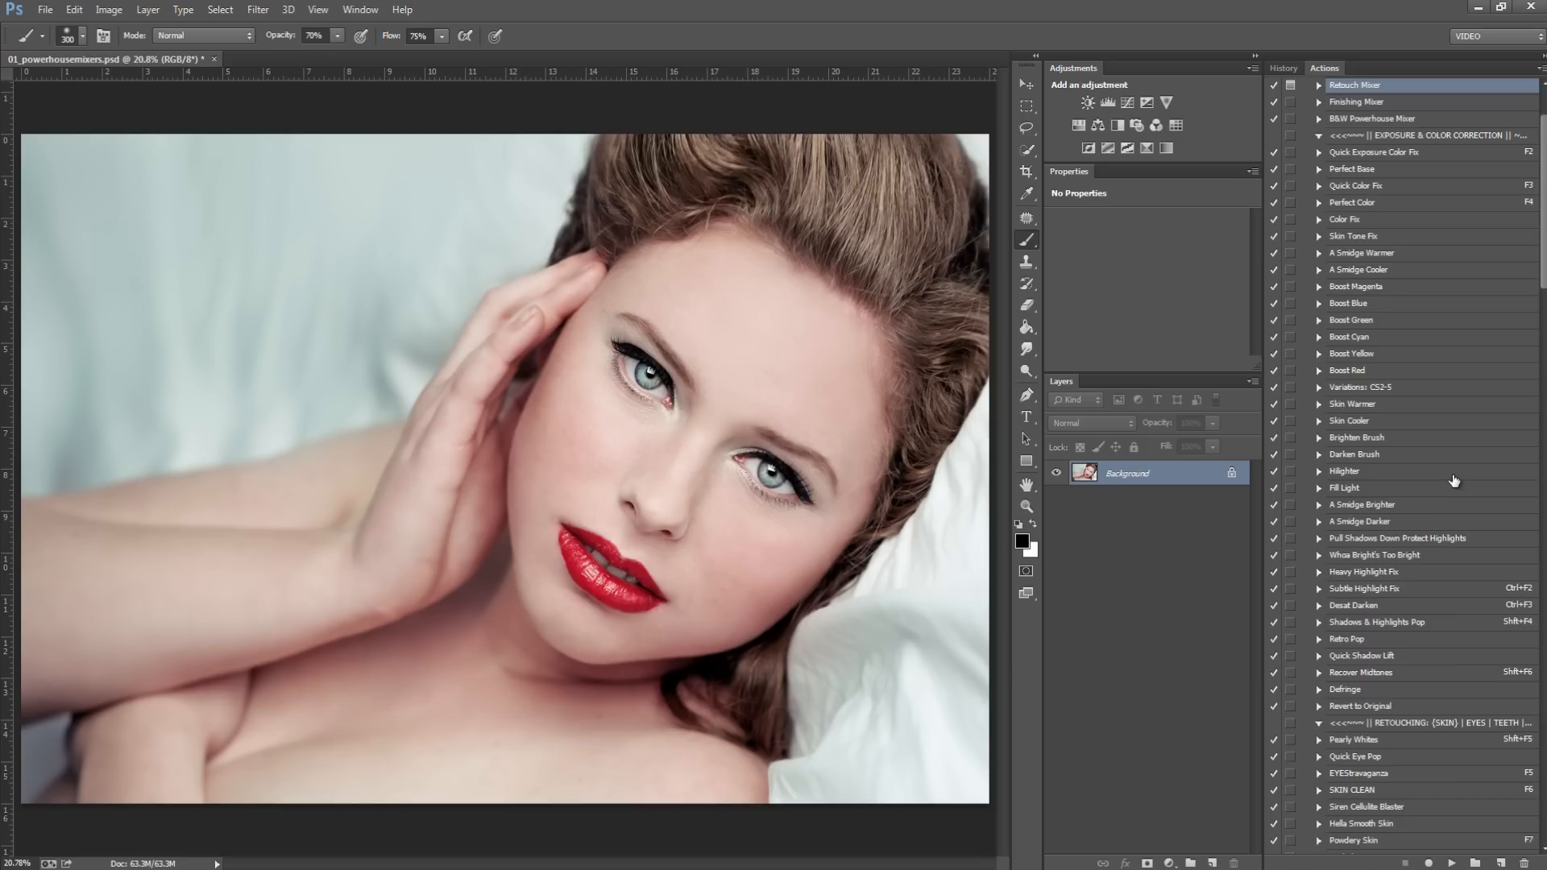
{"action": "key", "text": "ctrl+s"}
Step: Run the Finishing Mixer action on the merged image and expand the resulting layer group
{"action": "scroll", "coordinate": [1361, 200], "scroll_direction": "up", "scroll_amount": 2}
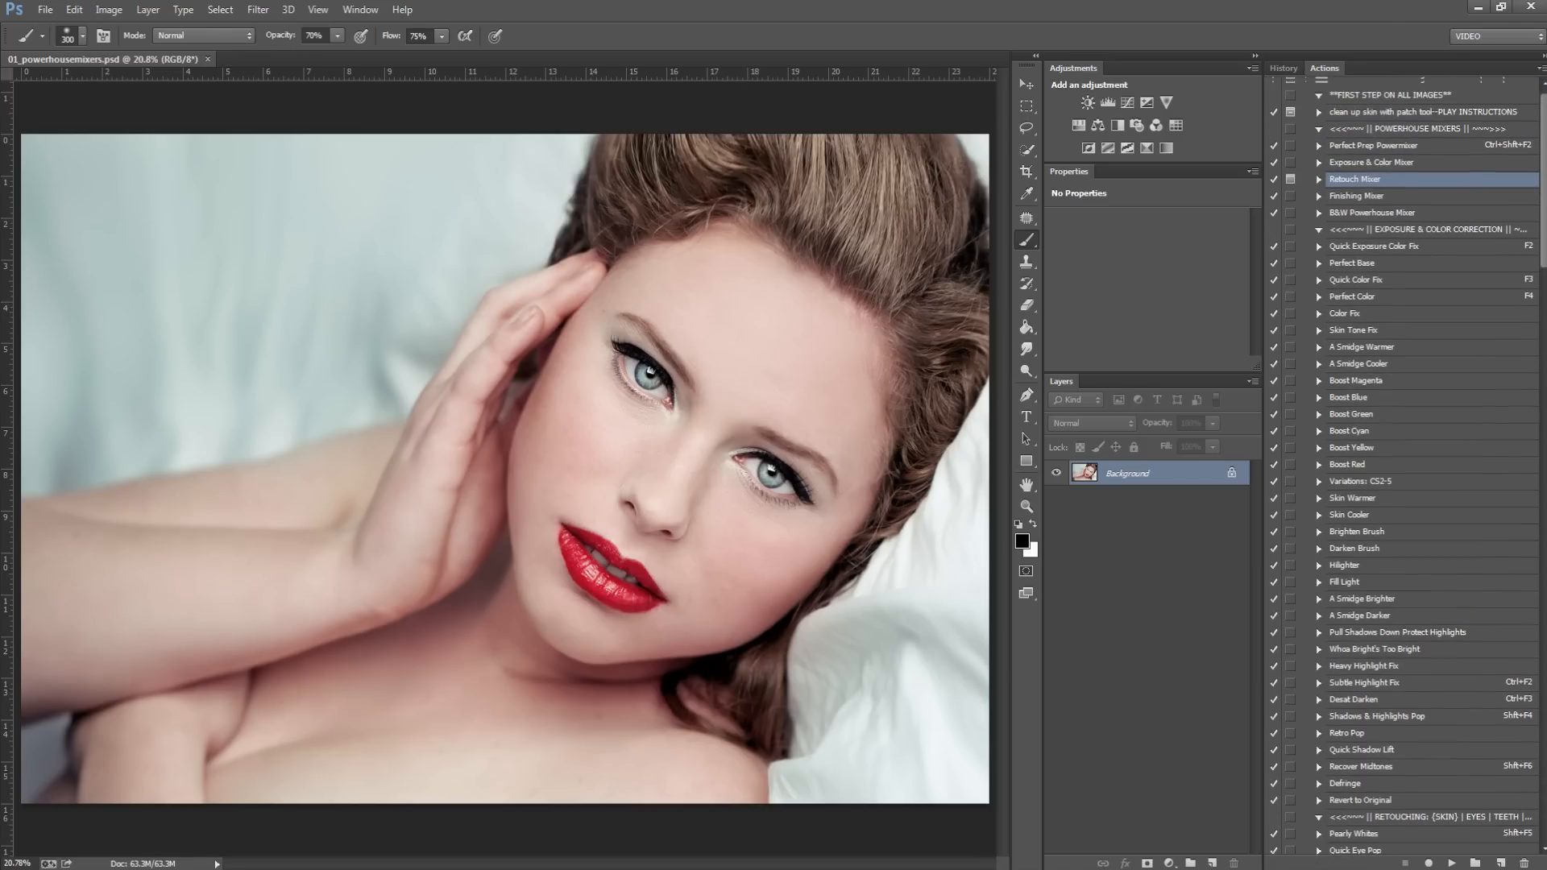
{"action": "left_click", "coordinate": [1362, 201]}
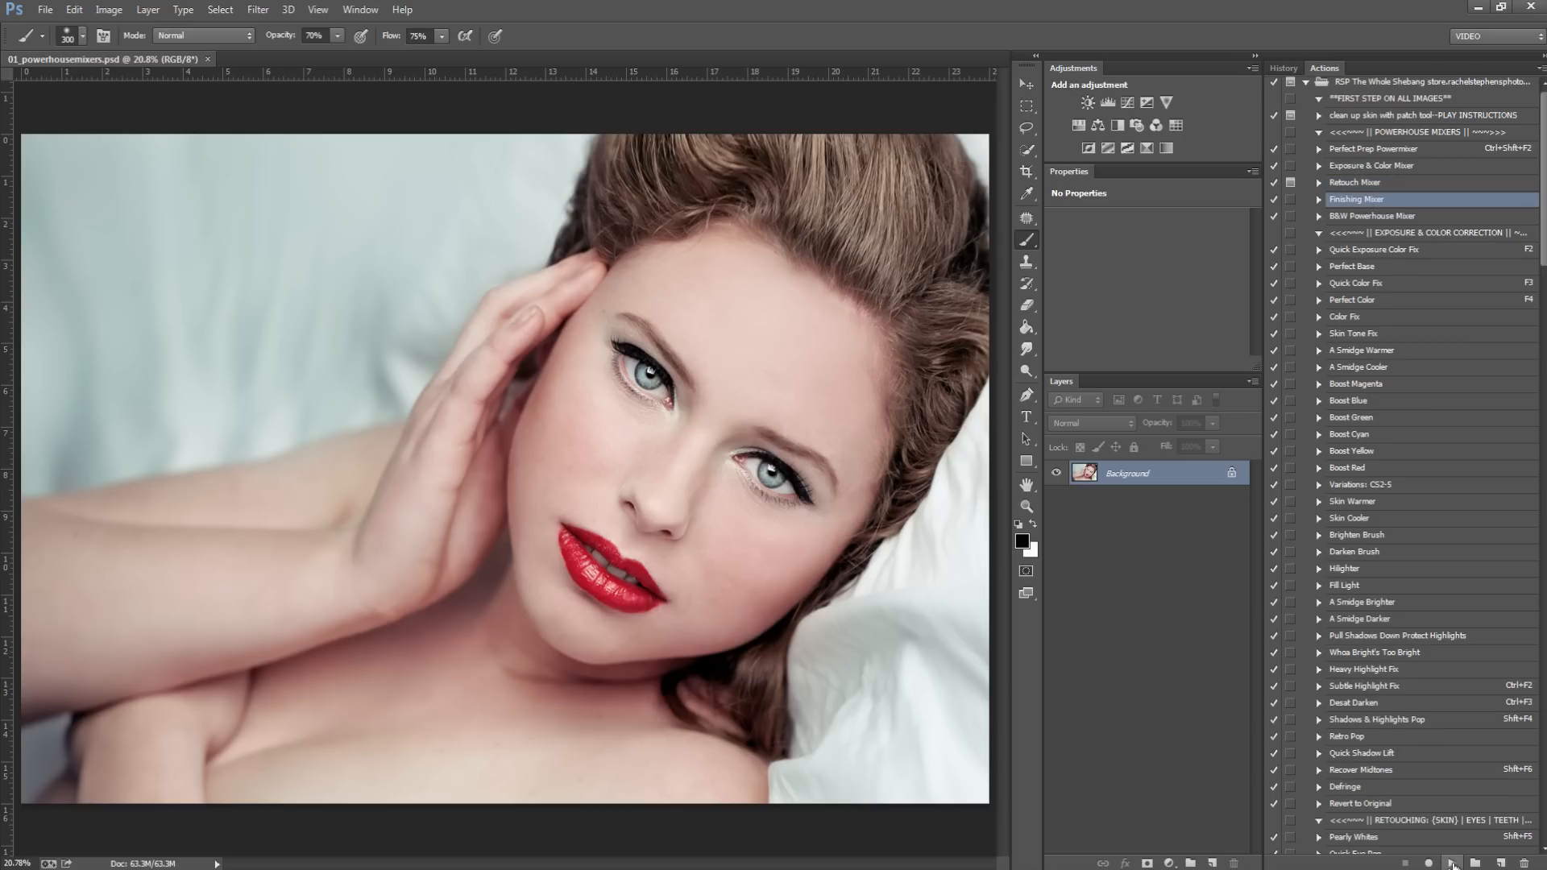
{"action": "left_click", "coordinate": [1452, 863]}
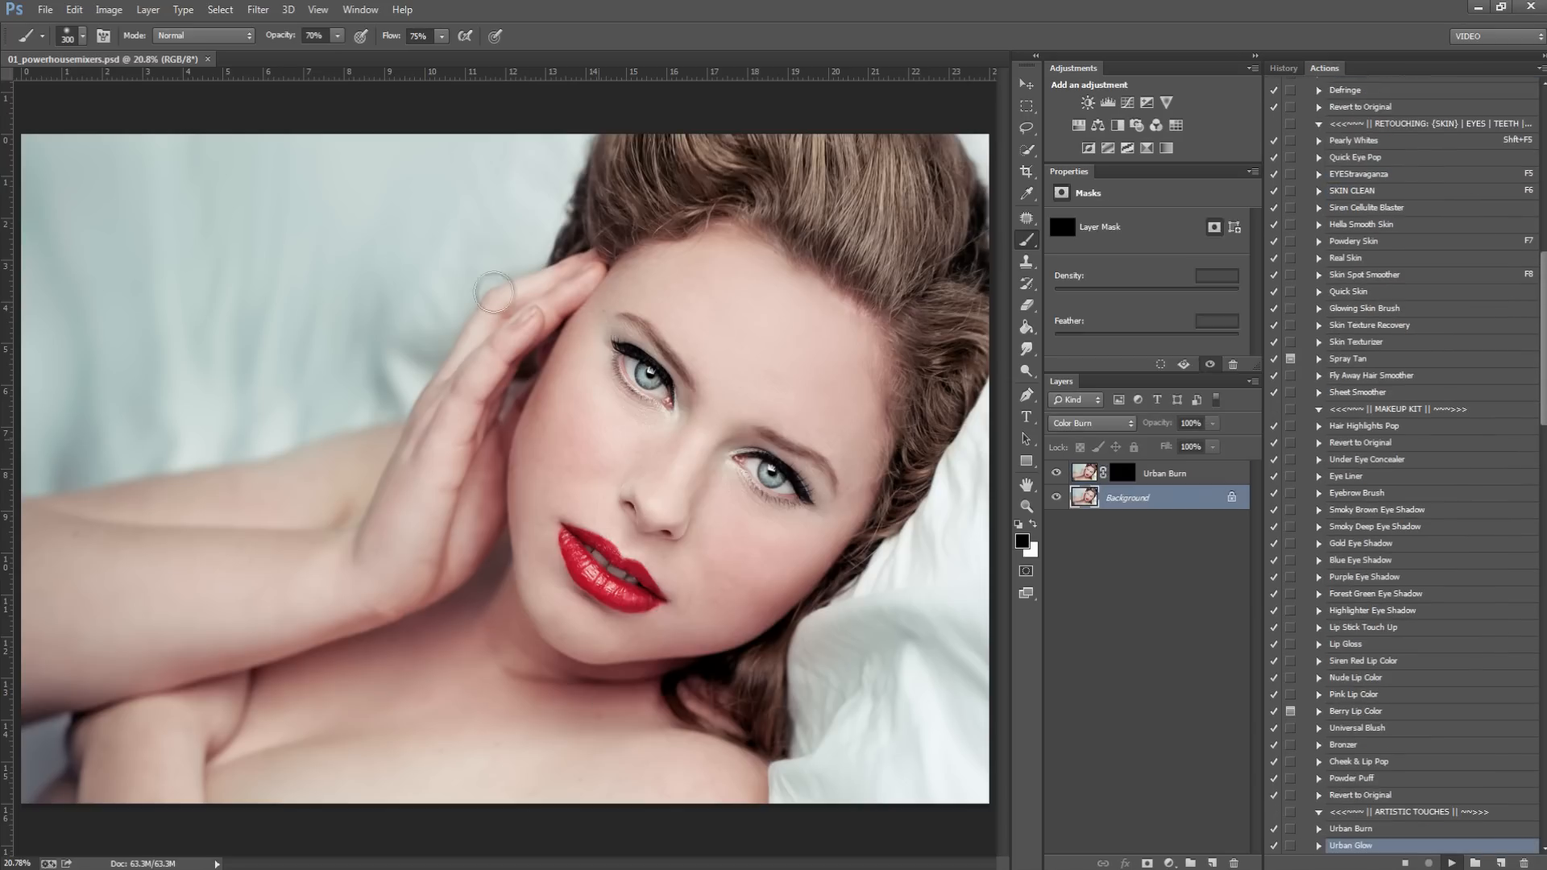
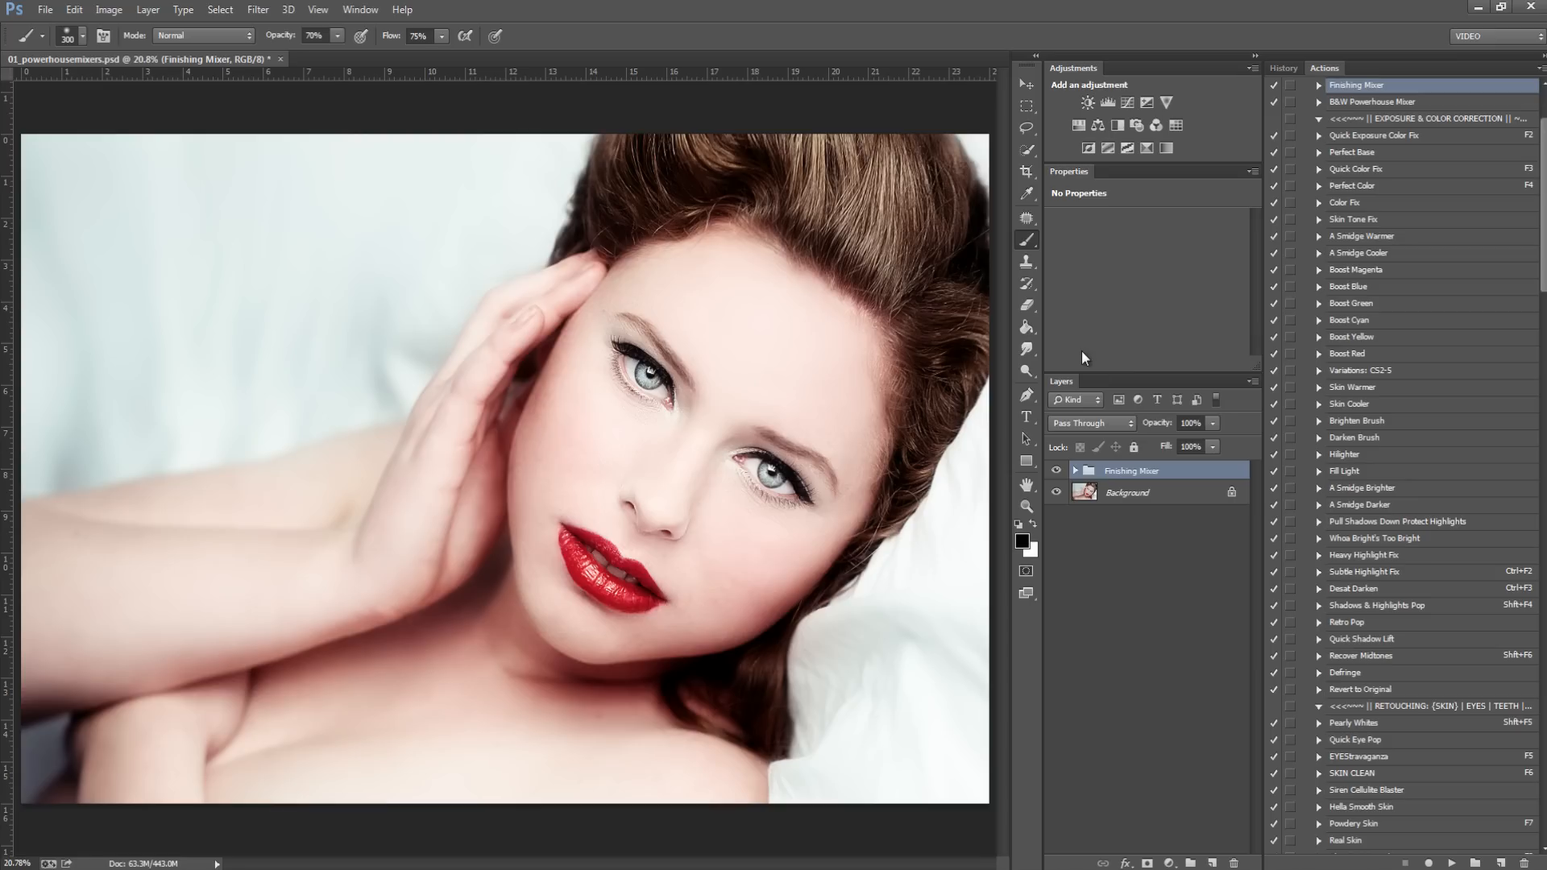
{"action": "left_click", "coordinate": [1074, 470]}
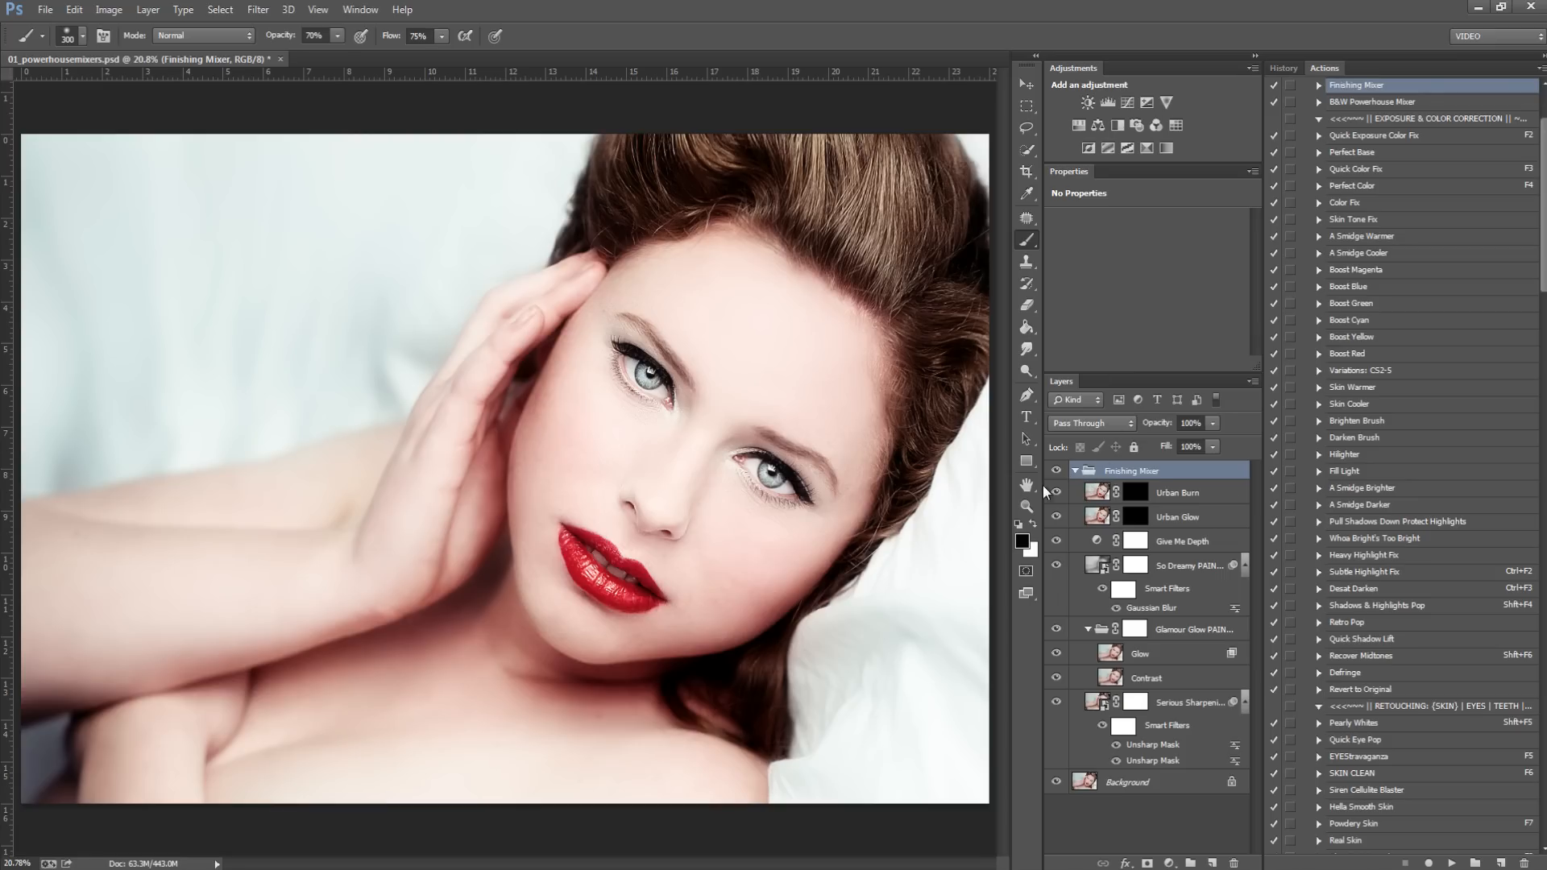
Step: Adjust the opacity of the Give Me Depth layer in the Finishing Mixer group
{"action": "left_click", "coordinate": [1171, 501]}
{"action": "left_click", "coordinate": [1170, 517]}
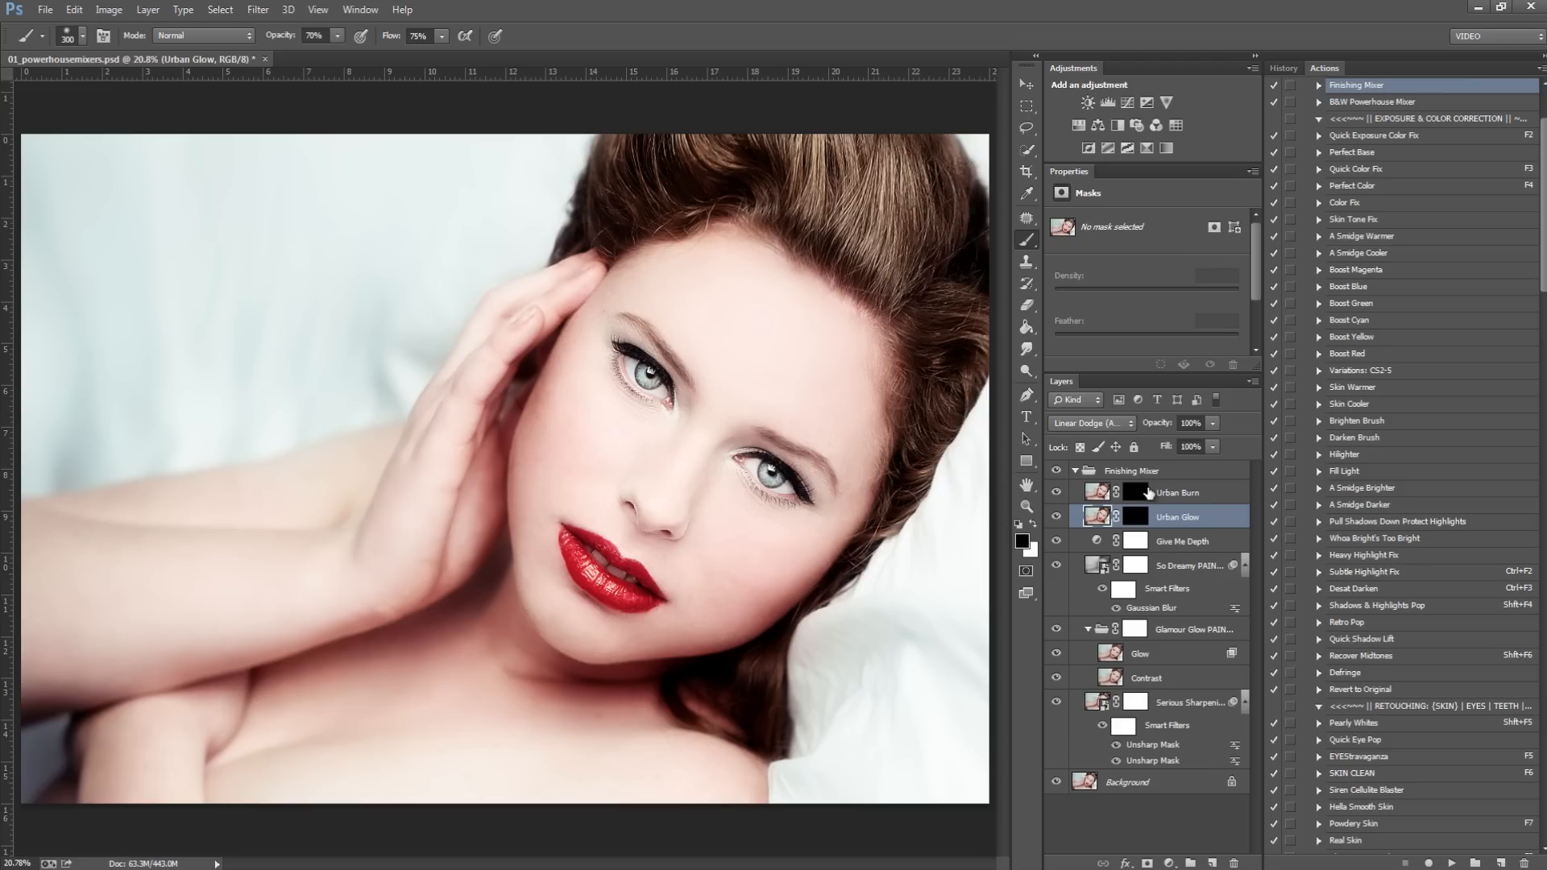
{"action": "left_click", "coordinate": [1177, 546]}
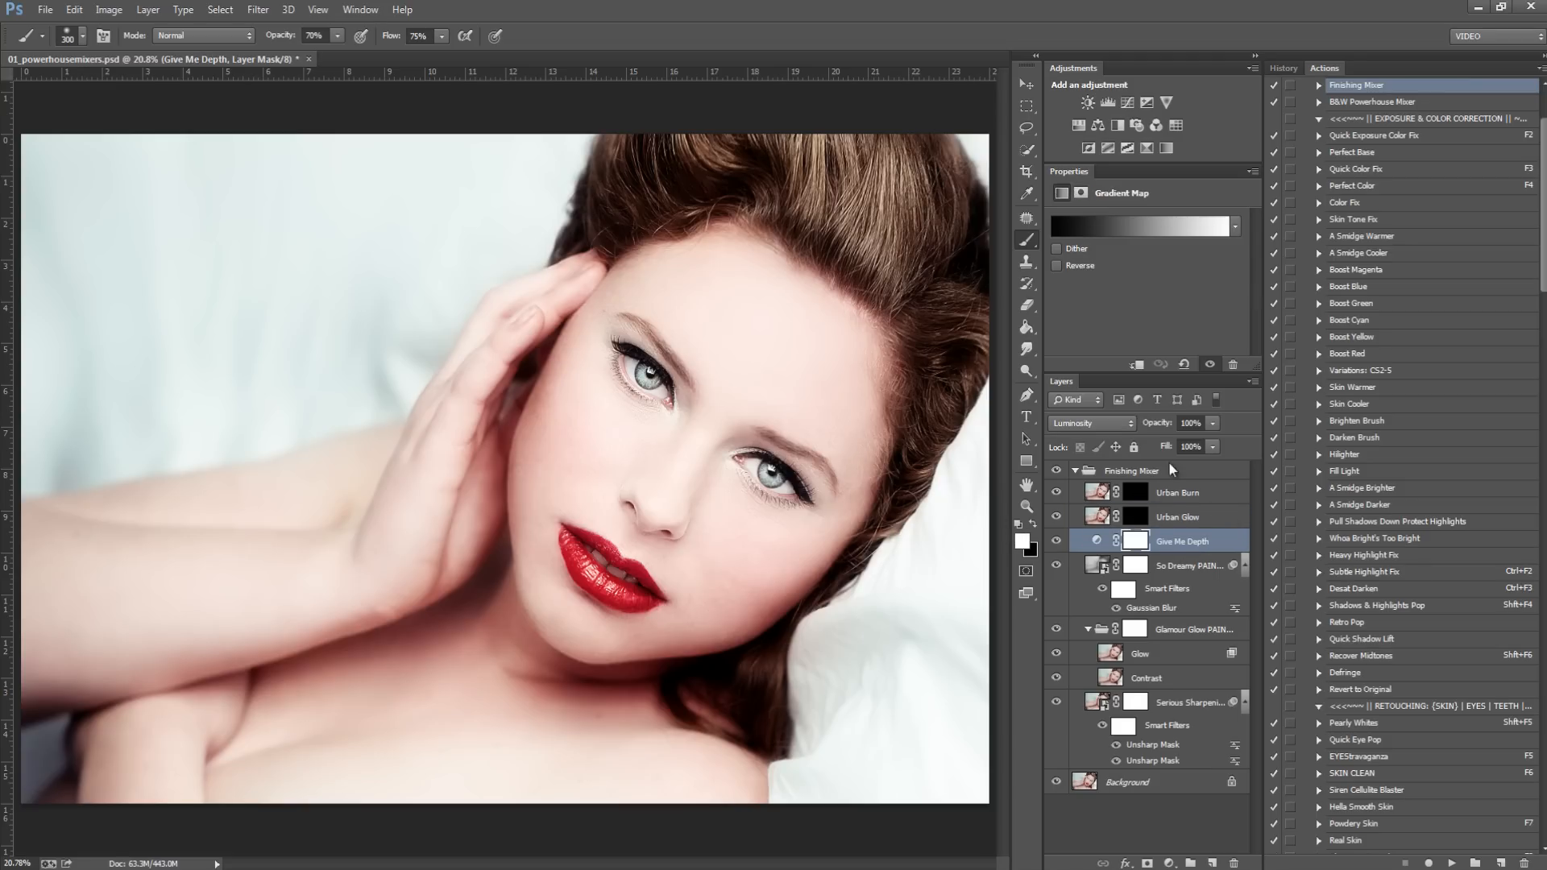
{"action": "left_click", "coordinate": [1212, 425]}
{"action": "left_click_drag", "start_coordinate": [1188, 445], "coordinate": [1063, 451]}
{"action": "left_click_drag", "start_coordinate": [1191, 446], "coordinate": [1156, 449]}
Step: Widen the layer list to show full layer names and activate the So Dreamy PAINT OVER FACE mask
{"action": "left_click", "coordinate": [1183, 571]}
{"action": "left_click", "coordinate": [1189, 574]}
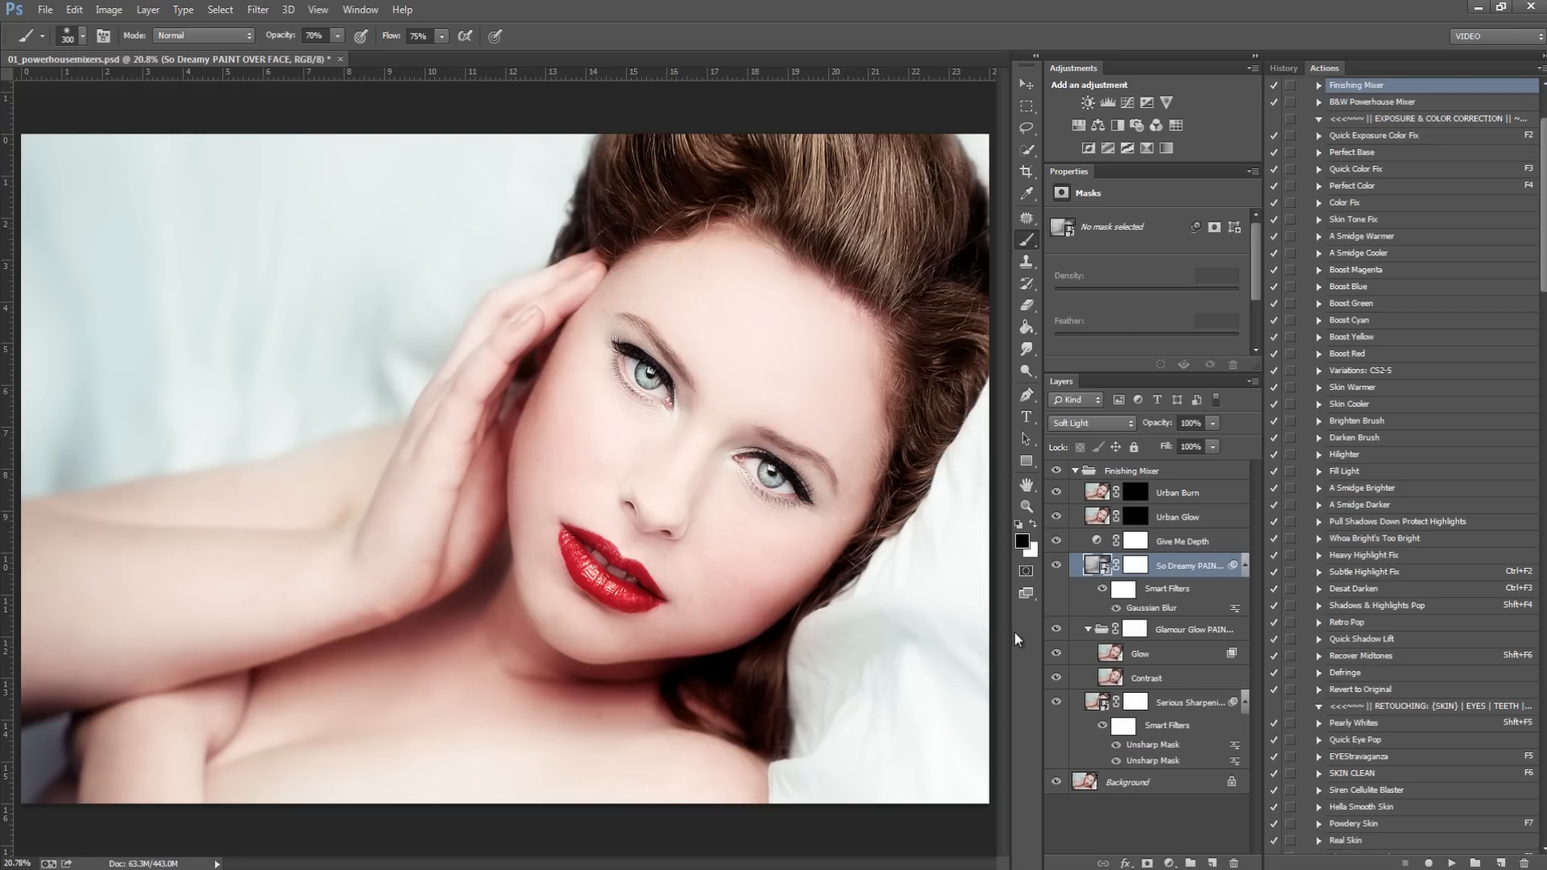
{"action": "left_click_drag", "start_coordinate": [1041, 616], "coordinate": [1000, 612]}
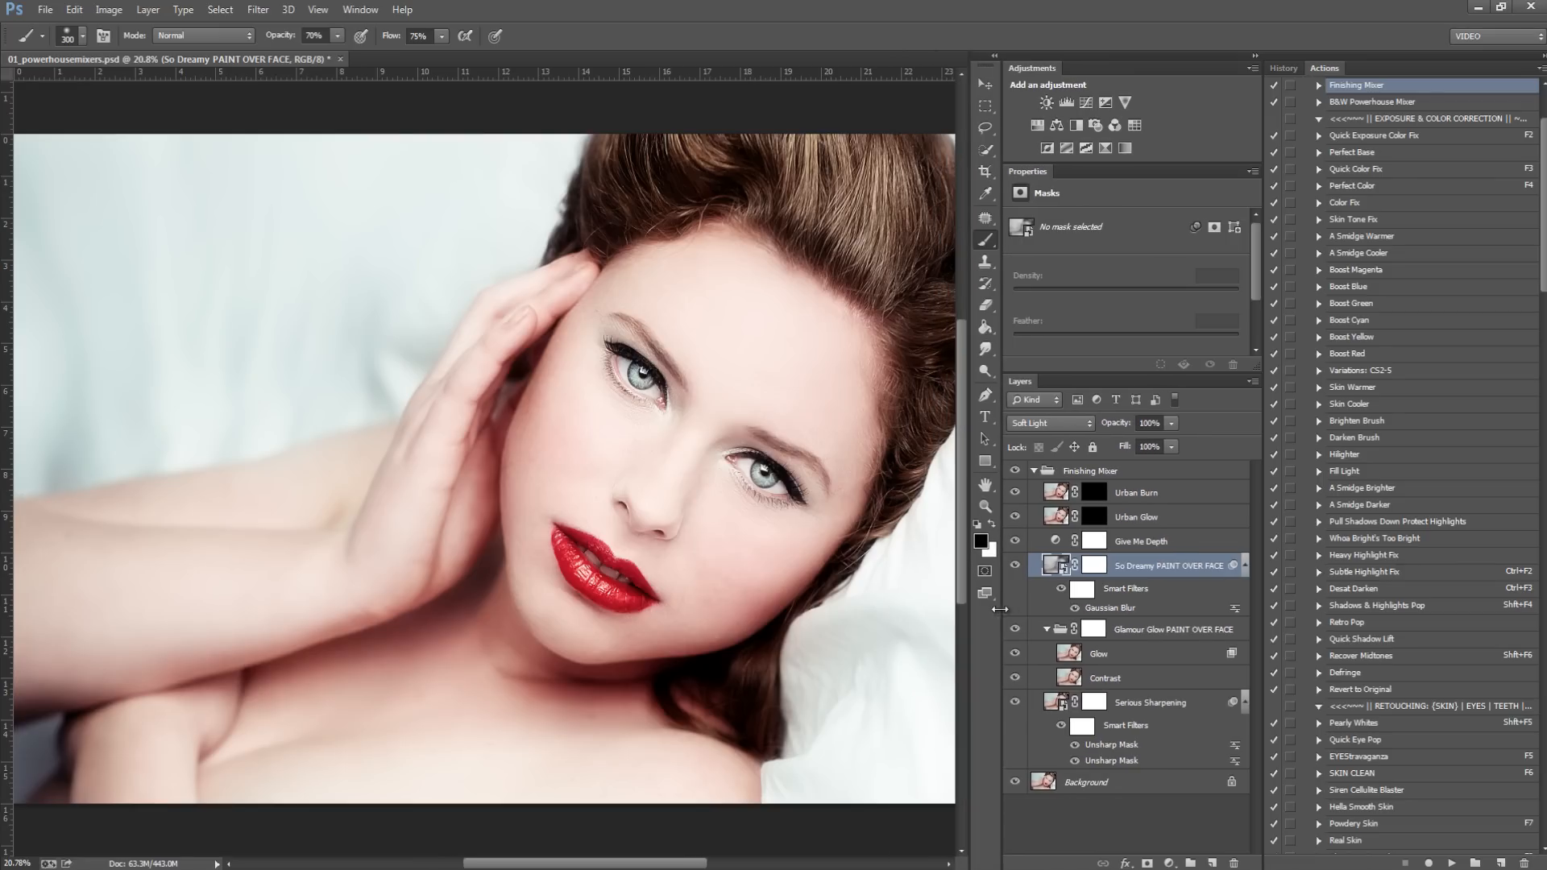
{"action": "left_click", "coordinate": [1092, 568]}
{"action": "key", "text": "x"}
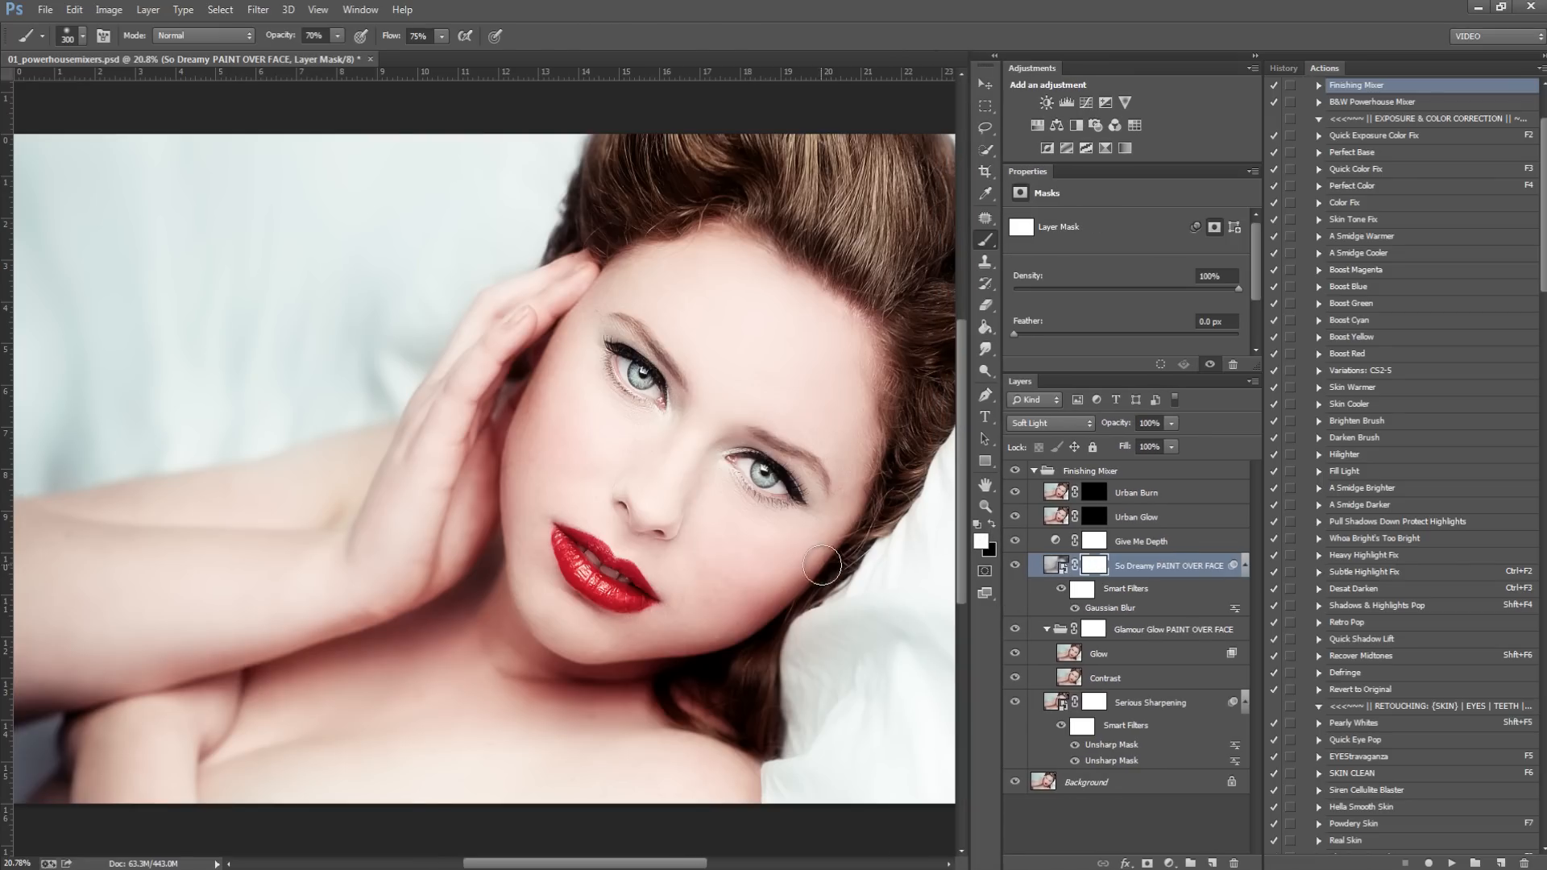
Step: Paint black over the face and arm on the So Dreamy mask with a 1500 px brush at 40% opacity
{"action": "key", "text": "bracketright"}
{"action": "key", "text": "bracketright"}
{"action": "key", "text": "bracketright"}
{"action": "key", "text": "bracketright"}
{"action": "key", "text": "bracketright"}
{"action": "key", "text": "bracketright"}
{"action": "key", "text": "bracketright"}
{"action": "key", "text": "bracketright"}
{"action": "key", "text": "bracketright"}
{"action": "key", "text": "bracketright"}
{"action": "key", "text": "bracketright"}
{"action": "key", "text": "bracketright"}
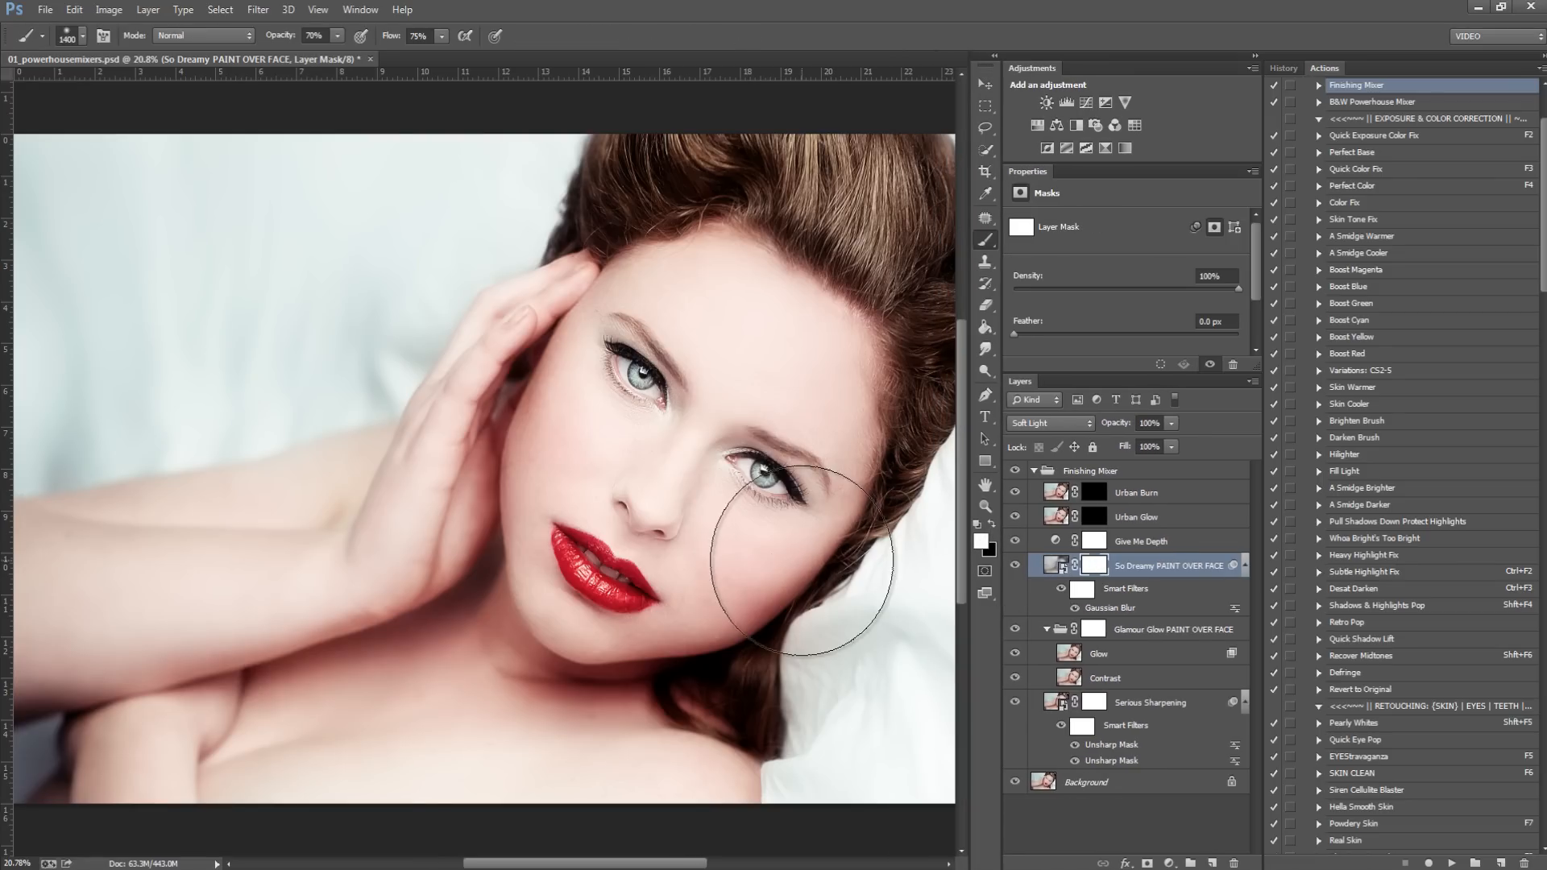
{"action": "key", "text": "4"}
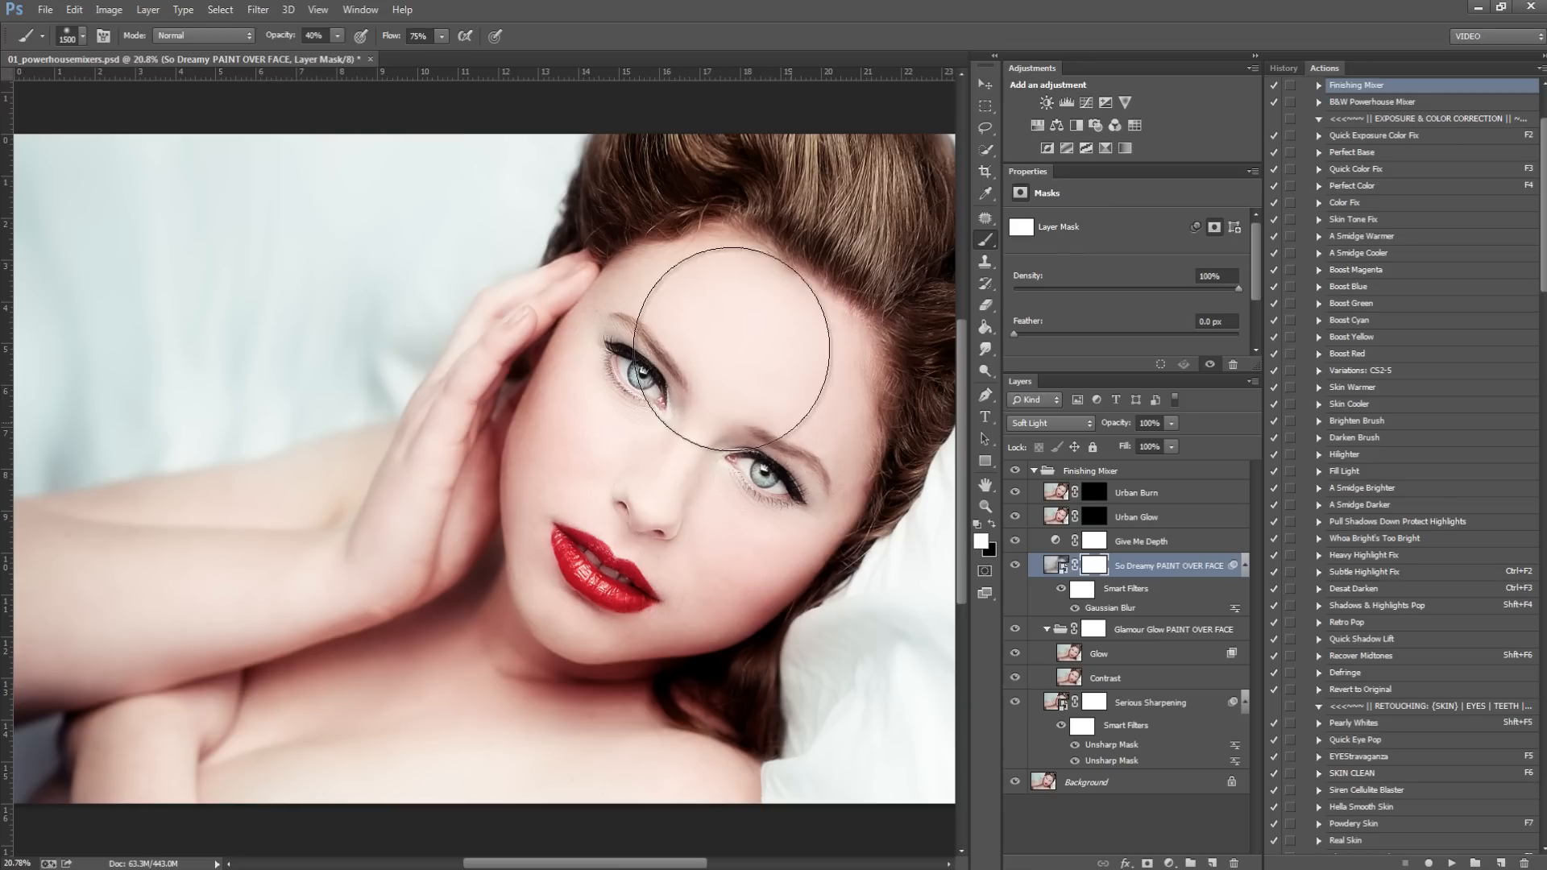
{"action": "key", "text": "x"}
{"action": "mouse_move", "coordinate": [663, 346]}
{"action": "left_mouse_down"}
{"action": "mouse_move", "coordinate": [742, 422]}
{"action": "mouse_move", "coordinate": [749, 266]}
{"action": "mouse_move", "coordinate": [567, 440]}
{"action": "mouse_move", "coordinate": [639, 518]}
{"action": "mouse_move", "coordinate": [542, 467]}
{"action": "mouse_move", "coordinate": [303, 656]}
{"action": "left_mouse_up"}
Step: Compare the image with and without the So Dreamy layer, and set the layer's opacity to 38%
{"action": "left_click", "coordinate": [1016, 565]}
{"action": "left_click", "coordinate": [1015, 565]}
{"action": "left_click", "coordinate": [1015, 565]}
{"action": "left_click", "coordinate": [1016, 564]}
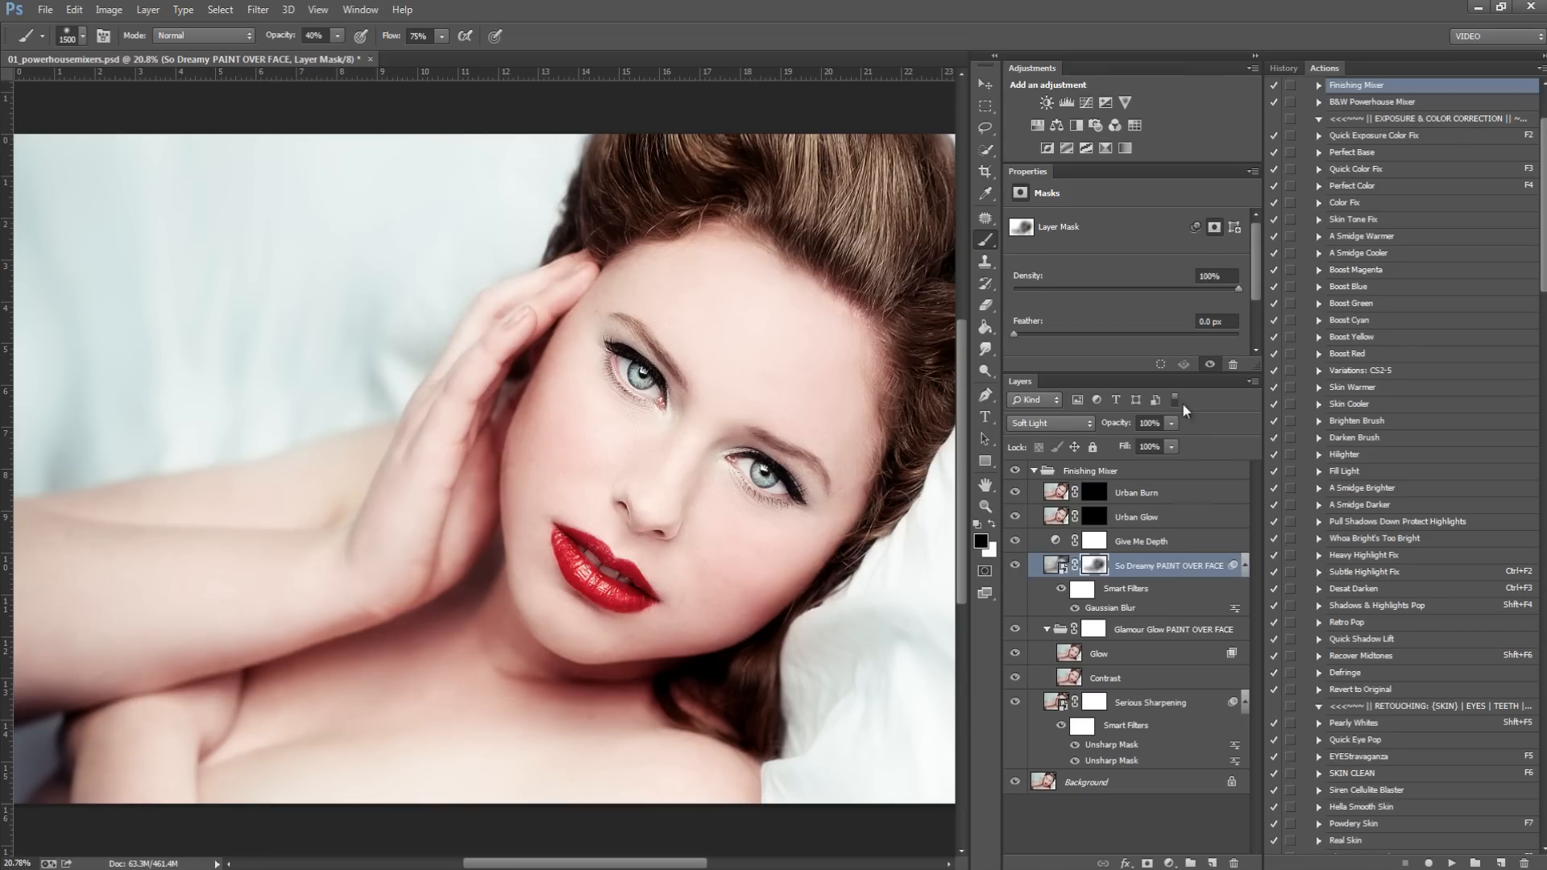
{"action": "left_click", "coordinate": [1172, 423]}
{"action": "mouse_move", "coordinate": [1115, 448]}
{"action": "left_mouse_down"}
{"action": "mouse_move", "coordinate": [1078, 447]}
{"action": "mouse_move", "coordinate": [1125, 430]}
{"action": "left_mouse_up"}
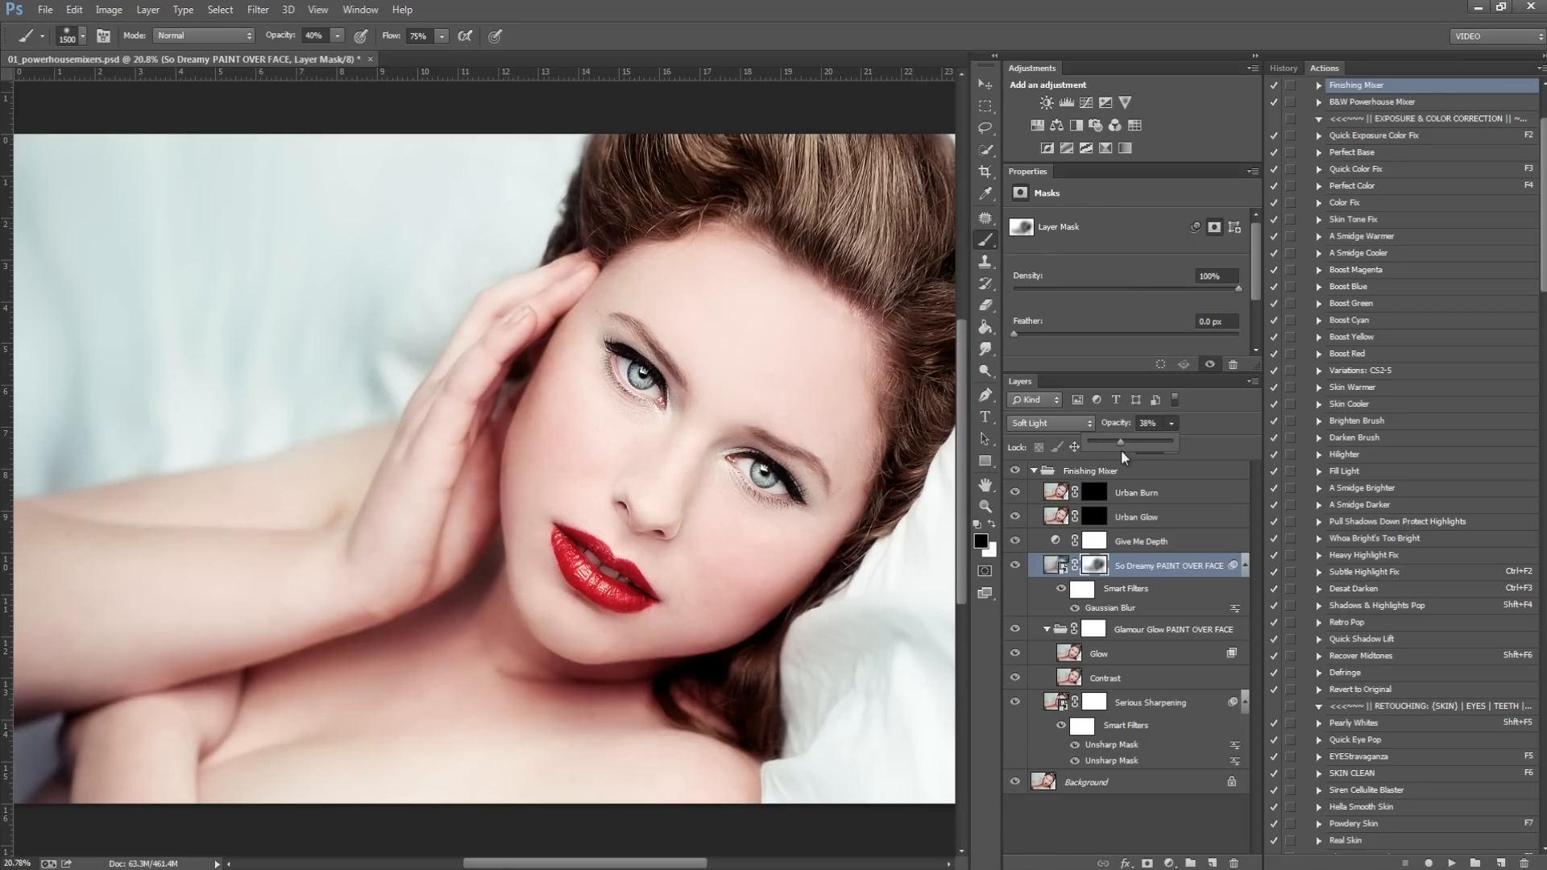
Step: Paint black over the face on the Glamour Glow PAINT OVER FACE mask at 40% opacity and compare the group on and off
{"action": "left_click", "coordinate": [1128, 637]}
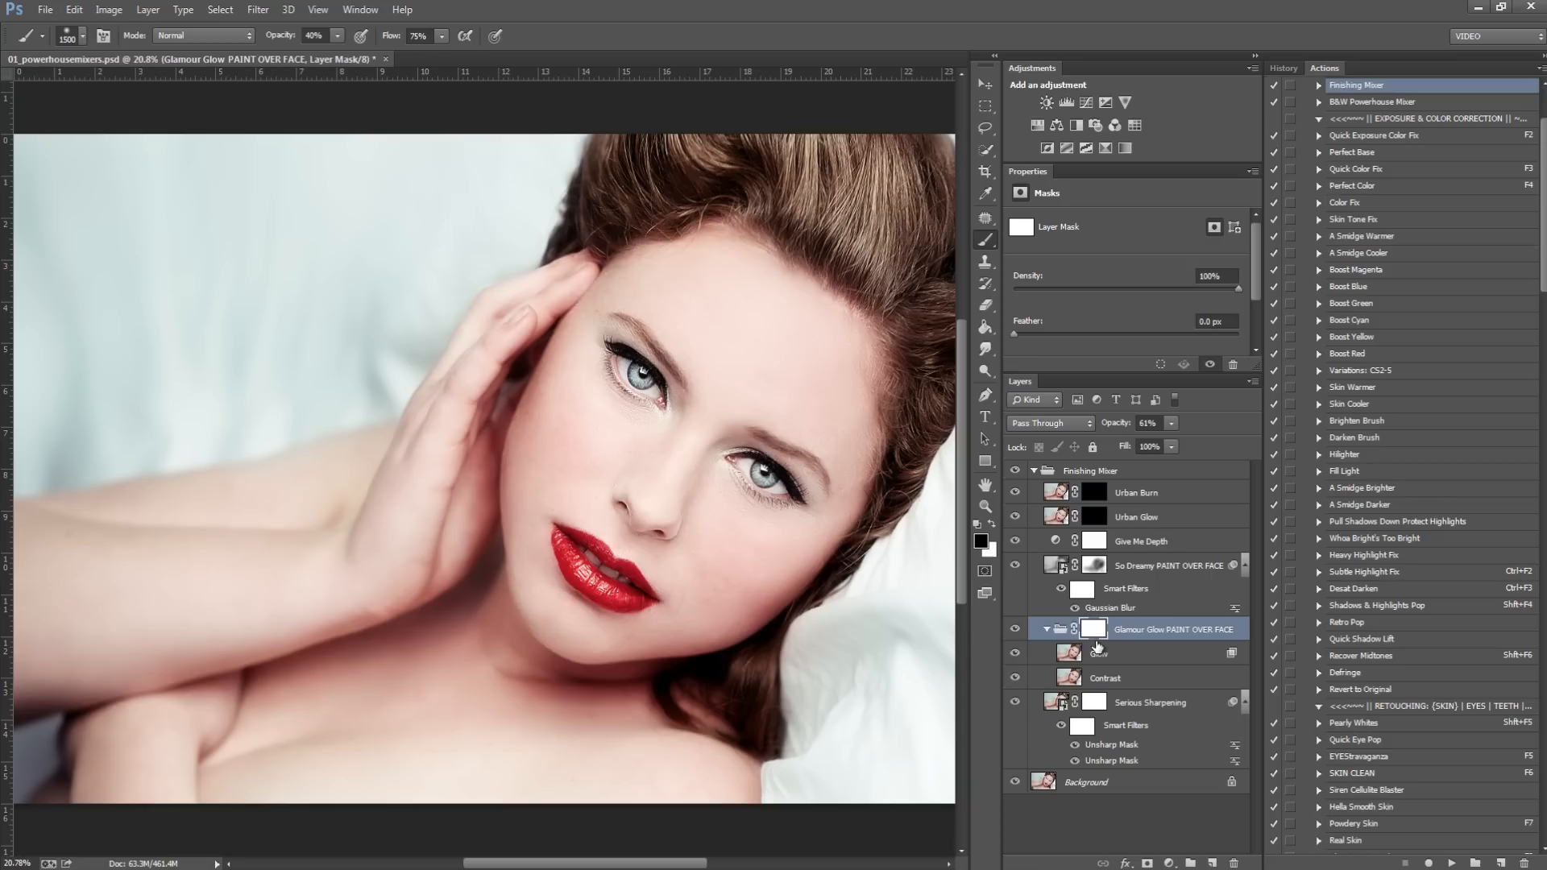
{"action": "mouse_move", "coordinate": [711, 477]}
{"action": "left_mouse_down"}
{"action": "mouse_move", "coordinate": [580, 523]}
{"action": "mouse_move", "coordinate": [733, 347]}
{"action": "mouse_move", "coordinate": [839, 691]}
{"action": "mouse_move", "coordinate": [653, 413]}
{"action": "mouse_move", "coordinate": [297, 554]}
{"action": "mouse_move", "coordinate": [287, 506]}
{"action": "mouse_move", "coordinate": [725, 443]}
{"action": "left_mouse_up"}
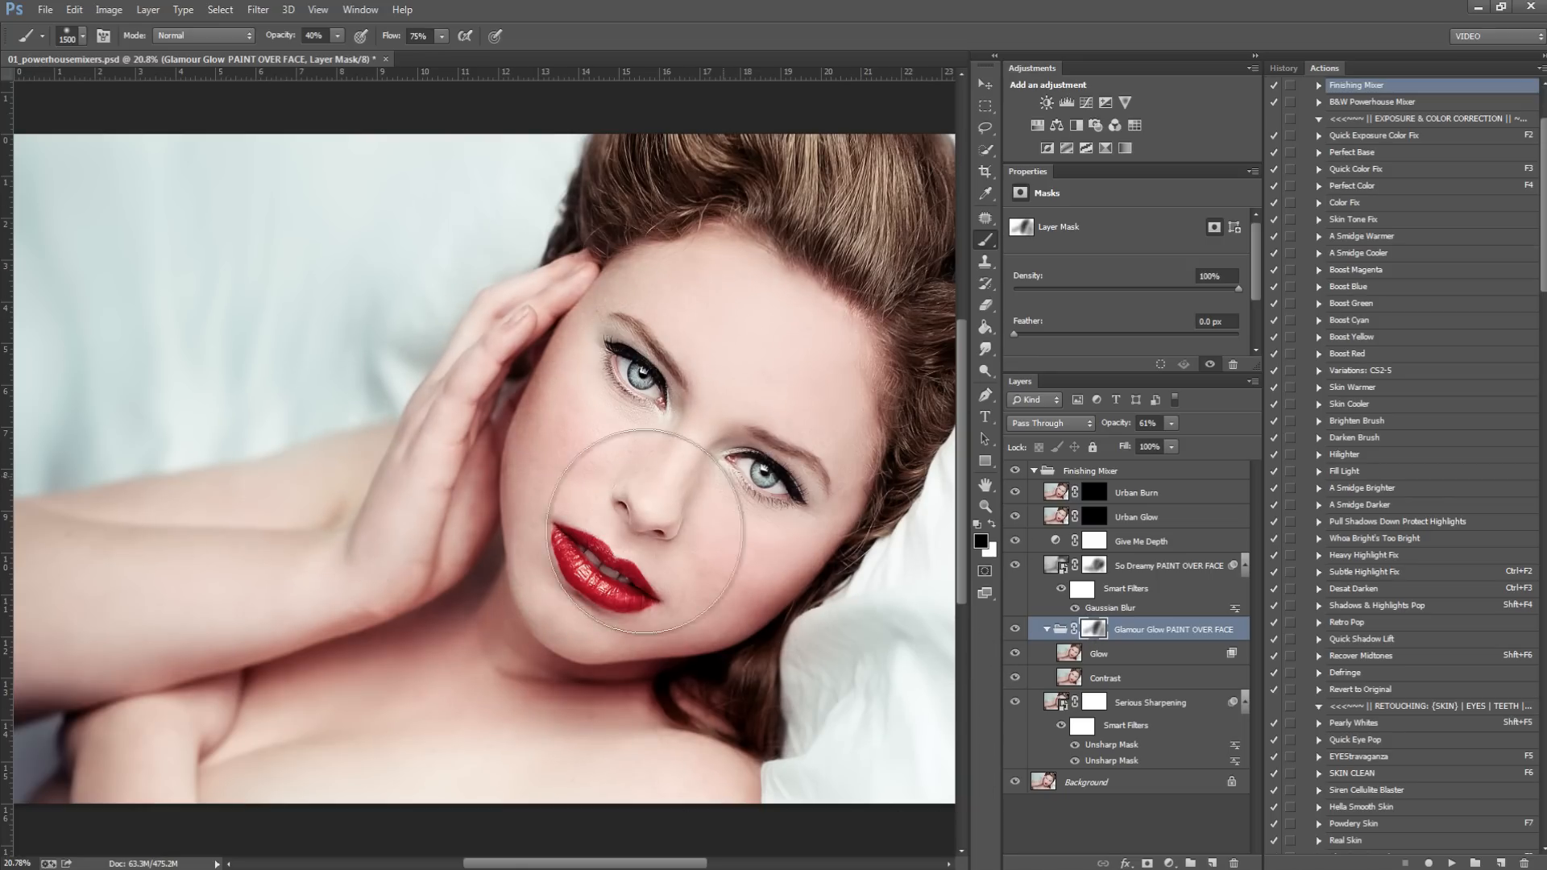
{"action": "left_click", "coordinate": [1014, 632]}
{"action": "left_click", "coordinate": [1014, 633]}
{"action": "left_click", "coordinate": [1014, 631]}
{"action": "left_click", "coordinate": [1014, 632]}
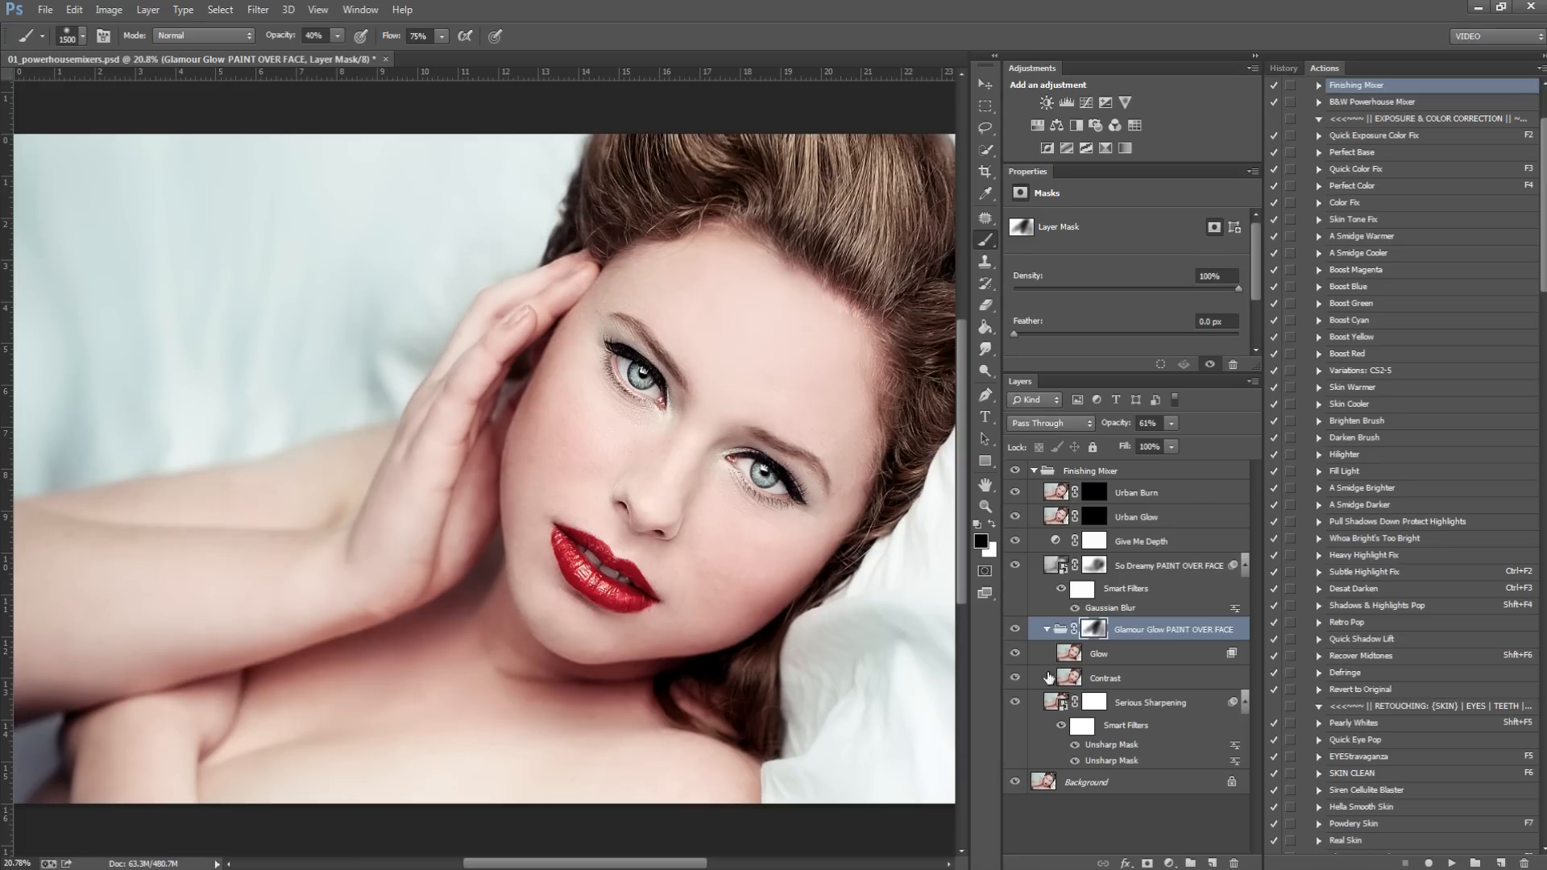
Step: Examine the Serious Sharpening layer's effect on the face by switching its visibility off and on
{"action": "left_click", "coordinate": [1108, 661]}
{"action": "left_click", "coordinate": [1128, 704]}
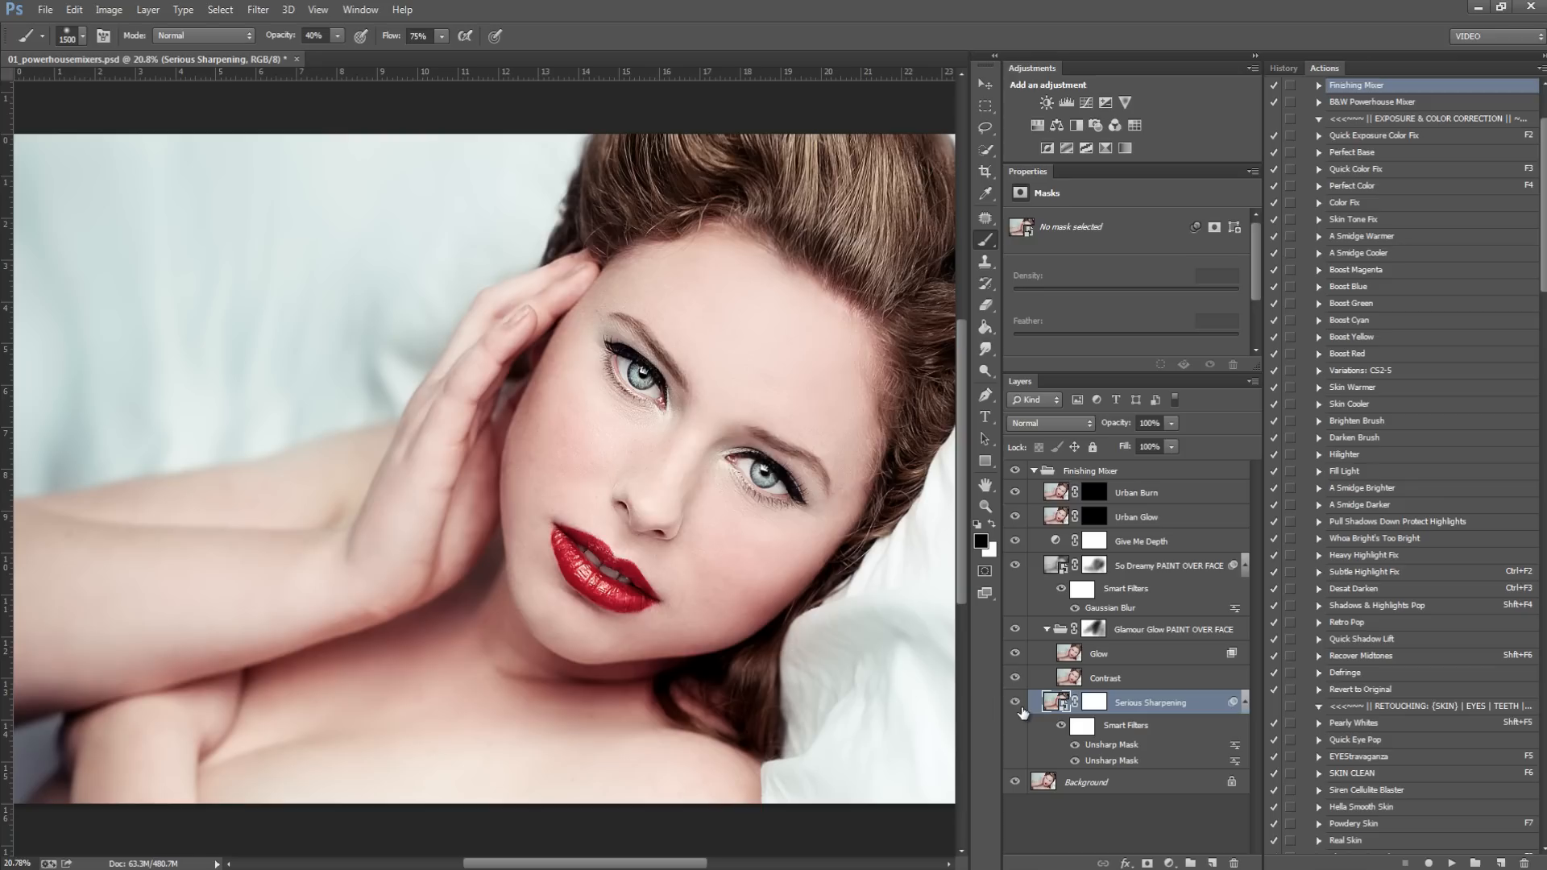
{"action": "left_click", "coordinate": [1017, 702]}
{"action": "key", "text": "z"}
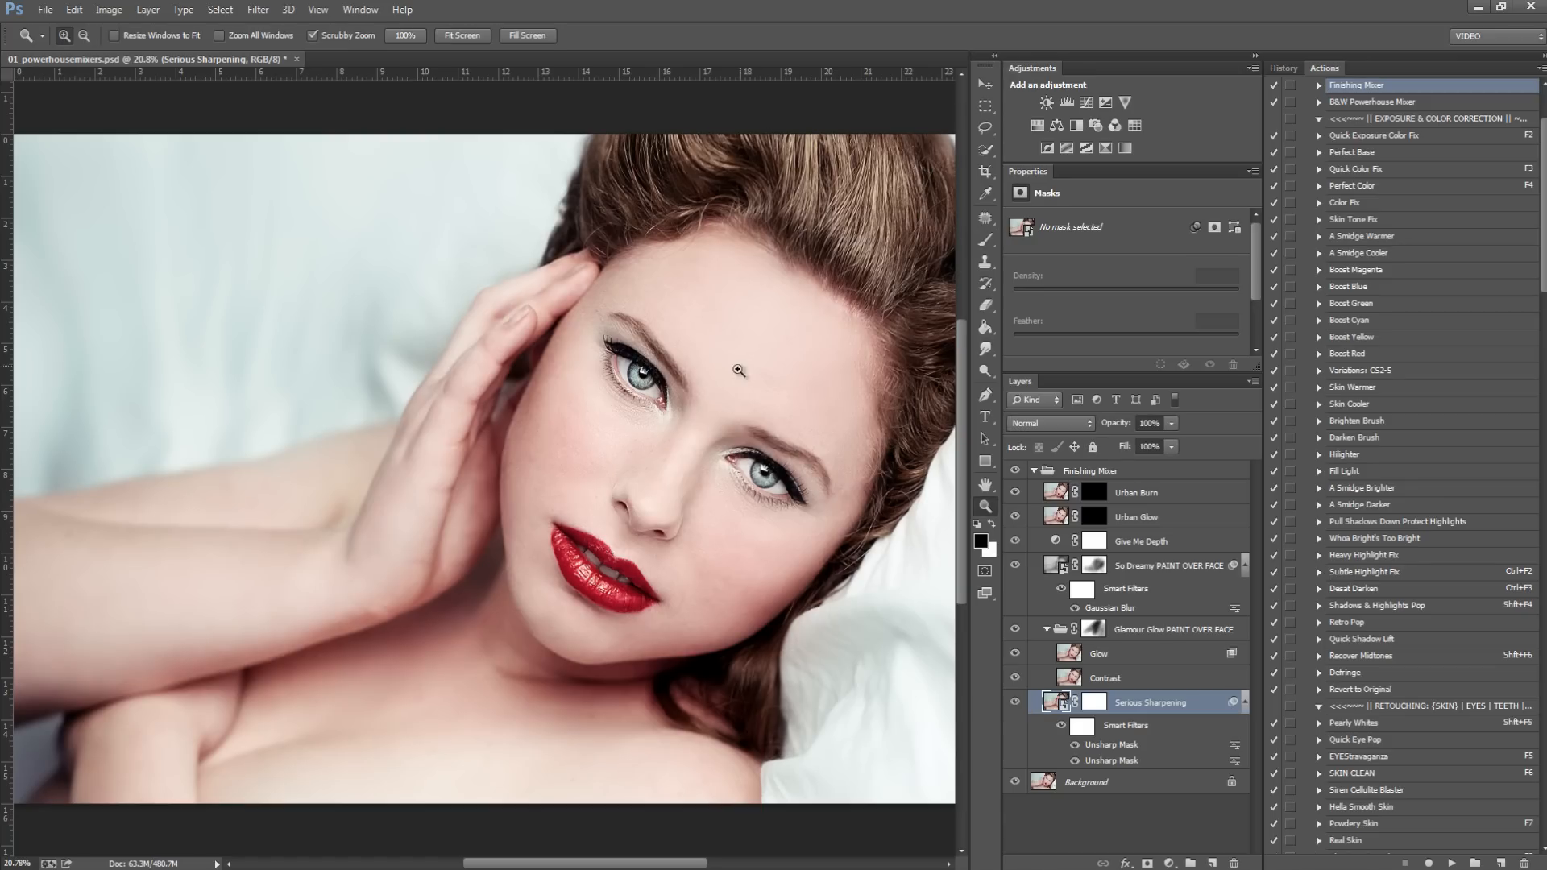
{"action": "left_click", "coordinate": [743, 348]}
{"action": "left_click", "coordinate": [819, 493]}
{"action": "left_click", "coordinate": [1017, 703]}
{"action": "left_click", "coordinate": [1017, 703]}
{"action": "left_click", "coordinate": [1016, 703]}
{"action": "left_click", "coordinate": [1016, 703]}
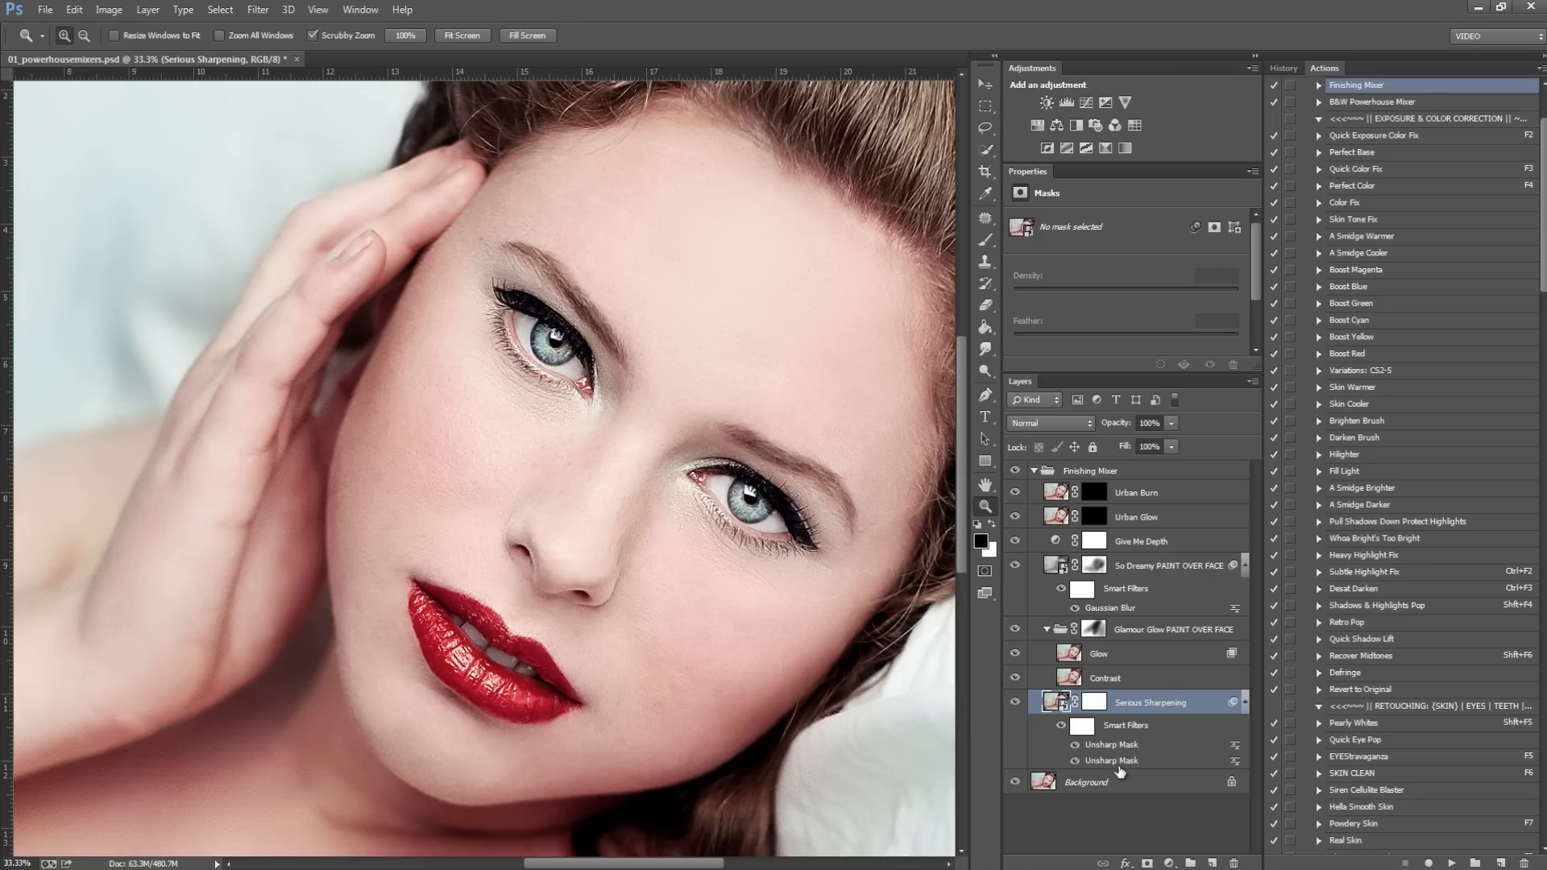
Step: Open the lower Unsharp Mask filter of Serious Sharpening and apply it with amount 80% and radius 2.4 pixels
{"action": "double_click", "coordinate": [1119, 762]}
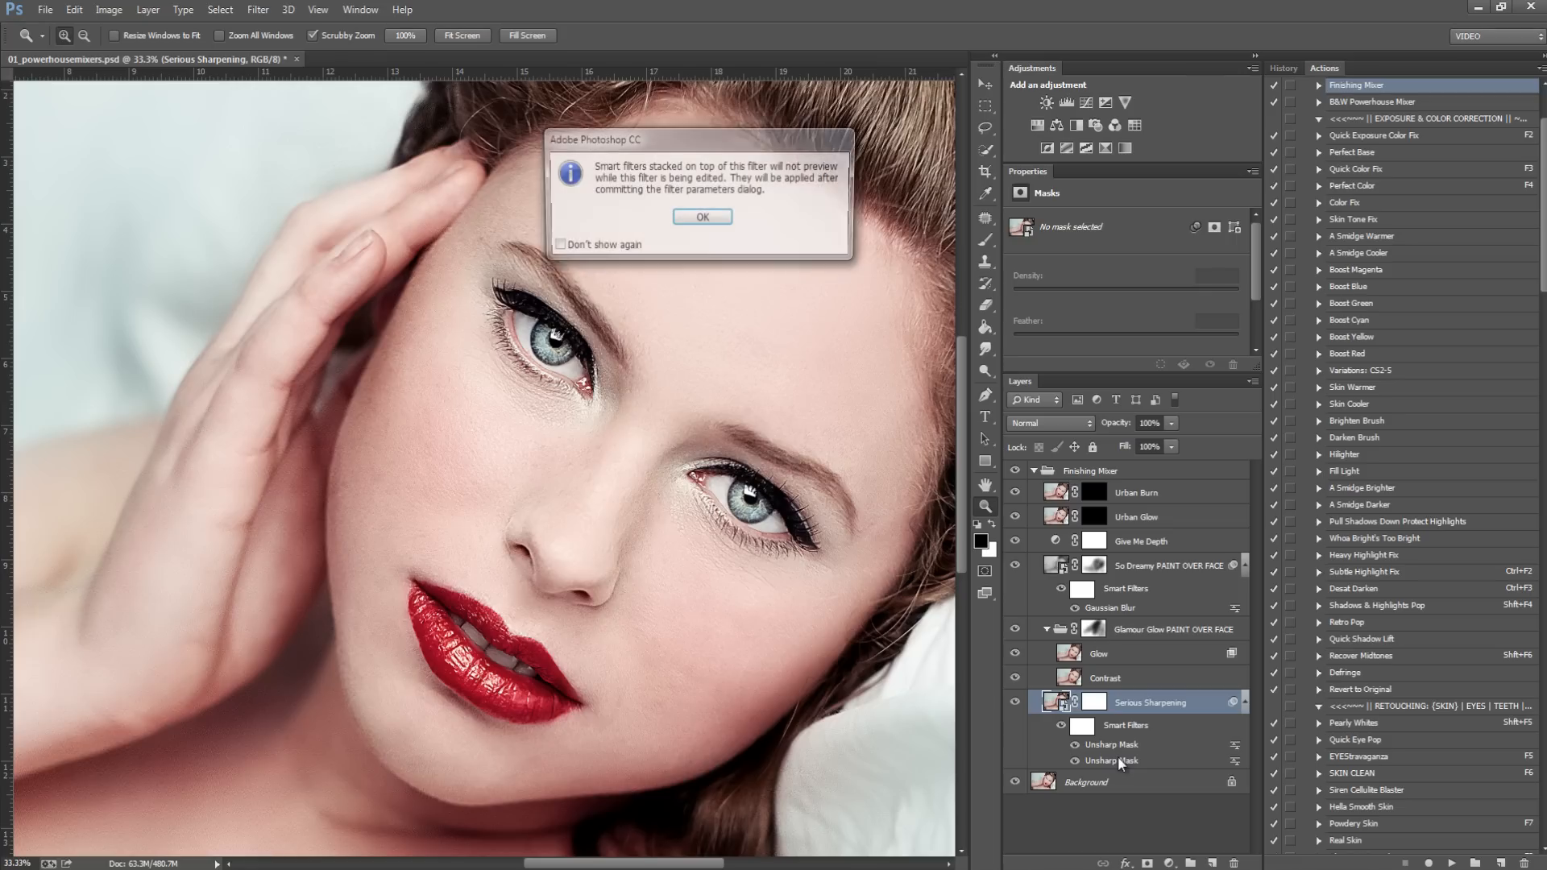
{"action": "left_click", "coordinate": [702, 217]}
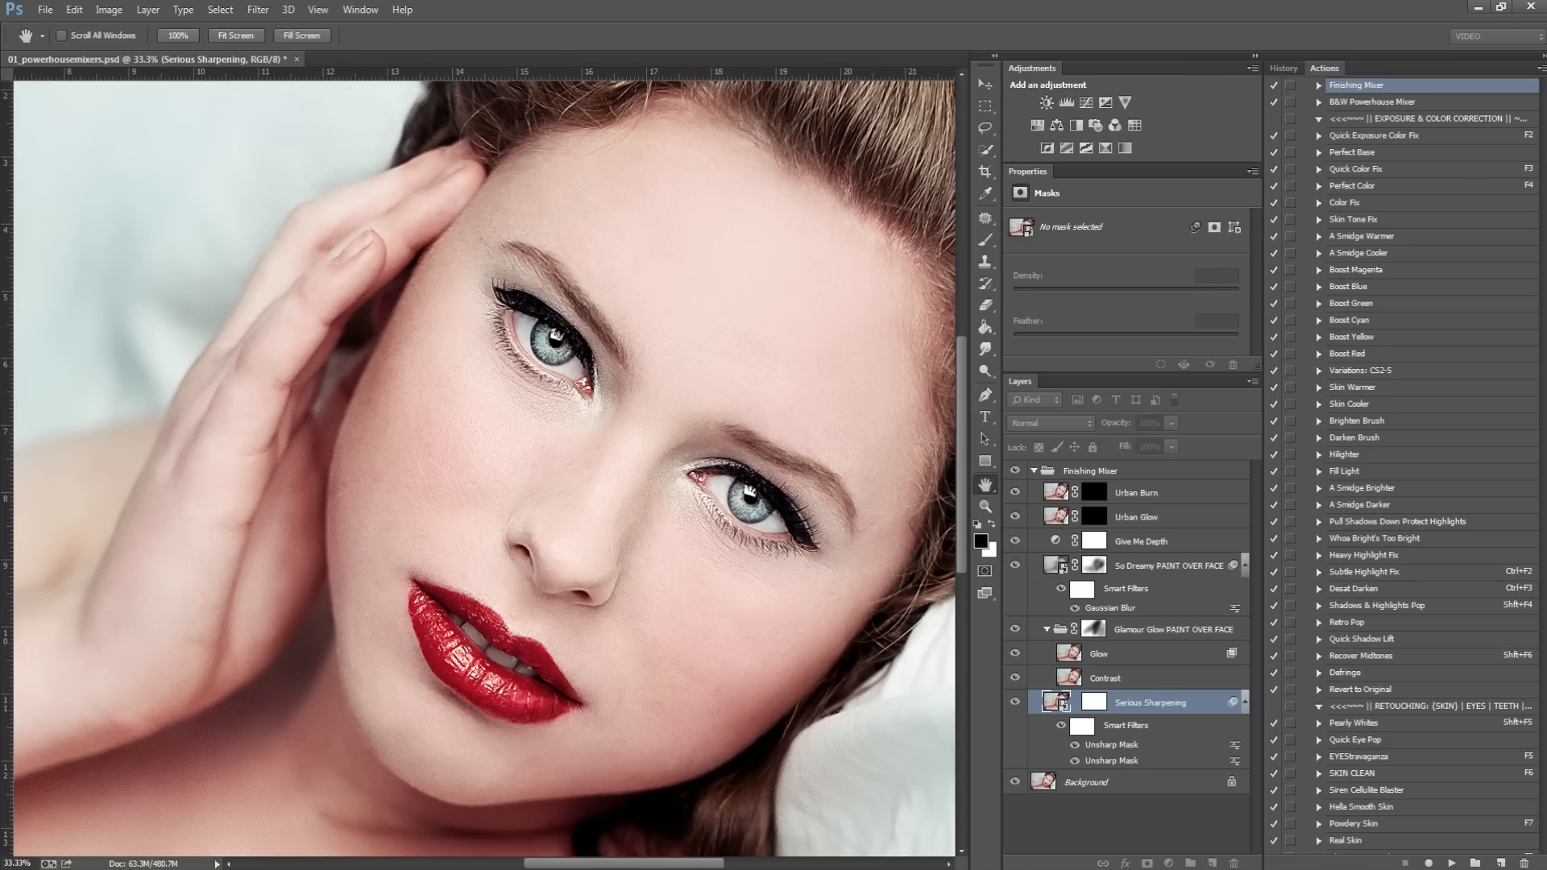
{"action": "left_click_drag", "start_coordinate": [338, 392], "coordinate": [1004, 161]}
{"action": "left_click", "coordinate": [927, 447]}
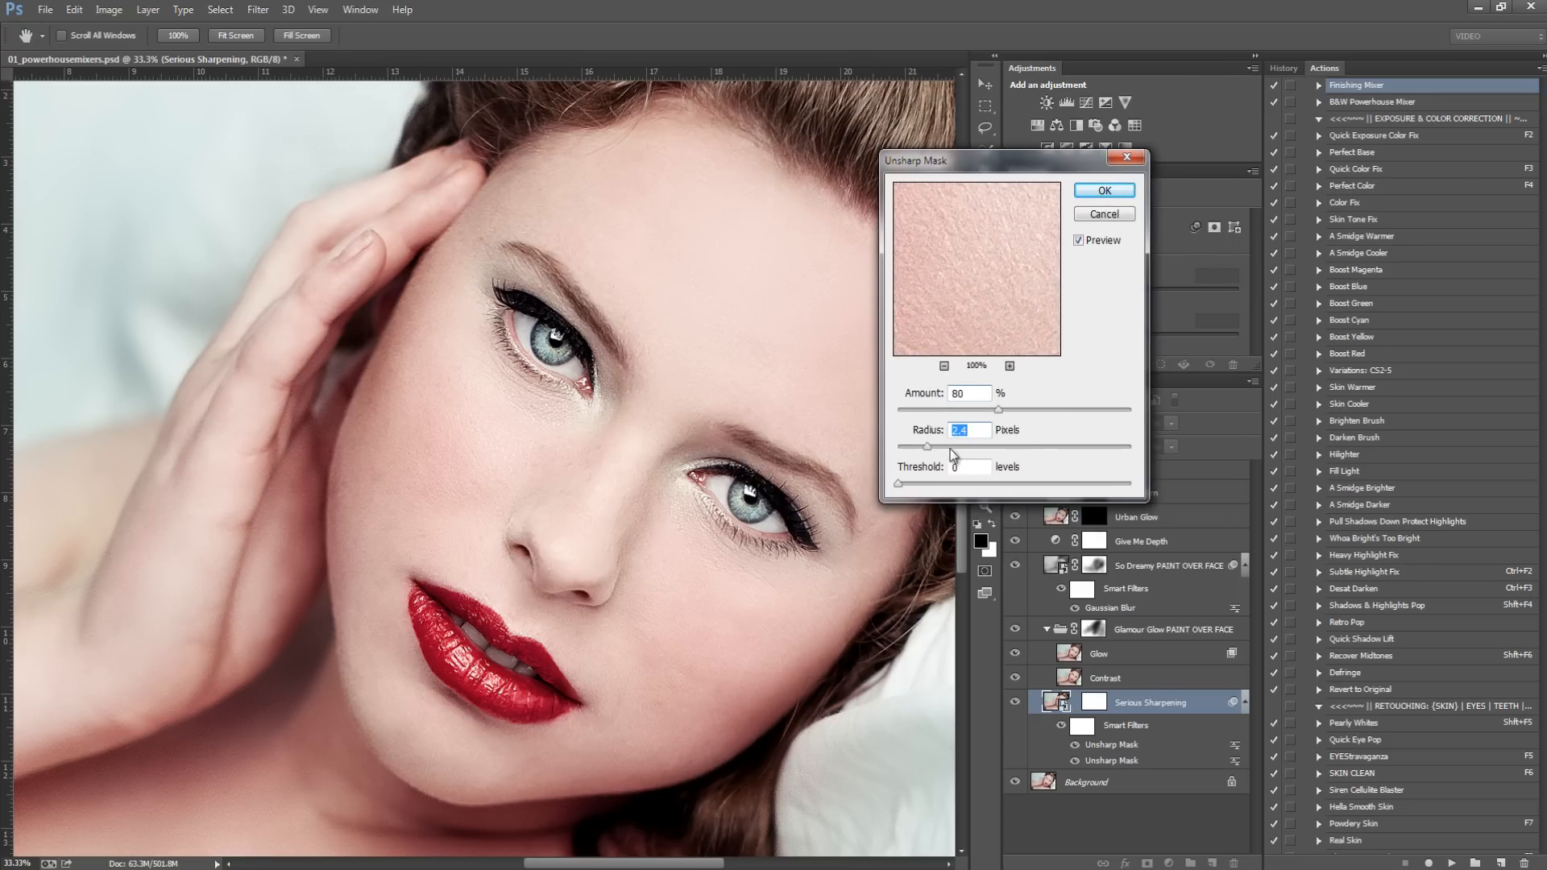
{"action": "left_click", "coordinate": [1105, 191]}
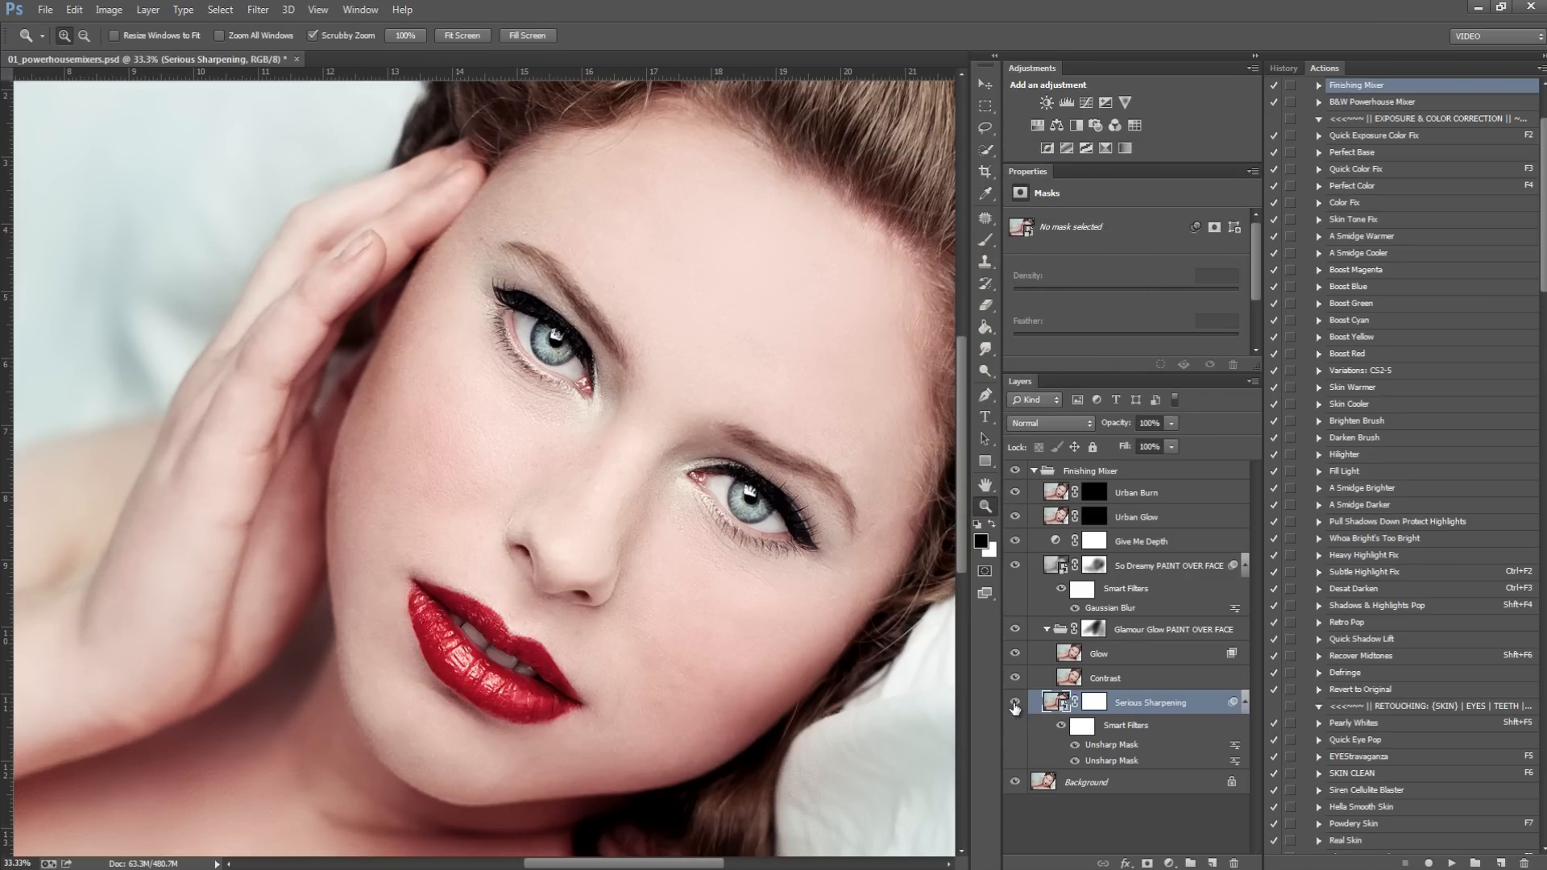
Step: Paint black over the skin on the Serious Sharpening mask with a 900 px brush at 40% opacity
{"action": "left_click", "coordinate": [1095, 706]}
{"action": "key", "text": "ctrl+0"}
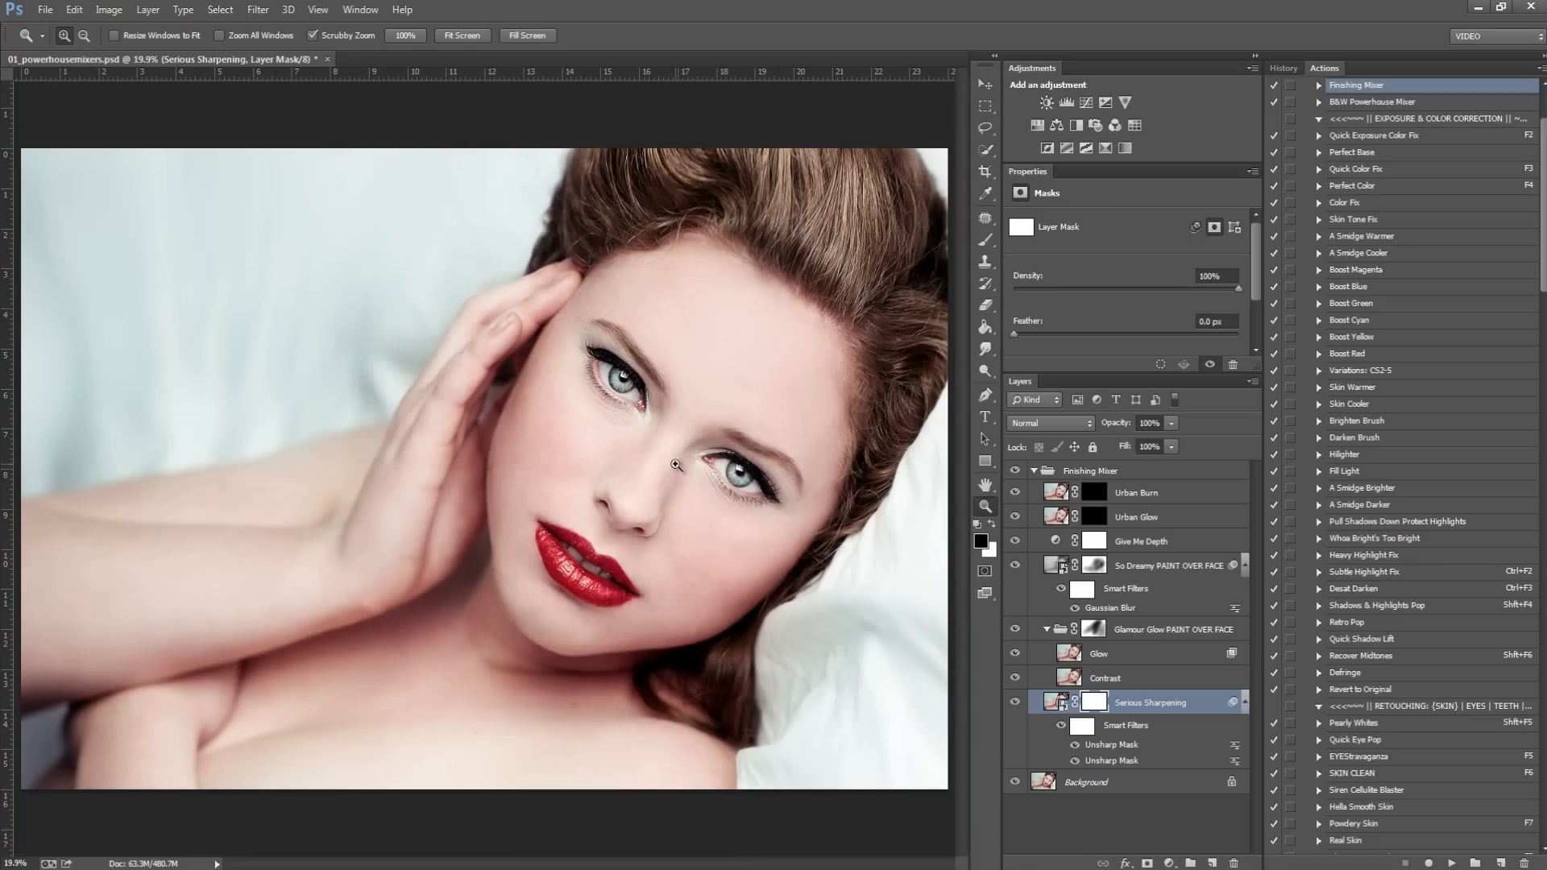
{"action": "key", "text": "b"}
{"action": "key", "text": "bracketleft"}
{"action": "key", "text": "bracketleft"}
{"action": "key", "text": "bracketleft"}
{"action": "key", "text": "bracketleft"}
{"action": "key", "text": "bracketleft"}
{"action": "key", "text": "bracketleft"}
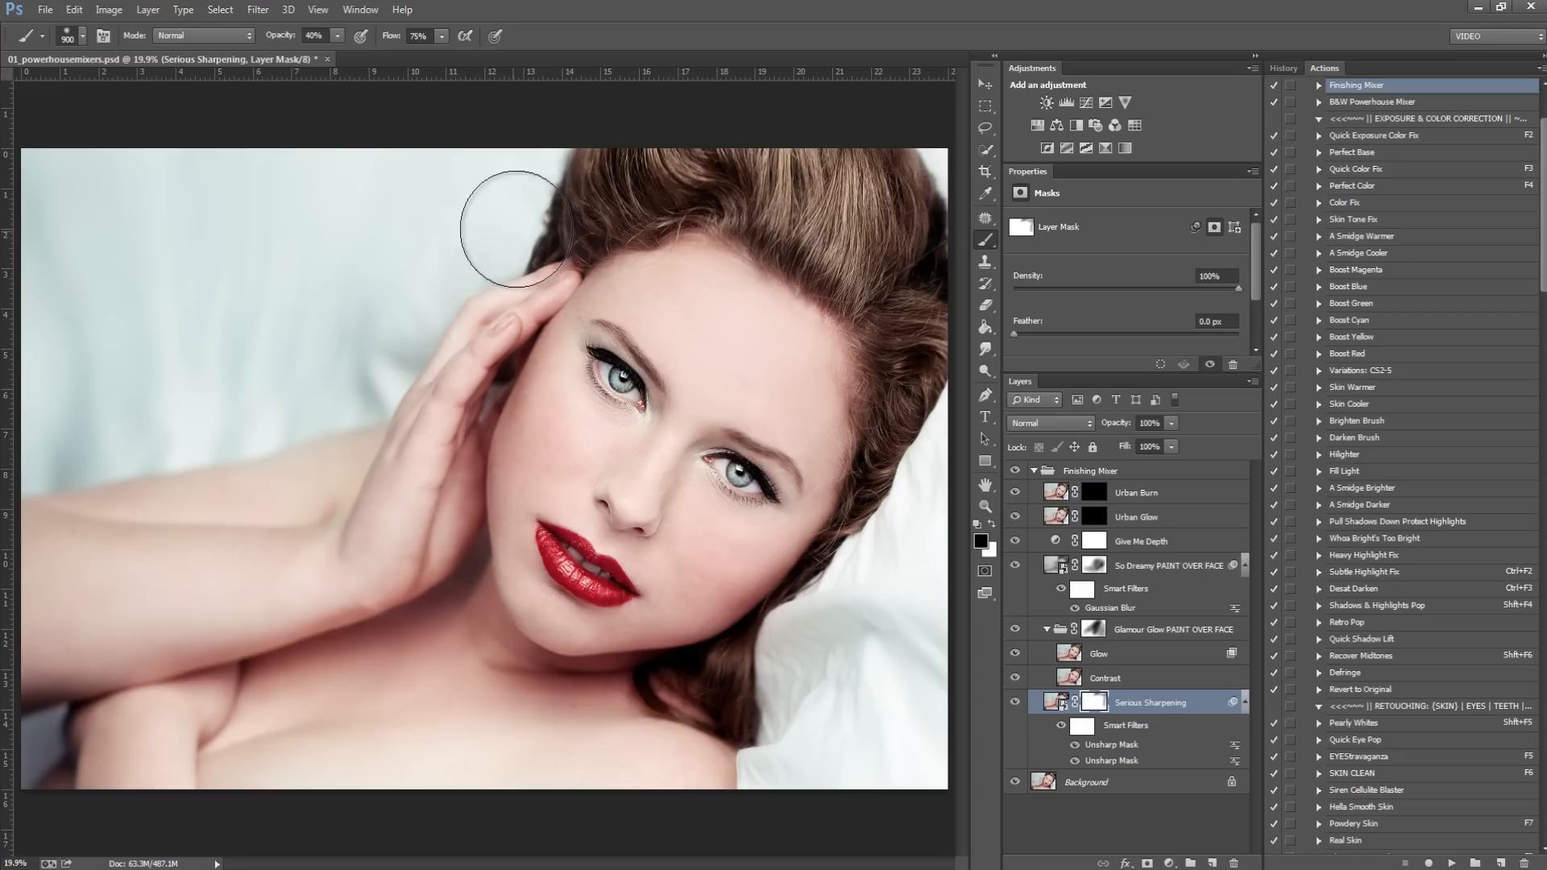
{"action": "mouse_move", "coordinate": [451, 495]}
{"action": "left_mouse_down"}
{"action": "mouse_move", "coordinate": [538, 703]}
{"action": "mouse_move", "coordinate": [738, 683]}
{"action": "mouse_move", "coordinate": [886, 488]}
{"action": "mouse_move", "coordinate": [887, 519]}
{"action": "mouse_move", "coordinate": [899, 311]}
{"action": "left_mouse_up"}
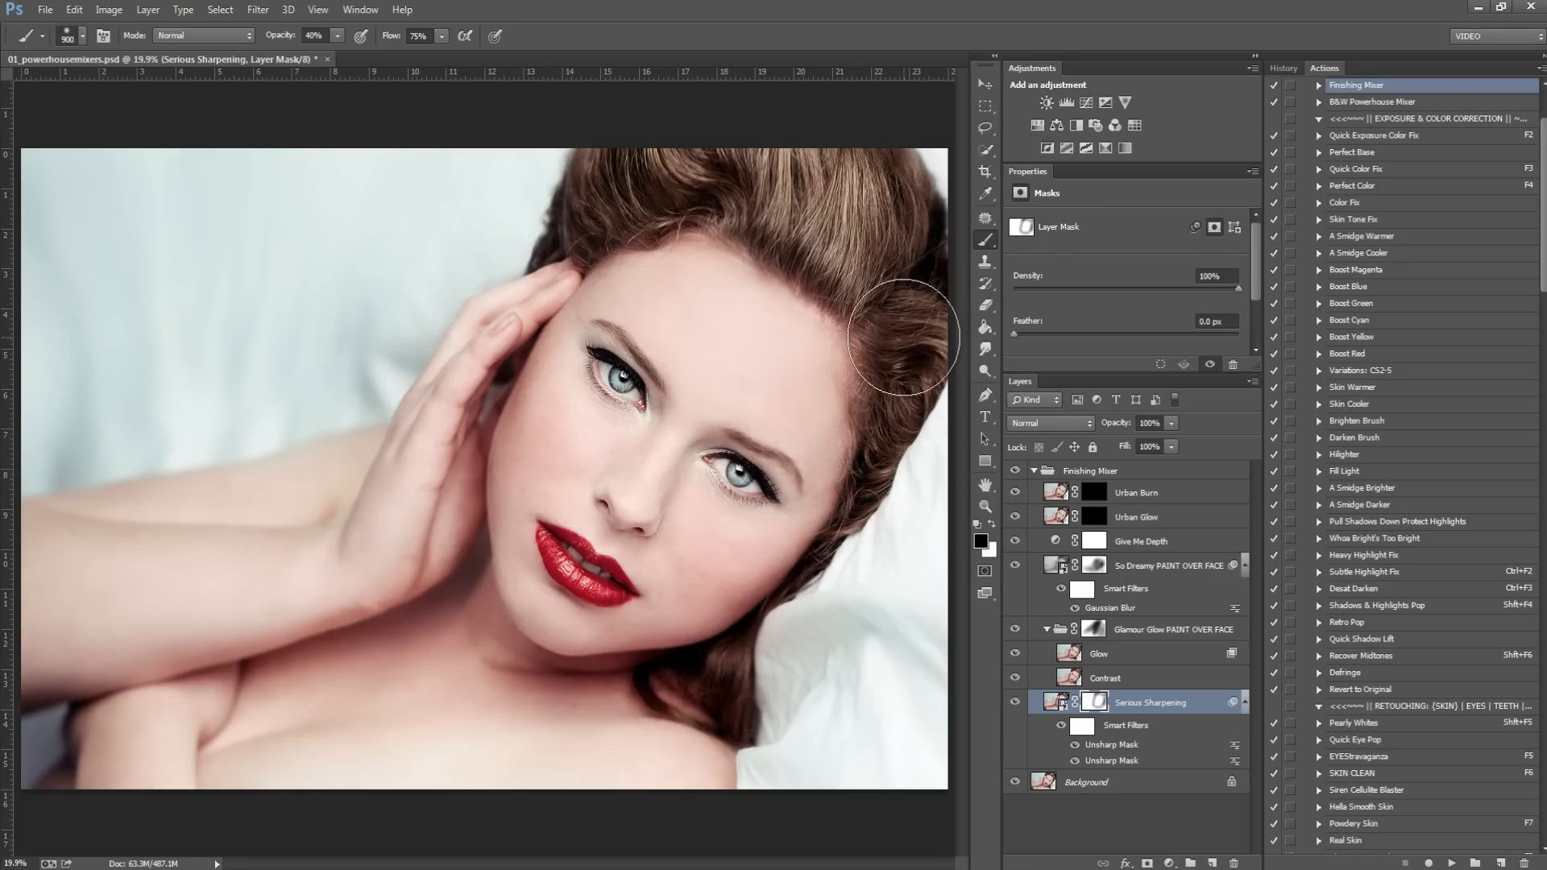
Step: Reduce the brush to 45 px and work on the Serious Sharpening mask around the eyes, swapping black and white as needed
{"action": "key", "text": "bracketleft"}
{"action": "key", "text": "bracketleft"}
{"action": "key", "text": "bracketleft"}
{"action": "key", "text": "bracketleft"}
{"action": "key", "text": "bracketleft"}
{"action": "key", "text": "bracketleft"}
{"action": "key", "text": "bracketleft"}
{"action": "key", "text": "bracketleft"}
{"action": "key", "text": "bracketleft"}
{"action": "key", "text": "bracketleft"}
{"action": "key", "text": "bracketleft"}
{"action": "key", "text": "bracketleft"}
{"action": "key", "text": "bracketleft"}
{"action": "key", "text": "bracketleft"}
{"action": "scroll", "coordinate": [610, 377], "scroll_direction": "up", "scroll_amount": 2}
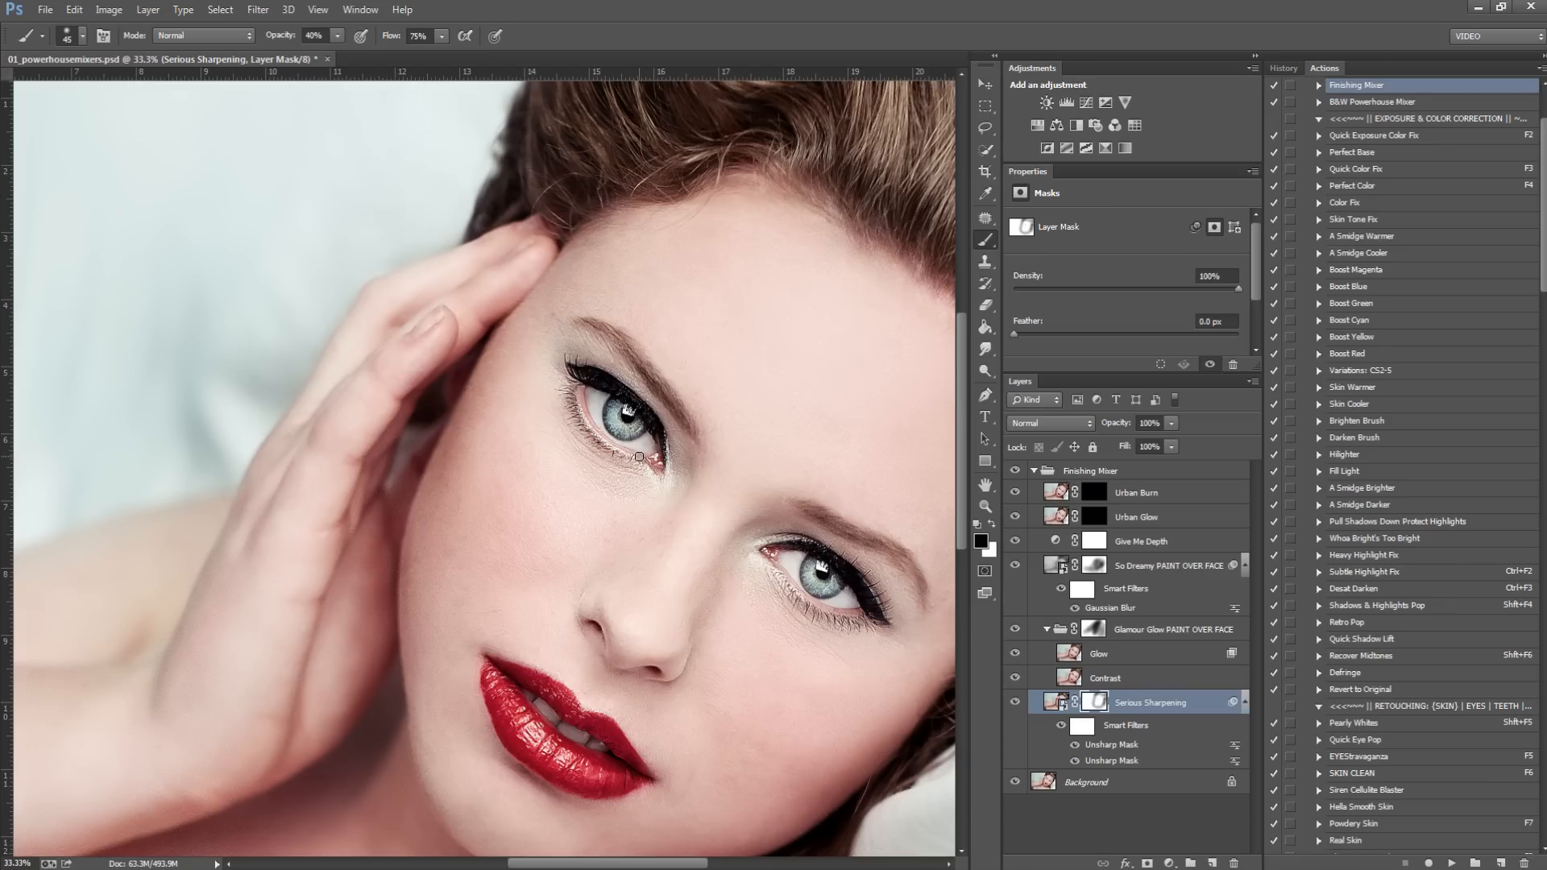
{"action": "key", "text": "x"}
{"action": "key", "text": "x"}
{"action": "key", "text": "x"}
{"action": "key", "text": "x"}
{"action": "scroll", "coordinate": [753, 640], "scroll_direction": "down", "scroll_amount": 3}
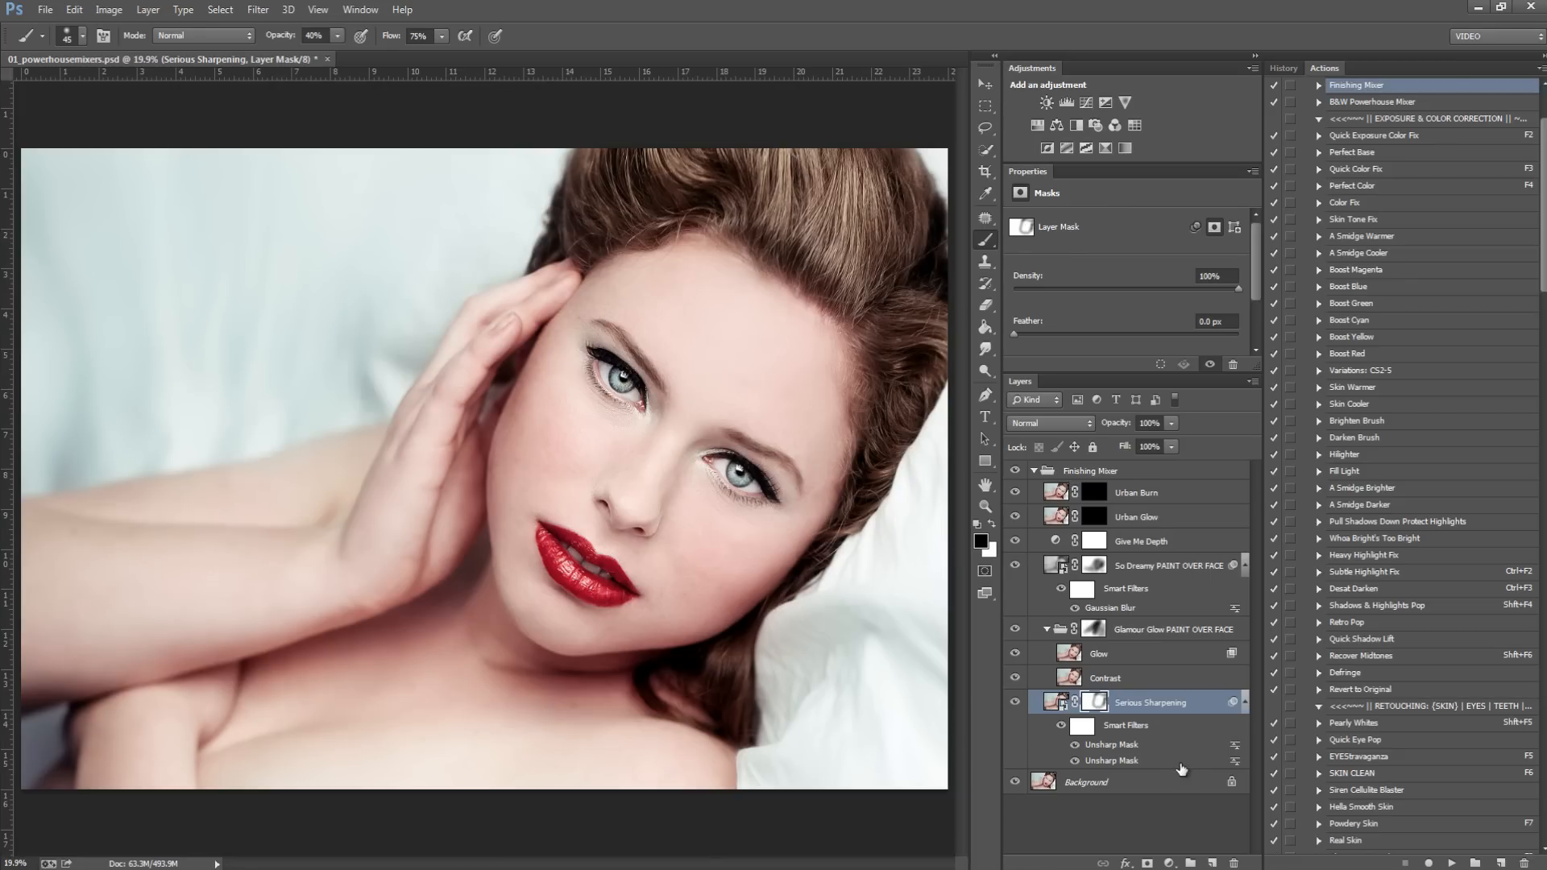
Step: Paint white over the hair on the Urban Glow mask with a 700 px brush at 30% opacity
{"action": "left_click", "coordinate": [1166, 474]}
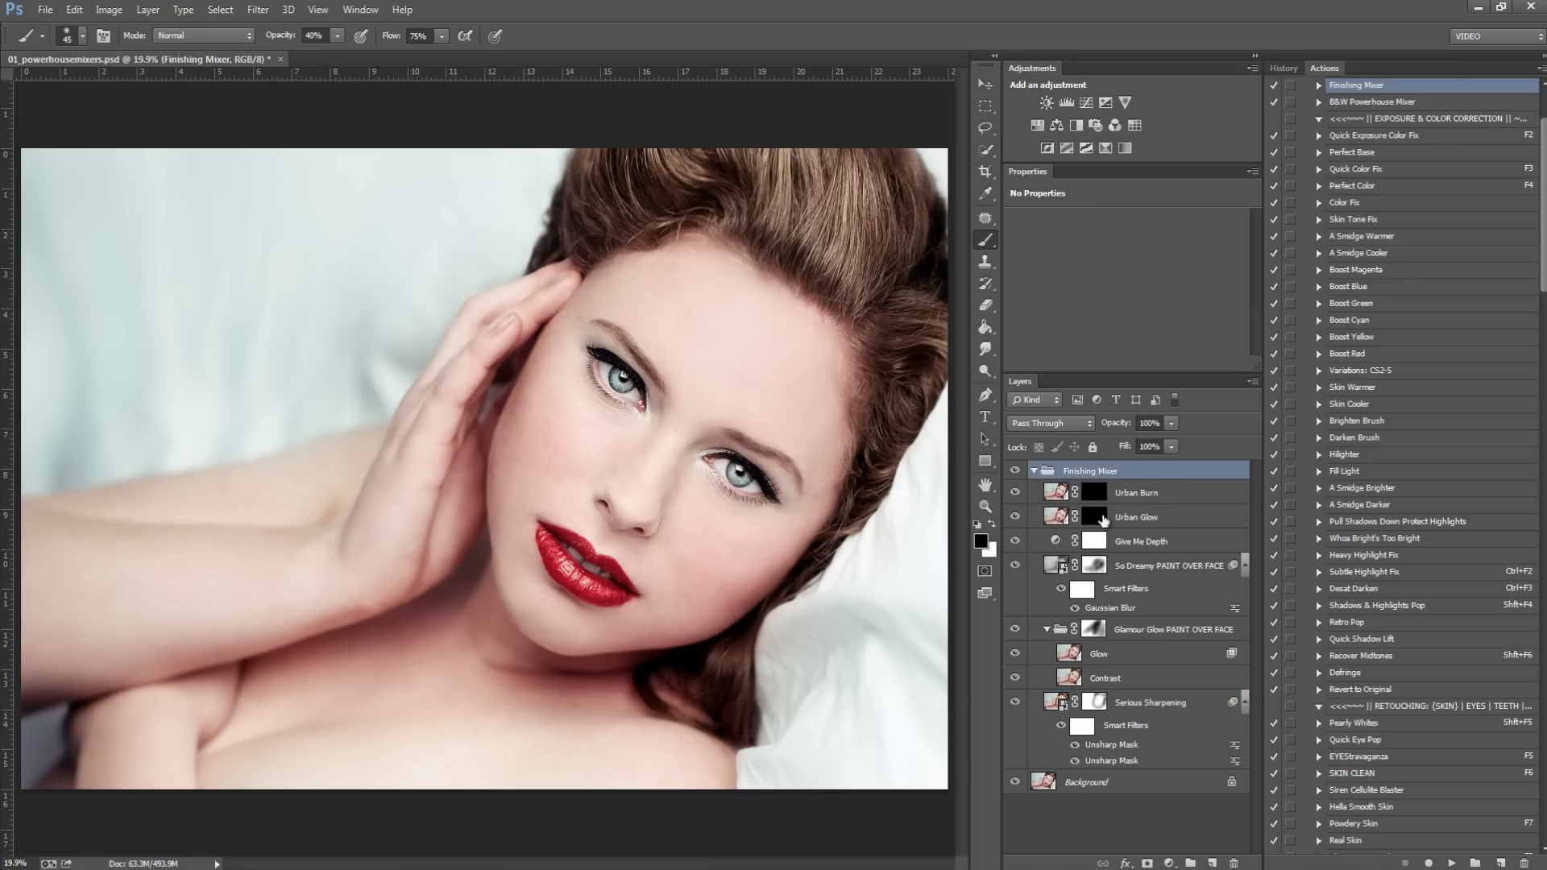
{"action": "left_click", "coordinate": [1099, 518]}
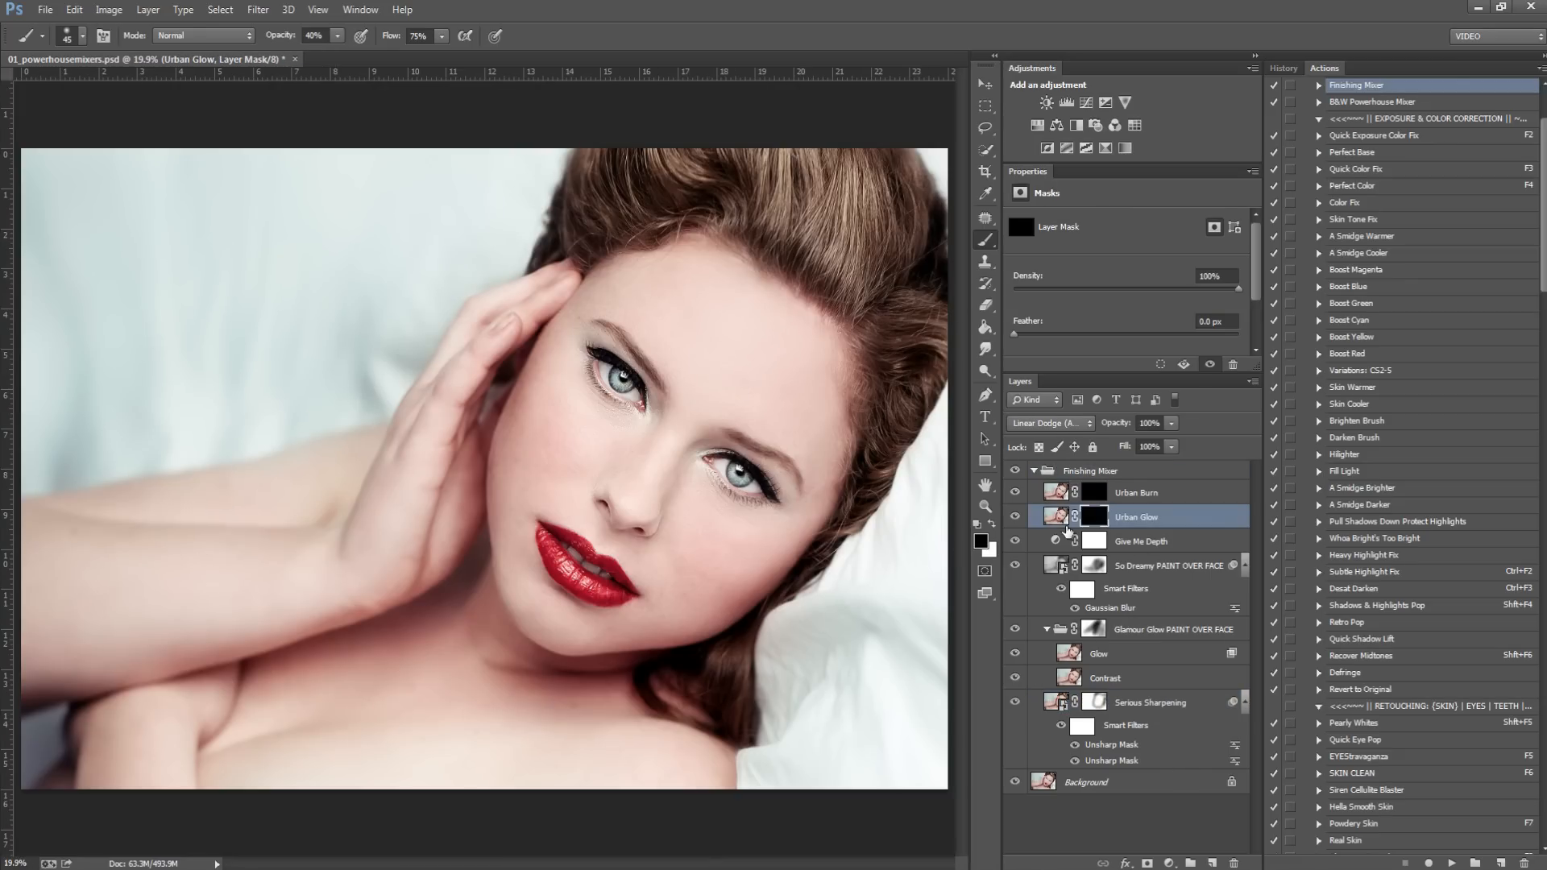
{"action": "key", "text": "bracketright"}
{"action": "key", "text": "bracketright"}
{"action": "key", "text": "bracketright"}
{"action": "key", "text": "bracketright"}
{"action": "key", "text": "bracketright"}
{"action": "key", "text": "bracketright"}
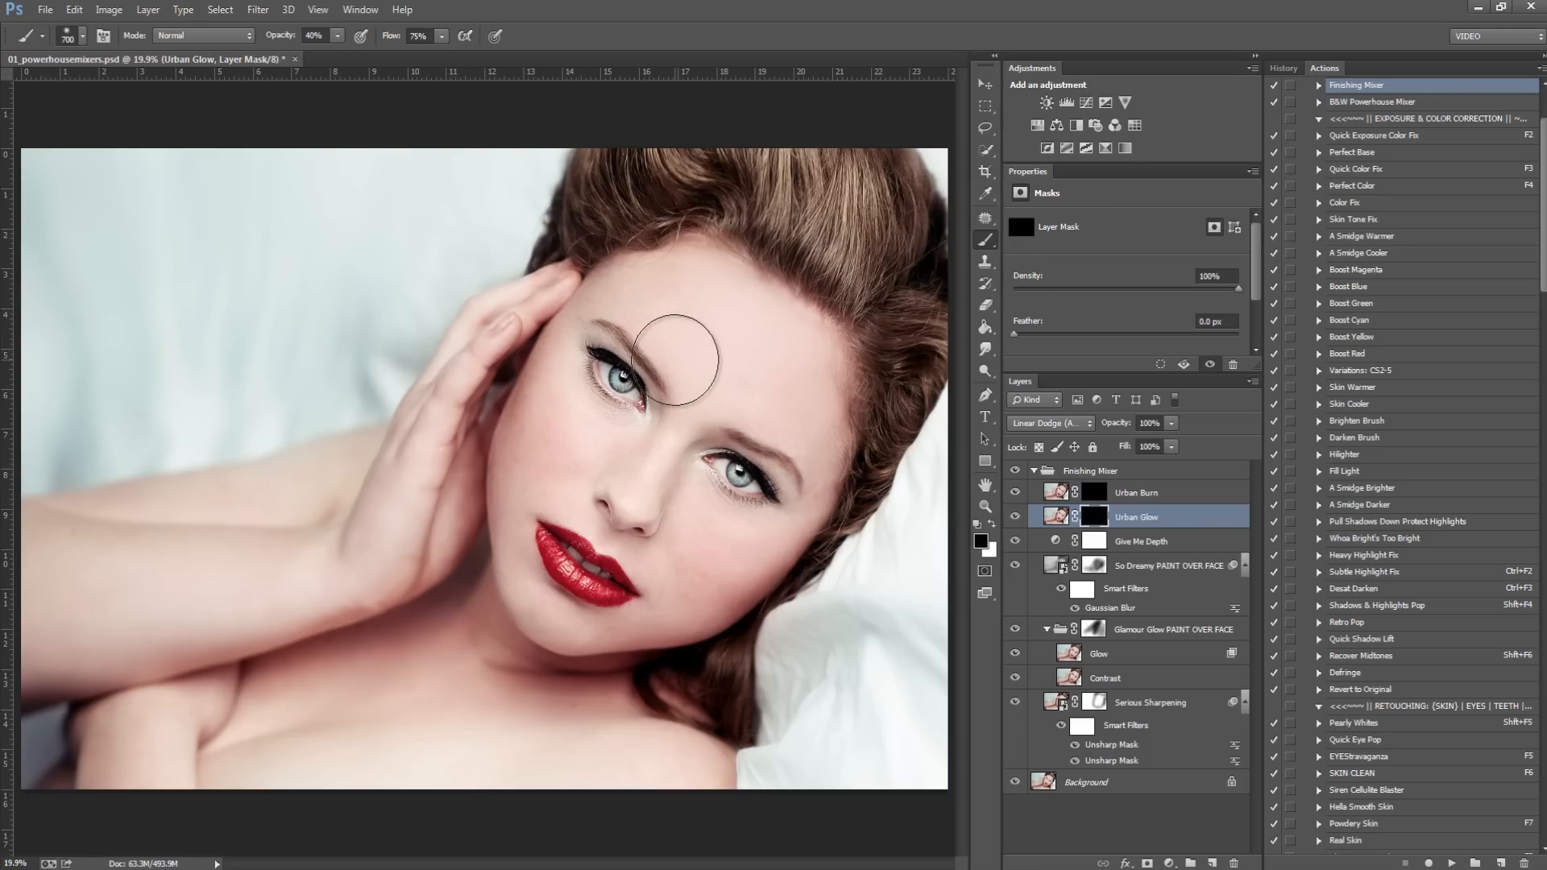
{"action": "key", "text": "x"}
{"action": "key", "text": "3"}
{"action": "mouse_move", "coordinate": [605, 216]}
{"action": "left_mouse_down"}
{"action": "mouse_move", "coordinate": [651, 172]}
{"action": "mouse_move", "coordinate": [715, 172]}
{"action": "mouse_move", "coordinate": [788, 239]}
{"action": "mouse_move", "coordinate": [797, 185]}
{"action": "mouse_move", "coordinate": [883, 297]}
{"action": "mouse_move", "coordinate": [867, 173]}
{"action": "mouse_move", "coordinate": [916, 276]}
{"action": "mouse_move", "coordinate": [923, 352]}
{"action": "left_mouse_up"}
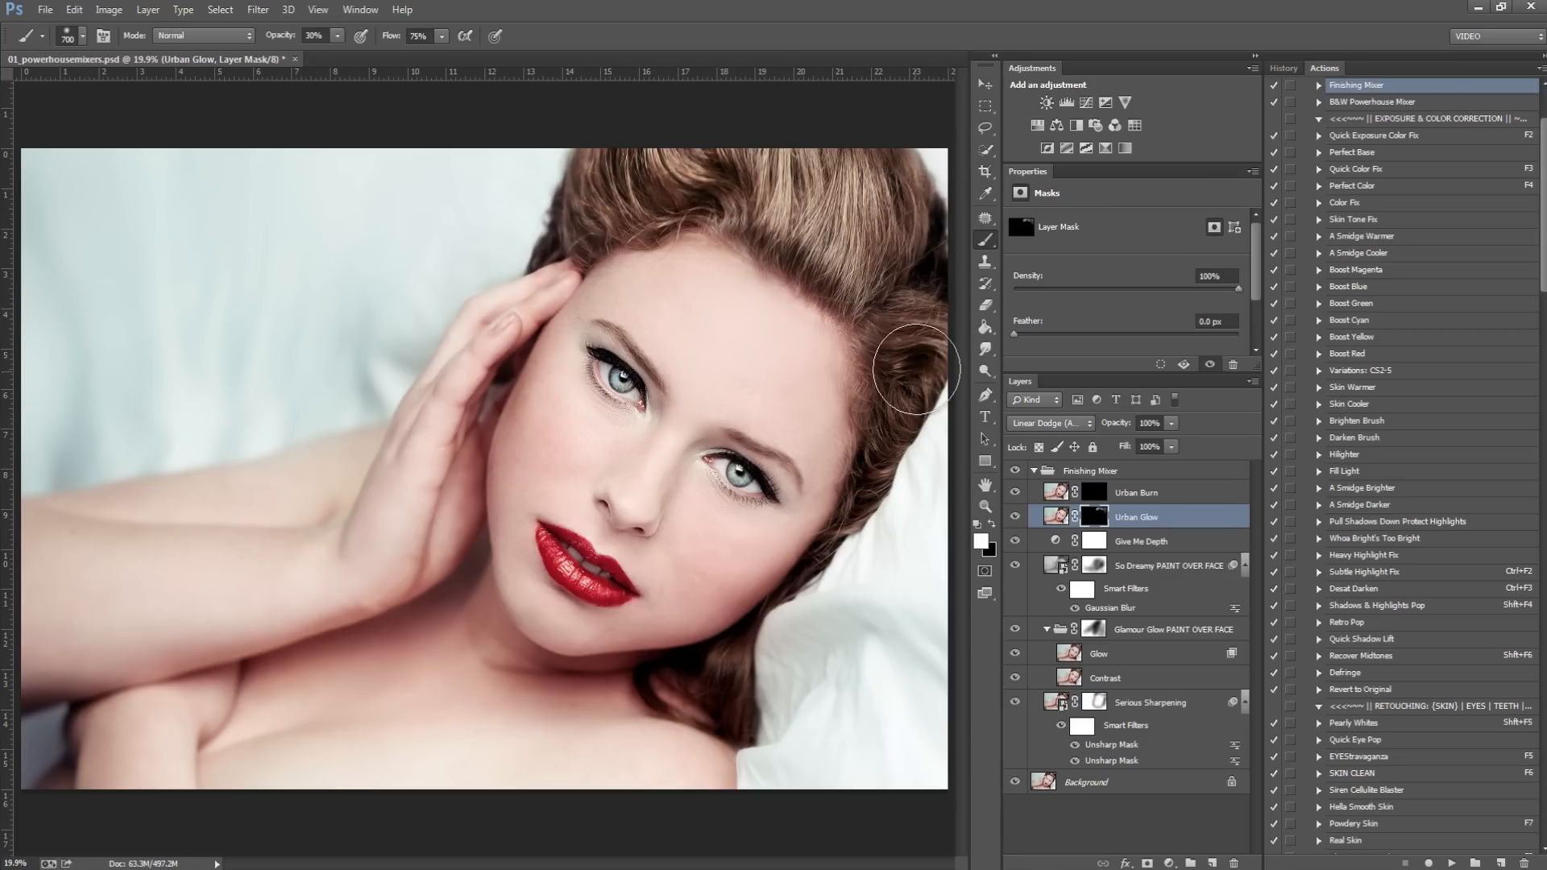
Step: Build up the Urban Glow along the side curls with a smaller brush, and across the upper hair with a 600 px brush
{"action": "key", "text": "bracketleft"}
{"action": "key", "text": "bracketleft"}
{"action": "key", "text": "bracketleft"}
{"action": "key", "text": "bracketleft"}
{"action": "key", "text": "bracketleft"}
{"action": "left_click_drag", "start_coordinate": [930, 315], "coordinate": [869, 513]}
{"action": "mouse_move", "coordinate": [776, 622]}
{"action": "left_mouse_down"}
{"action": "mouse_move", "coordinate": [748, 637]}
{"action": "mouse_move", "coordinate": [738, 712]}
{"action": "mouse_move", "coordinate": [750, 640]}
{"action": "mouse_move", "coordinate": [808, 582]}
{"action": "left_mouse_up"}
{"action": "key", "text": "bracketright"}
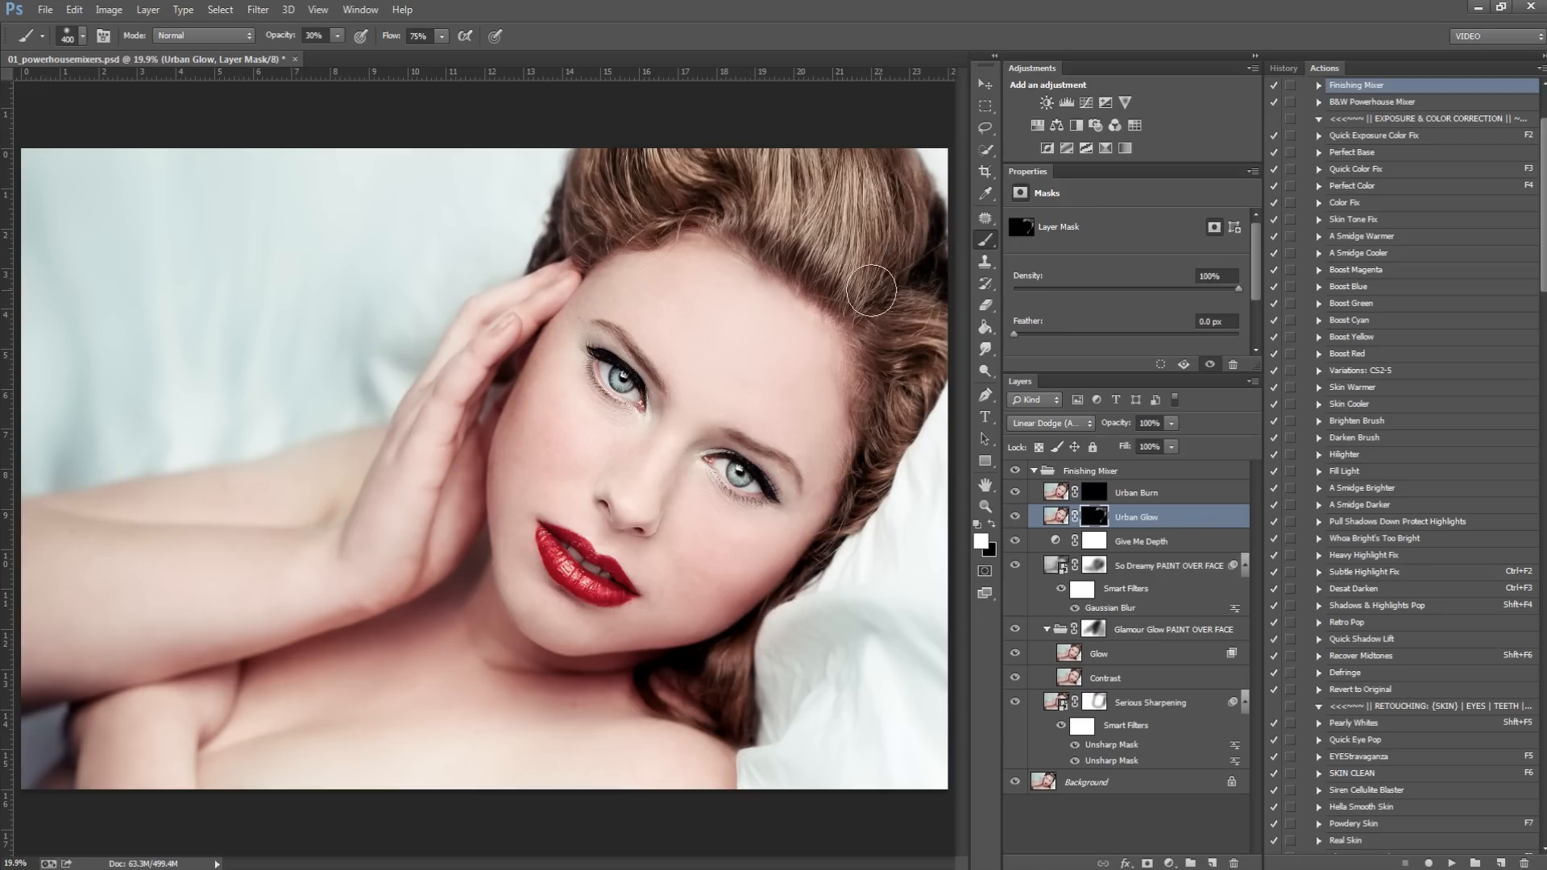
{"action": "key", "text": "bracketright"}
{"action": "key", "text": "bracketright"}
{"action": "key", "text": "bracketright"}
{"action": "mouse_move", "coordinate": [648, 173]}
{"action": "left_mouse_down"}
{"action": "mouse_move", "coordinate": [879, 159]}
{"action": "mouse_move", "coordinate": [902, 185]}
{"action": "mouse_move", "coordinate": [924, 464]}
{"action": "left_mouse_up"}
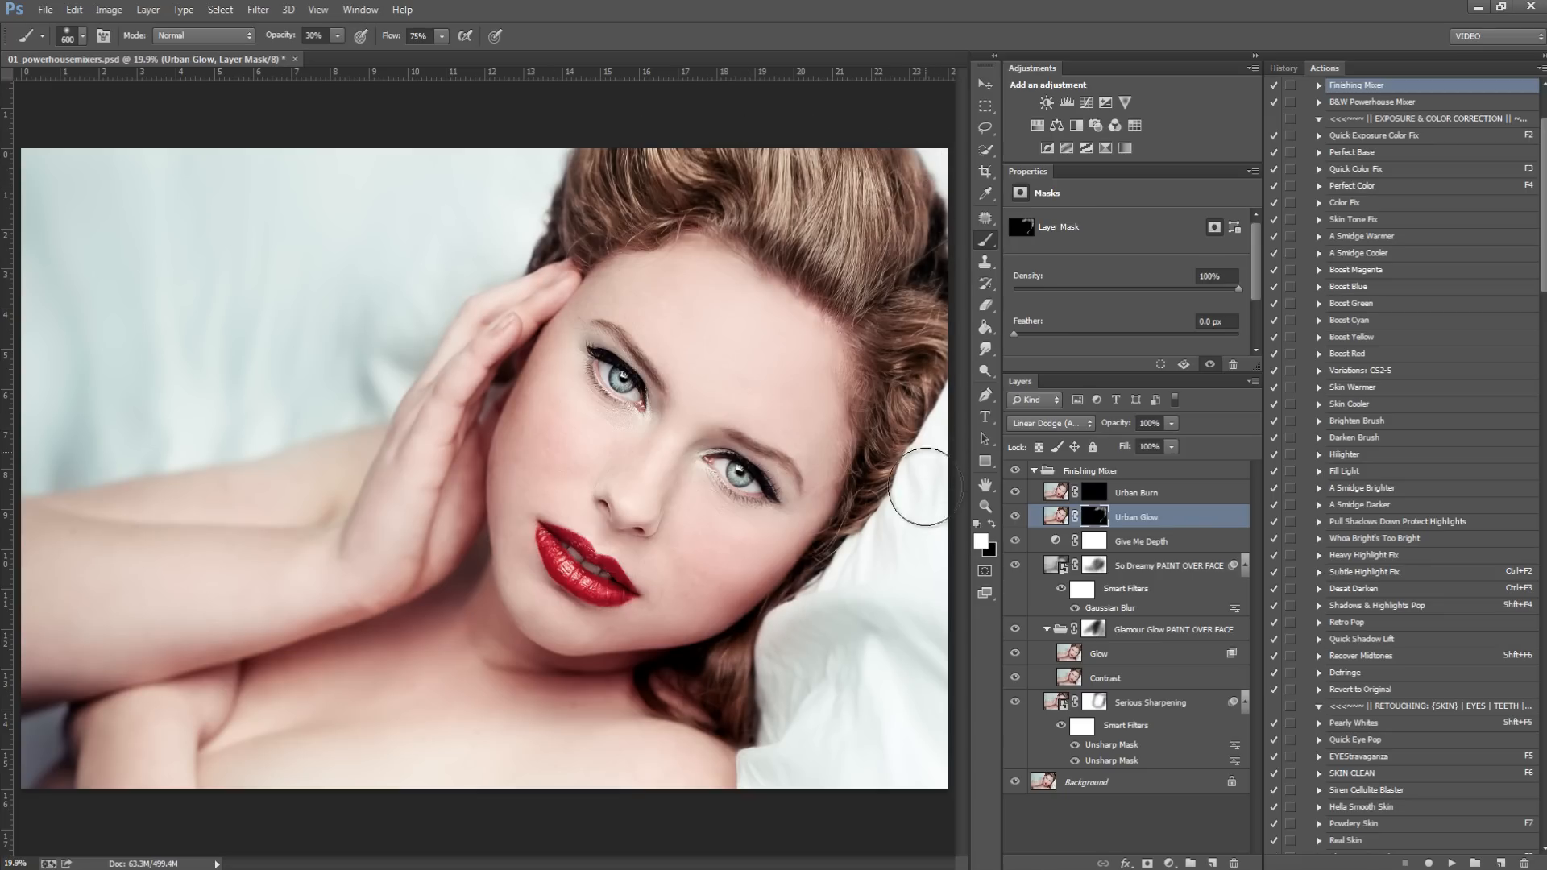
Step: Work the Urban Glow effect over the lips with a small brush, starting at 150 px
{"action": "key", "text": "bracketleft"}
{"action": "key", "text": "bracketleft"}
{"action": "key", "text": "bracketleft"}
{"action": "key", "text": "bracketleft"}
{"action": "key", "text": "bracketleft"}
{"action": "key", "text": "bracketleft"}
{"action": "key", "text": "bracketleft"}
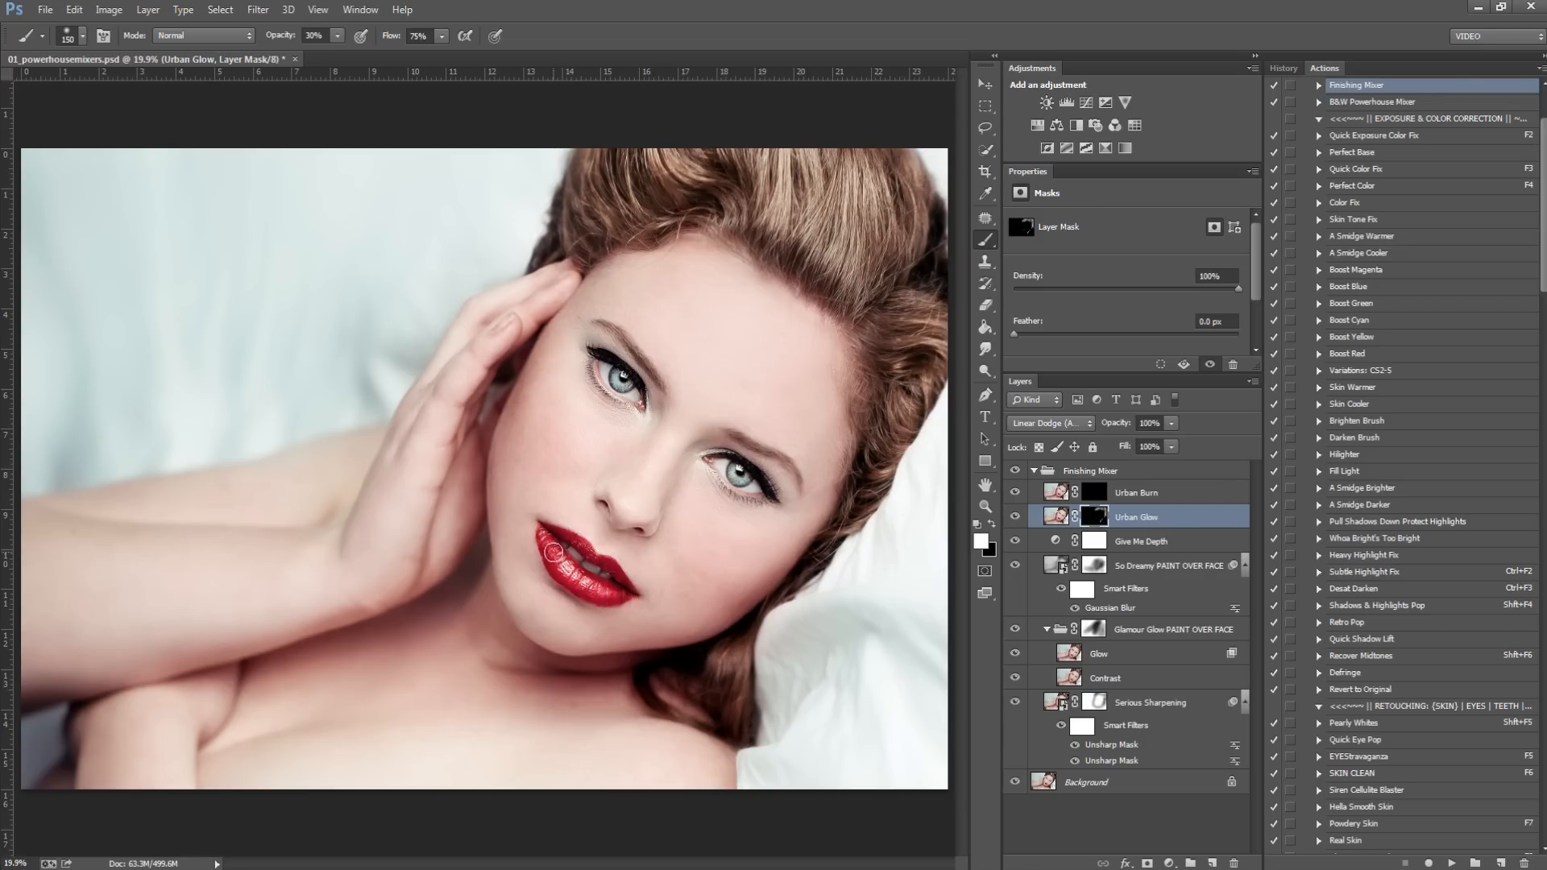
{"action": "key", "text": "bracketleft"}
{"action": "key", "text": "bracketleft"}
{"action": "key", "text": "bracketleft"}
{"action": "key", "text": "bracketright"}
{"action": "key", "text": "bracketright"}
Step: Paint white along the hair on the Urban Burn mask at 30% opacity, enlarging the brush to 300 px
{"action": "left_click", "coordinate": [1115, 495]}
{"action": "key", "text": "bracketright"}
{"action": "key", "text": "bracketright"}
{"action": "key", "text": "bracketright"}
{"action": "key", "text": "bracketright"}
{"action": "mouse_move", "coordinate": [742, 636]}
{"action": "left_mouse_down"}
{"action": "mouse_move", "coordinate": [861, 510]}
{"action": "mouse_move", "coordinate": [878, 343]}
{"action": "mouse_move", "coordinate": [880, 387]}
{"action": "mouse_move", "coordinate": [927, 281]}
{"action": "mouse_move", "coordinate": [786, 319]}
{"action": "mouse_move", "coordinate": [793, 371]}
{"action": "mouse_move", "coordinate": [845, 337]}
{"action": "mouse_move", "coordinate": [926, 180]}
{"action": "left_mouse_up"}
{"action": "key", "text": "bracketright"}
{"action": "key", "text": "bracketright"}
{"action": "left_click_drag", "start_coordinate": [529, 199], "coordinate": [548, 264]}
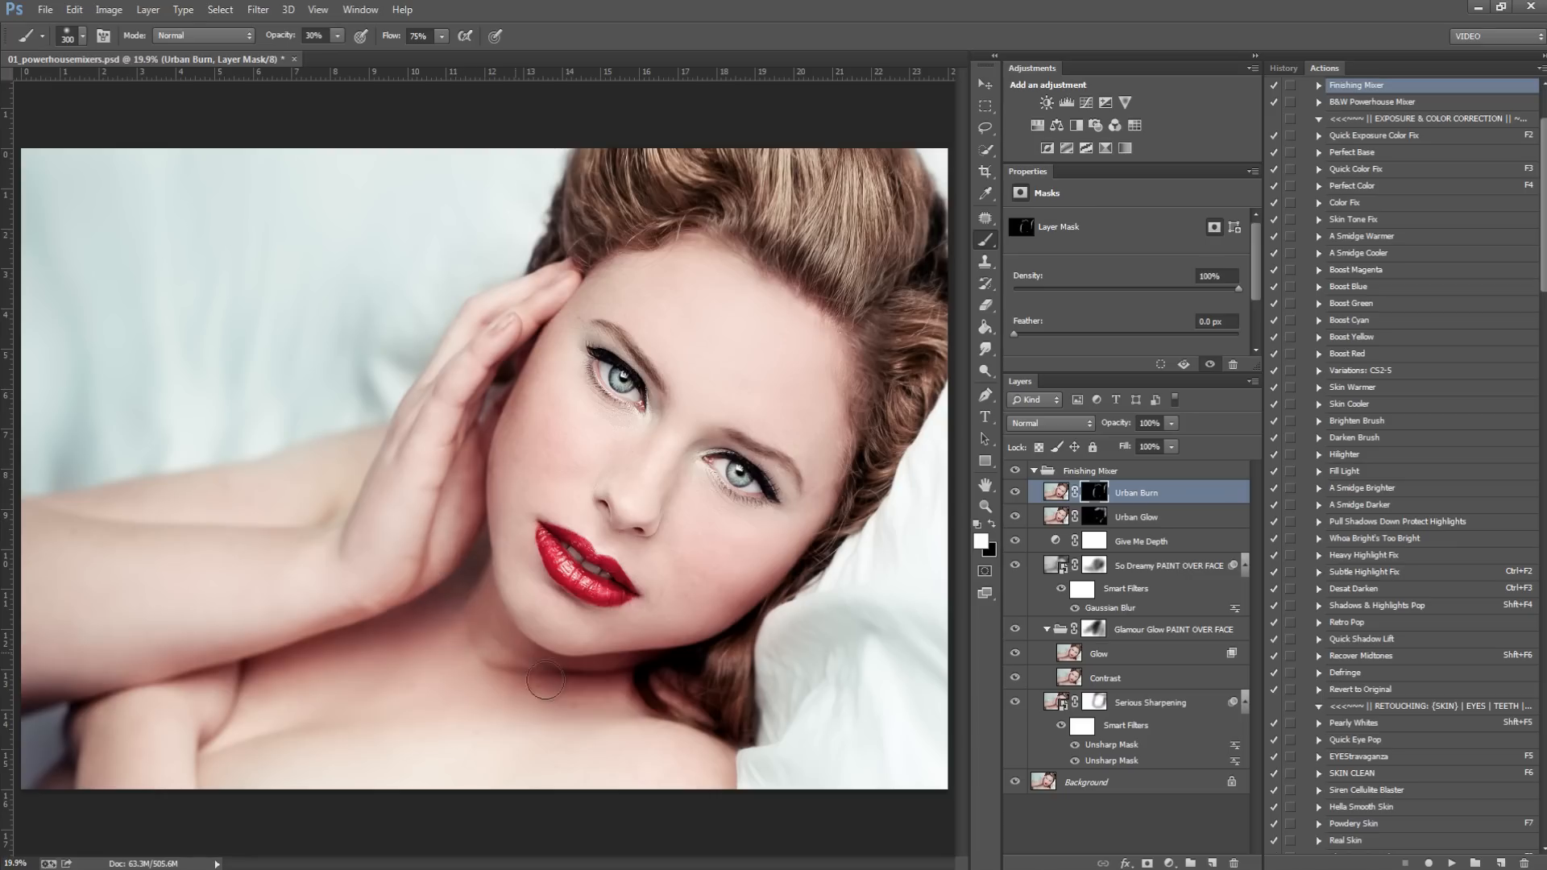
Step: Lower the Finishing Mixer group's opacity to 72%
{"action": "left_click", "coordinate": [1118, 476]}
{"action": "left_click", "coordinate": [1173, 423]}
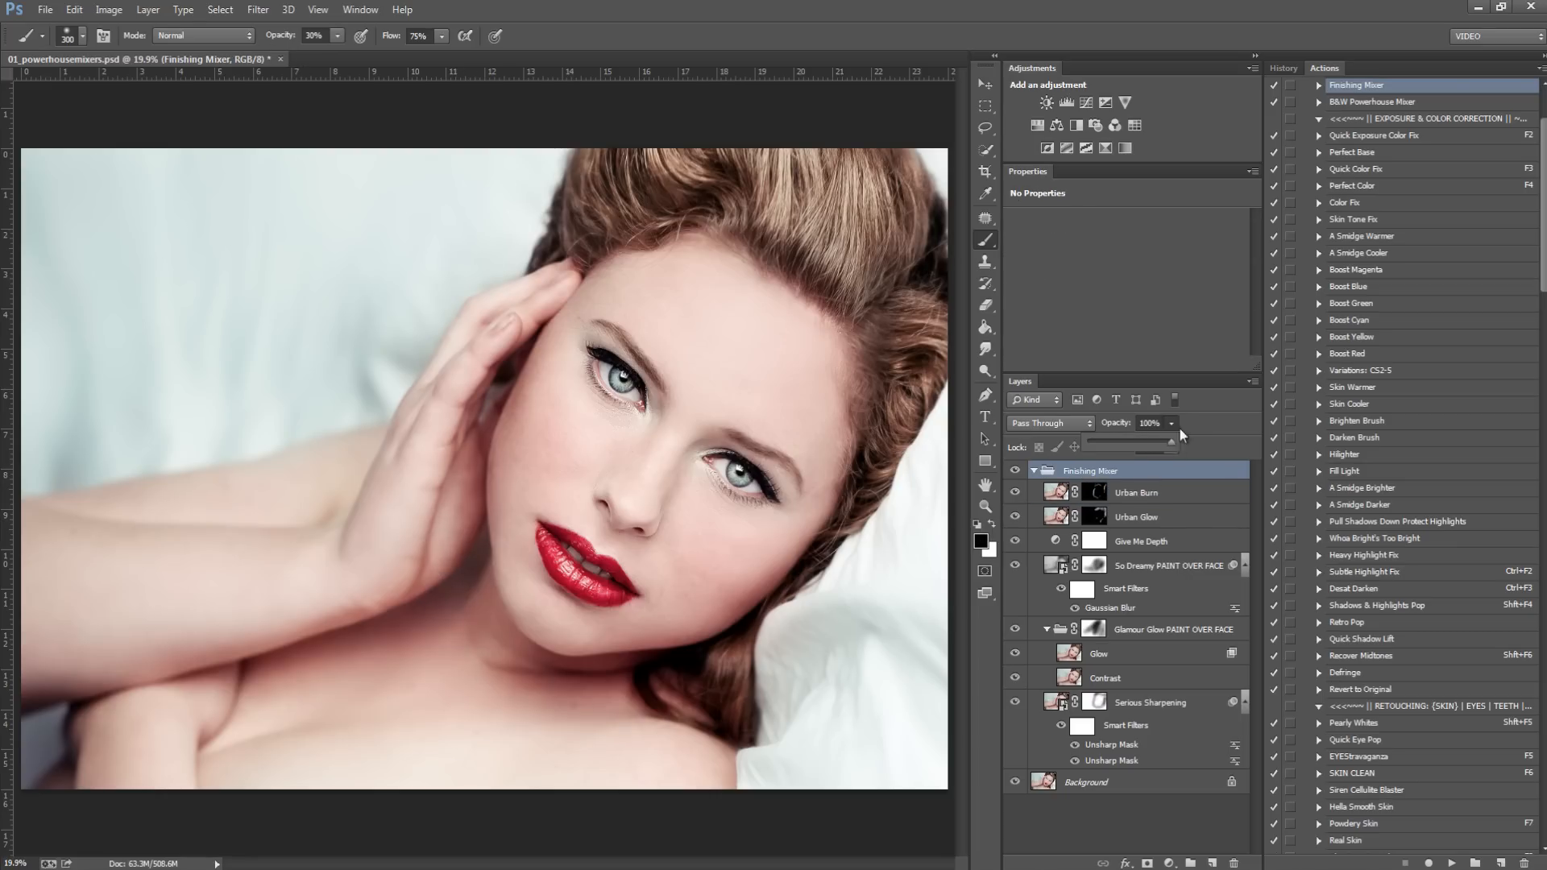
{"action": "left_click_drag", "start_coordinate": [1102, 440], "coordinate": [1143, 451]}
{"action": "left_click_drag", "start_coordinate": [1145, 442], "coordinate": [1152, 445]}
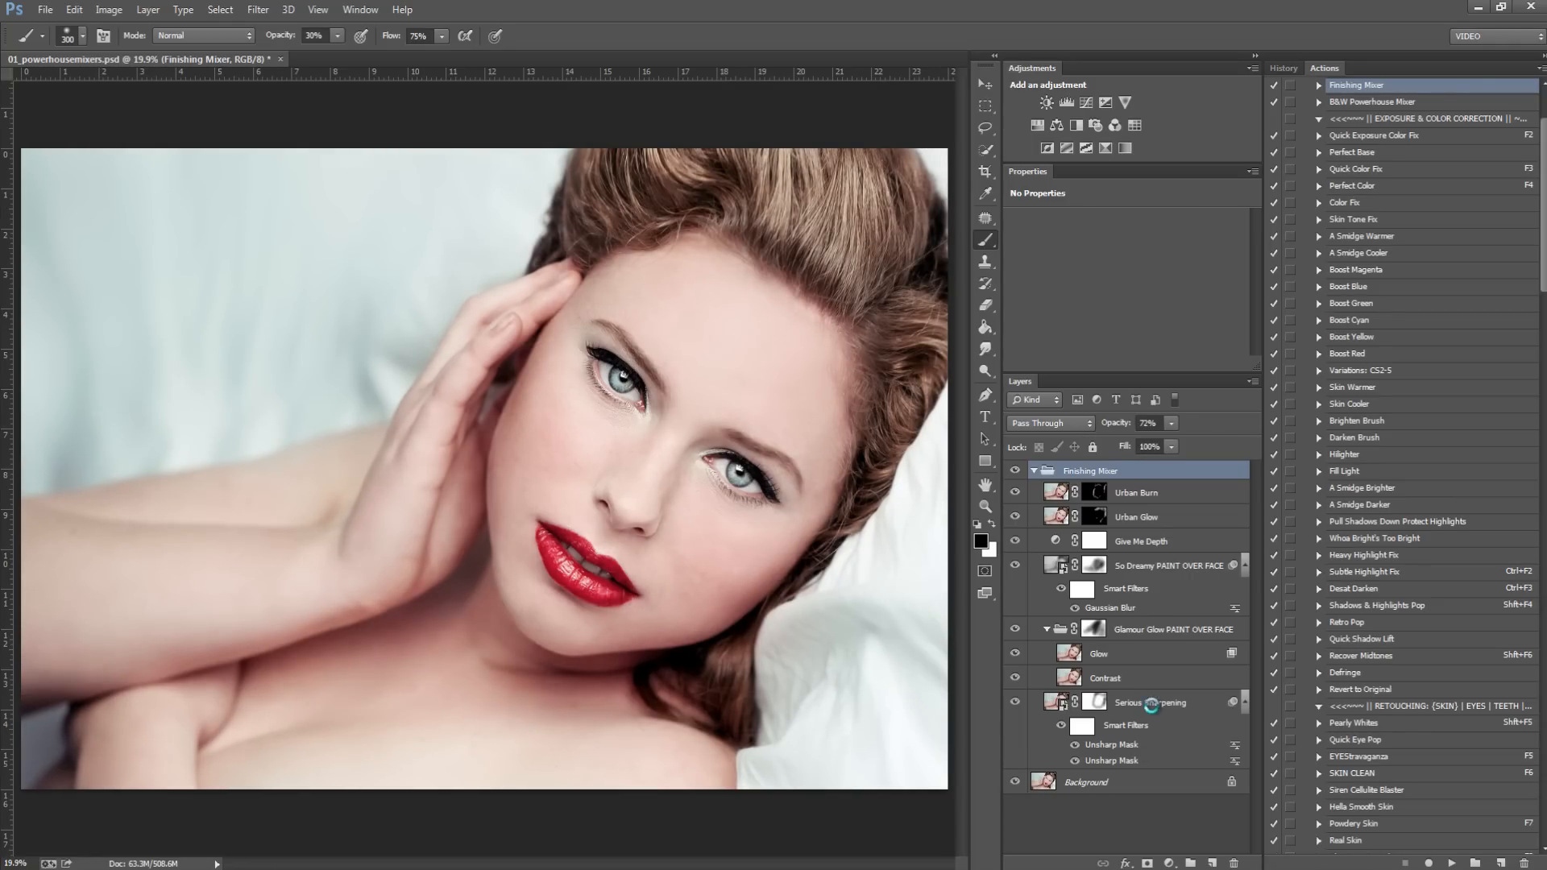
Step: Merge all visible layers into the background and save the document
{"action": "key", "text": "ctrl+shift+e"}
{"action": "key", "text": "ctrl+s"}
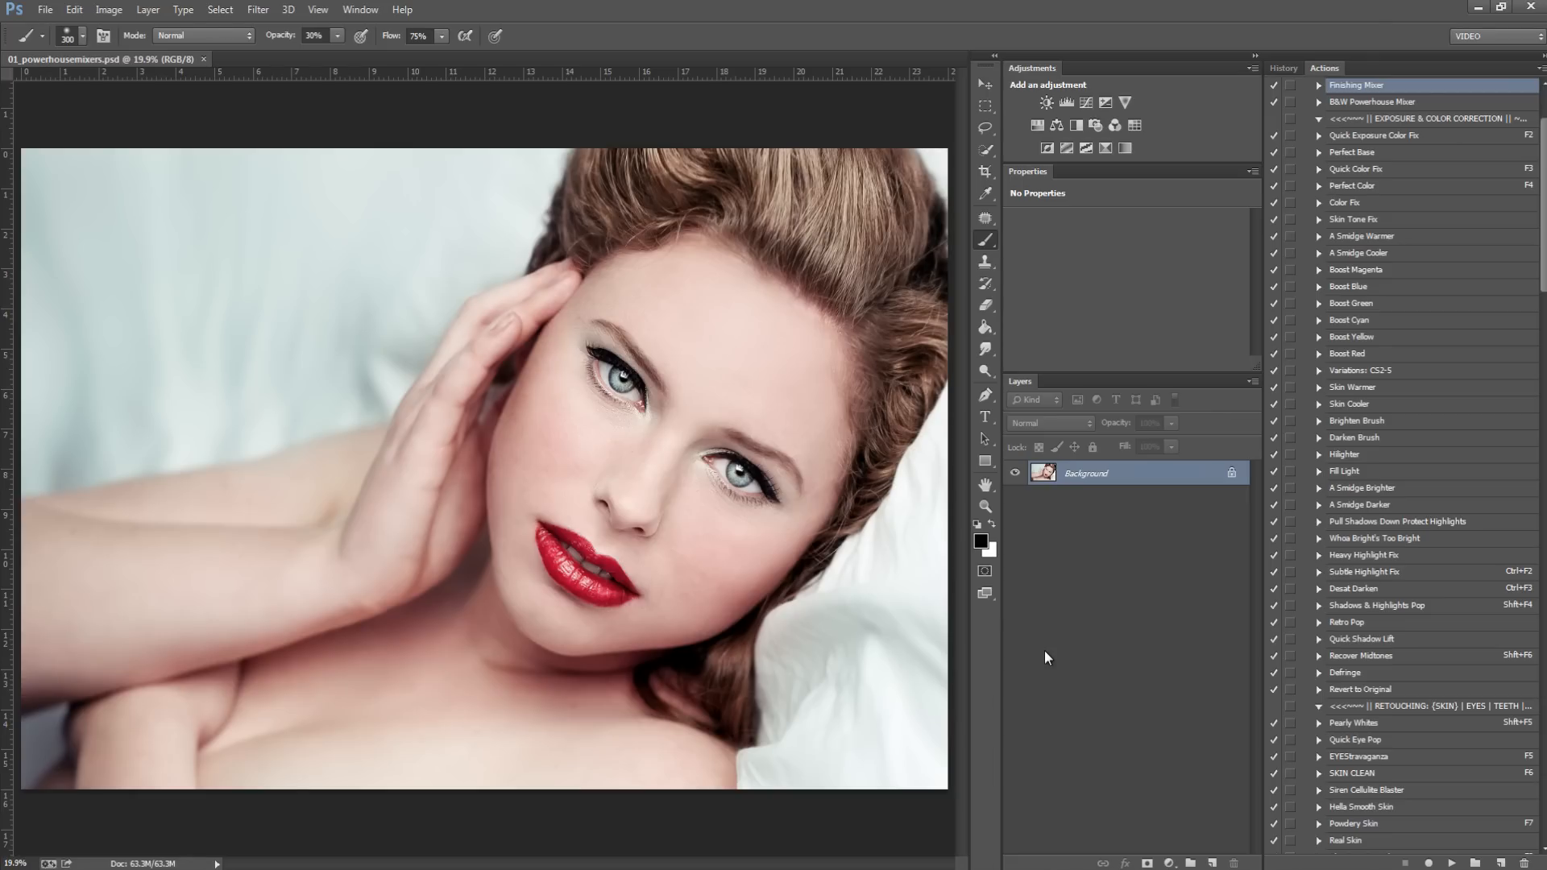
Step: Run the B&W Powerhouse Mixer action on the merged portrait
{"action": "left_click", "coordinate": [1404, 103]}
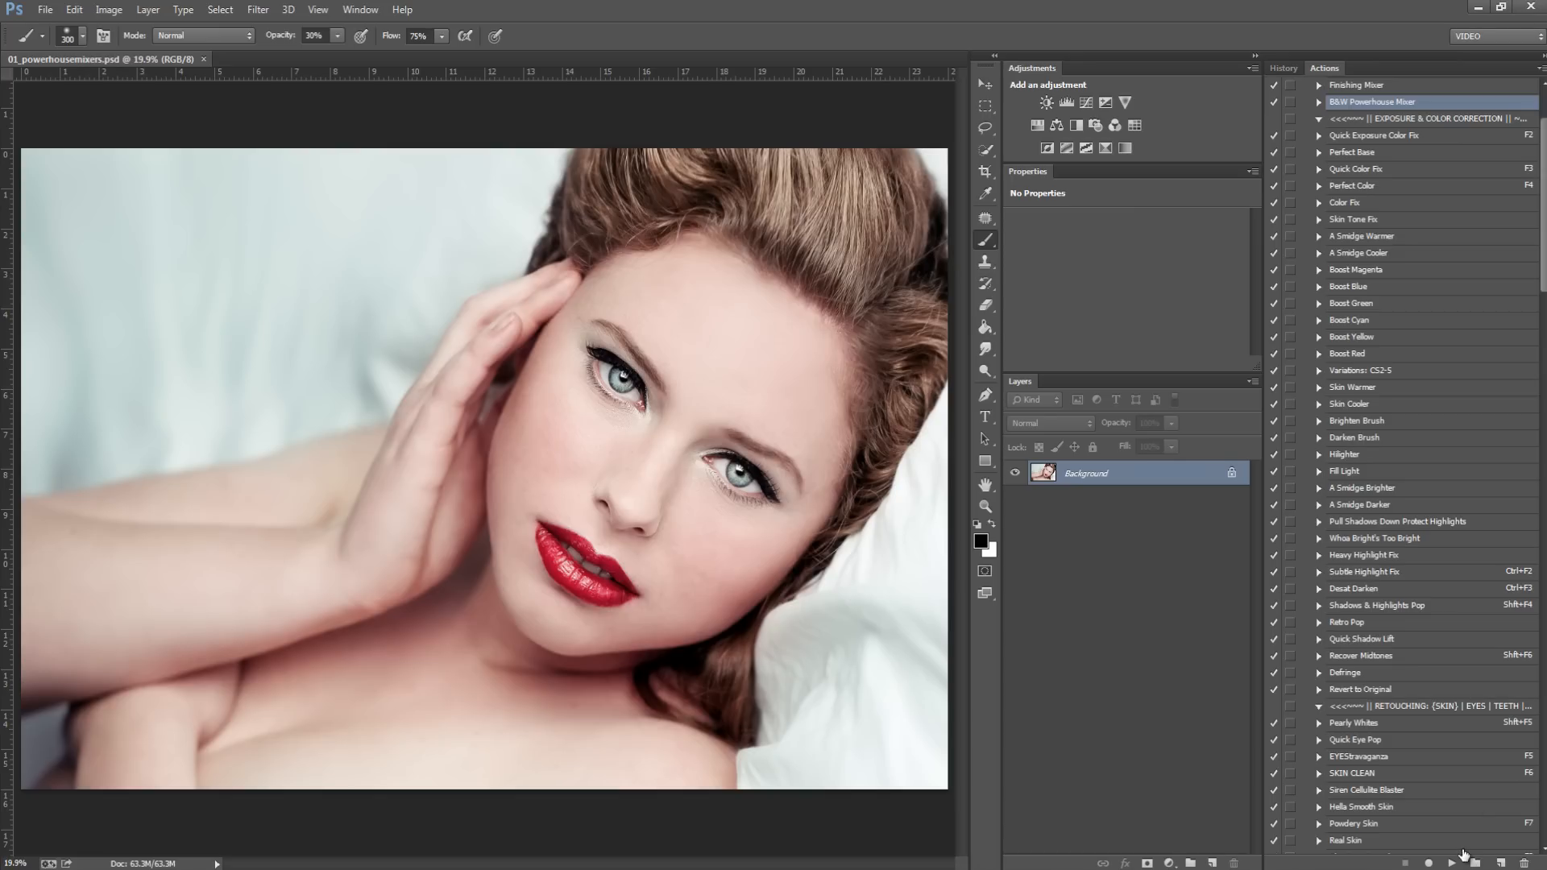
{"action": "left_click", "coordinate": [1450, 863]}
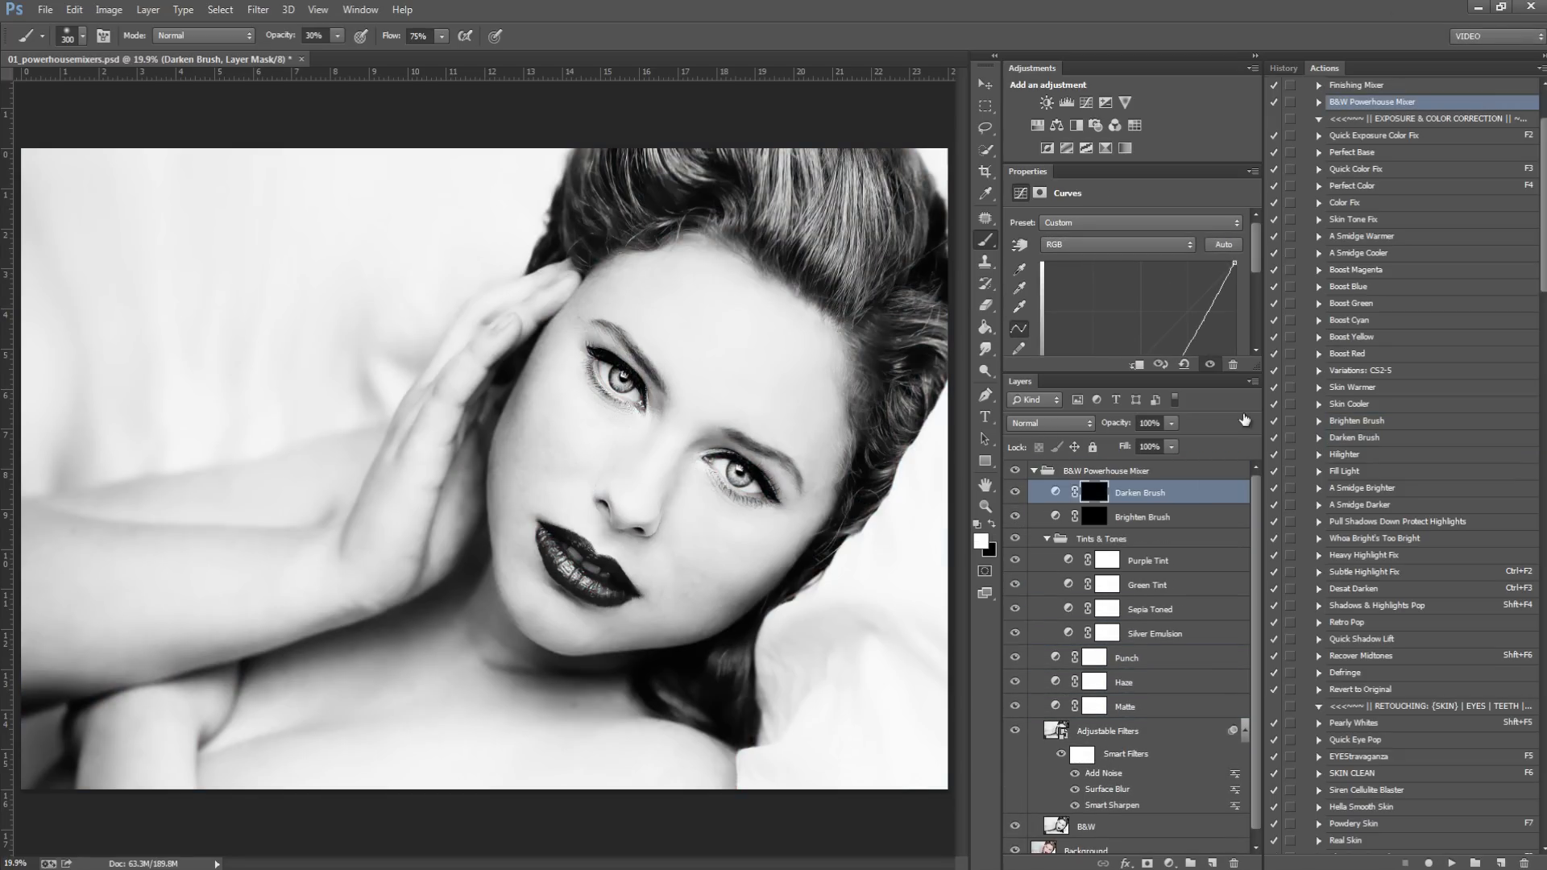
{"action": "left_click_drag", "start_coordinate": [1257, 641], "coordinate": [1255, 696]}
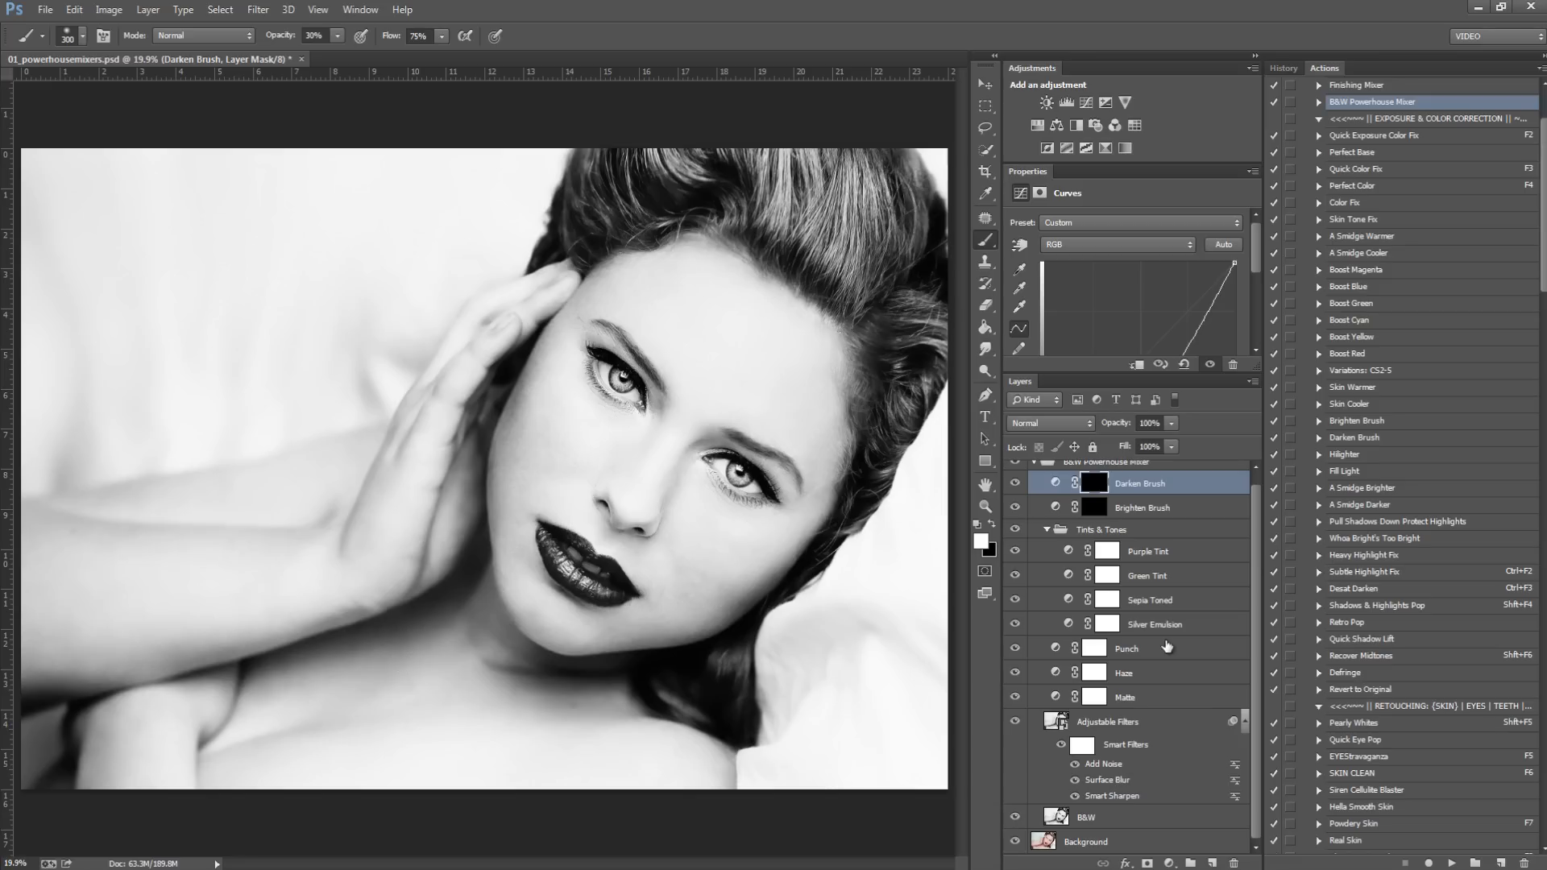
Step: Examine the Adjustable Filters layer's effect up close on the skin by switching its visibility off and on
{"action": "left_click", "coordinate": [986, 507]}
{"action": "left_click", "coordinate": [709, 453]}
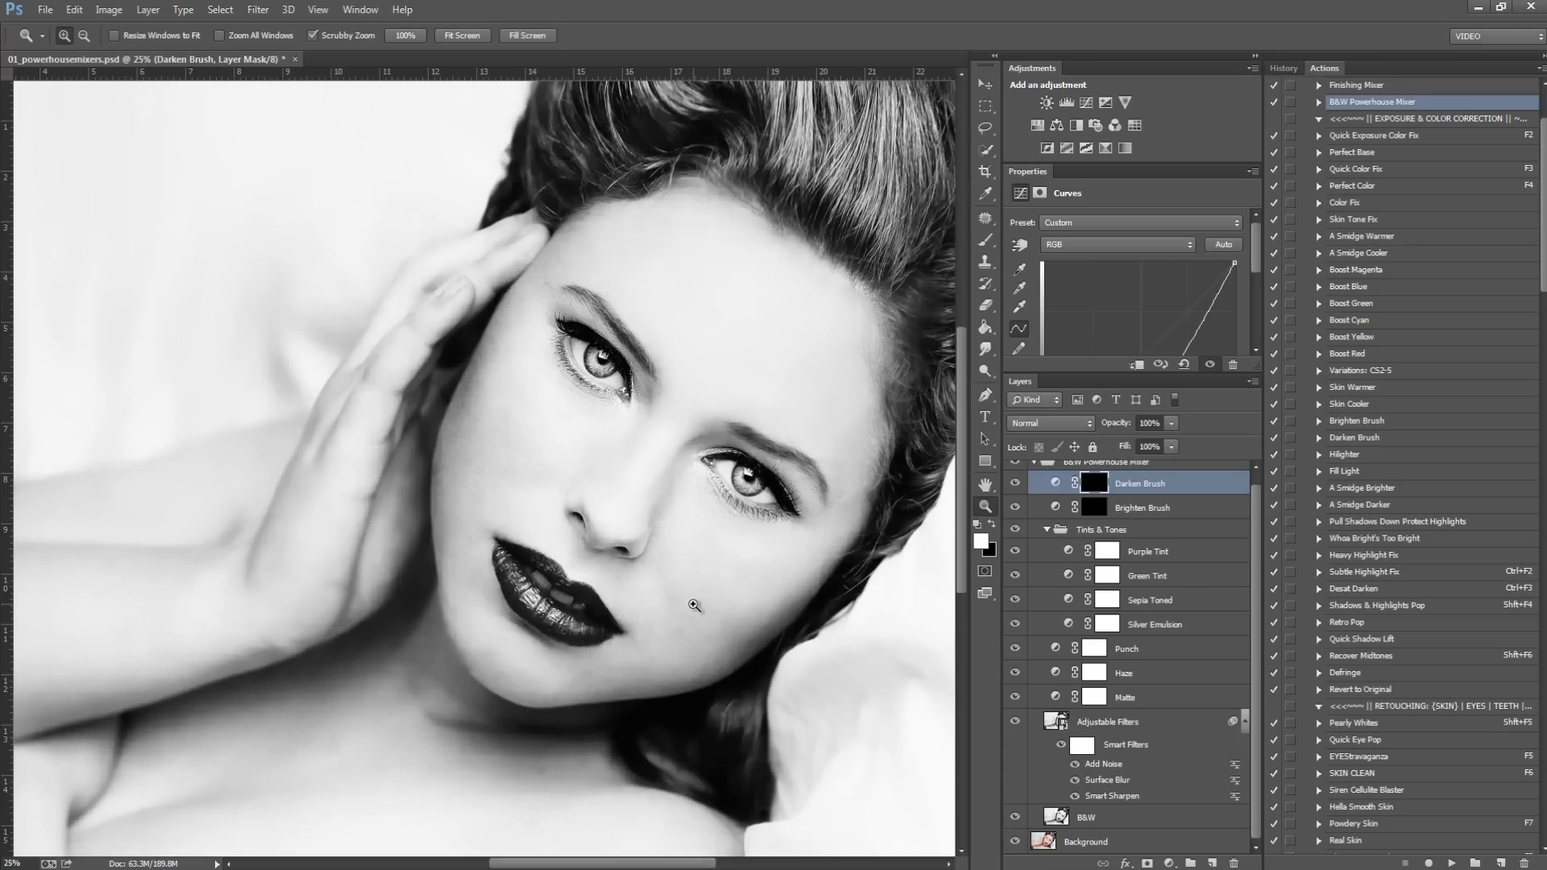
{"action": "left_click", "coordinate": [693, 608]}
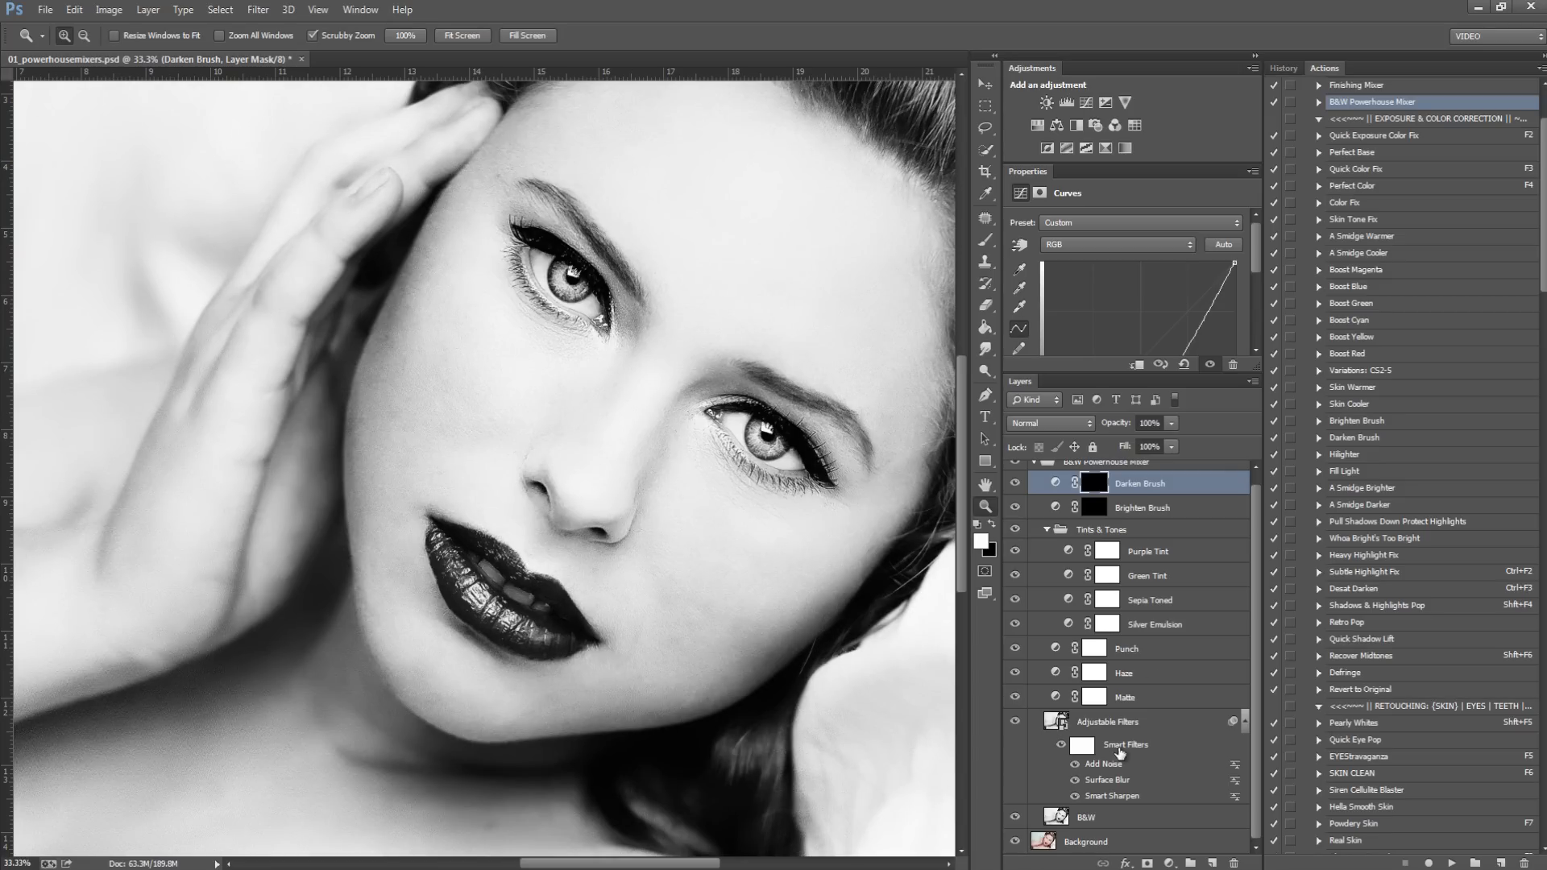
{"action": "left_click_drag", "start_coordinate": [530, 591], "coordinate": [933, 462]}
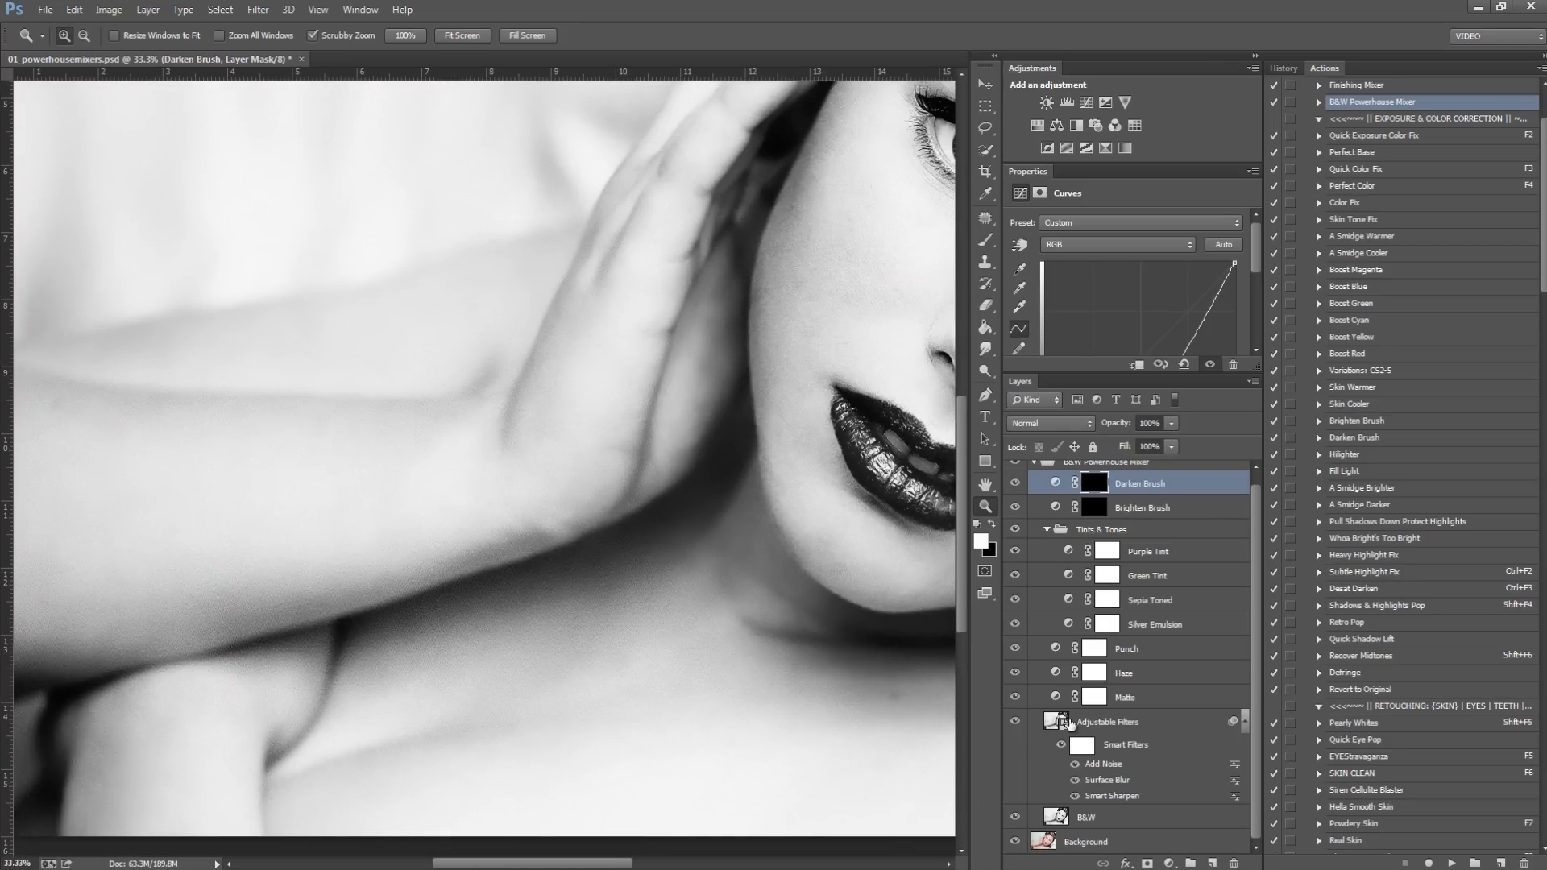
{"action": "left_click", "coordinate": [1017, 719]}
{"action": "left_click", "coordinate": [1017, 719]}
{"action": "left_click", "coordinate": [1015, 725]}
{"action": "left_click_drag", "start_coordinate": [677, 590], "coordinate": [207, 726]}
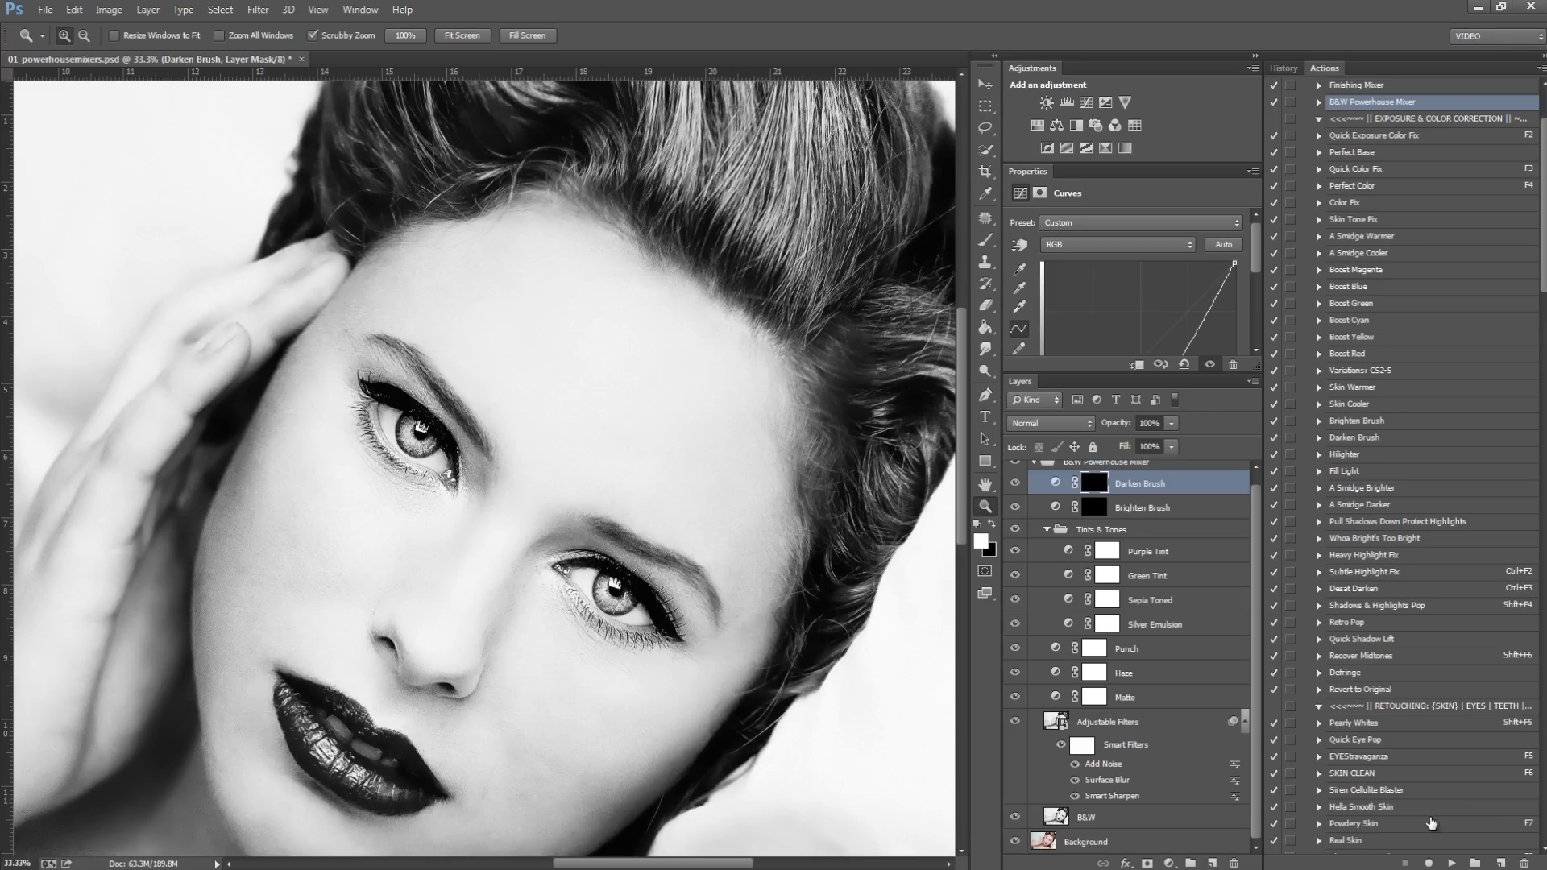
Step: Raise the Matte layer's opacity to 43%
{"action": "left_click", "coordinate": [1134, 706]}
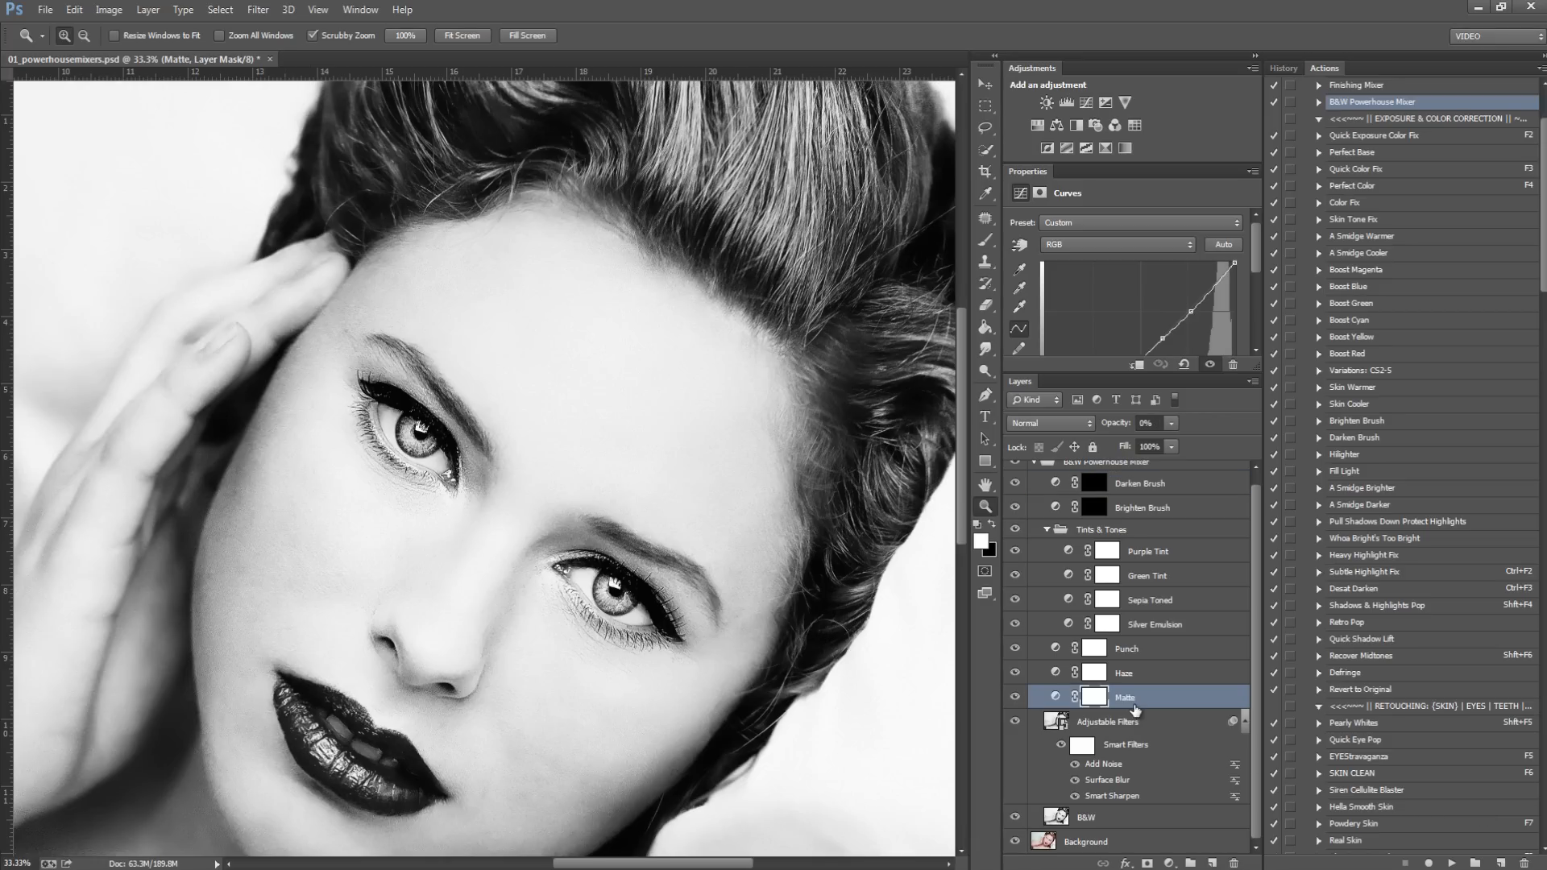
{"action": "left_click", "coordinate": [1168, 424]}
{"action": "left_click_drag", "start_coordinate": [1177, 440], "coordinate": [1207, 451]}
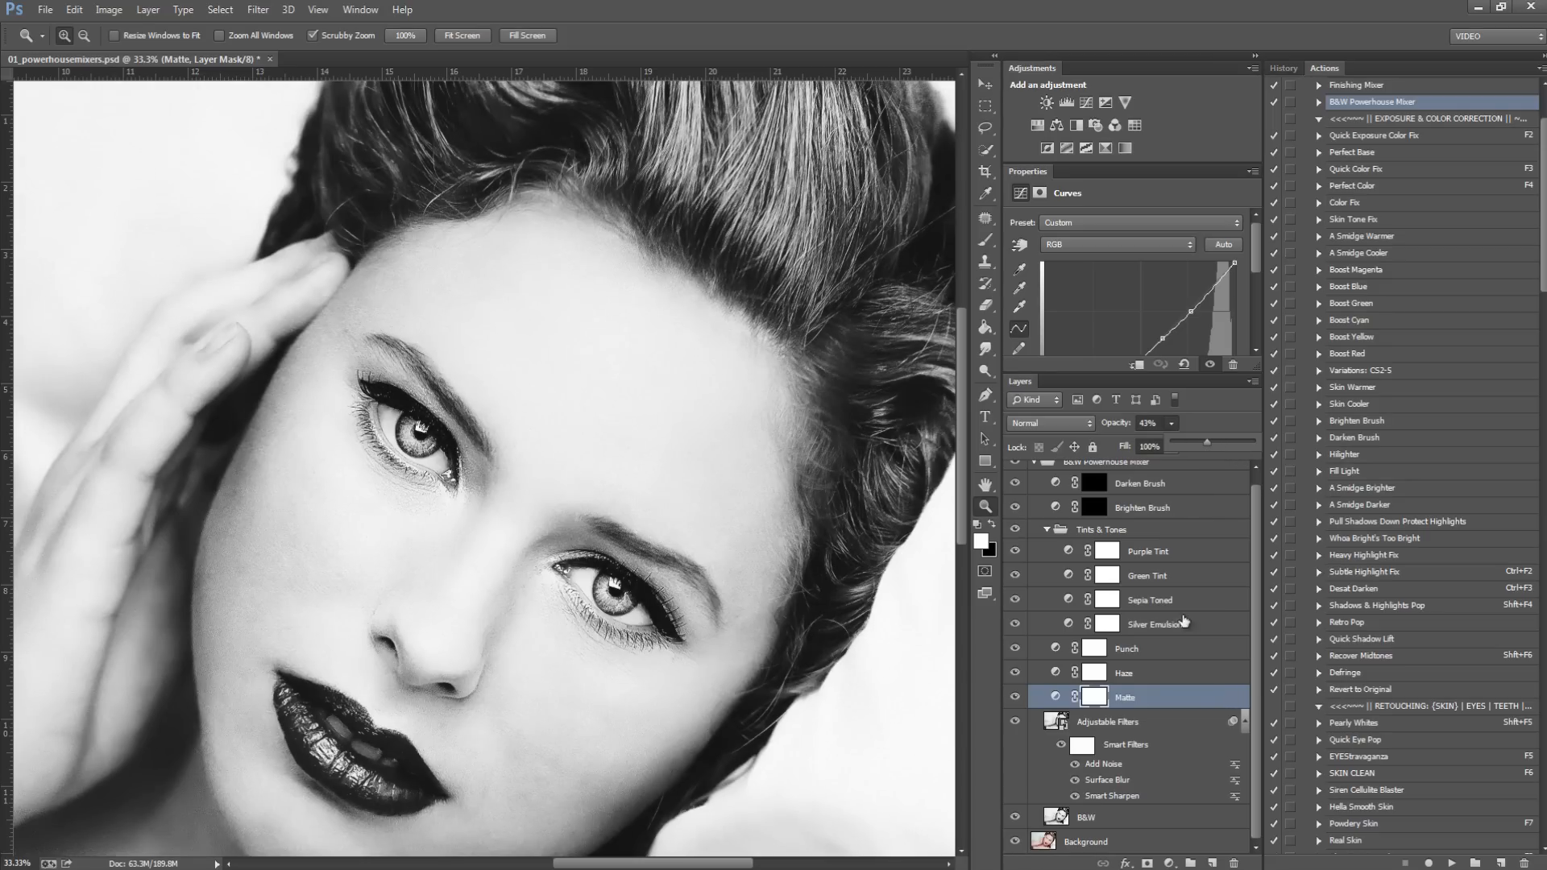
Step: Raise the Punch layer's opacity to 24%
{"action": "left_click", "coordinate": [1142, 649]}
{"action": "left_click", "coordinate": [1173, 425]}
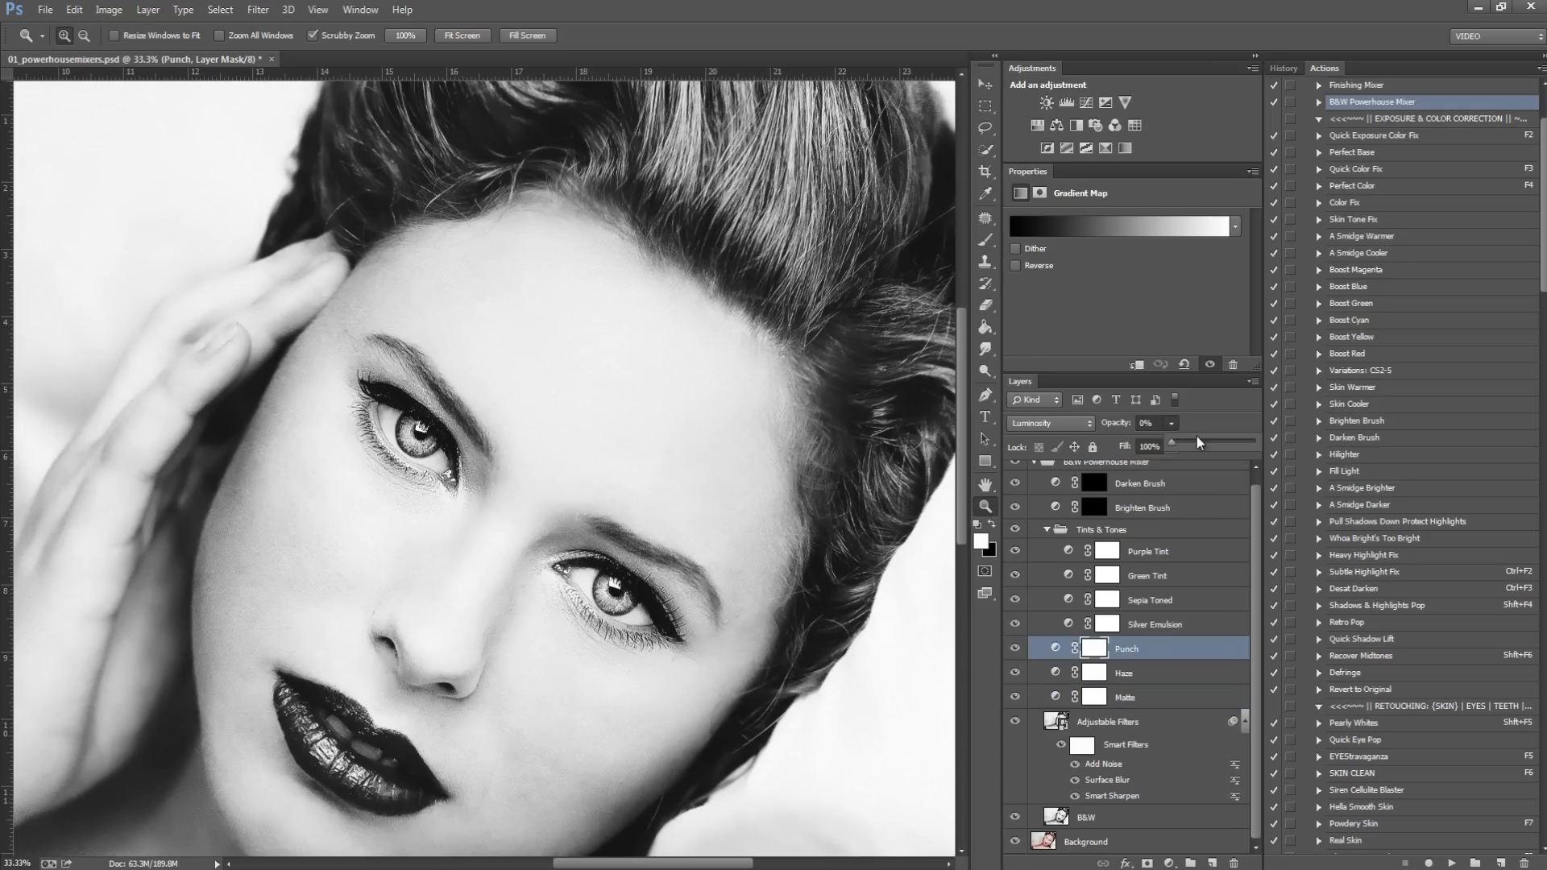
{"action": "left_click_drag", "start_coordinate": [1230, 448], "coordinate": [1129, 450]}
{"action": "left_click_drag", "start_coordinate": [1231, 441], "coordinate": [1212, 447]}
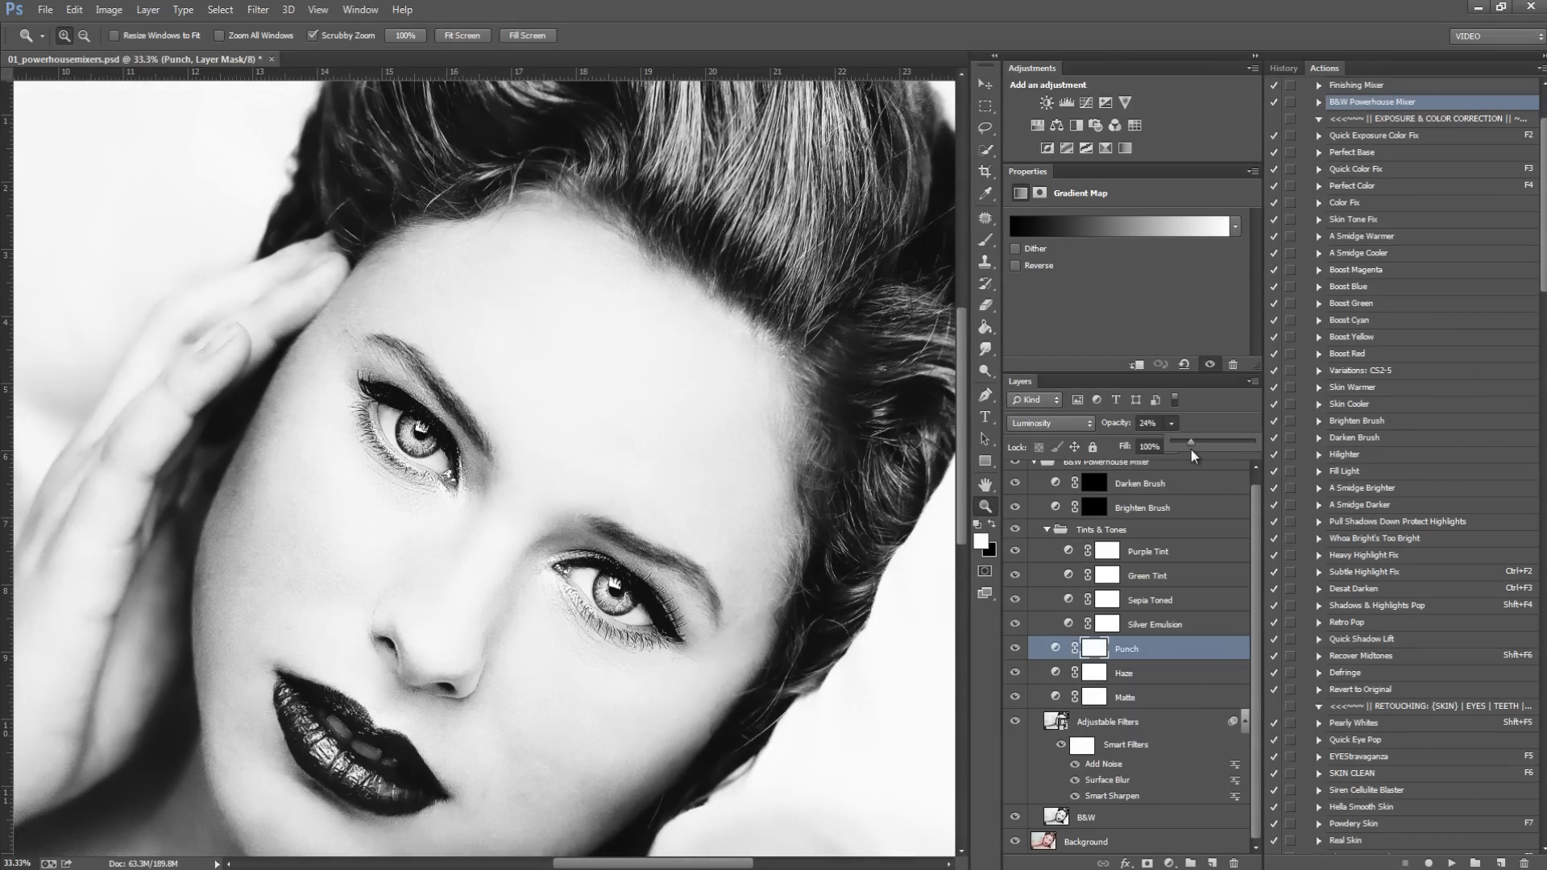
Step: Raise the Silver Emulsion tint layer's opacity to 57%
{"action": "left_click", "coordinate": [1161, 628]}
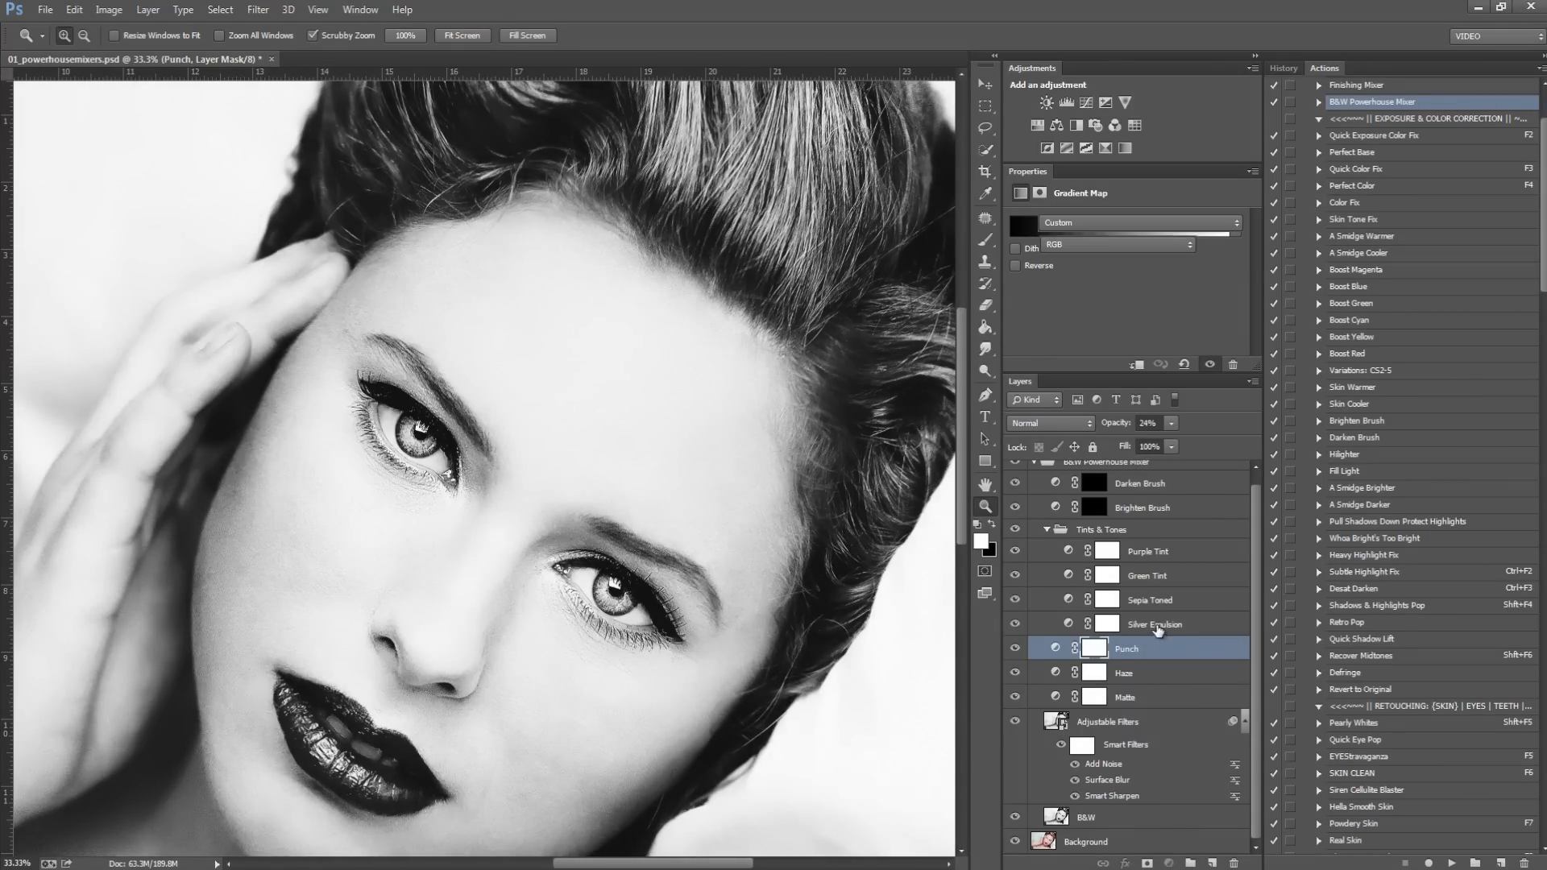
{"action": "left_click", "coordinate": [1174, 425]}
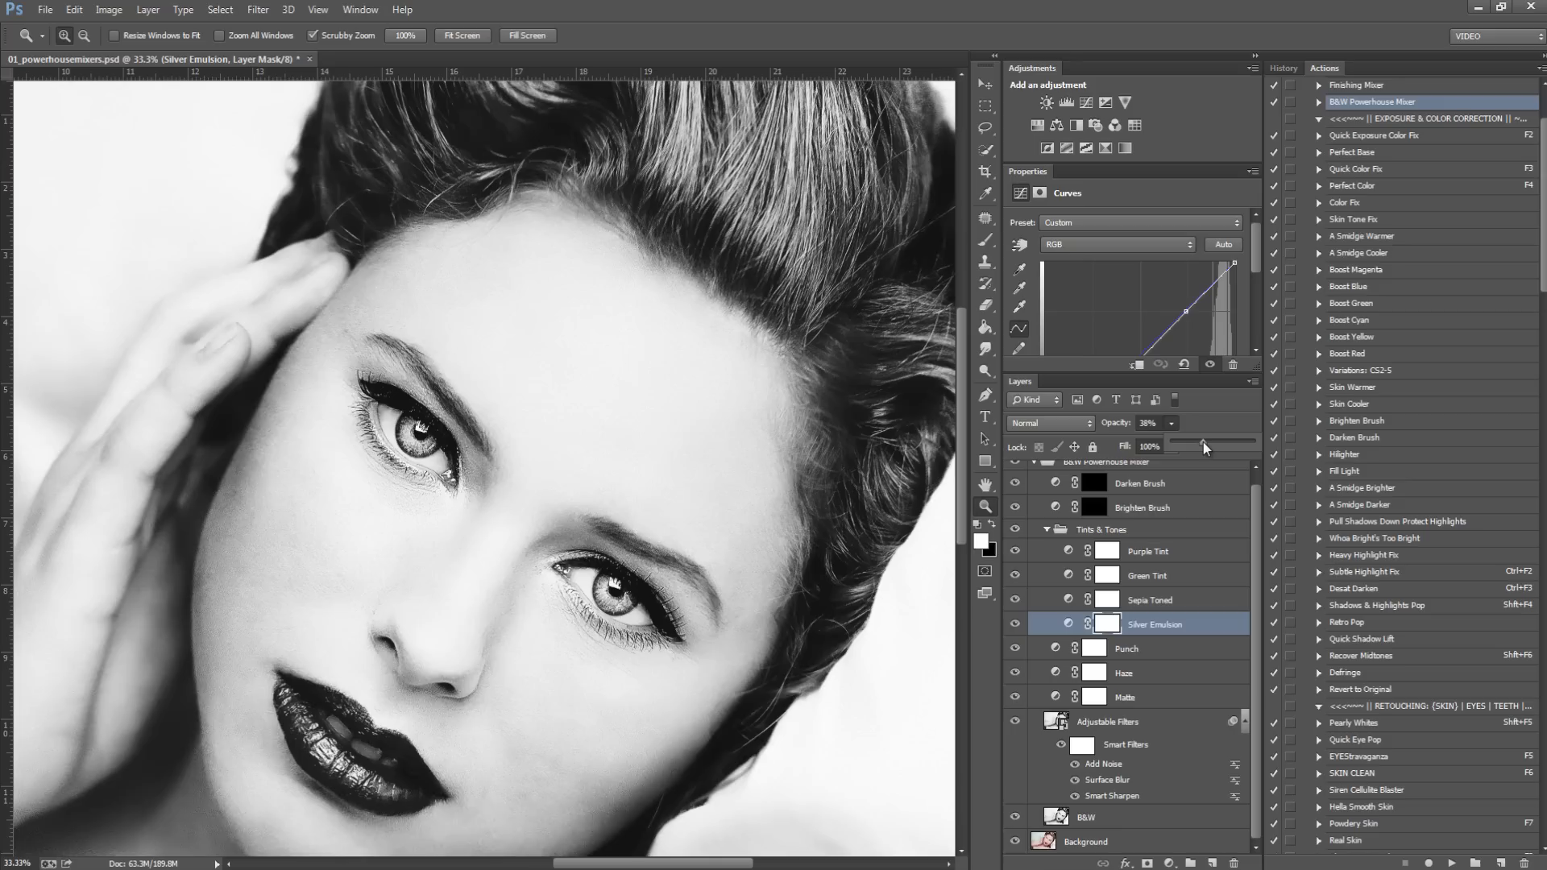
{"action": "left_click_drag", "start_coordinate": [1202, 441], "coordinate": [1216, 445]}
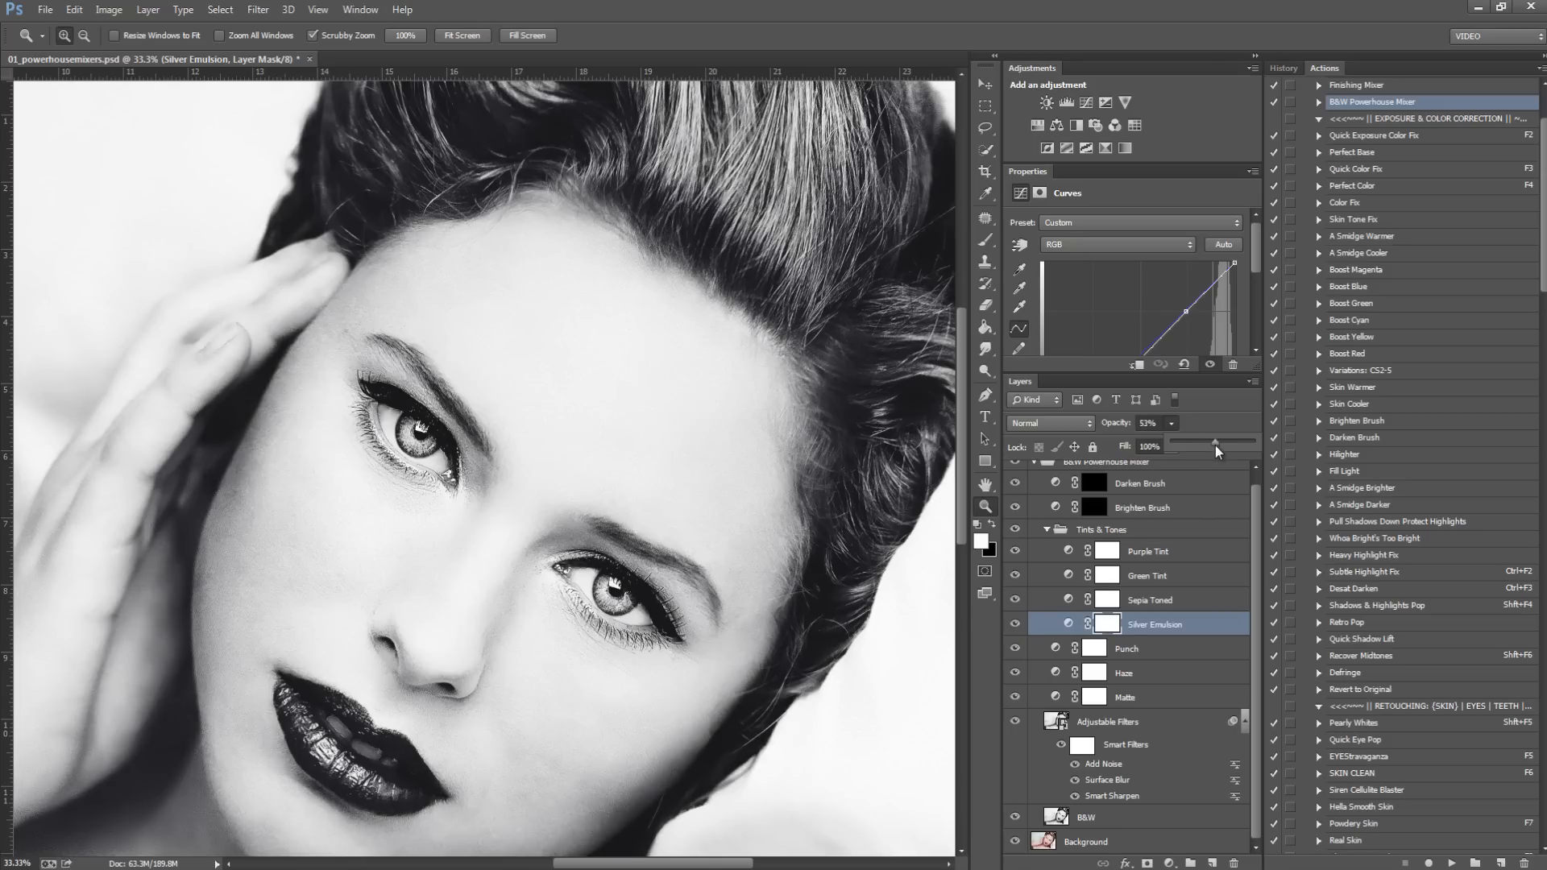
{"action": "left_click", "coordinate": [904, 671]}
Step: Compare the portrait at 25% zoom with the Silver Emulsion layer off and on
{"action": "left_click", "coordinate": [710, 699], "text": "alt"}
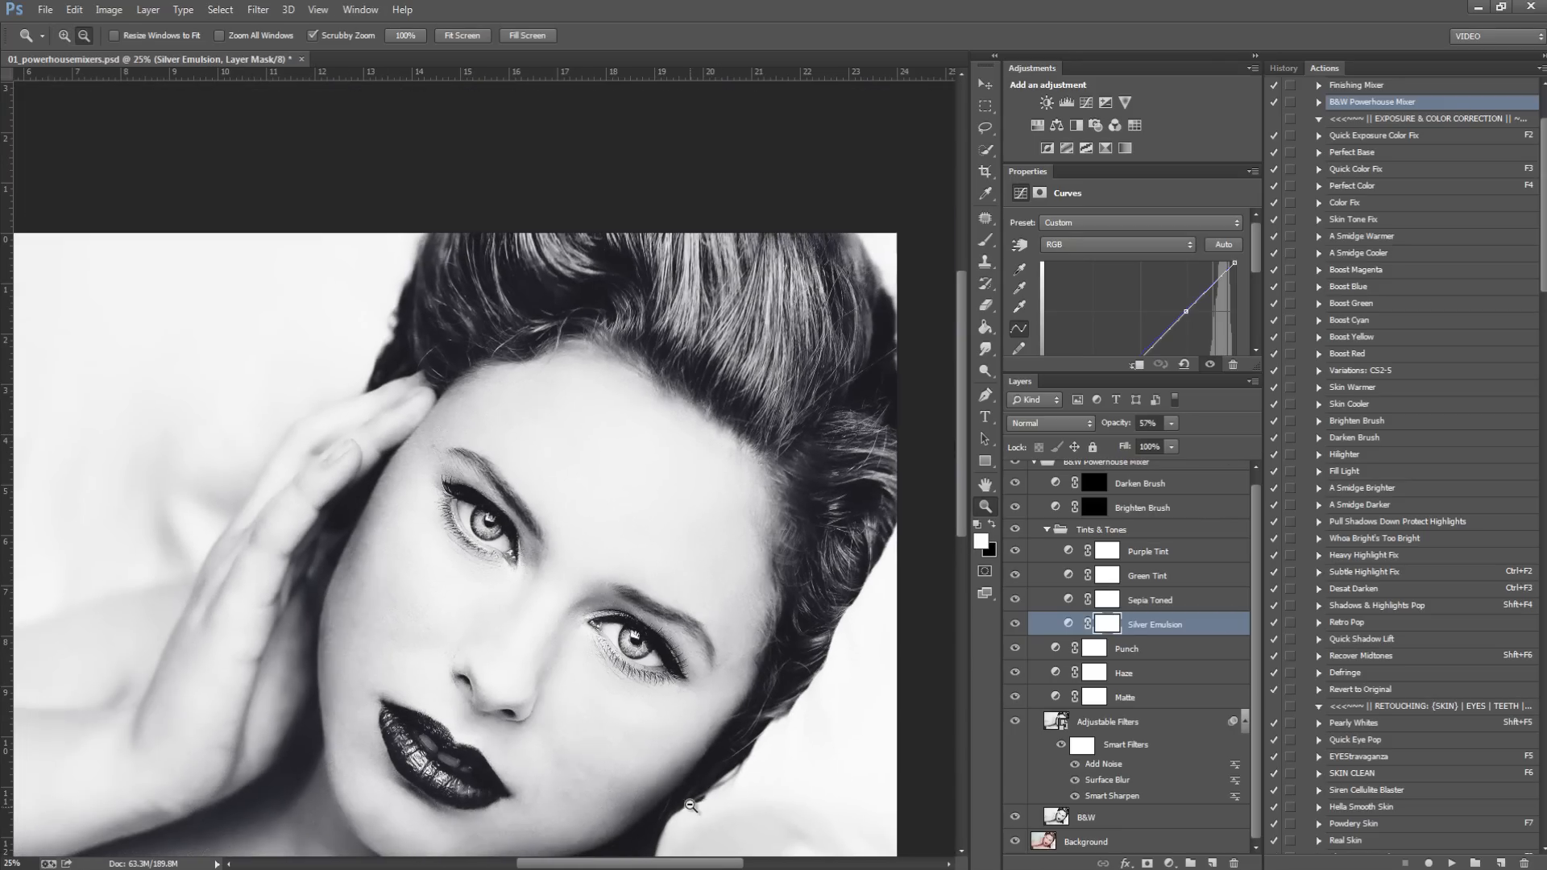
{"action": "left_click", "coordinate": [682, 698], "text": "alt"}
{"action": "left_click", "coordinate": [657, 695]}
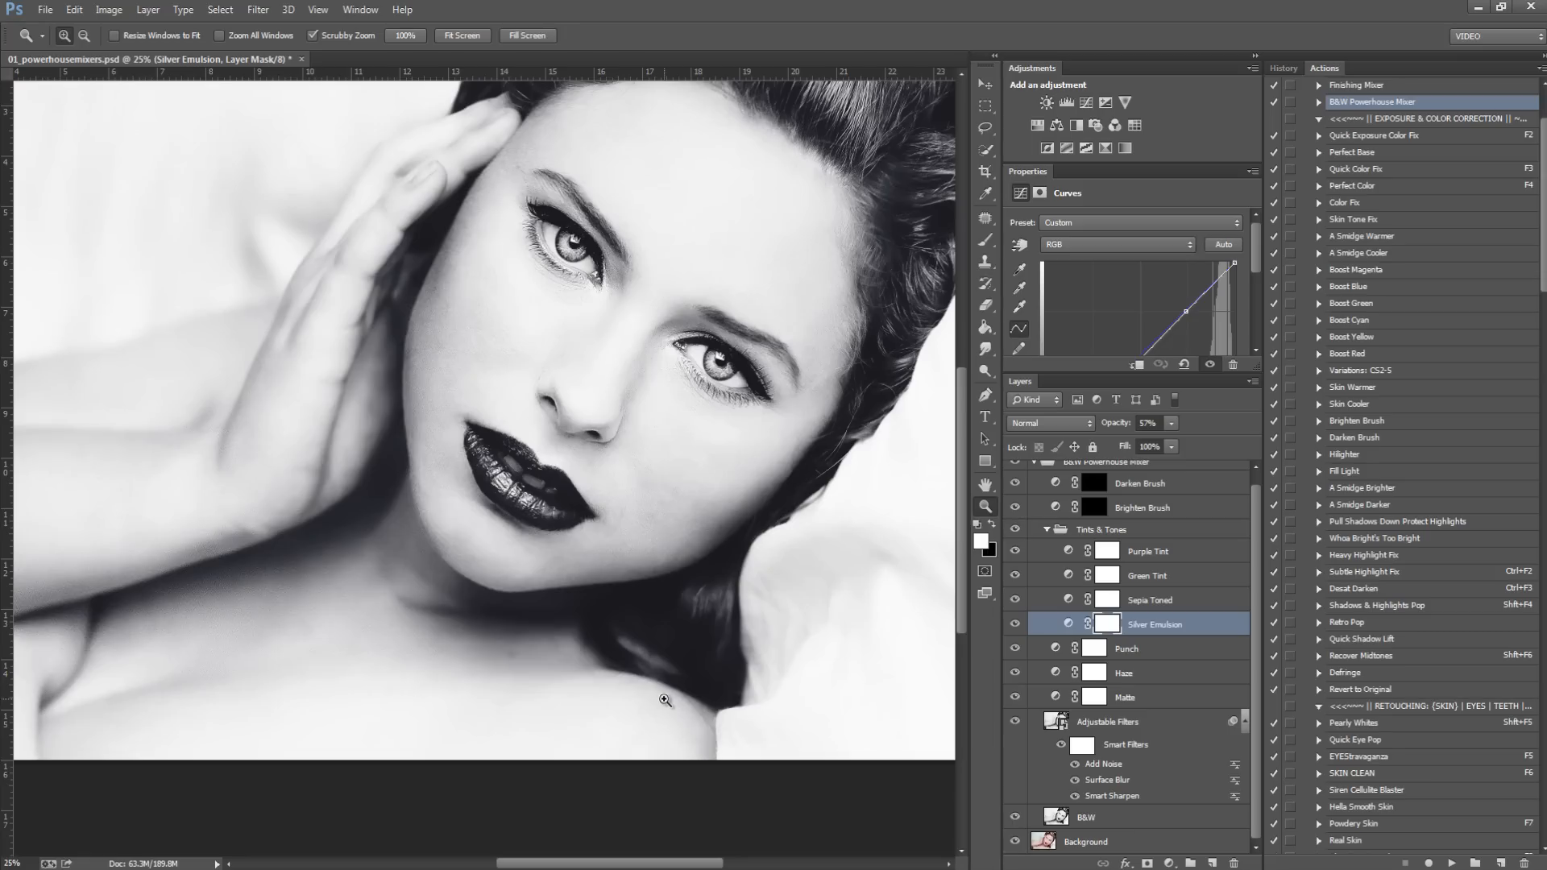
{"action": "left_click_drag", "start_coordinate": [684, 459], "coordinate": [684, 573]}
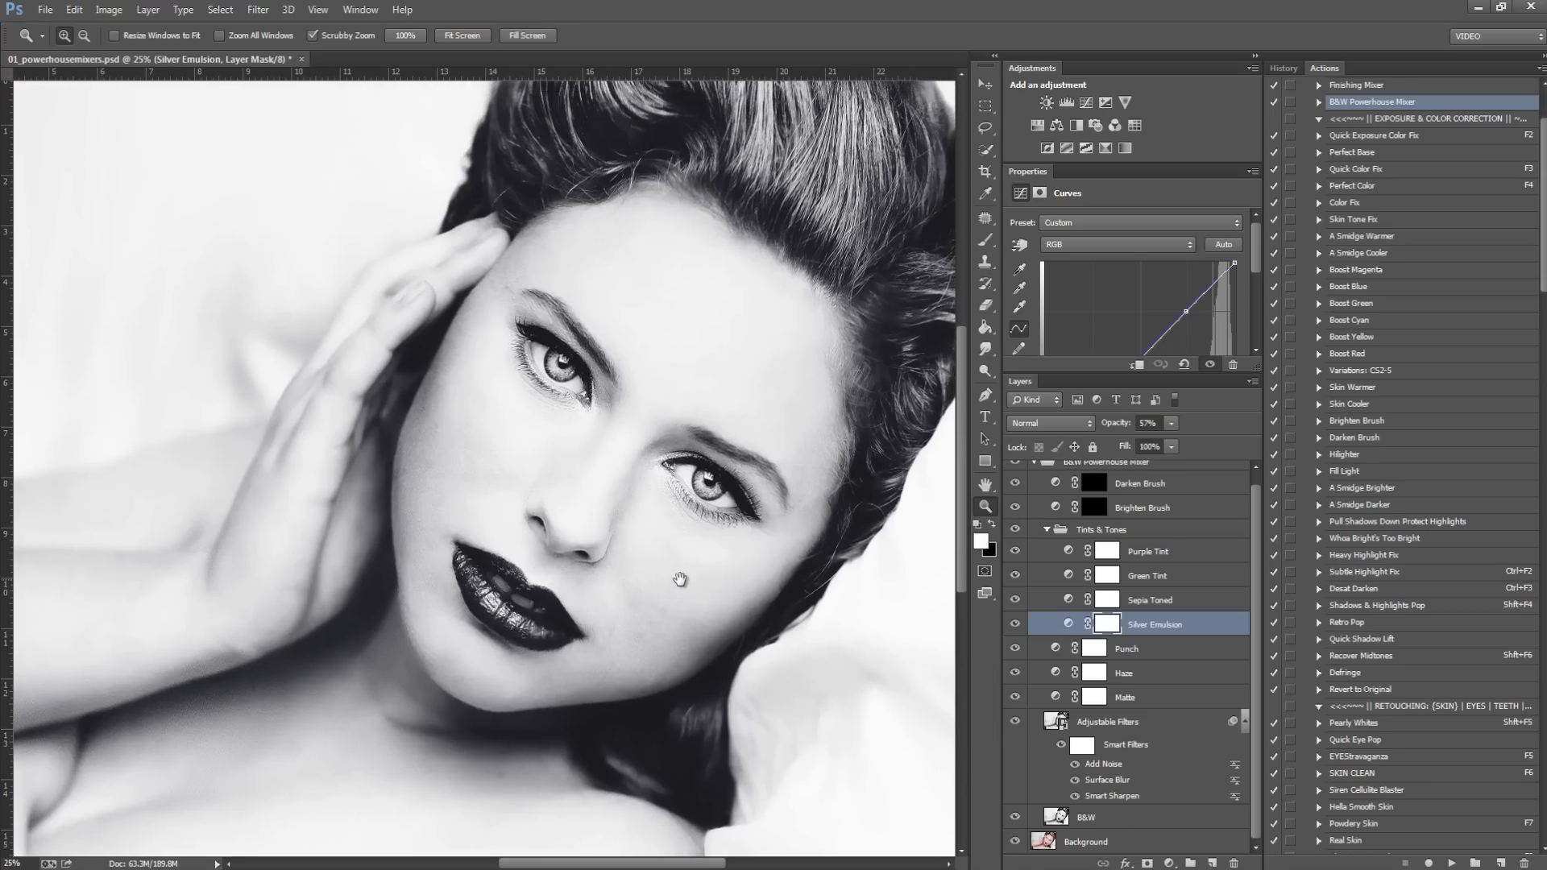
{"action": "left_click", "coordinate": [1014, 625]}
{"action": "left_click", "coordinate": [1013, 626]}
{"action": "left_click", "coordinate": [1013, 625]}
{"action": "left_click", "coordinate": [1013, 626]}
Step: Fine-tune the Punch layer's opacity to 18% and the Matte layer's opacity to 45%
{"action": "left_click", "coordinate": [1032, 655]}
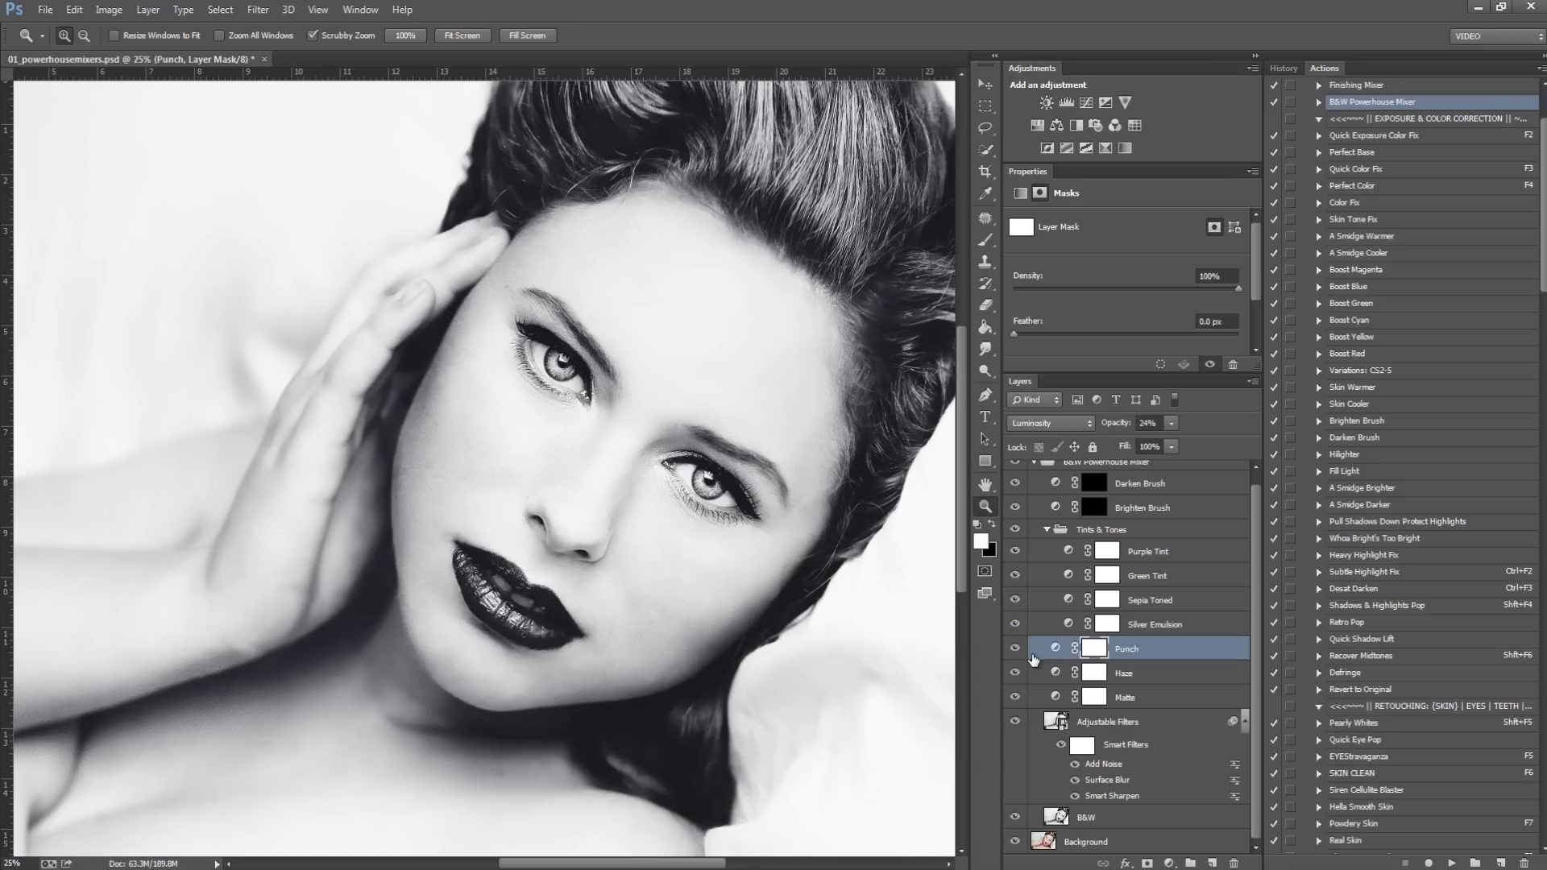
{"action": "left_click", "coordinate": [1171, 447]}
{"action": "left_click_drag", "start_coordinate": [1220, 447], "coordinate": [1120, 466]}
{"action": "left_click_drag", "start_coordinate": [1222, 467], "coordinate": [1134, 480]}
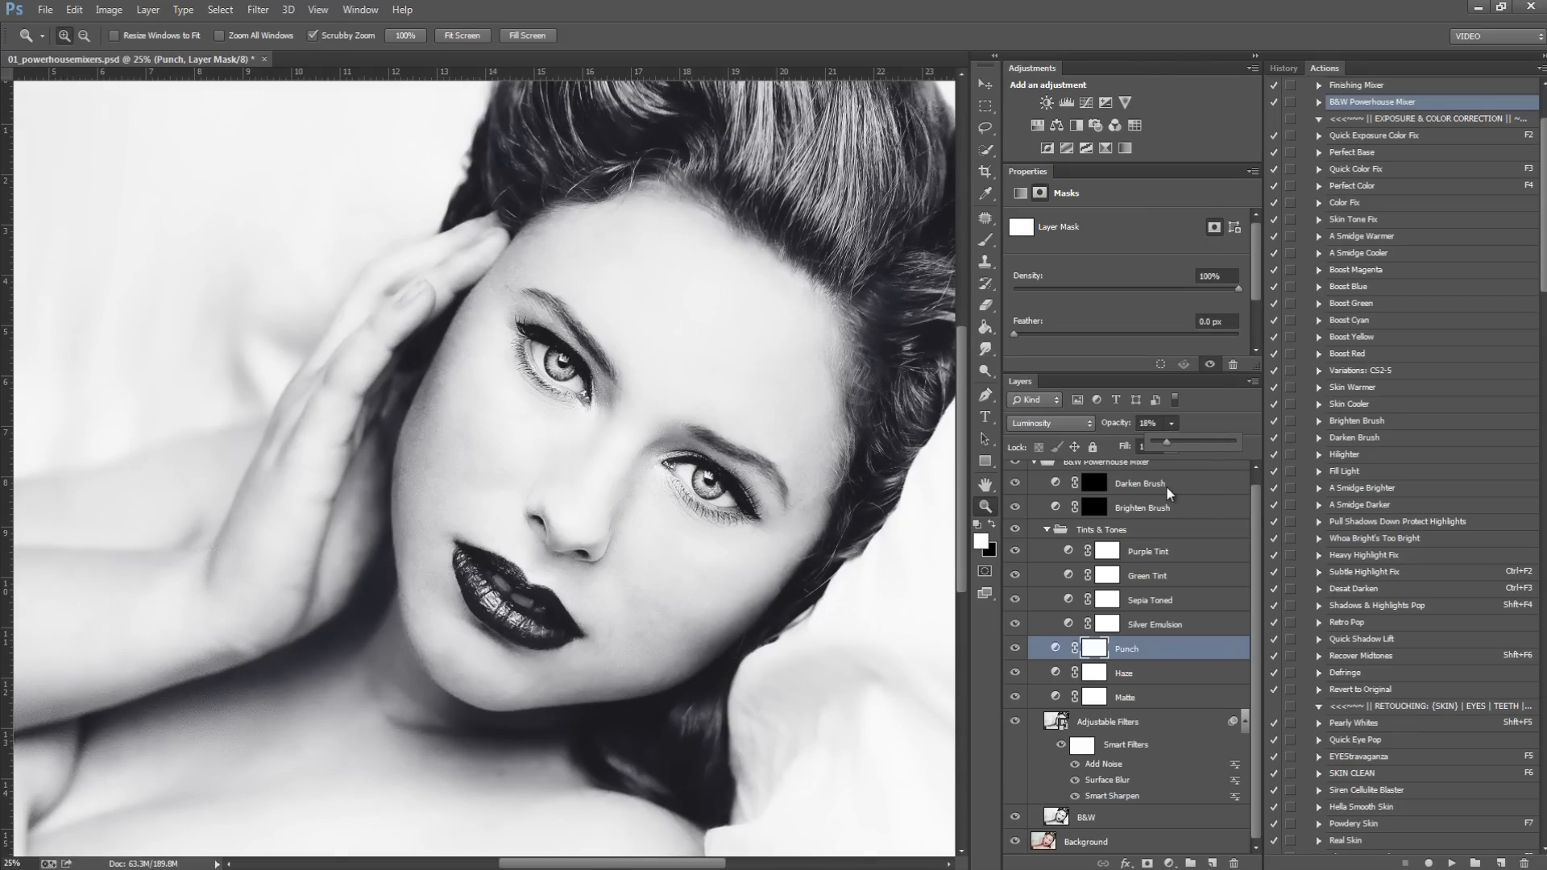
{"action": "left_click", "coordinate": [1158, 696]}
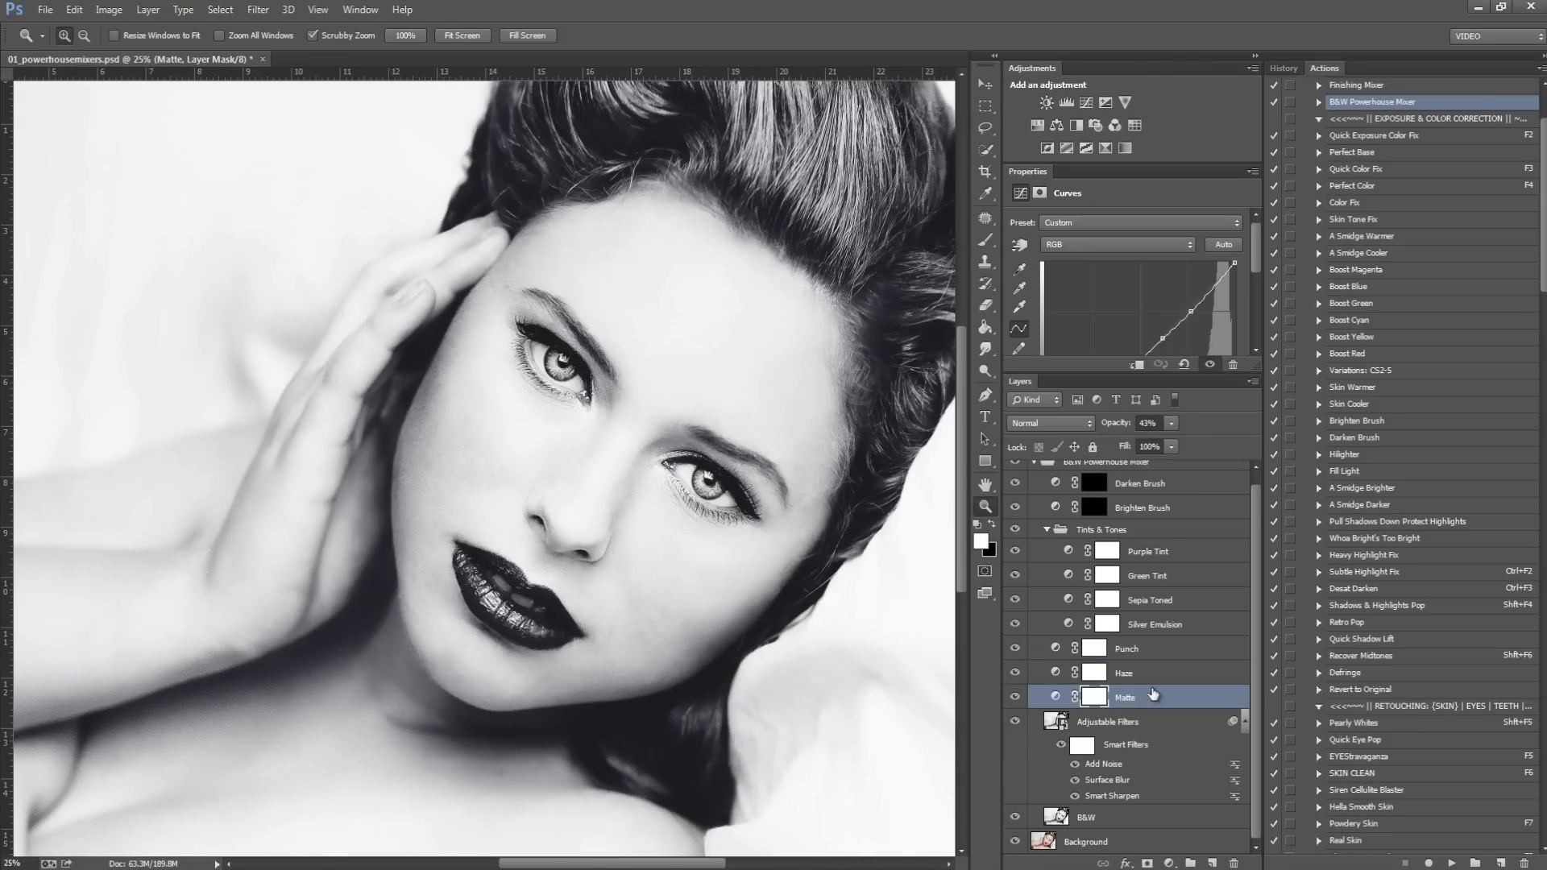
{"action": "left_click_drag", "start_coordinate": [1216, 437], "coordinate": [1012, 471]}
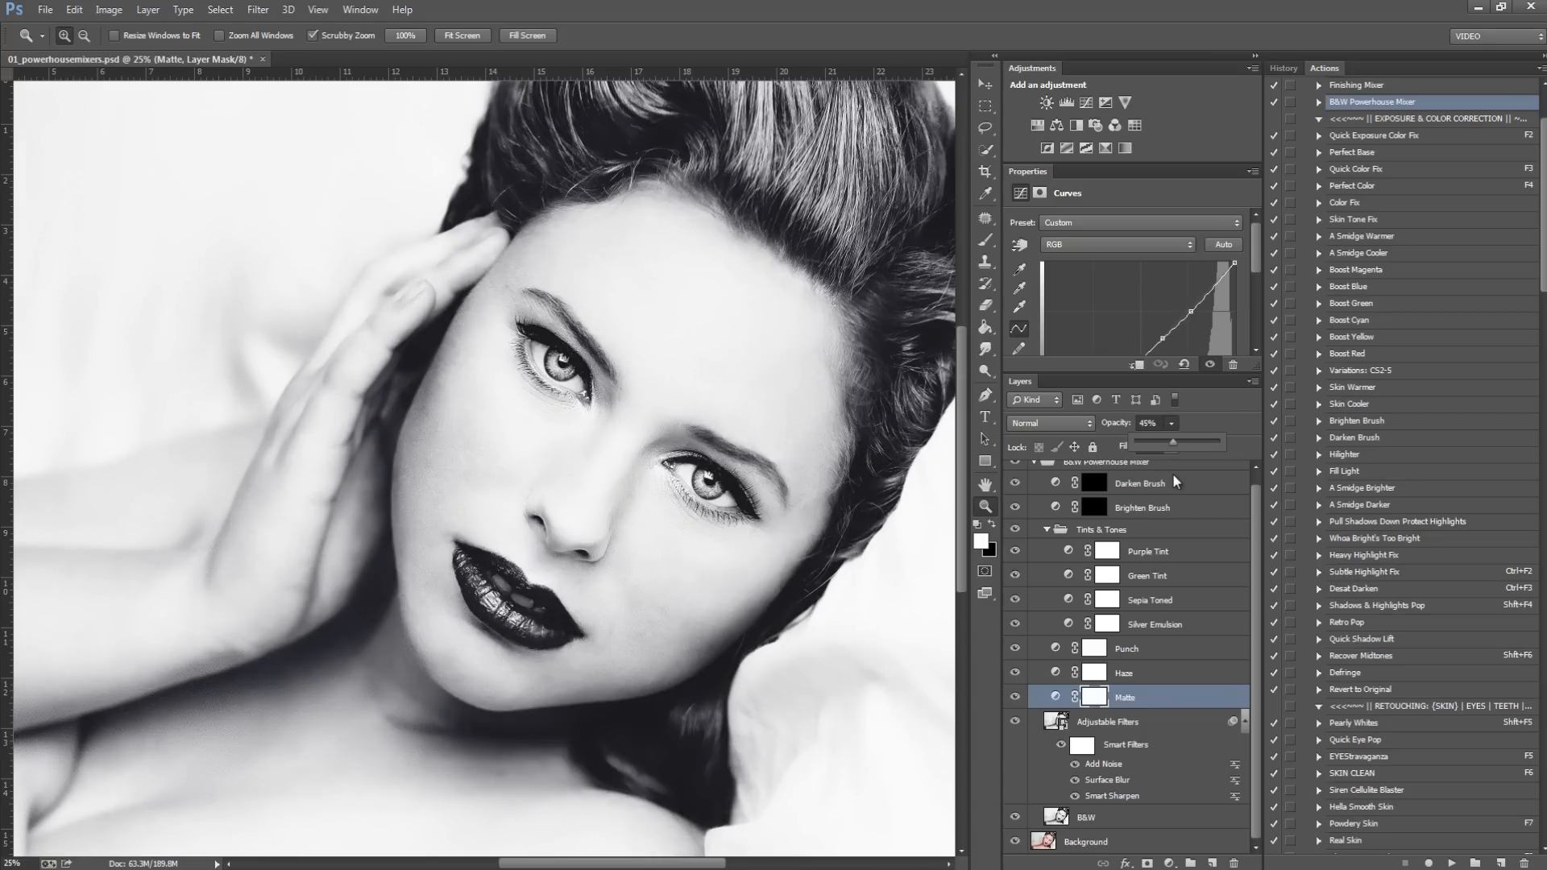
Step: Set the Purple Tint layer's opacity to 15%
{"action": "left_click", "coordinate": [1159, 552]}
{"action": "left_click", "coordinate": [1170, 422]}
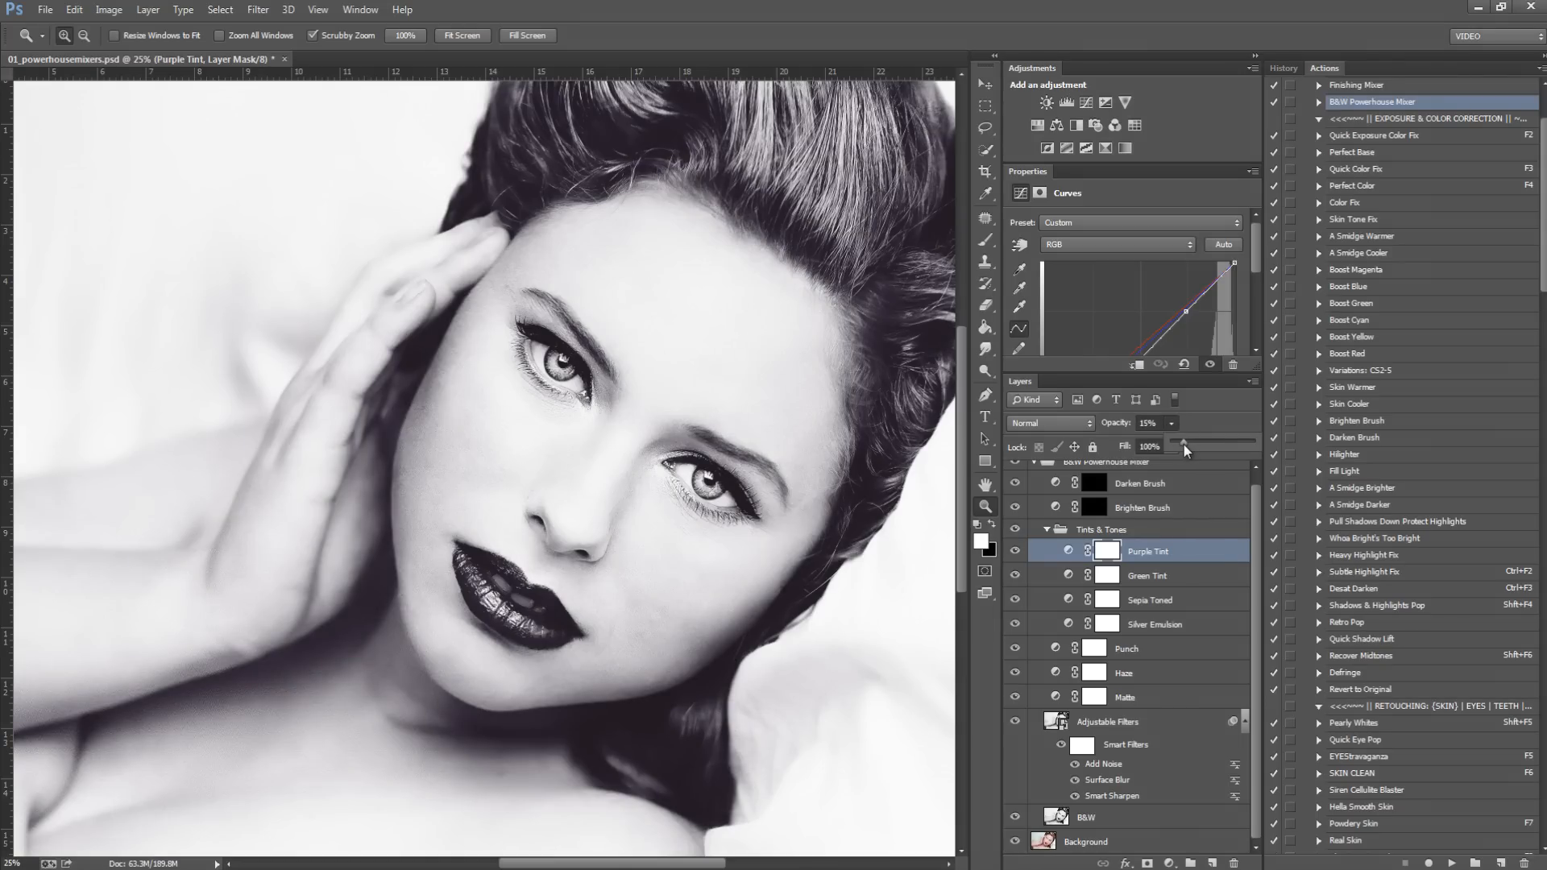
Step: Darken both eyes on the Darken Brush layer's mask with a 100 px white brush at 30% opacity
{"action": "left_click", "coordinate": [1124, 514]}
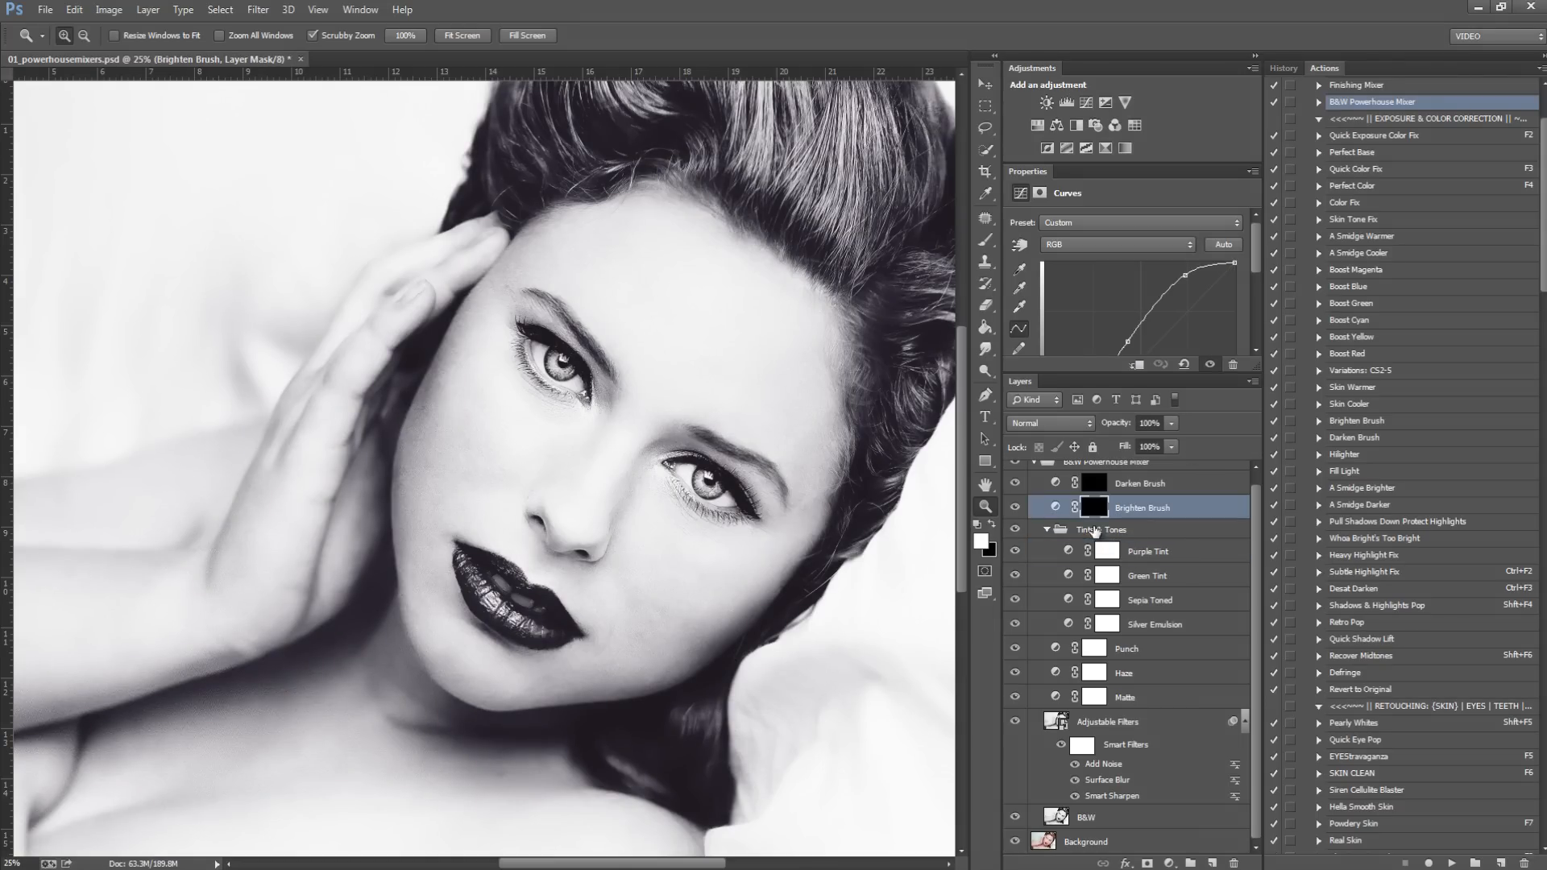
{"action": "left_click", "coordinate": [1093, 483]}
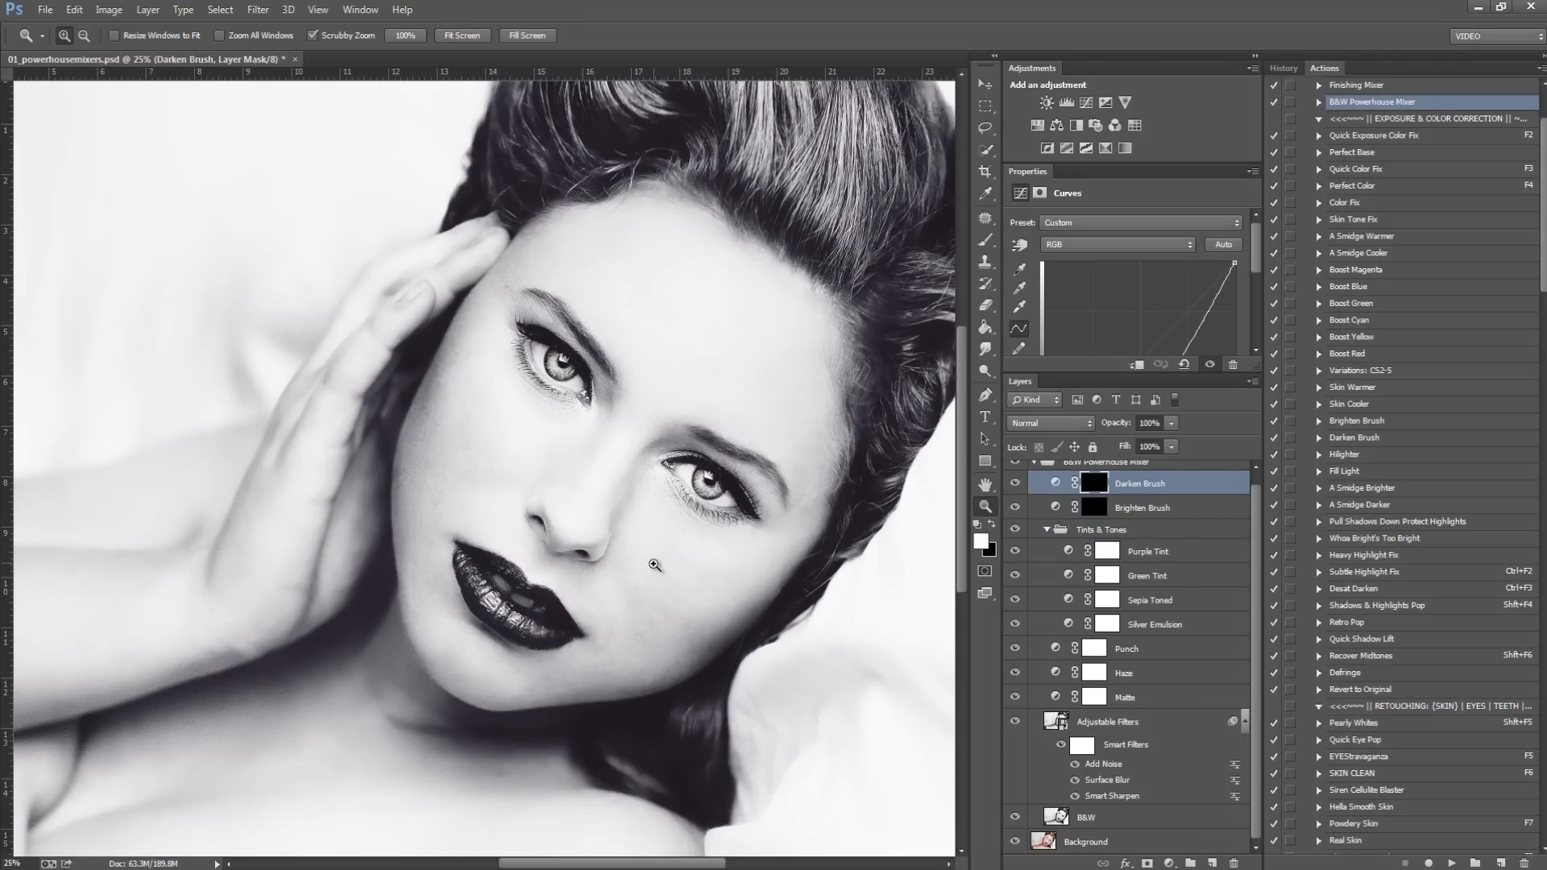
{"action": "key", "text": "b"}
{"action": "key", "text": "bracketleft"}
{"action": "key", "text": "bracketleft"}
{"action": "key", "text": "bracketleft"}
{"action": "key", "text": "bracketleft"}
{"action": "key", "text": "bracketleft"}
{"action": "key", "text": "bracketleft"}
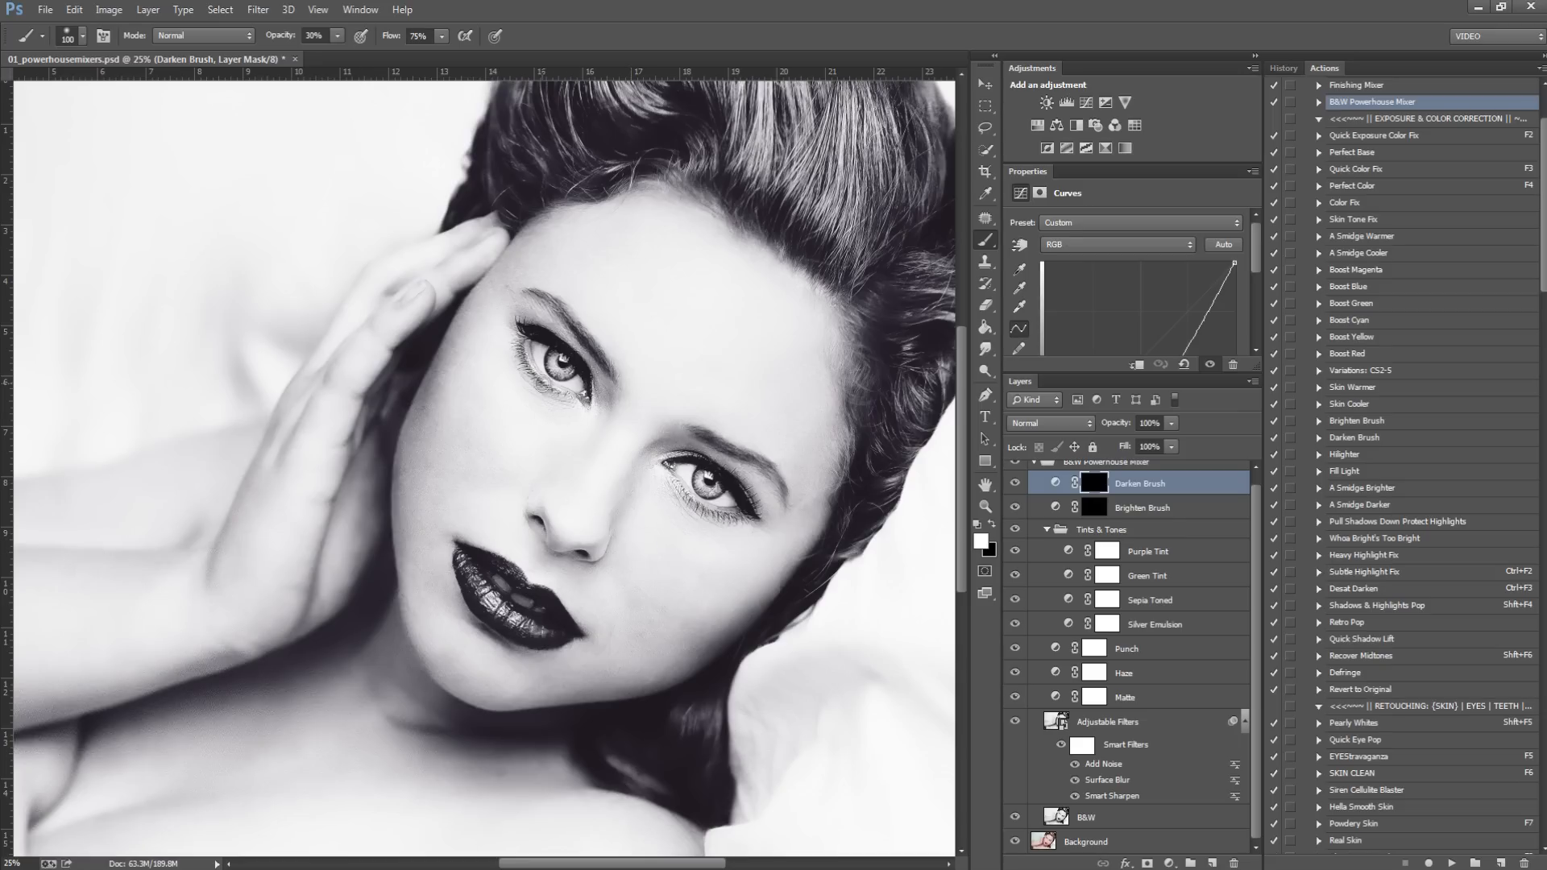
{"action": "mouse_move", "coordinate": [565, 360]}
{"action": "left_mouse_down"}
{"action": "mouse_move", "coordinate": [553, 357]}
{"action": "mouse_move", "coordinate": [569, 378]}
{"action": "mouse_move", "coordinate": [526, 329]}
{"action": "mouse_move", "coordinate": [564, 398]}
{"action": "left_mouse_up"}
{"action": "mouse_move", "coordinate": [672, 505]}
{"action": "left_mouse_down"}
{"action": "mouse_move", "coordinate": [765, 517]}
{"action": "mouse_move", "coordinate": [682, 478]}
{"action": "mouse_move", "coordinate": [766, 498]}
{"action": "mouse_move", "coordinate": [690, 471]}
{"action": "left_mouse_up"}
Step: Darken the hair around the face on the Darken Brush mask, using a progressively larger white brush
{"action": "key", "text": "bracketright"}
{"action": "key", "text": "bracketright"}
{"action": "scroll", "coordinate": [691, 542], "scroll_direction": "down", "scroll_amount": 2}
{"action": "key", "text": "bracketright"}
{"action": "key", "text": "bracketright"}
{"action": "key", "text": "bracketright"}
{"action": "key", "text": "bracketright"}
{"action": "mouse_move", "coordinate": [497, 381]}
{"action": "left_mouse_down"}
{"action": "mouse_move", "coordinate": [479, 453]}
{"action": "mouse_move", "coordinate": [498, 558]}
{"action": "mouse_move", "coordinate": [500, 396]}
{"action": "mouse_move", "coordinate": [466, 467]}
{"action": "mouse_move", "coordinate": [463, 599]}
{"action": "mouse_move", "coordinate": [603, 680]}
{"action": "mouse_move", "coordinate": [579, 681]}
{"action": "mouse_move", "coordinate": [488, 622]}
{"action": "mouse_move", "coordinate": [552, 669]}
{"action": "mouse_move", "coordinate": [723, 677]}
{"action": "mouse_move", "coordinate": [857, 474]}
{"action": "left_mouse_up"}
{"action": "key", "text": "bracketright"}
{"action": "key", "text": "bracketright"}
{"action": "key", "text": "bracketright"}
{"action": "key", "text": "bracketright"}
{"action": "mouse_move", "coordinate": [871, 365]}
{"action": "left_mouse_down"}
{"action": "mouse_move", "coordinate": [812, 103]}
{"action": "mouse_move", "coordinate": [674, 179]}
{"action": "left_mouse_up"}
Step: Darken the outer areas from the lower-left arm across to the hair with a 1200 px white brush on the Darken Brush mask
{"action": "key", "text": "bracketright"}
{"action": "key", "text": "bracketright"}
{"action": "key", "text": "bracketright"}
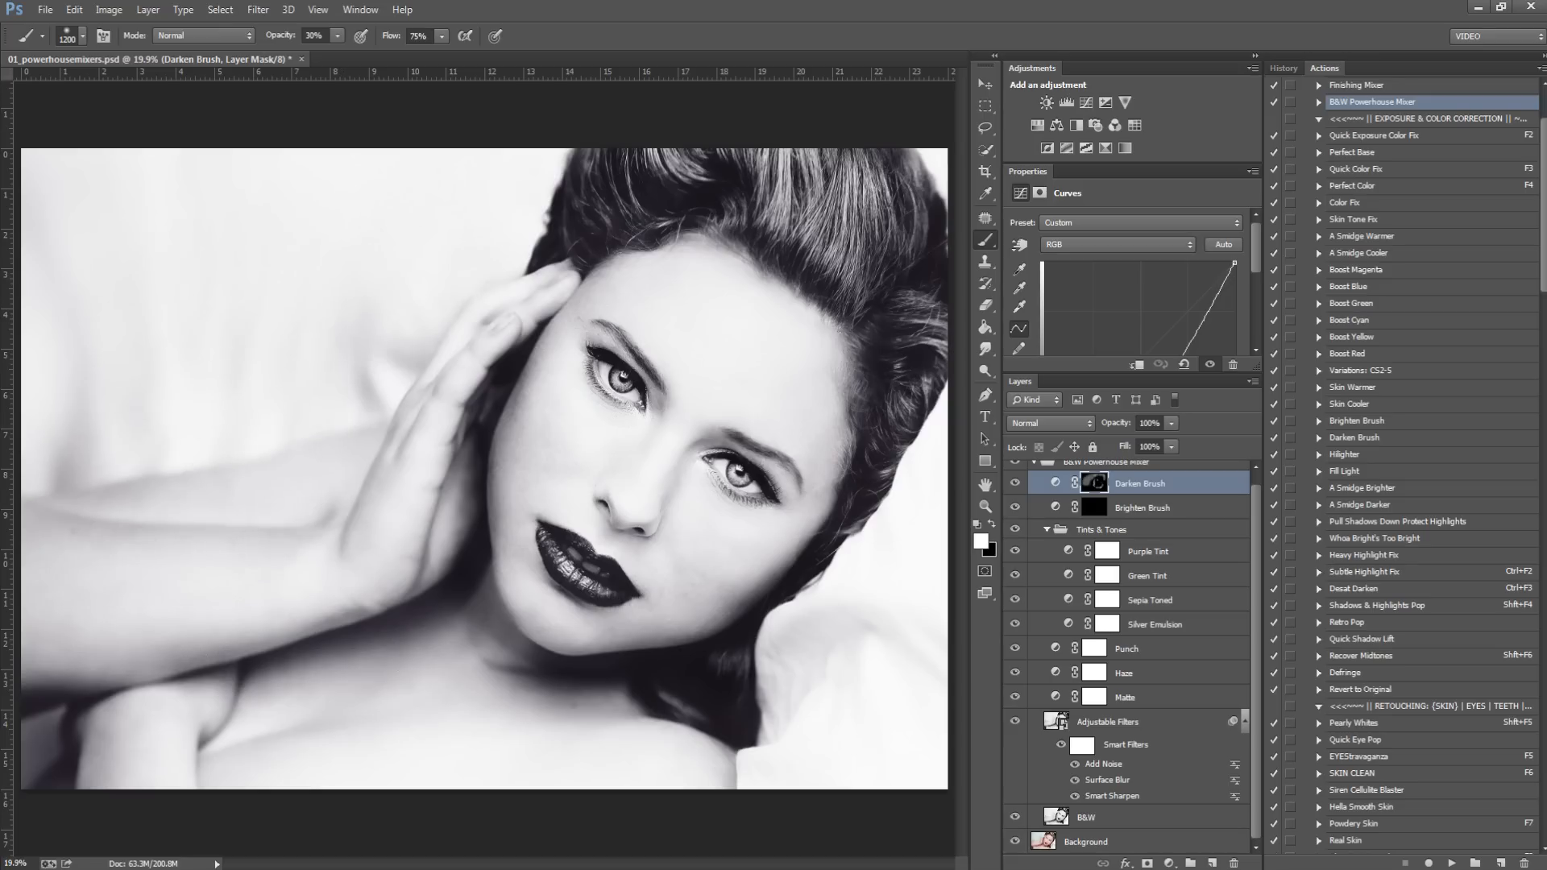
{"action": "mouse_move", "coordinate": [58, 741]}
{"action": "left_mouse_down"}
{"action": "mouse_move", "coordinate": [411, 660]}
{"action": "mouse_move", "coordinate": [910, 739]}
{"action": "mouse_move", "coordinate": [901, 456]}
{"action": "left_mouse_up"}
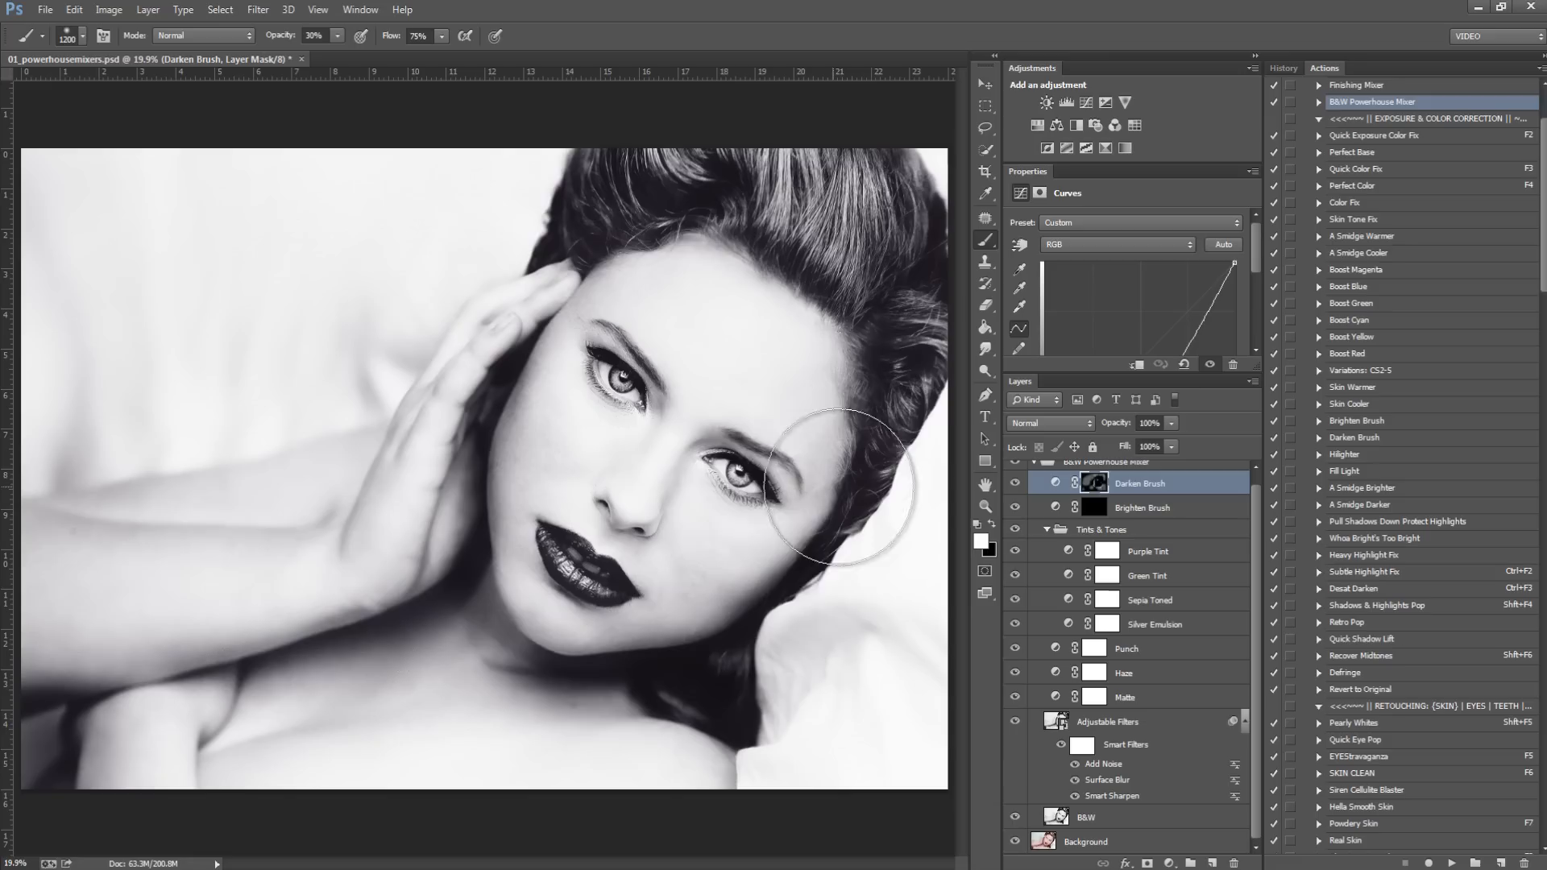
Step: Switch the brush color to black and reduce the brush size to 700 px
{"action": "key", "text": "x"}
{"action": "key", "text": "bracketleft"}
{"action": "key", "text": "bracketleft"}
{"action": "key", "text": "bracketleft"}
{"action": "key", "text": "bracketleft"}
{"action": "key", "text": "bracketleft"}
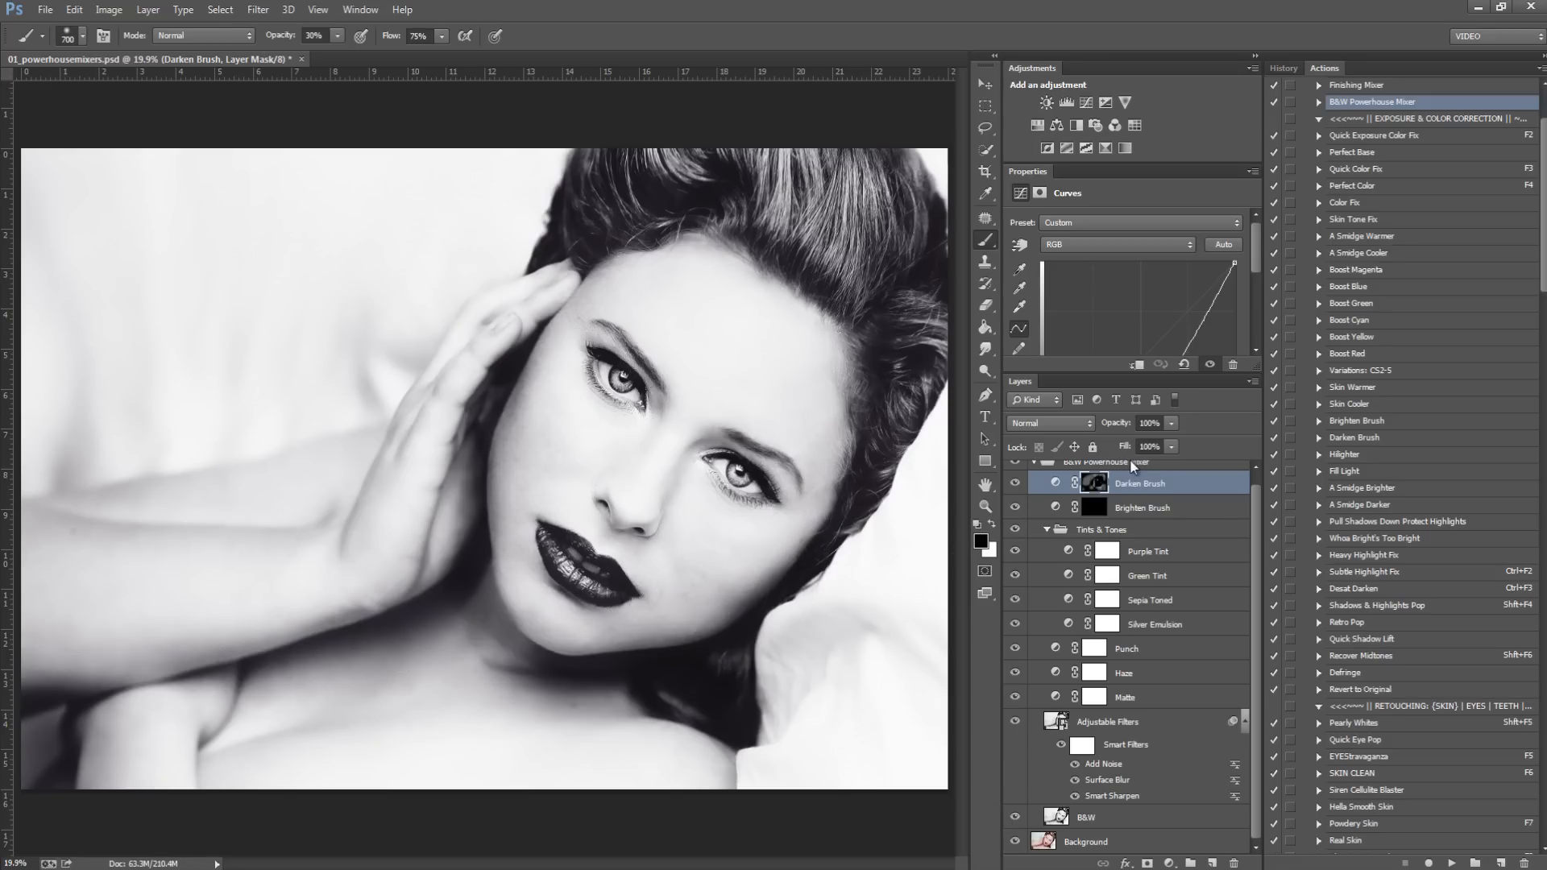
Step: Select the B&W Powerhouse Mixer group and test its overall opacity, finishing at 100%
{"action": "left_click", "coordinate": [1154, 467]}
{"action": "left_click", "coordinate": [1171, 423]}
{"action": "left_click_drag", "start_coordinate": [1123, 443], "coordinate": [1443, 525]}
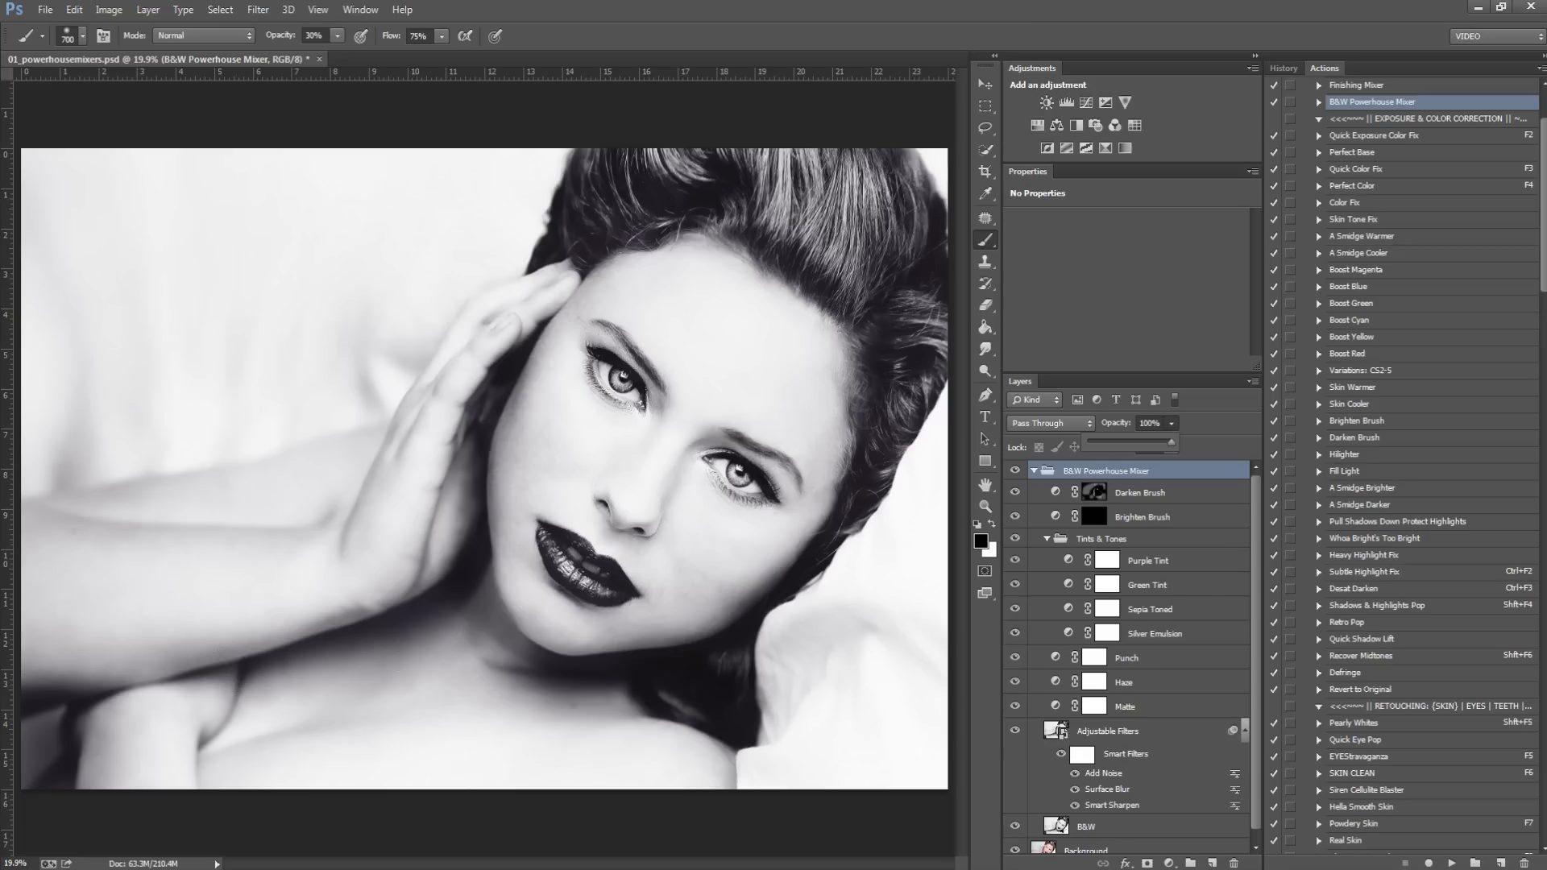
Step: Select the Powerhouse Mixers heading near the start of the action set
{"action": "scroll", "coordinate": [1490, 109], "scroll_direction": "up", "scroll_amount": 2}
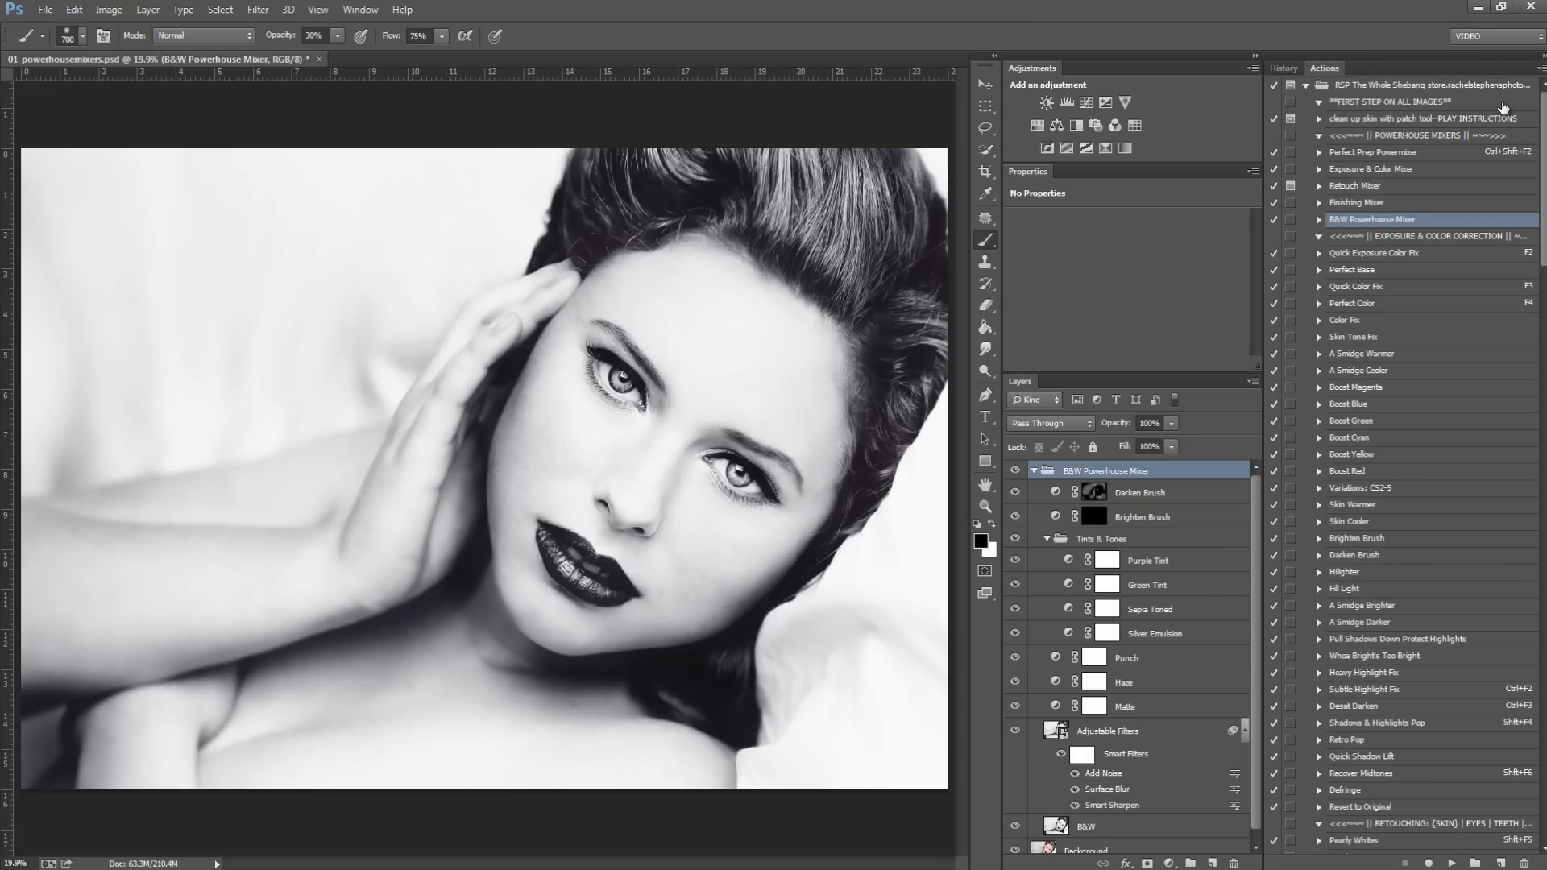
{"action": "left_click", "coordinate": [1420, 135]}
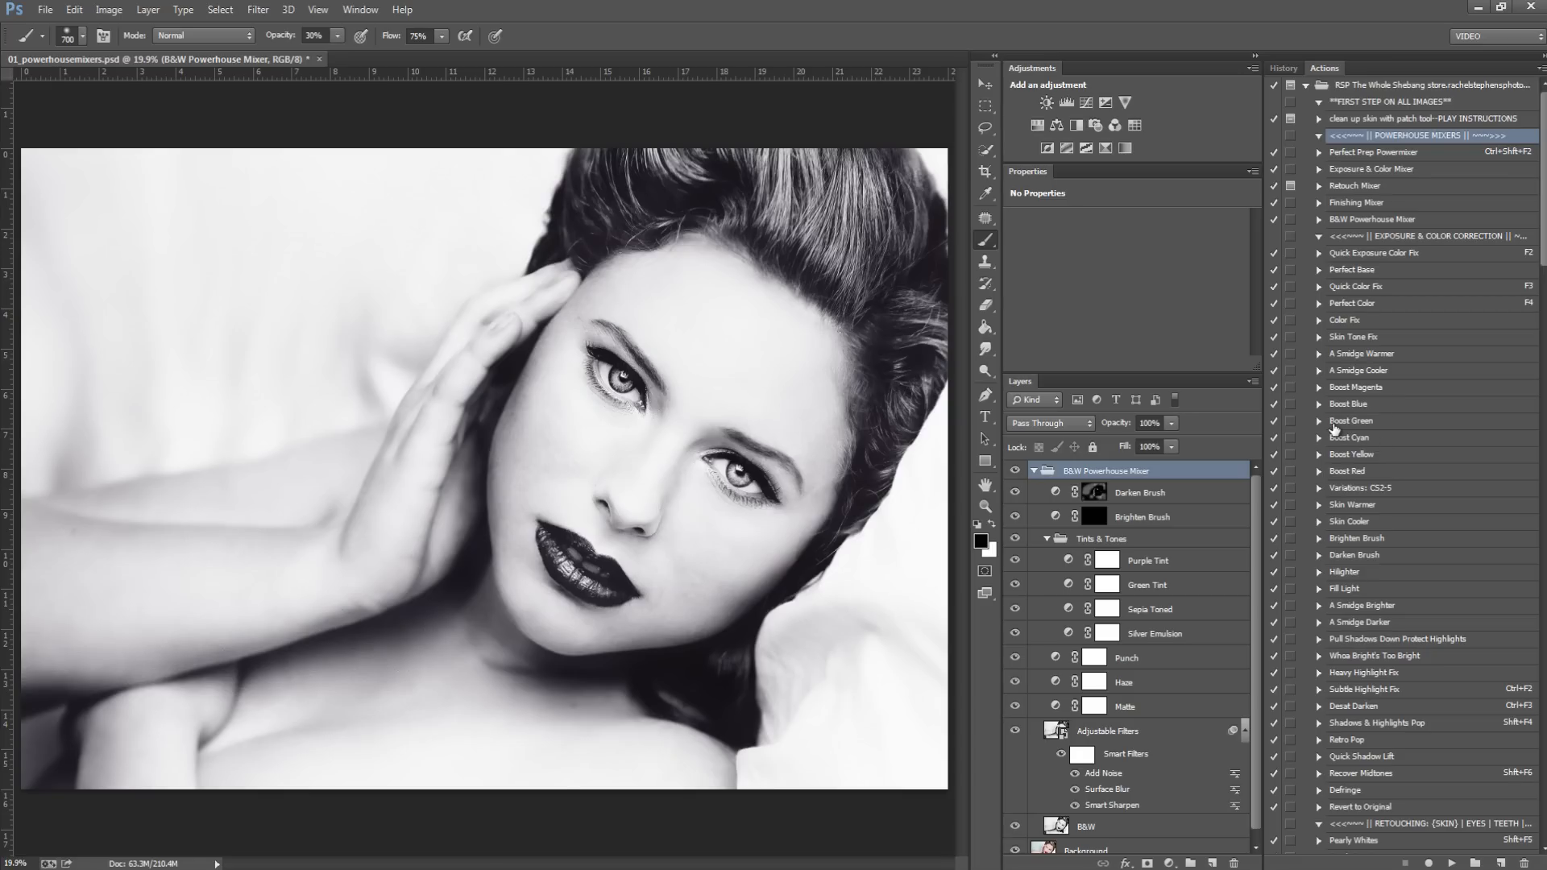